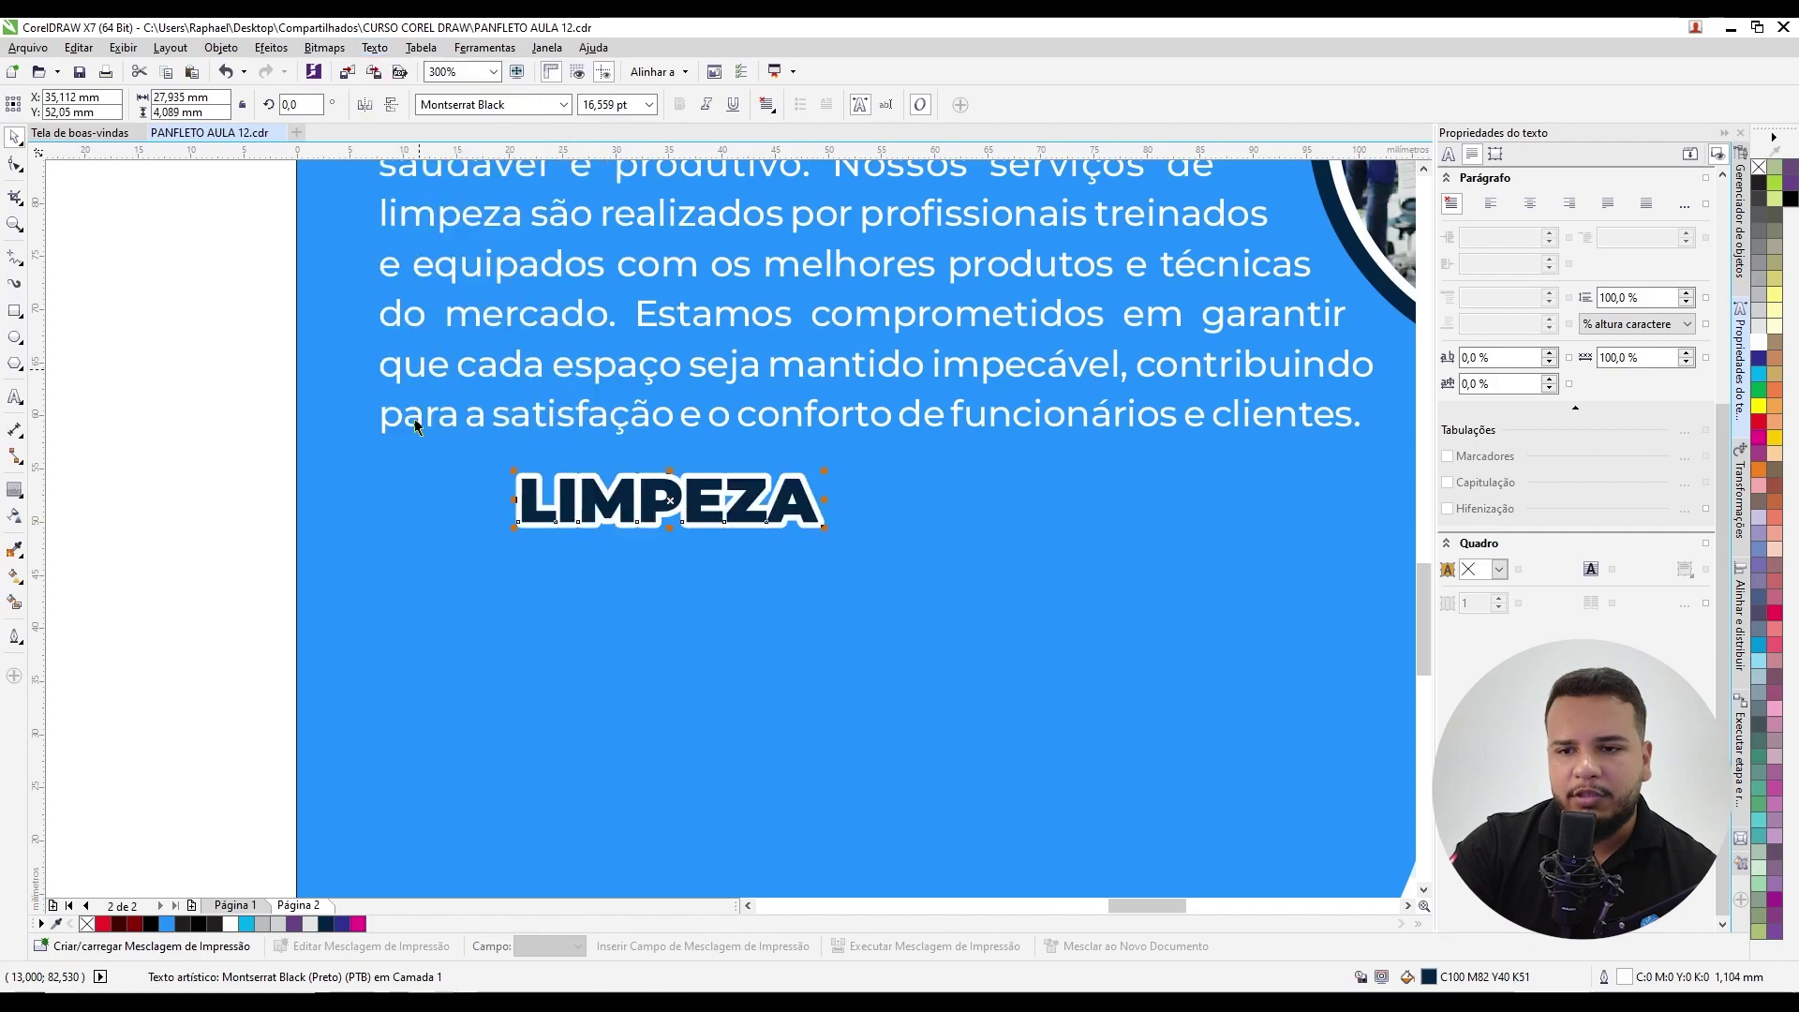
# Step: Place the loose LIMPEZA heading just below the paragraph, aligned with its left edge, at about X 22.8 mm, Y 50.5 mm
pyautogui.moveTo(647, 504); pyautogui.dragTo(516, 521)
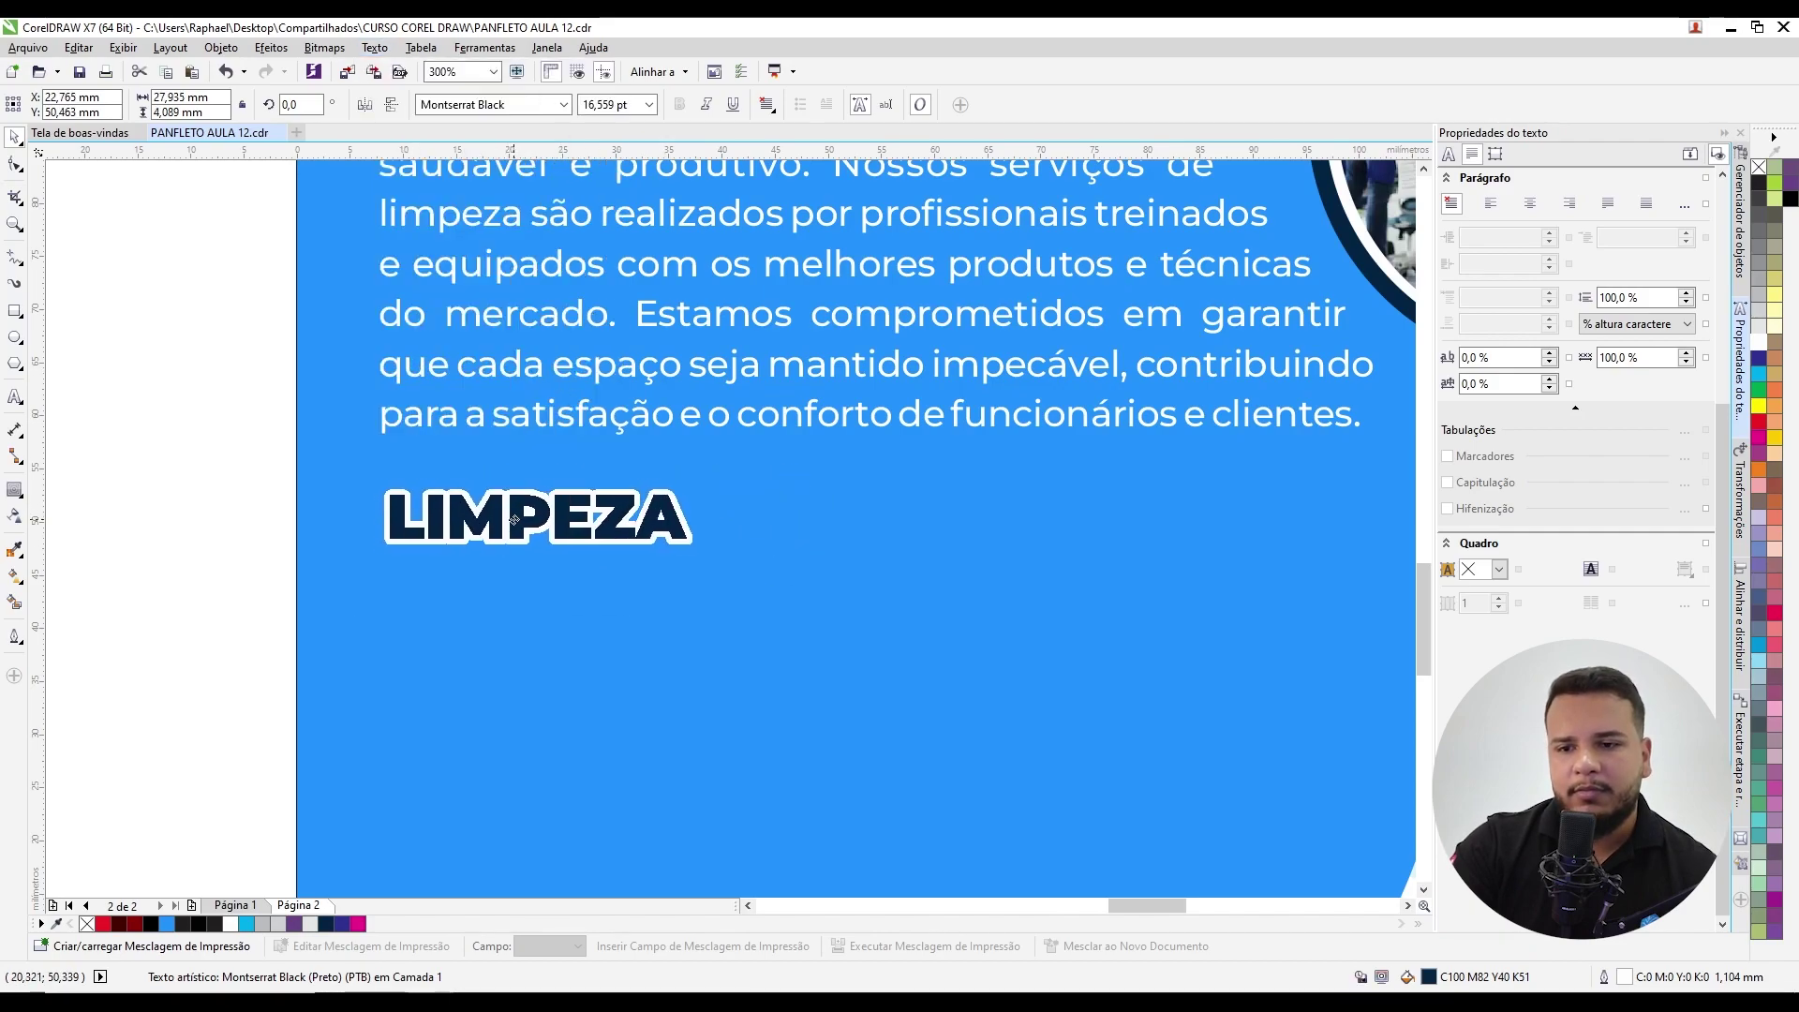
pyautogui.scroll(-2, 561, 459)
pyautogui.click(401, 500)
pyautogui.scroll(2, 562, 478)
pyautogui.click(558, 473)
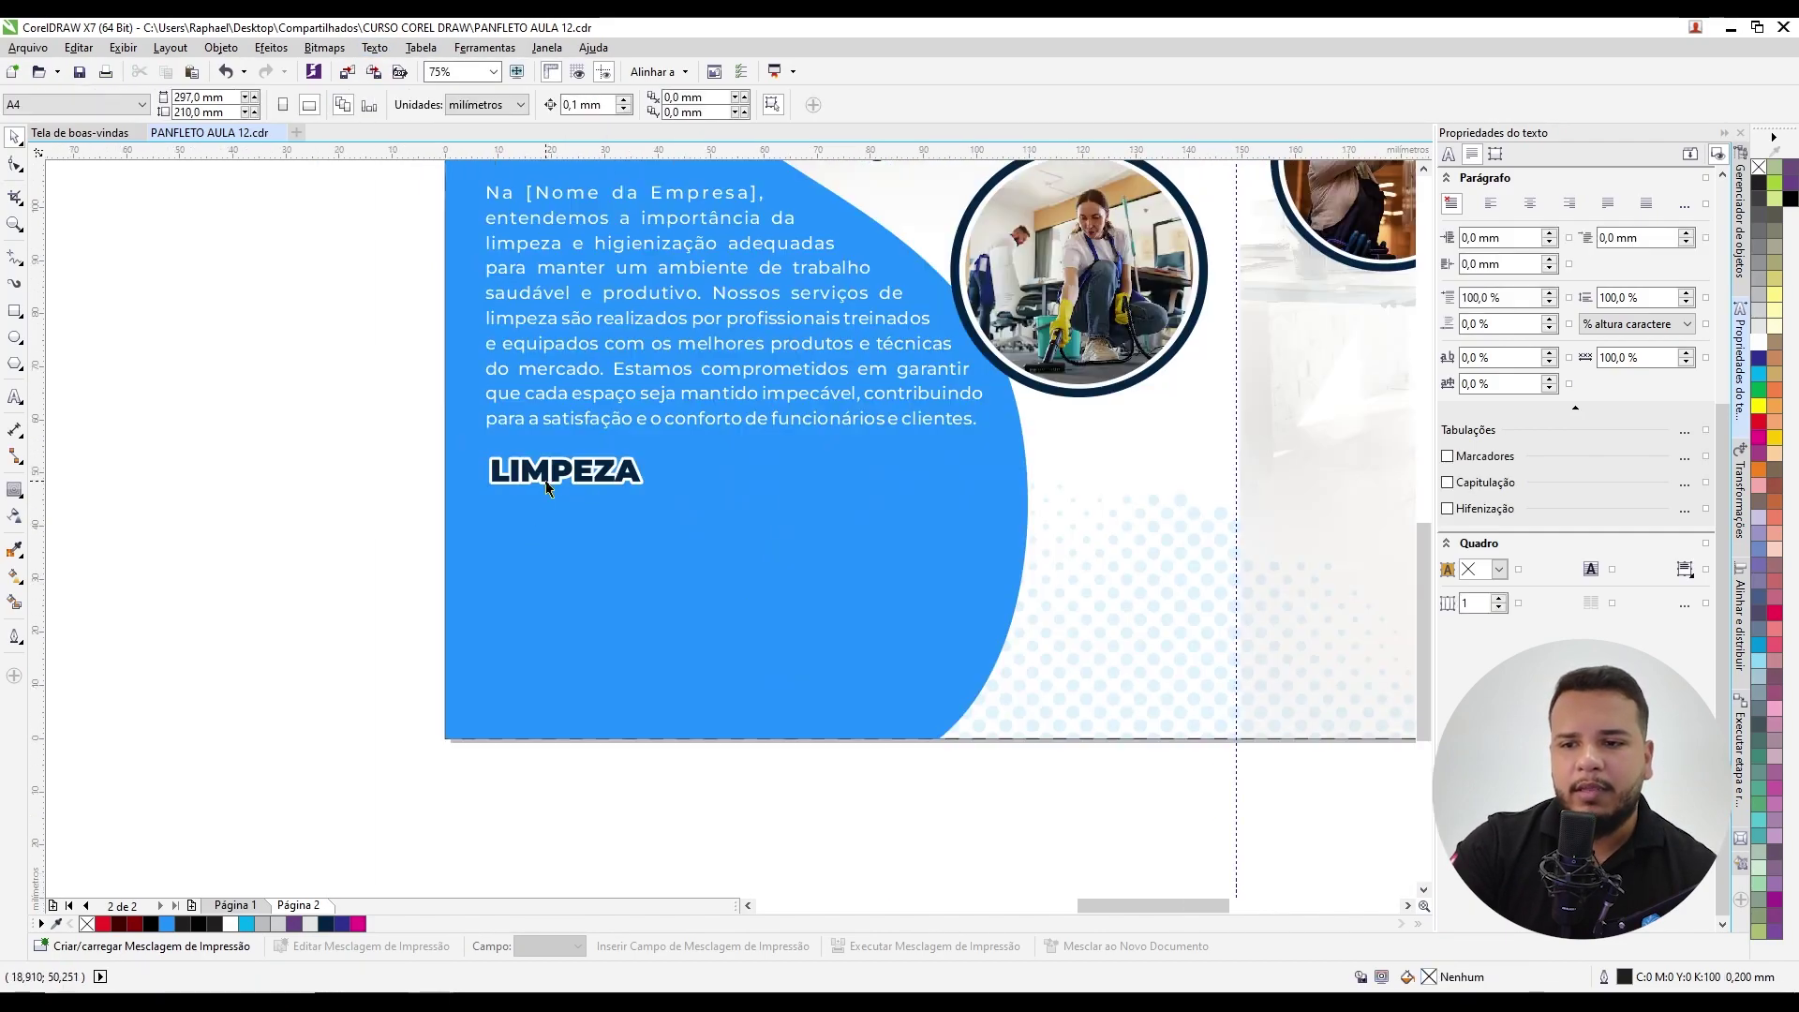
# Step: Replace the lower heading's text with ZELADORIA, copied from the Notepad file TEXTO AULA 12
pyautogui.hotkey('alt', 'Tab')
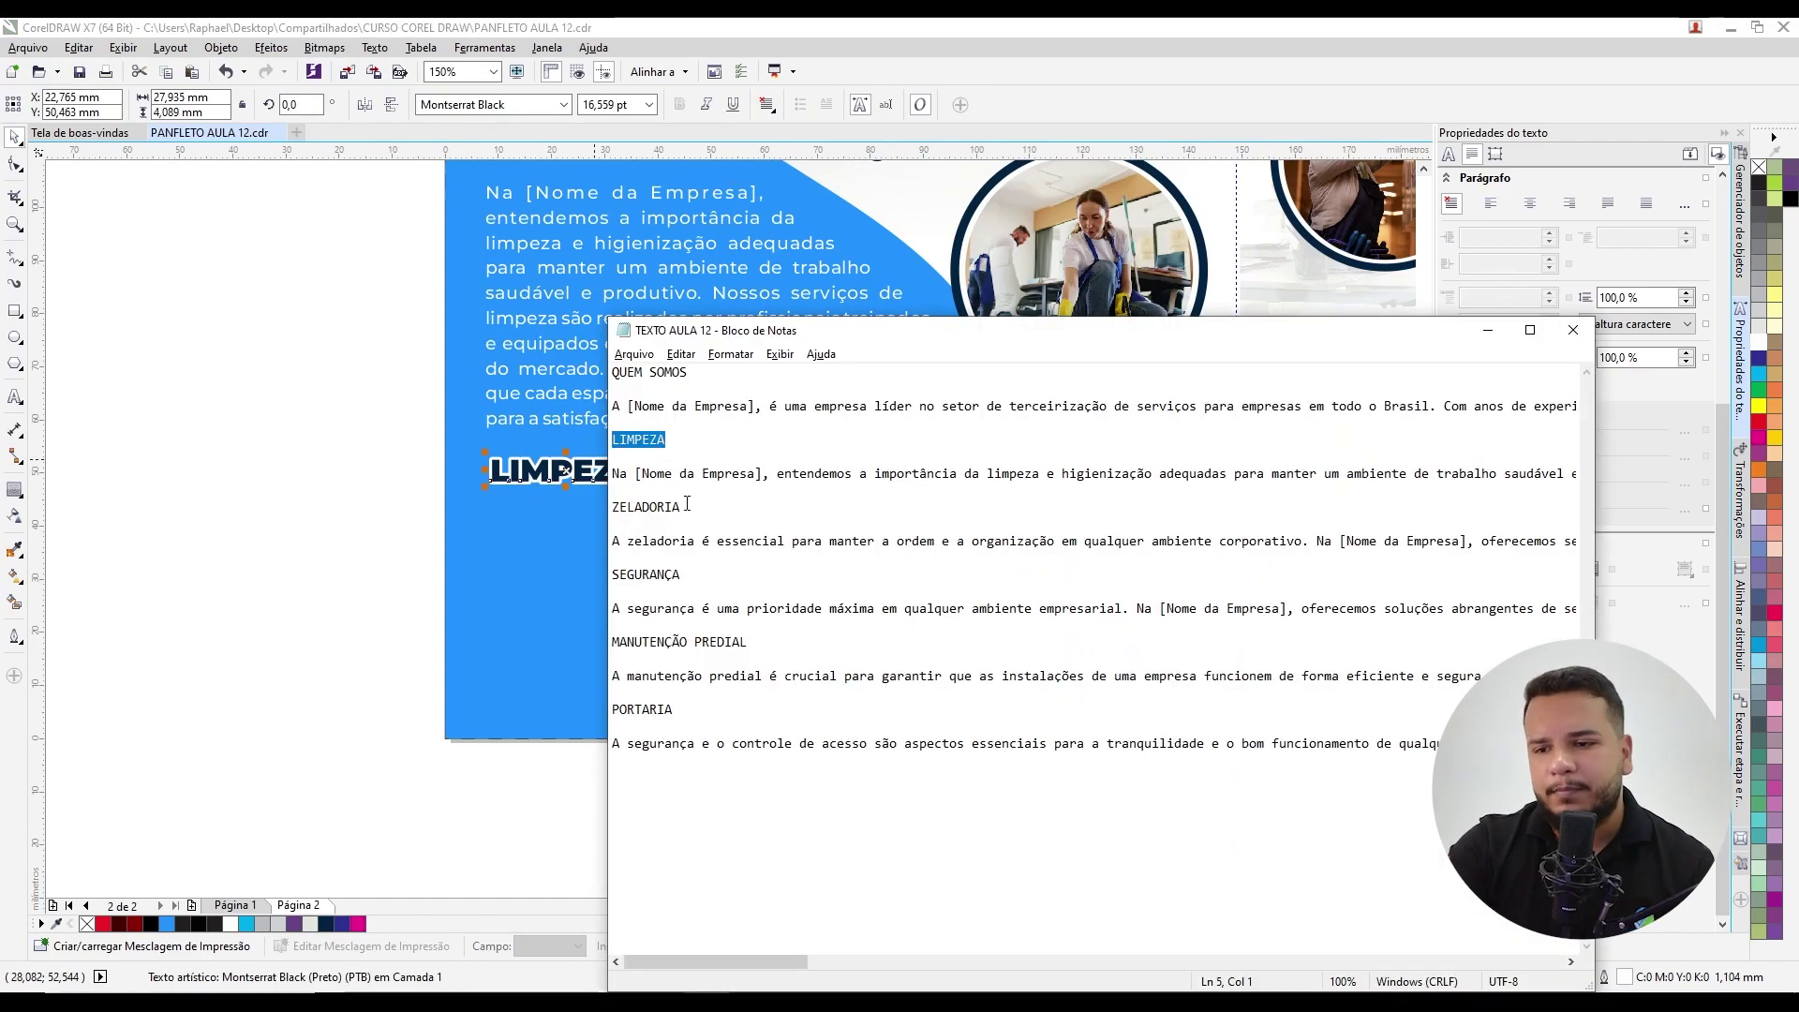
pyautogui.moveTo(687, 504); pyautogui.dragTo(598, 505)
pyautogui.hotkey('ctrl', 'c')
pyautogui.hotkey('alt', 'Tab')
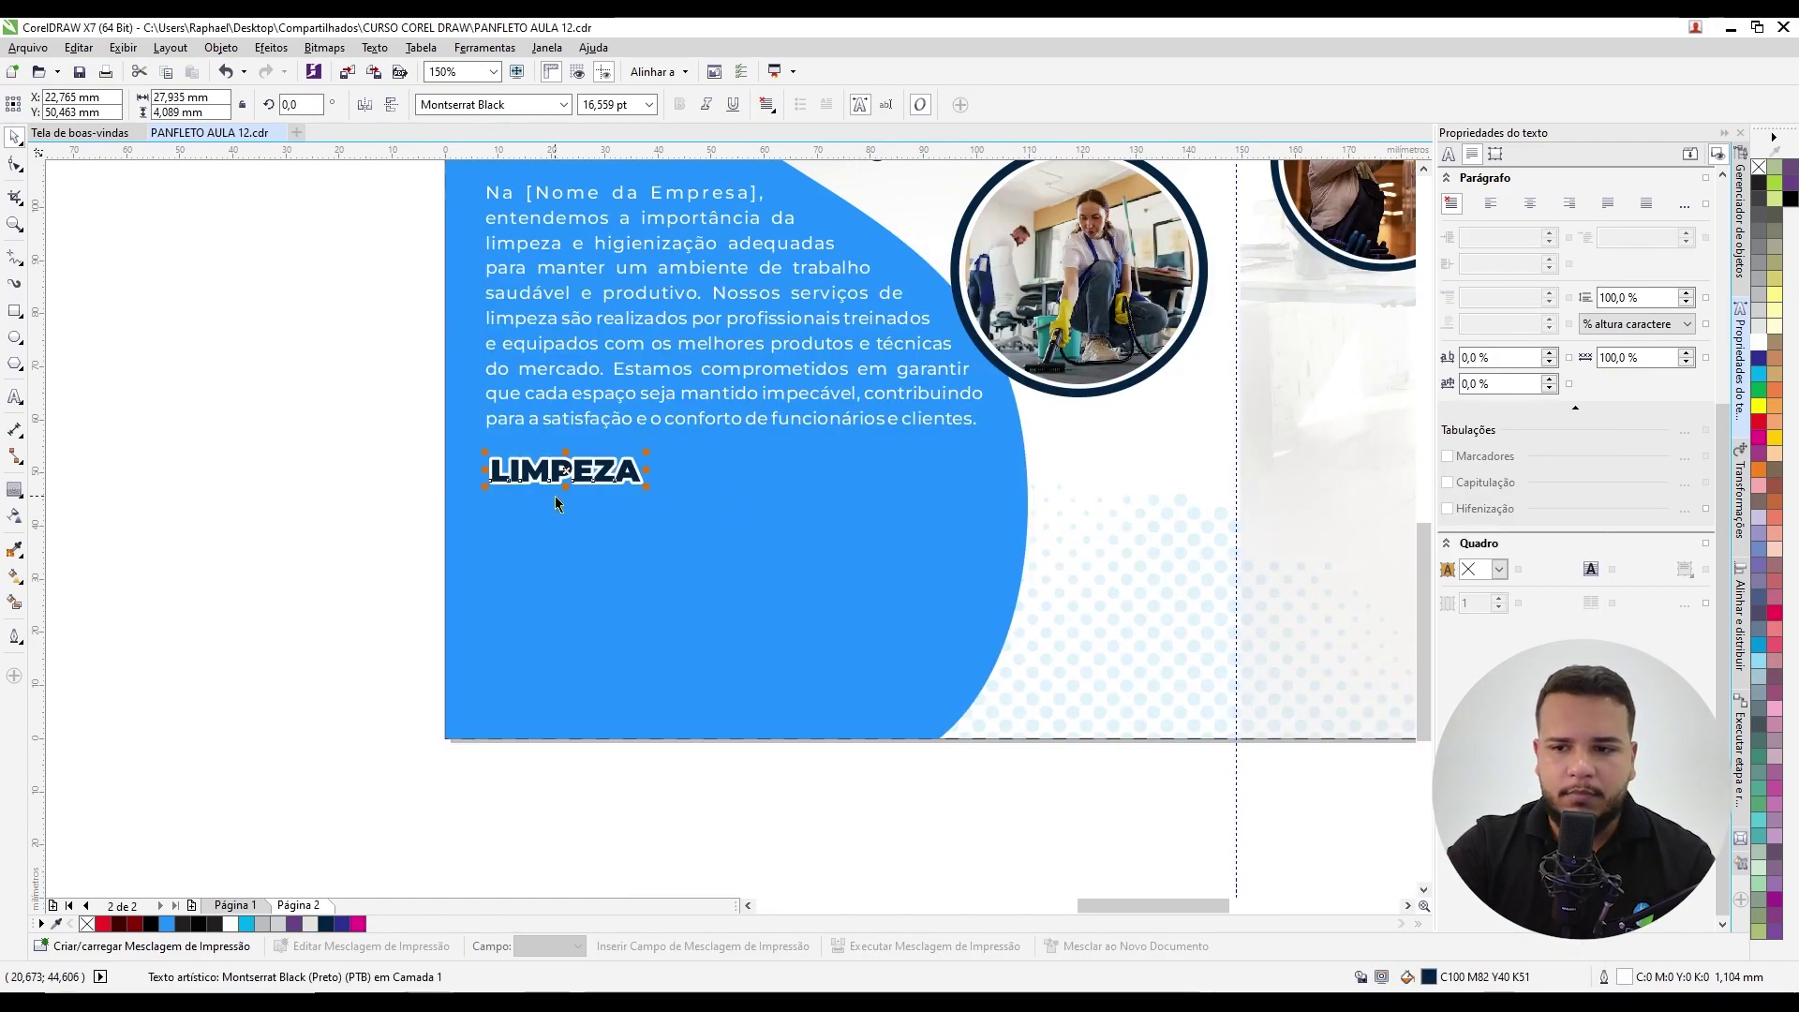
pyautogui.doubleClick(567, 473)
pyautogui.hotkey('ctrl', 'v')
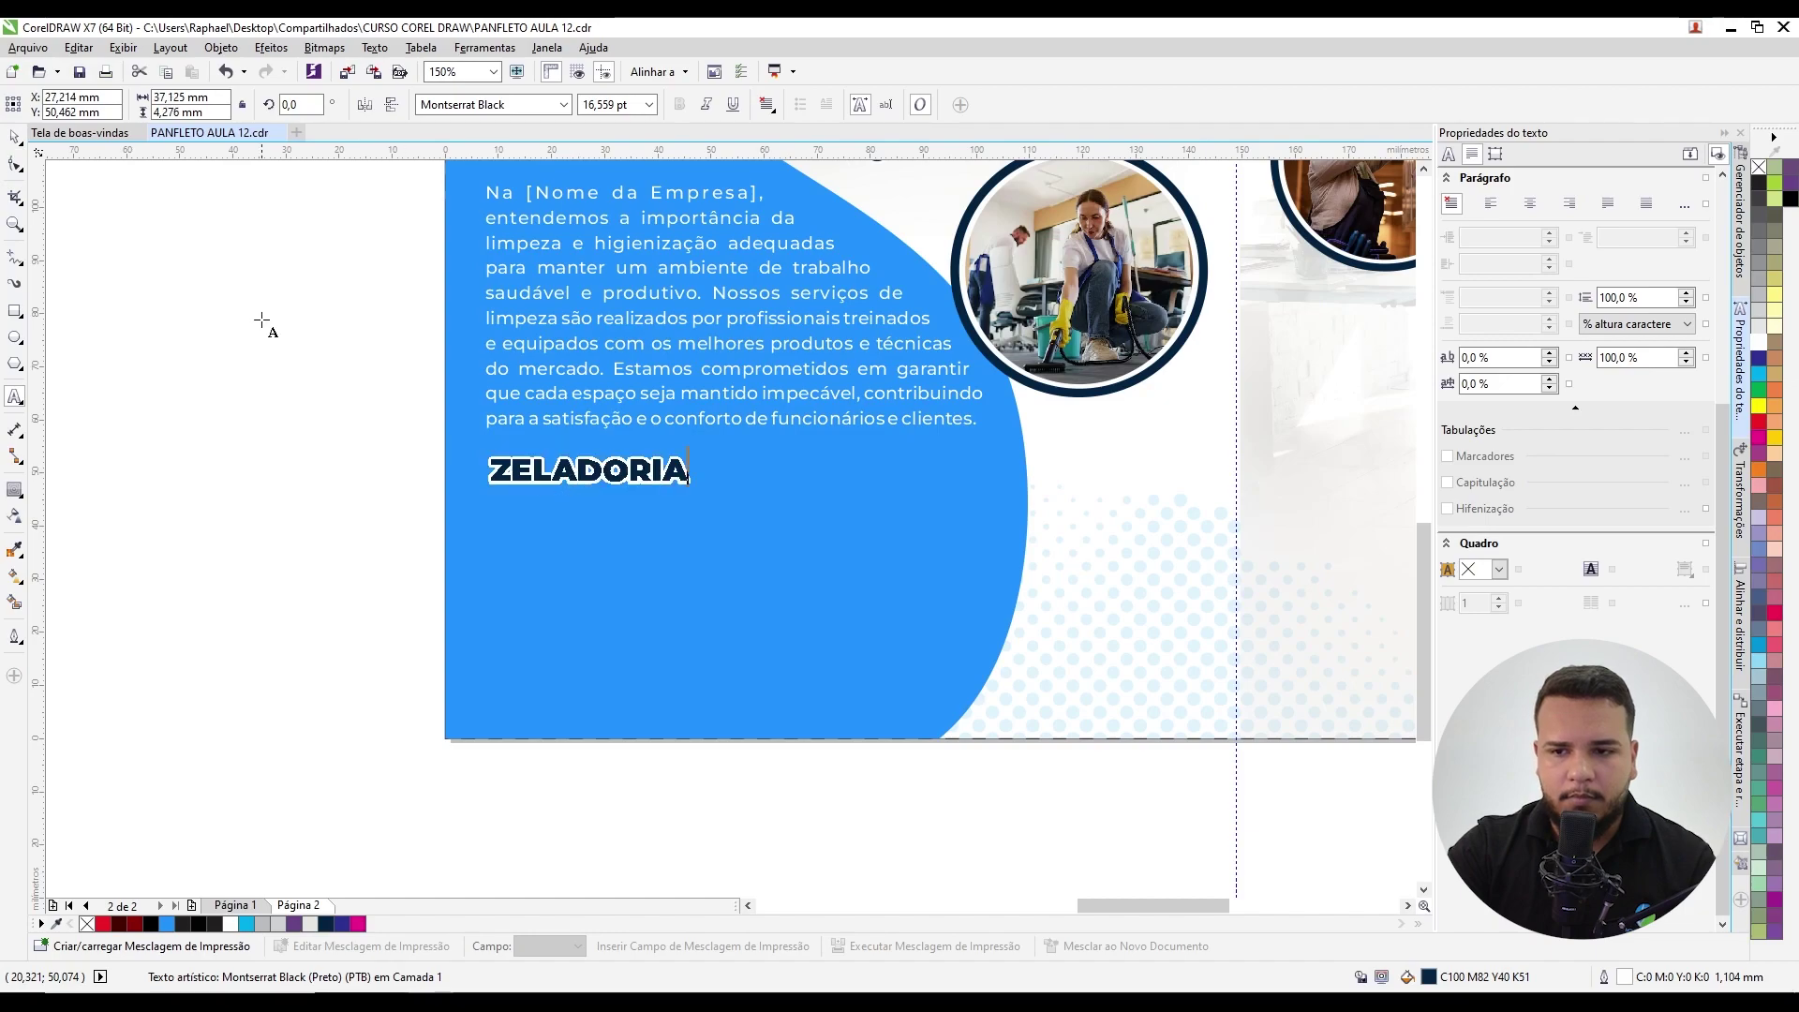
pyautogui.press('Escape')
pyautogui.press('Escape')
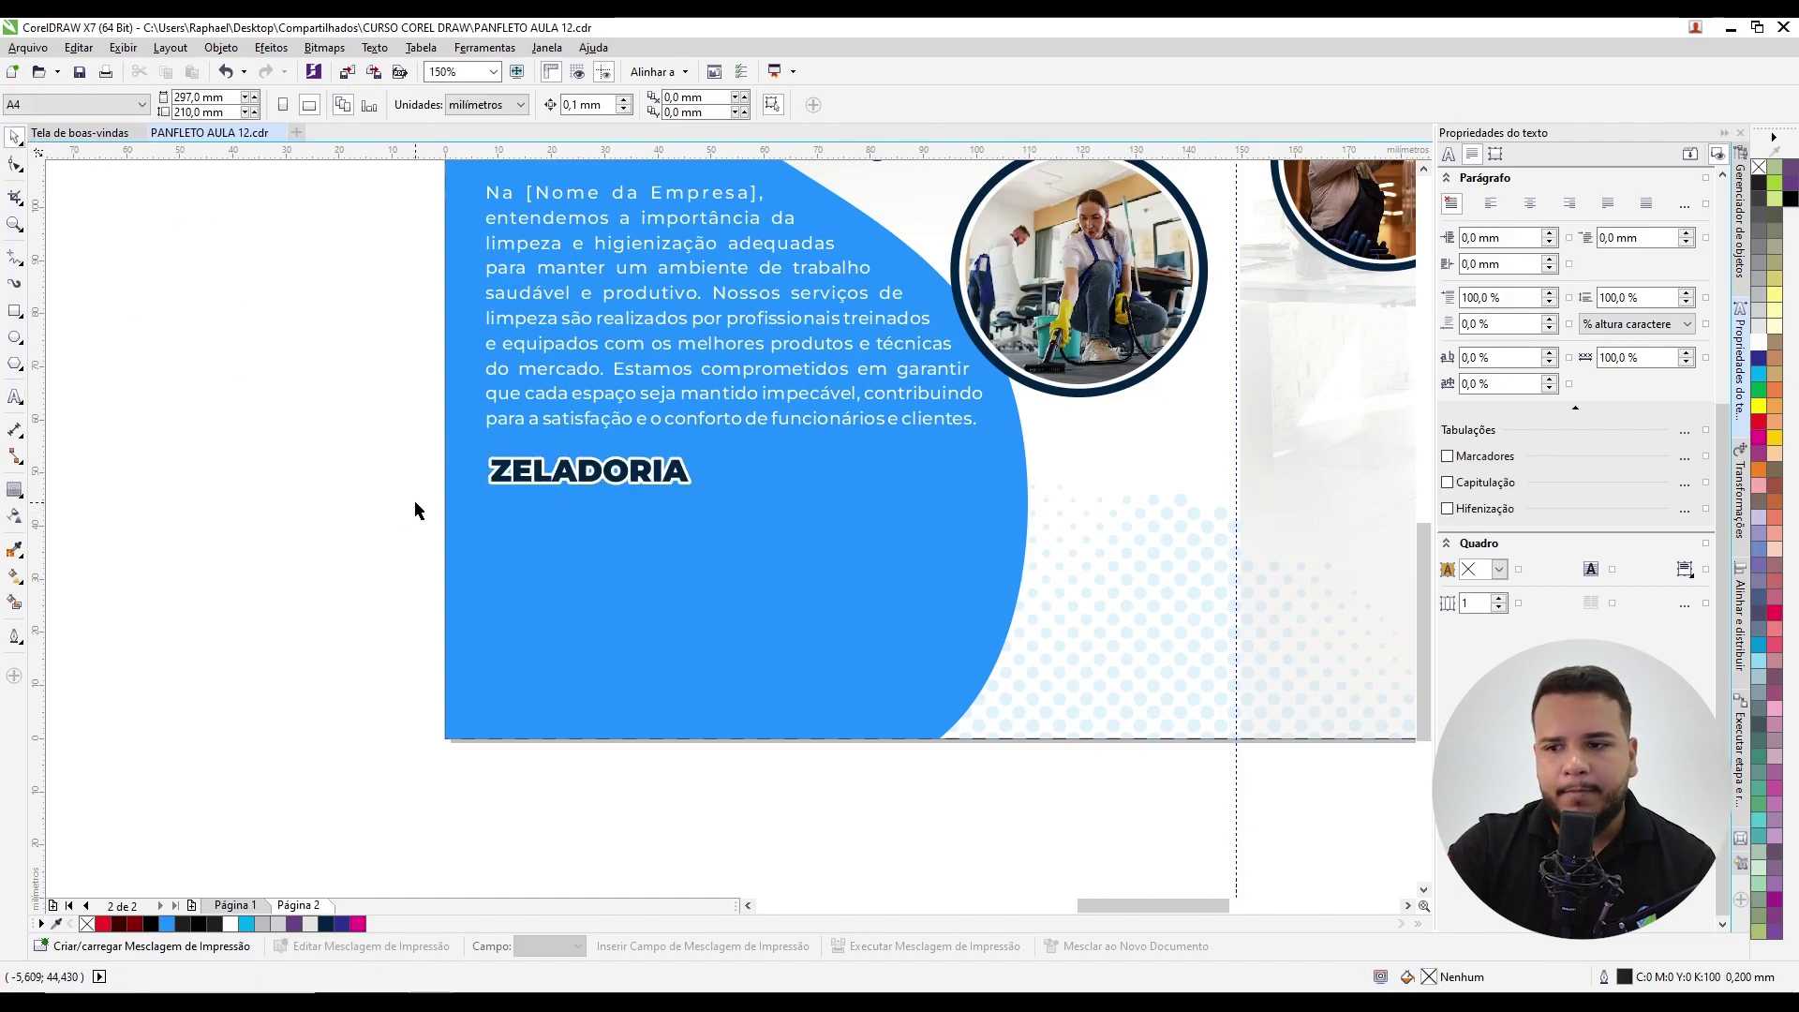
# Step: Draw a rectangle about 134.6 × 31.7 mm below the ZELADORIA heading and fill it dark navy (C100 M82 Y40 K51) without an outline
pyautogui.click(657, 571)
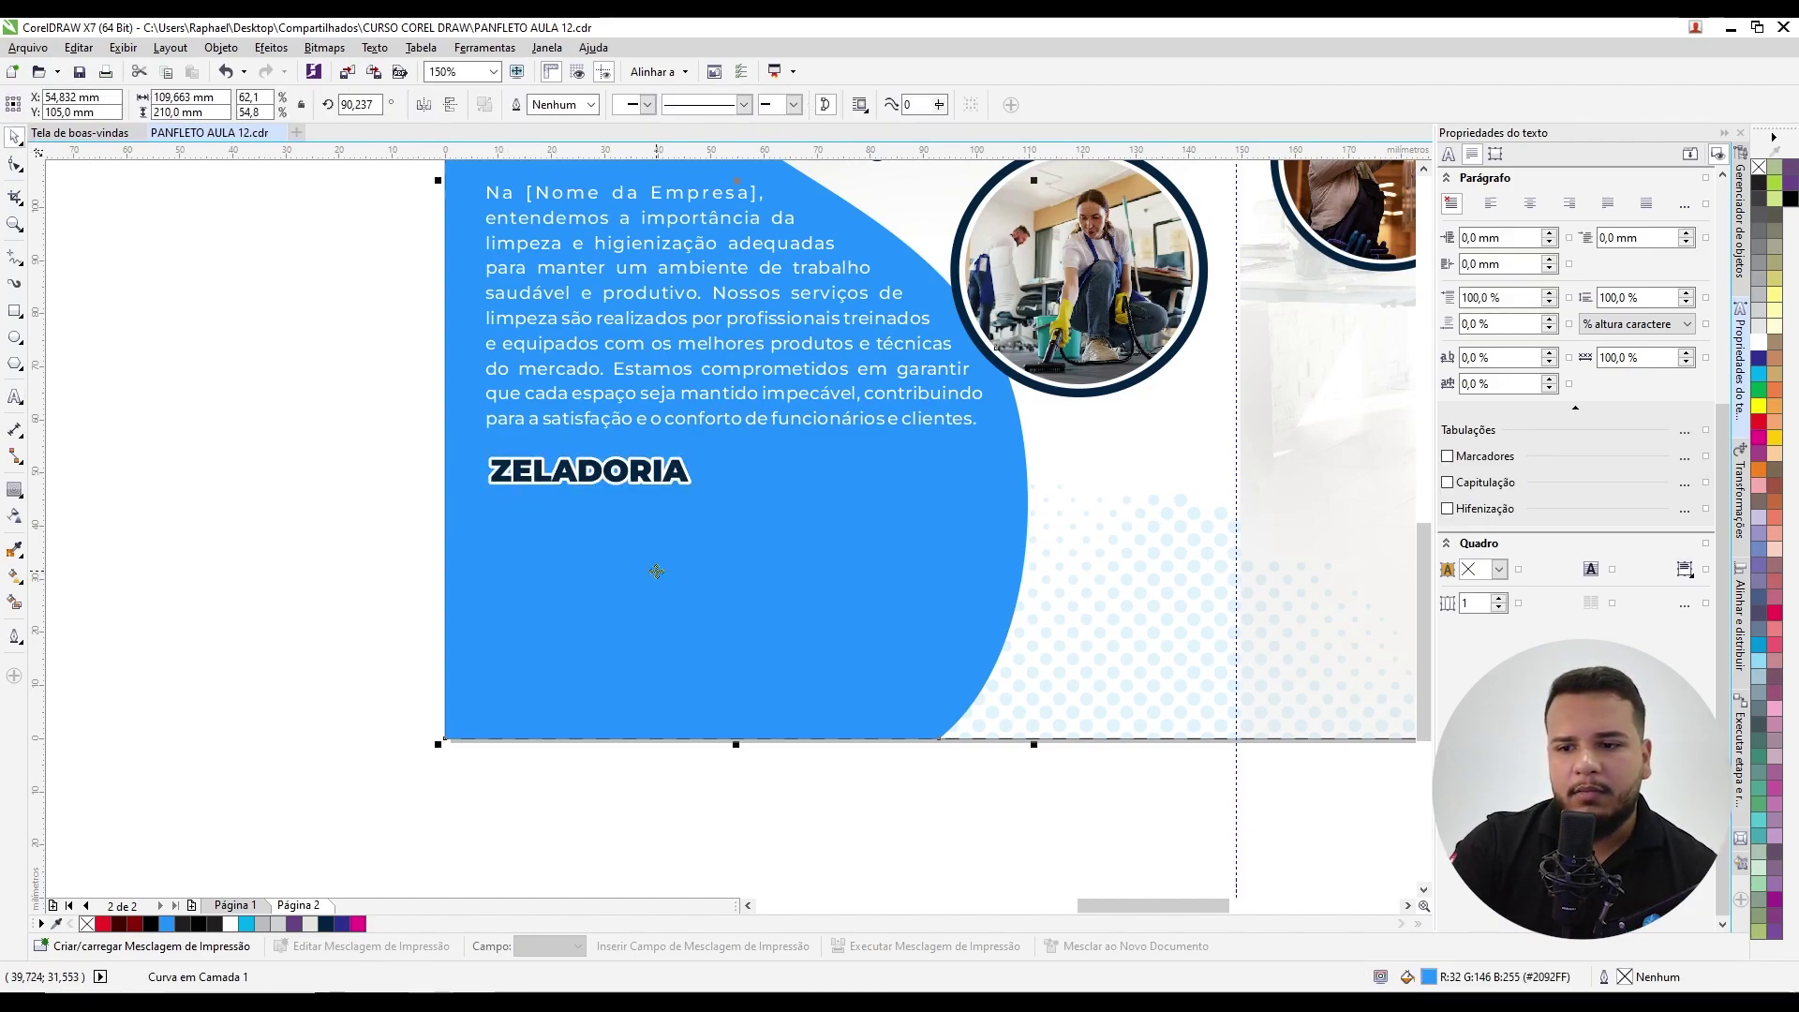
pyautogui.click(14, 313)
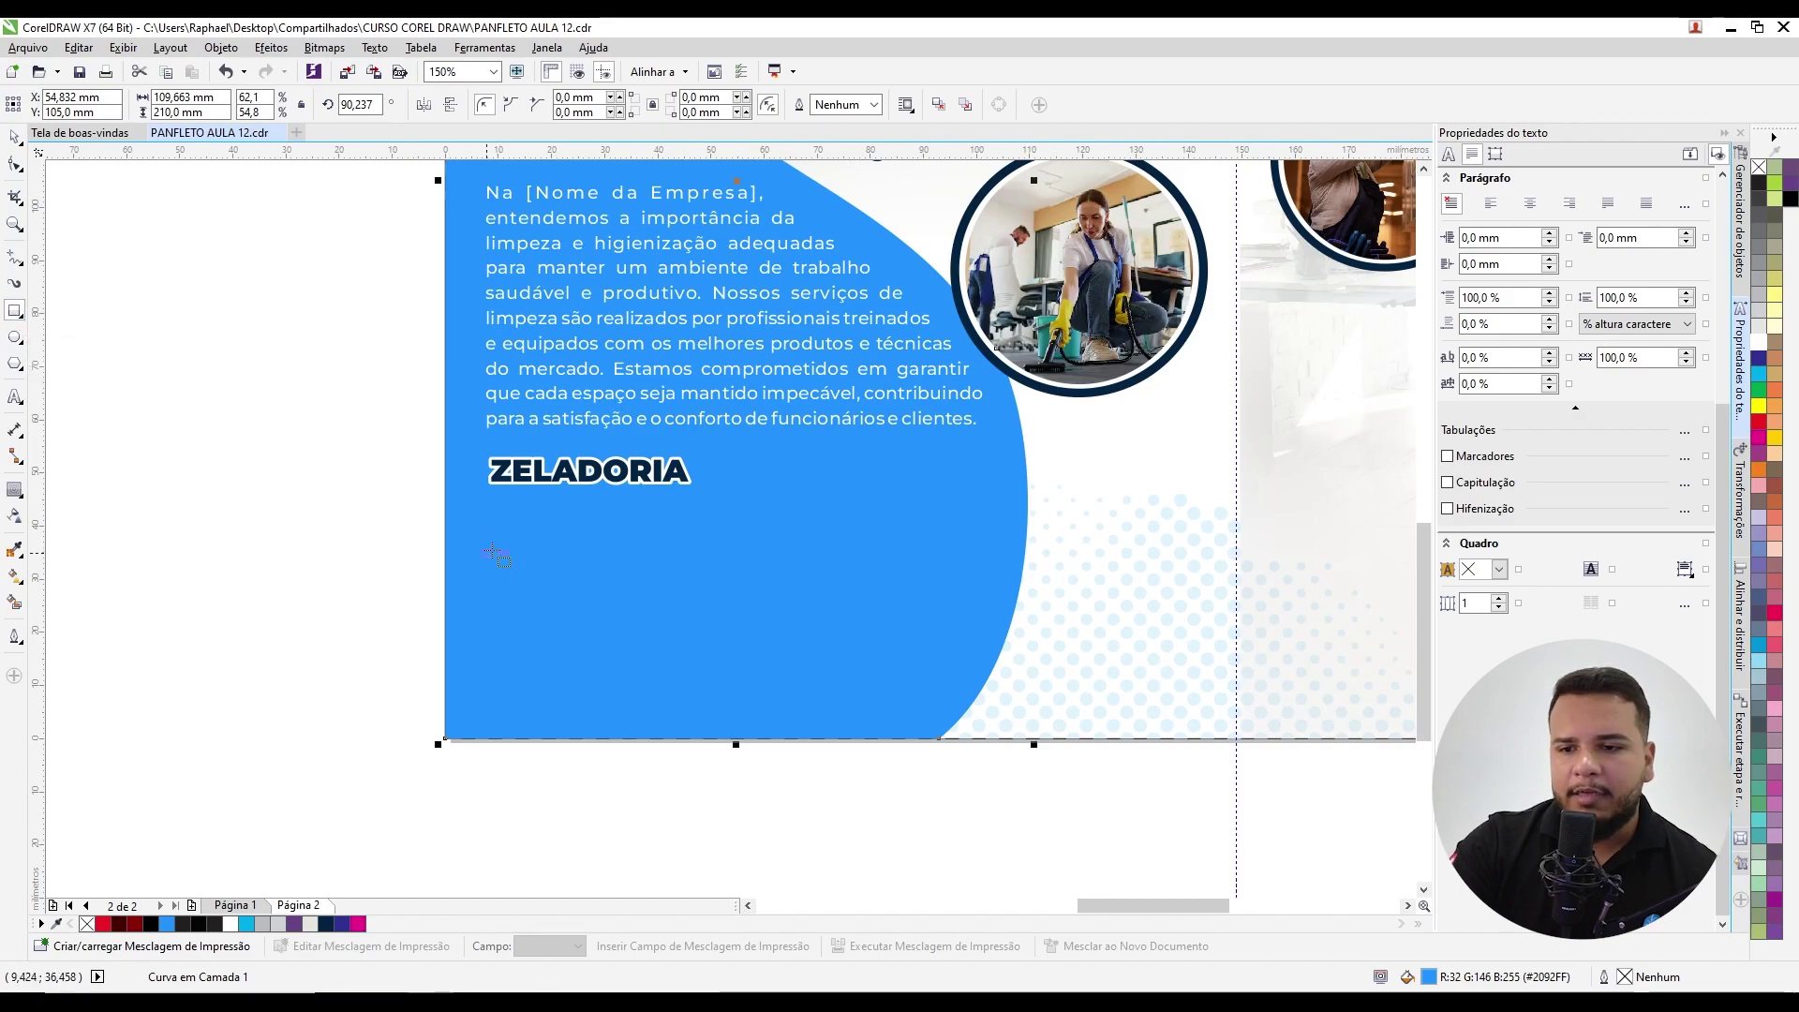
pyautogui.moveTo(486, 532); pyautogui.dragTo(1202, 698)
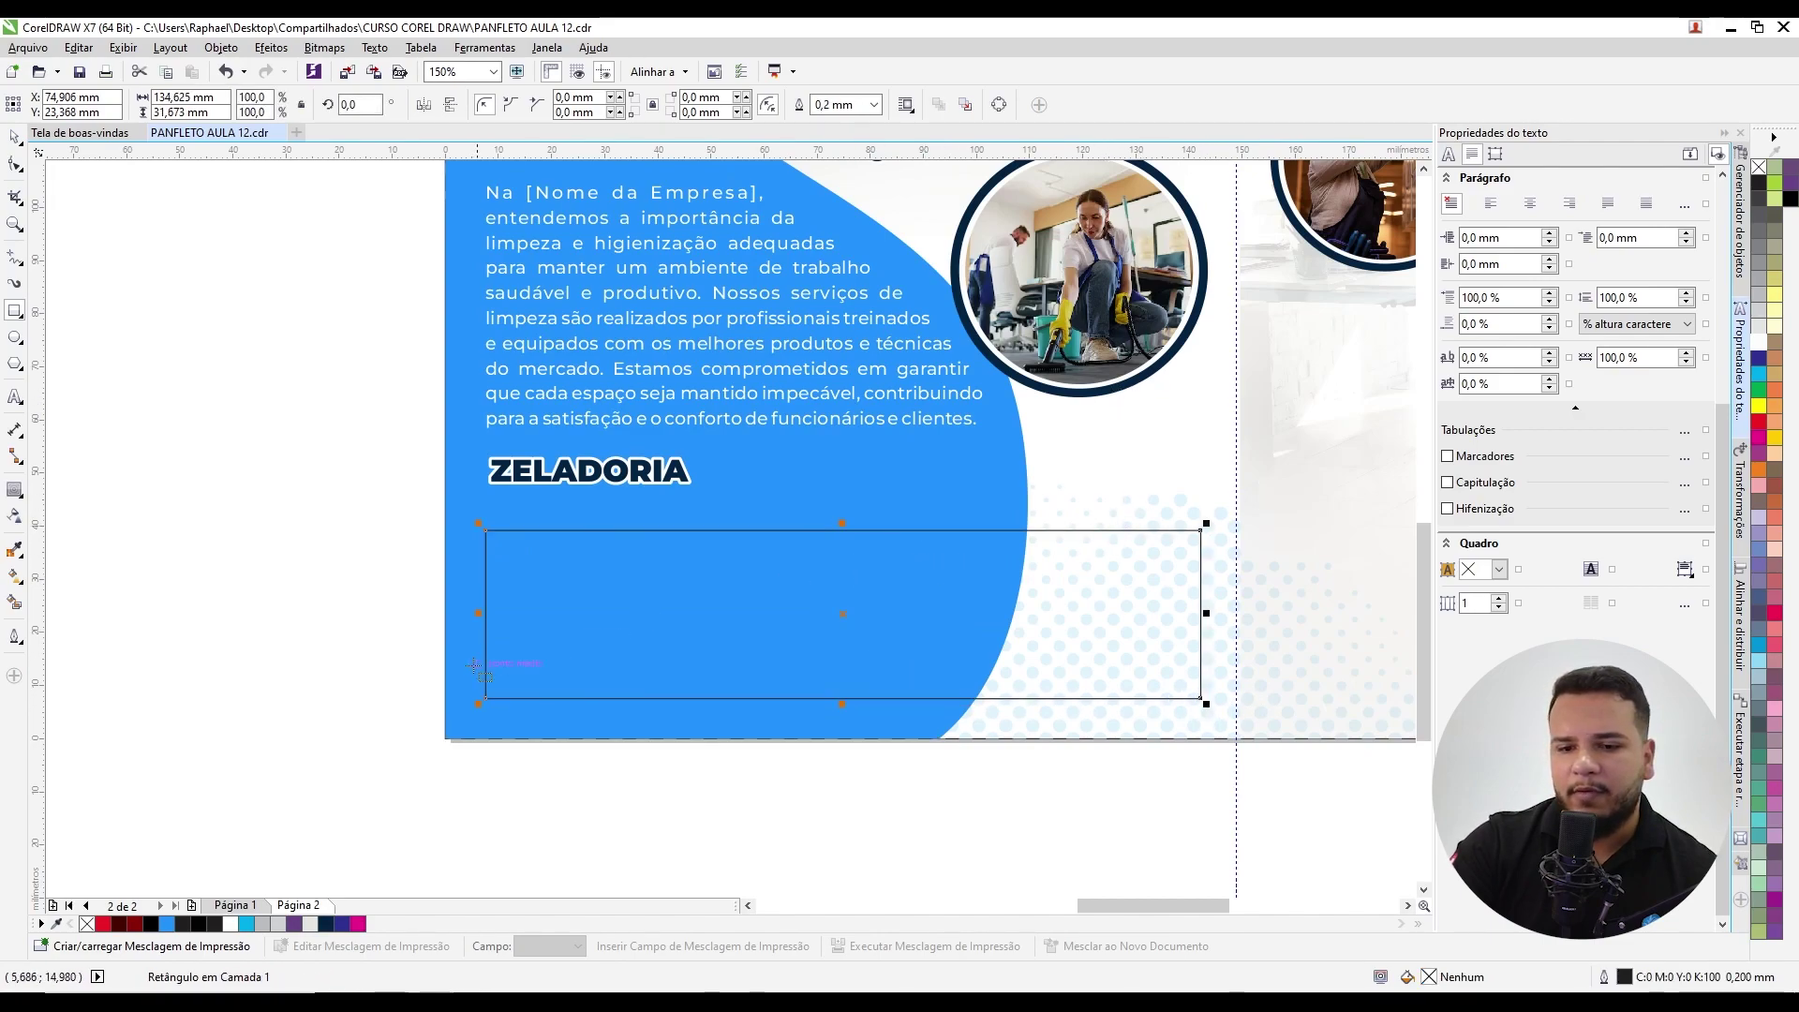
pyautogui.click(325, 924)
pyautogui.press('Escape')
pyautogui.press('space')
# Step: Stretch the navy rectangle upward toward the ZELADORIA heading to a height of about 35.4 mm
pyautogui.click(808, 552)
pyautogui.moveTo(840, 526); pyautogui.dragTo(868, 494)
pyautogui.scroll(2, 833, 525)
pyautogui.scroll(-2, 811, 497)
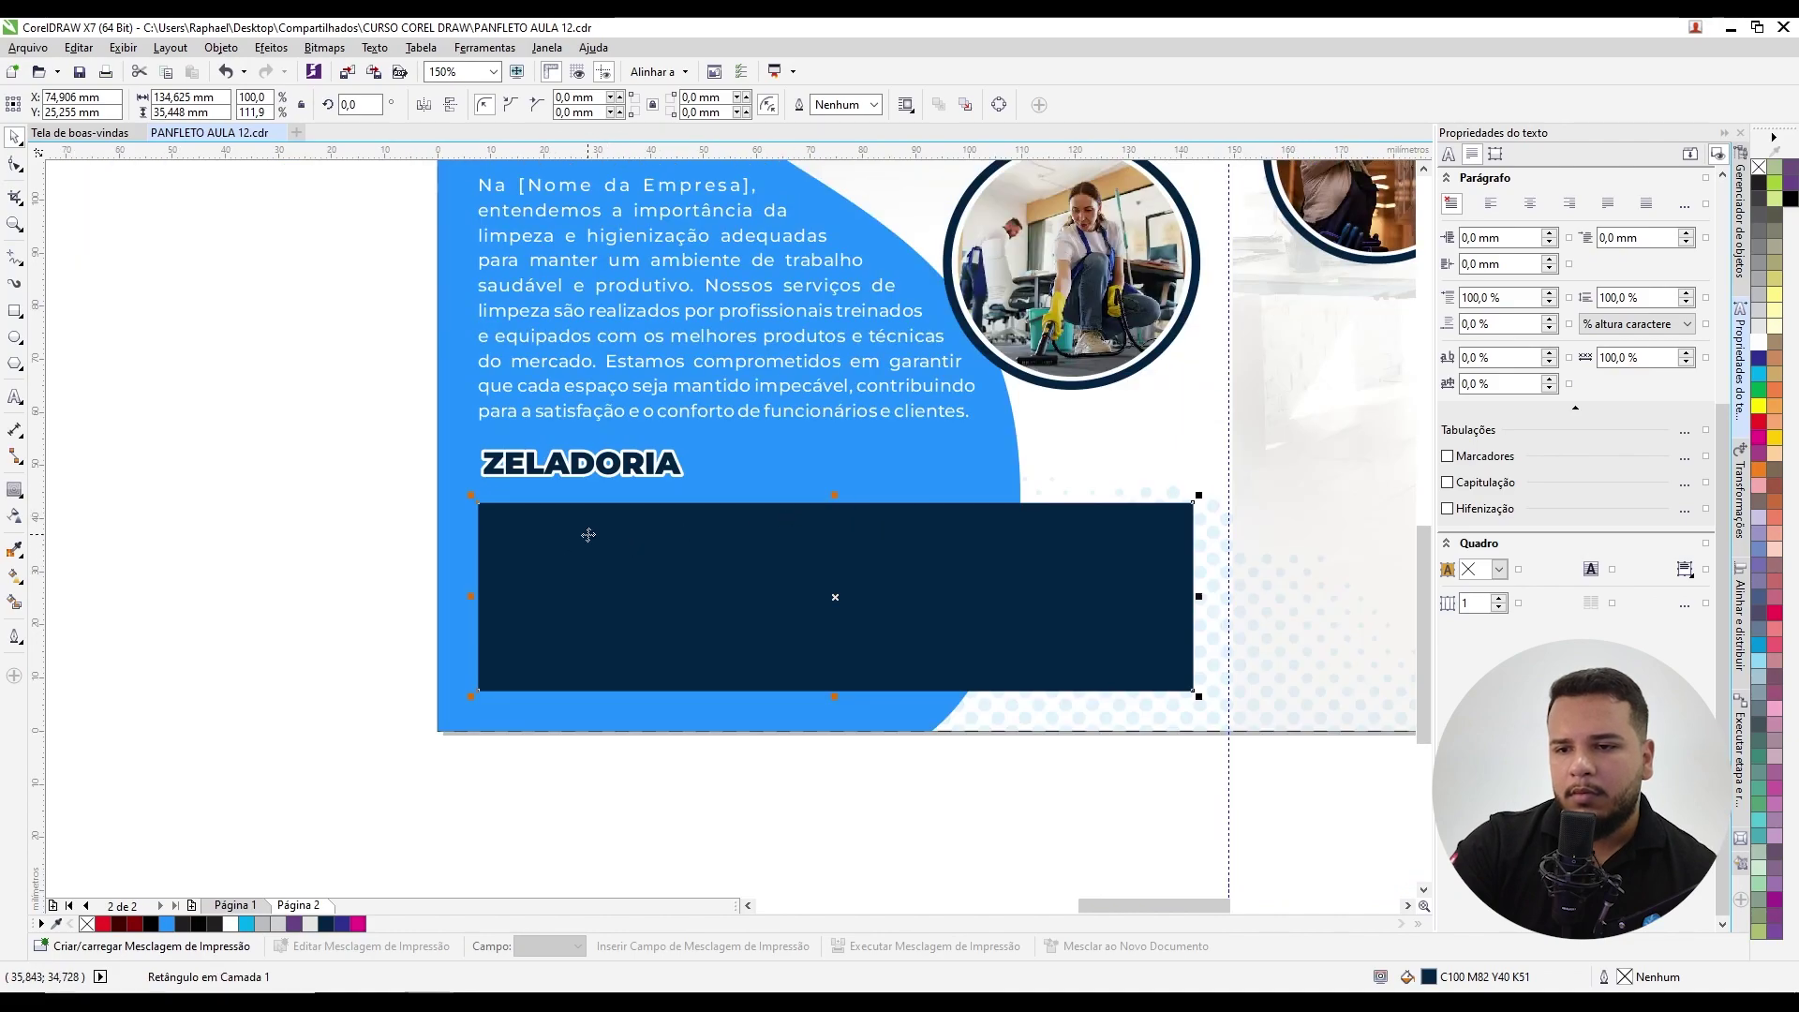
# Step: Convert the navy rectangle into an empty text frame and break the frame apart from the rectangle
pyautogui.rightClick(647, 527)
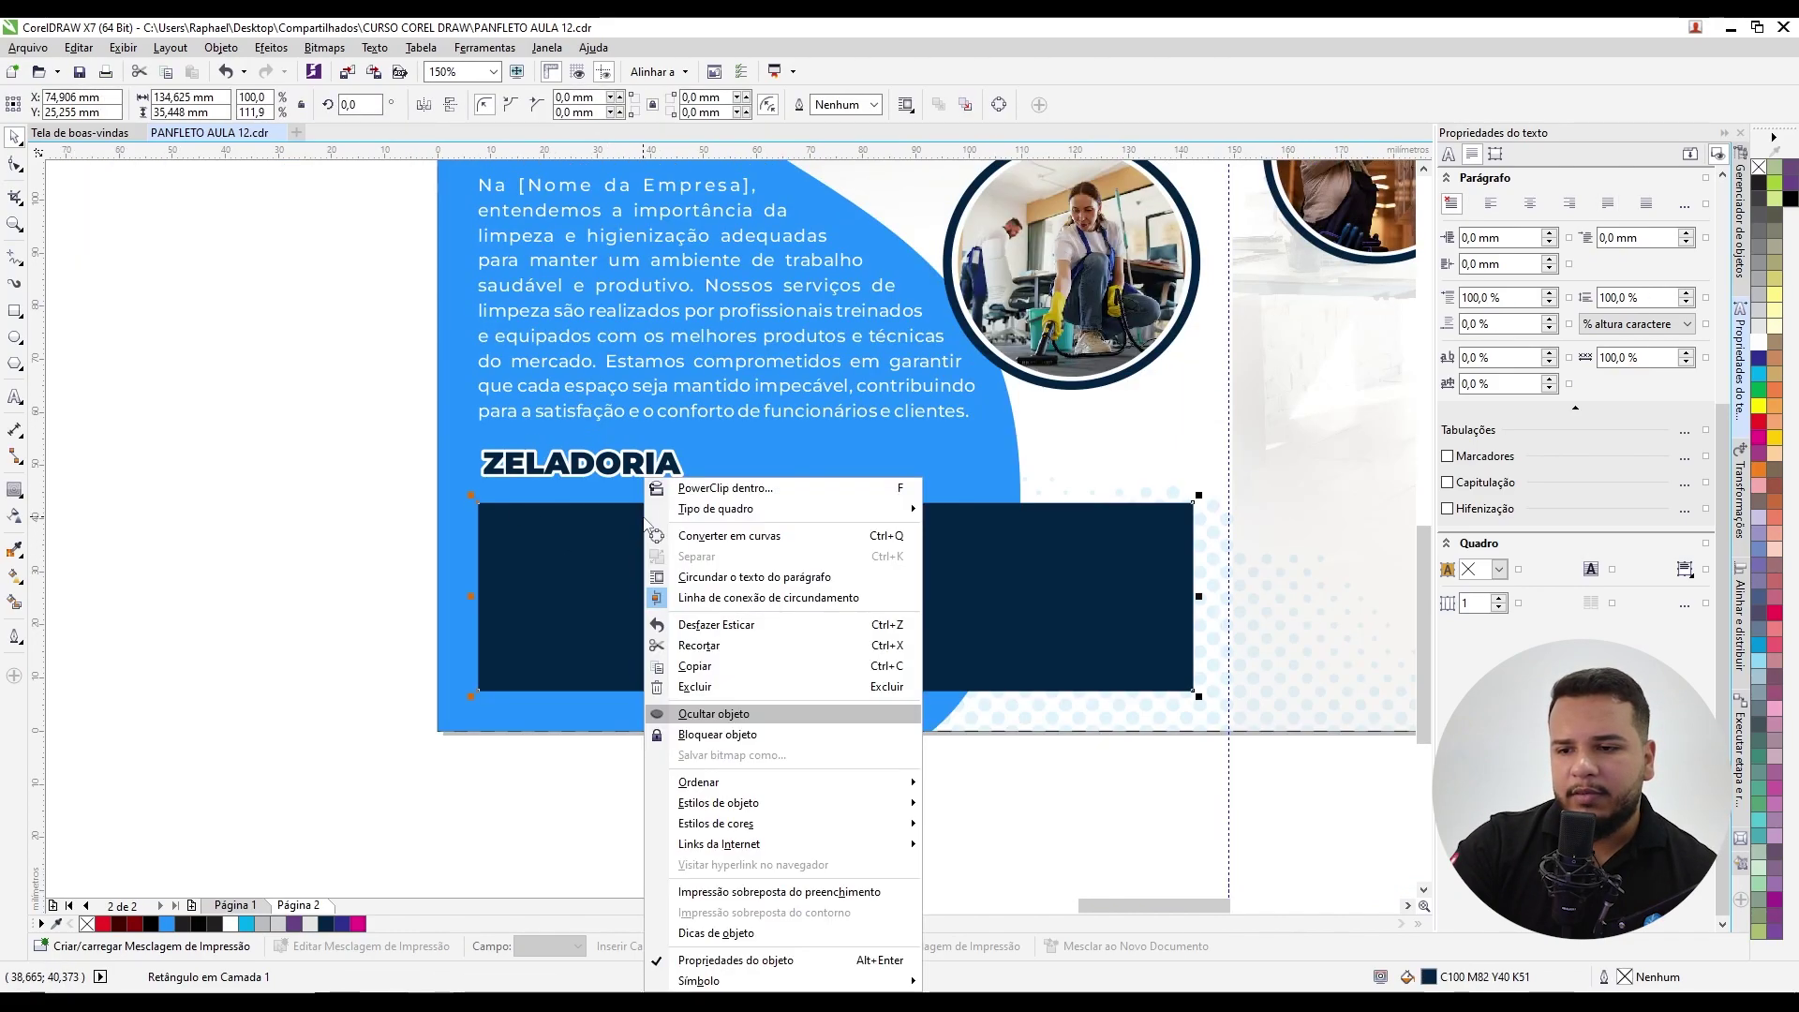
pyautogui.moveTo(665, 510)
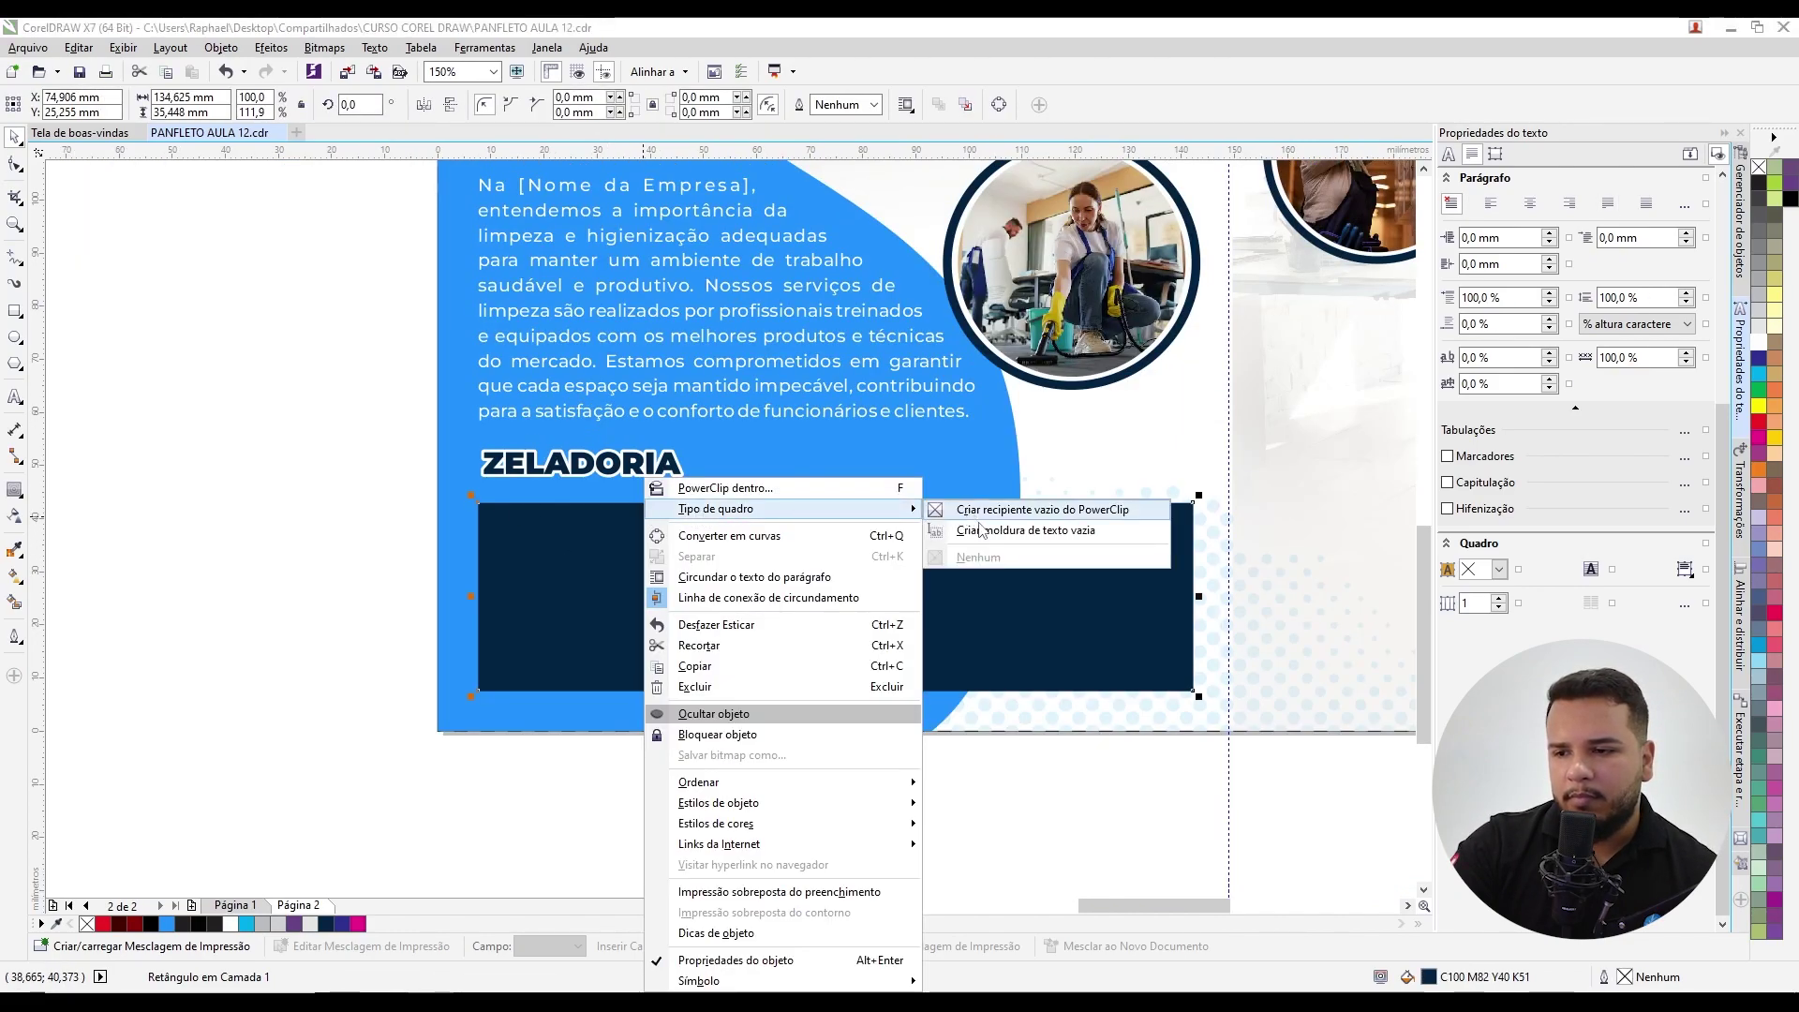
pyautogui.click(979, 529)
pyautogui.hotkey('ctrl', 'k')
# Step: Test-move the separated text frame and undo the move
pyautogui.click(337, 567)
pyautogui.click(509, 555)
pyautogui.moveTo(571, 528); pyautogui.dragTo(593, 586)
pyautogui.hotkey('ctrl', 'z')
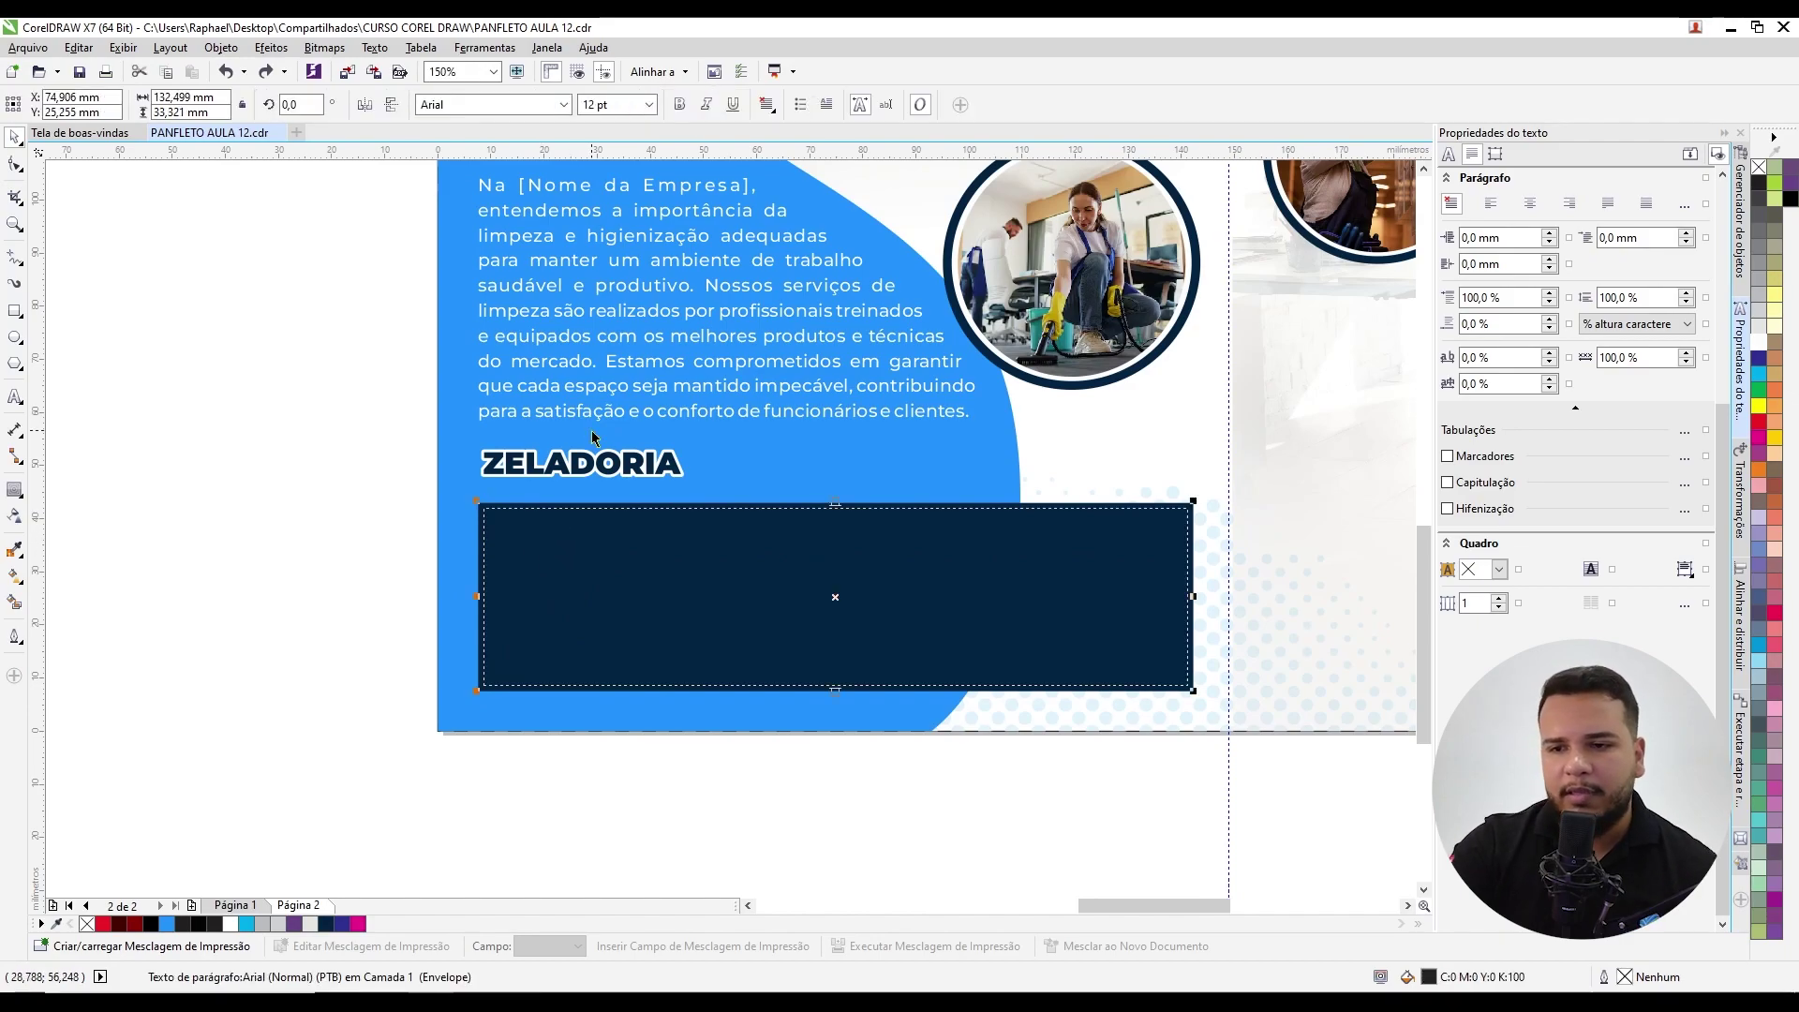
pyautogui.moveTo(616, 405); pyautogui.dragTo(636, 565)
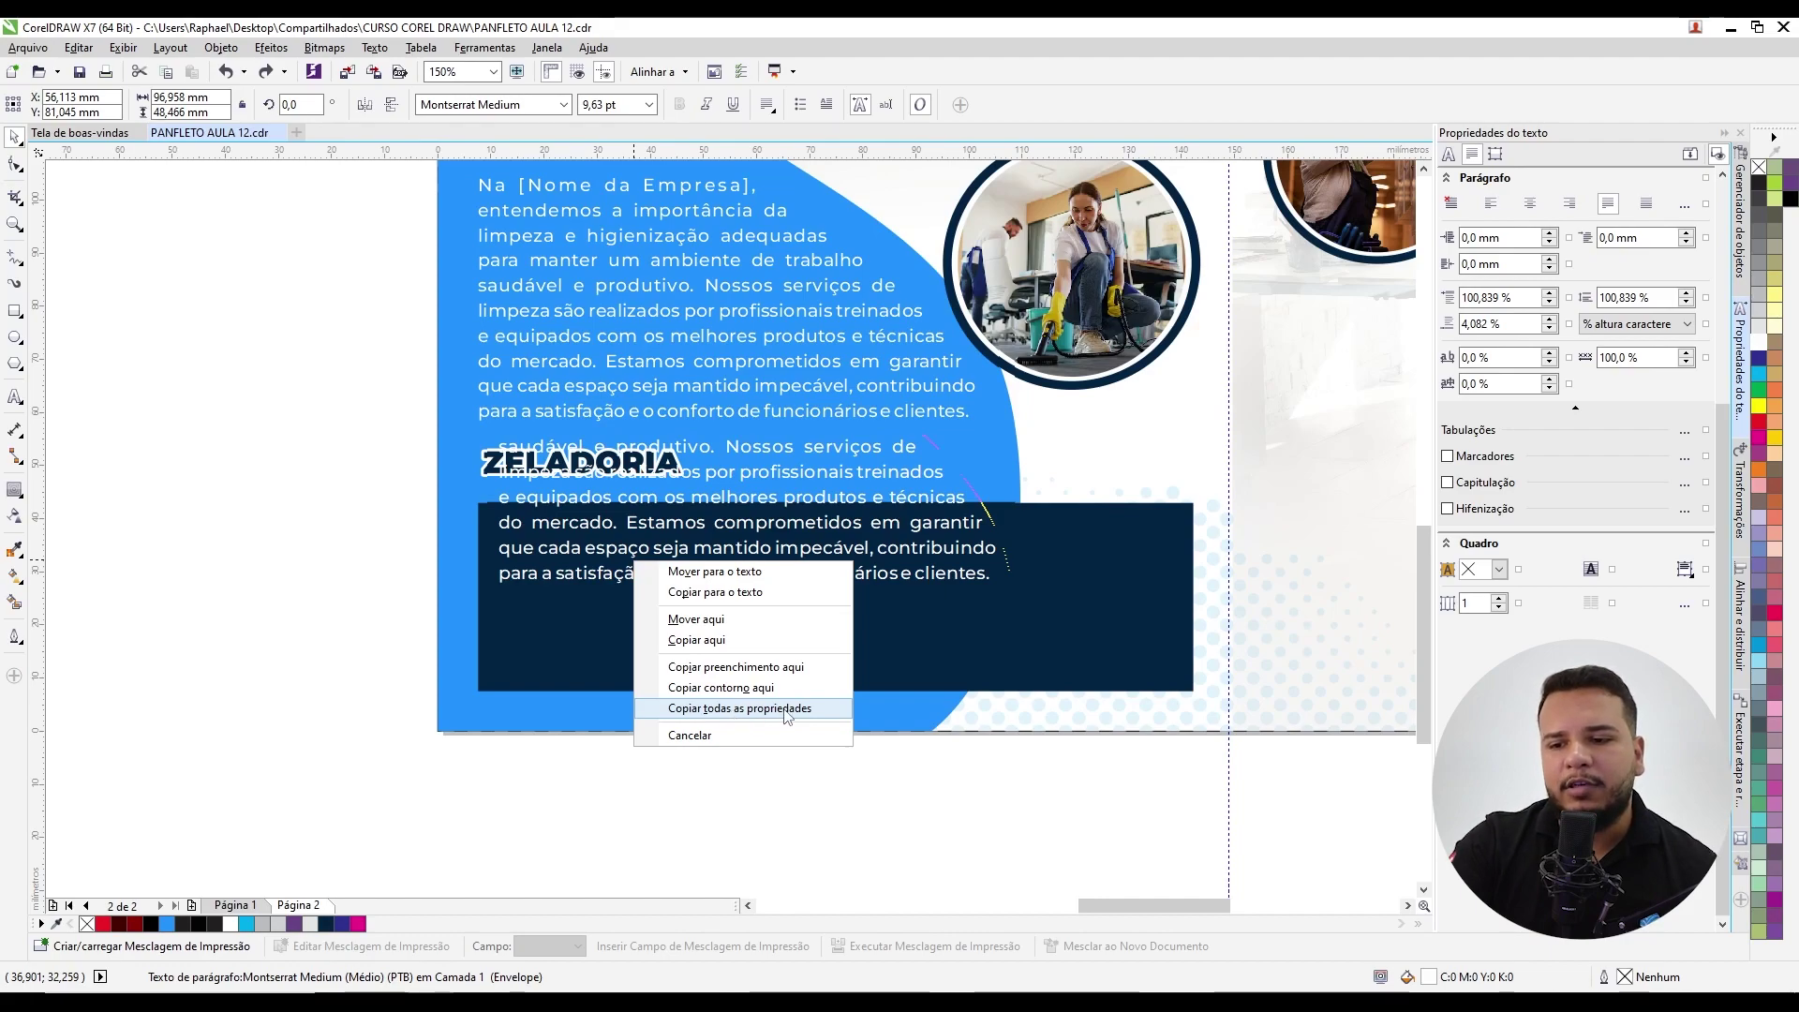
pyautogui.click(190, 562)
pyautogui.scroll(-1, 329, 519)
pyautogui.scroll(1, 330, 519)
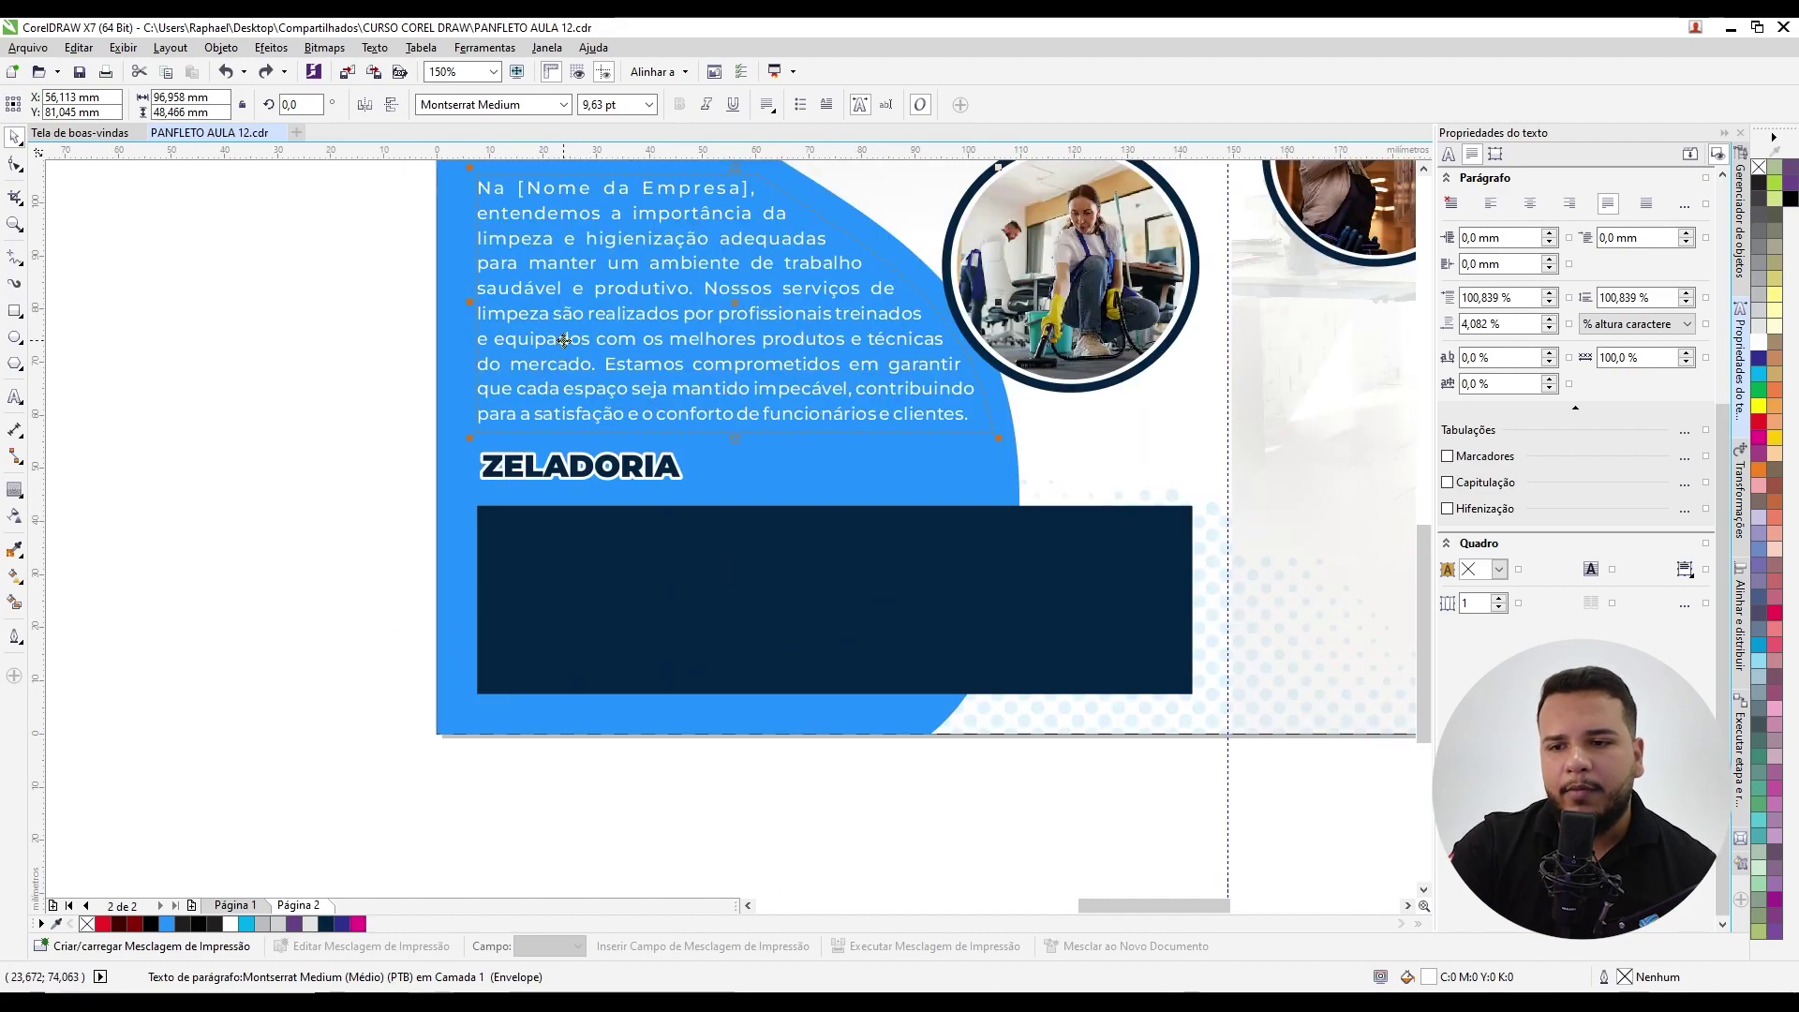
# Step: Copy all properties of the white paragraph under NOSSOS SERVIÇOS to the empty text frame over the navy rectangle
pyautogui.moveTo(563, 340); pyautogui.dragTo(594, 557)
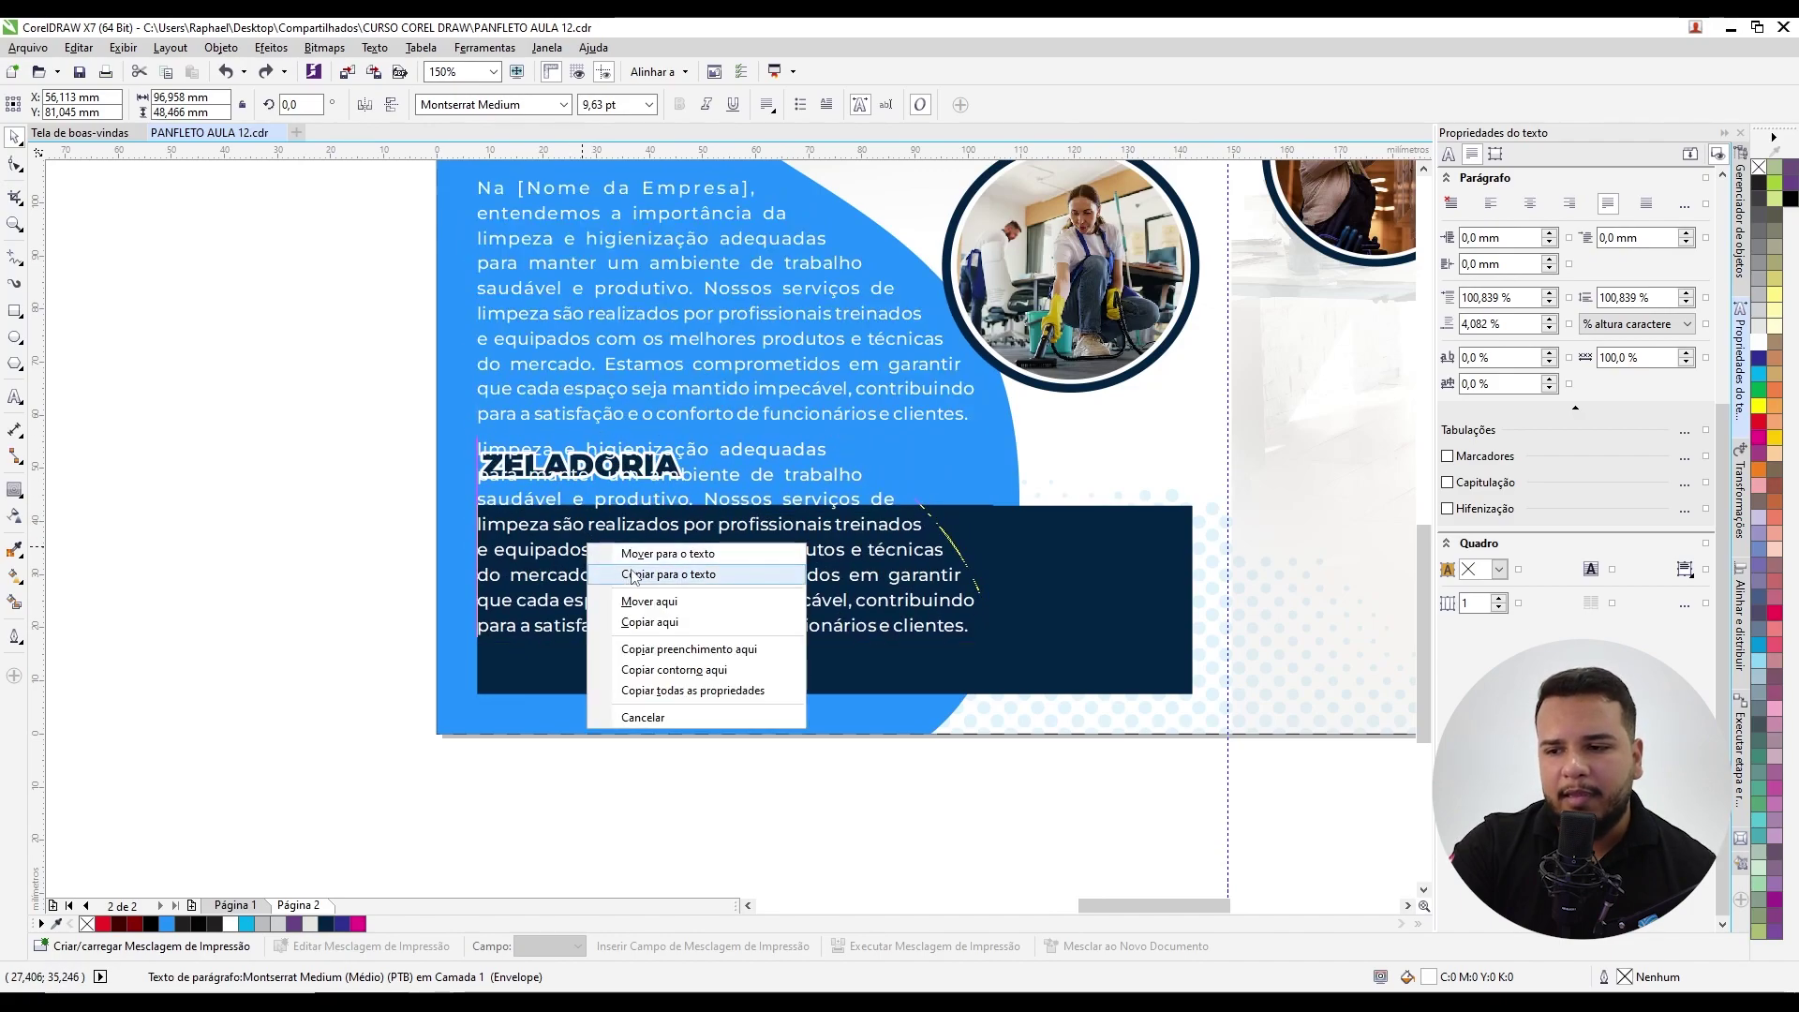
pyautogui.click(670, 689)
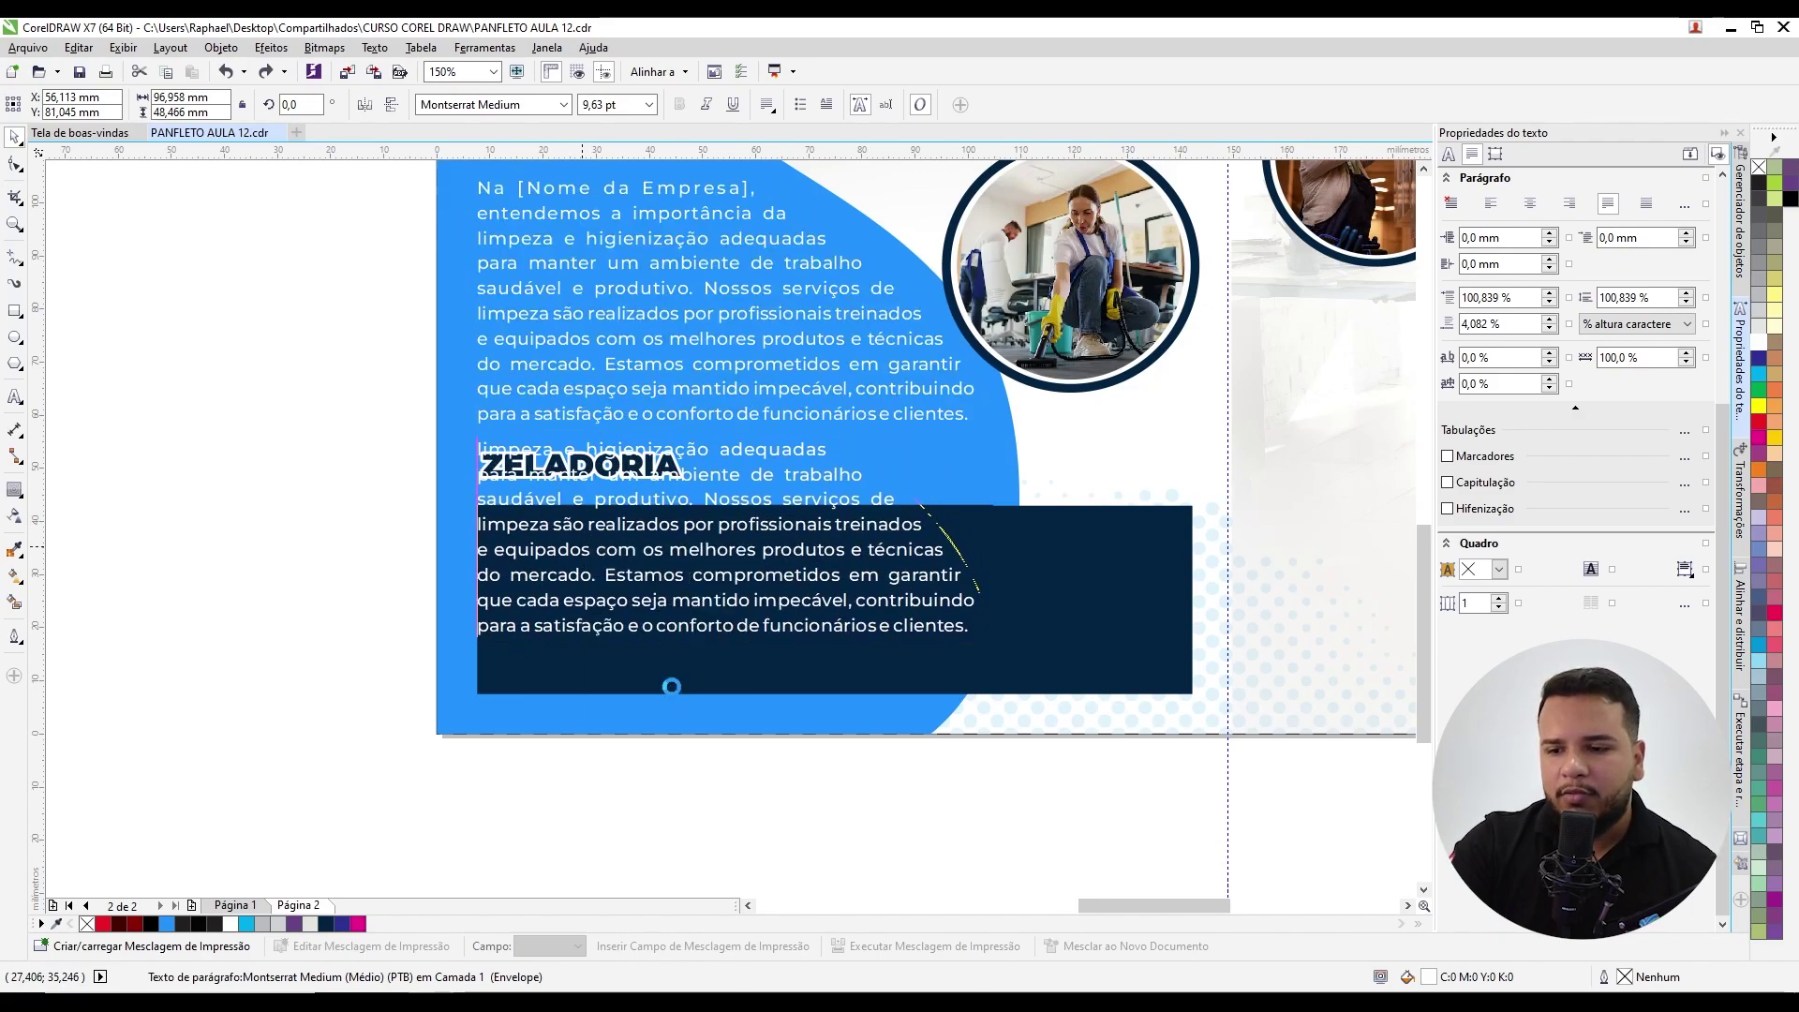
pyautogui.click(256, 594)
pyautogui.click(616, 564)
pyautogui.scroll(-1, 616, 564)
pyautogui.scroll(2, 615, 563)
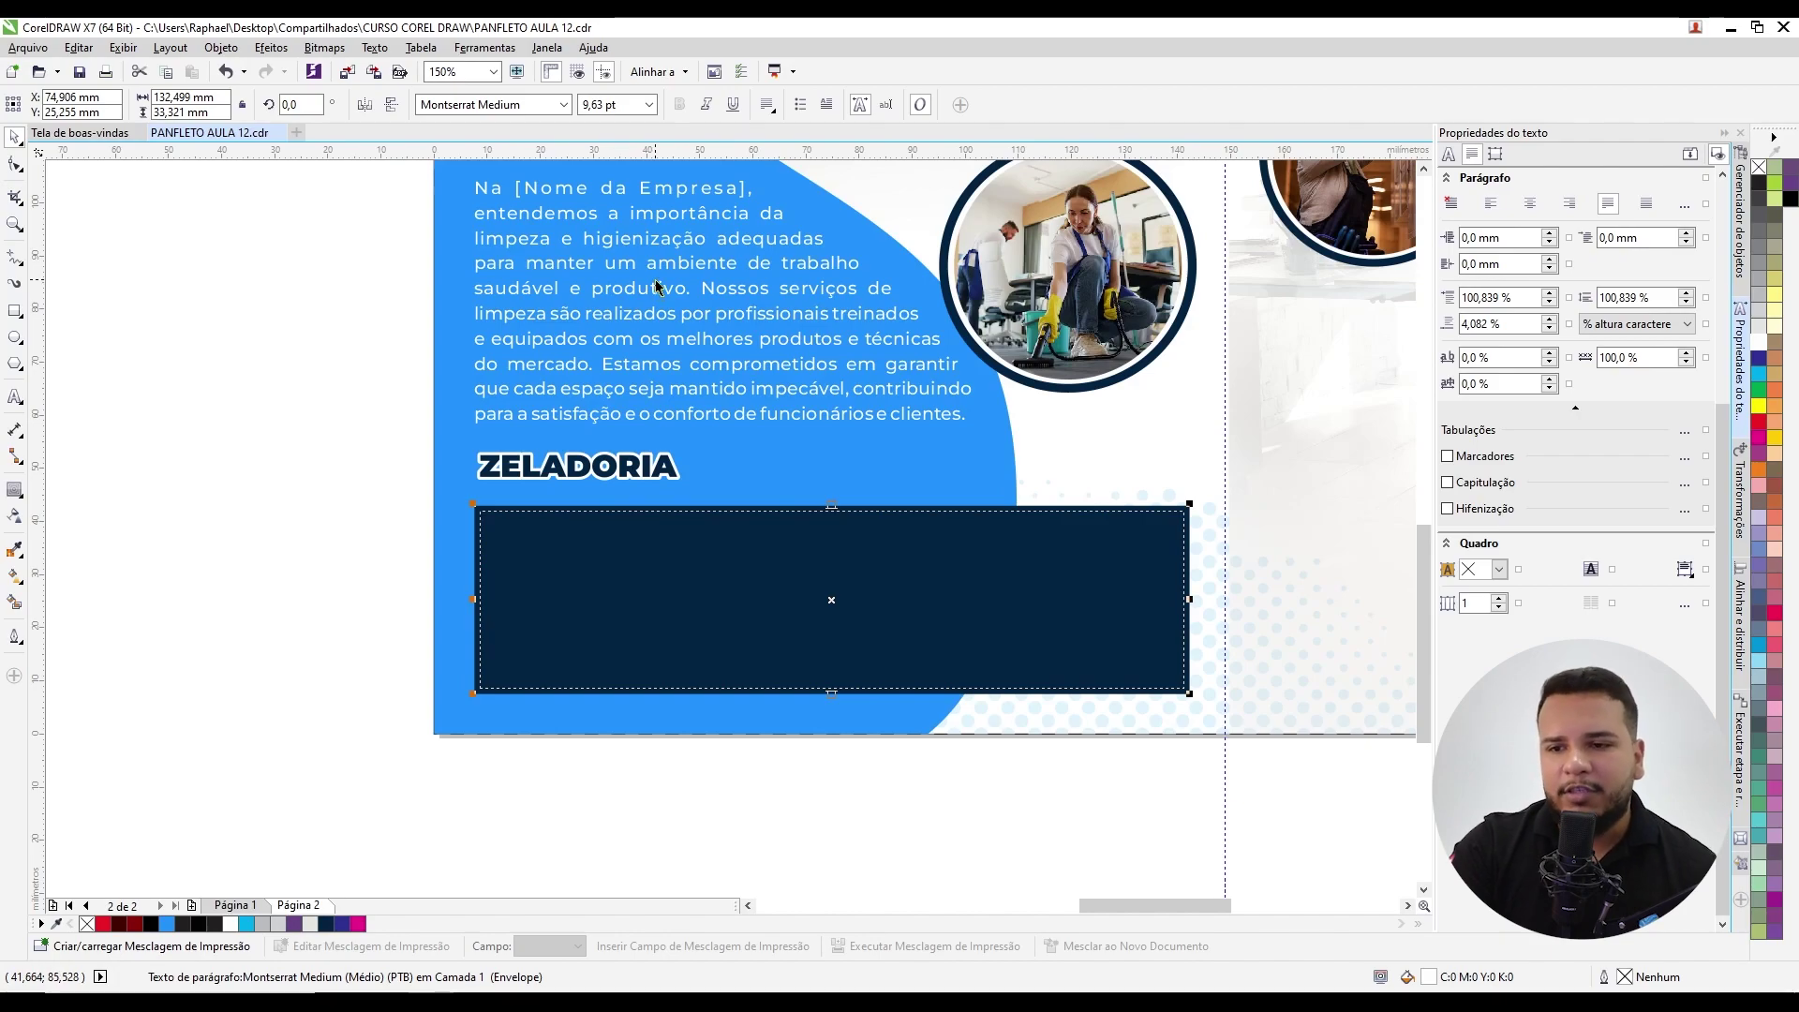
# Step: Copy the paragraph beneath ZELADORIA from the Notepad file and paste it into the empty text frame over the navy rectangle
pyautogui.hotkey('alt', 'Tab')
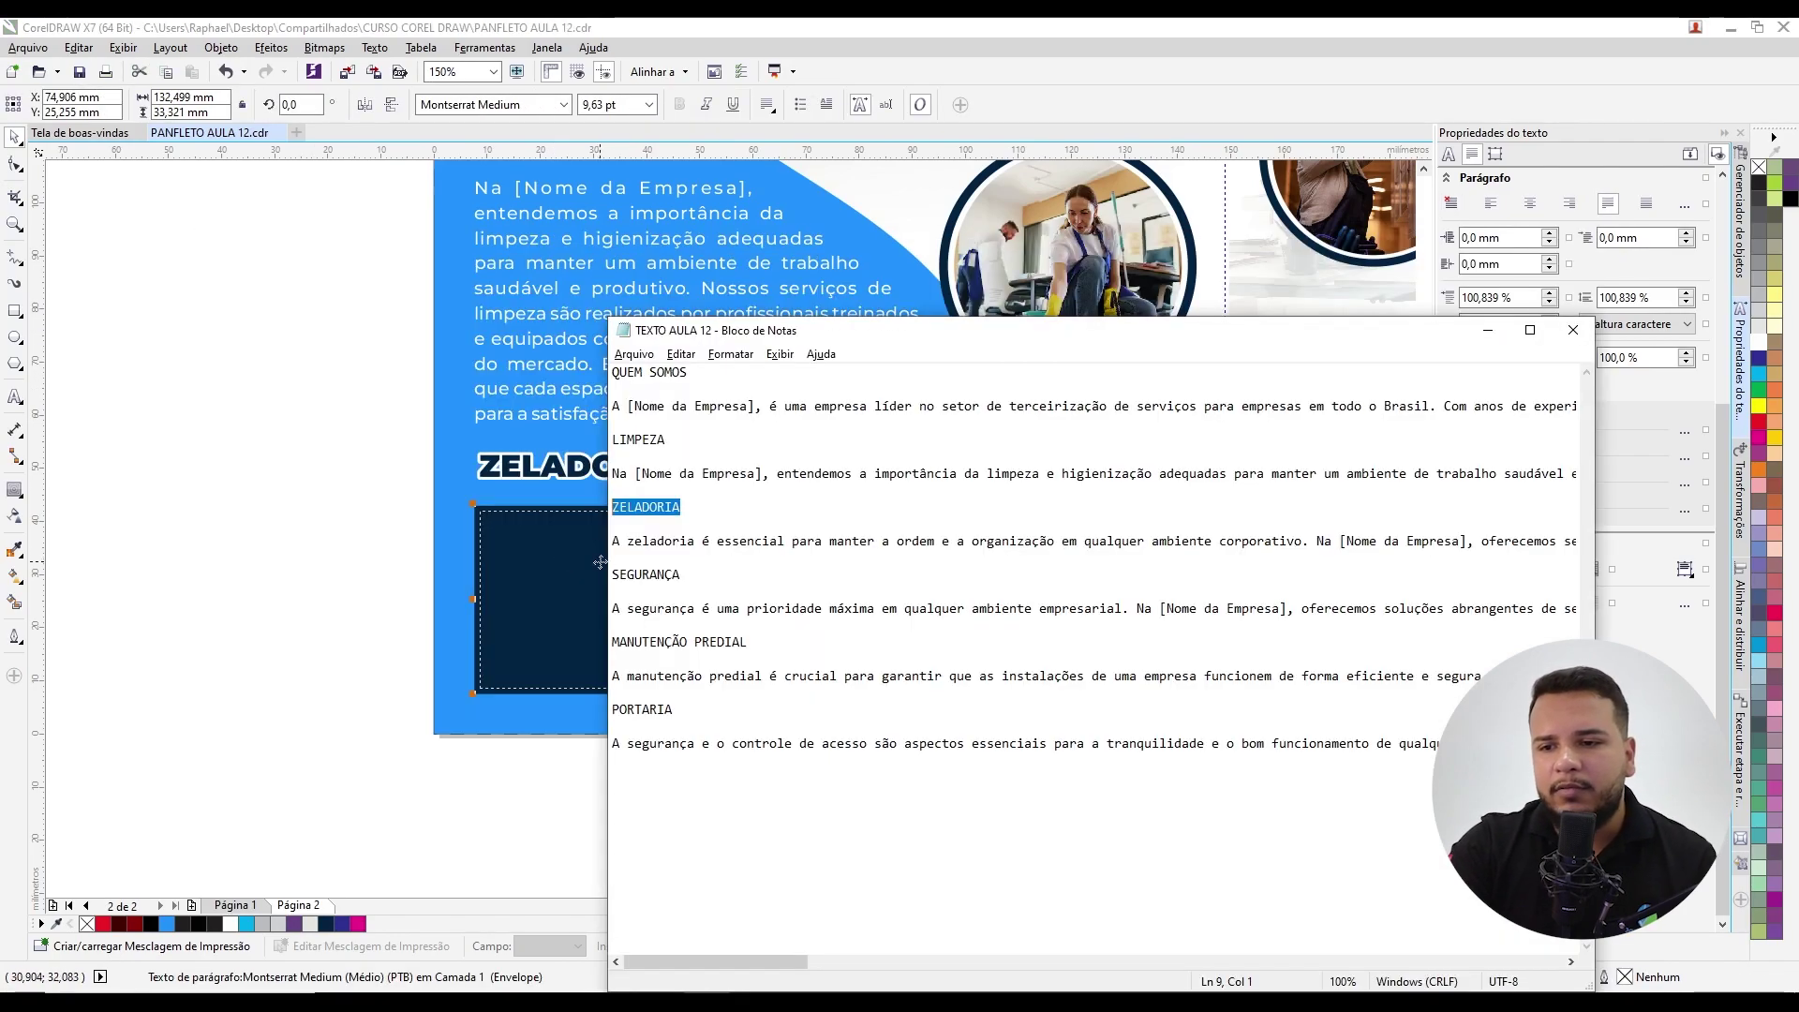
pyautogui.moveTo(614, 545); pyautogui.dragTo(627, 554)
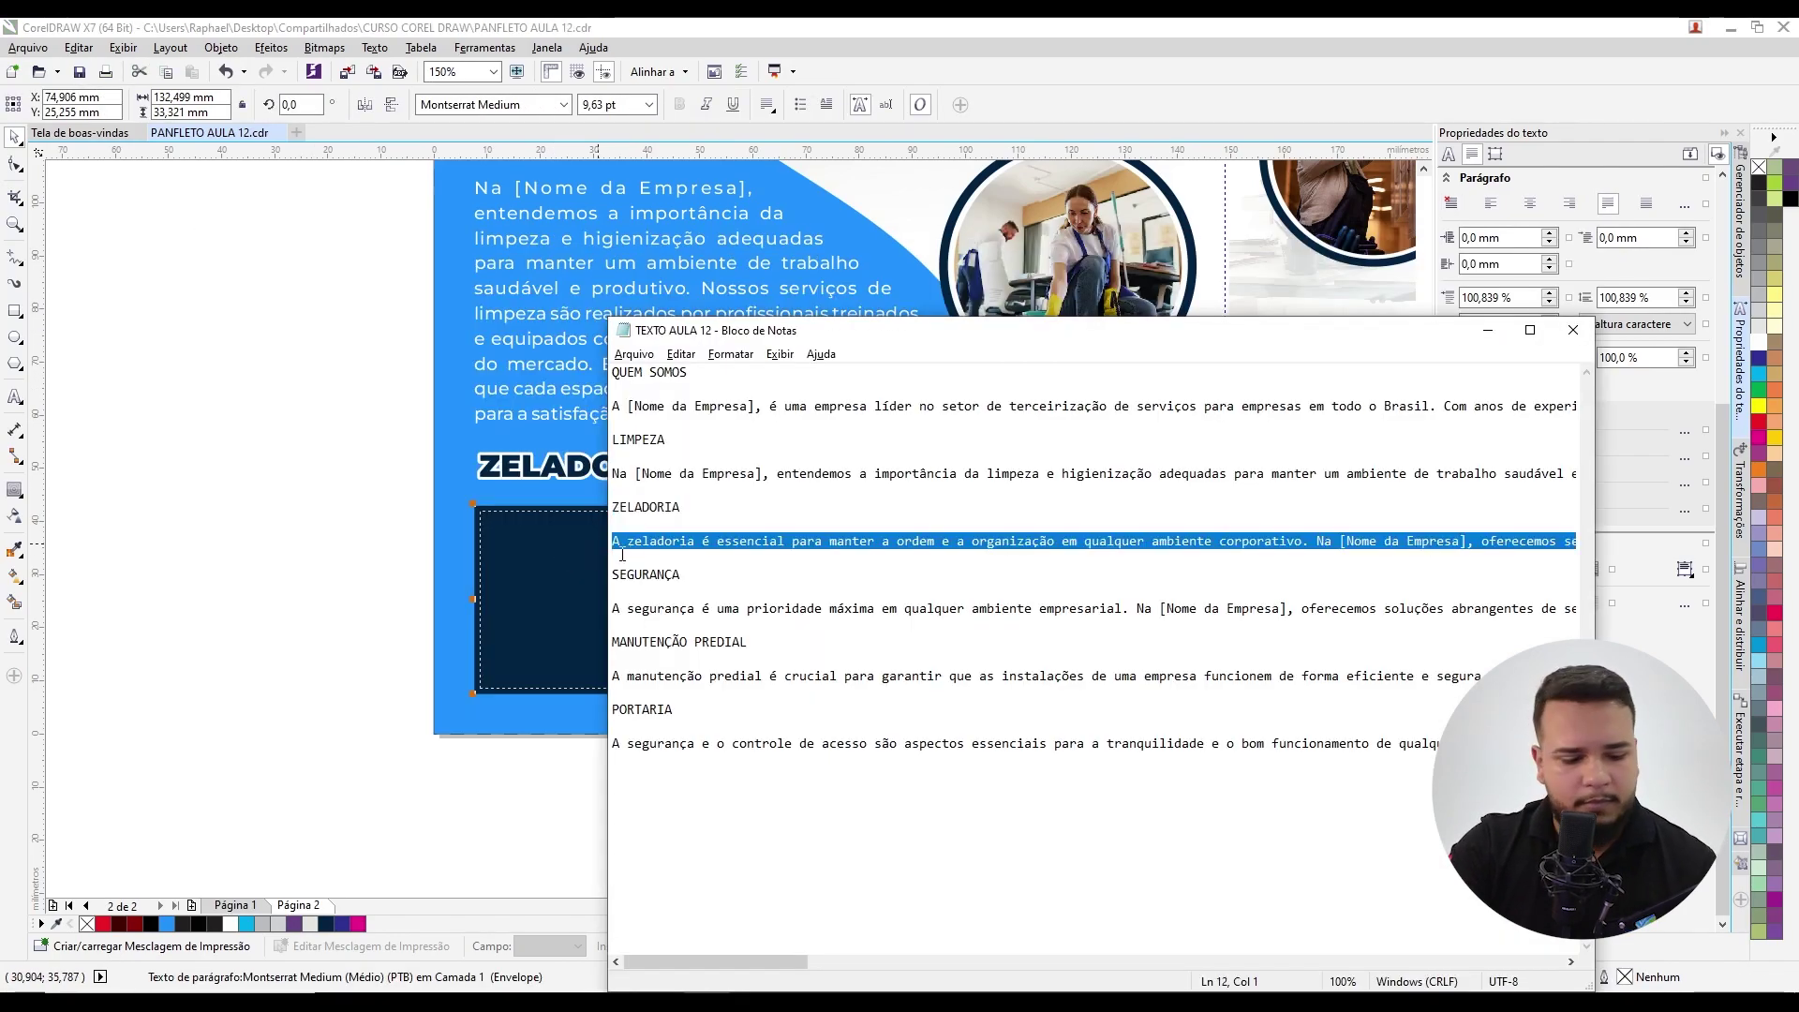
pyautogui.hotkey('alt', 'Tab')
pyautogui.press('space')
pyautogui.click(462, 554)
pyautogui.click(525, 549)
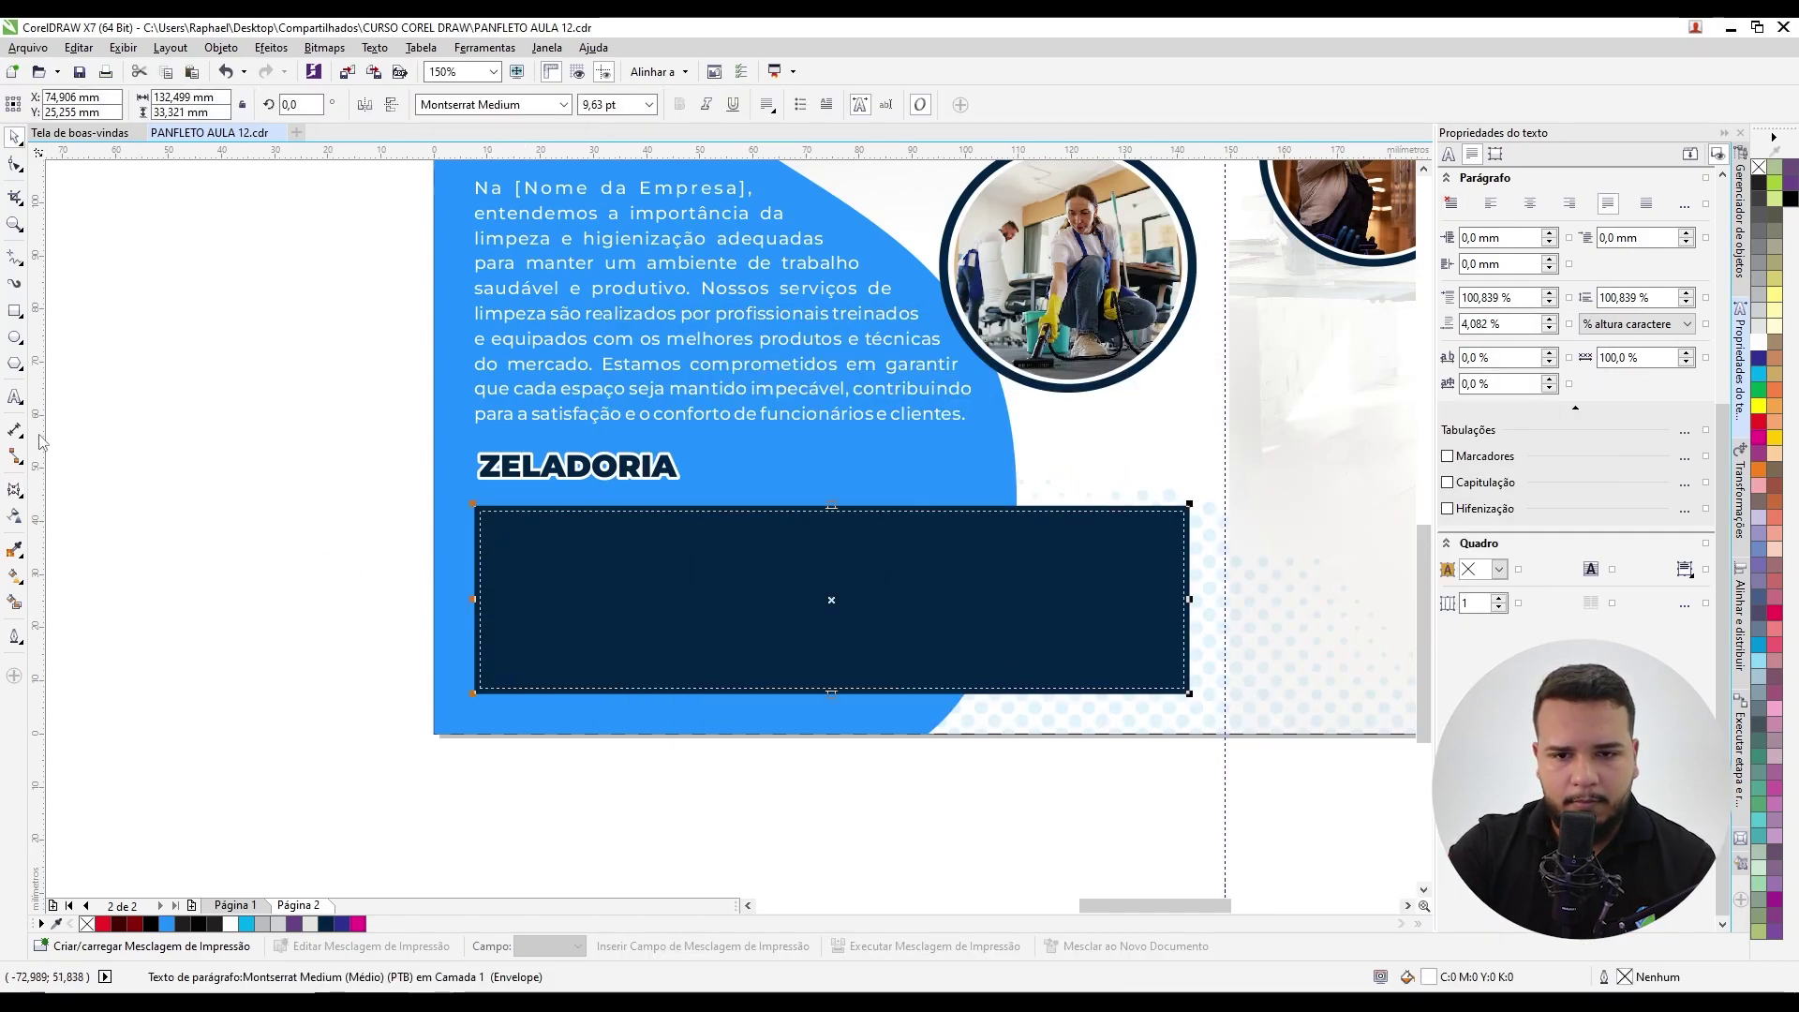
pyautogui.click(15, 397)
pyautogui.write('A zeladoria é essencial para manter a ordem e a organização em qualquer ambiente corporativo. Na [Nome da Empresa], oferecemos serviços de zeladoria altamente qualificados, com profissionais dedicados a cuidar da manutenção básica, segurança e conservação das instalações. Nossos zeladores são treinados para identificar e resolver problemas rapidamente, garantindo que o local de trabalho esteja sempre em condições ideais para operações suaves e eficientes.')
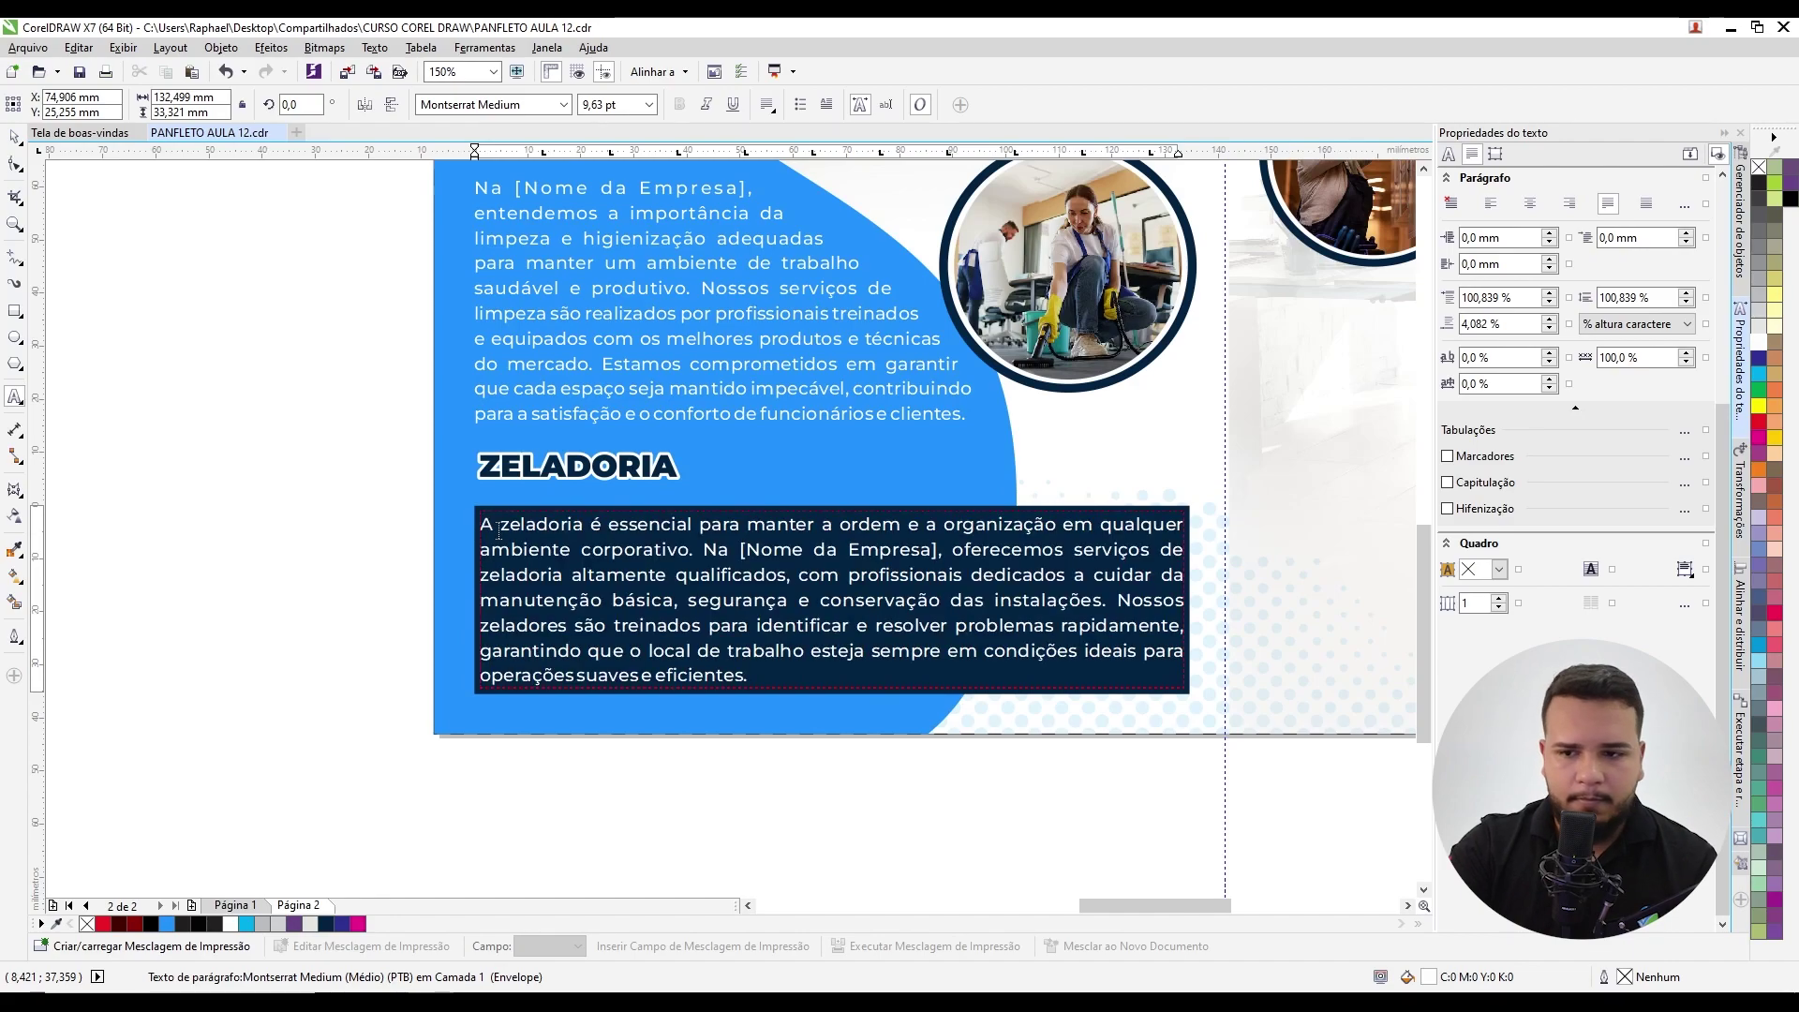
pyautogui.scroll(1, 777, 732)
pyautogui.hotkey('ctrl', 'space')
pyautogui.scroll(-1, 701, 626)
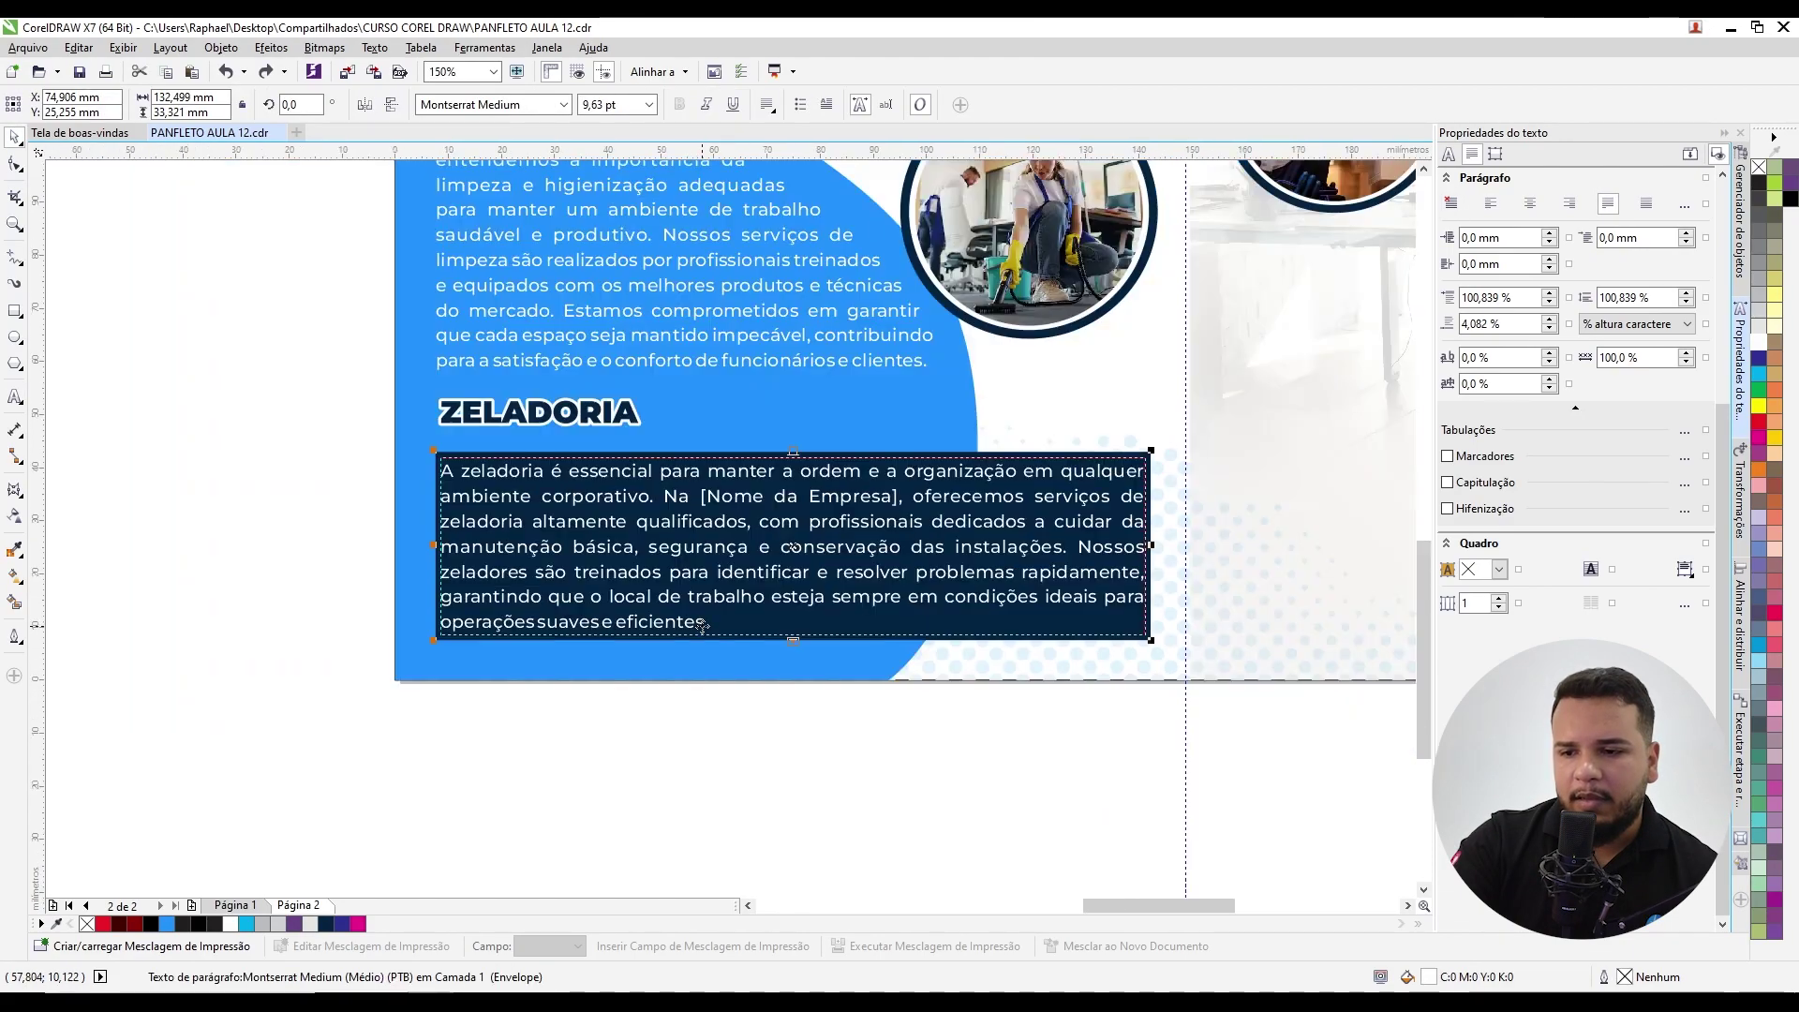
# Step: Set the font size of the ZELADORIA paragraph to 11 pt
pyautogui.click(624, 109)
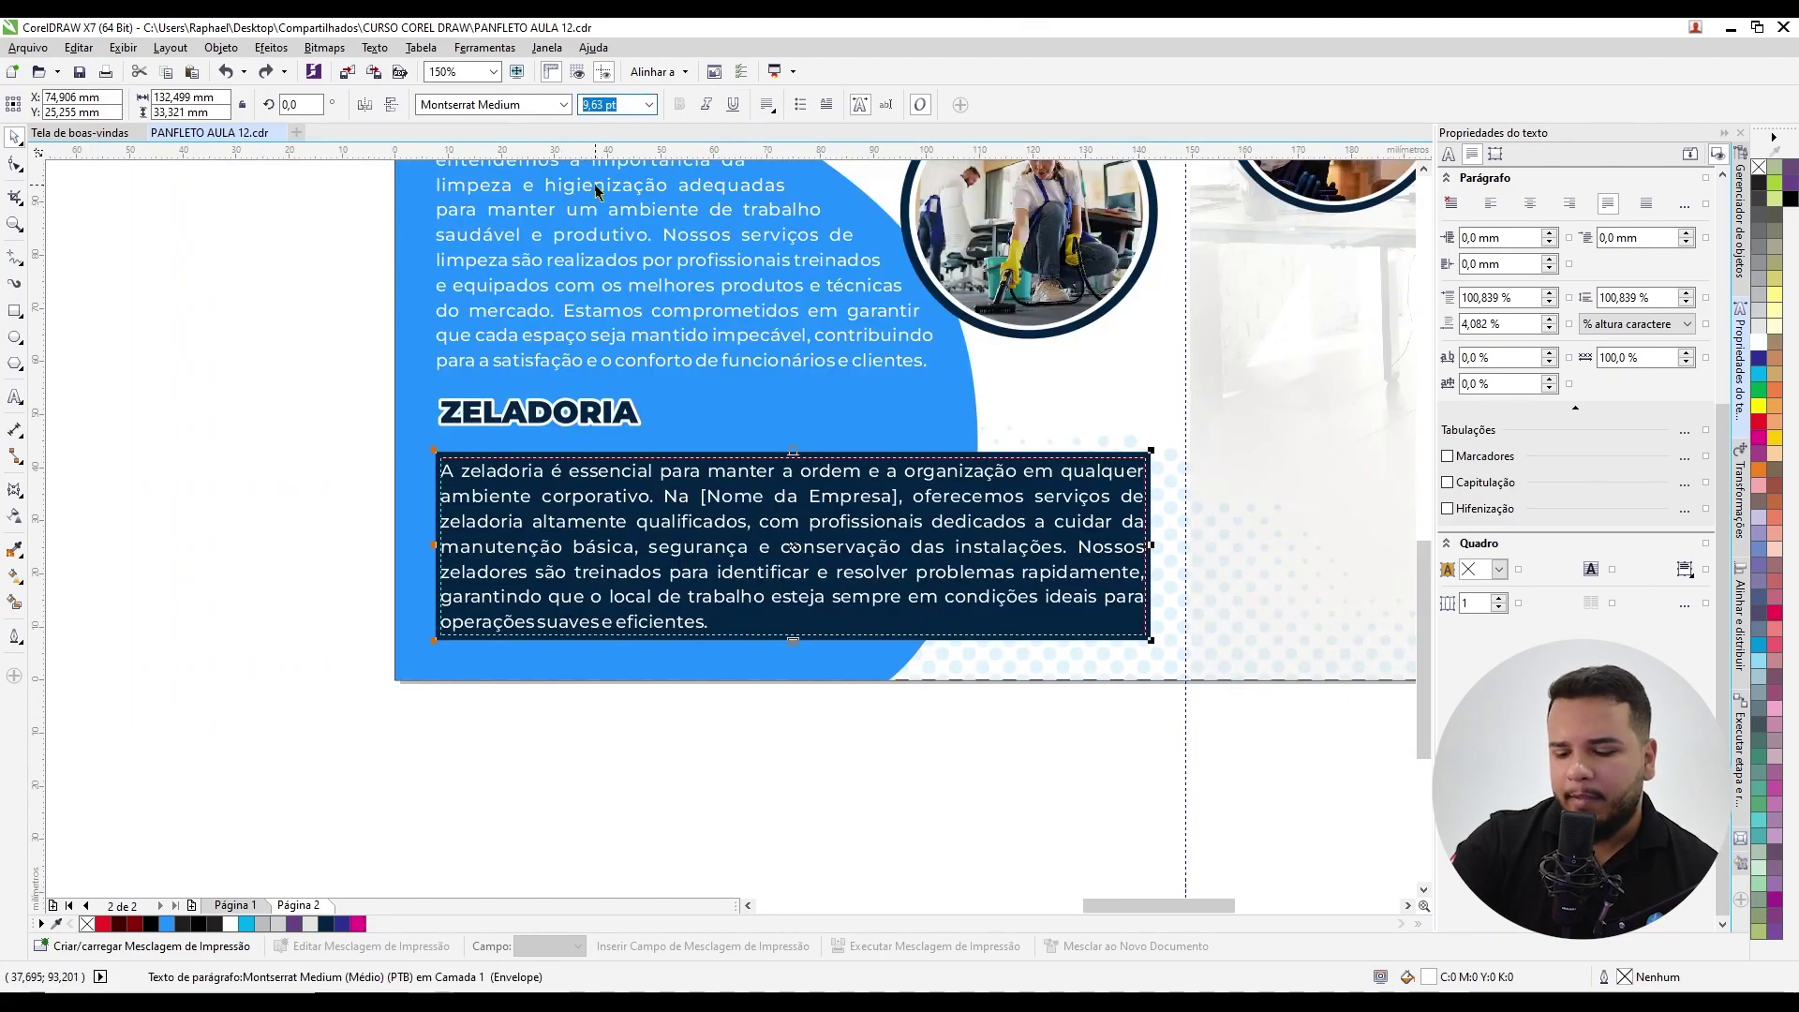
pyautogui.write('11')
pyautogui.press('Return')
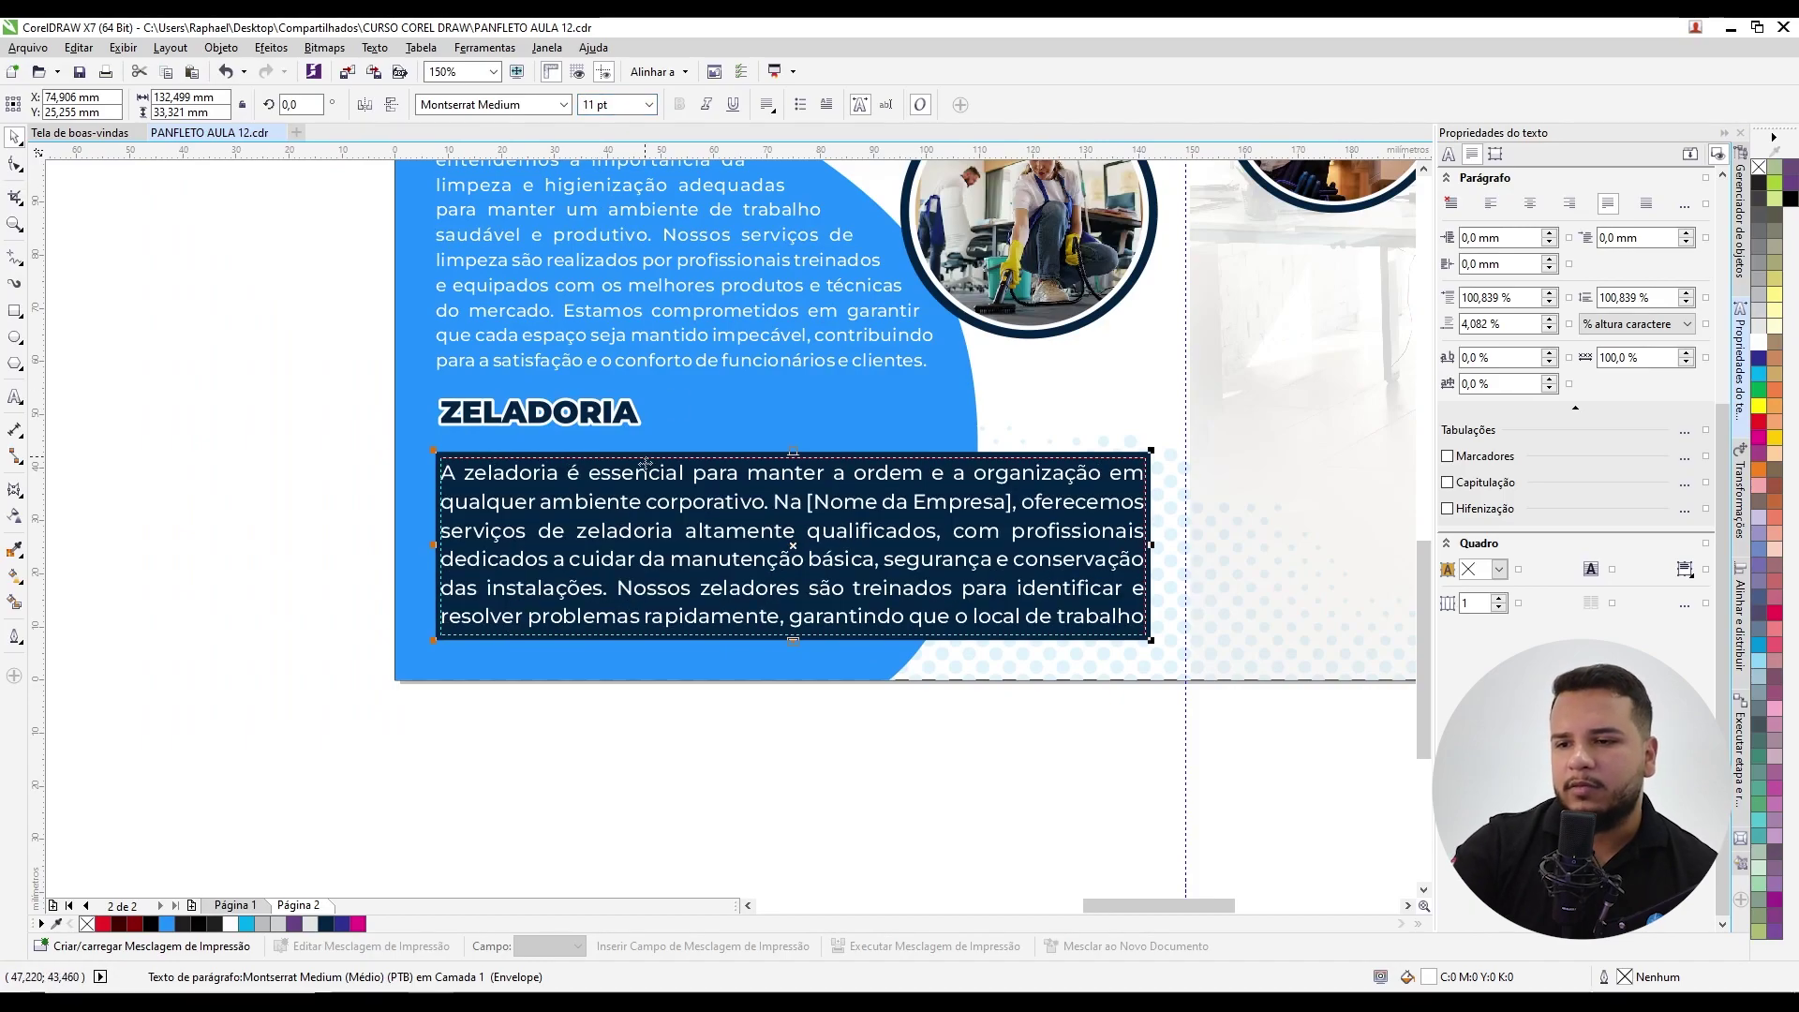
pyautogui.scroll(-2, 446, 522)
pyautogui.scroll(2, 773, 534)
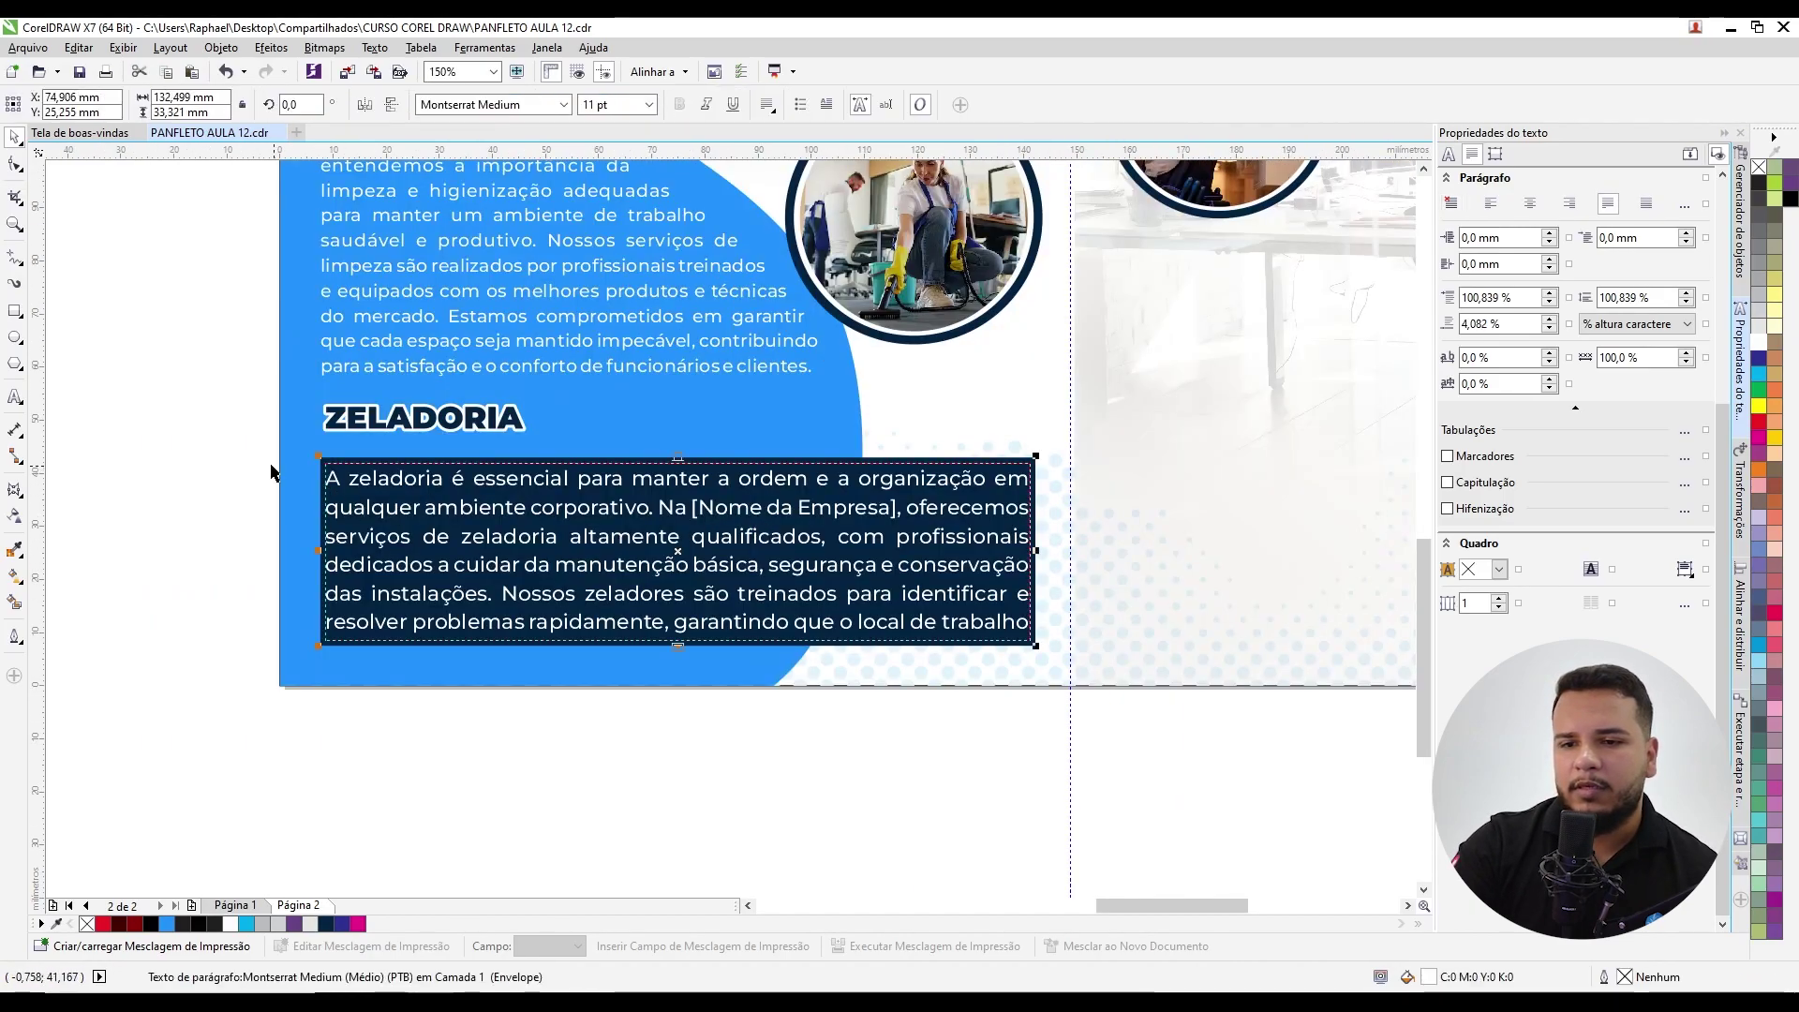
# Step: Shrink the ZELADORIA text frame to about 127.2 × 30.7 mm, leaving even margins inside the navy rectangle
pyautogui.scroll(2, 382, 464)
pyautogui.moveTo(374, 455); pyautogui.dragTo(431, 468)
pyautogui.moveTo(433, 637); pyautogui.dragTo(404, 637)
pyautogui.scroll(-2, 404, 637)
pyautogui.press('Escape')
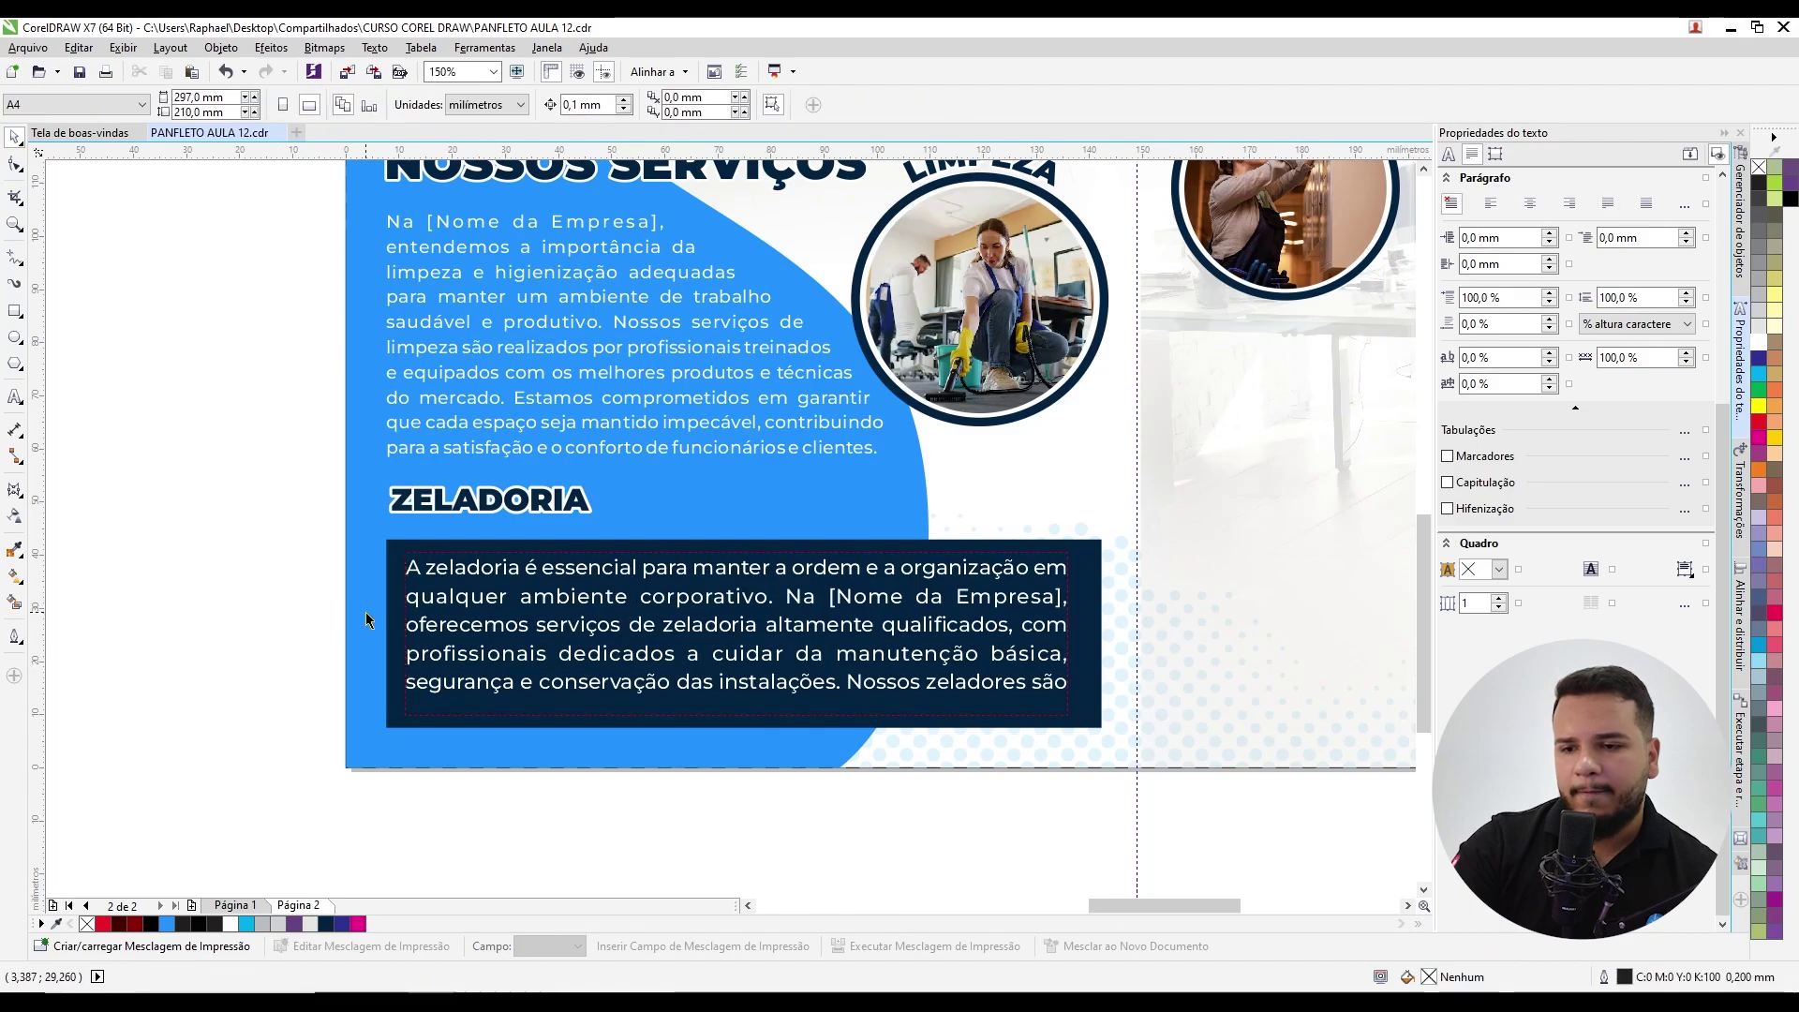
pyautogui.scroll(-1, 656, 604)
pyautogui.scroll(2, 687, 592)
pyautogui.click(687, 592)
pyautogui.moveTo(862, 650); pyautogui.dragTo(888, 650)
pyautogui.scroll(-2, 872, 654)
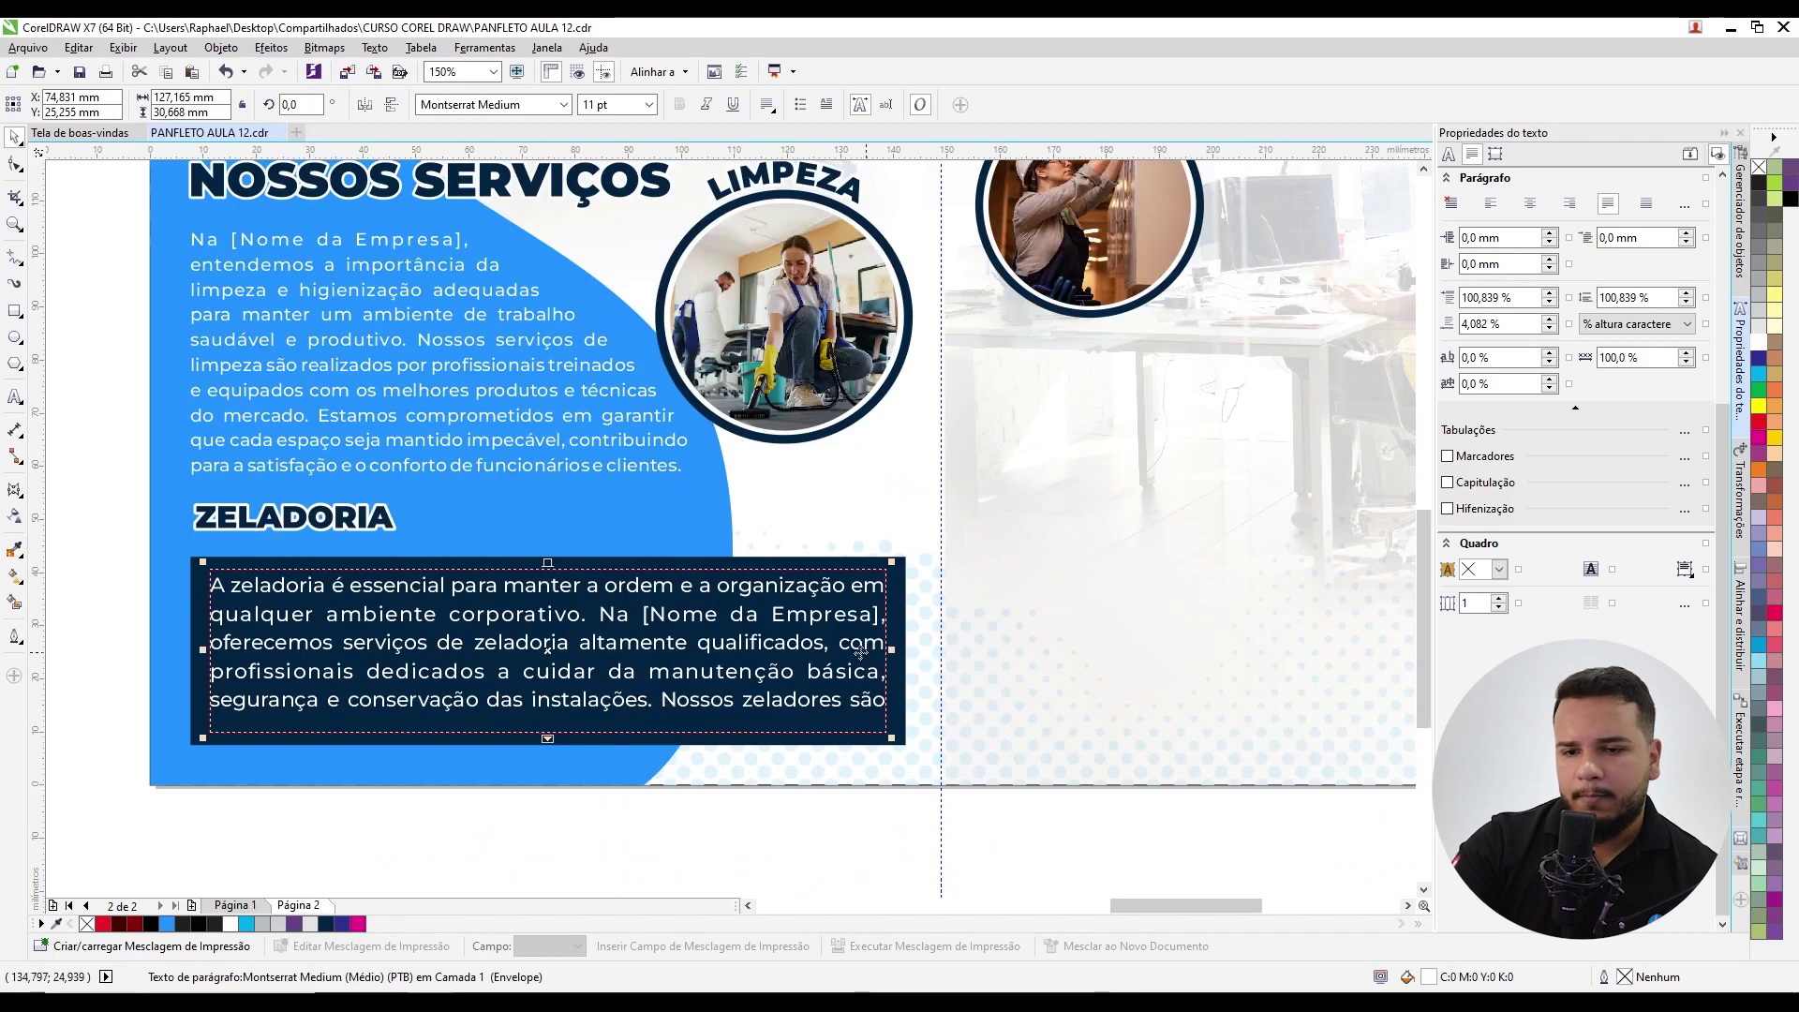
# Step: Examine the ZELADORIA text block up close and within the full page layout
pyautogui.scroll(-1, 533, 605)
pyautogui.click(234, 592)
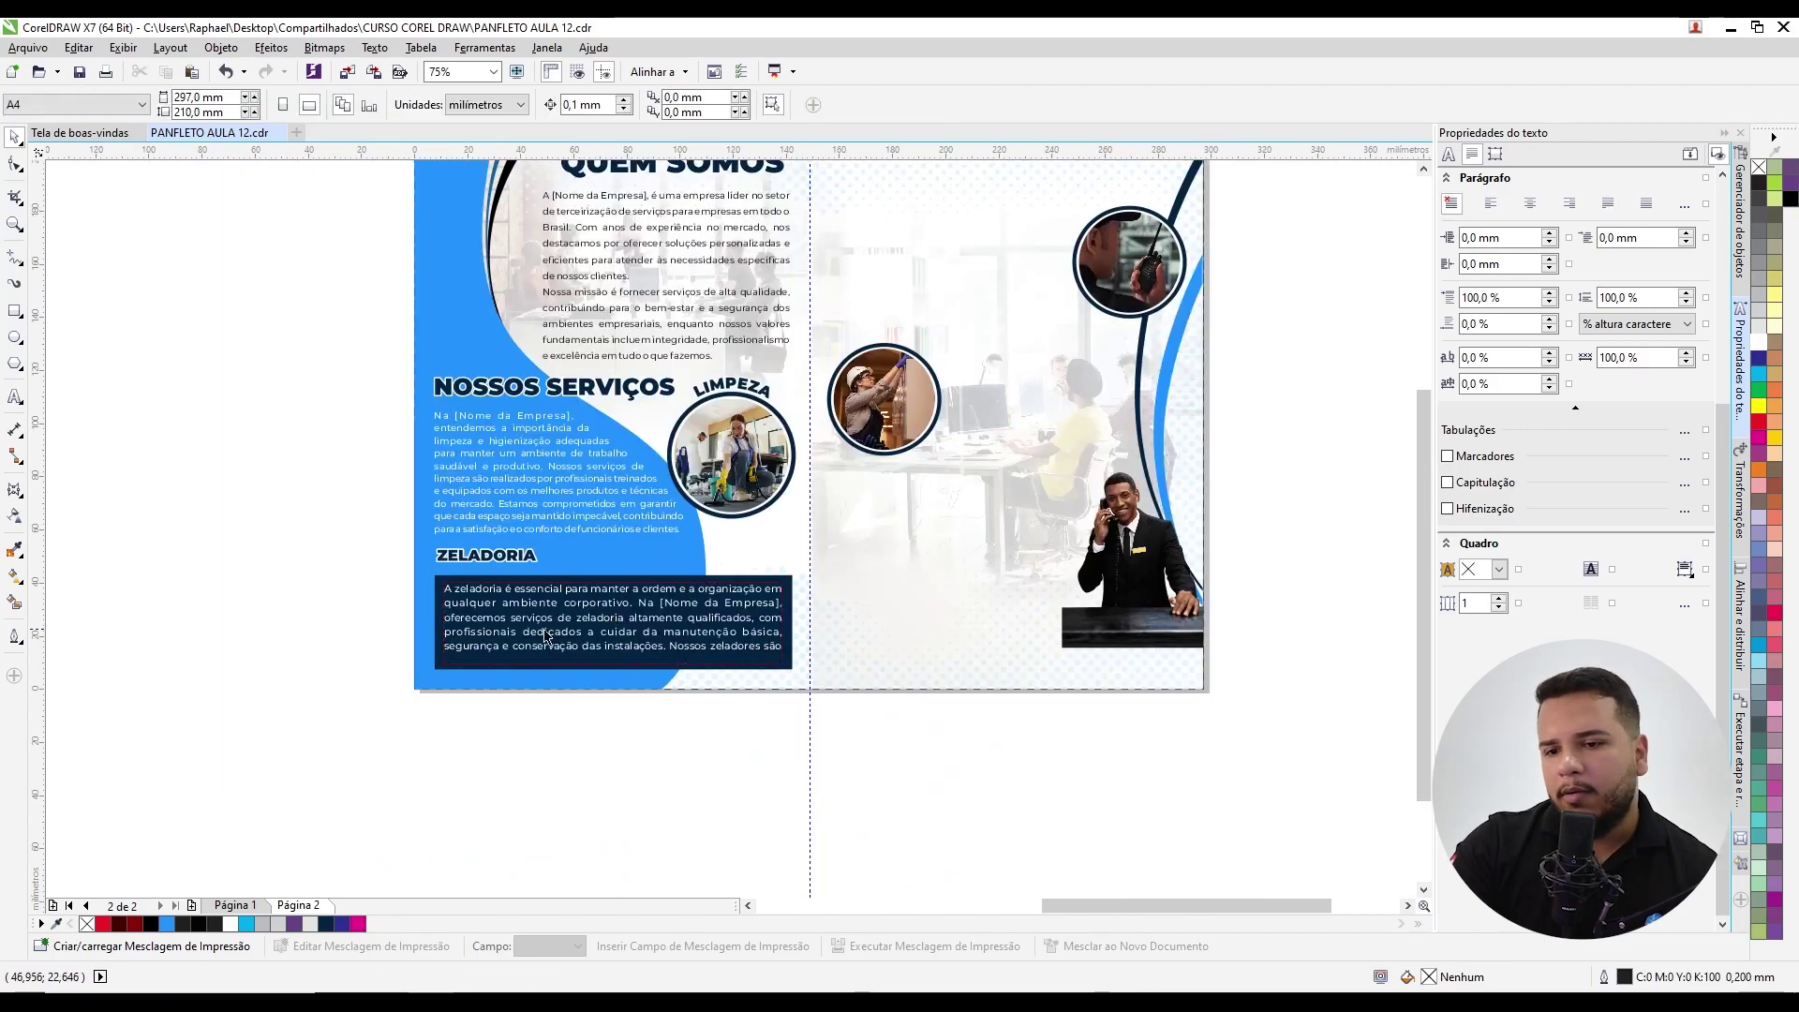
pyautogui.scroll(1, 549, 630)
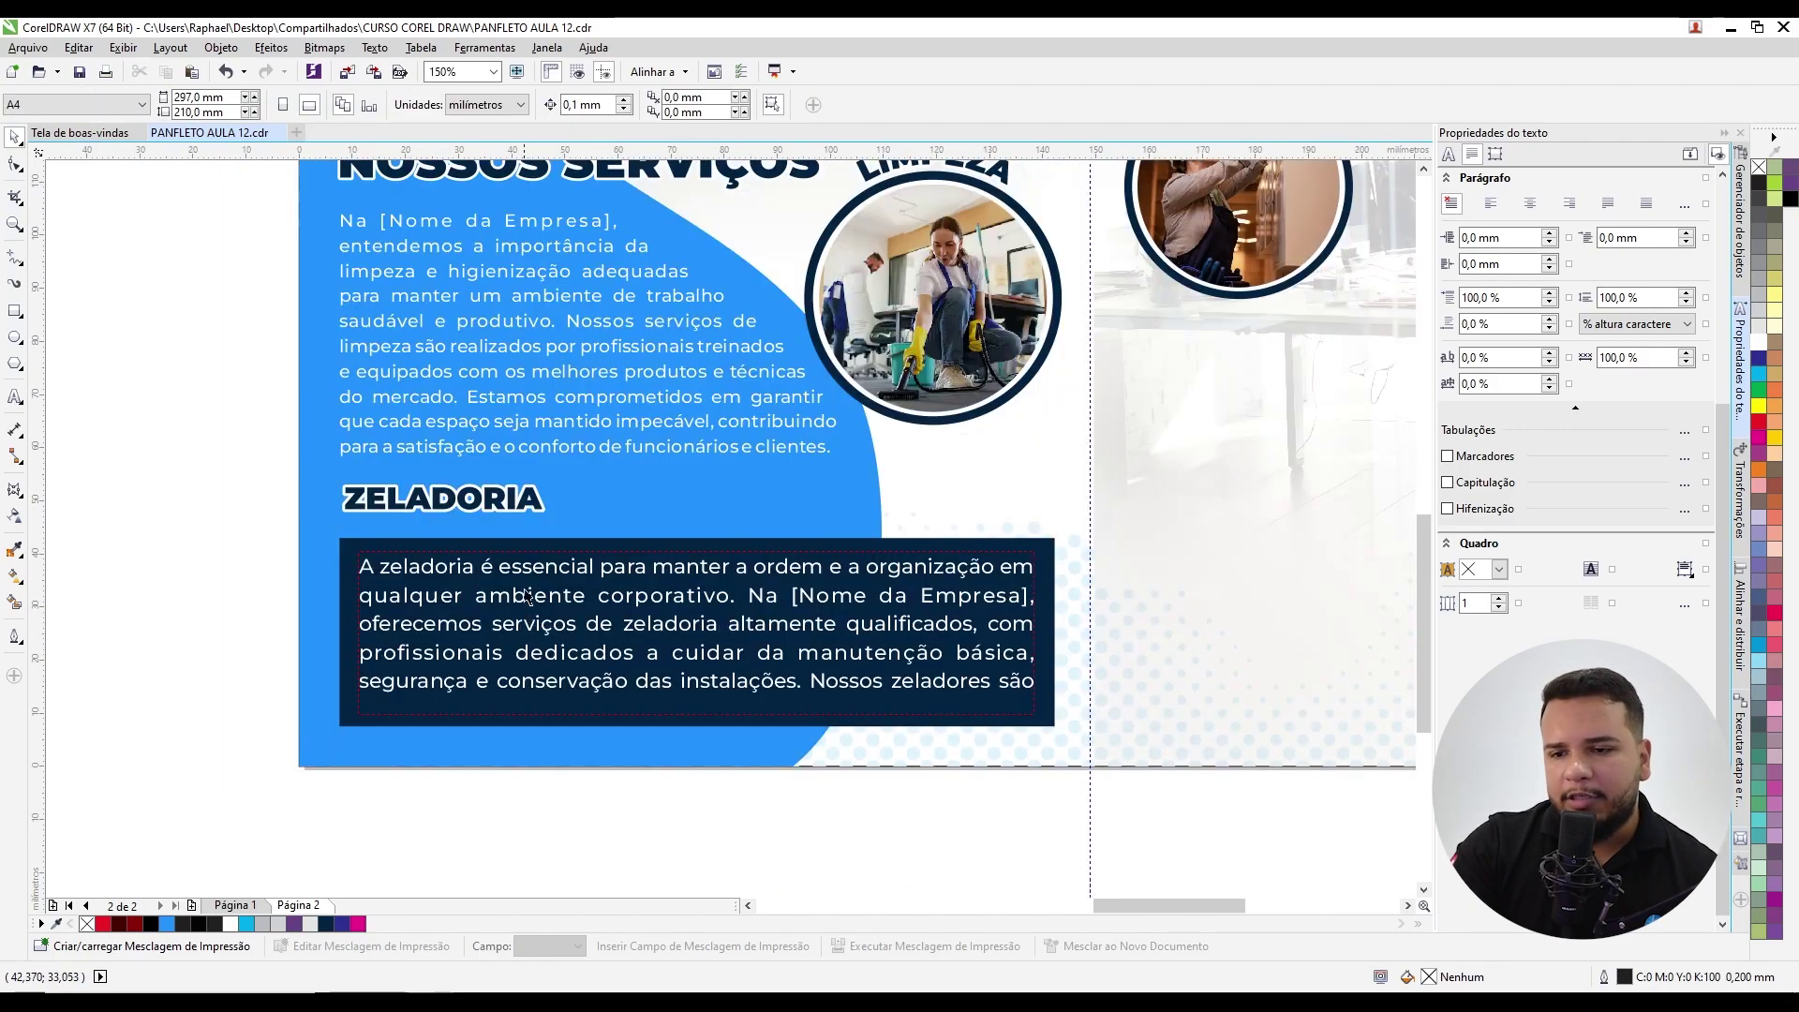
pyautogui.click(528, 599)
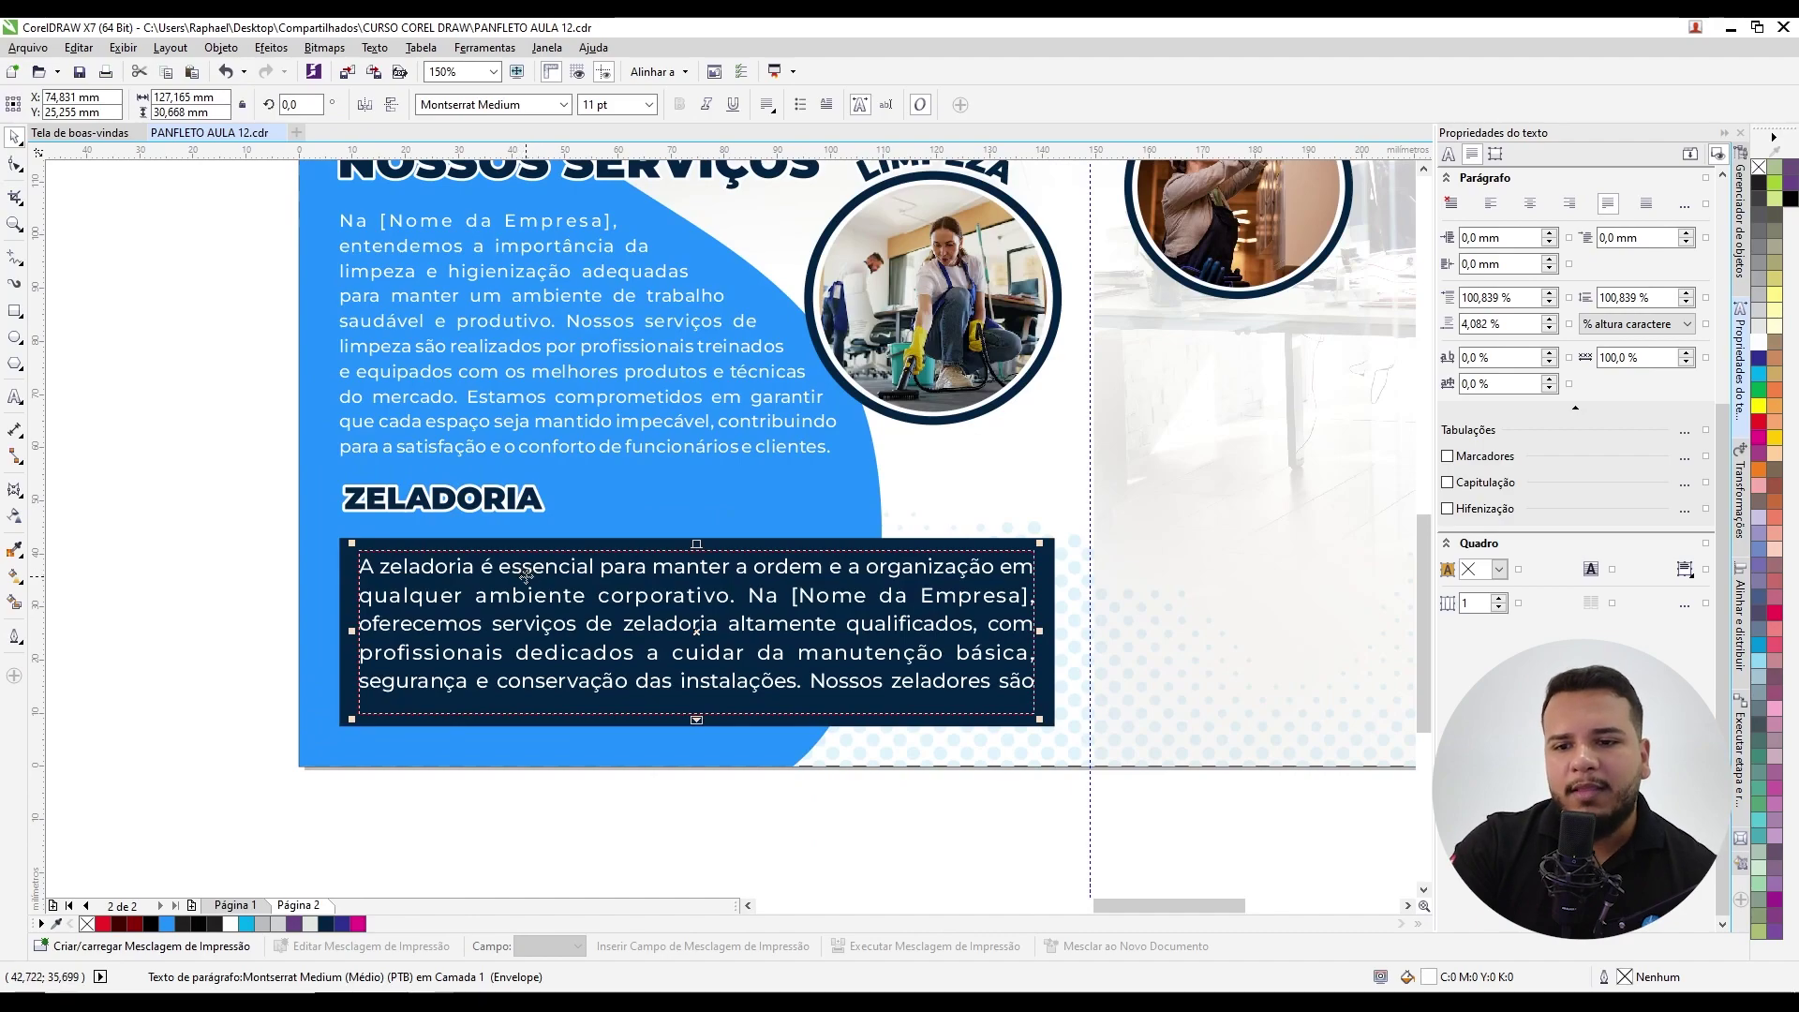
pyautogui.click(188, 611)
pyautogui.click(400, 565)
pyautogui.press('Escape')
pyautogui.scroll(-1, 552, 681)
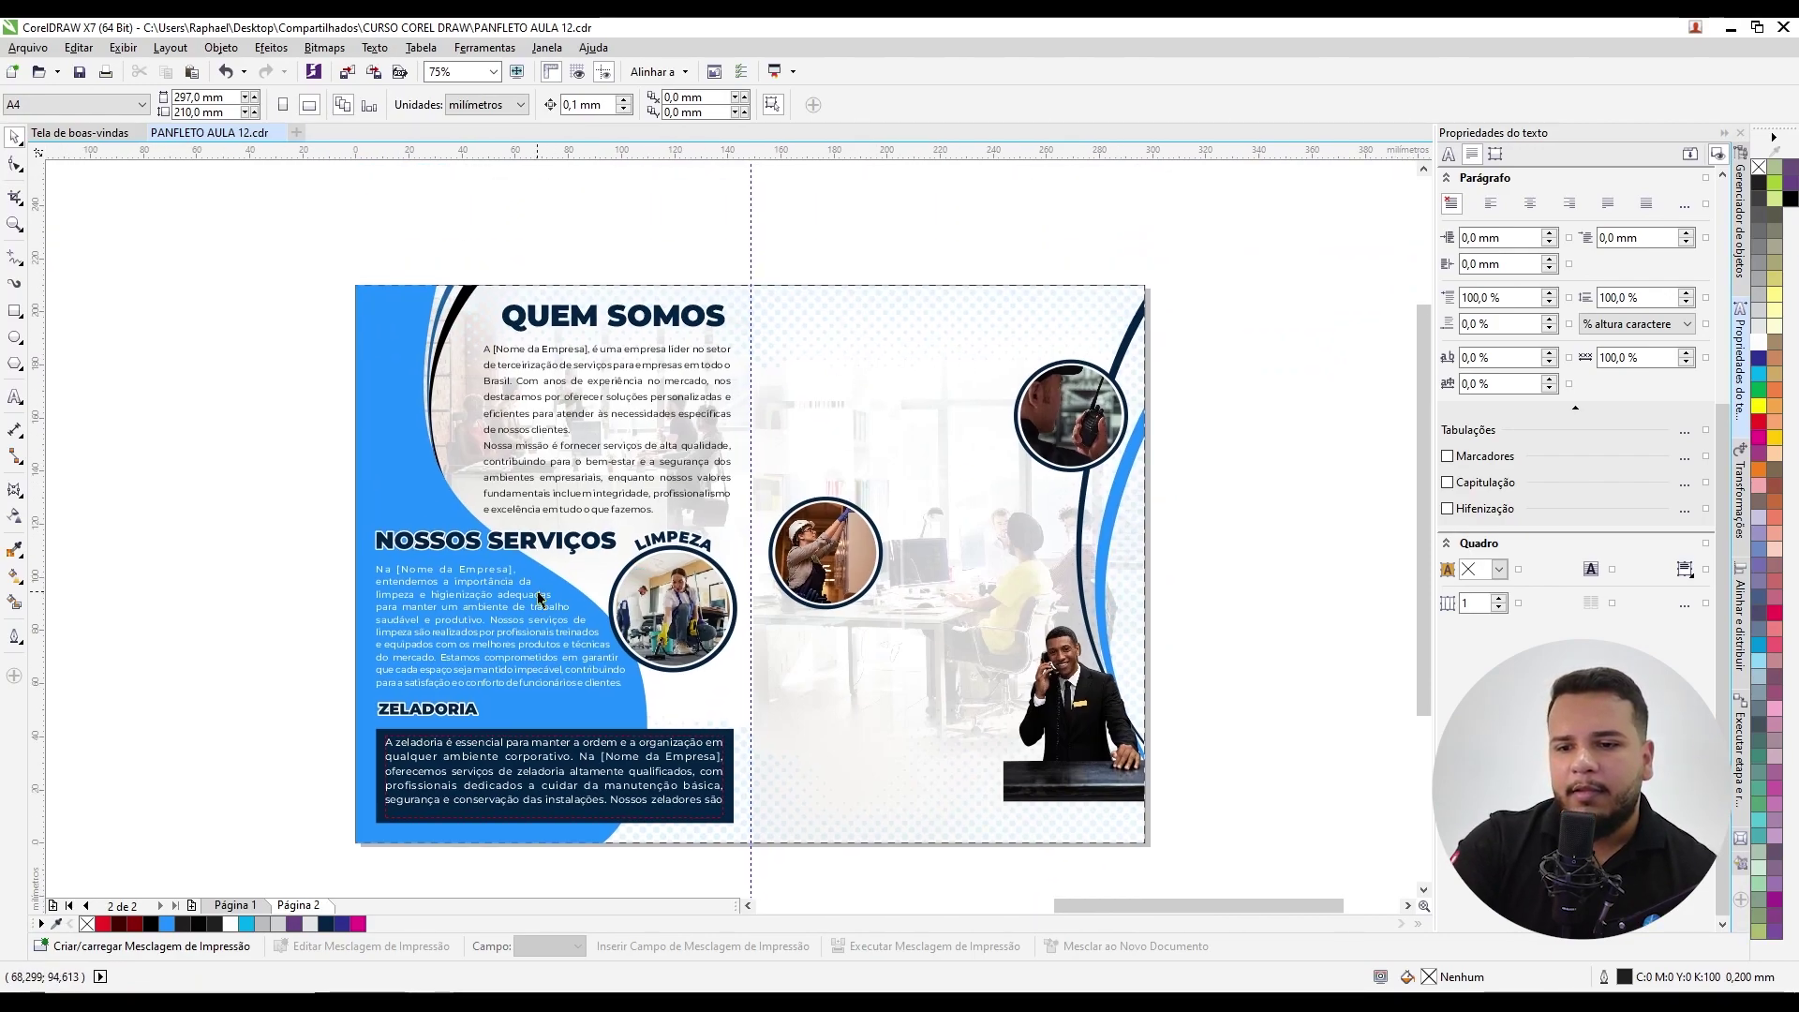
pyautogui.click(459, 798)
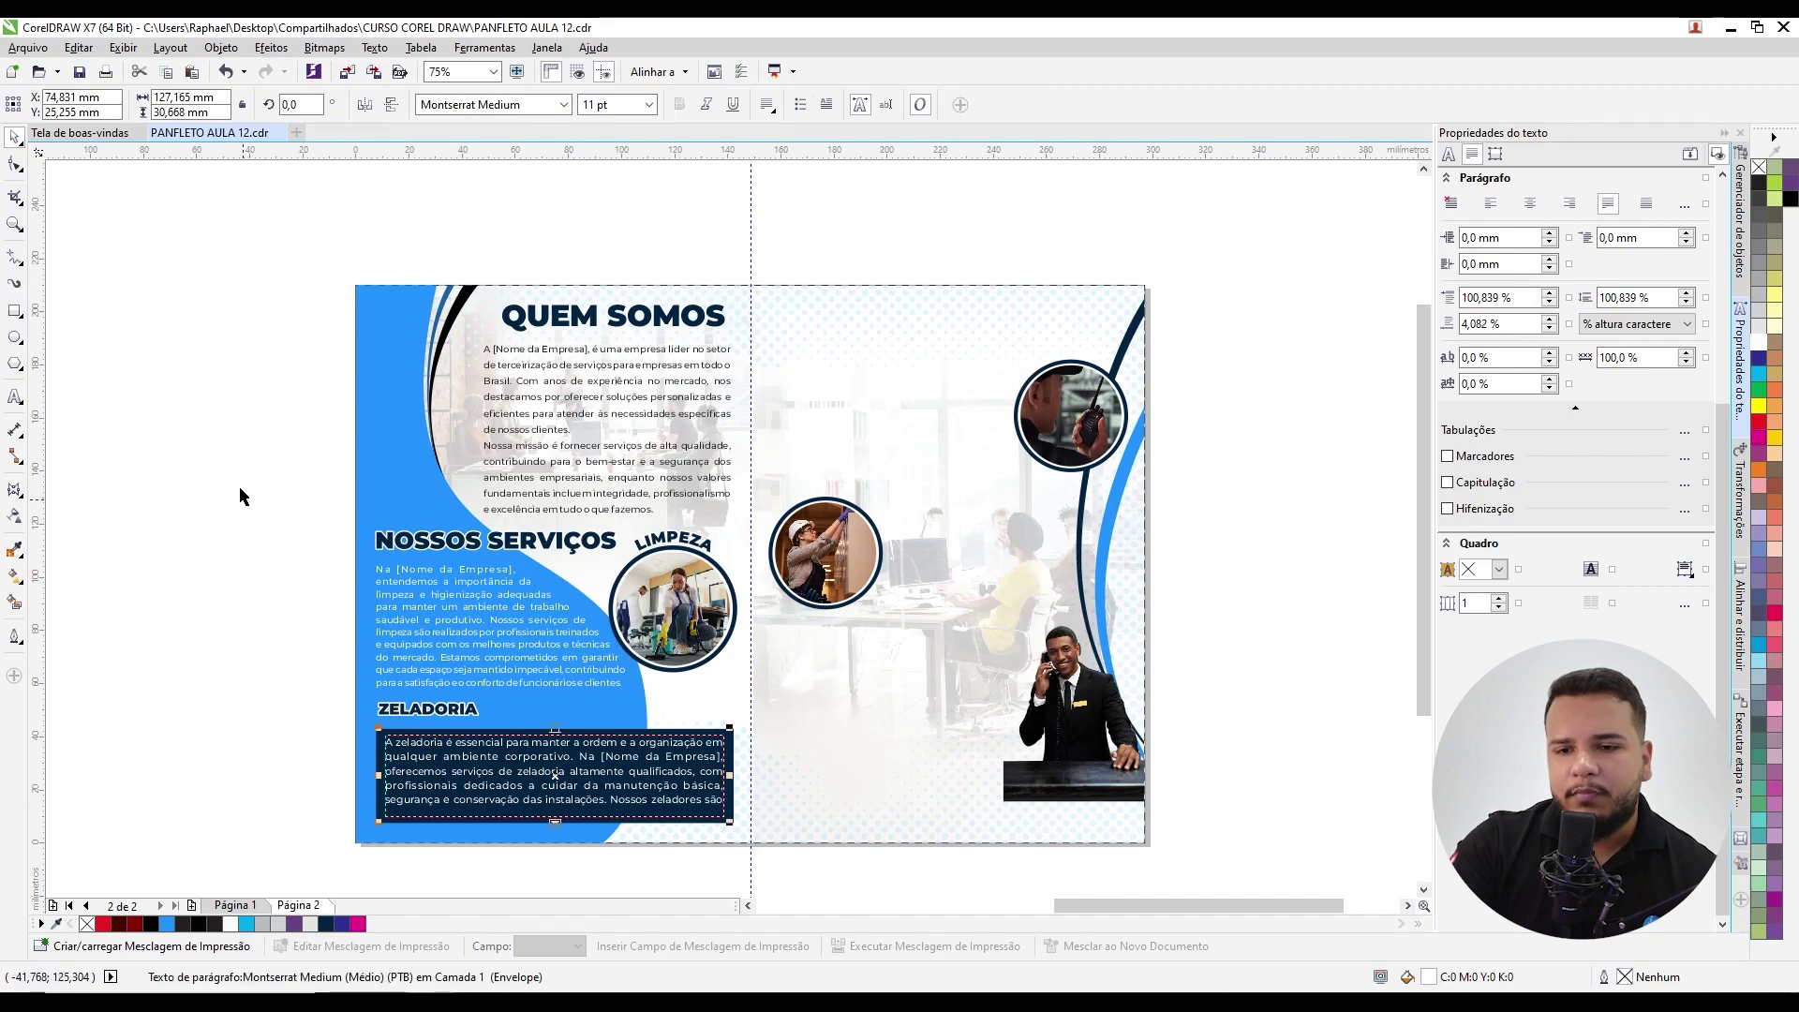
pyautogui.click(15, 310)
pyautogui.scroll(2, 1021, 316)
pyautogui.moveTo(1230, 276); pyautogui.dragTo(916, 354)
pyautogui.hotkey('ctrl', 'z')
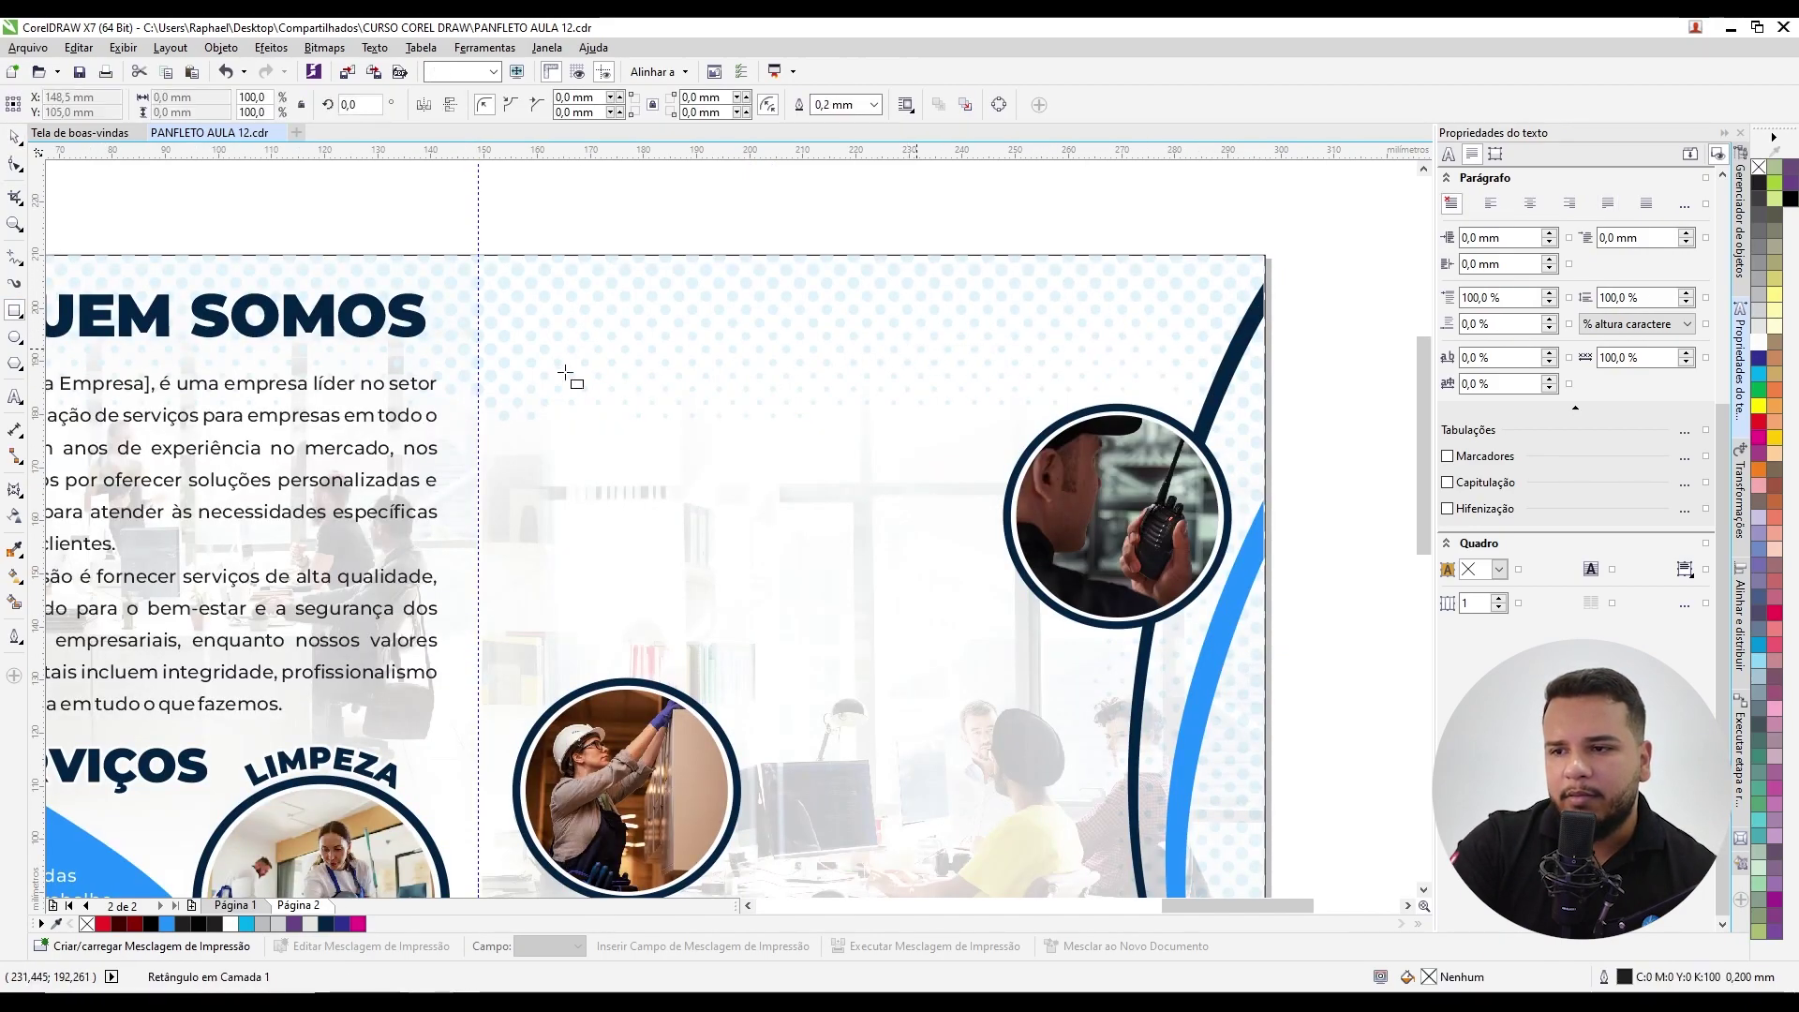
# Step: Draw an empty paragraph text frame across the top of the flyer's right half and narrow it to about 125.4 × 20 mm
pyautogui.click(15, 396)
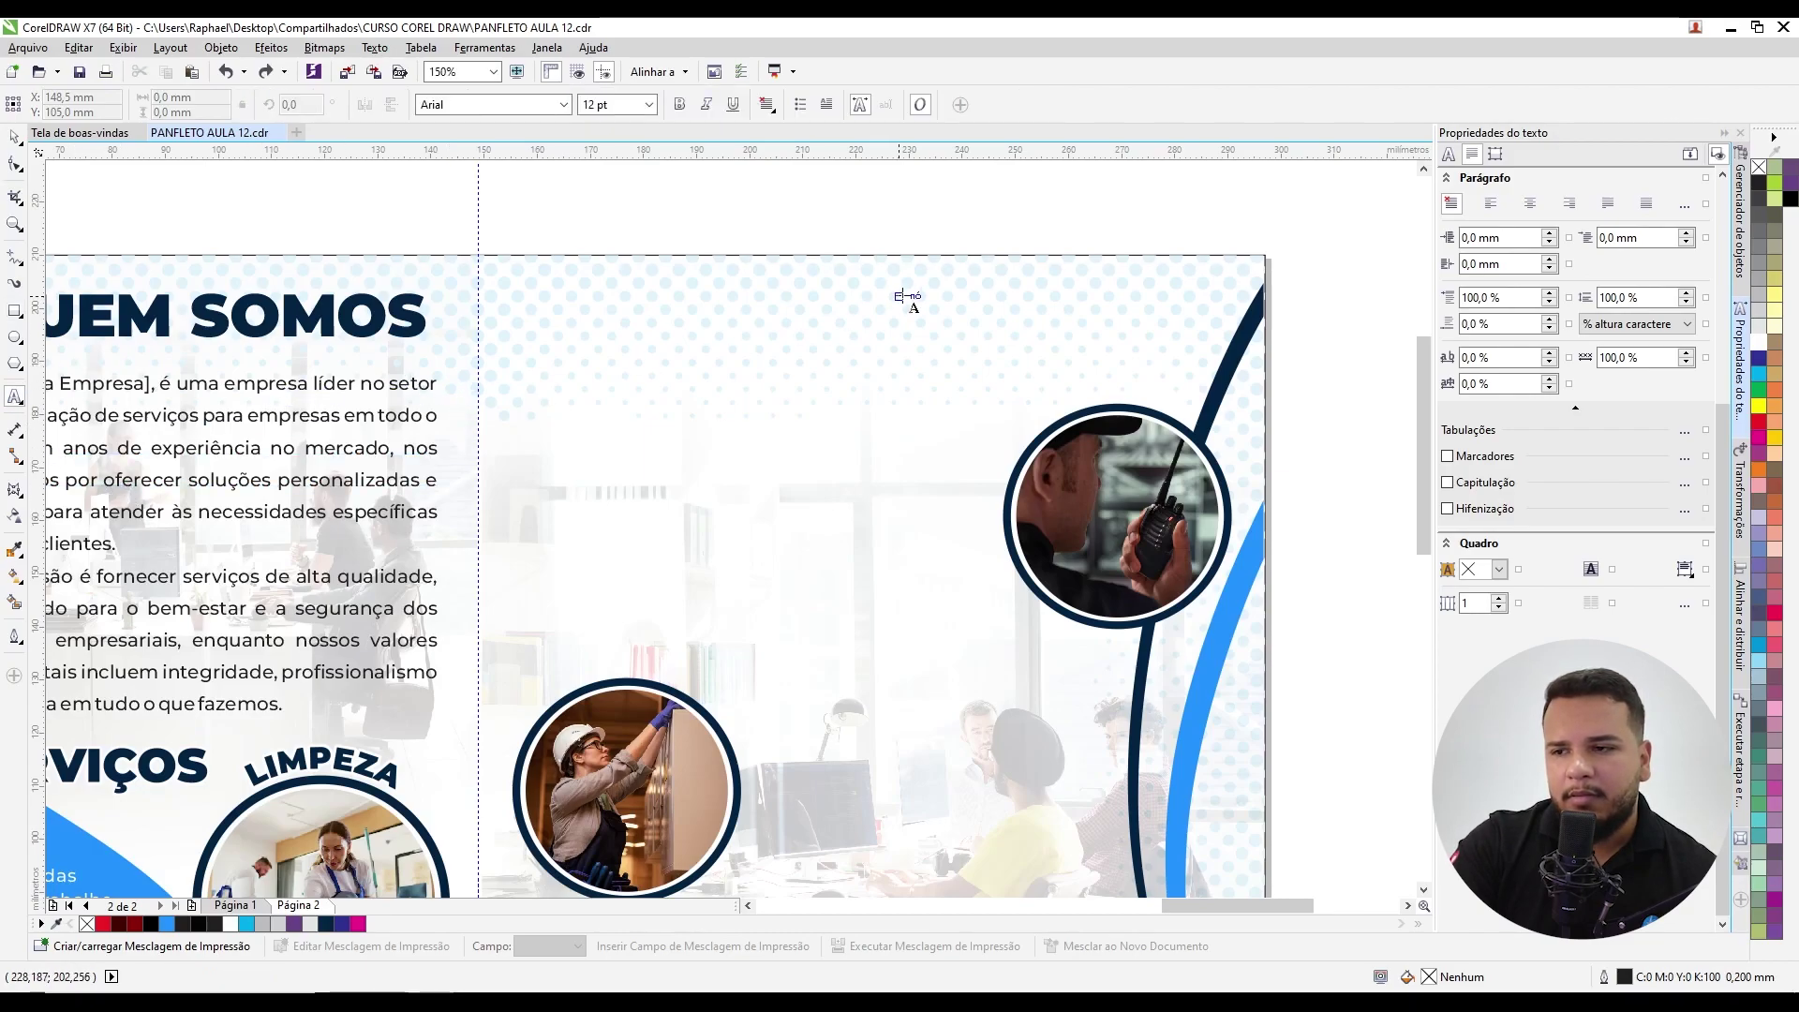
pyautogui.moveTo(1208, 283); pyautogui.dragTo(510, 389)
pyautogui.scroll(-2, 880, 328)
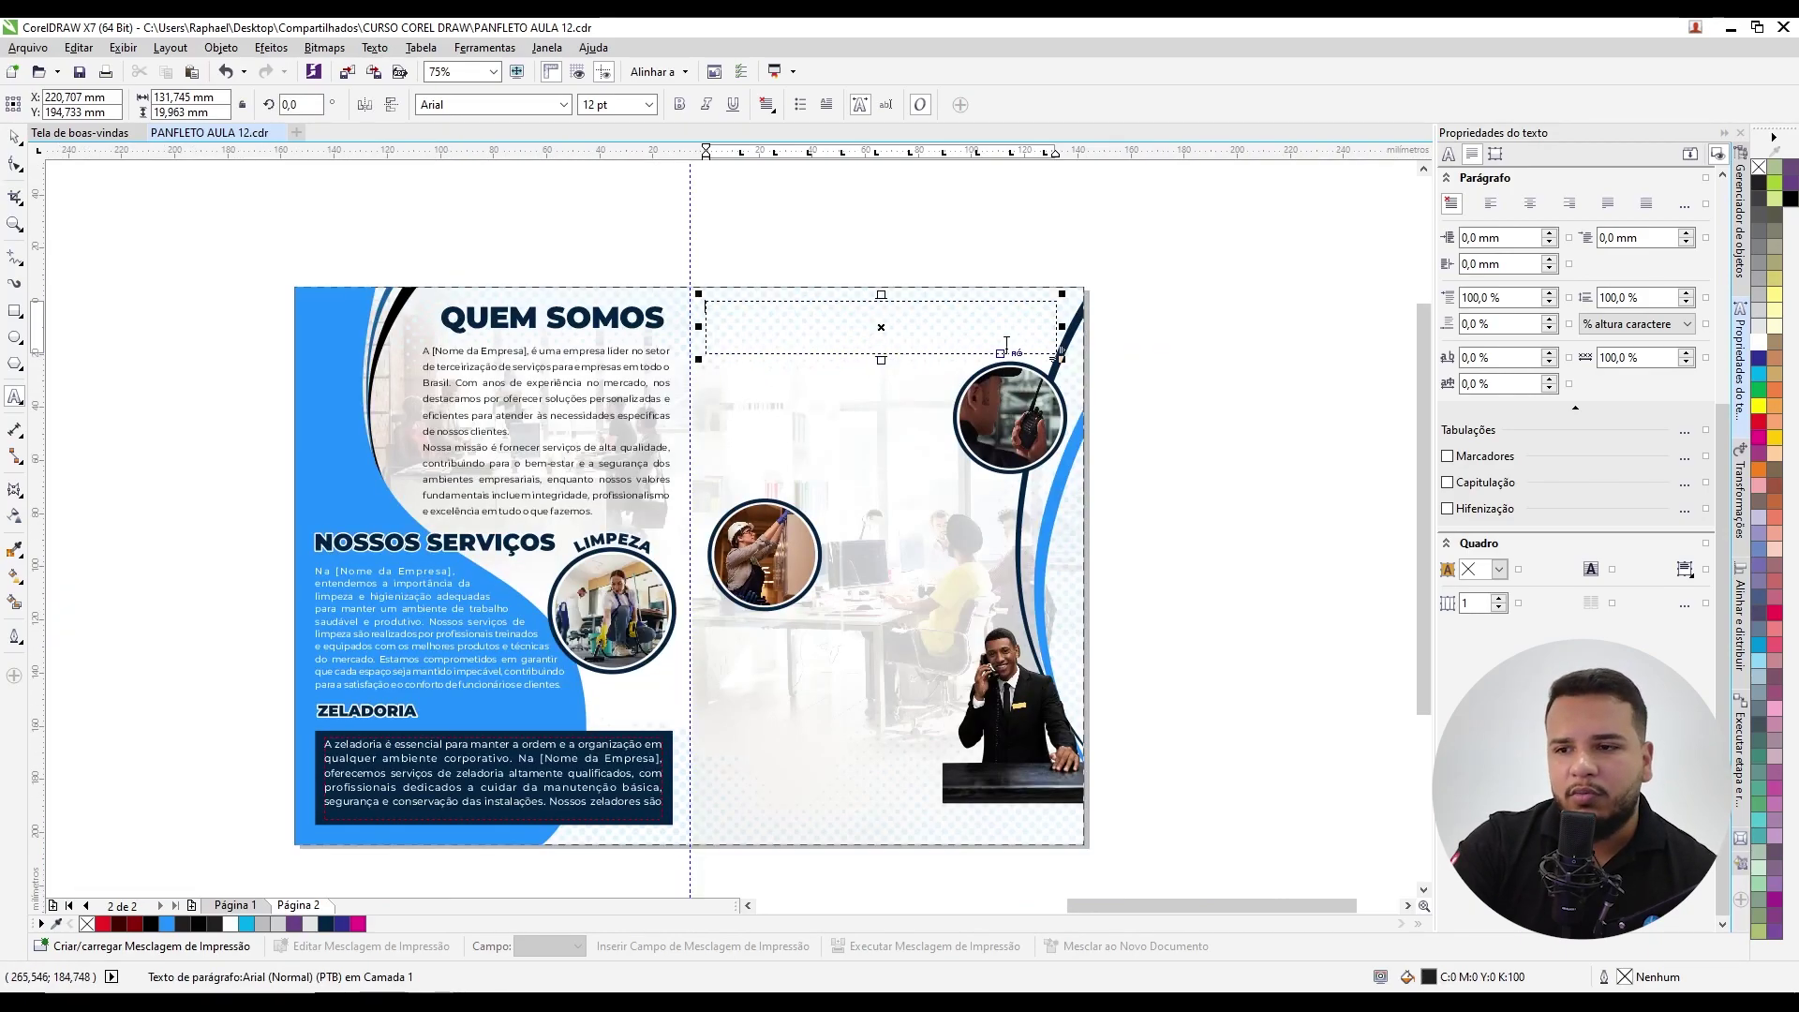
pyautogui.scroll(2, 812, 314)
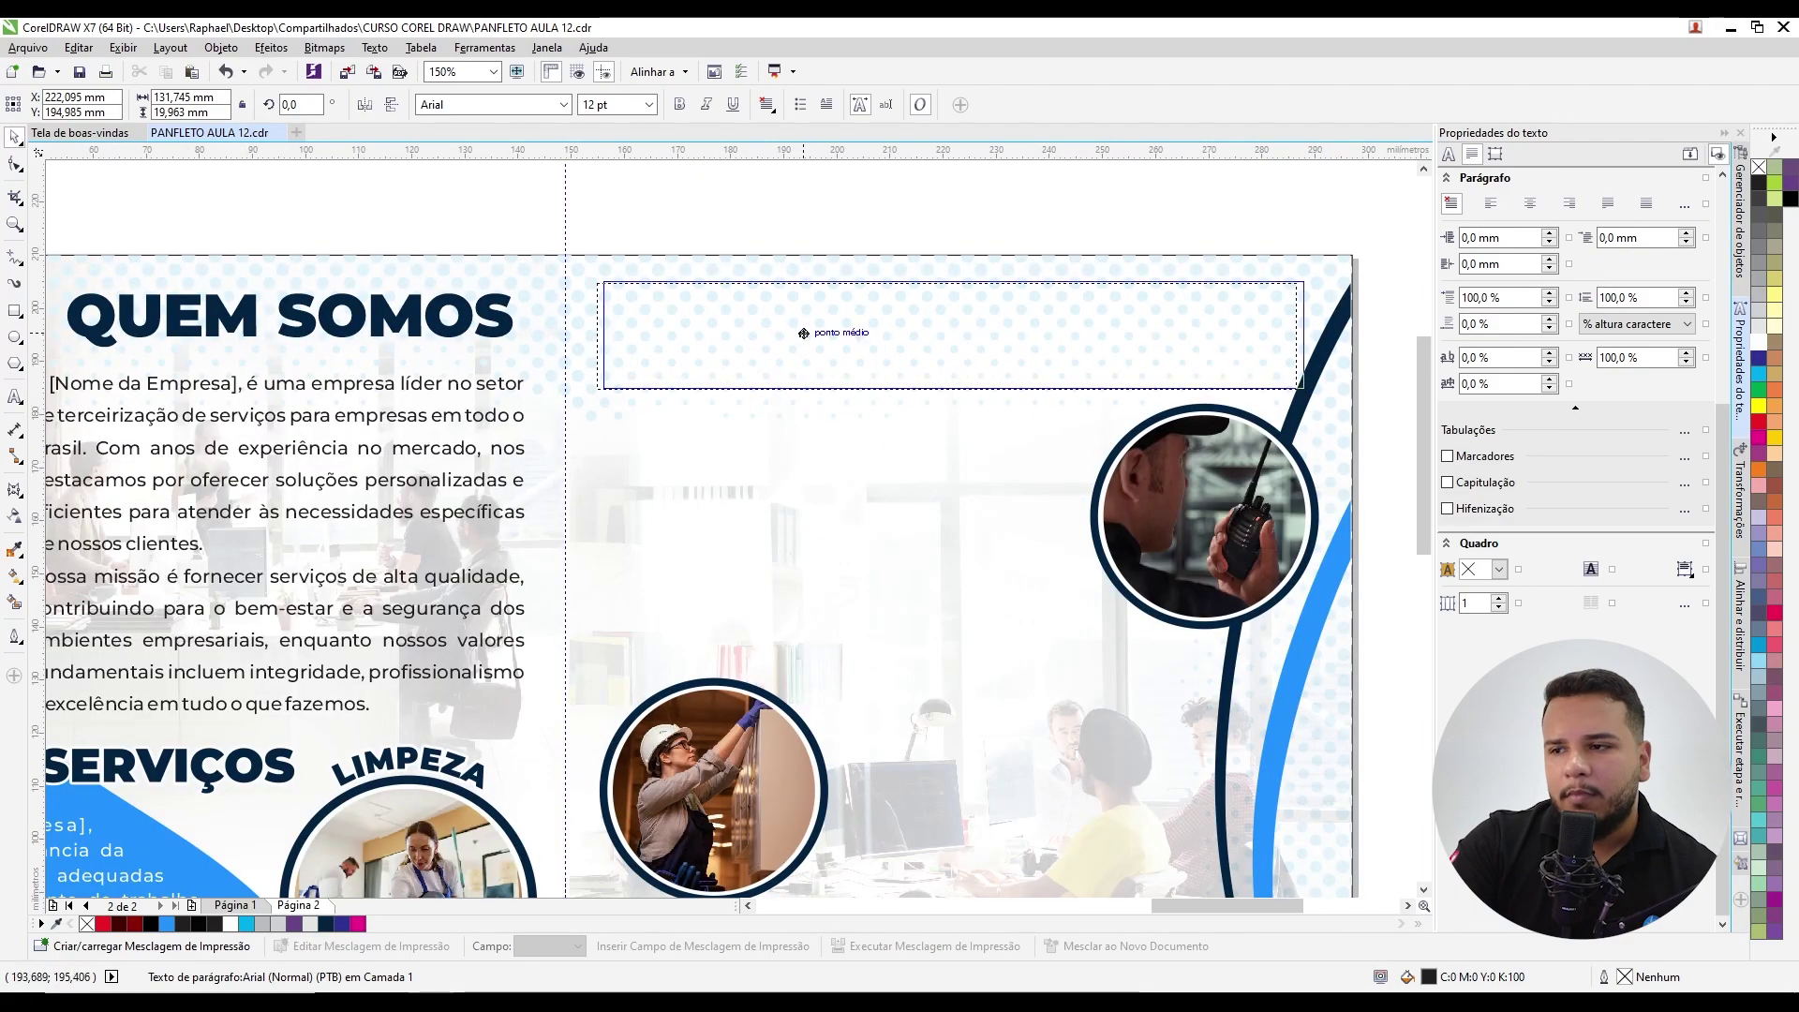
pyautogui.moveTo(1315, 335); pyautogui.dragTo(1299, 335)
pyautogui.scroll(-2, 911, 312)
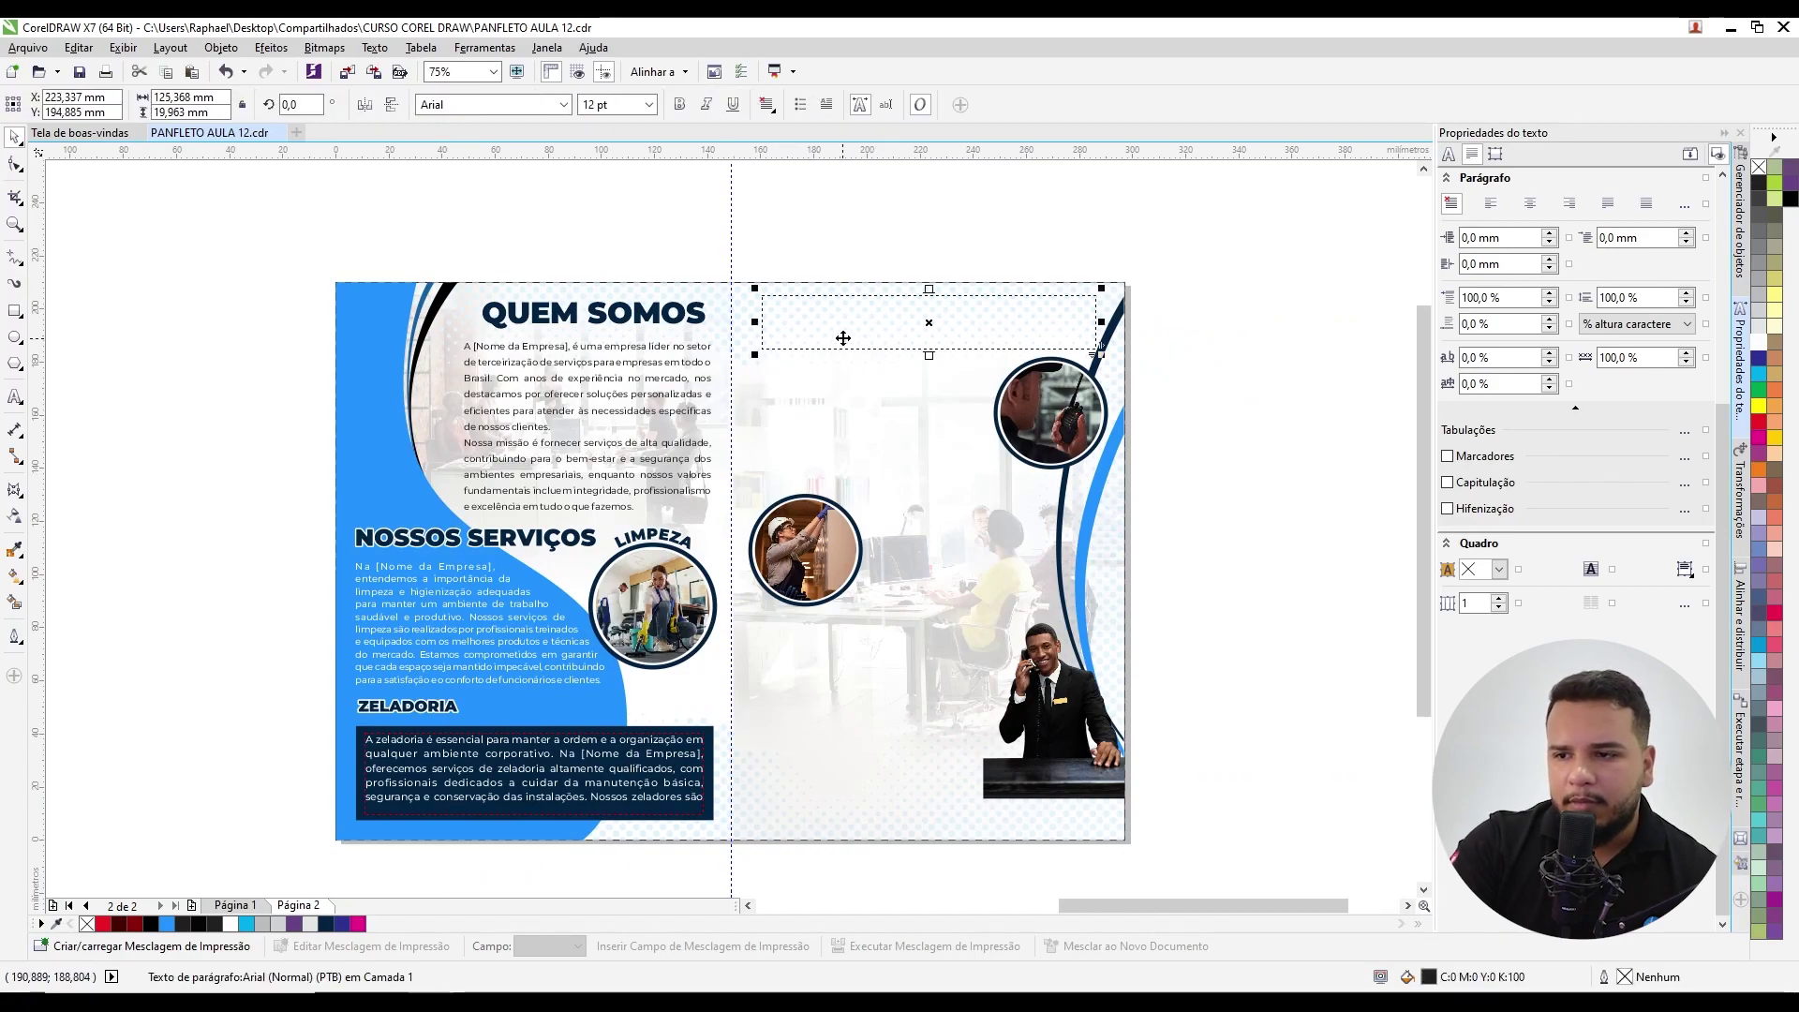
# Step: Link the ZELADORIA paragraph frame with the new empty frame so the overflowing text continues there
pyautogui.scroll(2, 841, 332)
pyautogui.scroll(-2, 915, 320)
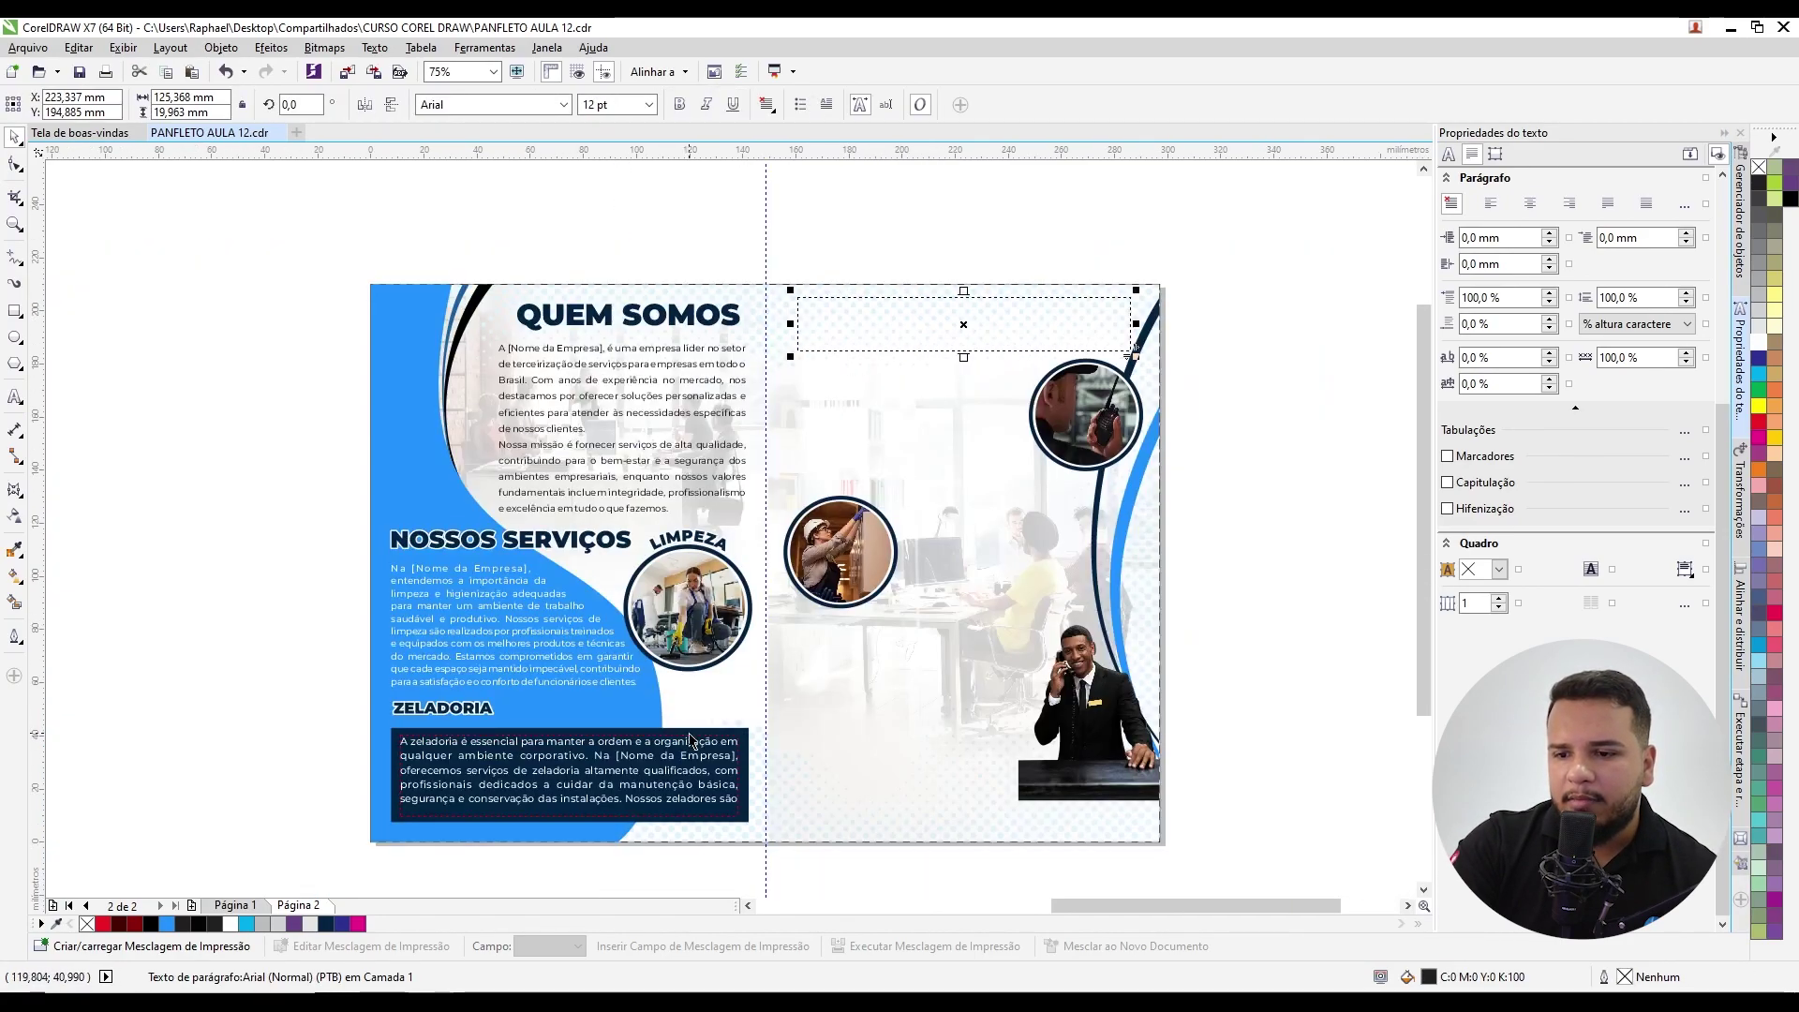
pyautogui.keyDown('shift'); pyautogui.click(642, 773); pyautogui.keyUp('shift')
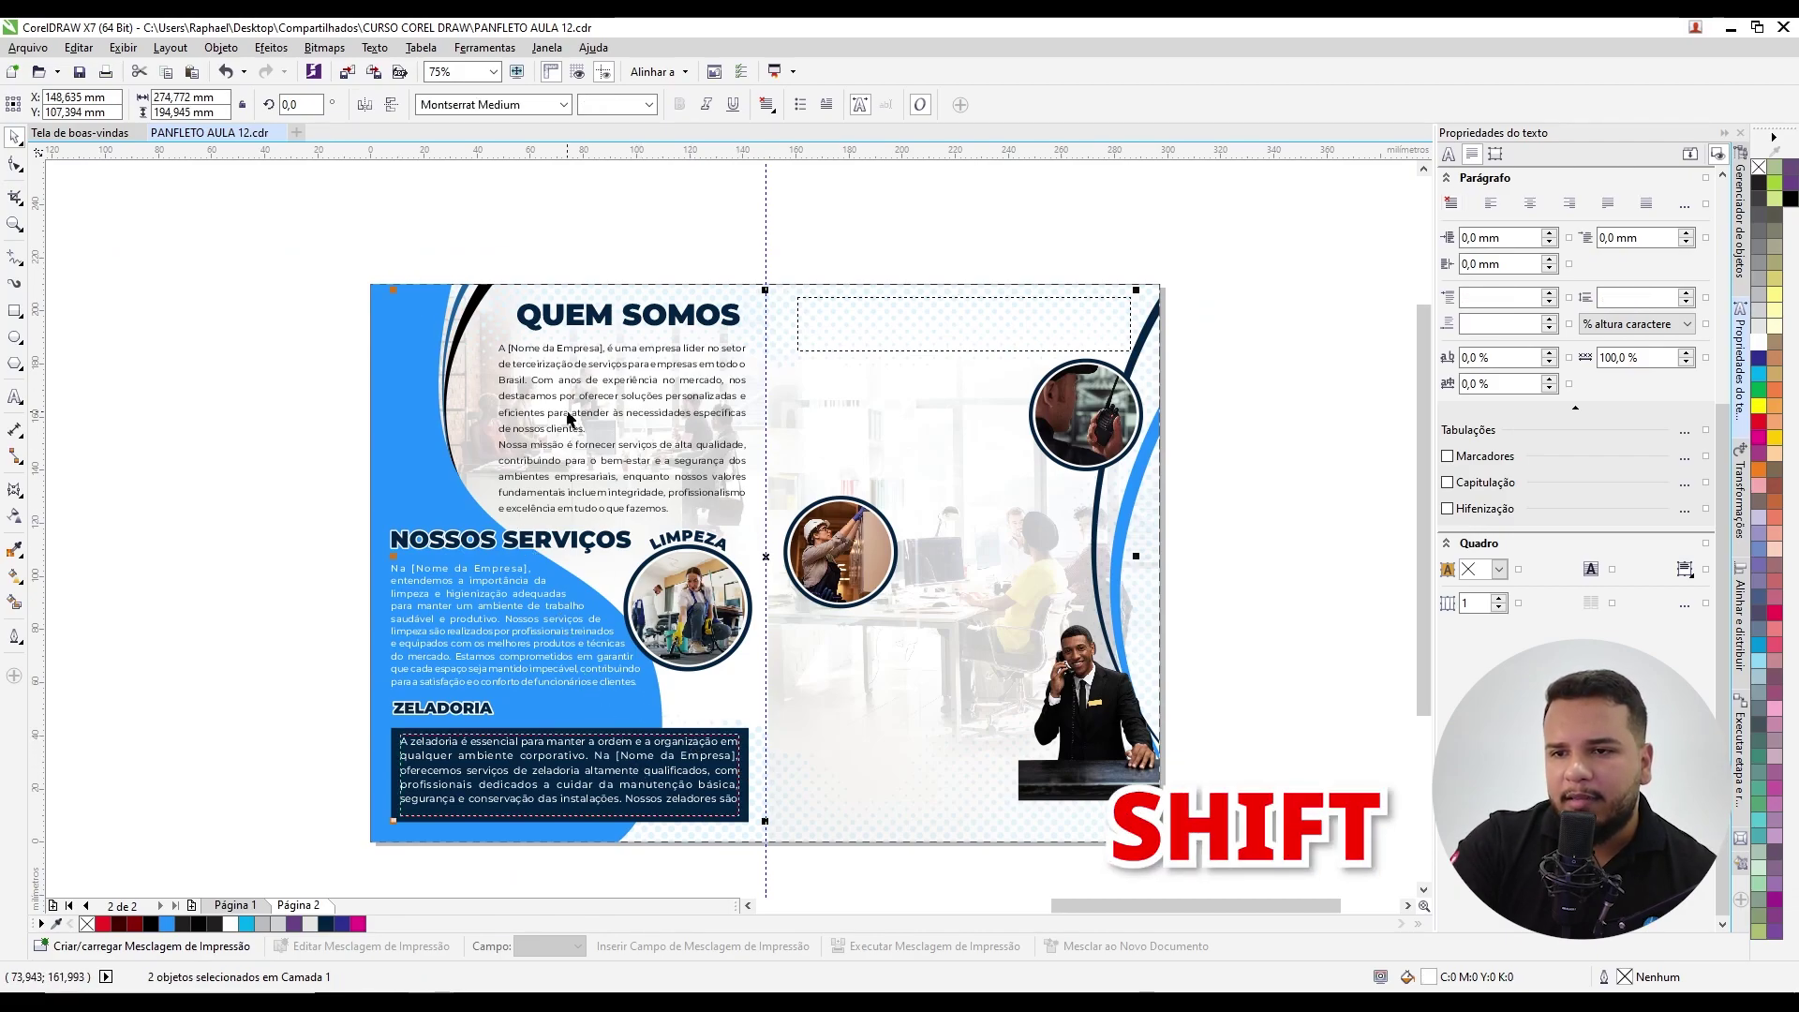
pyautogui.click(374, 47)
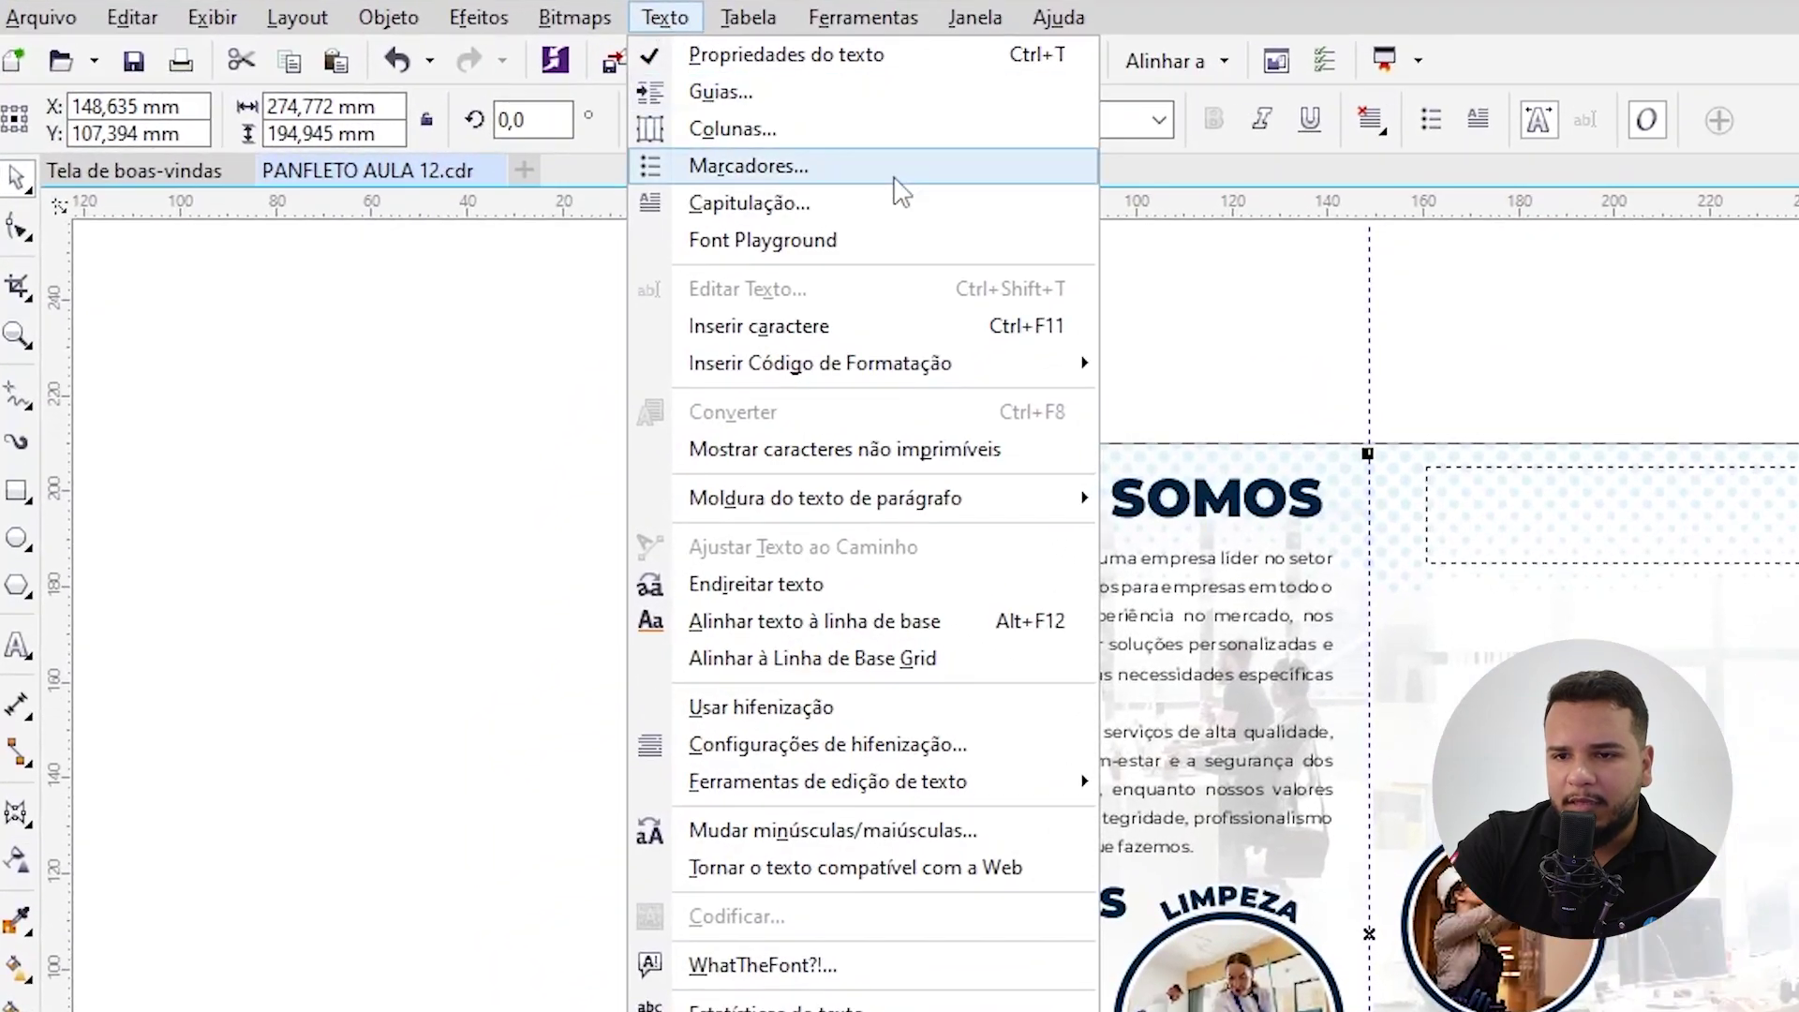
pyautogui.moveTo(736, 511)
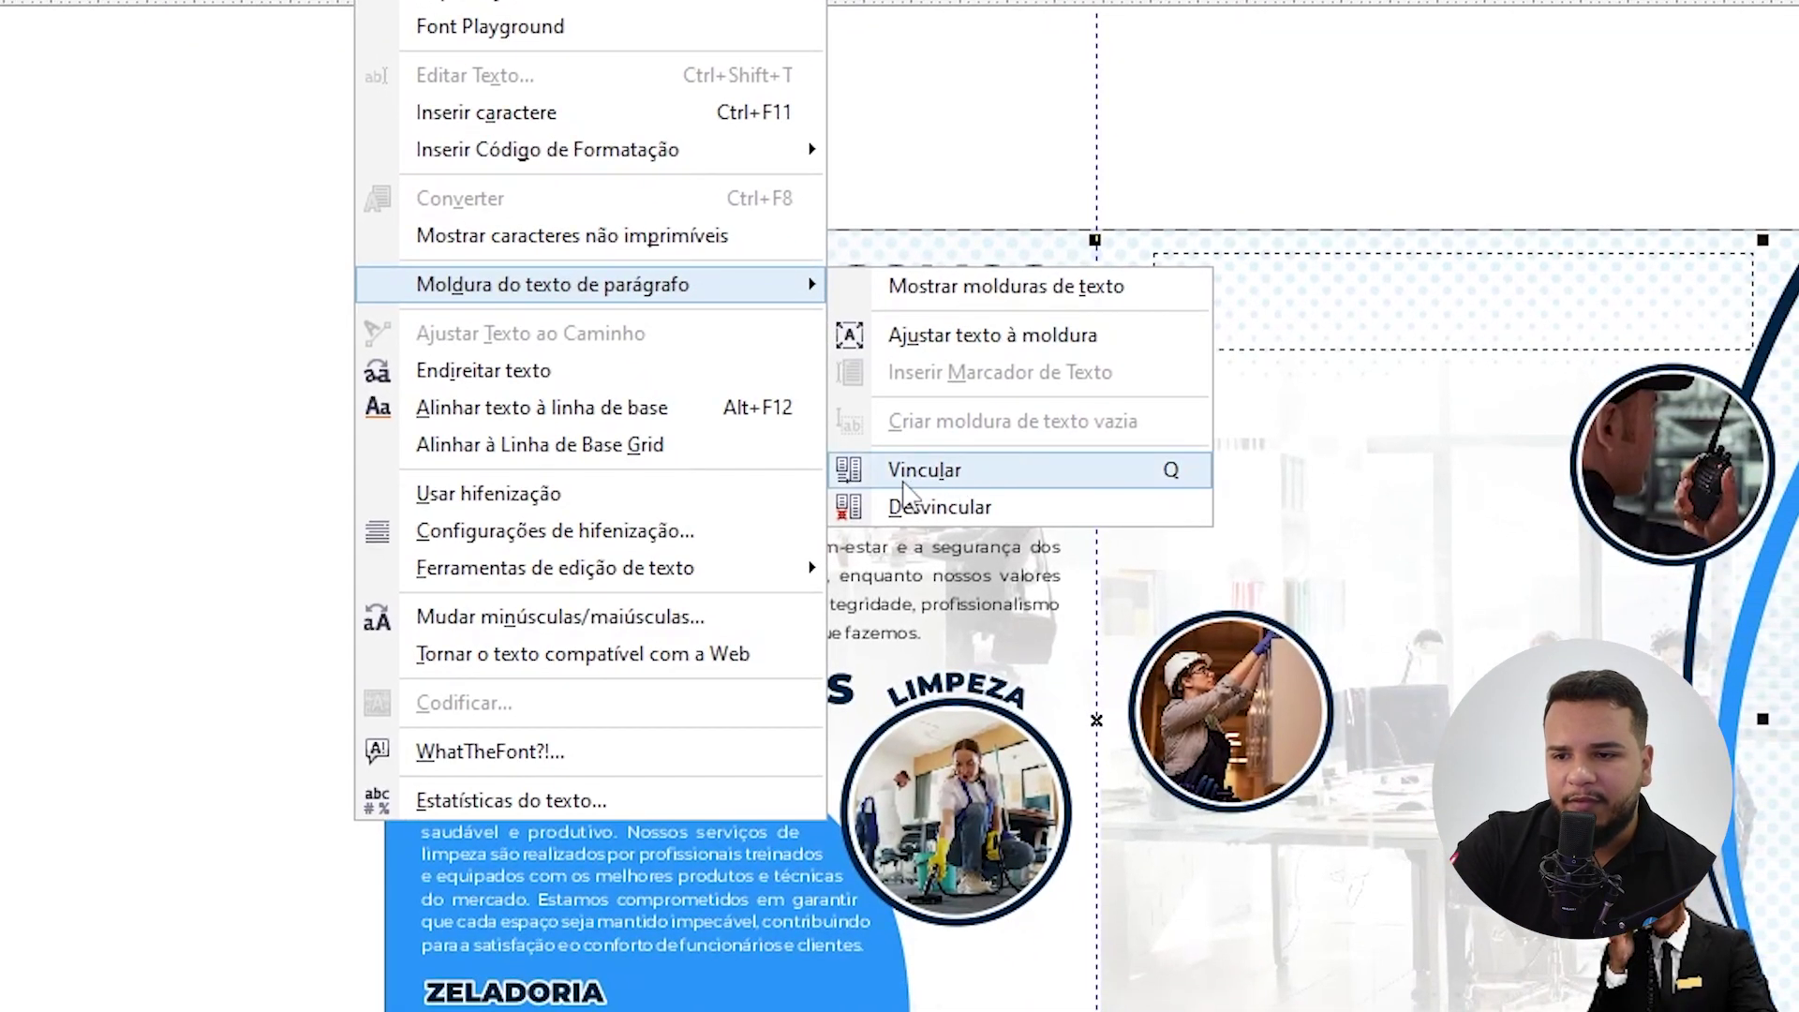
pyautogui.click(923, 469)
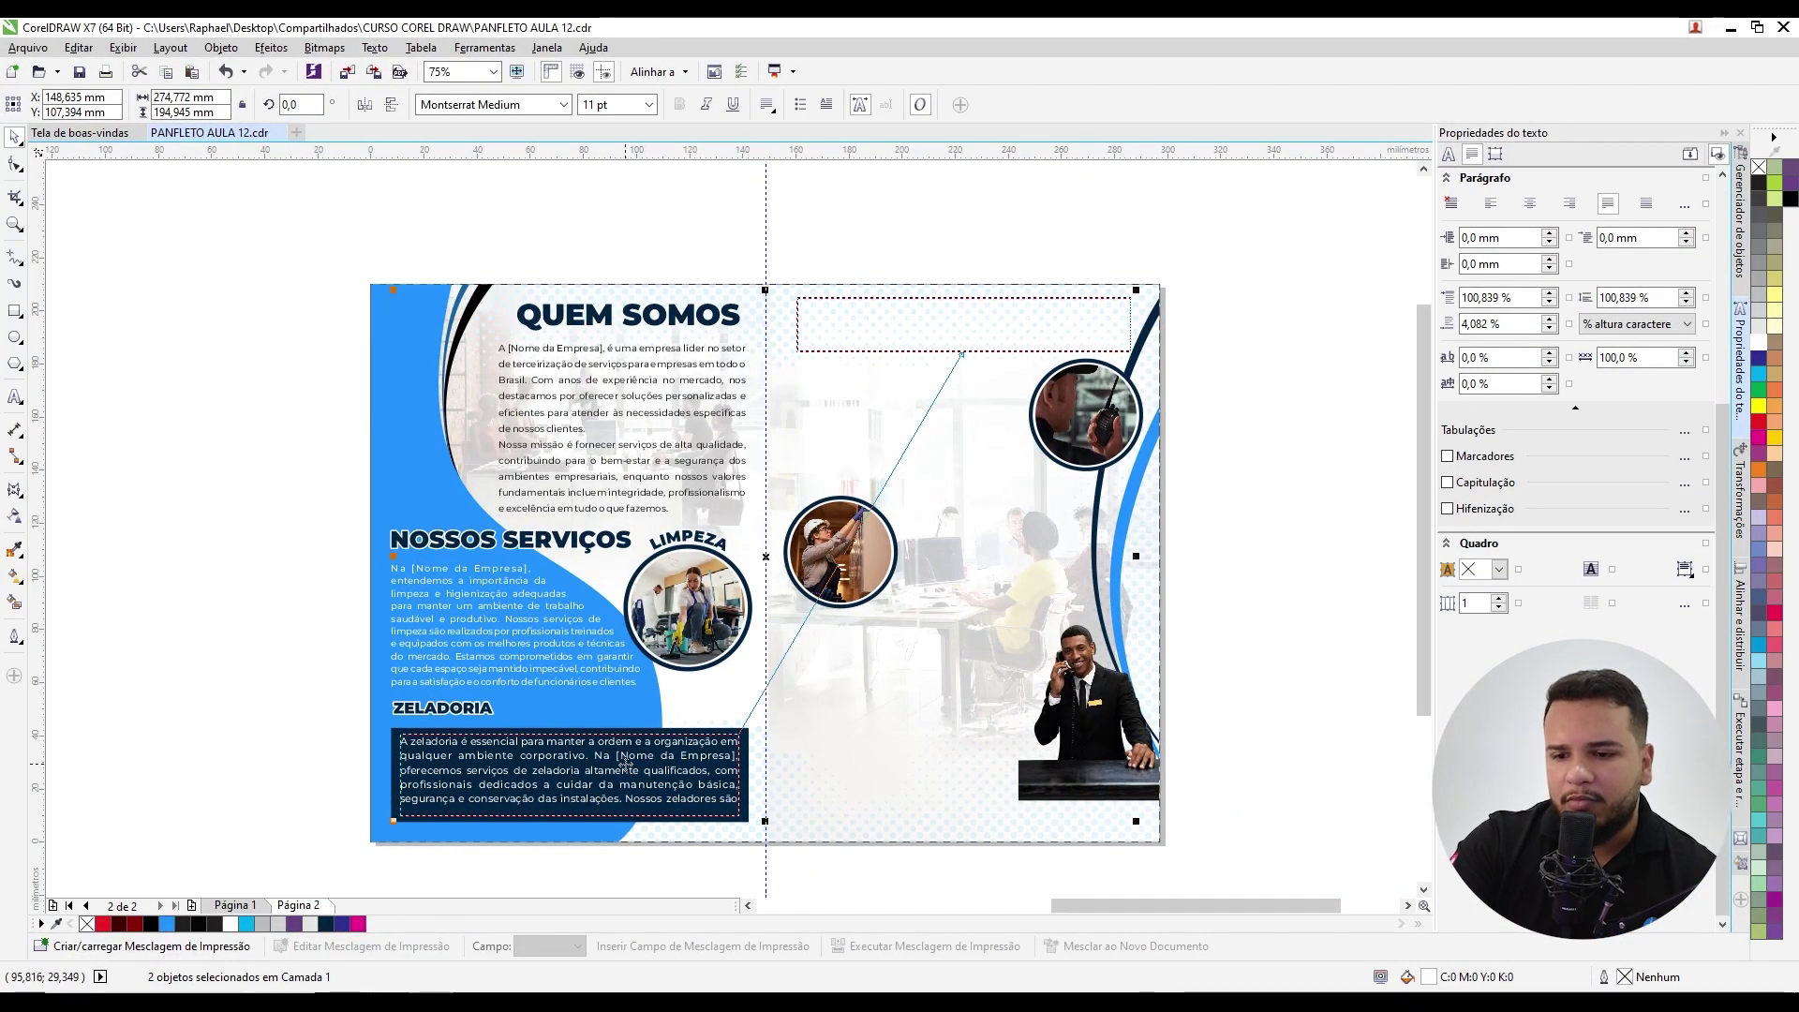
# Step: Recolour all the text running through both linked frames red
pyautogui.scroll(3, 884, 319)
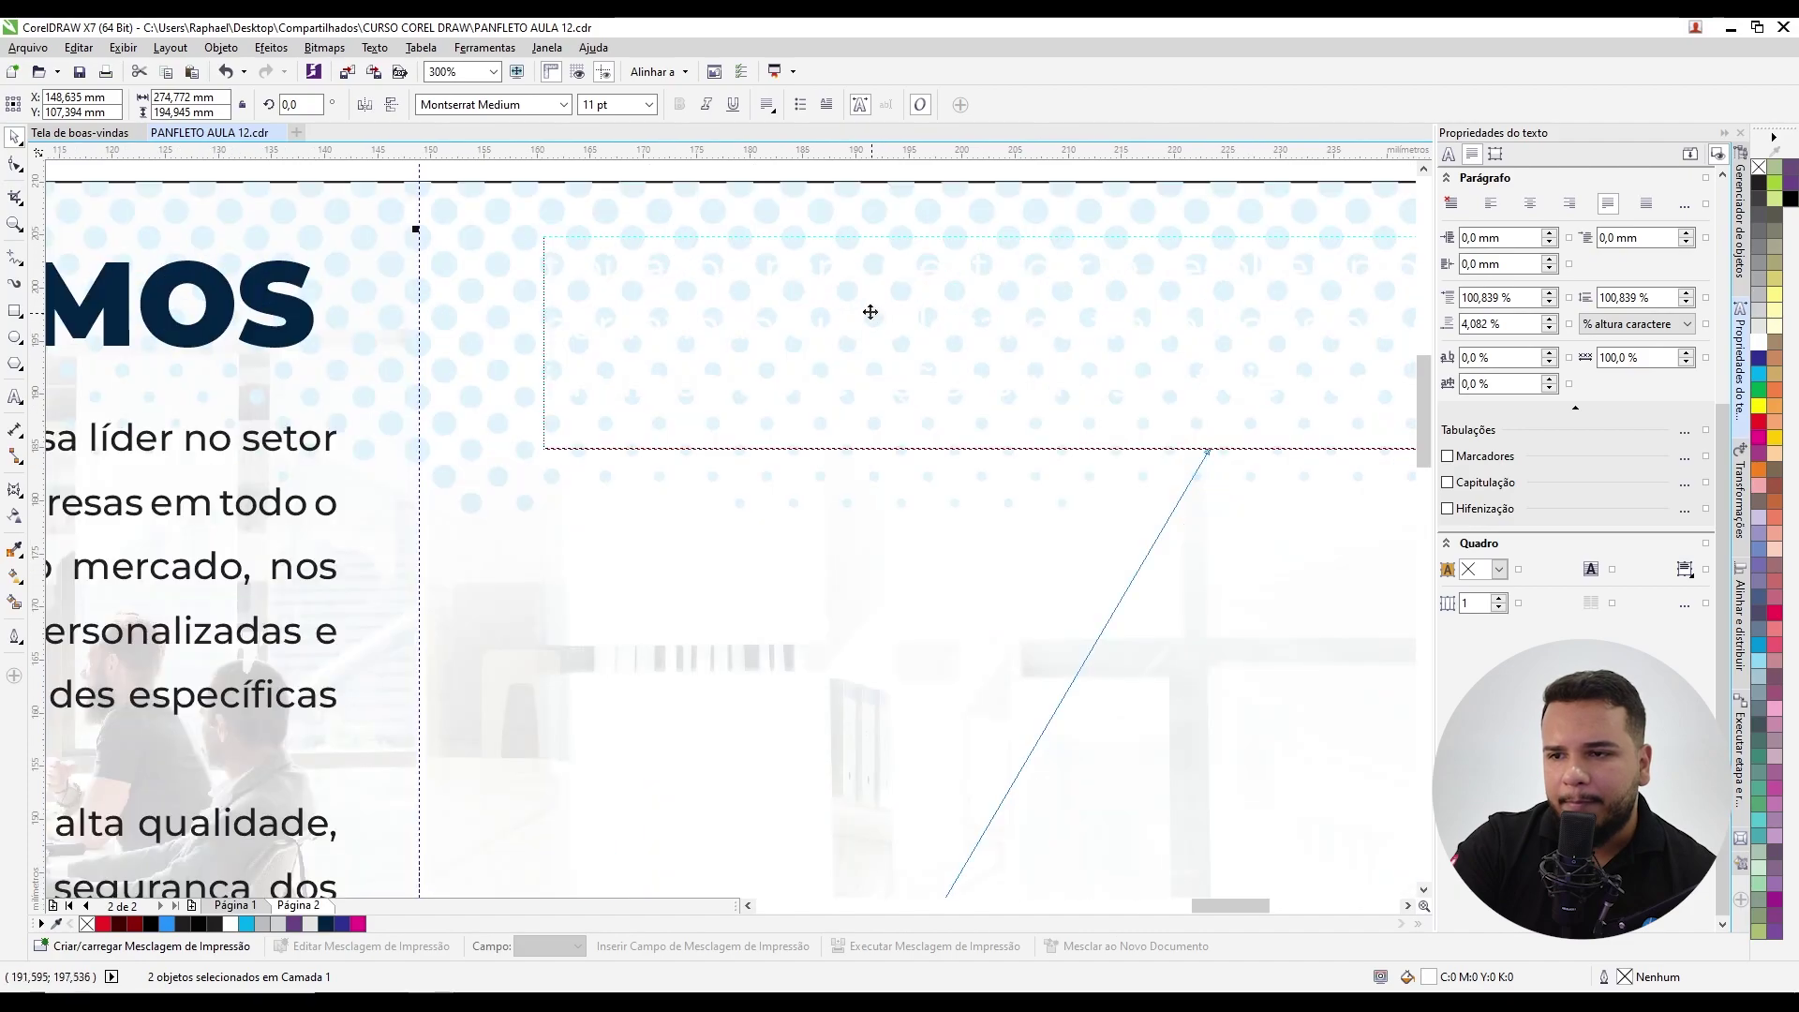
pyautogui.scroll(-3, 821, 269)
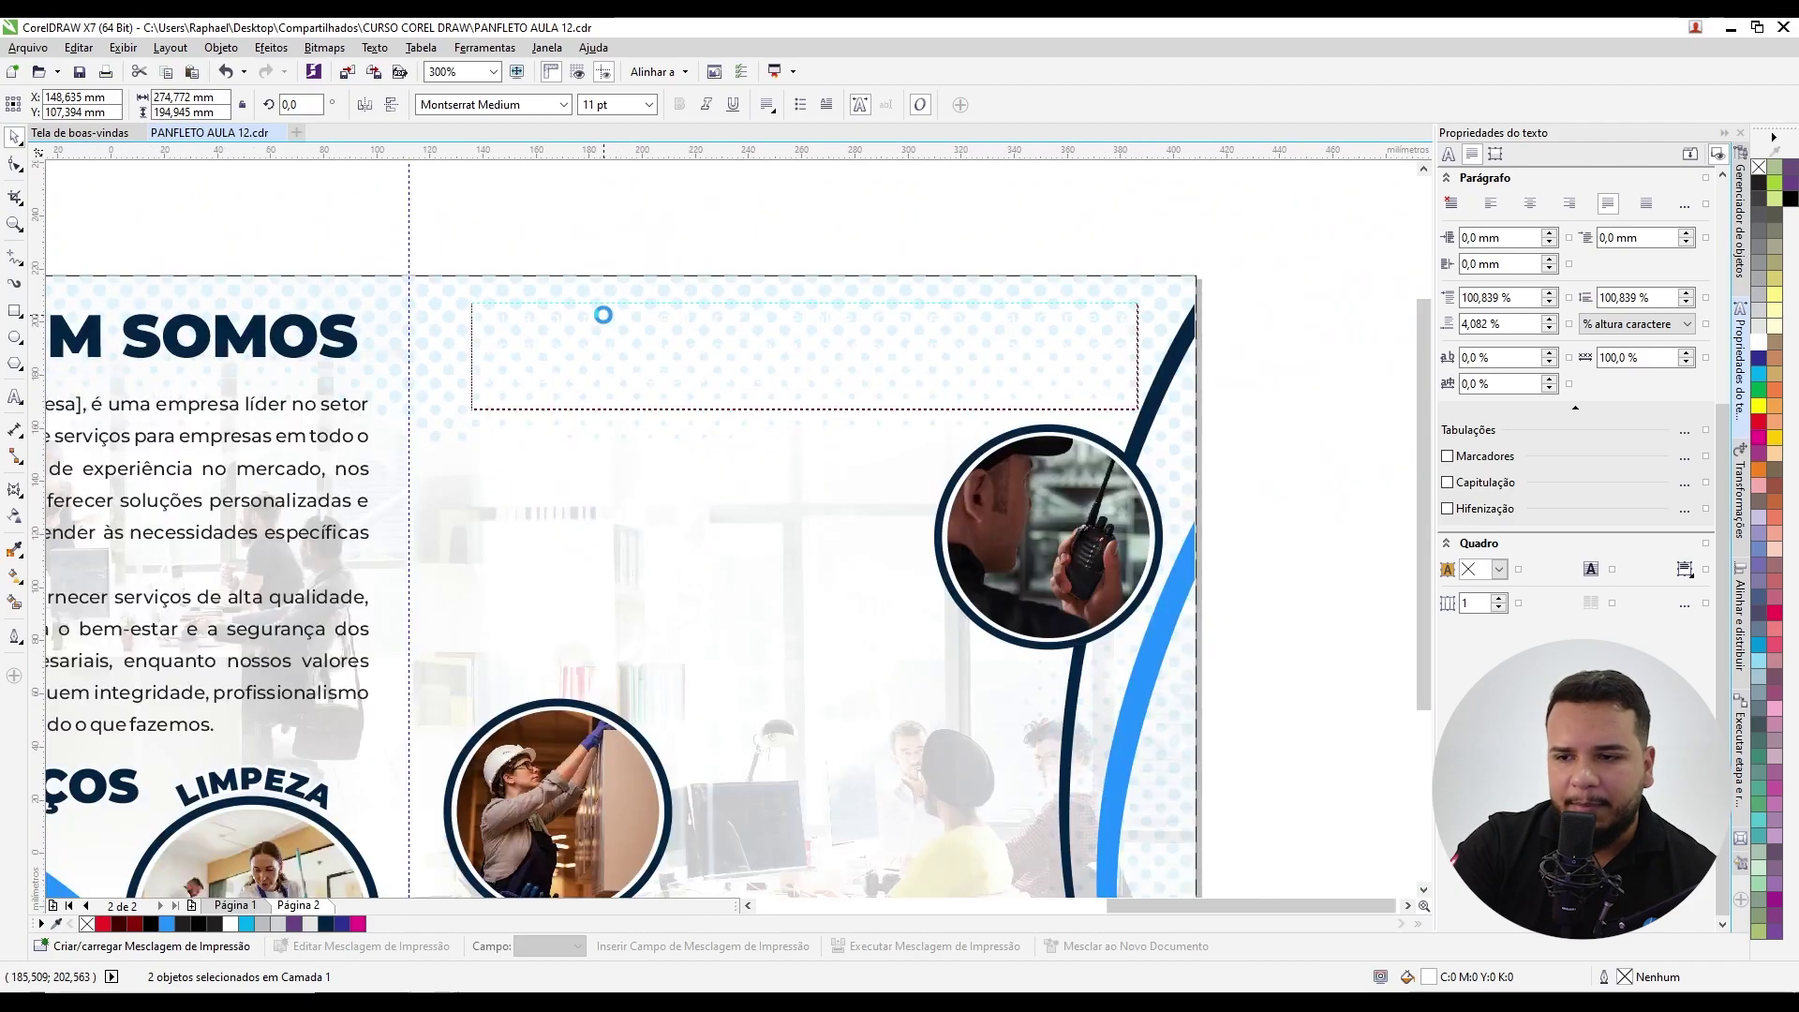
pyautogui.scroll(1, 710, 343)
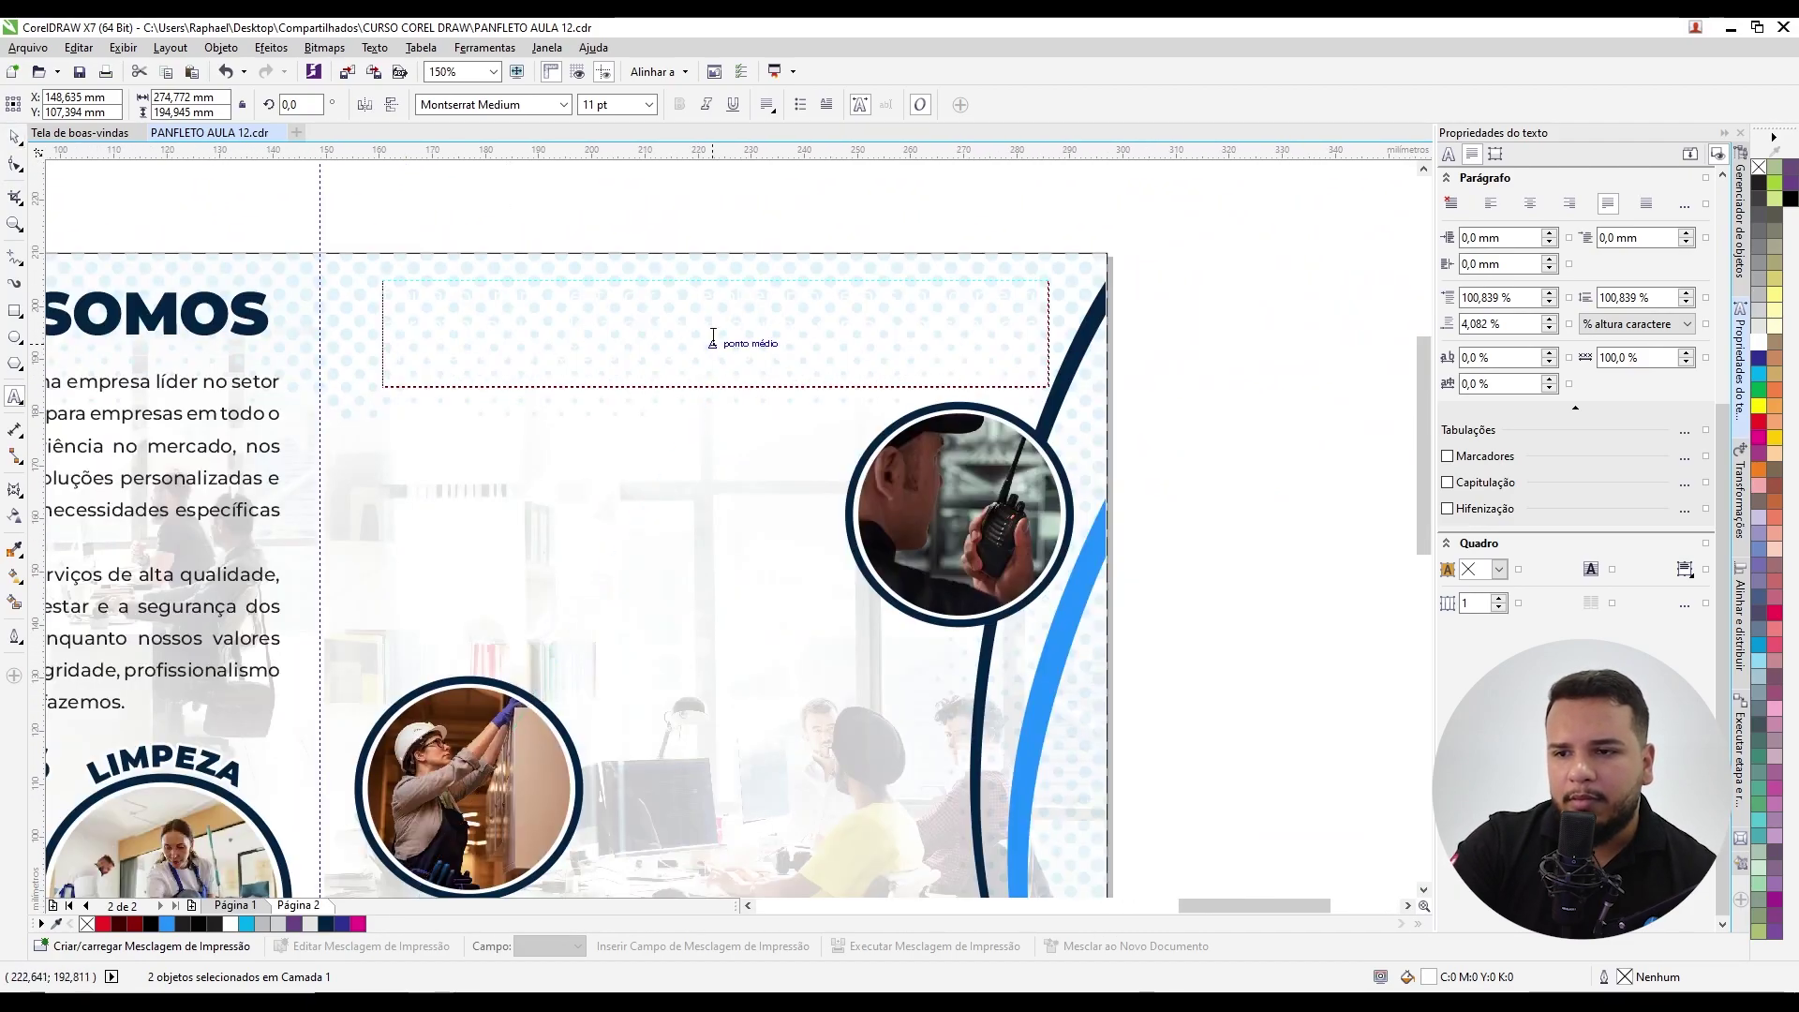
pyautogui.hotkey('ctrl', 'a')
pyautogui.scroll(-1, 712, 339)
pyautogui.click(230, 811)
pyautogui.hotkey('ctrl', 'a')
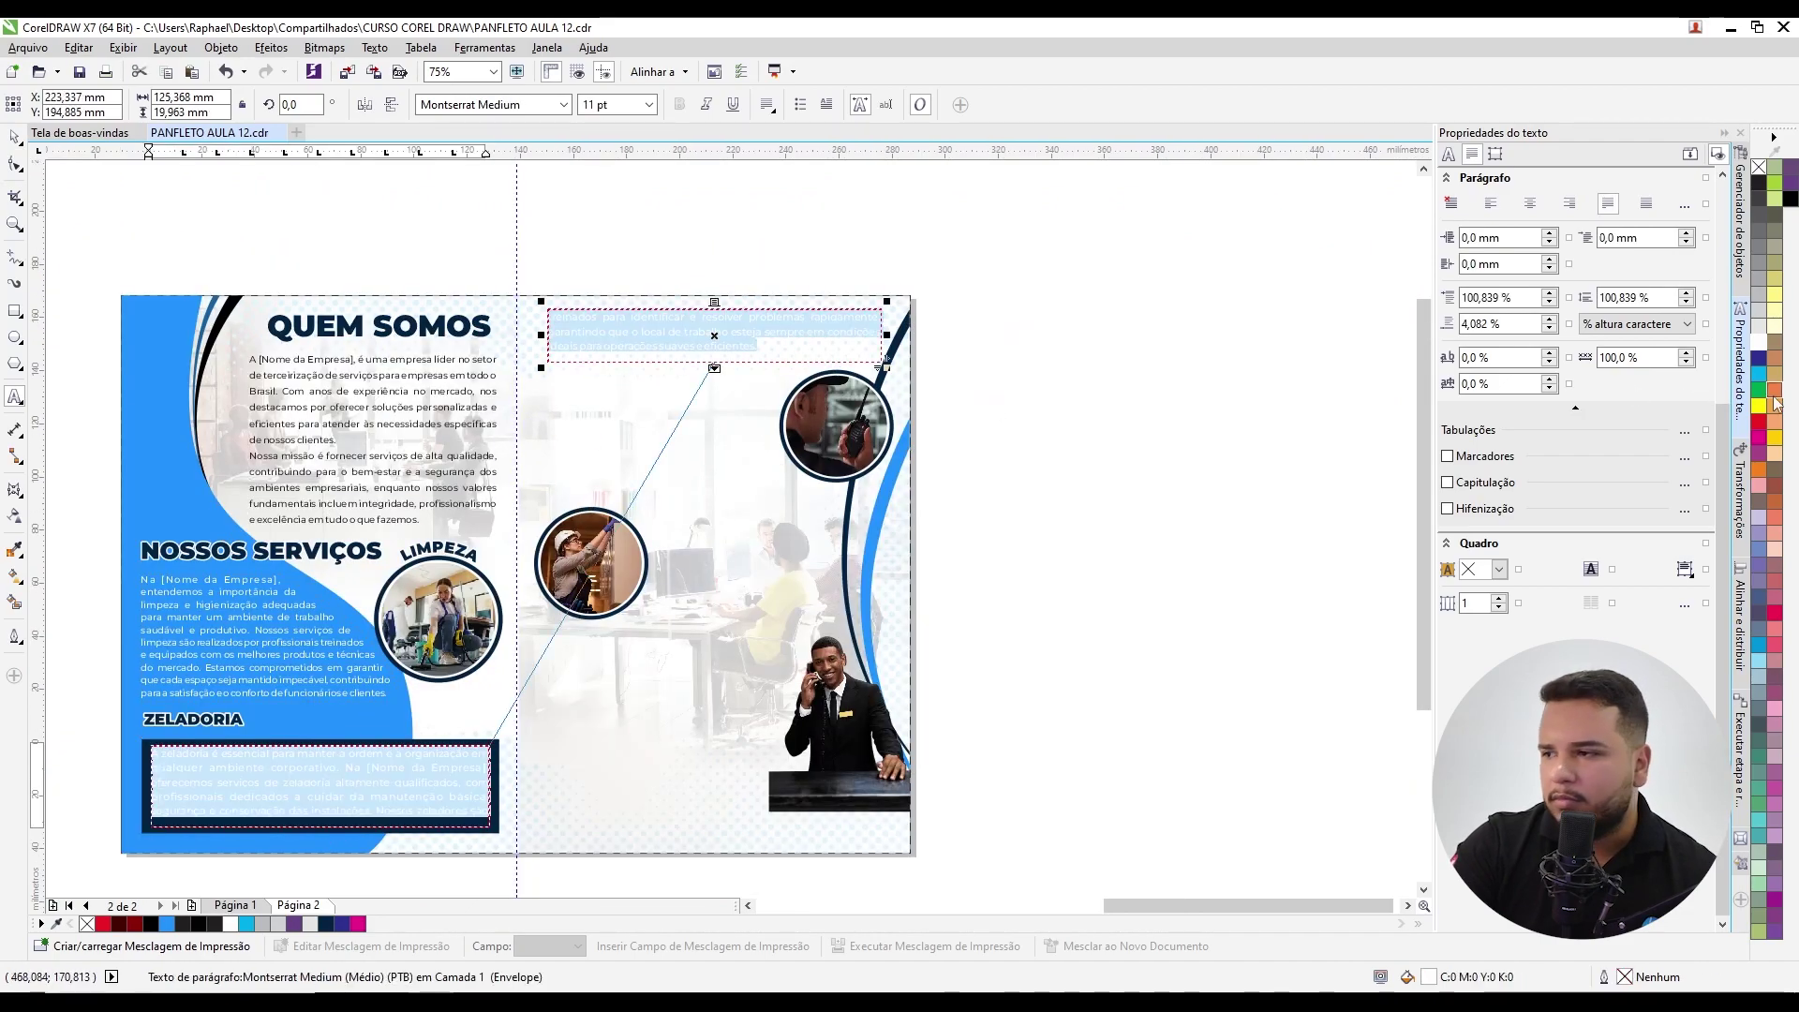
pyautogui.click(1760, 423)
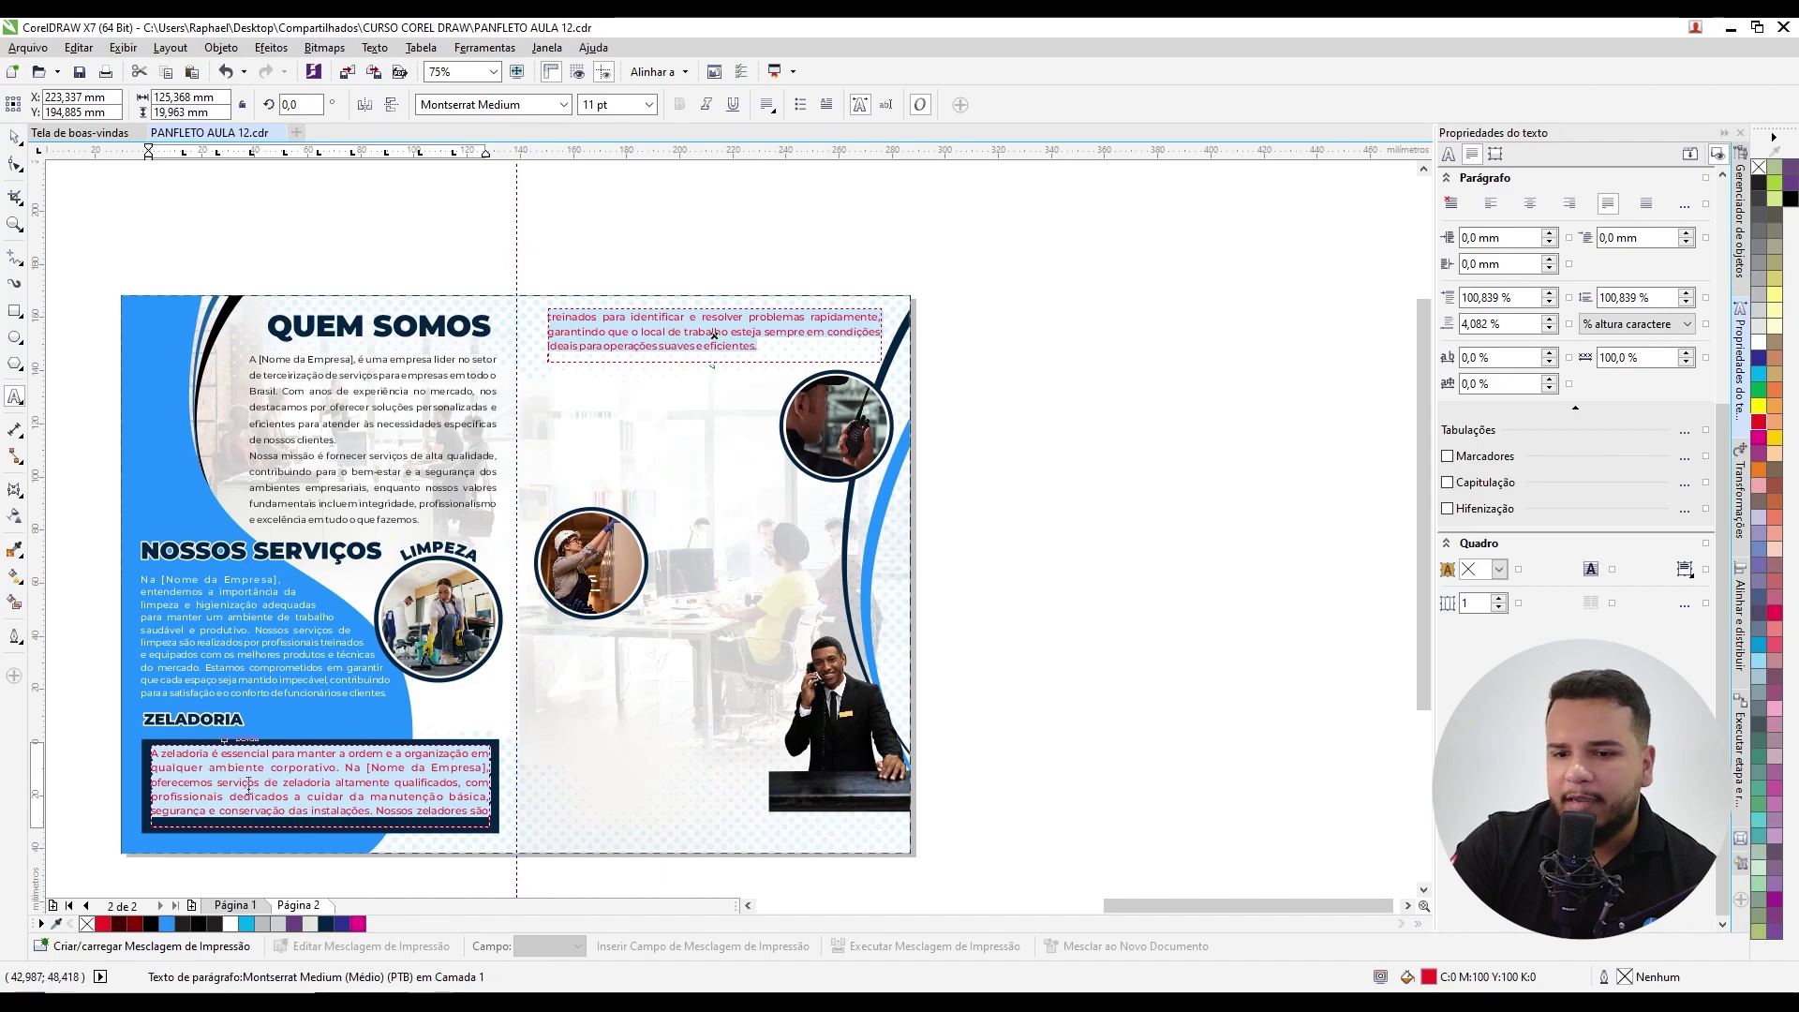
pyautogui.click(13, 138)
pyautogui.click(778, 531)
# Step: Try stretching the upper-right text frame to about 26.1 mm high, and bring its height back to about 20.1 mm
pyautogui.scroll(1, 278, 822)
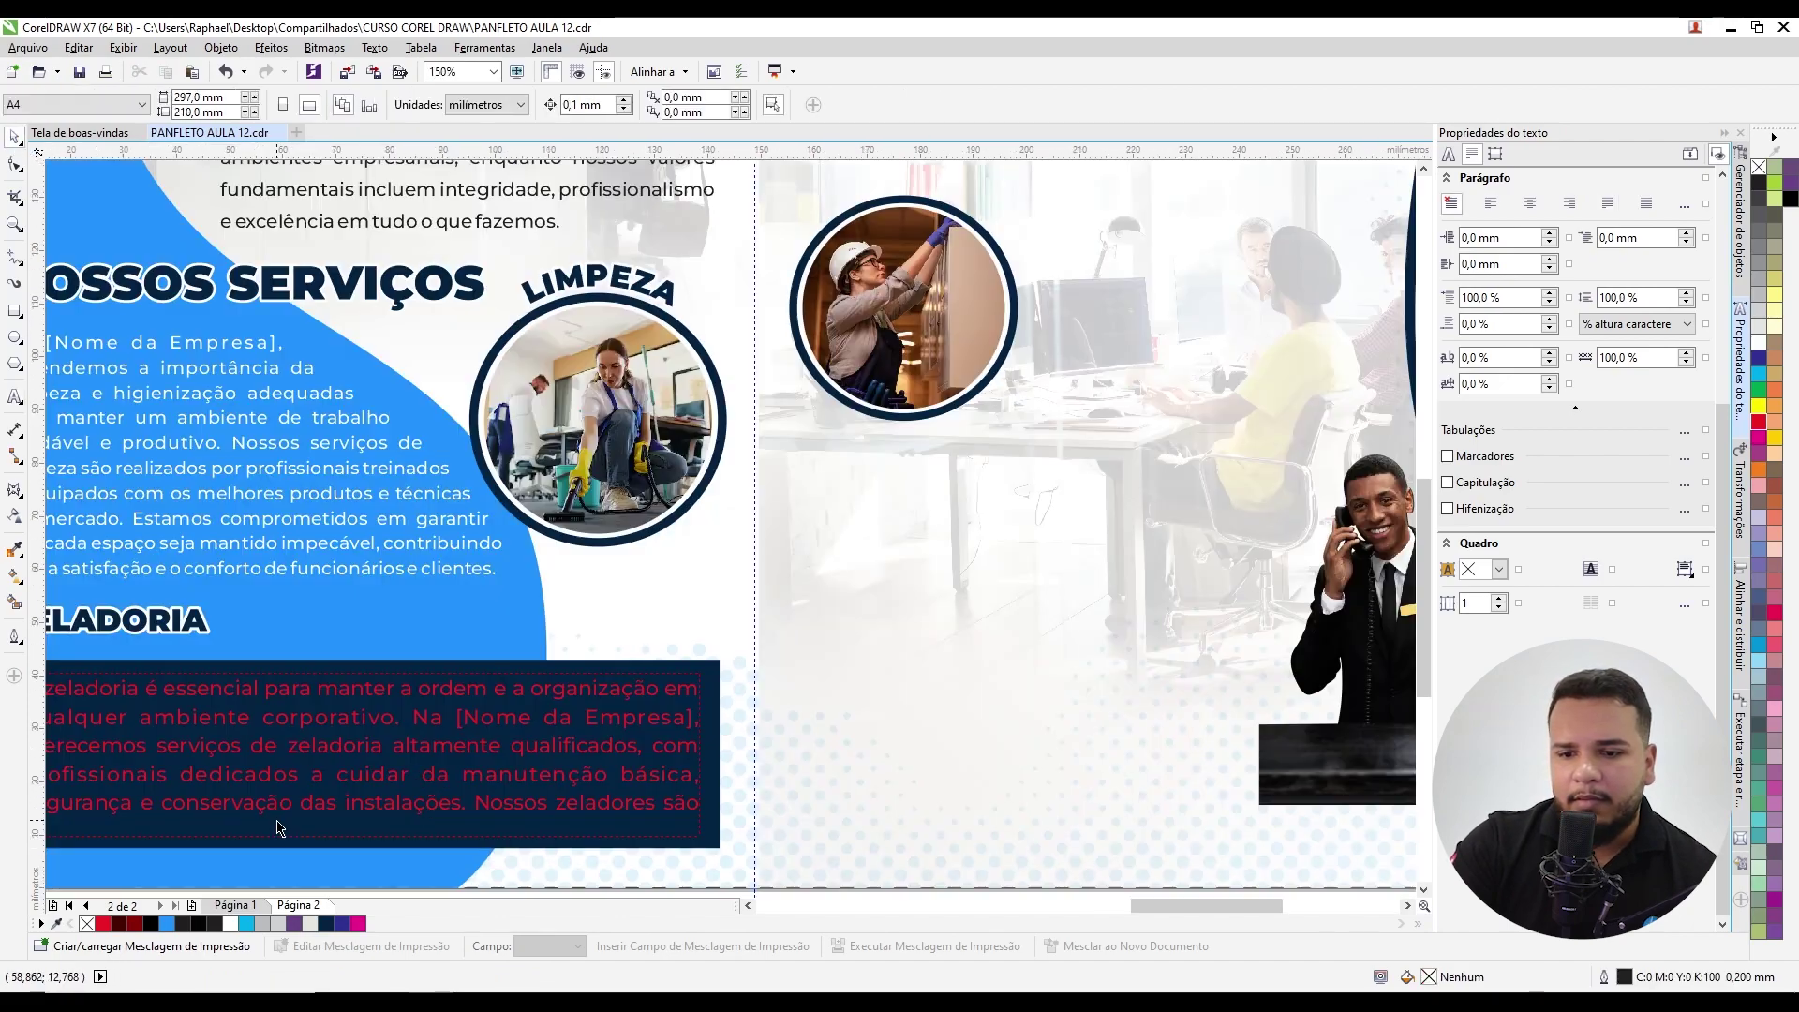
pyautogui.moveTo(277, 822); pyautogui.dragTo(494, 714)
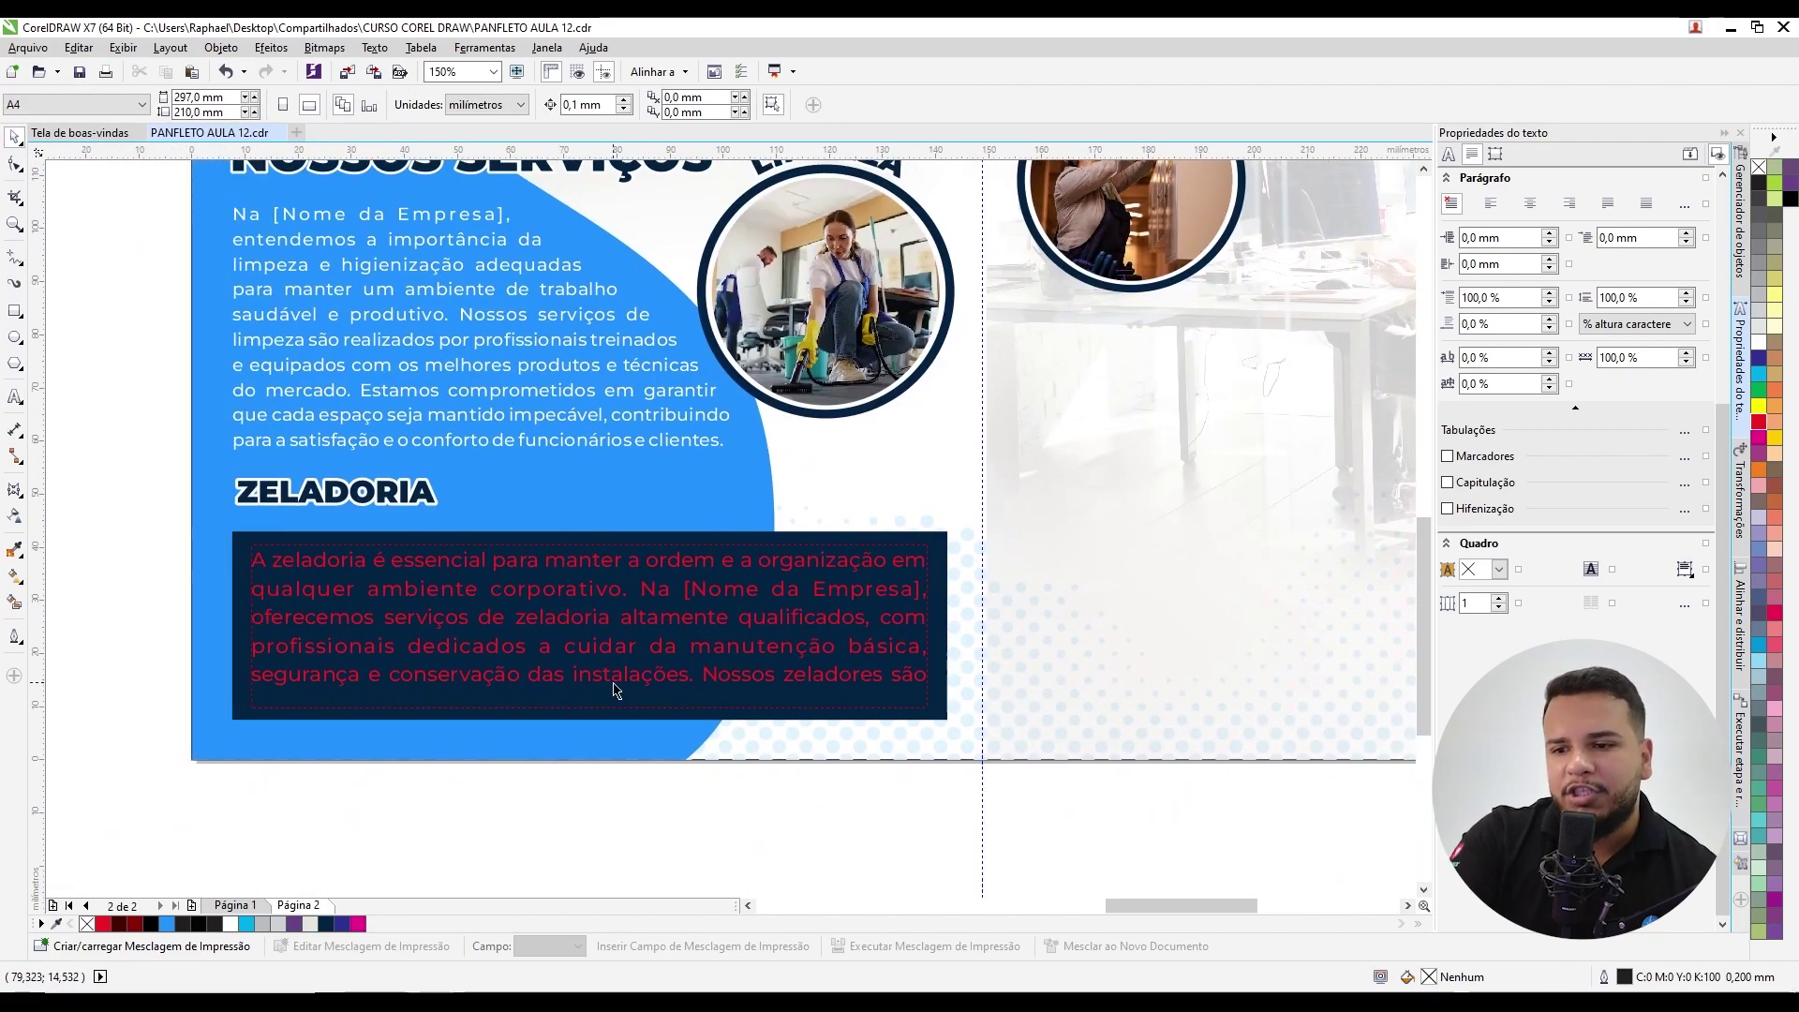
pyautogui.scroll(-1, 614, 690)
pyautogui.moveTo(625, 685); pyautogui.dragTo(629, 689)
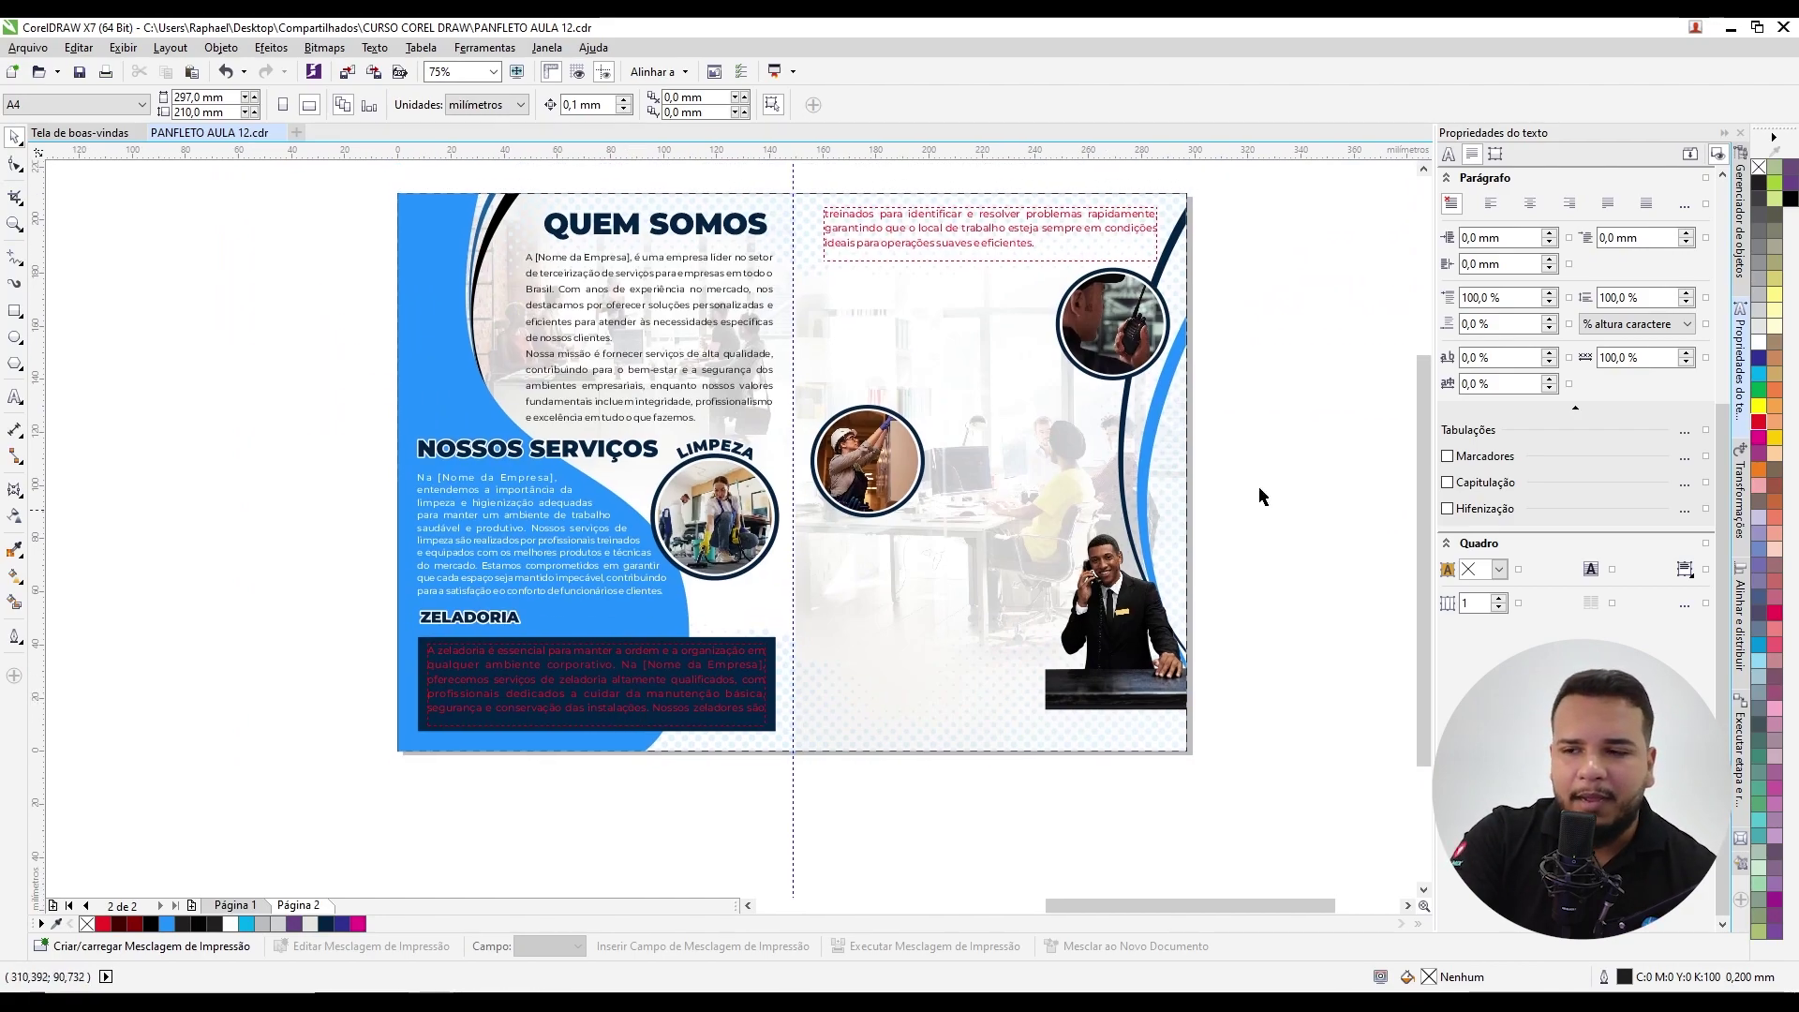
pyautogui.click(981, 253)
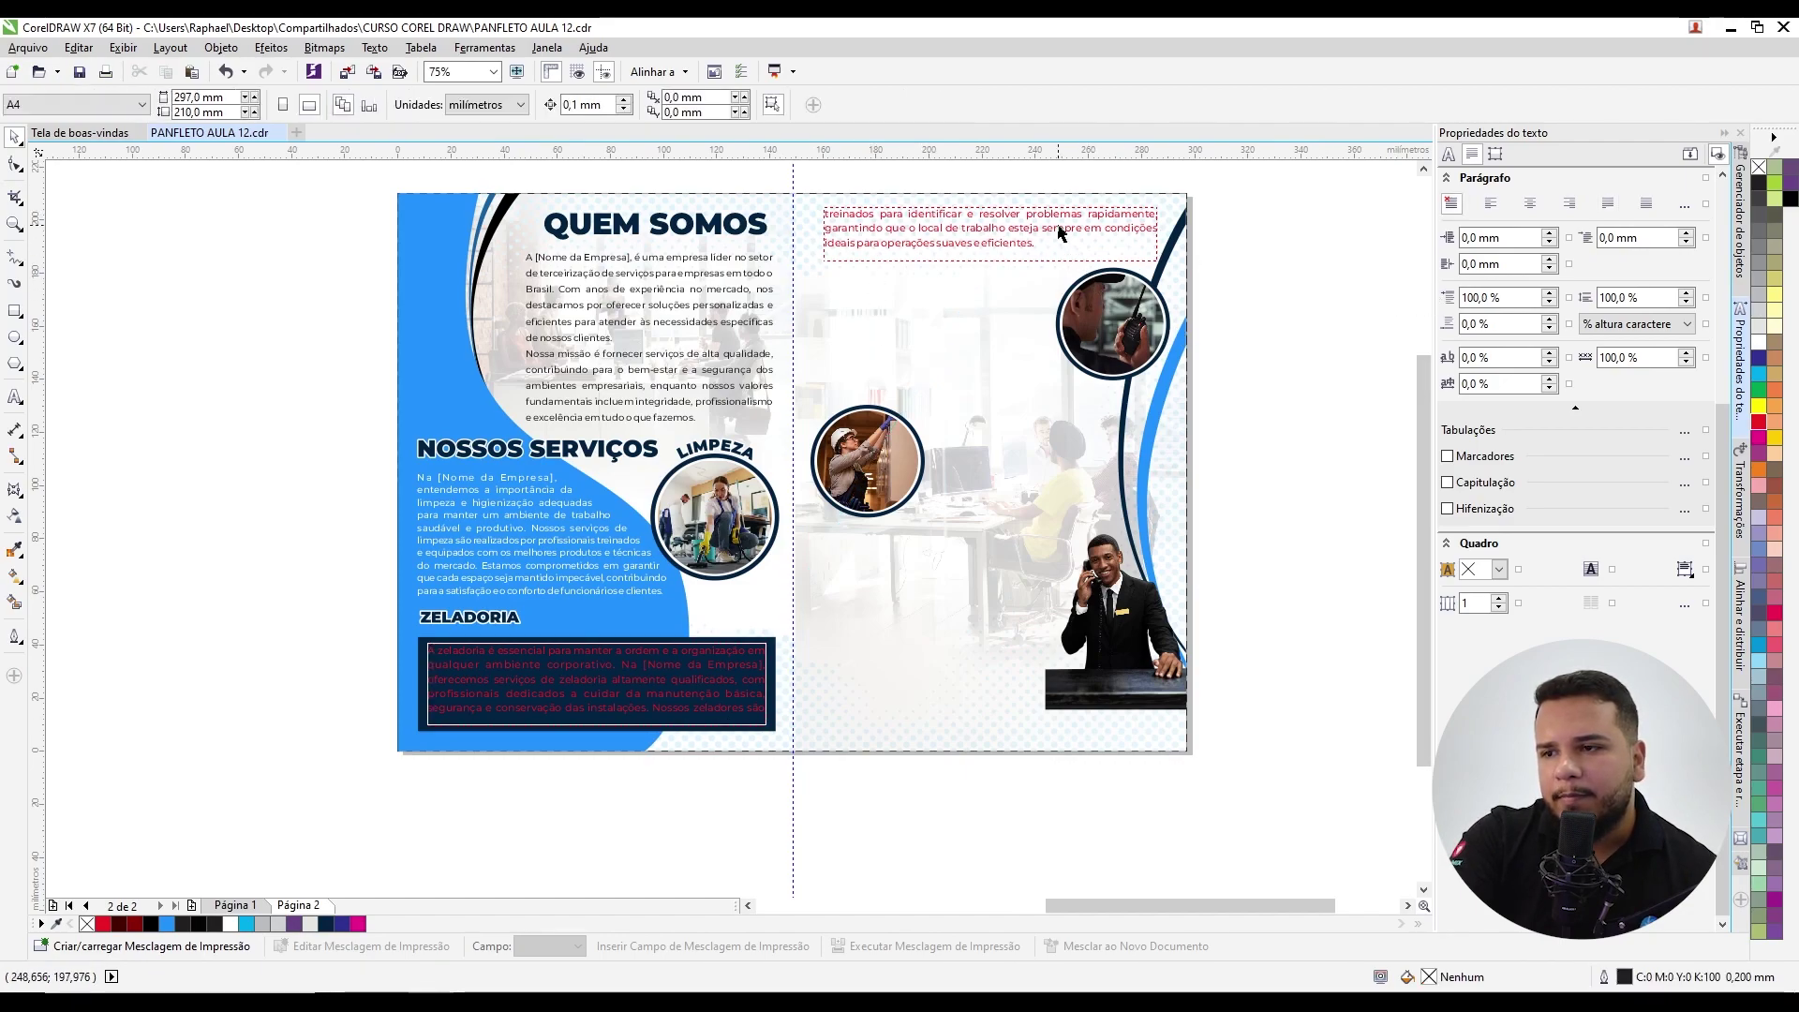
pyautogui.scroll(2, 1003, 257)
pyautogui.moveTo(971, 282); pyautogui.dragTo(972, 311)
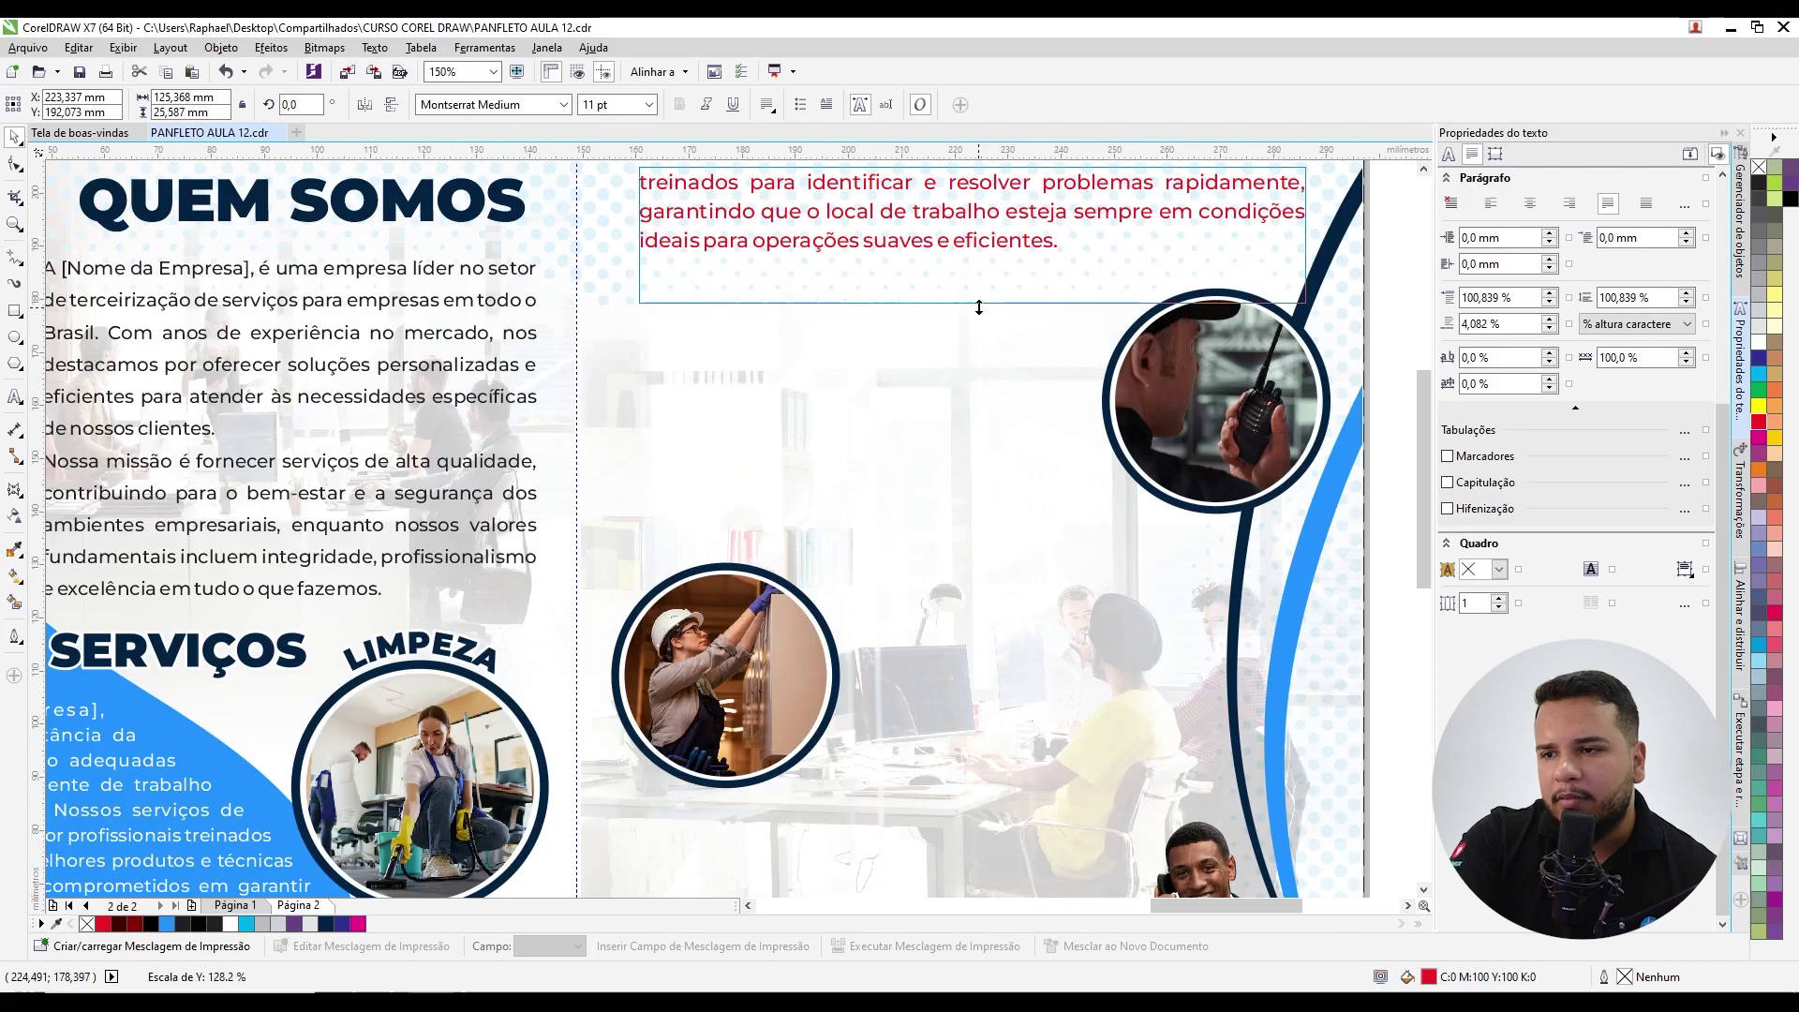
pyautogui.doubleClick(960, 294)
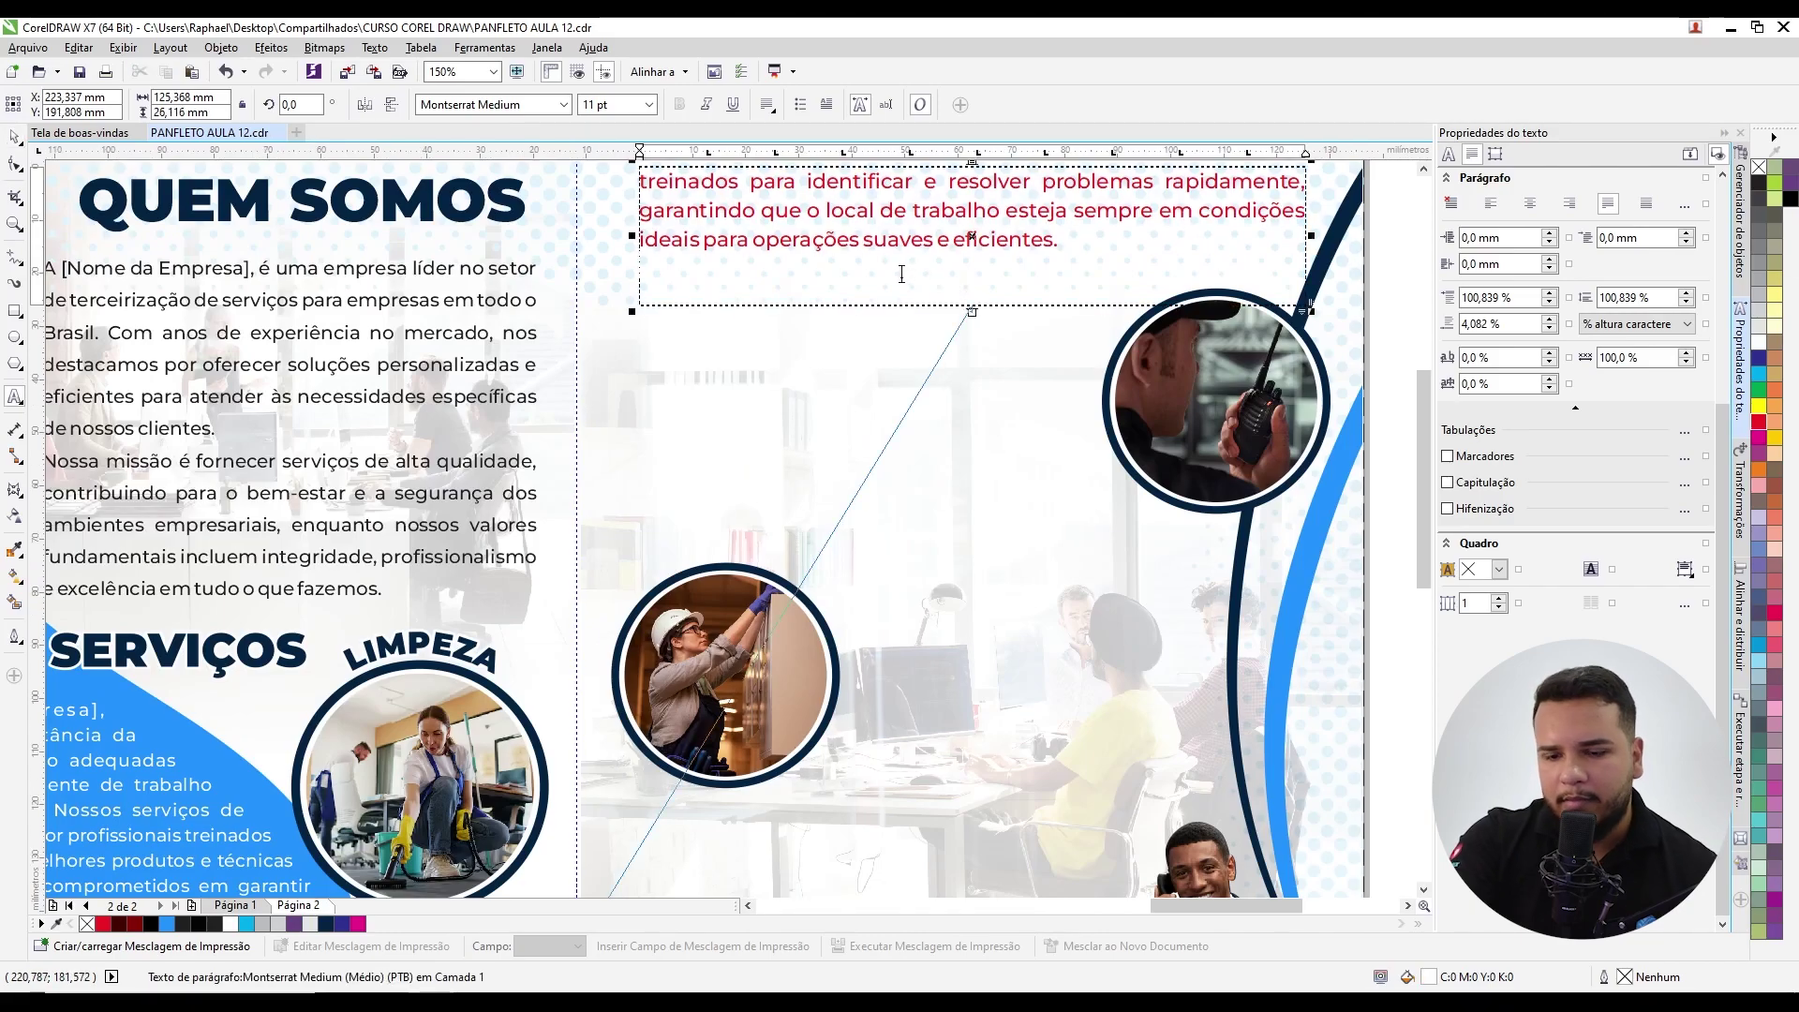
pyautogui.click(911, 278)
pyautogui.moveTo(970, 311); pyautogui.dragTo(972, 279)
pyautogui.scroll(-1, 882, 319)
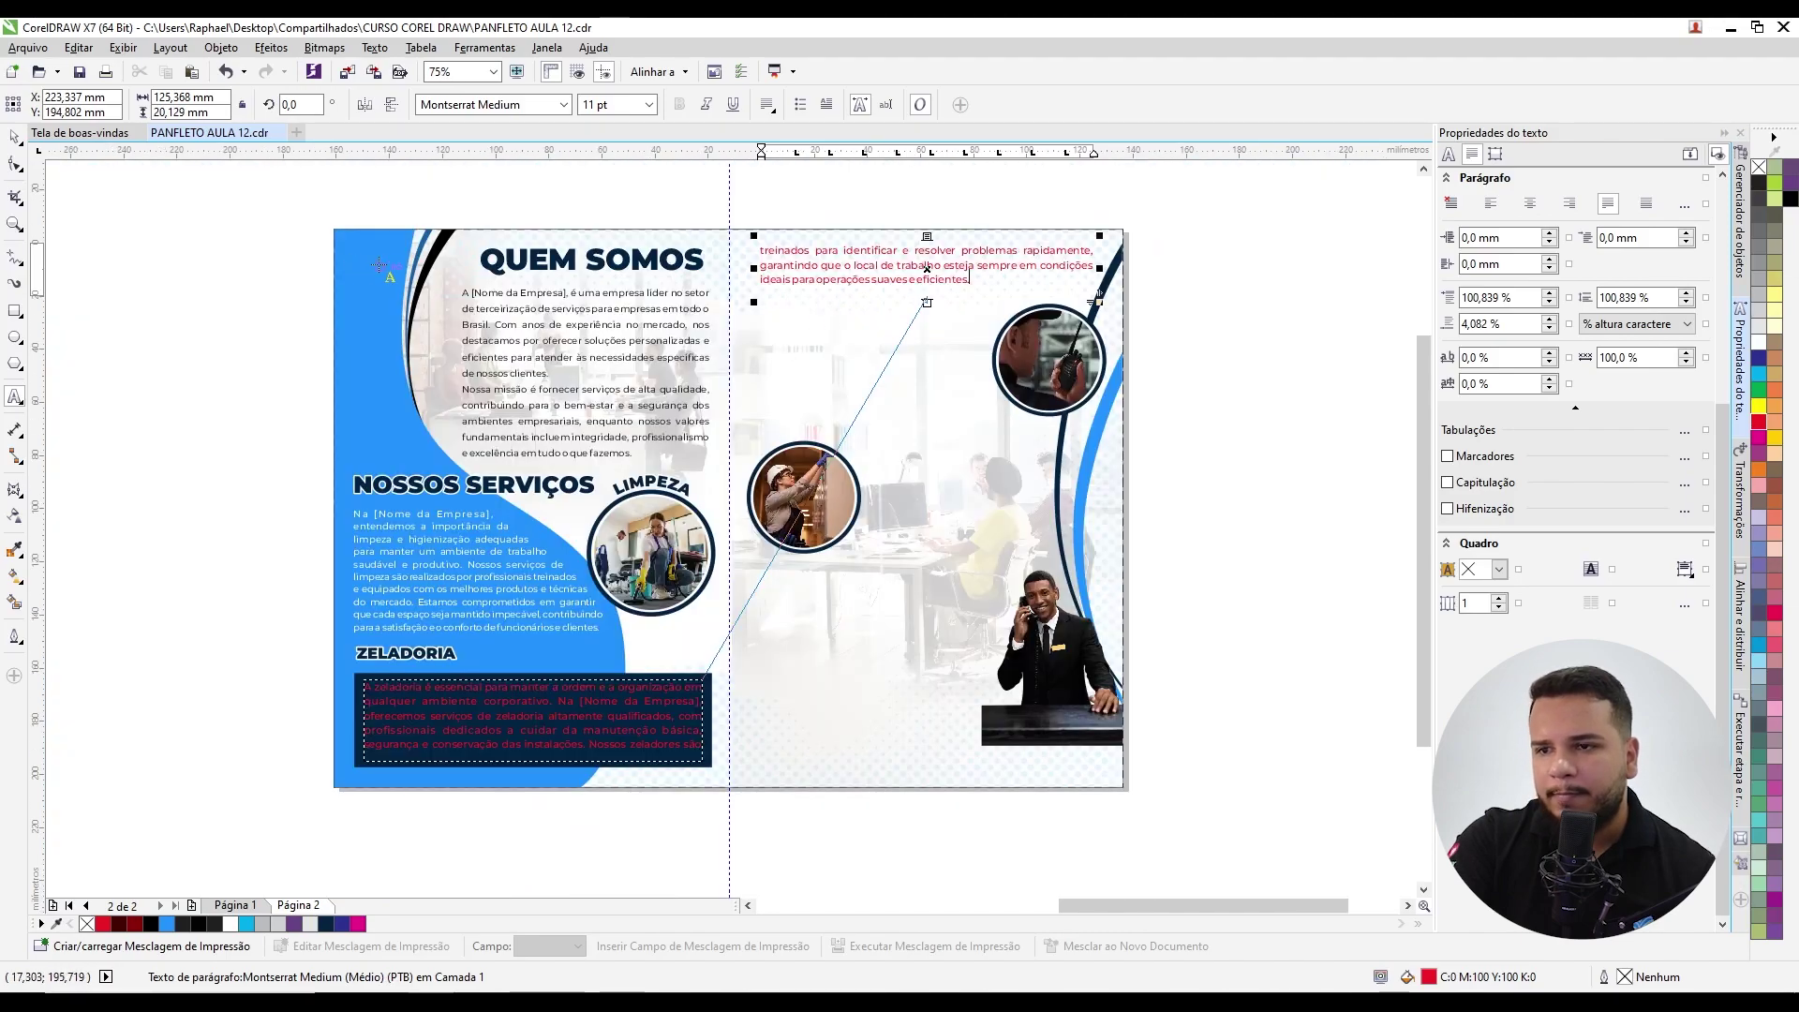
# Step: Move the upper-right text frame down about 4.5 mm, away from the page's top edge
pyautogui.click(14, 137)
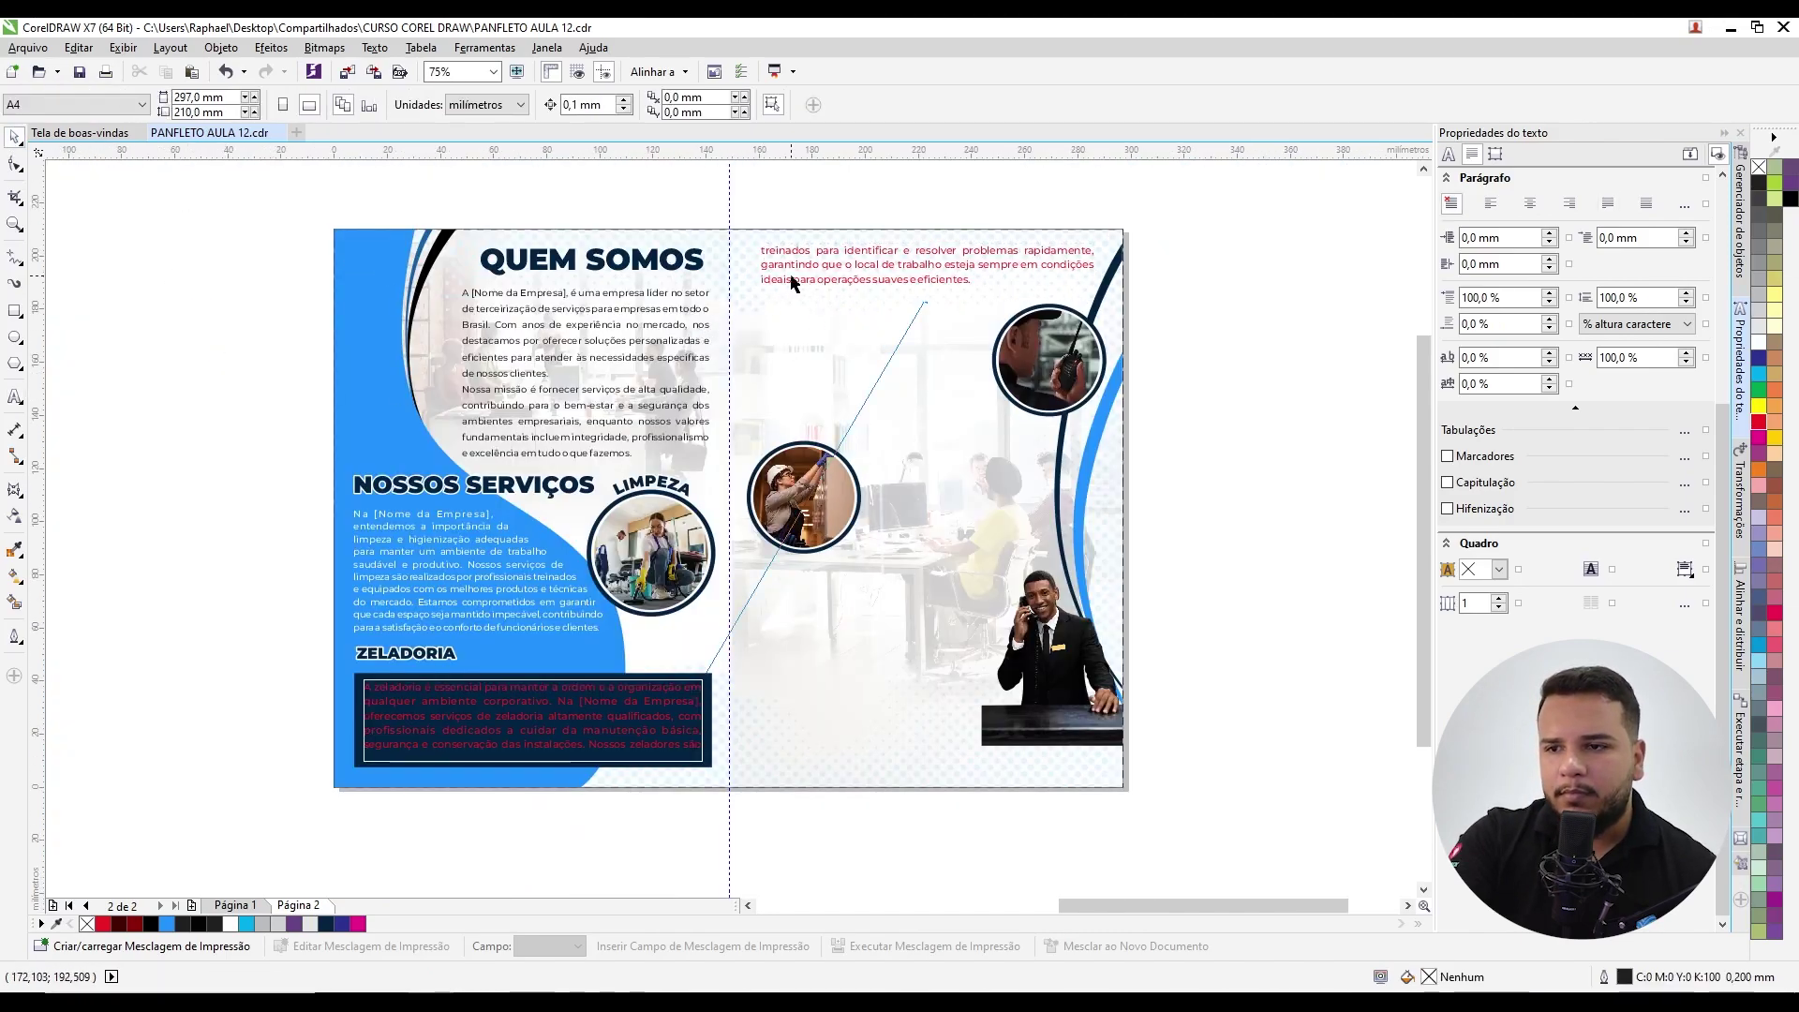
pyautogui.scroll(1, 794, 296)
pyautogui.moveTo(796, 281); pyautogui.dragTo(795, 296)
pyautogui.scroll(-1, 792, 293)
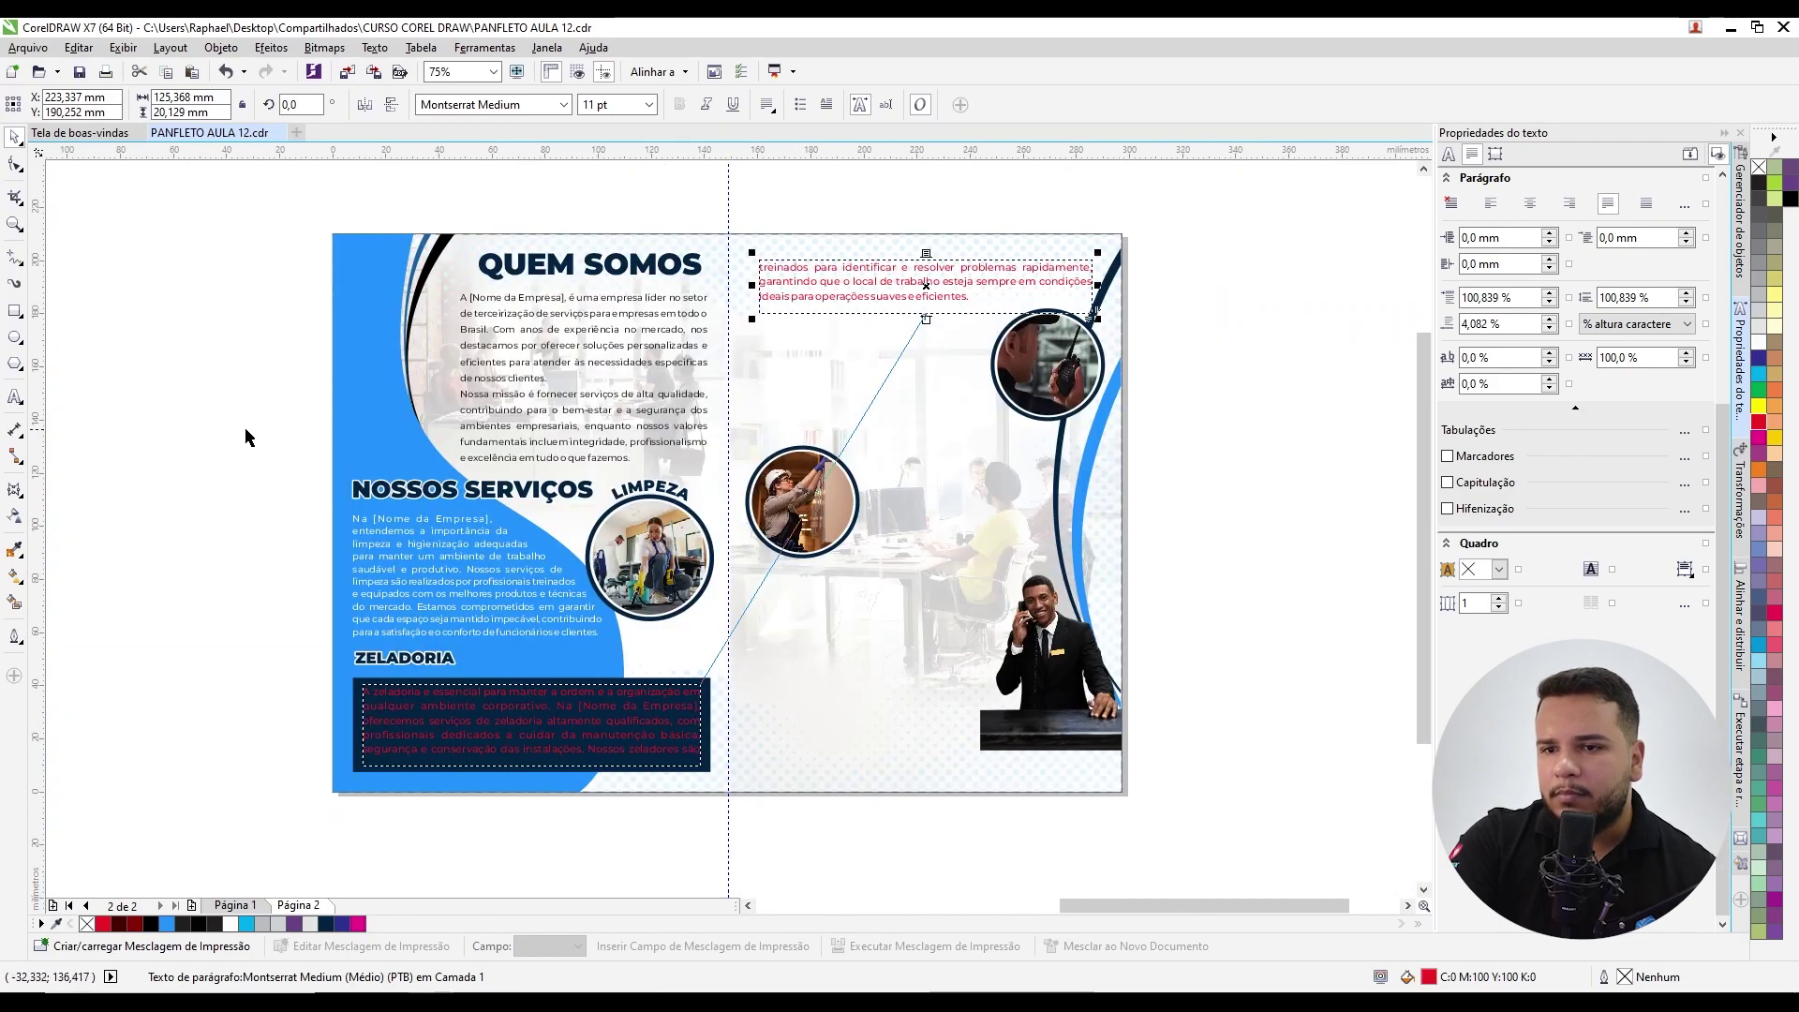
pyautogui.click(245, 434)
# Step: Examine how the red text is split between the navy rectangle and the upper-right frame
pyautogui.scroll(2, 281, 735)
pyautogui.scroll(-2, 510, 495)
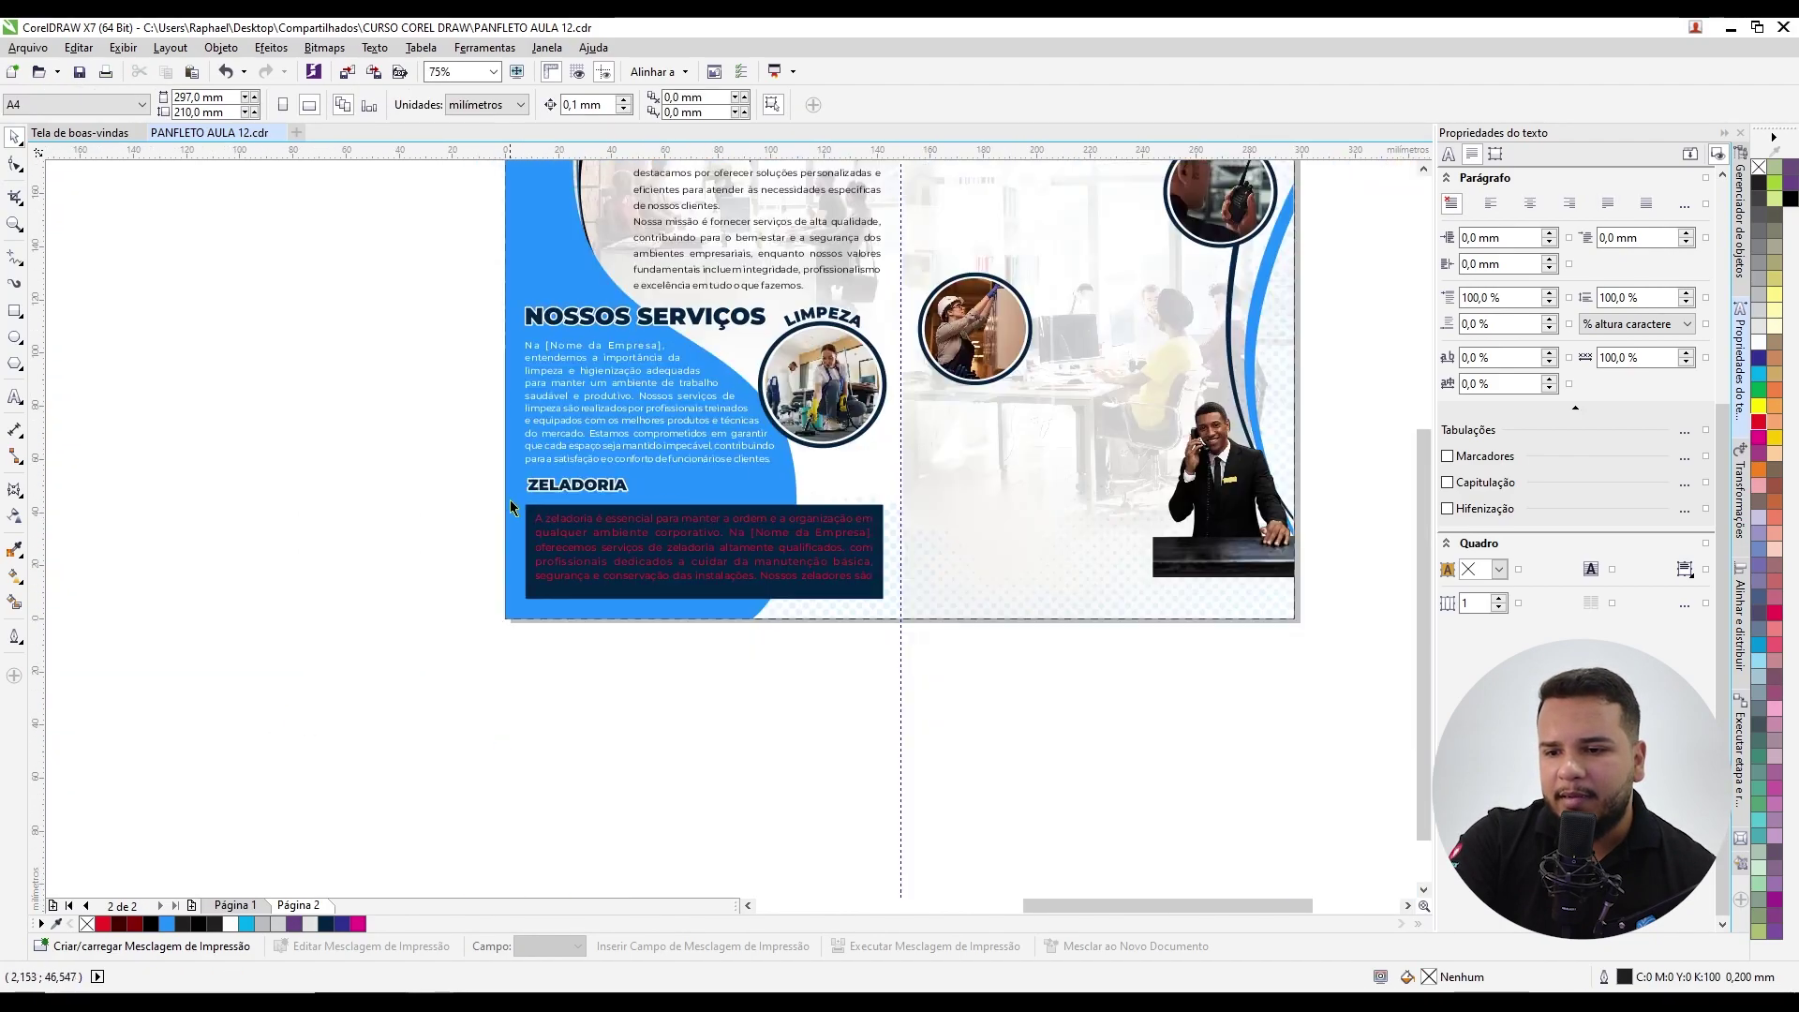
pyautogui.moveTo(736, 566); pyautogui.dragTo(542, 751)
pyautogui.scroll(1, 761, 308)
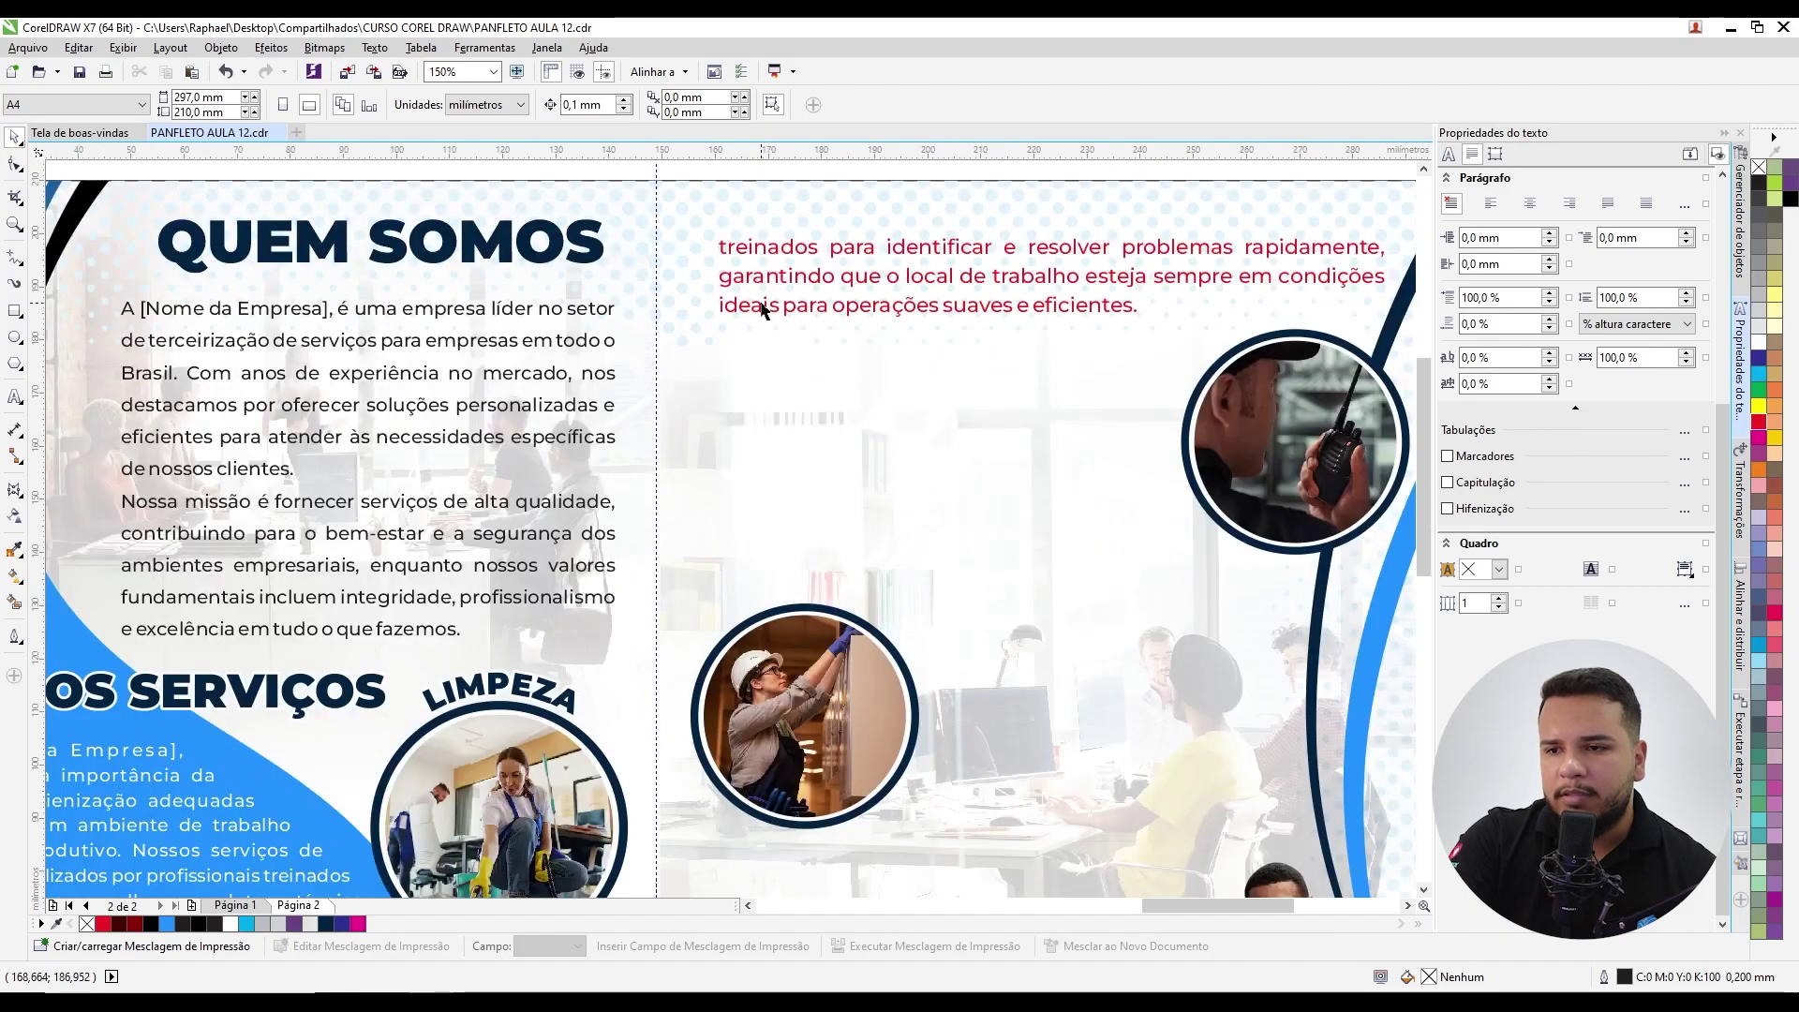
pyautogui.click(761, 308)
pyautogui.scroll(-1, 742, 327)
pyautogui.click(229, 512)
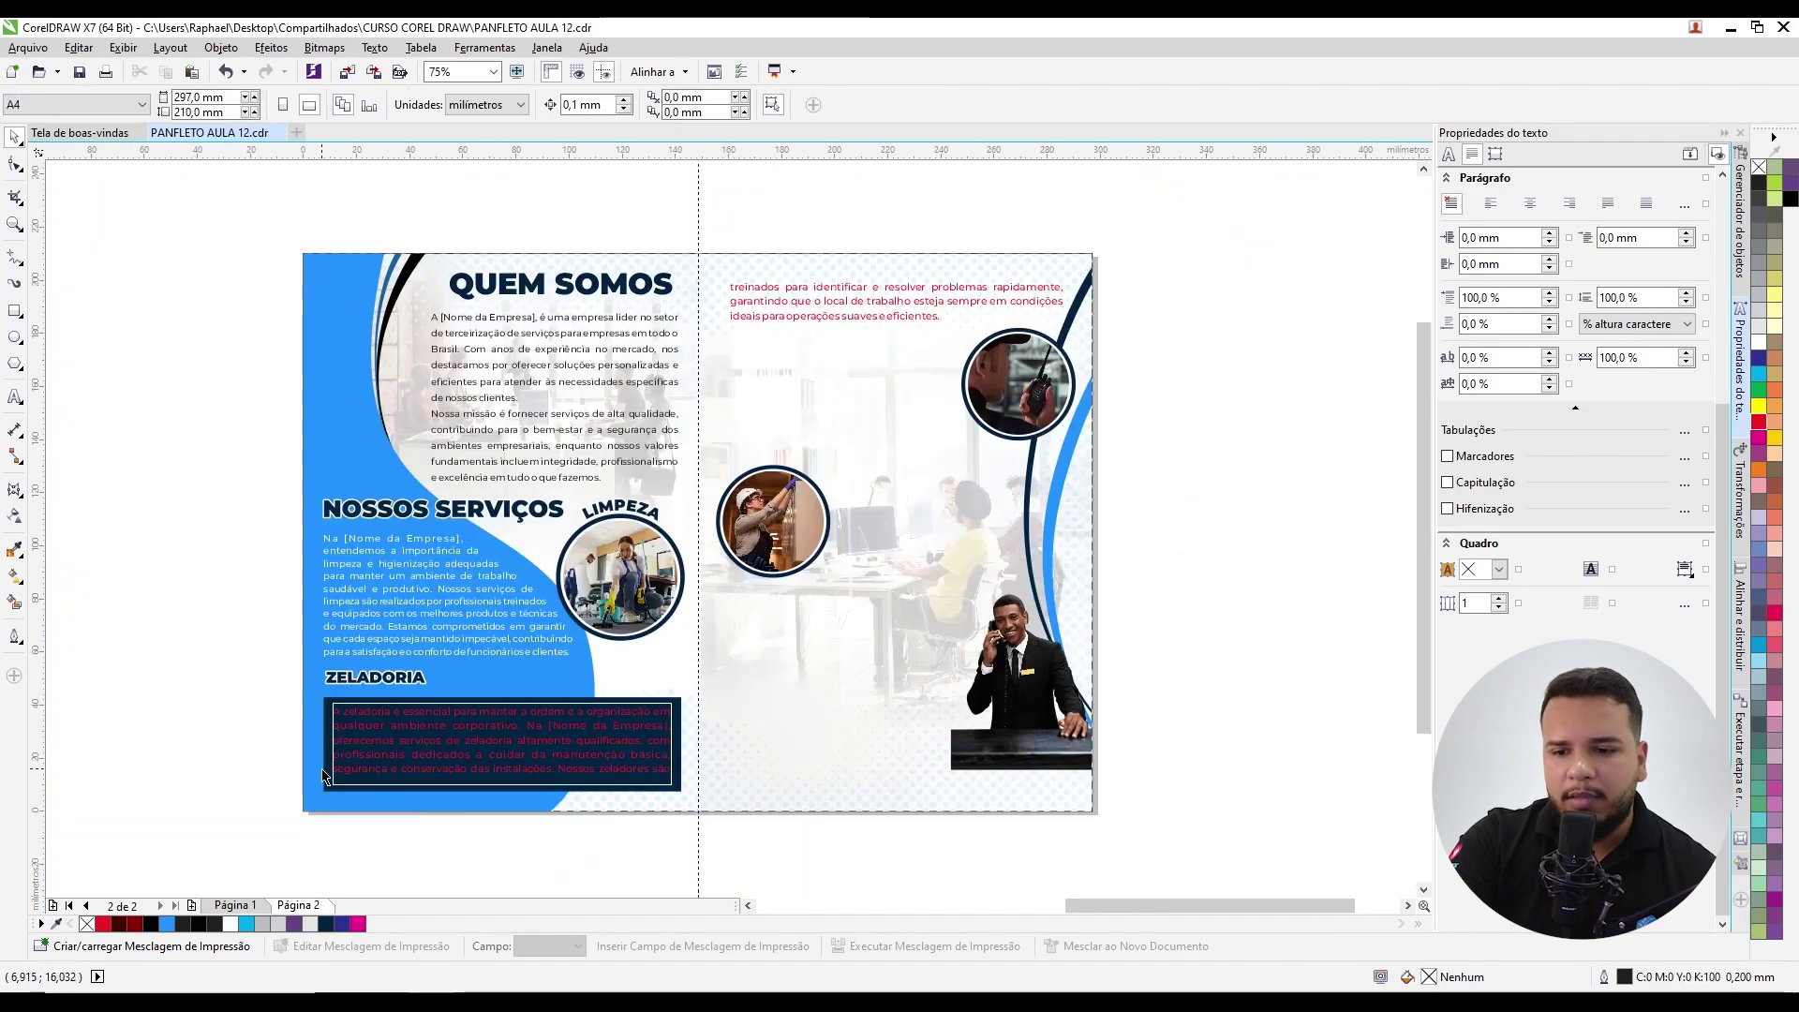
pyautogui.scroll(1, 328, 761)
pyautogui.scroll(-1, 329, 750)
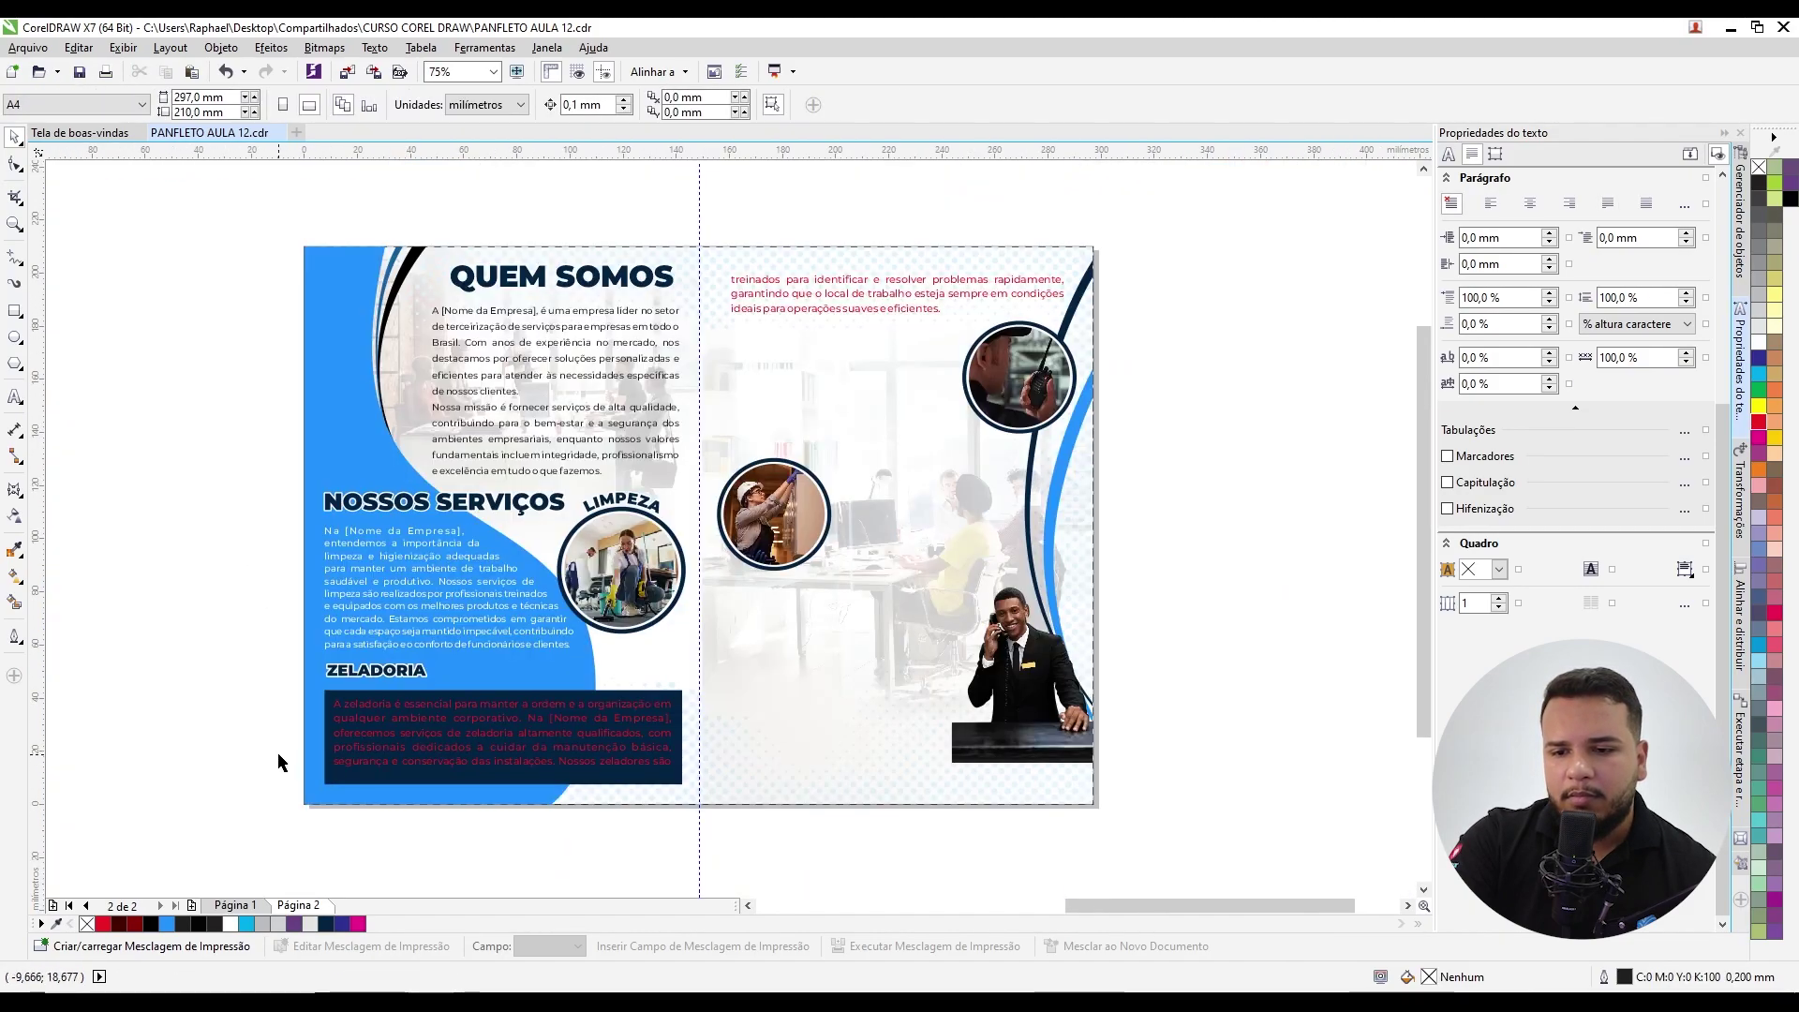
# Step: Recolour the visible ZELADORIA paragraph lines inside the navy rectangle white
pyautogui.doubleClick(409, 711)
pyautogui.scroll(1, 505, 775)
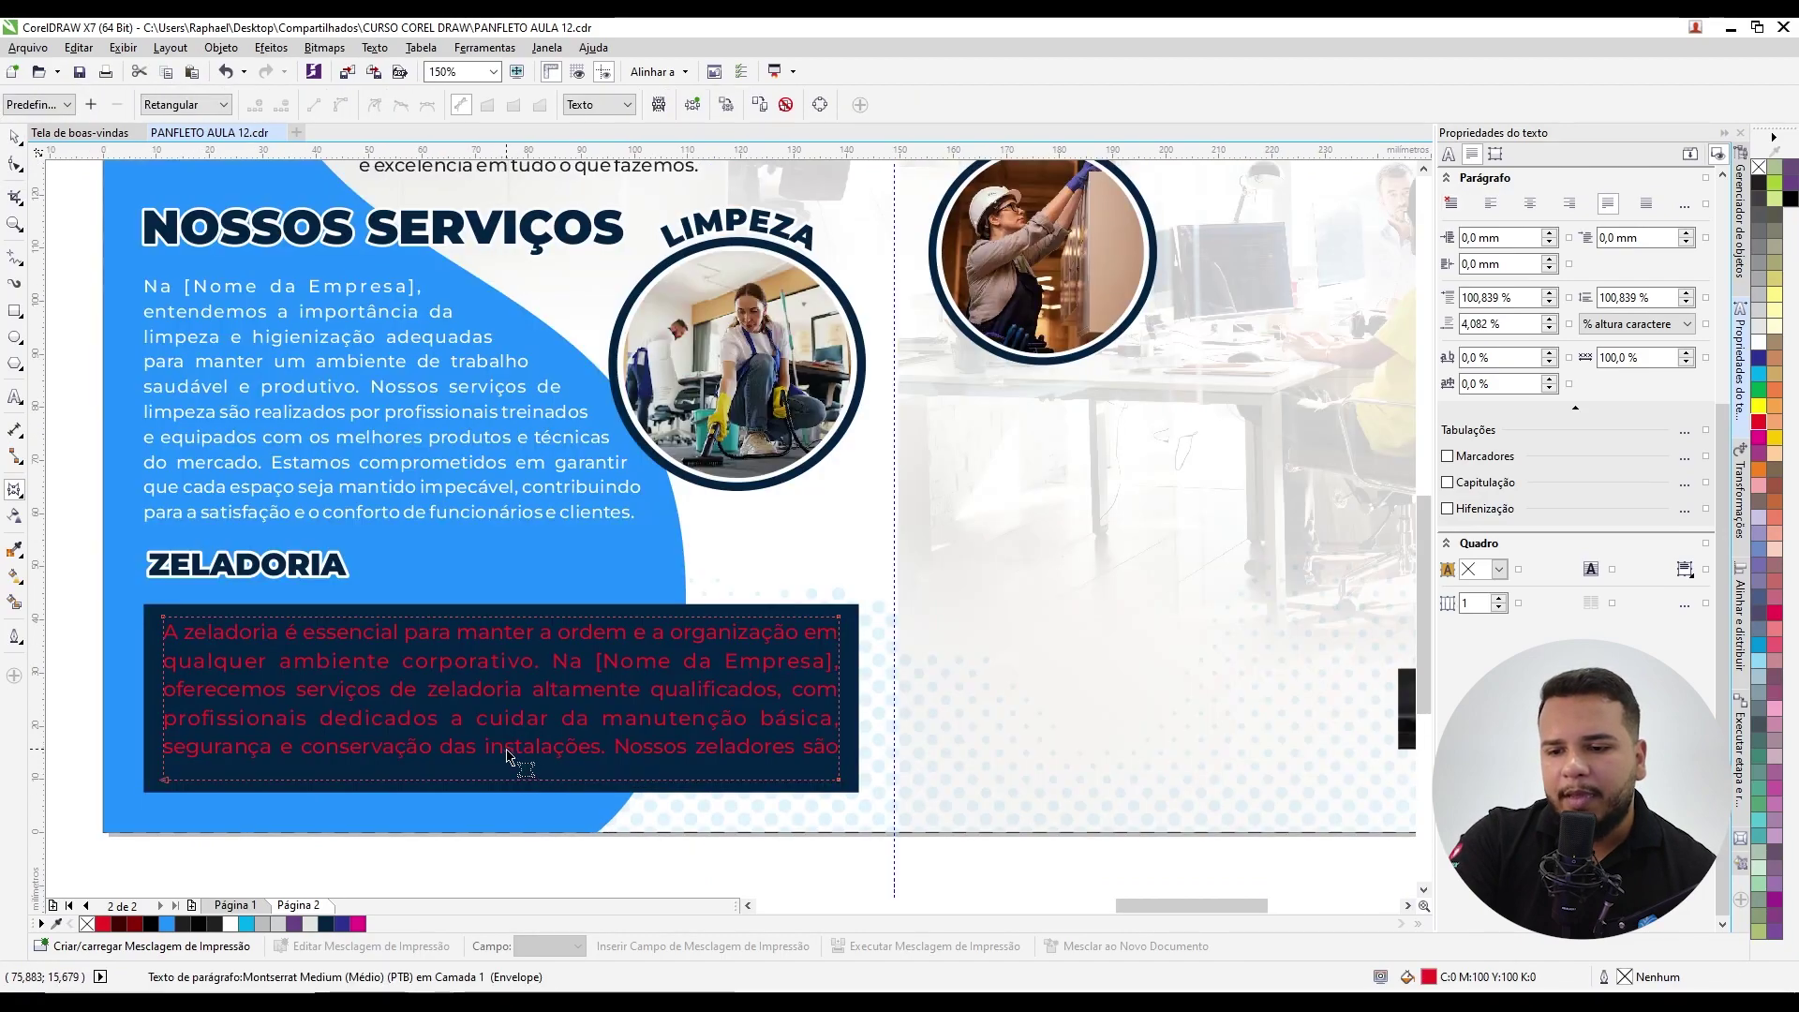
pyautogui.click(16, 398)
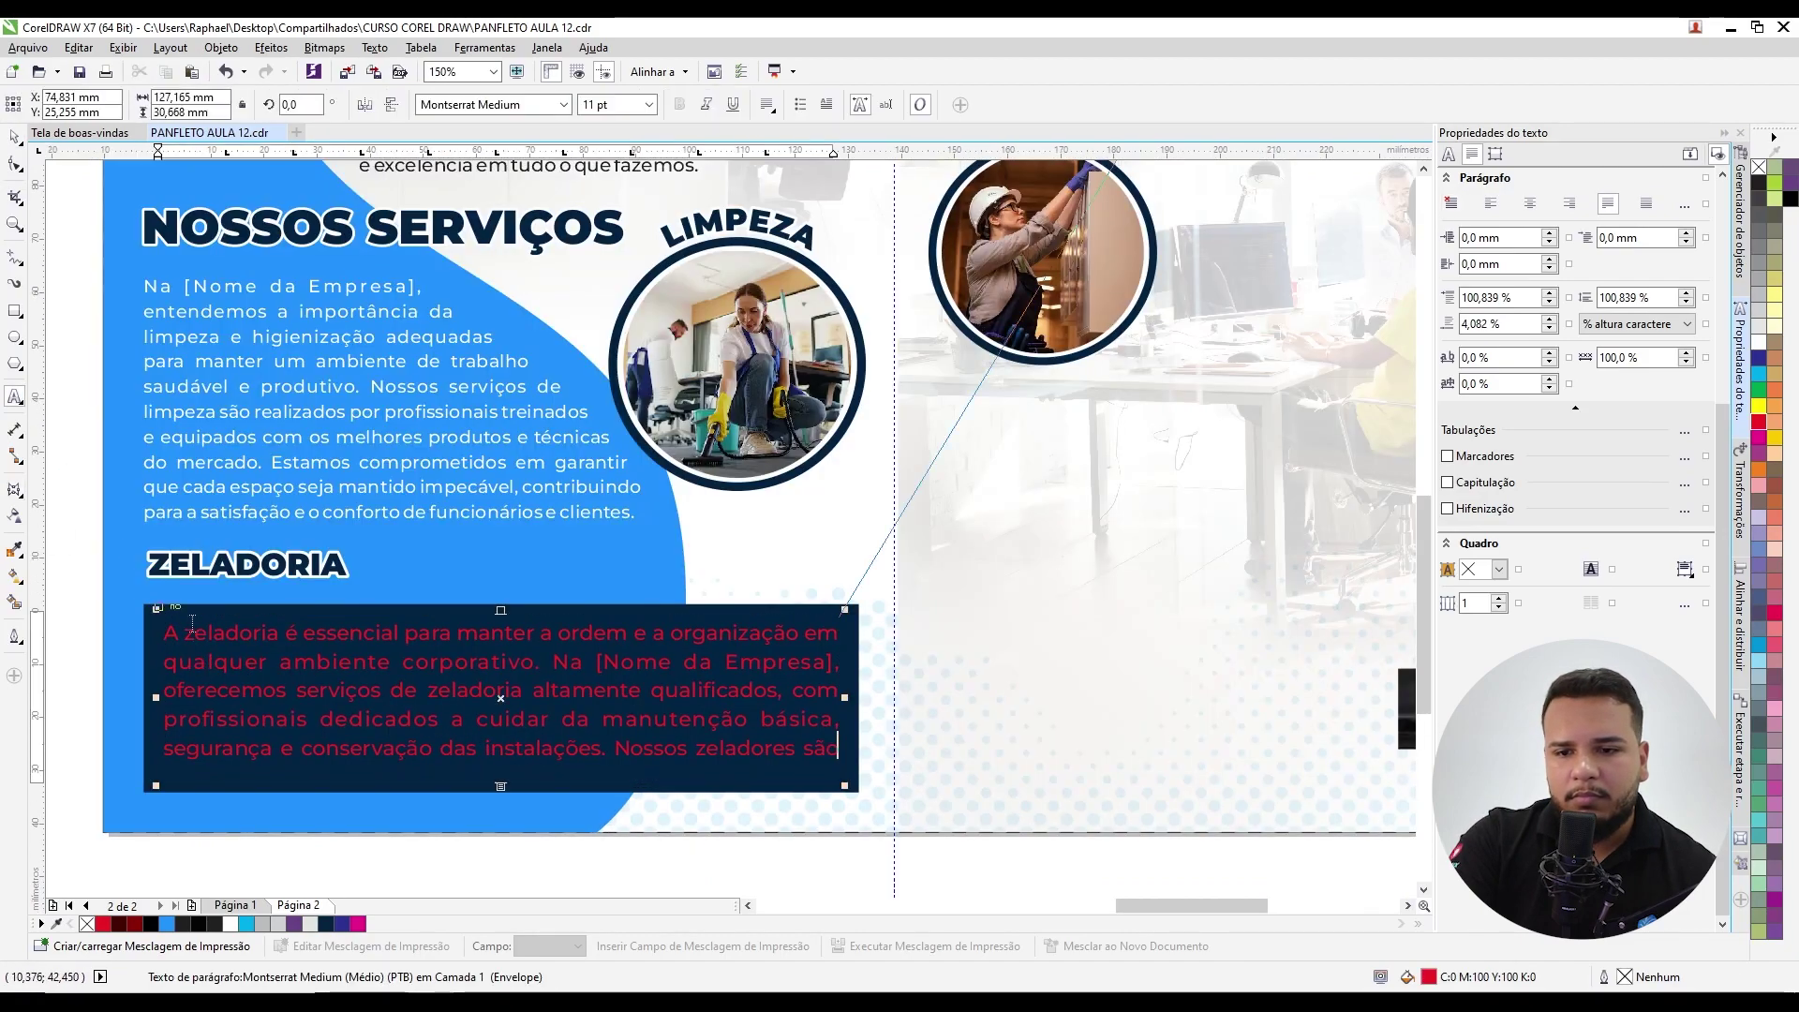
pyautogui.moveTo(167, 637); pyautogui.dragTo(718, 793)
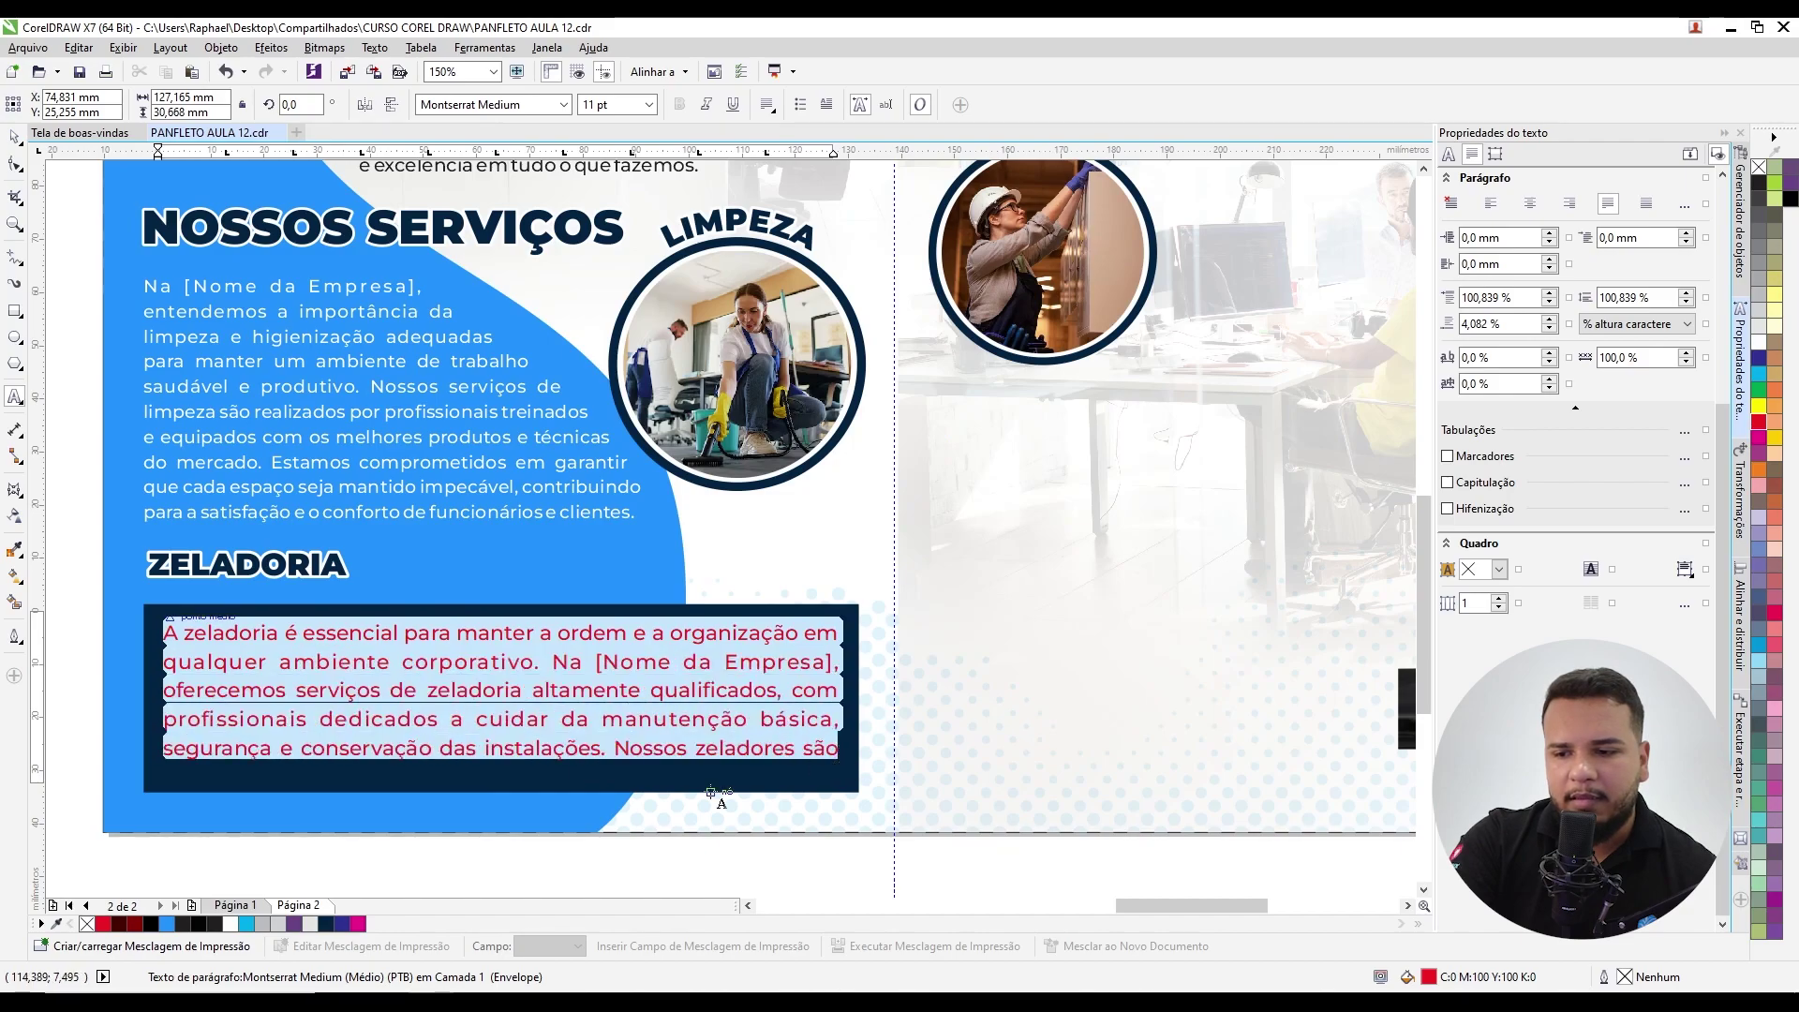
pyautogui.click(1758, 346)
# Step: Recolour the continuation text in the upper-right frame dark navy (C100 M82 Y40 K51)
pyautogui.scroll(-2, 726, 588)
pyautogui.scroll(2, 857, 397)
pyautogui.moveTo(995, 419); pyautogui.dragTo(577, 359)
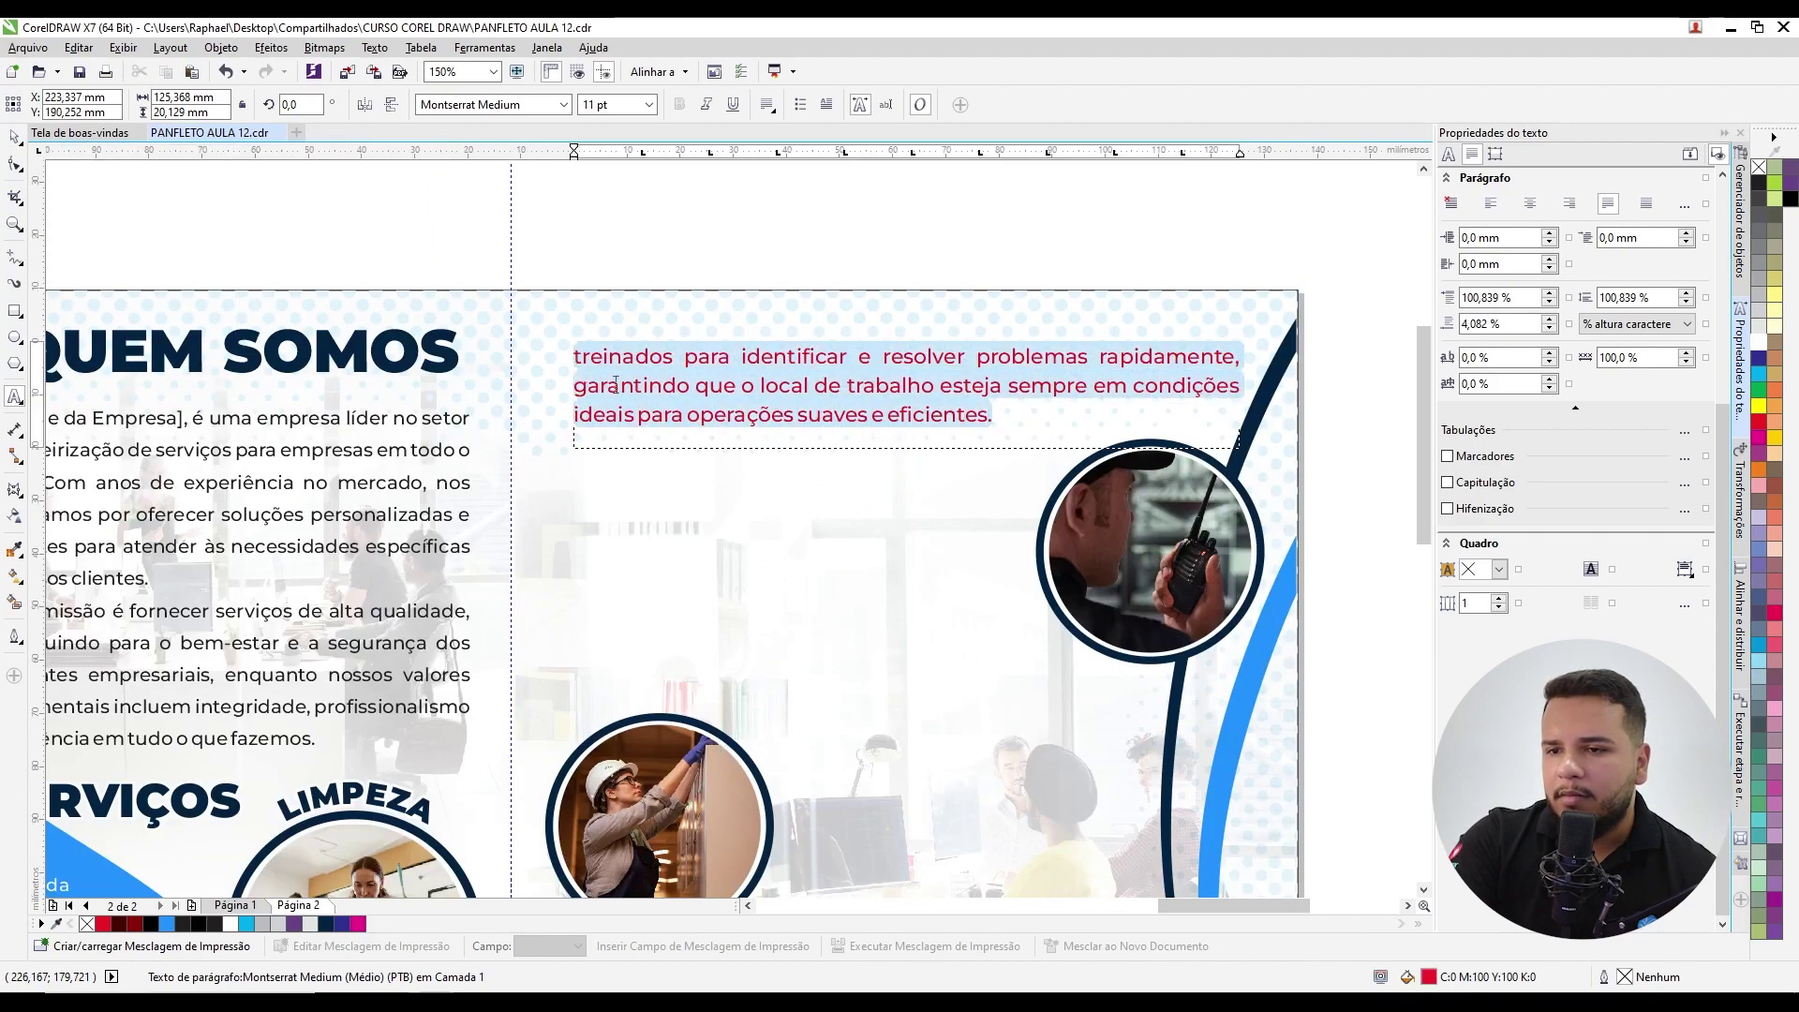
pyautogui.click(325, 923)
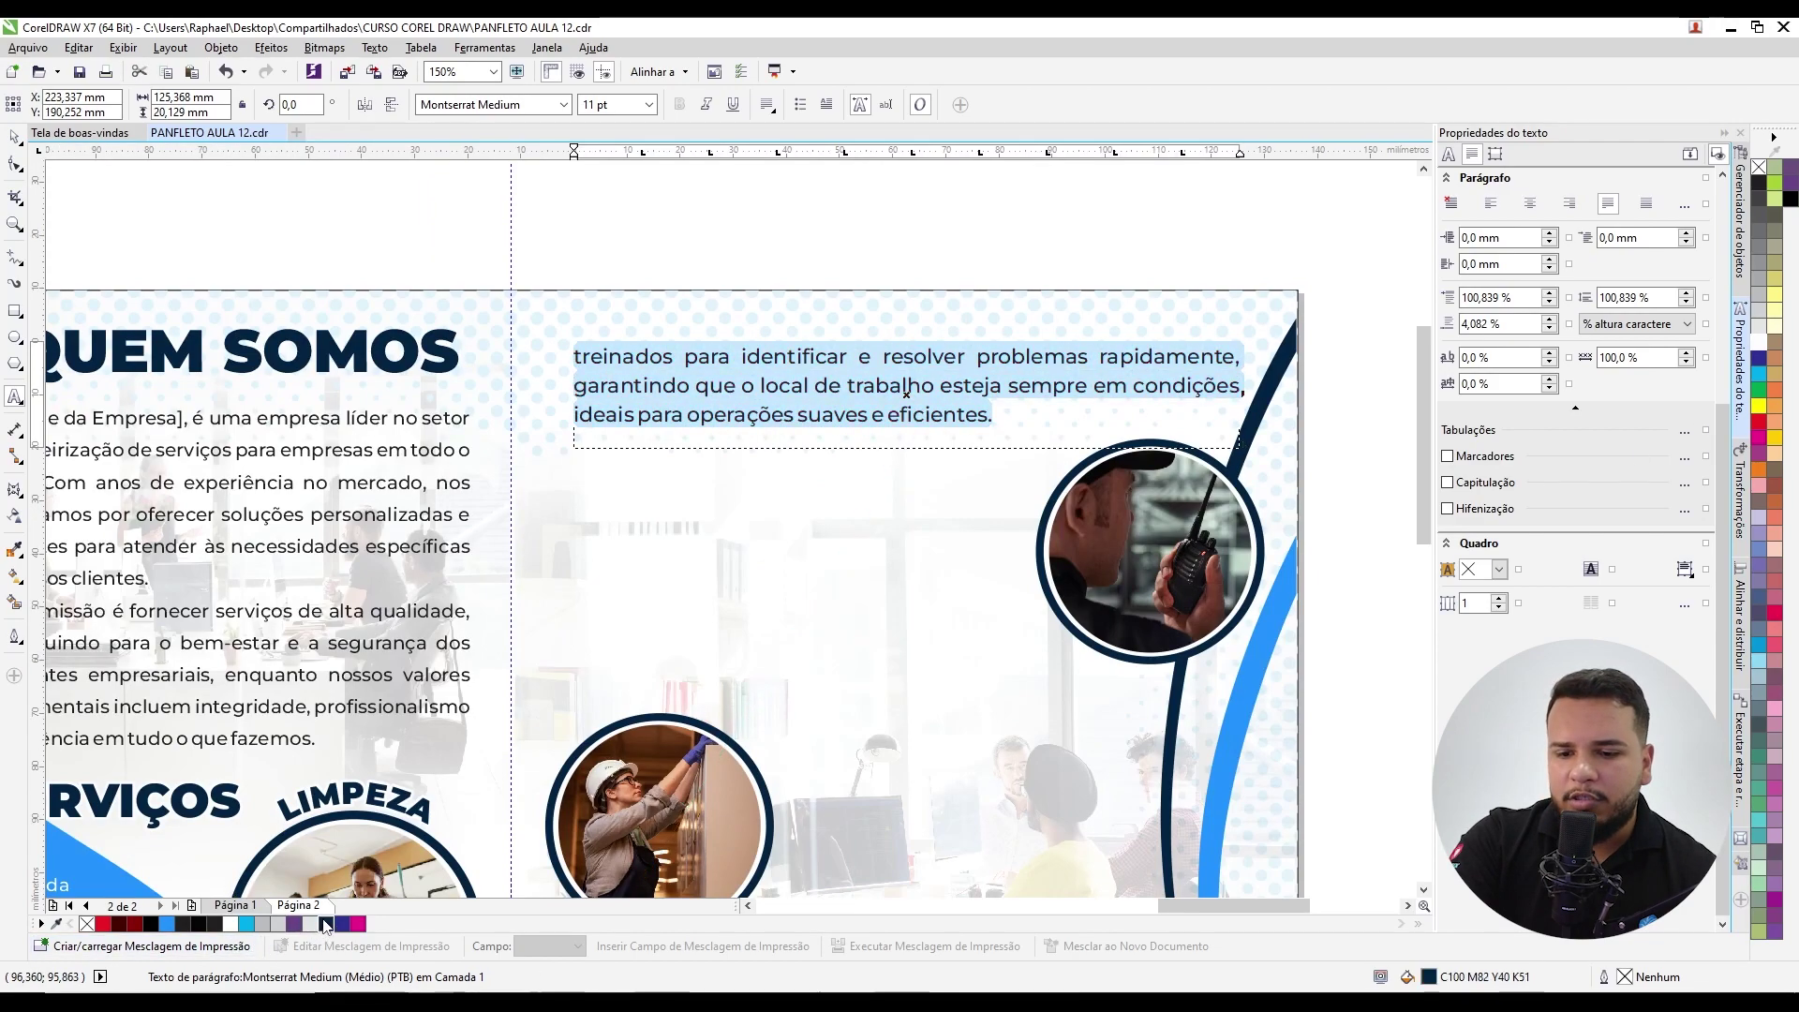
pyautogui.scroll(-2, 899, 410)
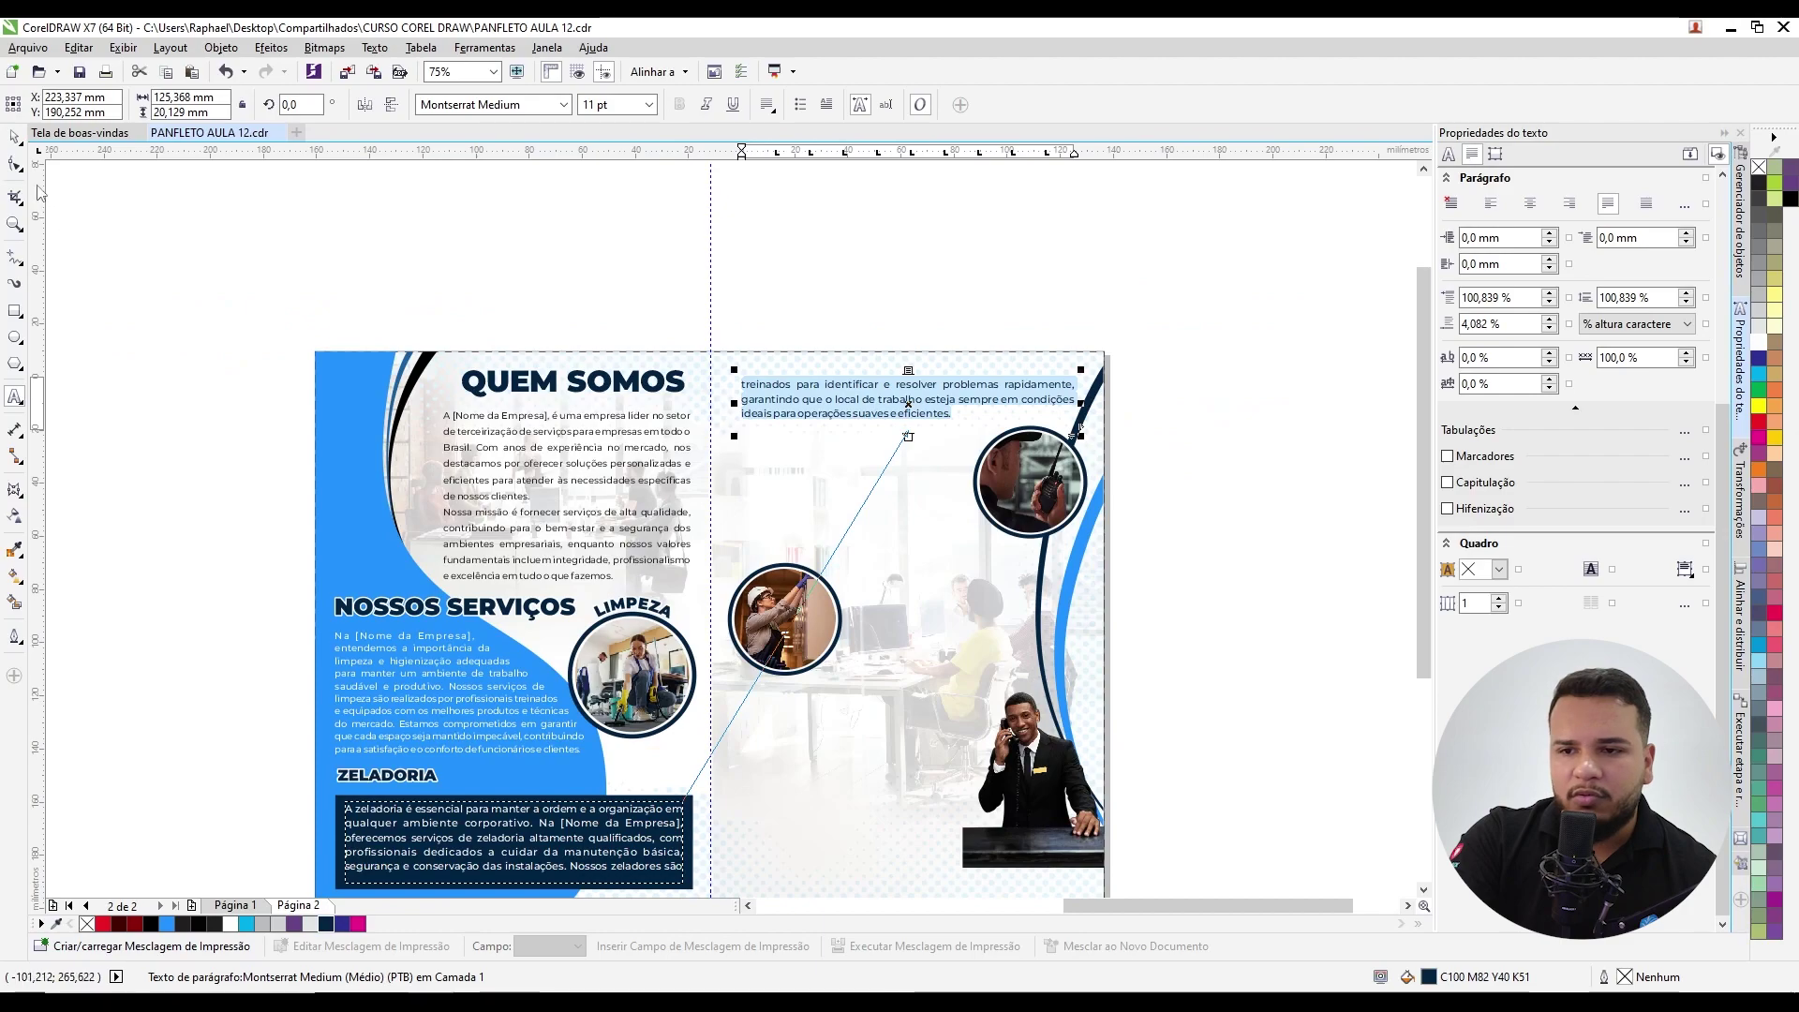
pyautogui.click(16, 140)
pyautogui.click(49, 523)
# Step: Undo the white and dark navy recolouring of the ZELADORIA paragraph in both linked text frames
pyautogui.moveTo(92, 409); pyautogui.dragTo(219, 333)
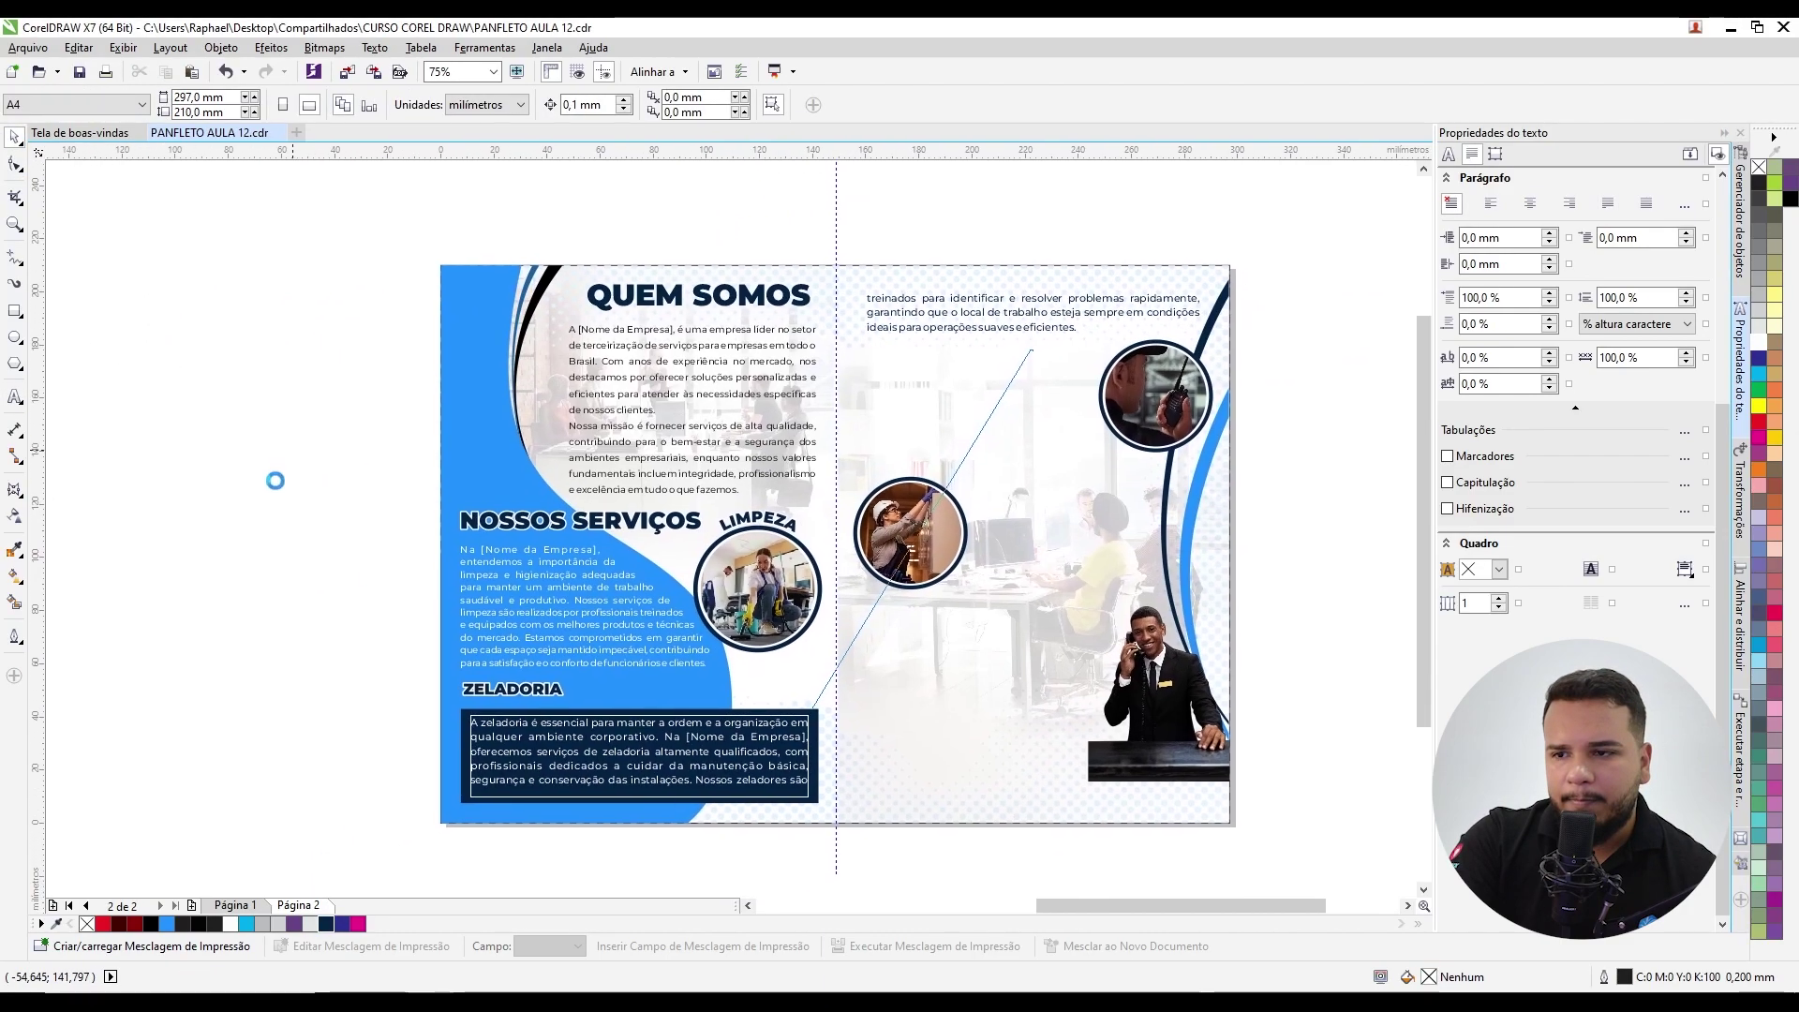
pyautogui.click(709, 689)
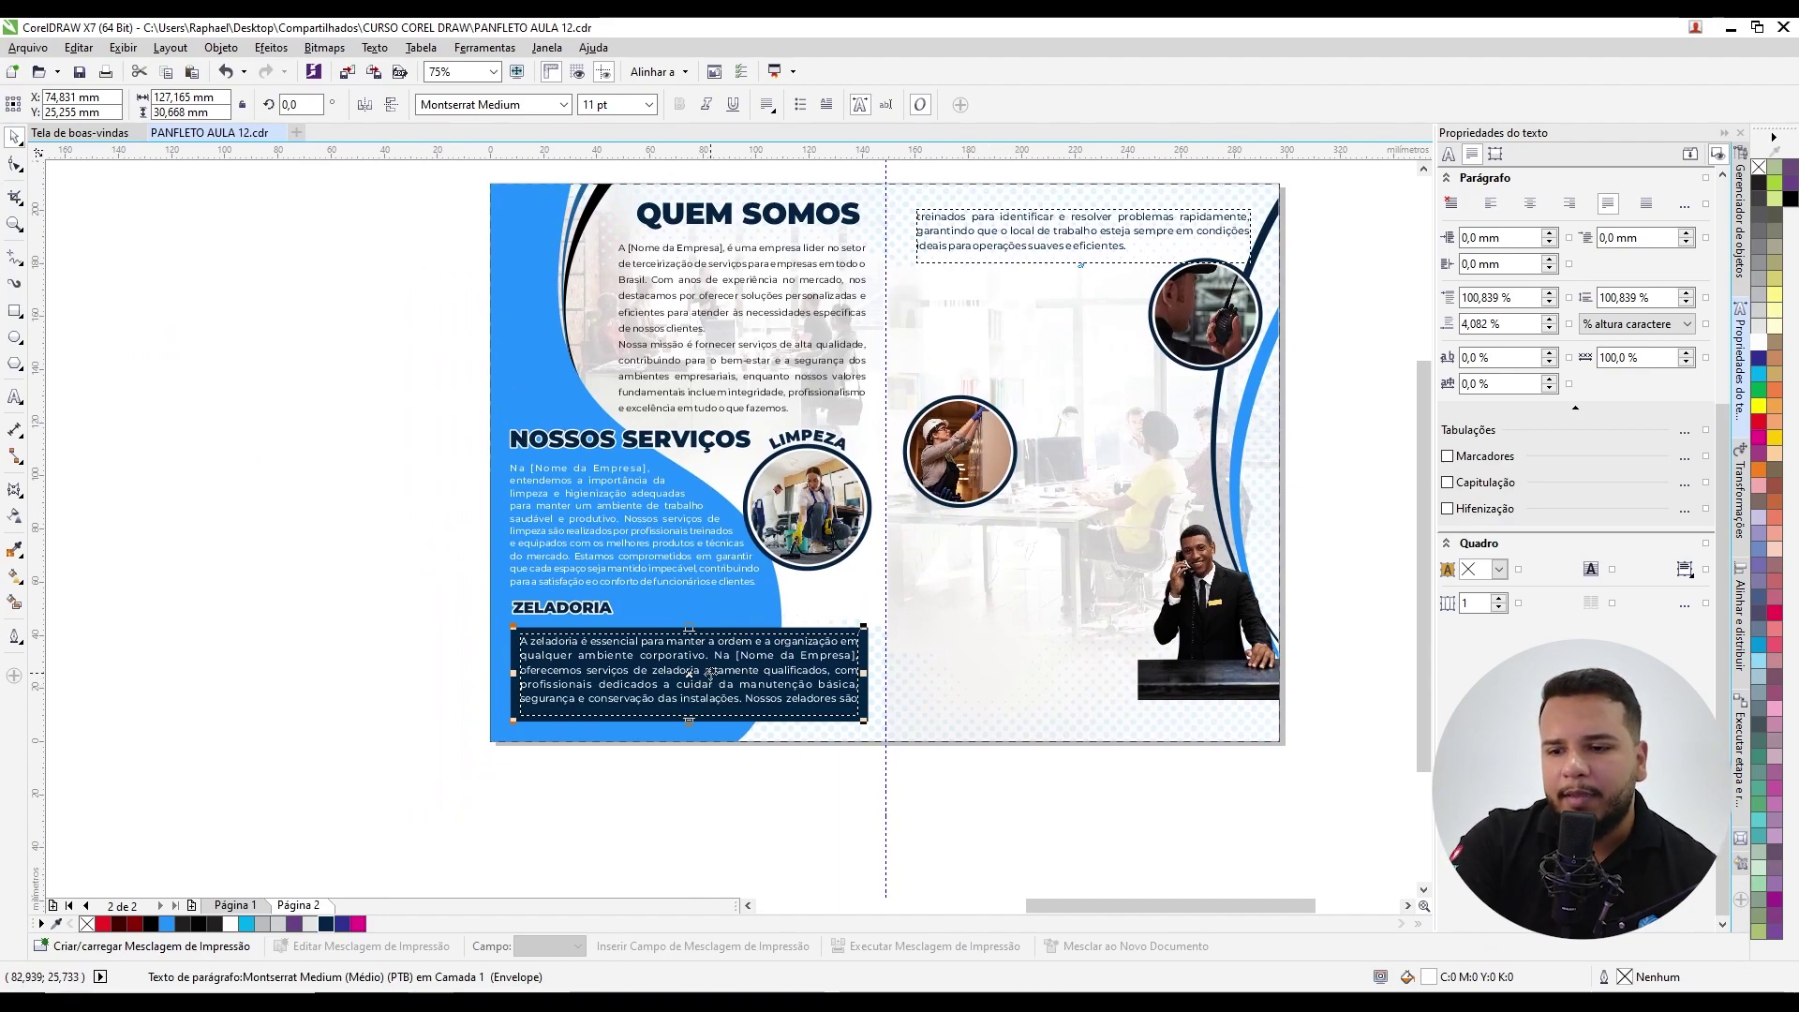
pyautogui.doubleClick(711, 672)
pyautogui.press('space')
pyautogui.click(300, 382)
pyautogui.hotkey('ctrl', 'z')
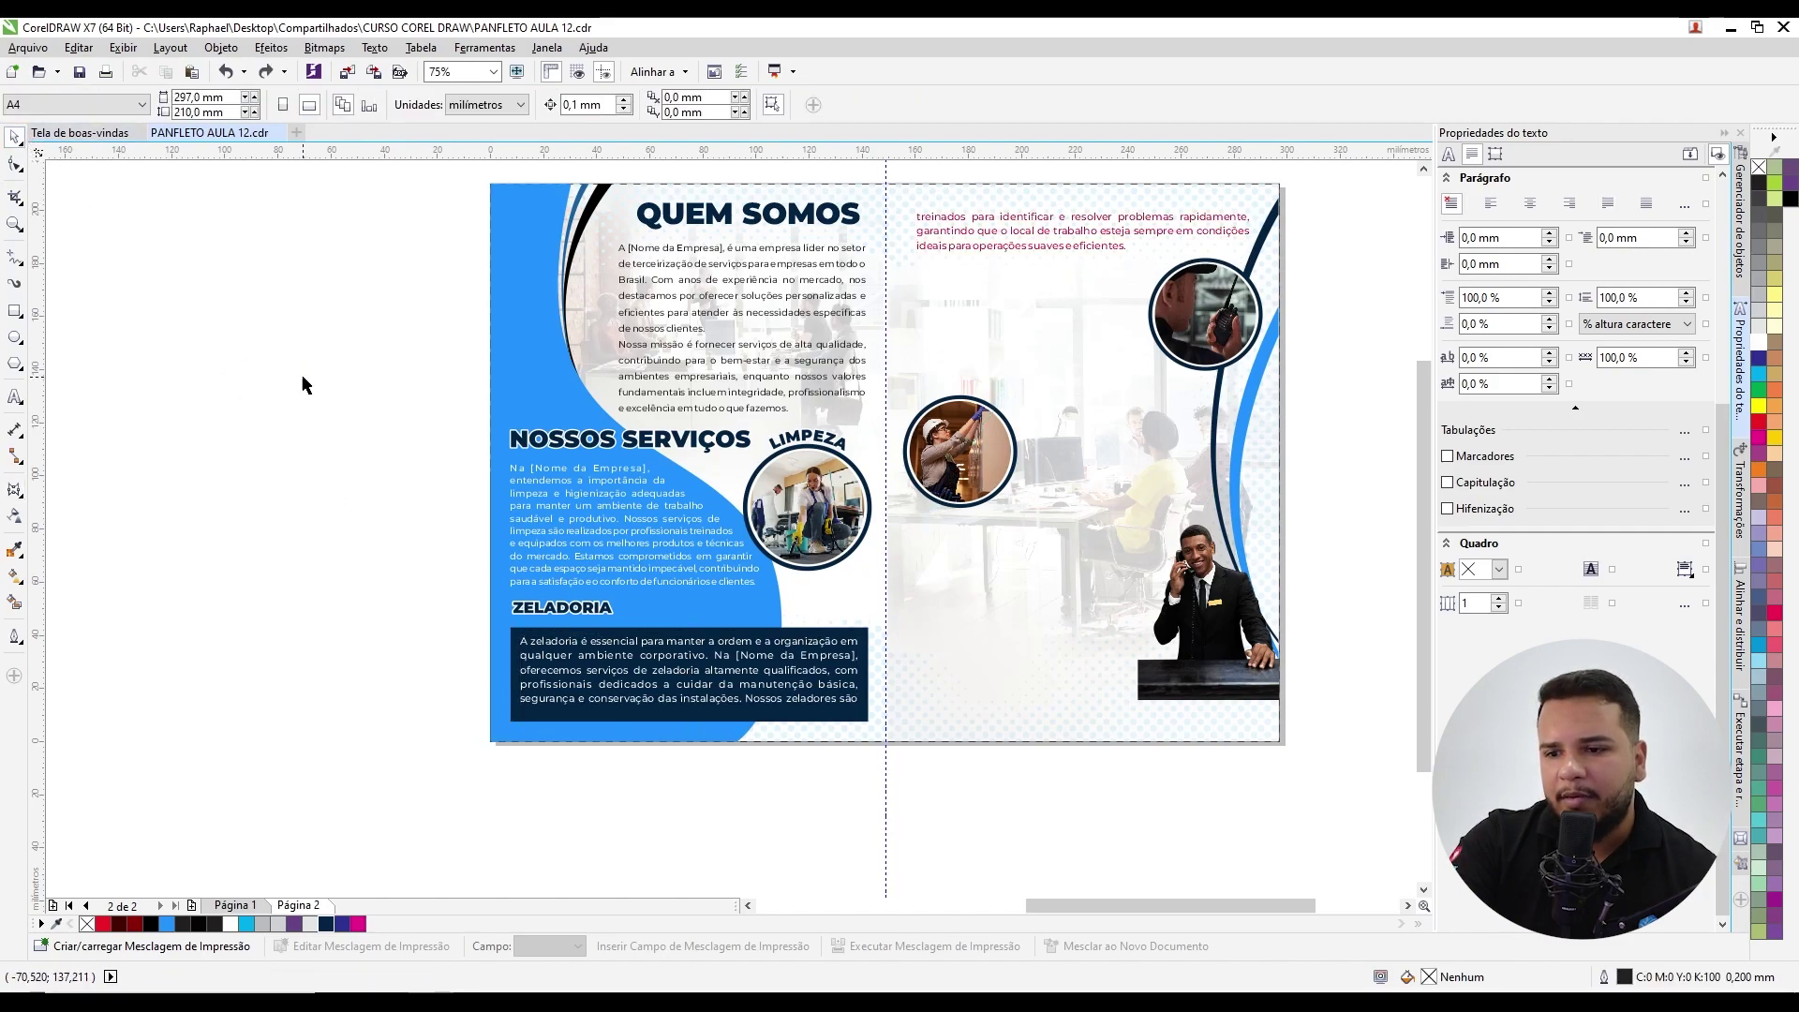
# Step: Delete the sentence from "Na [Nome da Empresa]" through "instalações." in the navy rectangle's paragraph to test the link with the upper-right frame
pyautogui.doubleClick(720, 661)
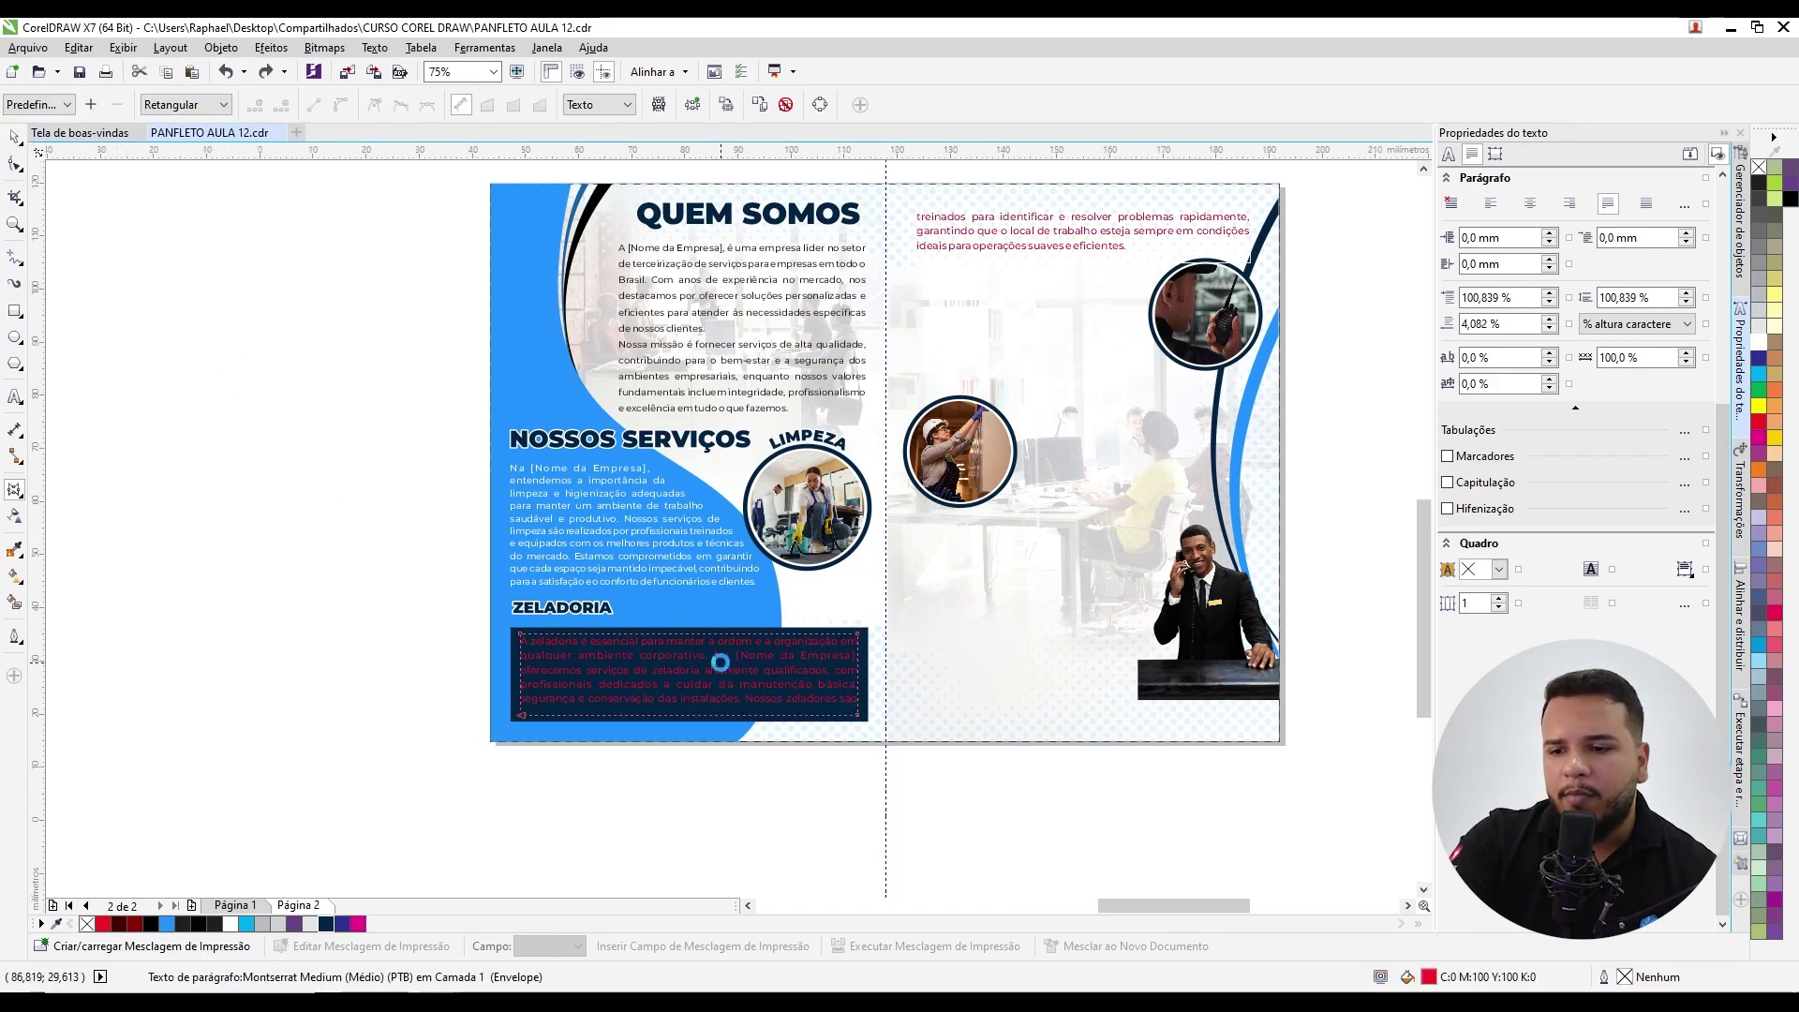
pyautogui.scroll(4, 720, 661)
pyautogui.click(15, 396)
pyautogui.click(500, 634)
pyautogui.click(670, 635)
pyautogui.scroll(-4, 741, 637)
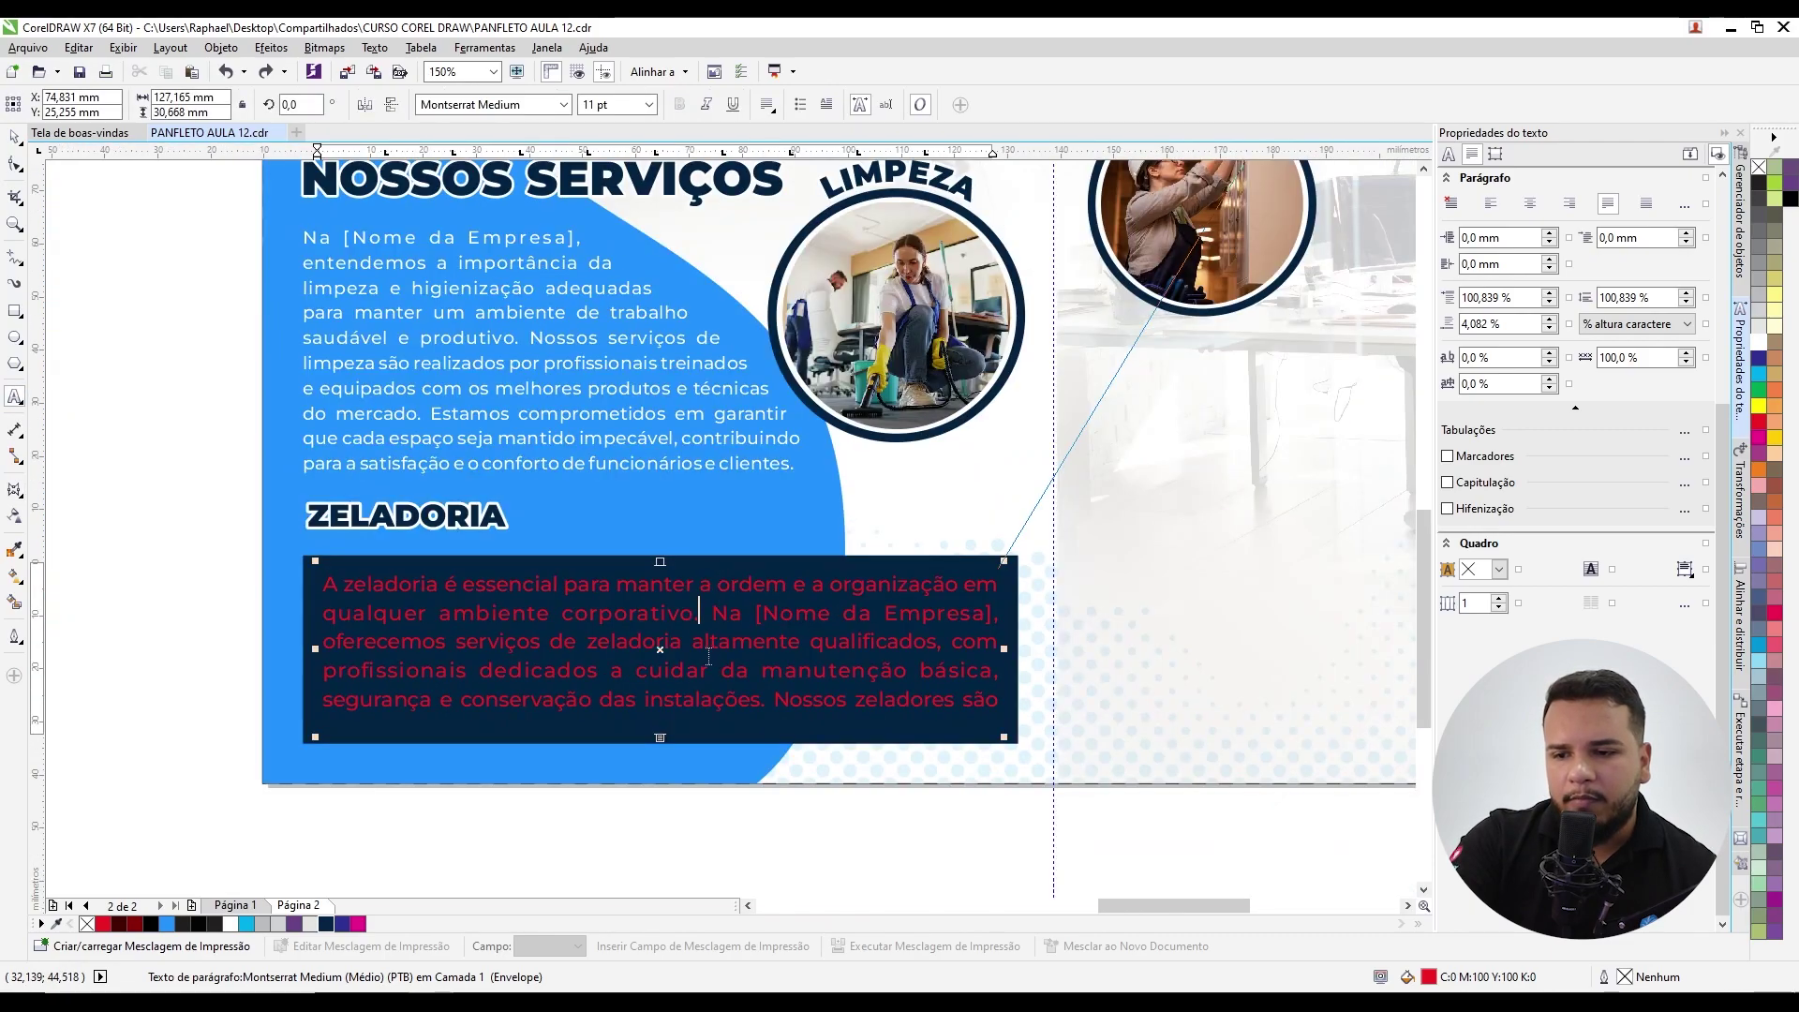
pyautogui.scroll(4, 703, 578)
pyautogui.moveTo(718, 563); pyautogui.dragTo(815, 730)
pyautogui.scroll(-2, 824, 728)
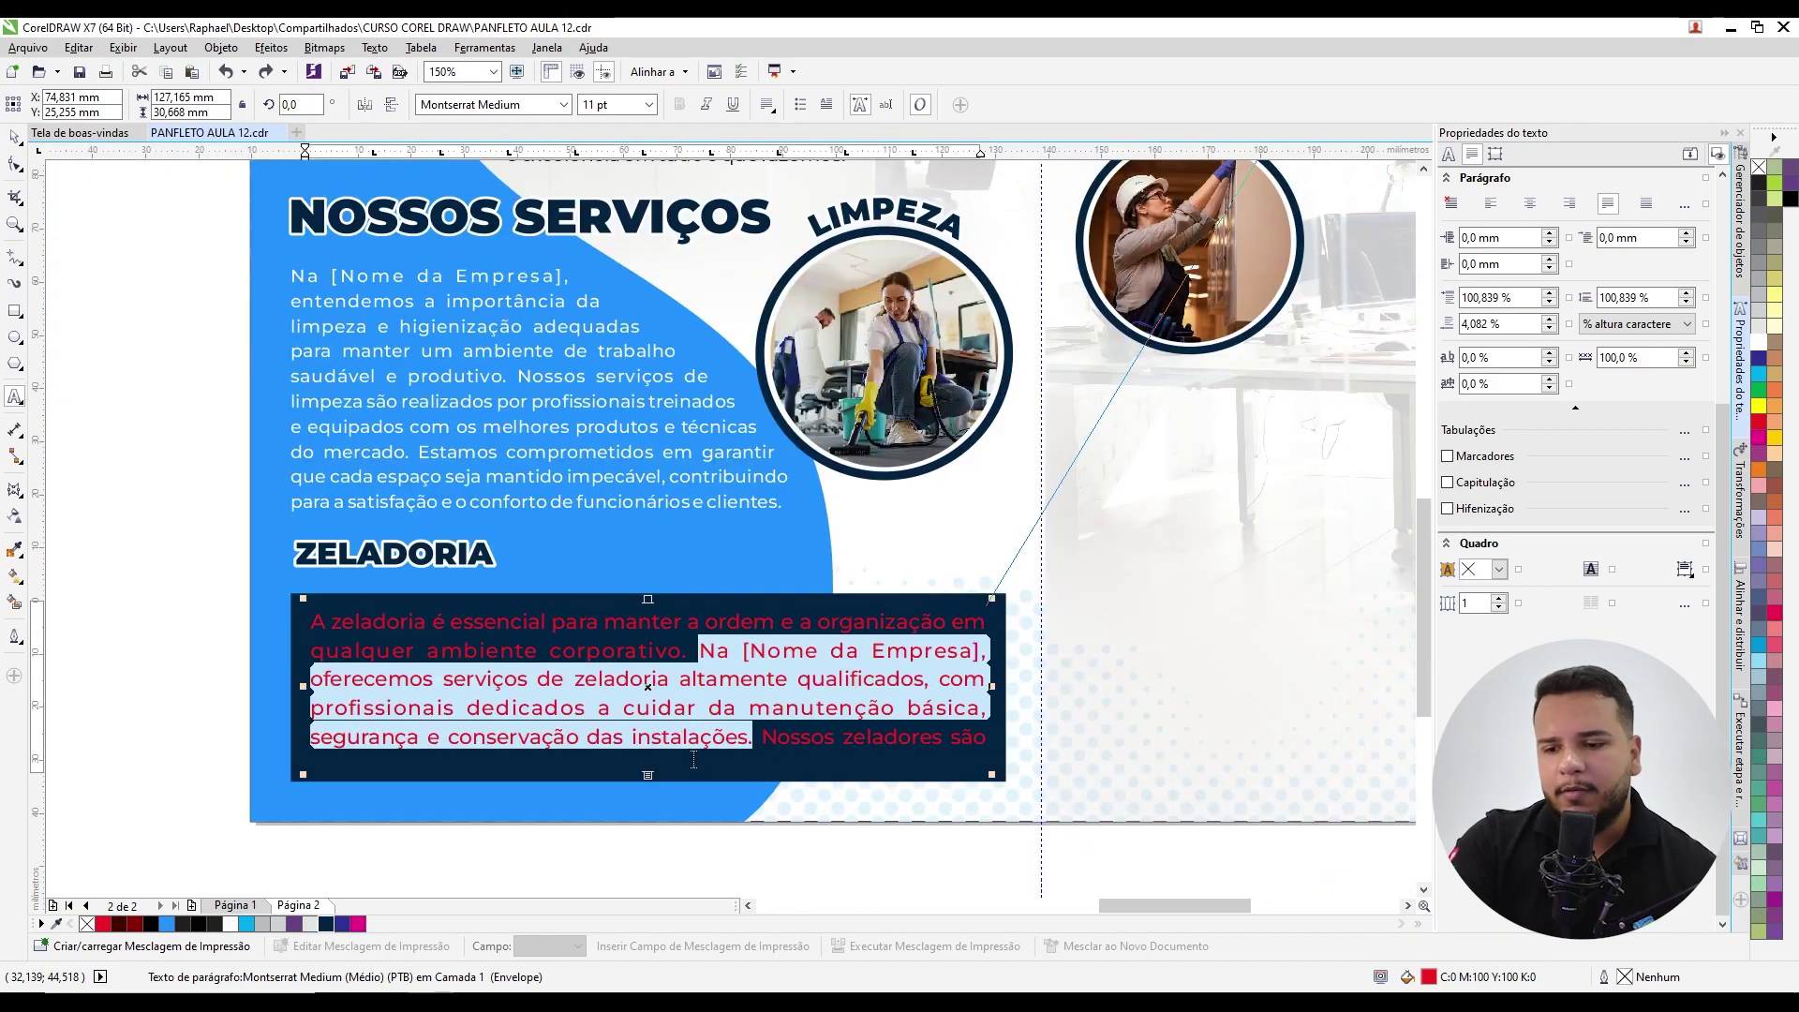
pyautogui.scroll(-2, 694, 759)
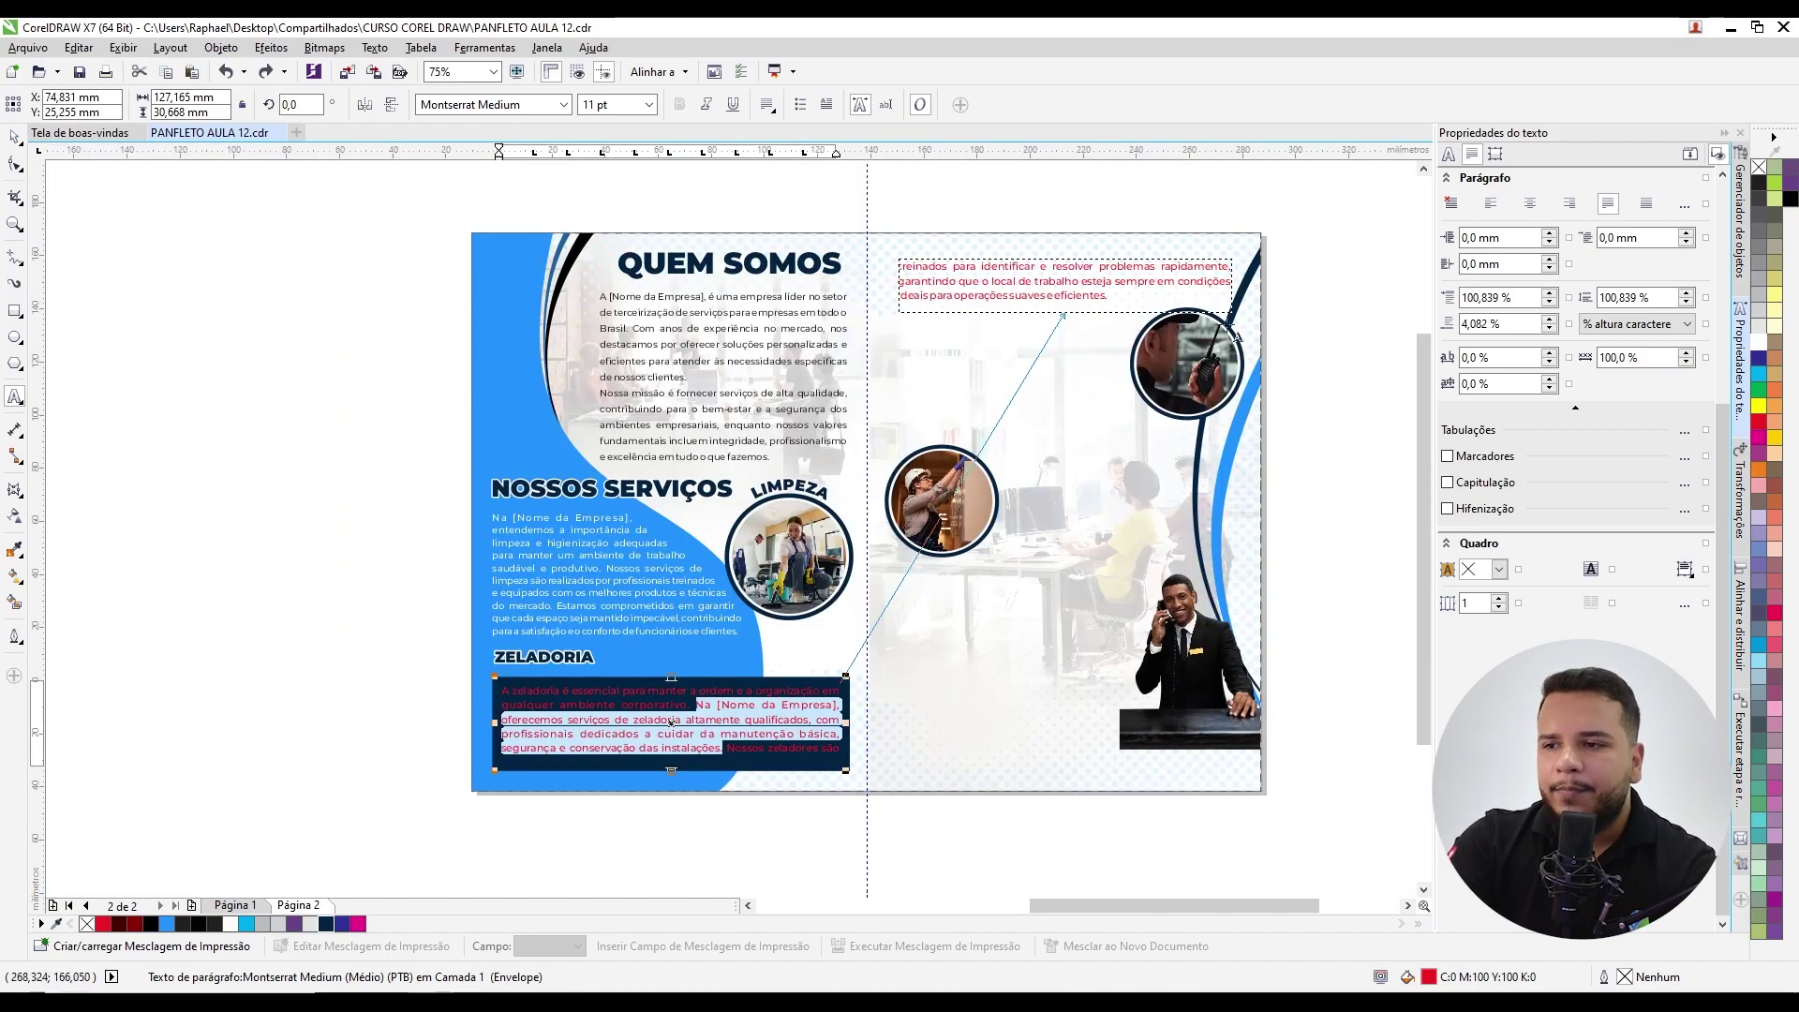
pyautogui.press('Delete')
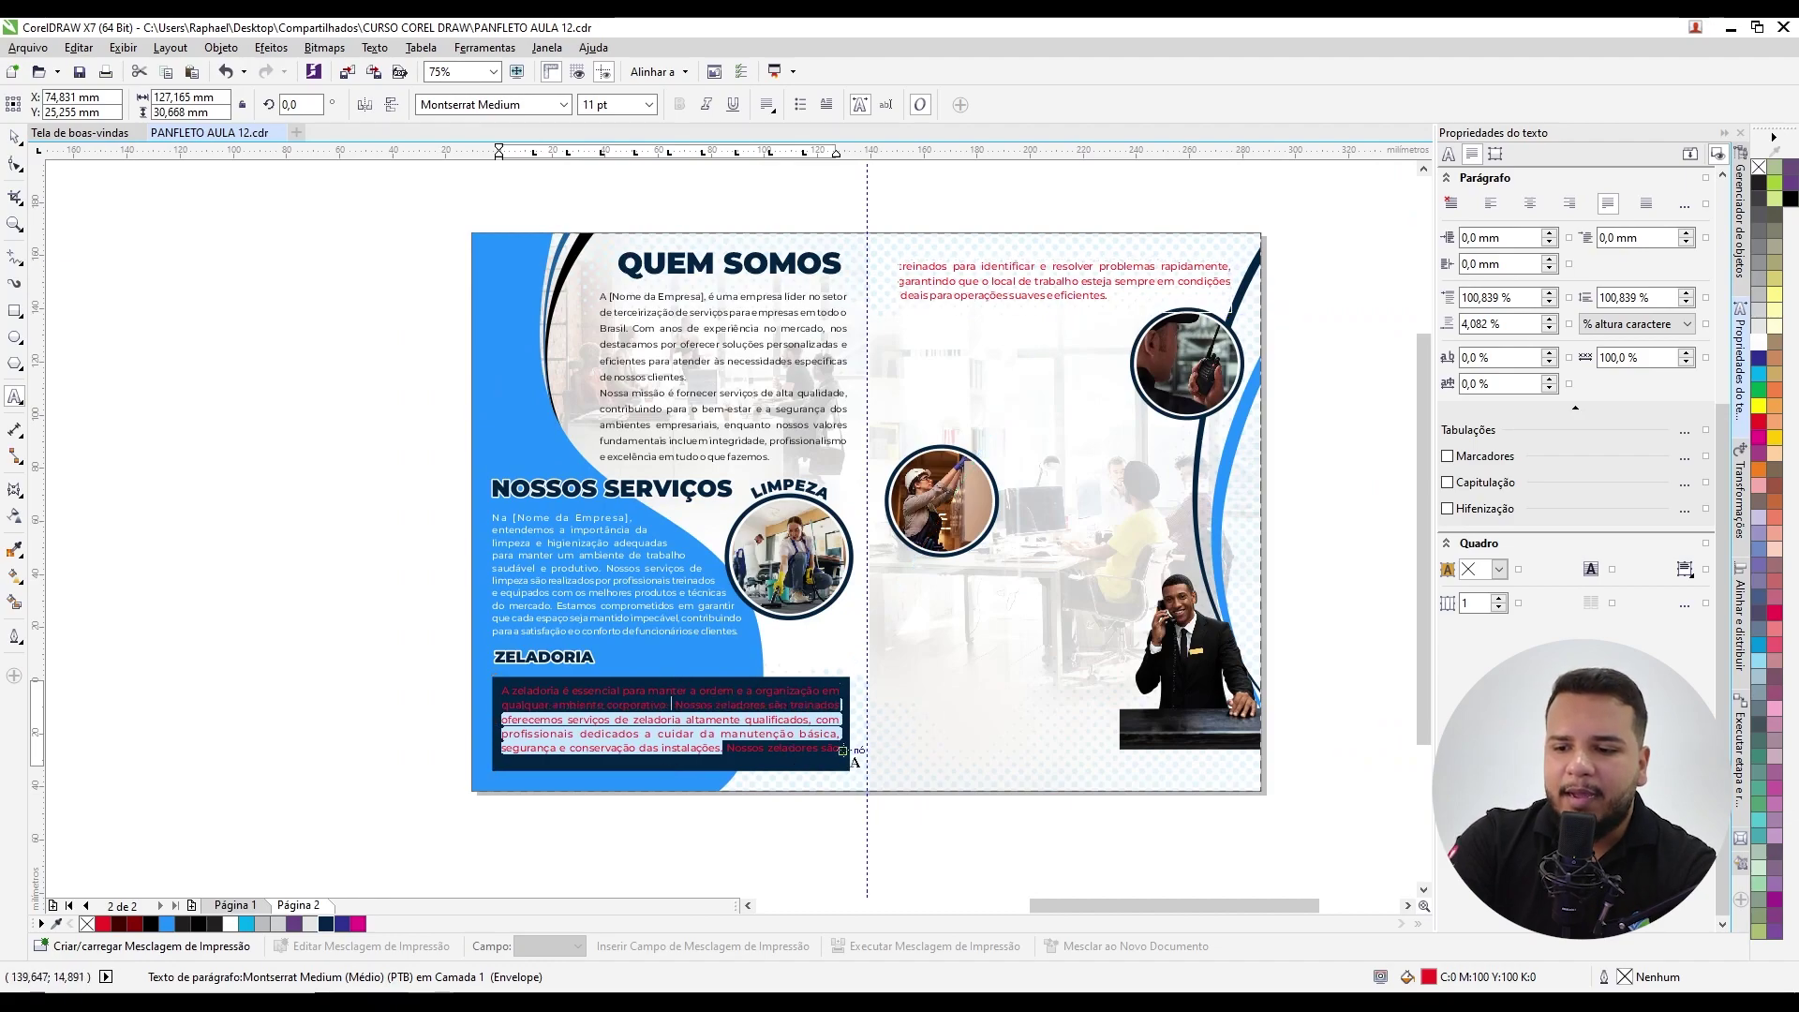
# Step: Check how the remaining paragraph flows inside the navy rectangle and undo the sentence deletion
pyautogui.scroll(2, 678, 721)
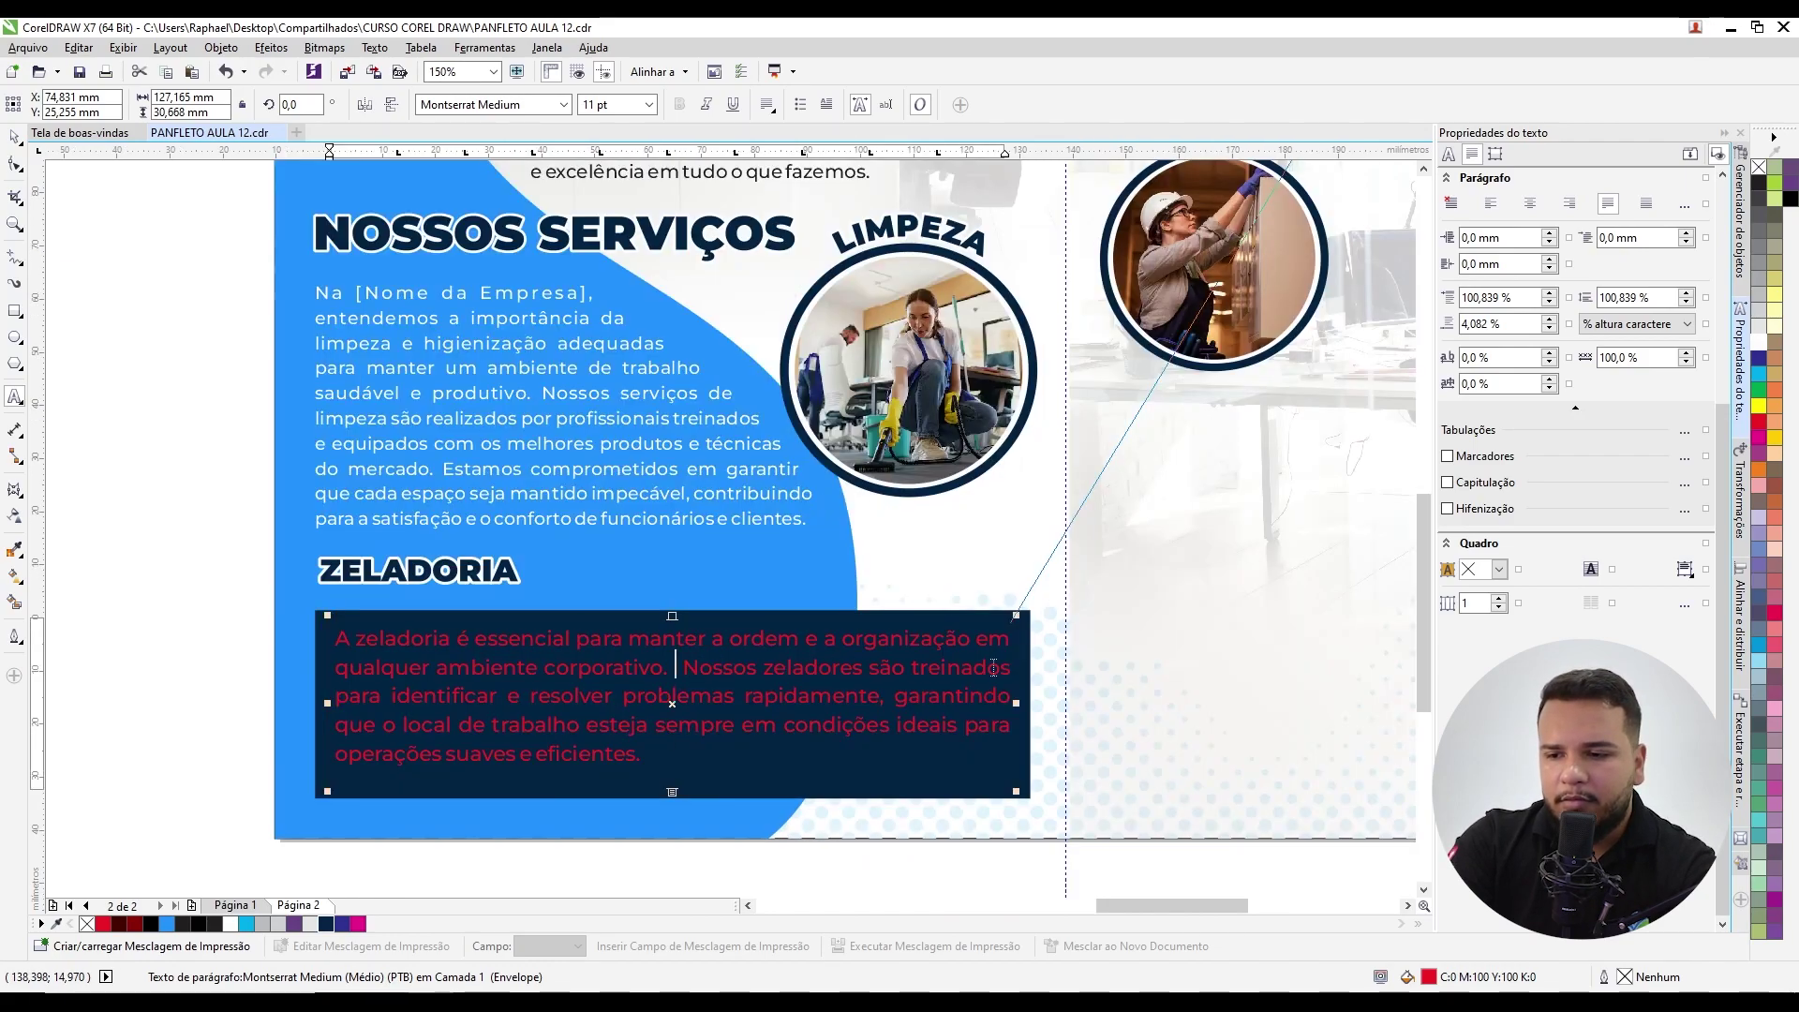
pyautogui.scroll(-2, 926, 719)
pyautogui.hotkey('ctrl', 'z')
pyautogui.scroll(2, 841, 729)
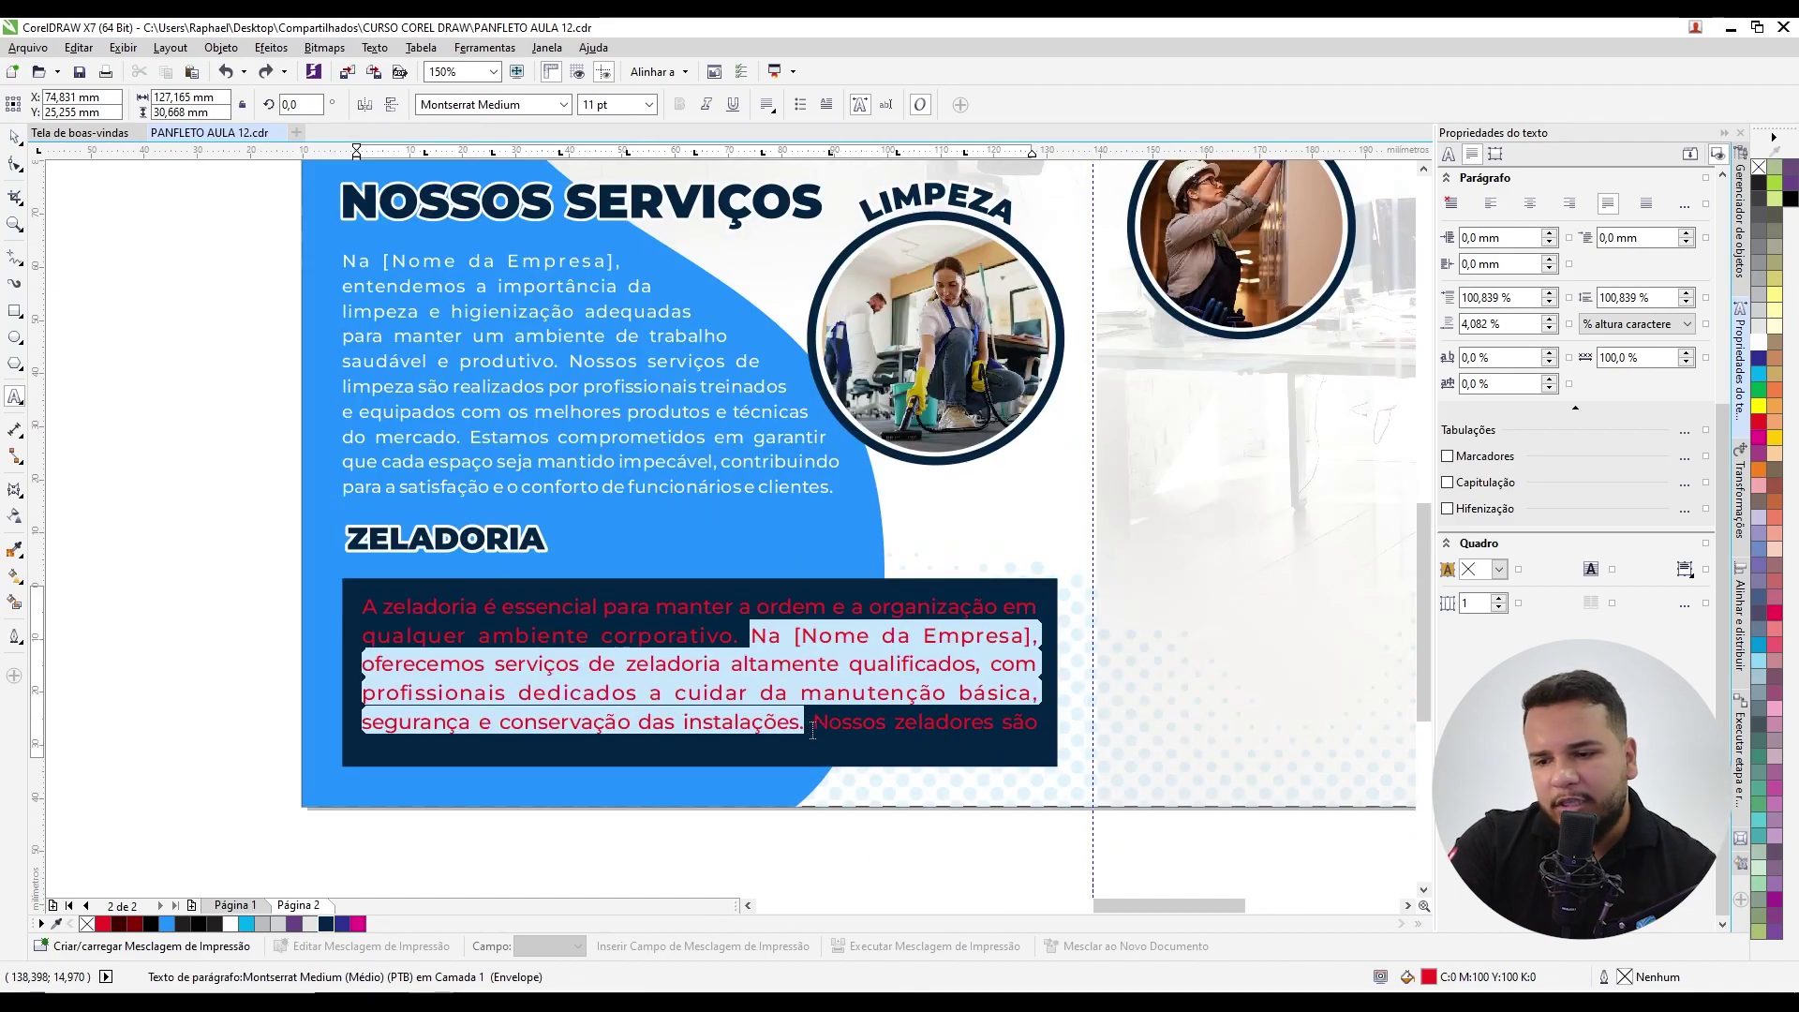
# Step: Repeat the deletion of the selected ZELADORIA sentence to check the text reflow, and undo it again
pyautogui.scroll(-2, 897, 756)
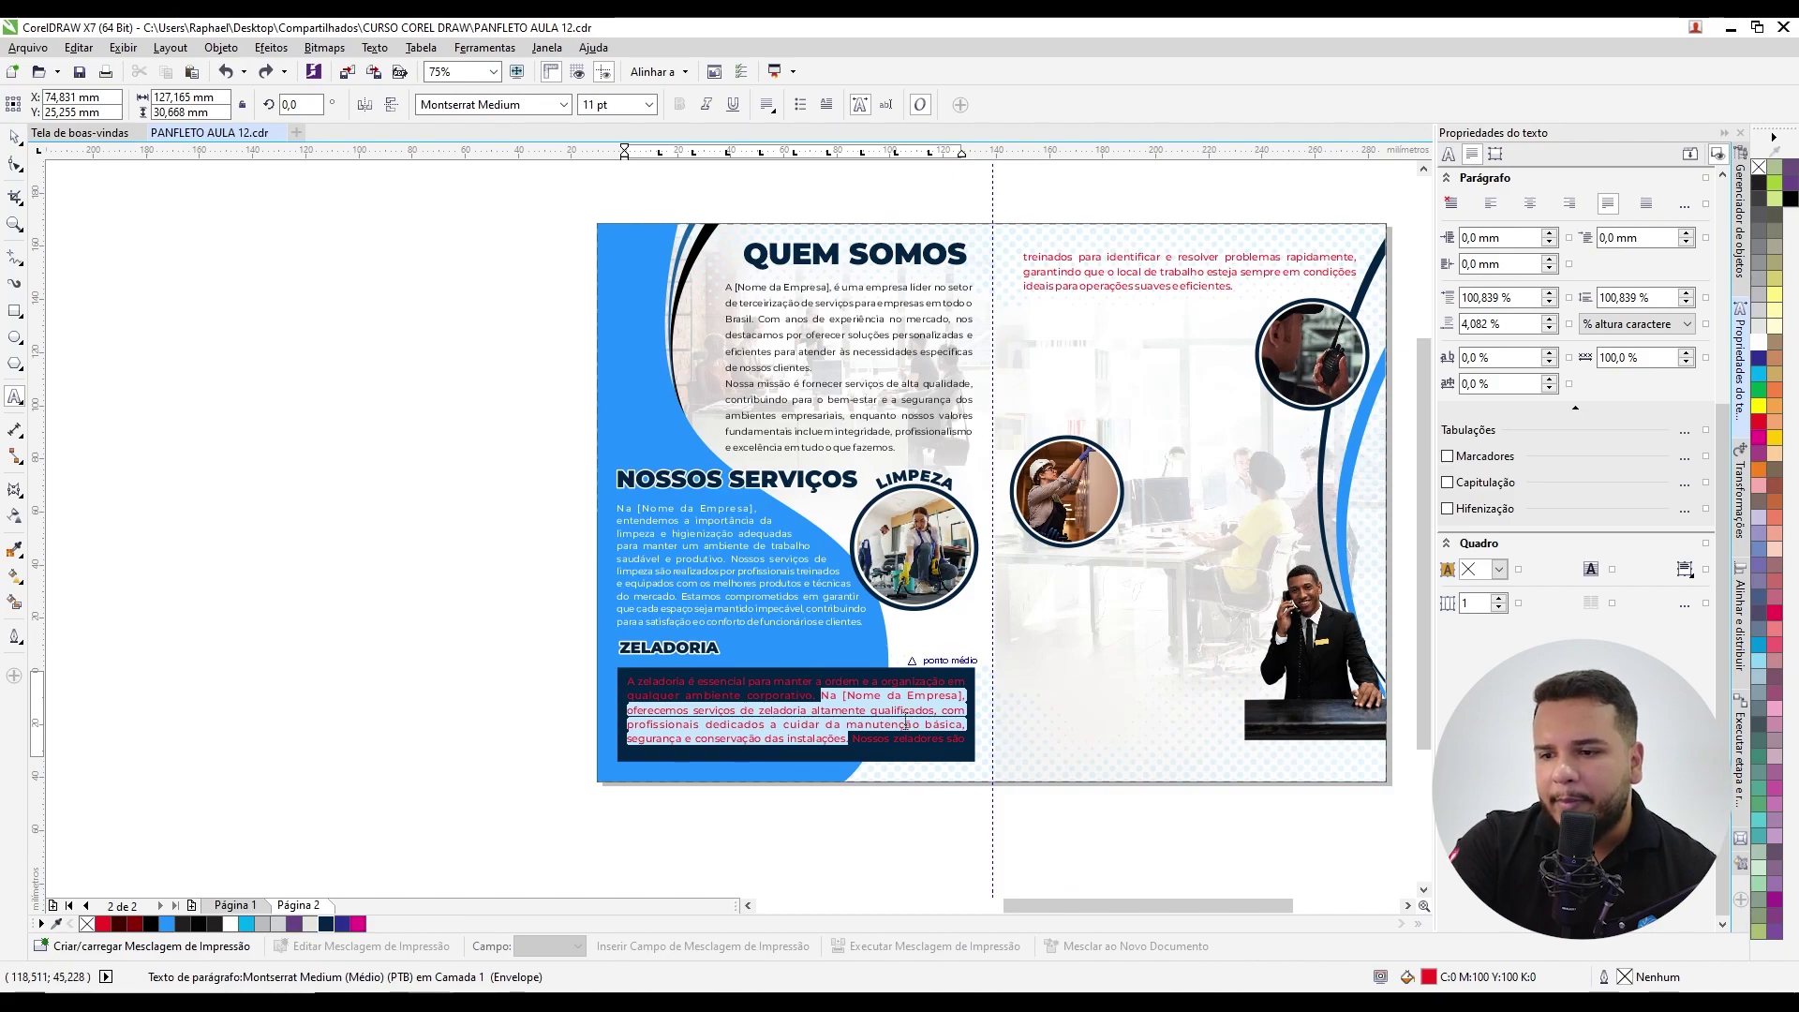
pyautogui.scroll(2, 870, 737)
pyautogui.press('Delete')
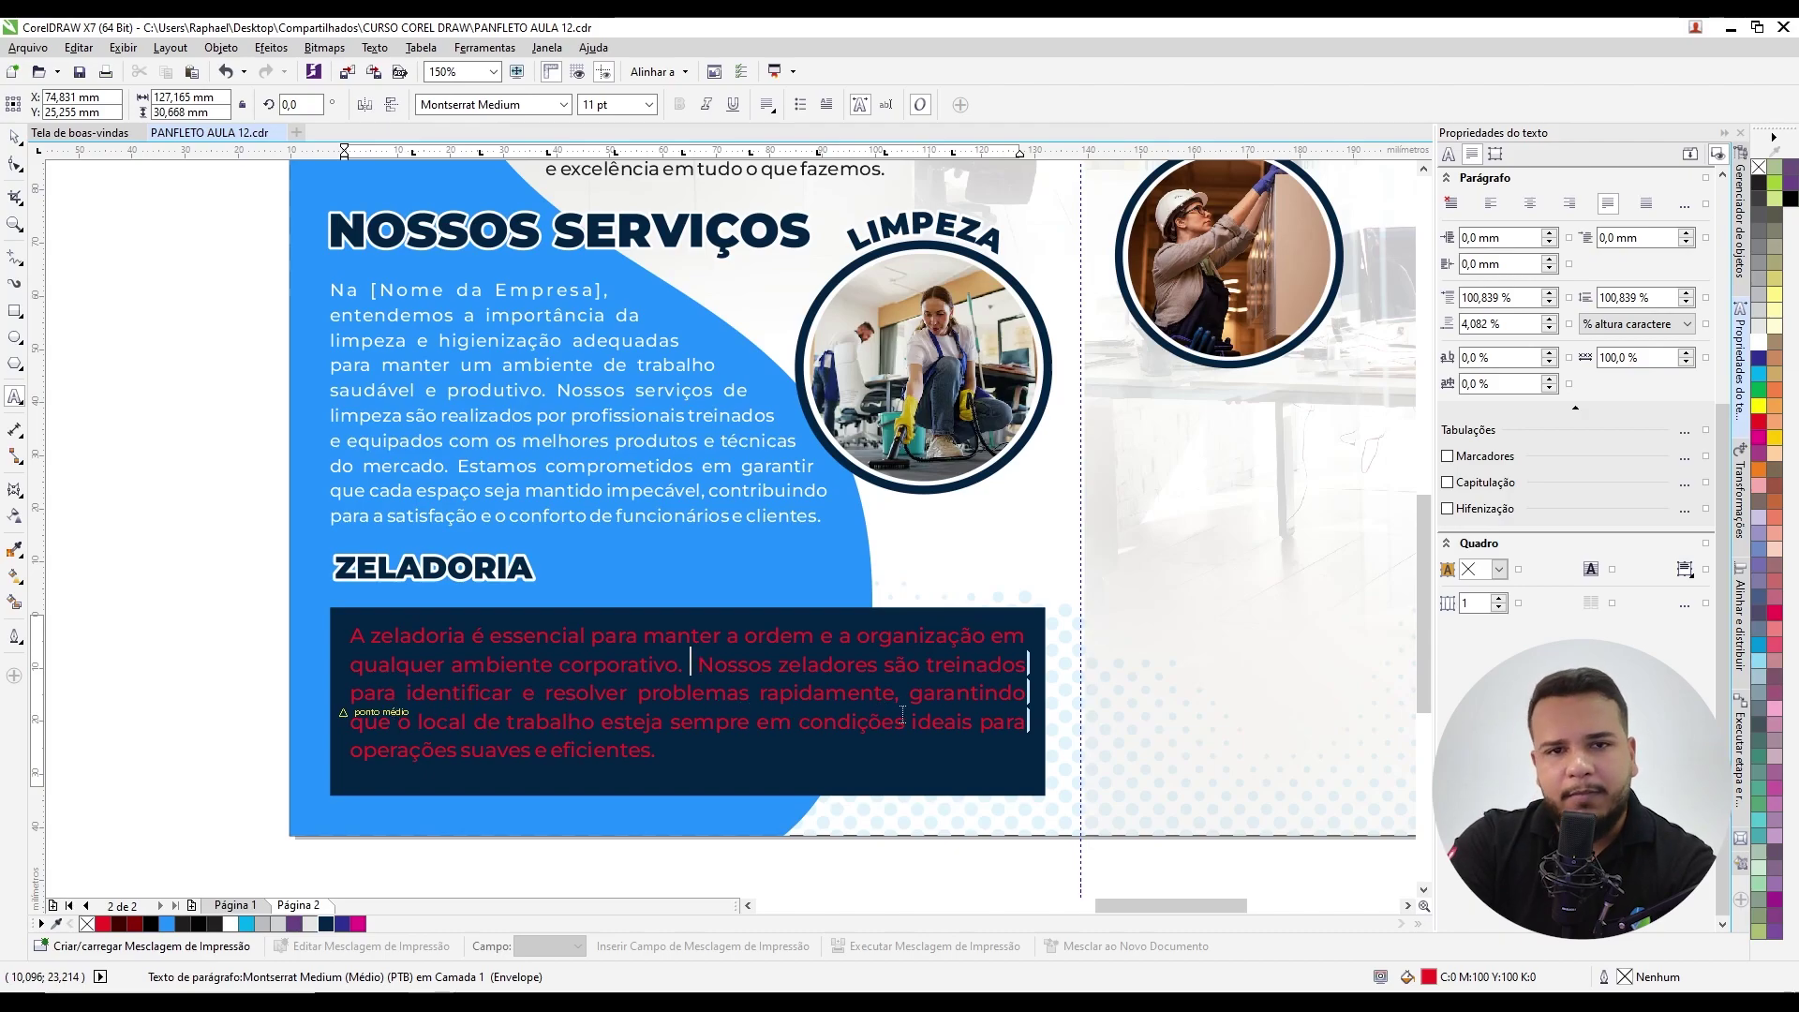
pyautogui.hotkey('ctrl', 'z')
pyautogui.scroll(-2, 783, 733)
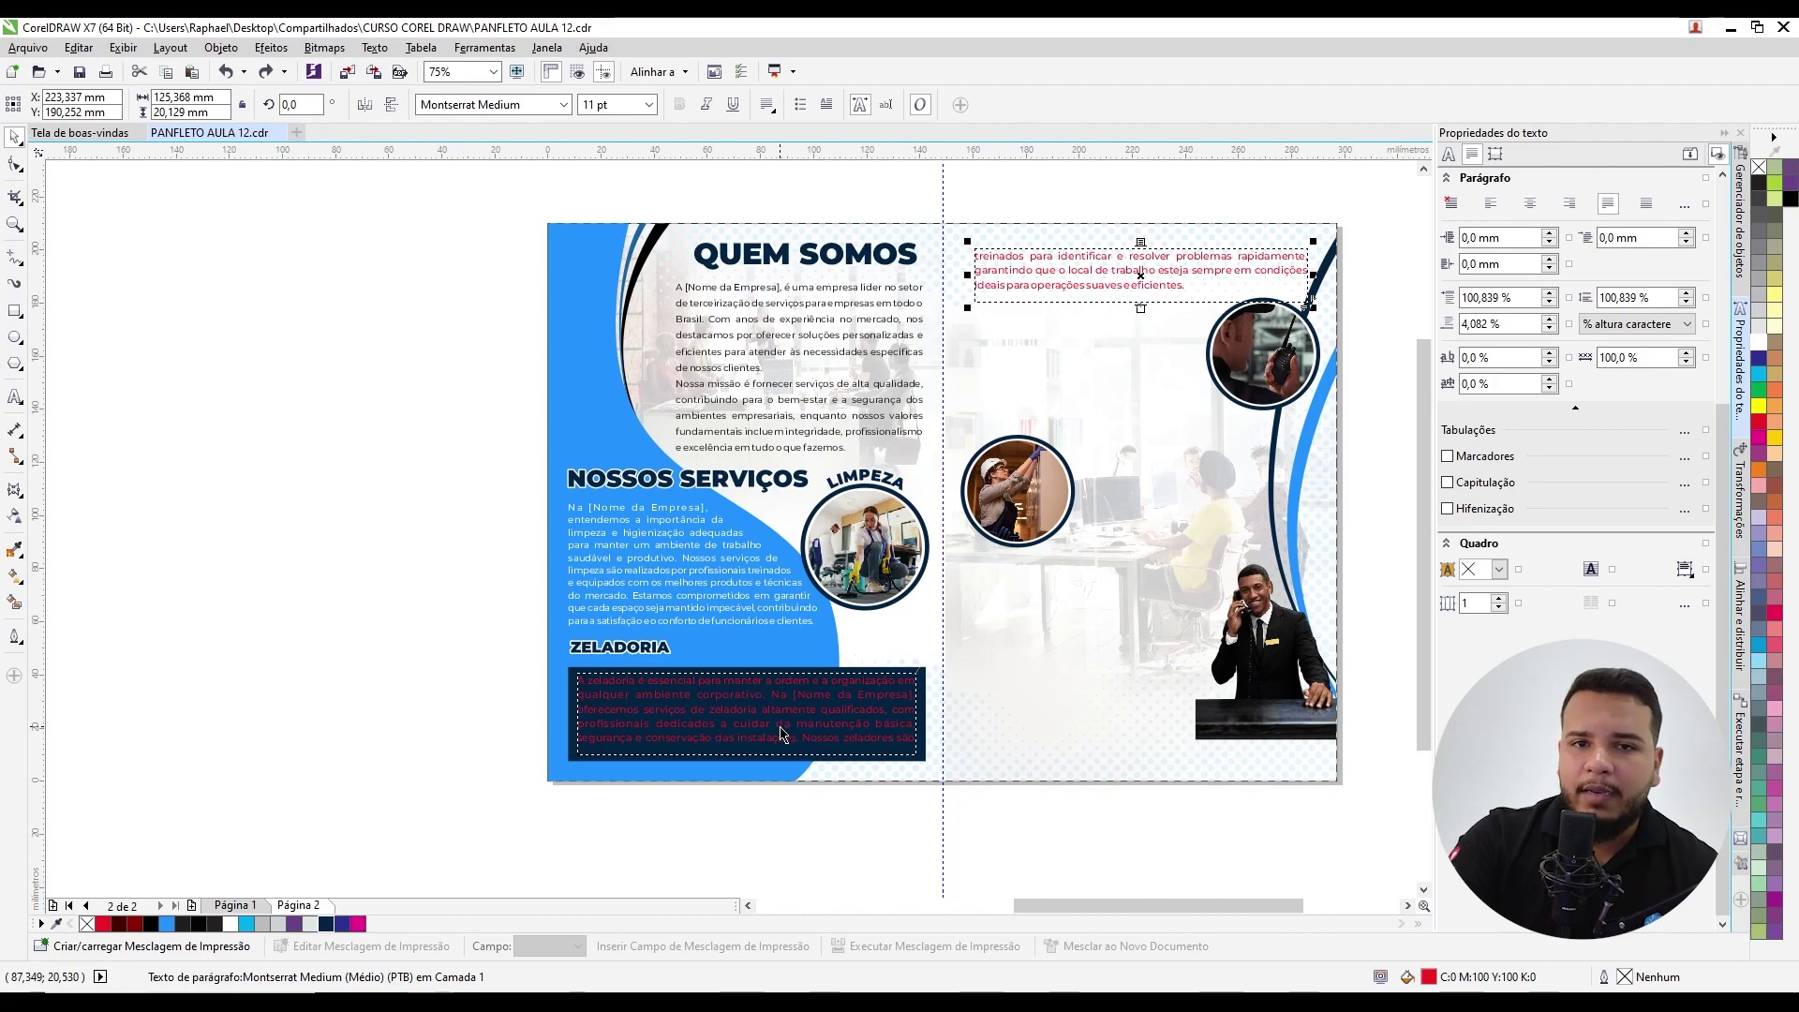
pyautogui.click(430, 588)
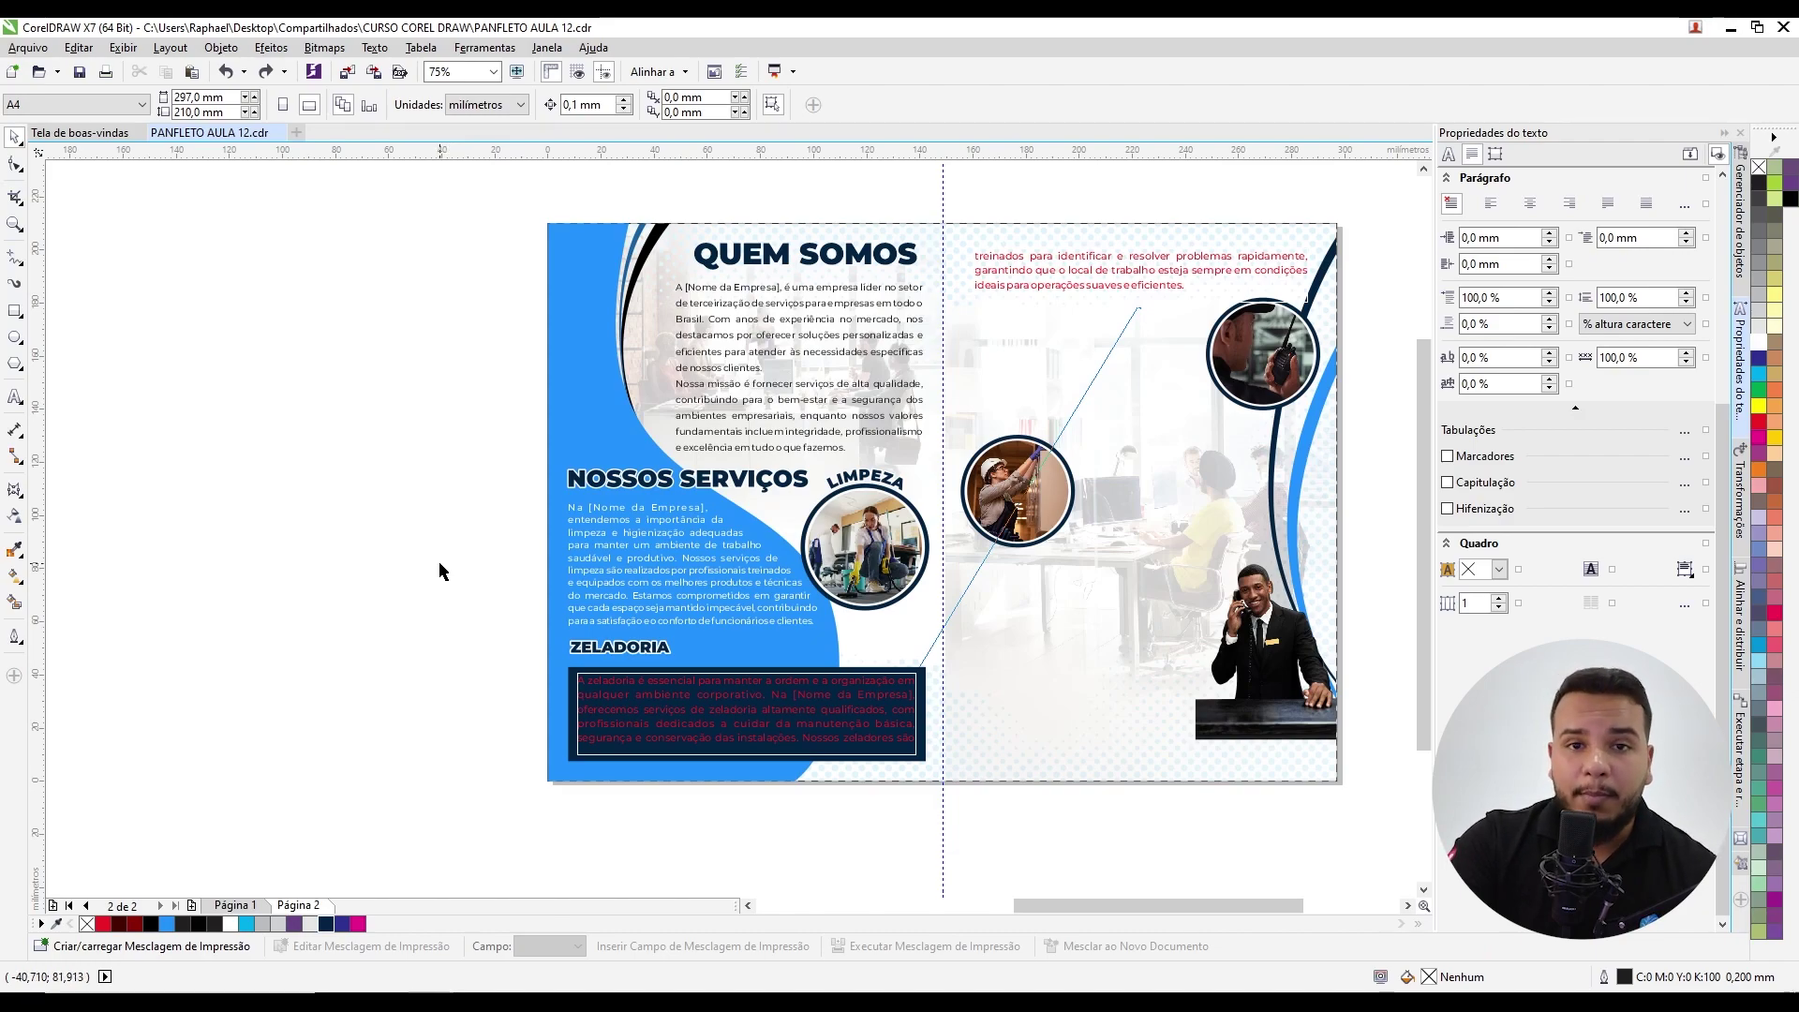
# Step: Recolour all the ZELADORIA paragraph lines inside the navy rectangle white
pyautogui.click(712, 698)
pyautogui.scroll(2, 793, 728)
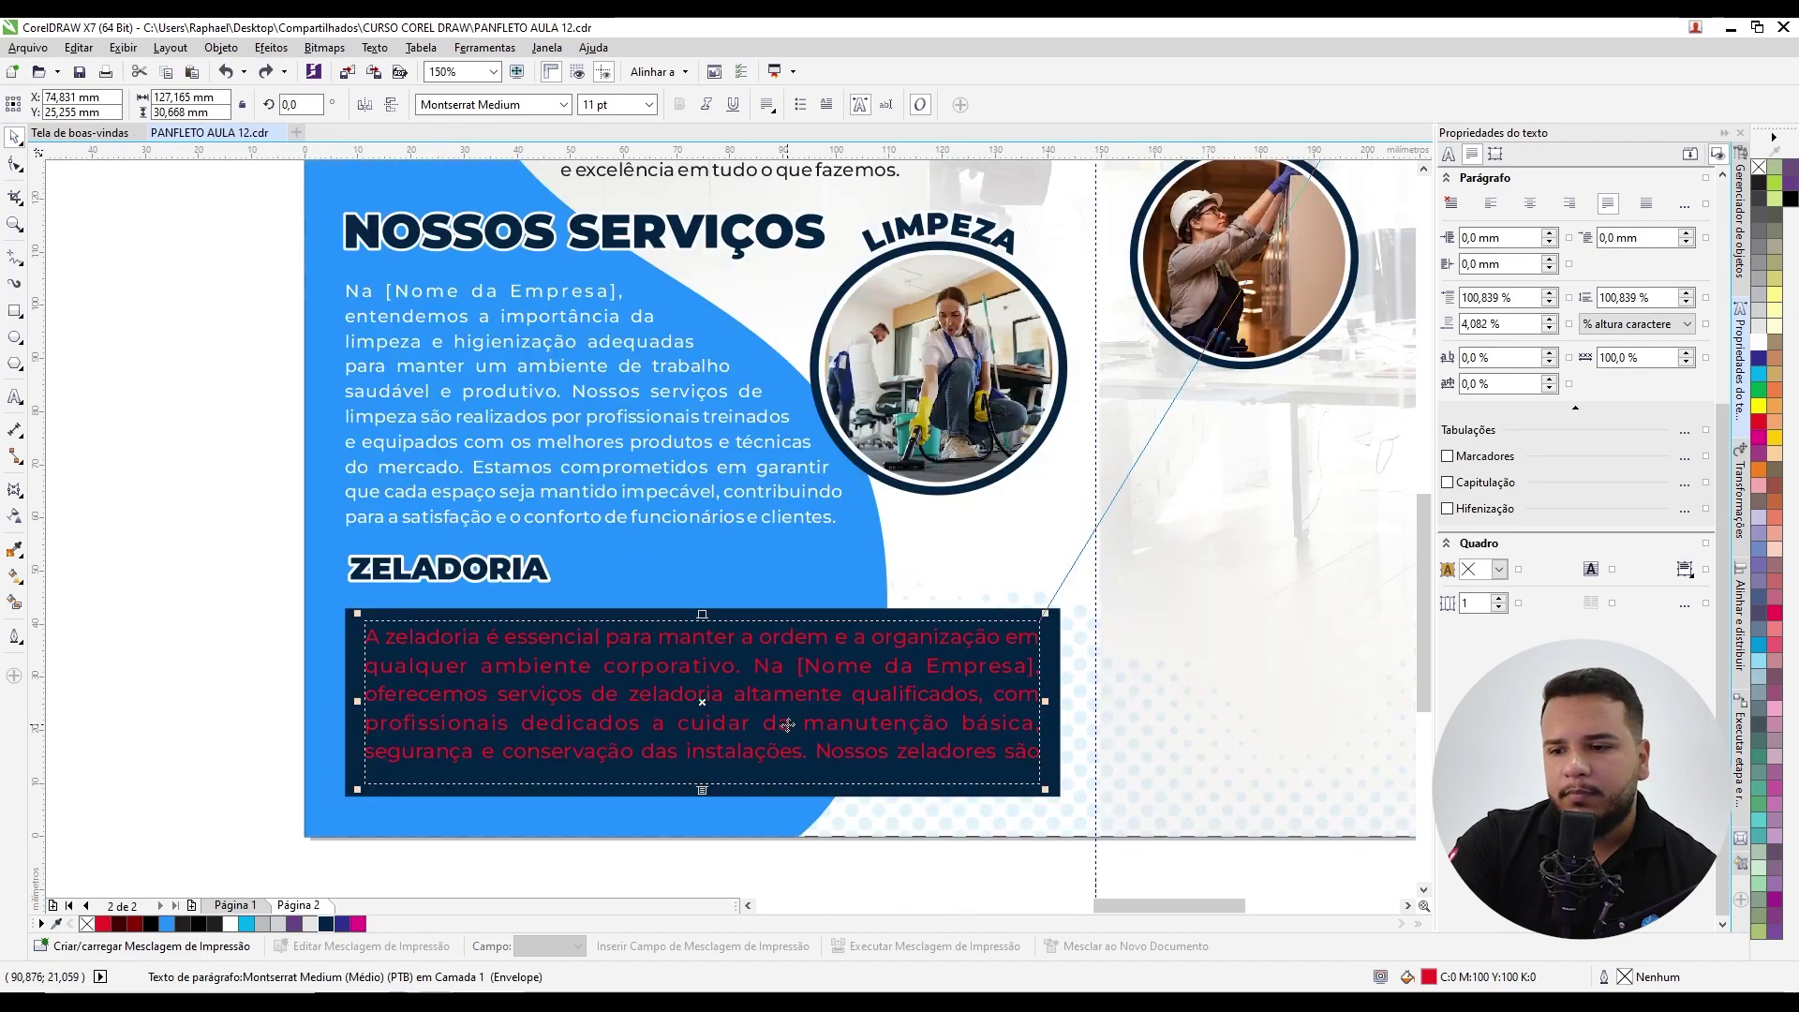
pyautogui.doubleClick(969, 757)
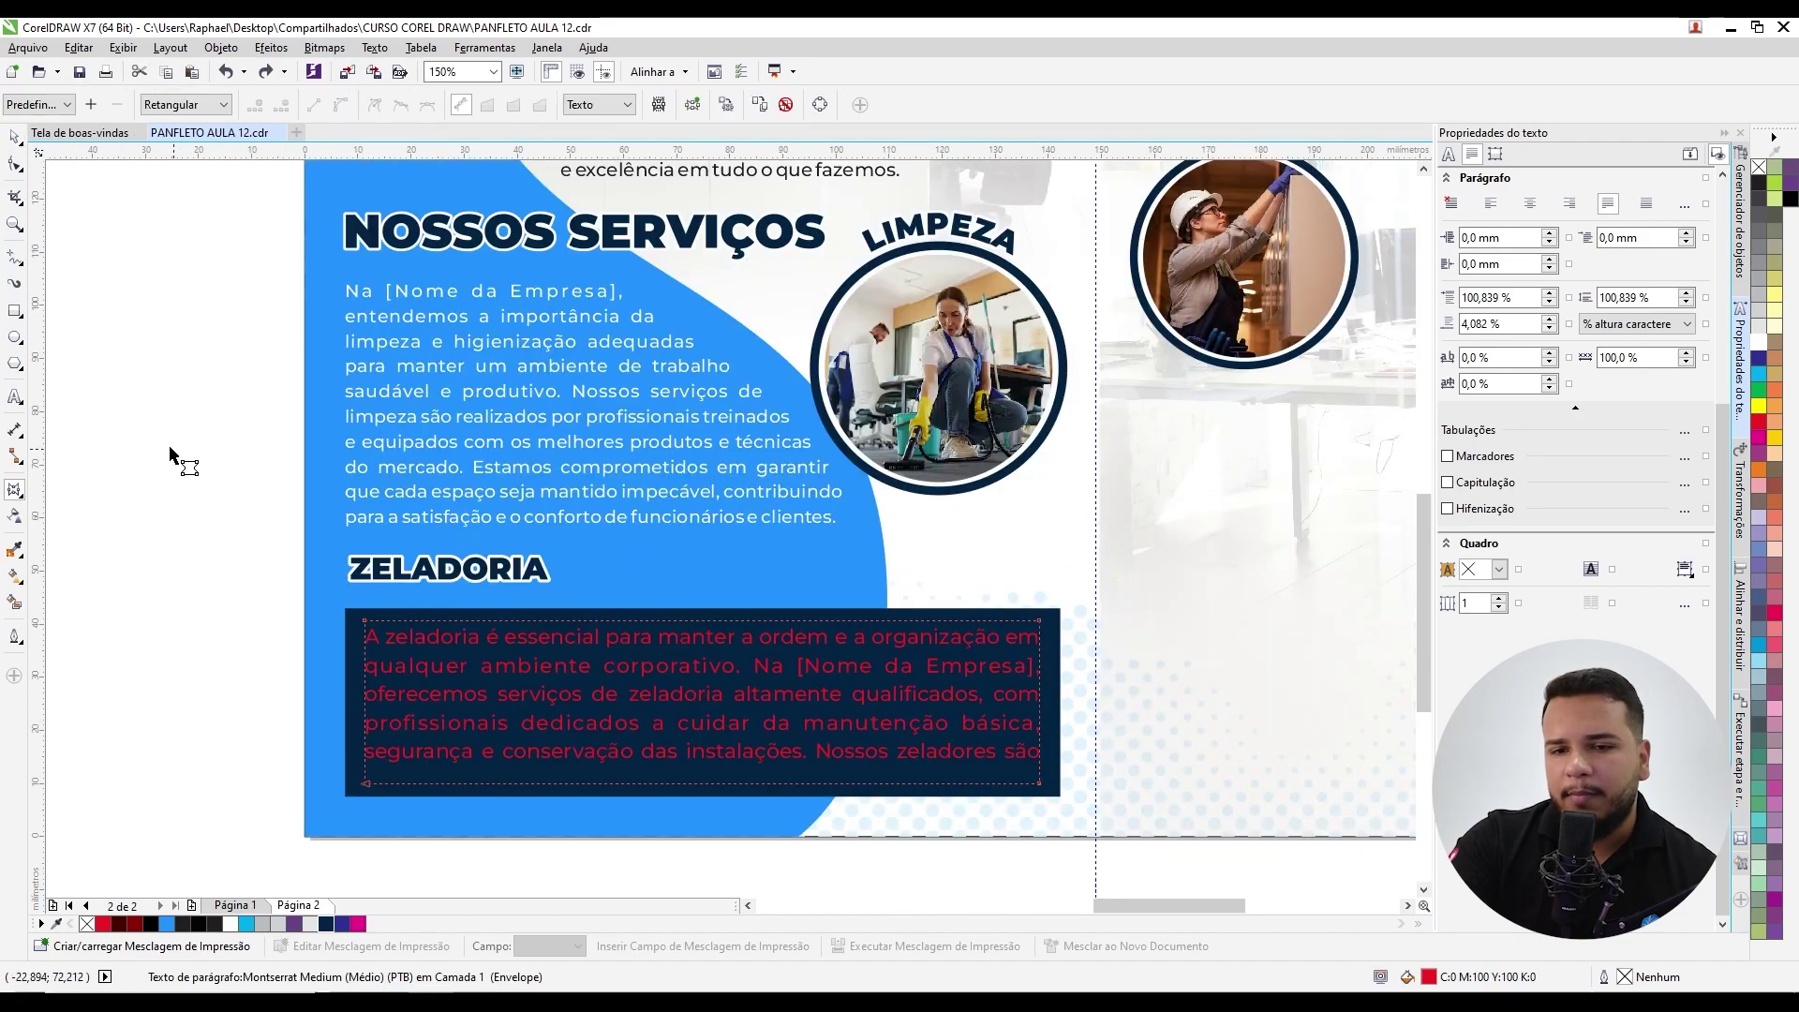
pyautogui.click(17, 397)
pyautogui.moveTo(364, 638); pyautogui.dragTo(1042, 755)
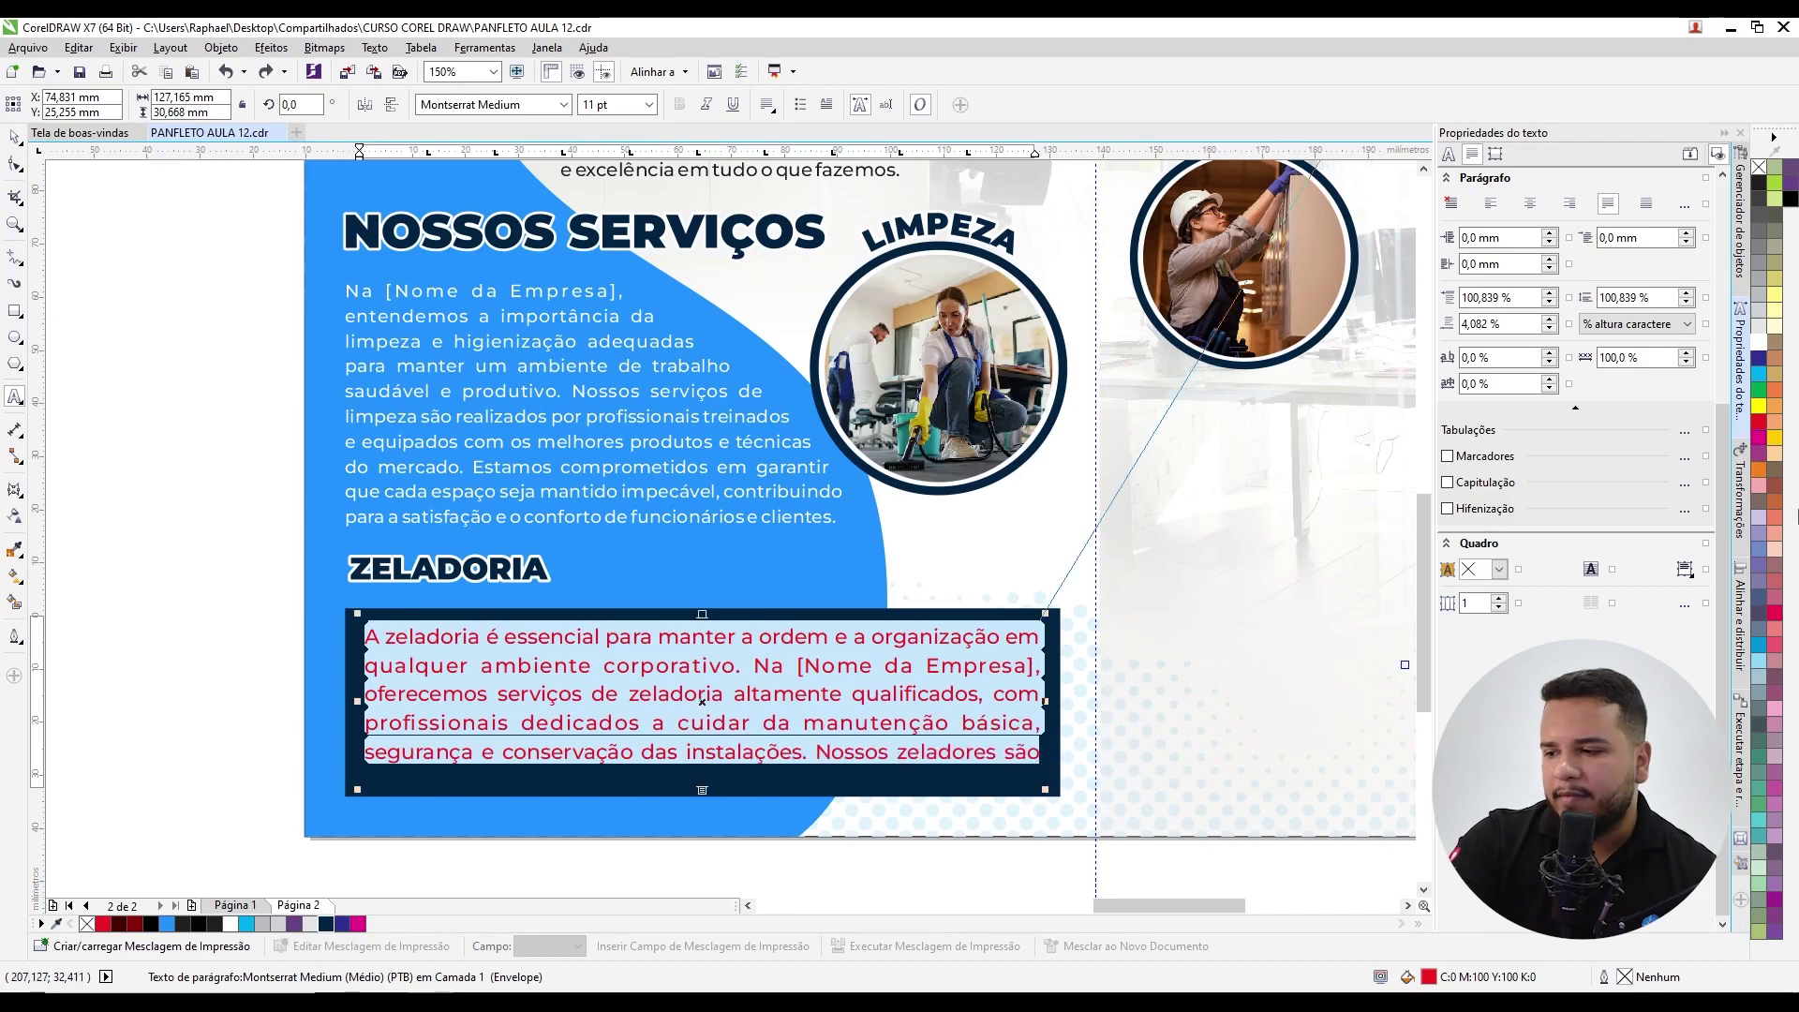
pyautogui.click(1759, 325)
pyautogui.scroll(-3, 907, 502)
# Step: Recolour the three continuation lines in the upper-right linked frame blue (Azul)
pyautogui.scroll(3, 974, 296)
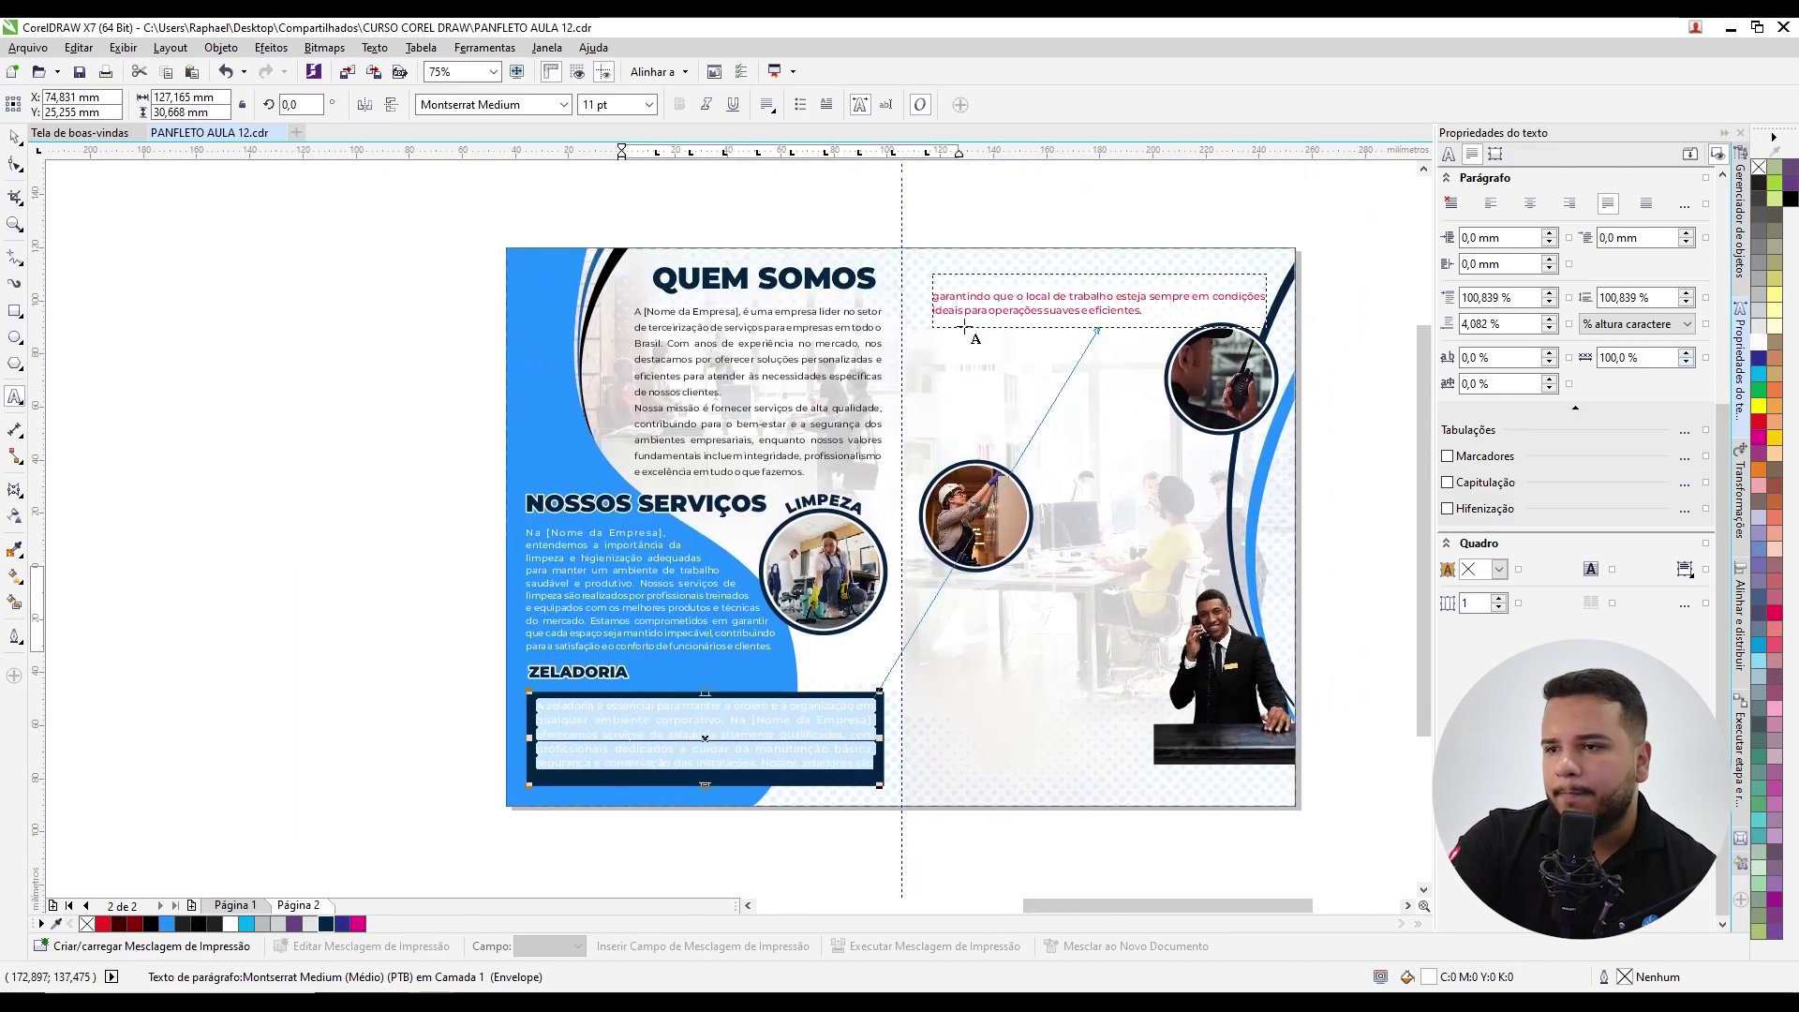
pyautogui.moveTo(1320, 324); pyautogui.dragTo(896, 258)
pyautogui.click(343, 924)
pyautogui.scroll(-2, 415, 607)
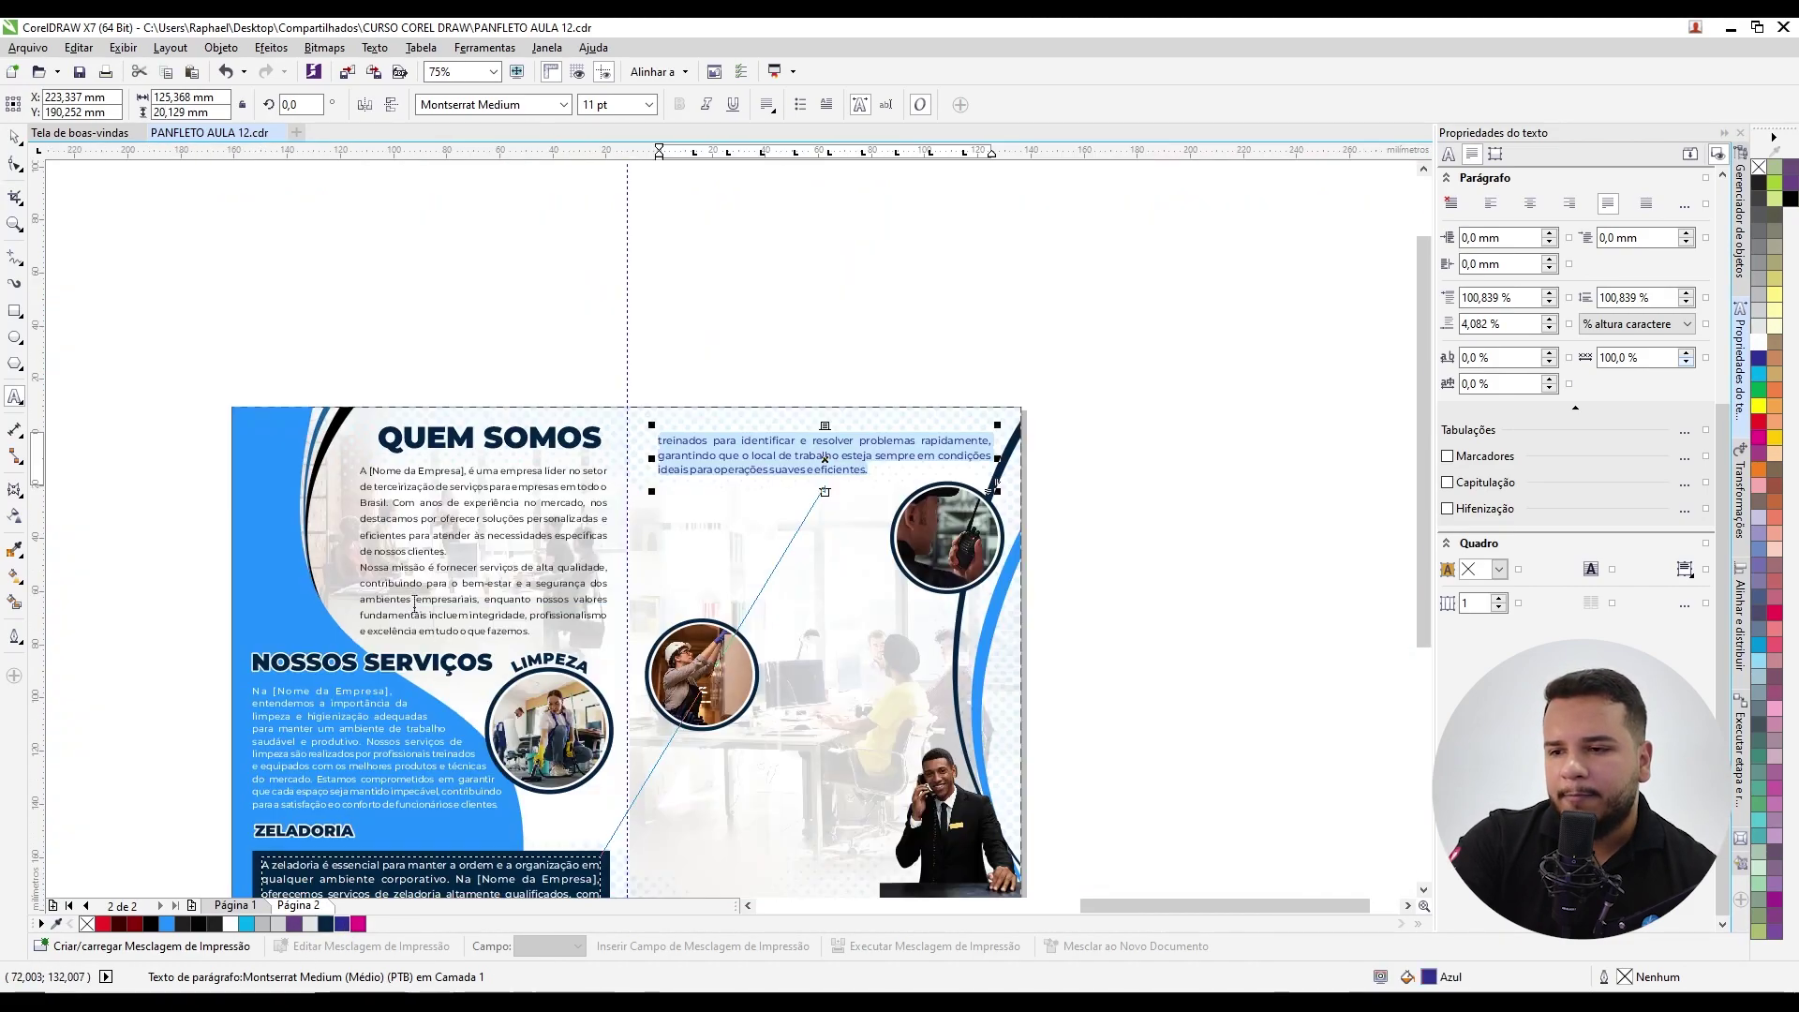
pyautogui.click(14, 136)
pyautogui.click(324, 314)
pyautogui.moveTo(187, 424); pyautogui.dragTo(294, 315)
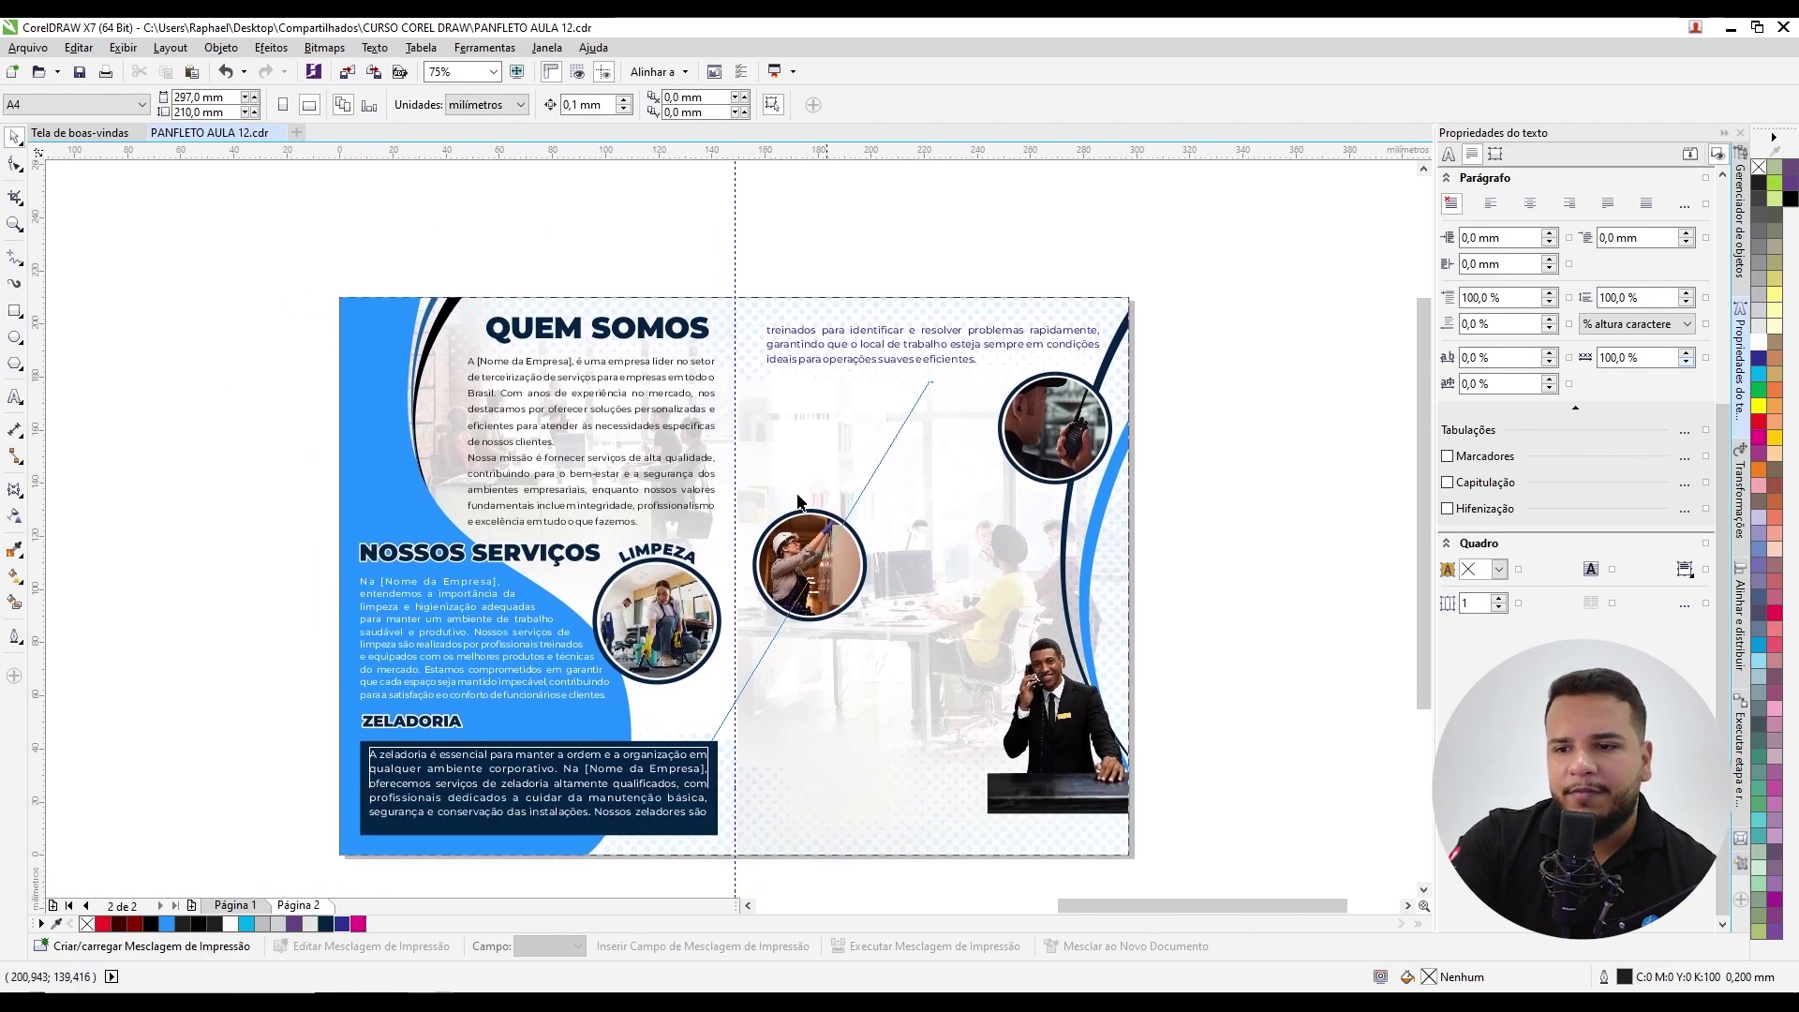
# Step: Recolour the three continuation lines in the upper-right linked frame black (K100)
pyautogui.click(770, 359)
pyautogui.scroll(2, 767, 373)
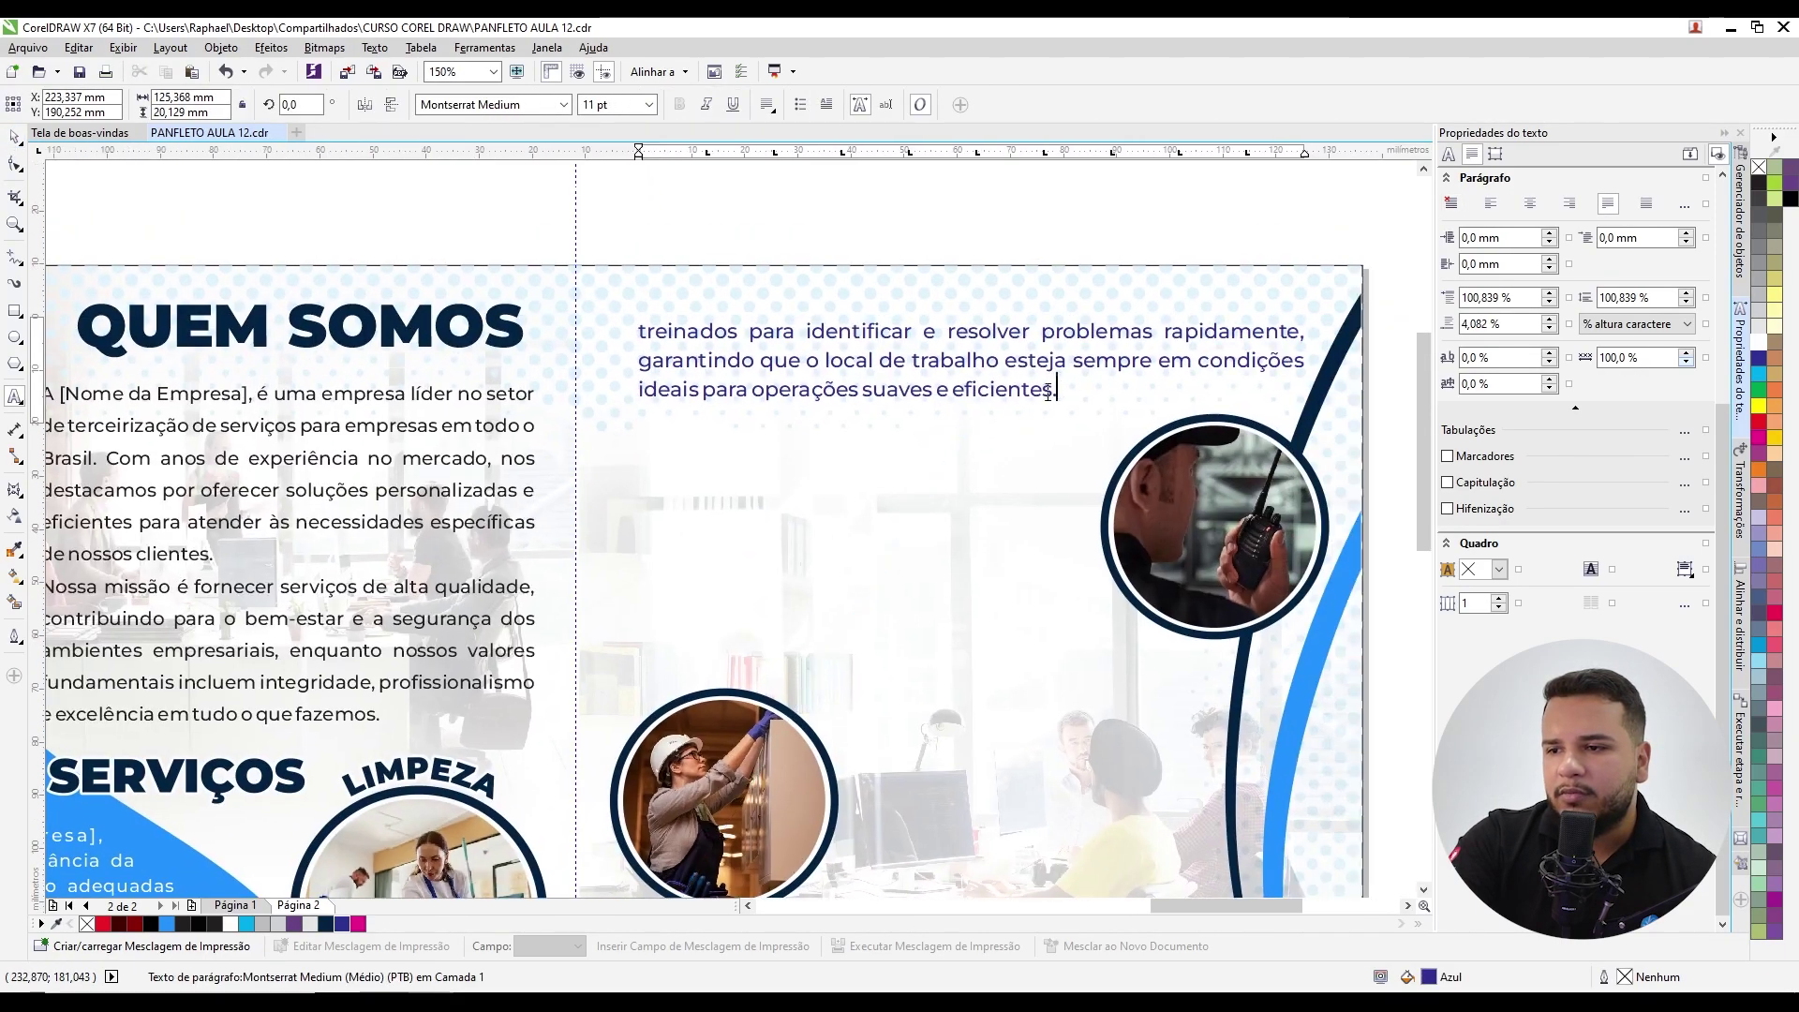
pyautogui.moveTo(1057, 390); pyautogui.dragTo(603, 327)
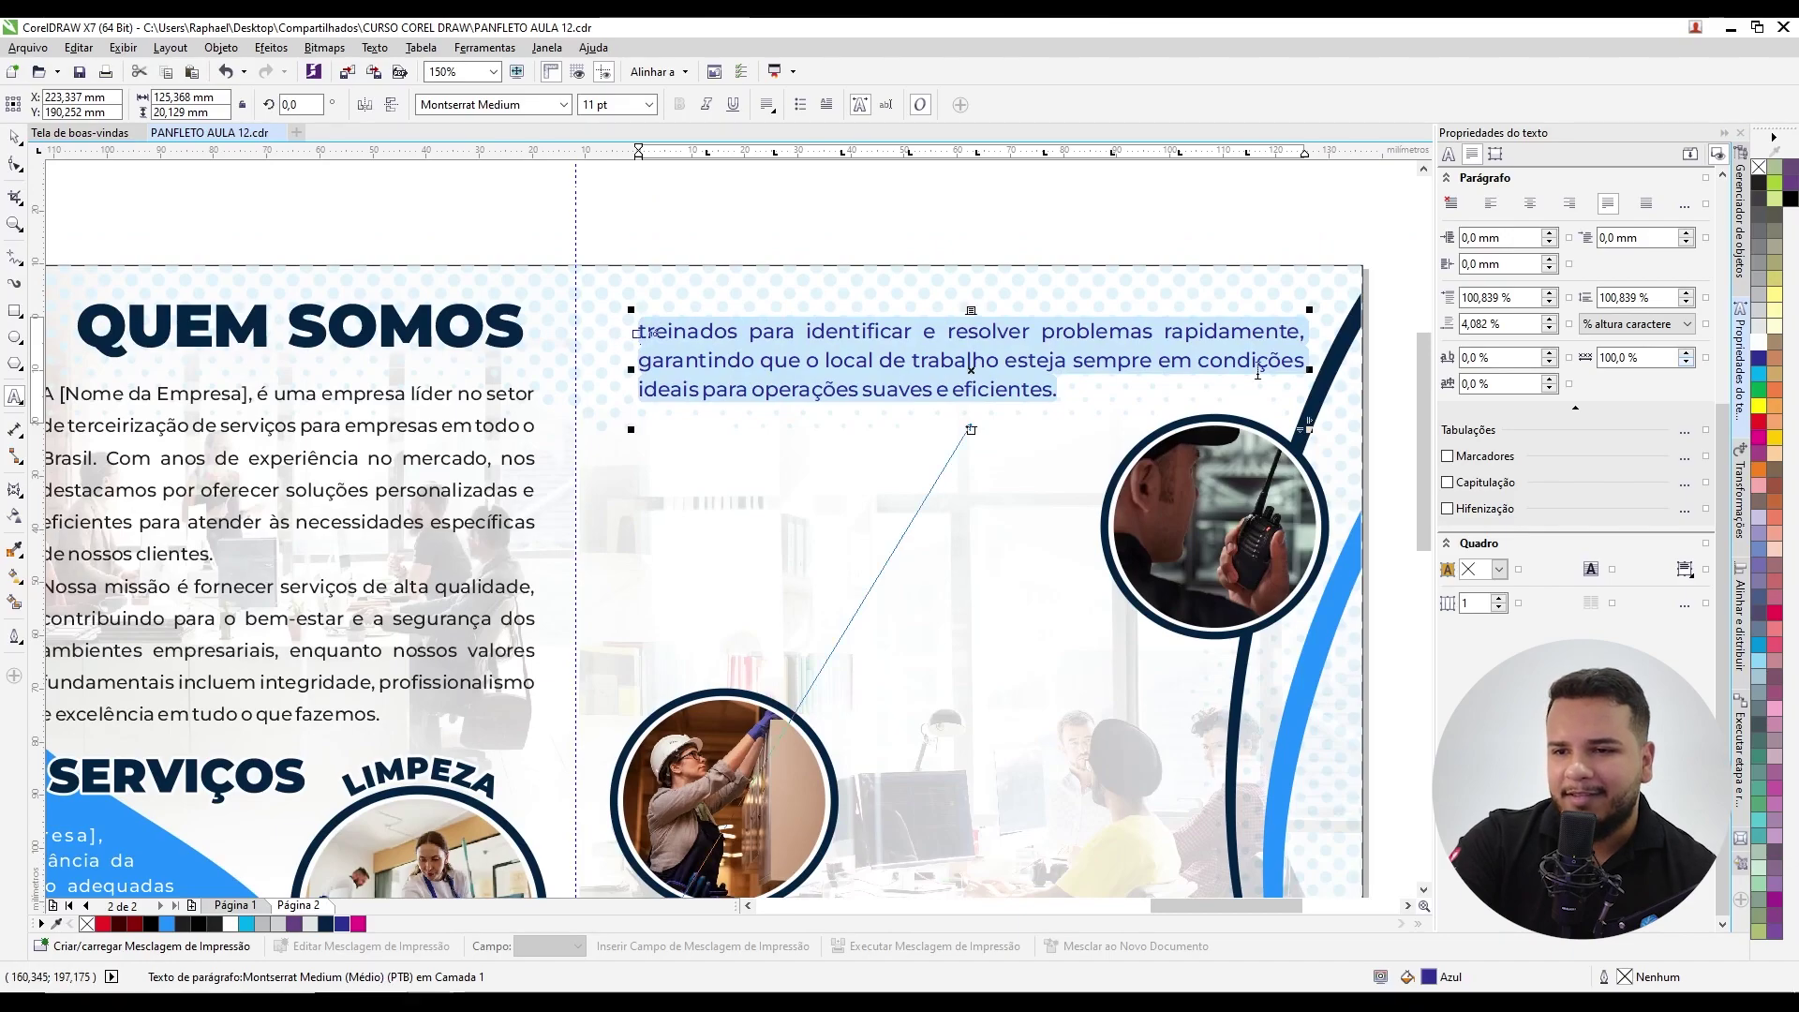
pyautogui.click(1759, 184)
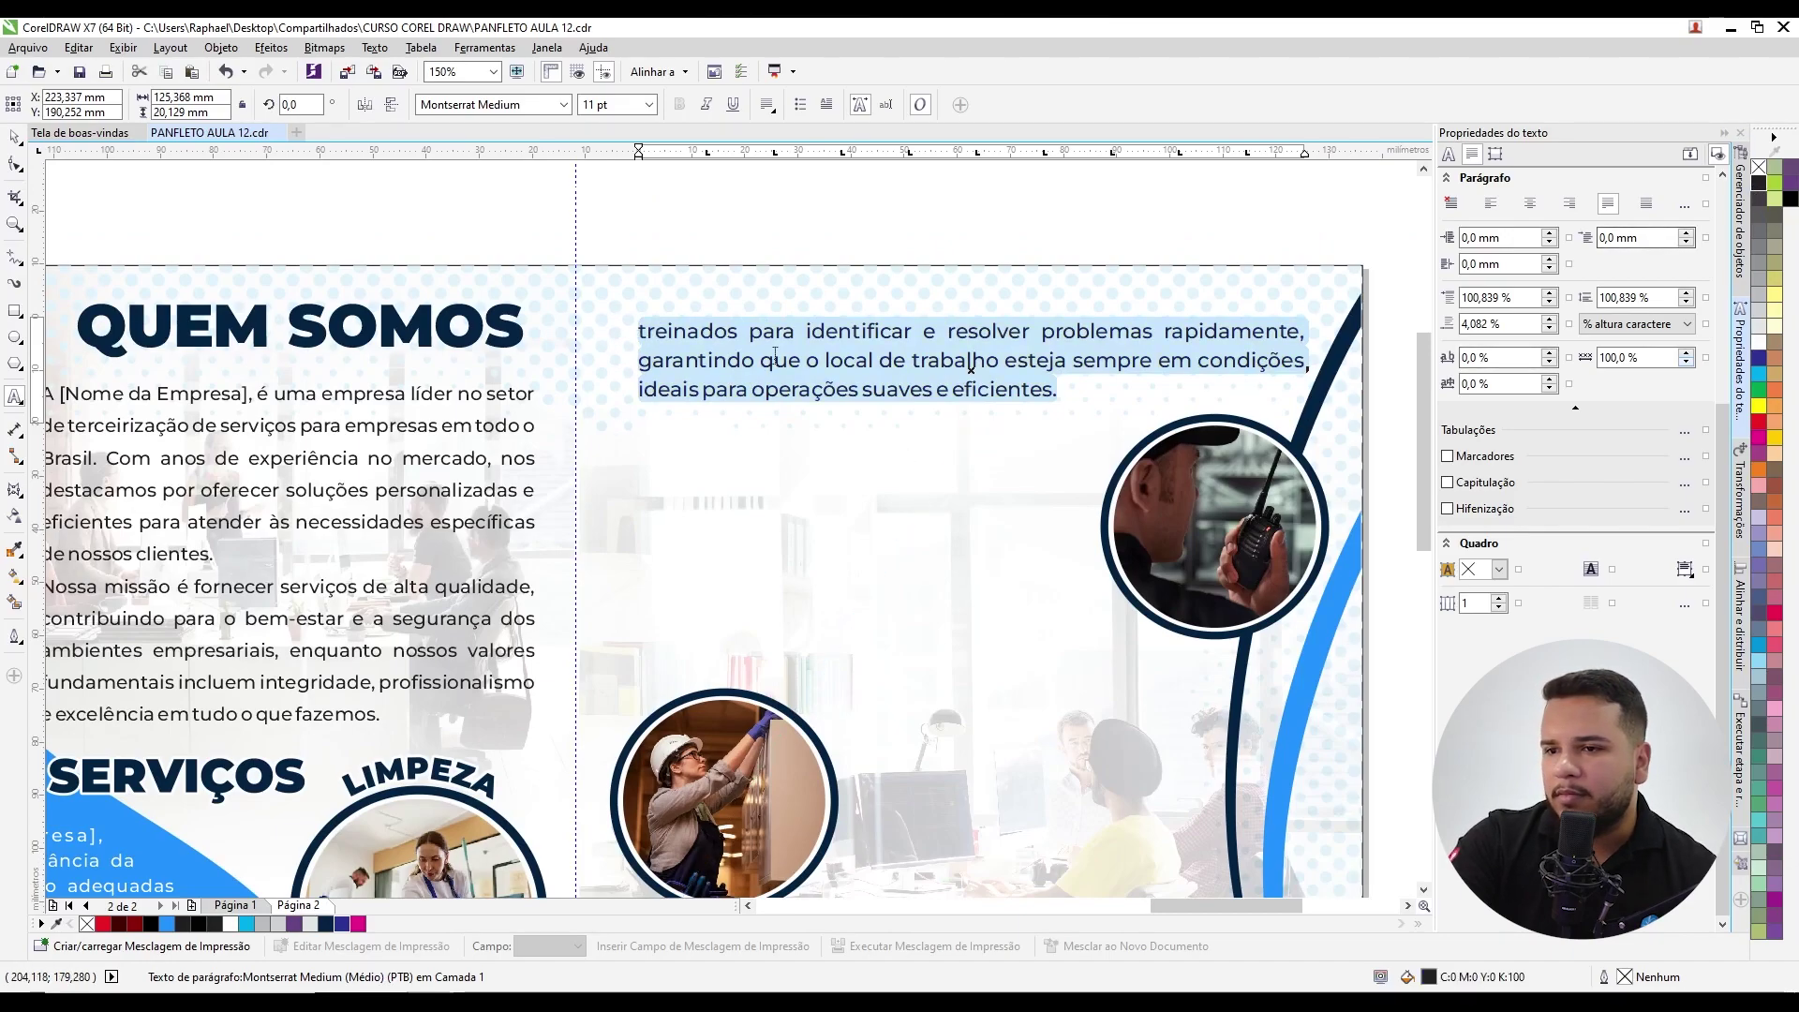
pyautogui.click(14, 138)
pyautogui.click(249, 217)
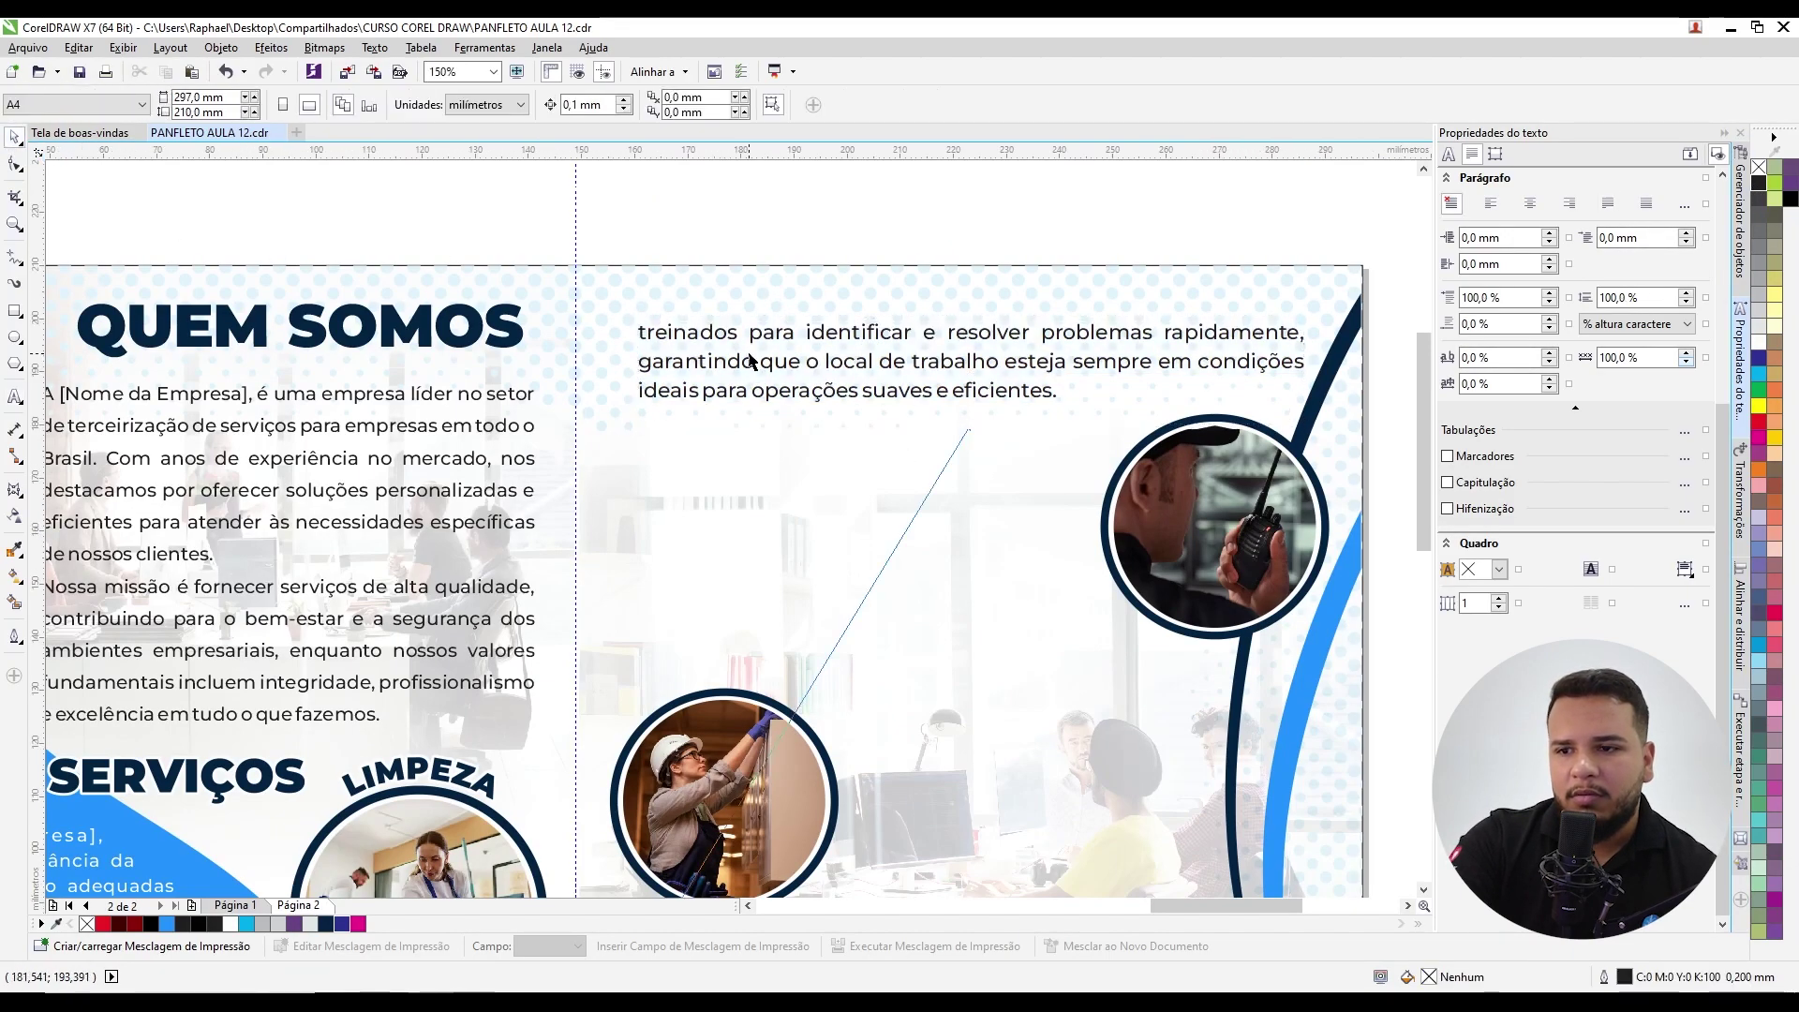
pyautogui.scroll(-3, 740, 374)
pyautogui.scroll(3, 731, 379)
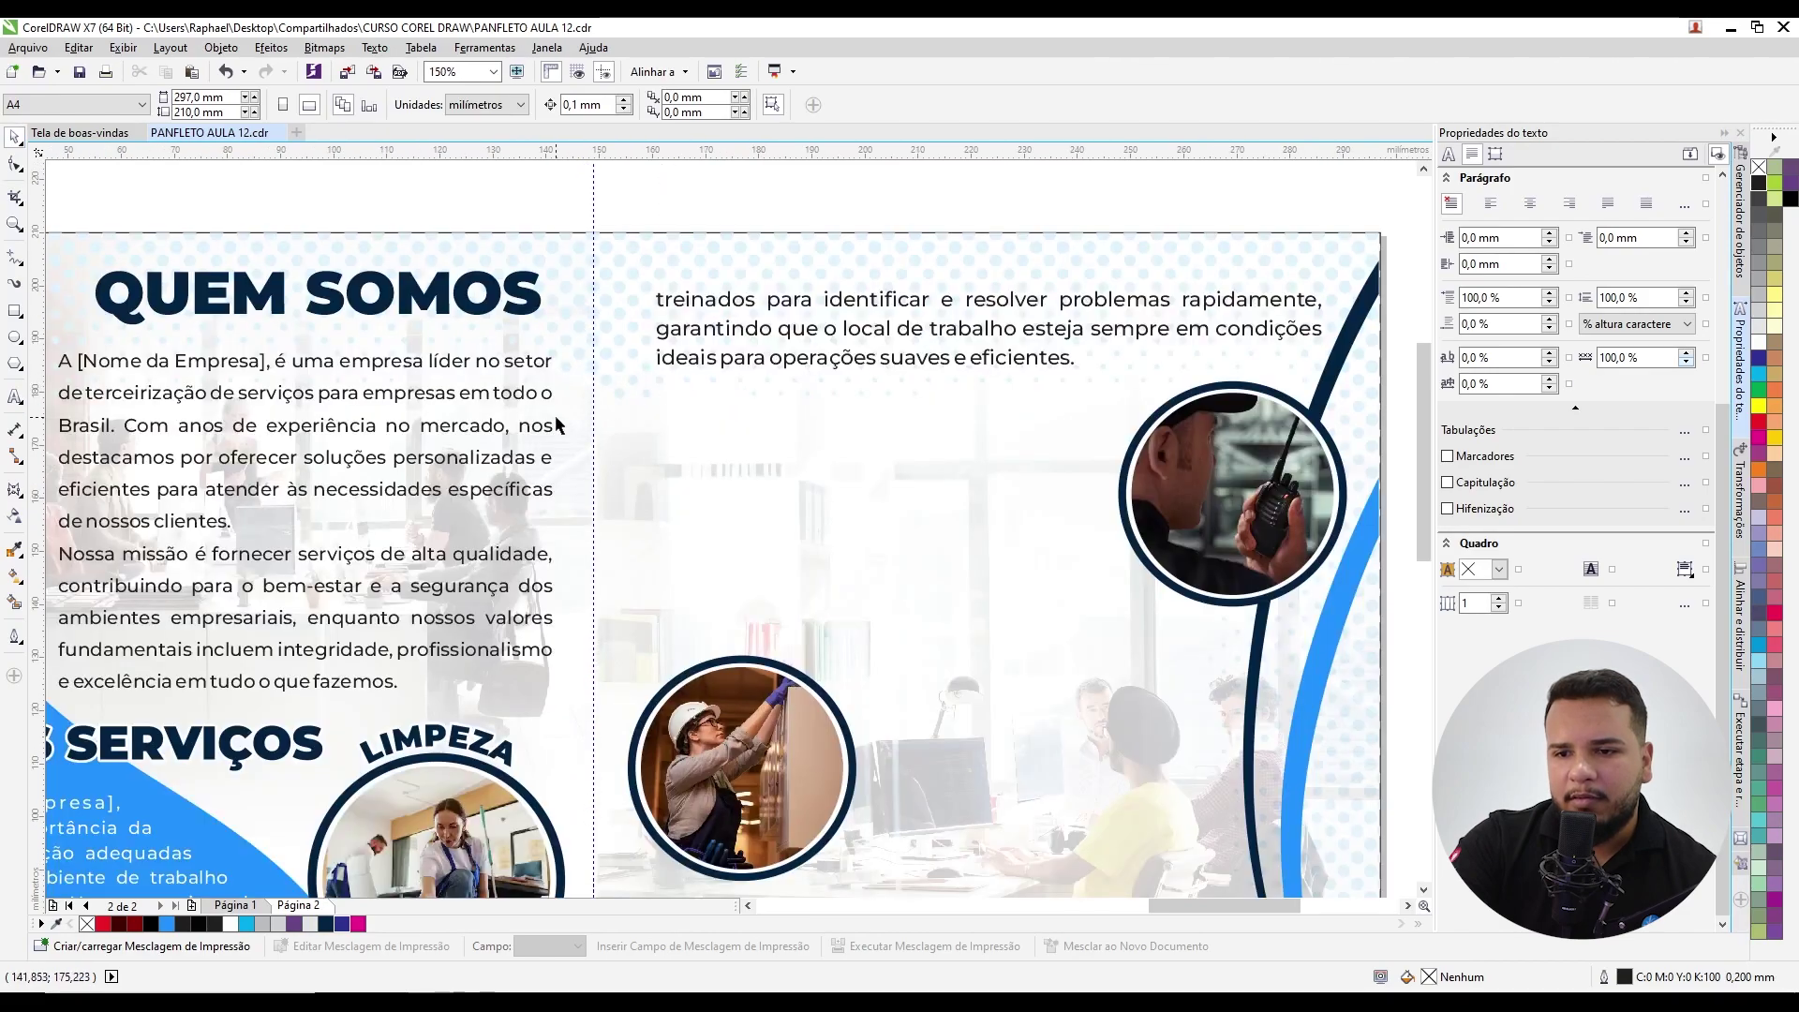
pyautogui.scroll(-2, 629, 394)
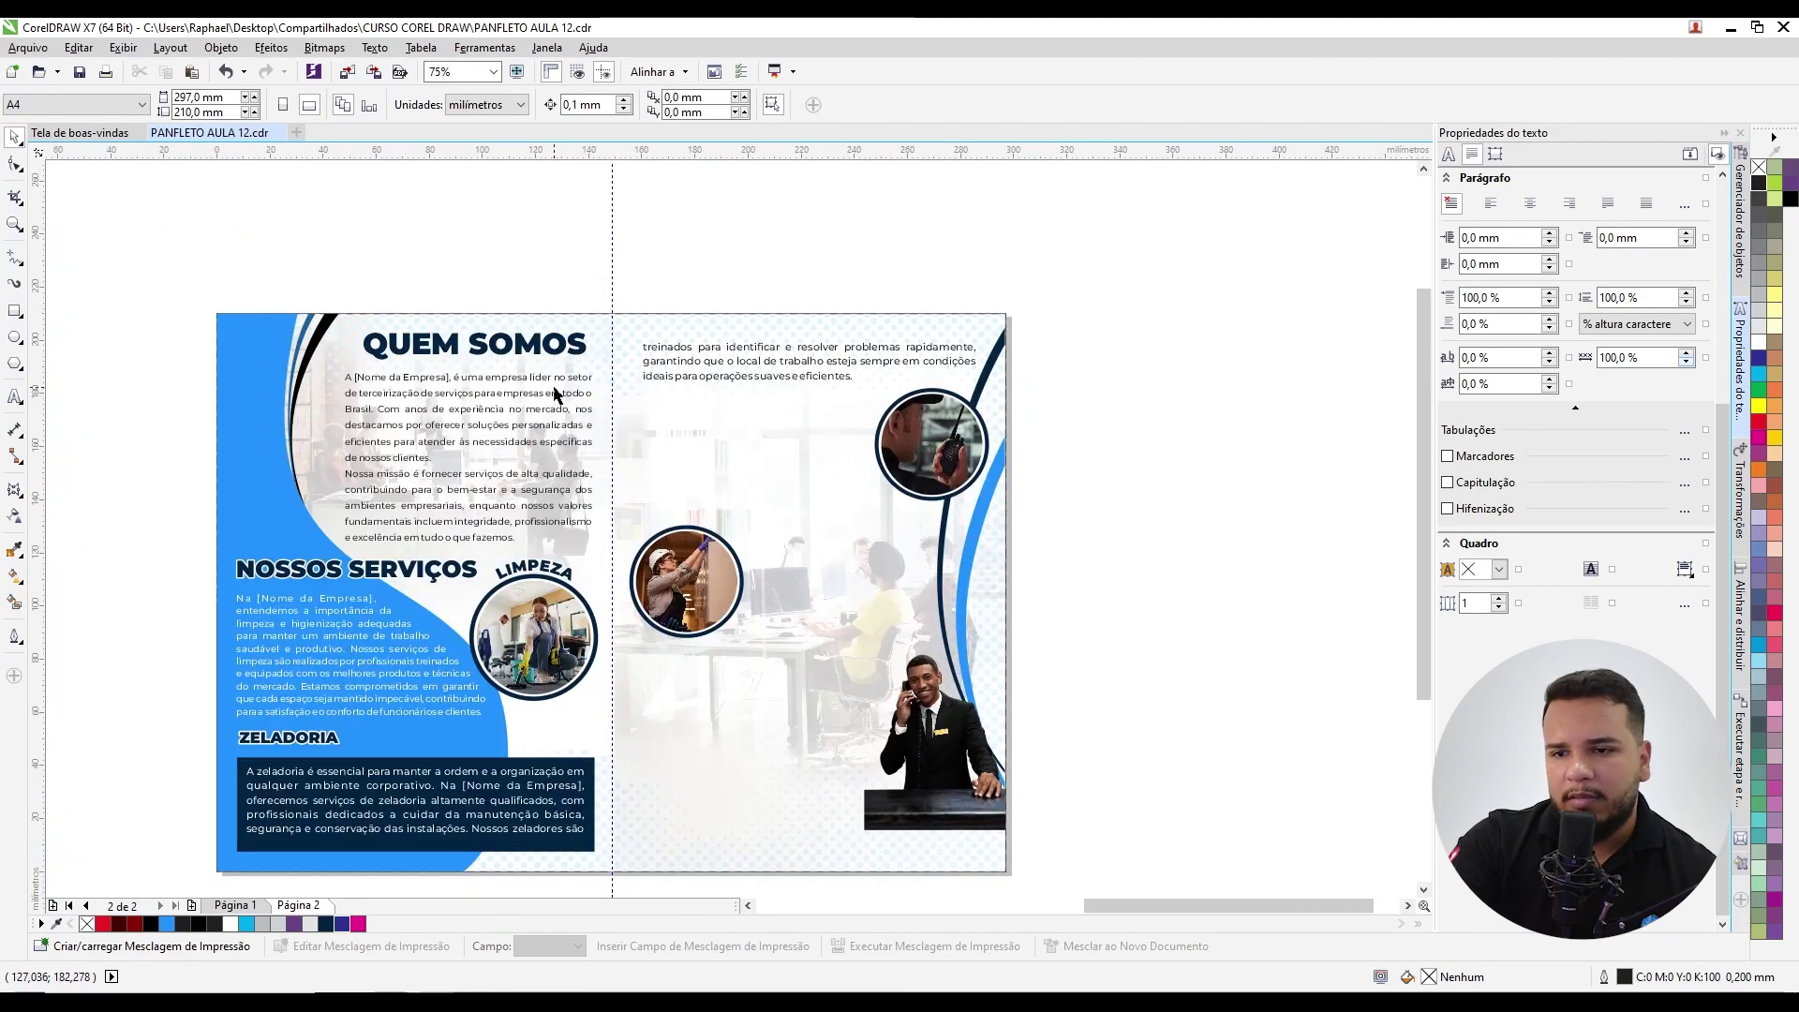
# Step: Move the upper-right continuation text frame up about 4 mm, closer to the page's top edge
pyautogui.click(559, 386)
pyautogui.scroll(2, 559, 386)
pyautogui.click(716, 346)
pyautogui.scroll(-2, 717, 346)
pyautogui.click(926, 405)
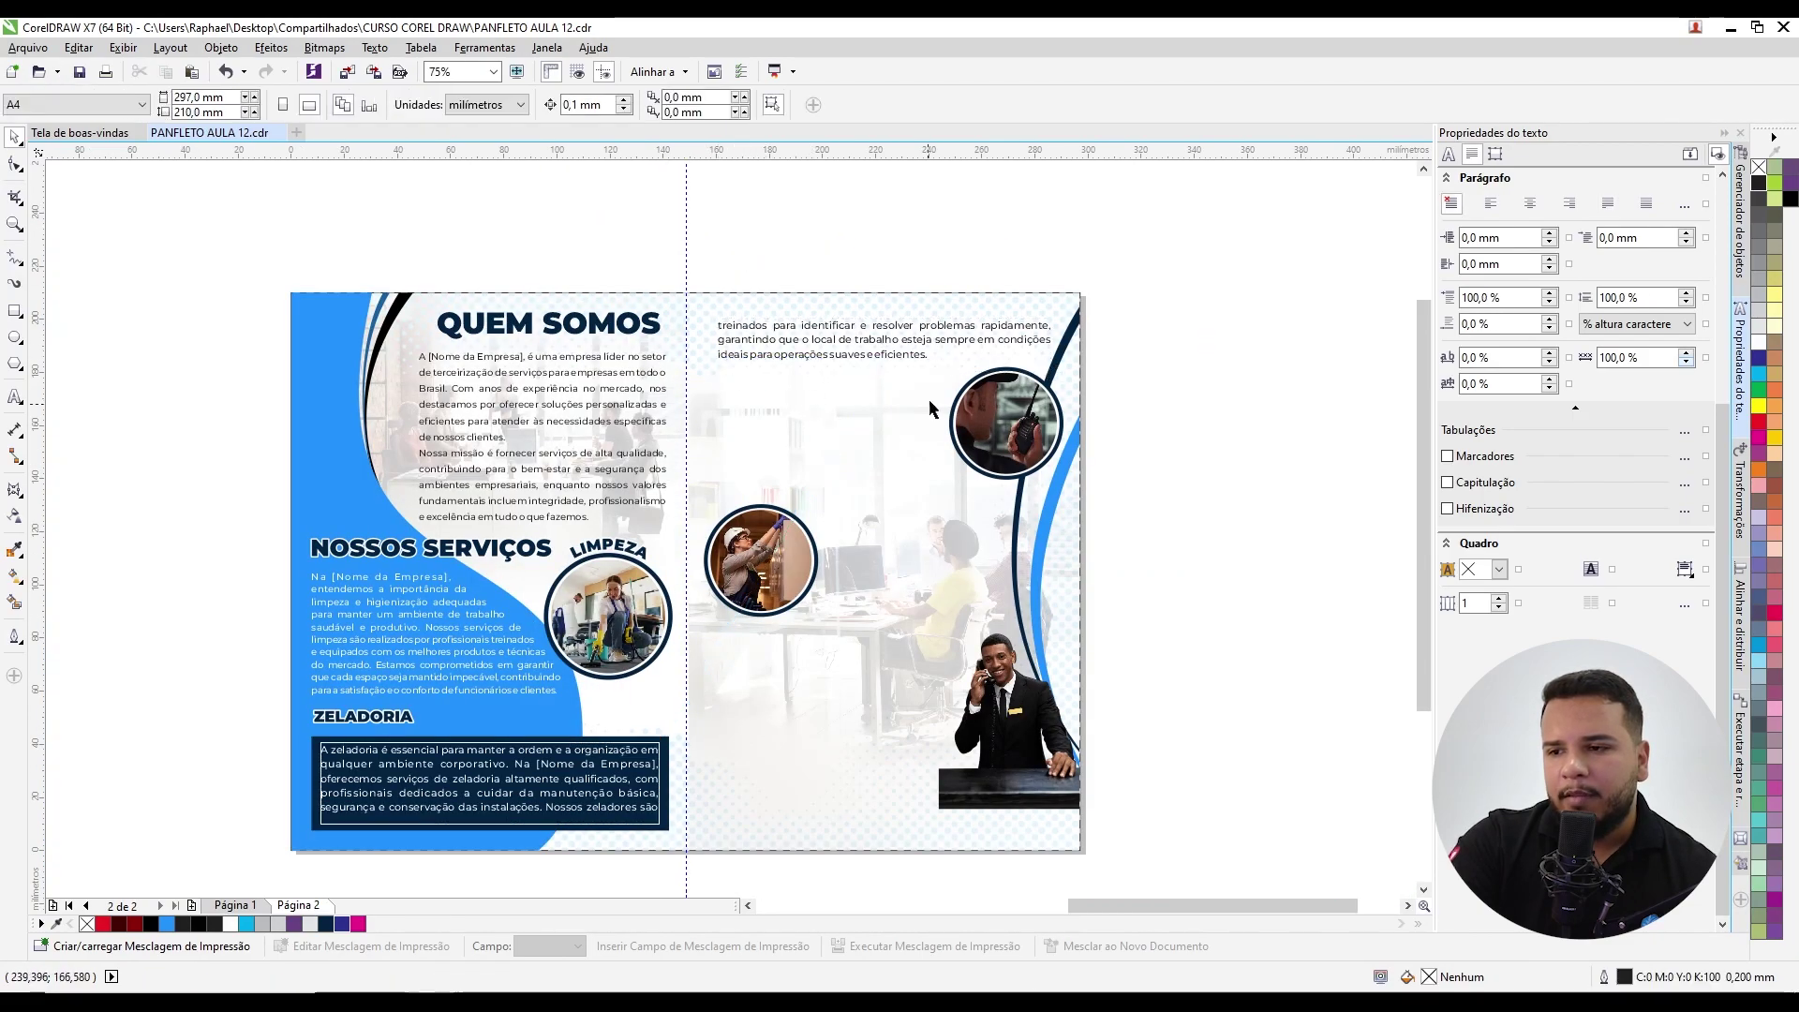
pyautogui.scroll(2, 979, 373)
pyautogui.click(887, 295)
pyautogui.moveTo(861, 273); pyautogui.dragTo(867, 253)
pyautogui.scroll(-2, 890, 313)
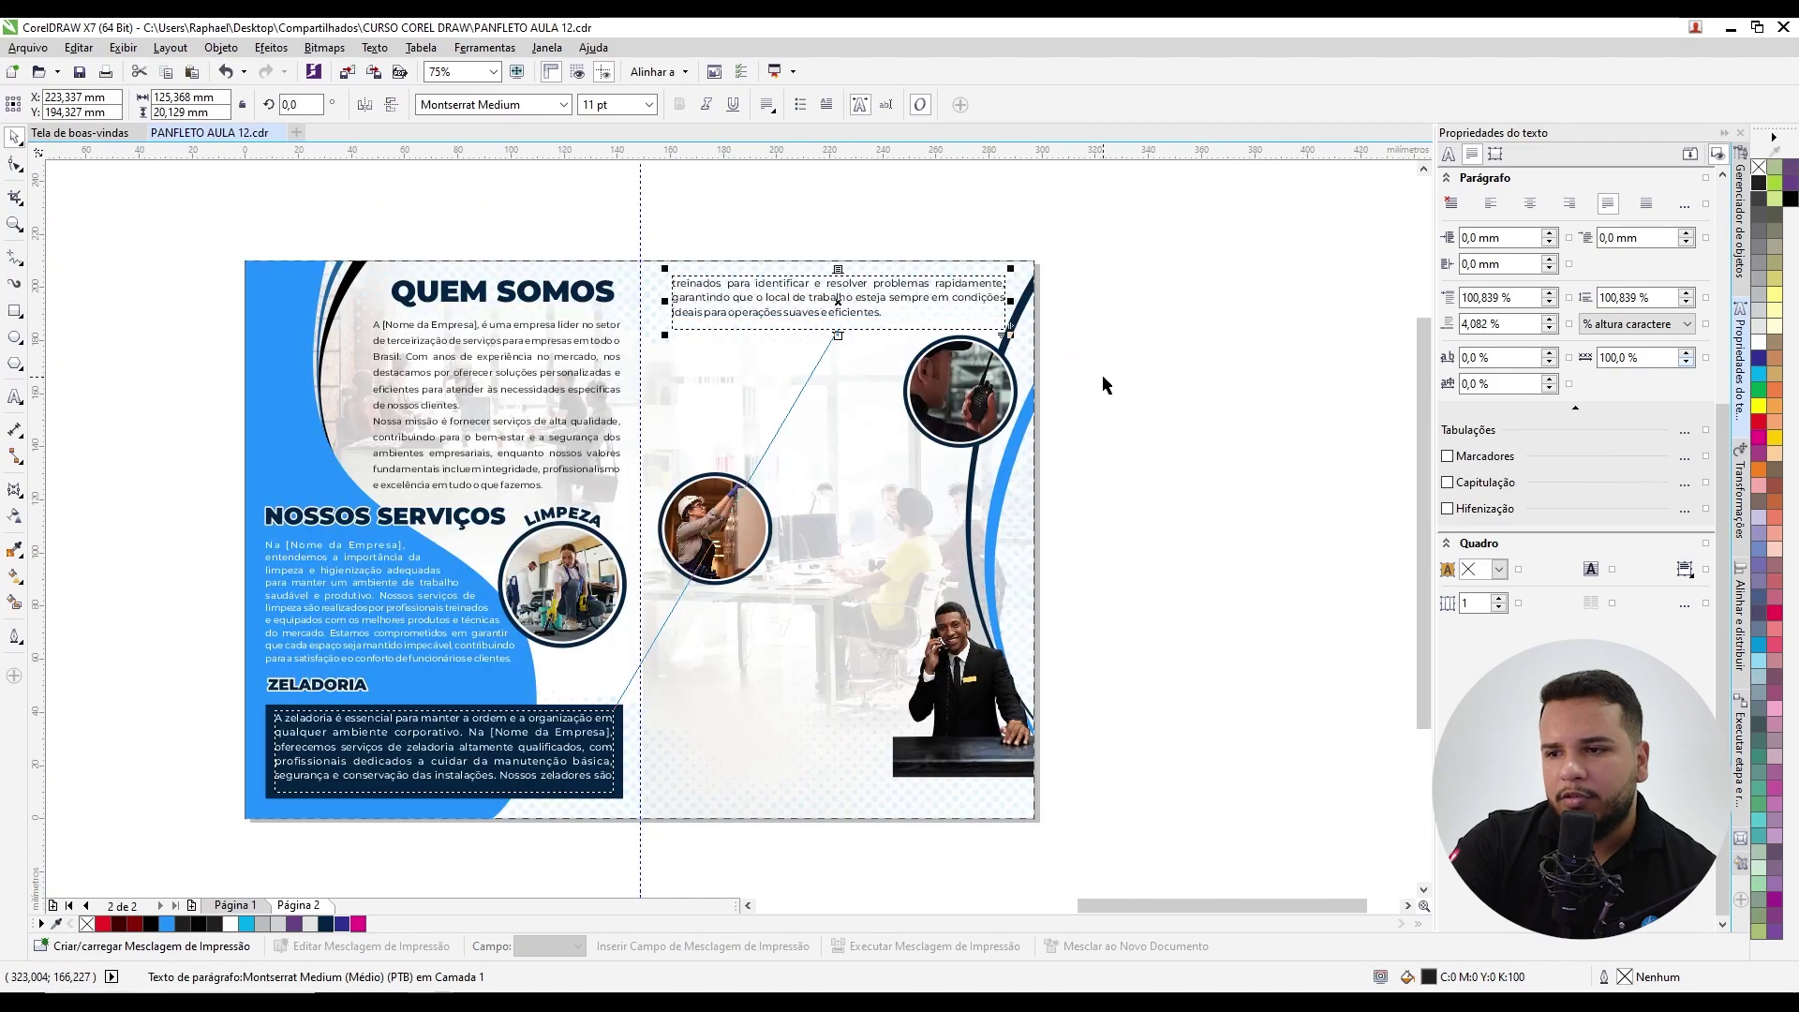
# Step: Place a copy of the ZELADORIA heading on the right half, just below the continuation text
pyautogui.click(562, 516)
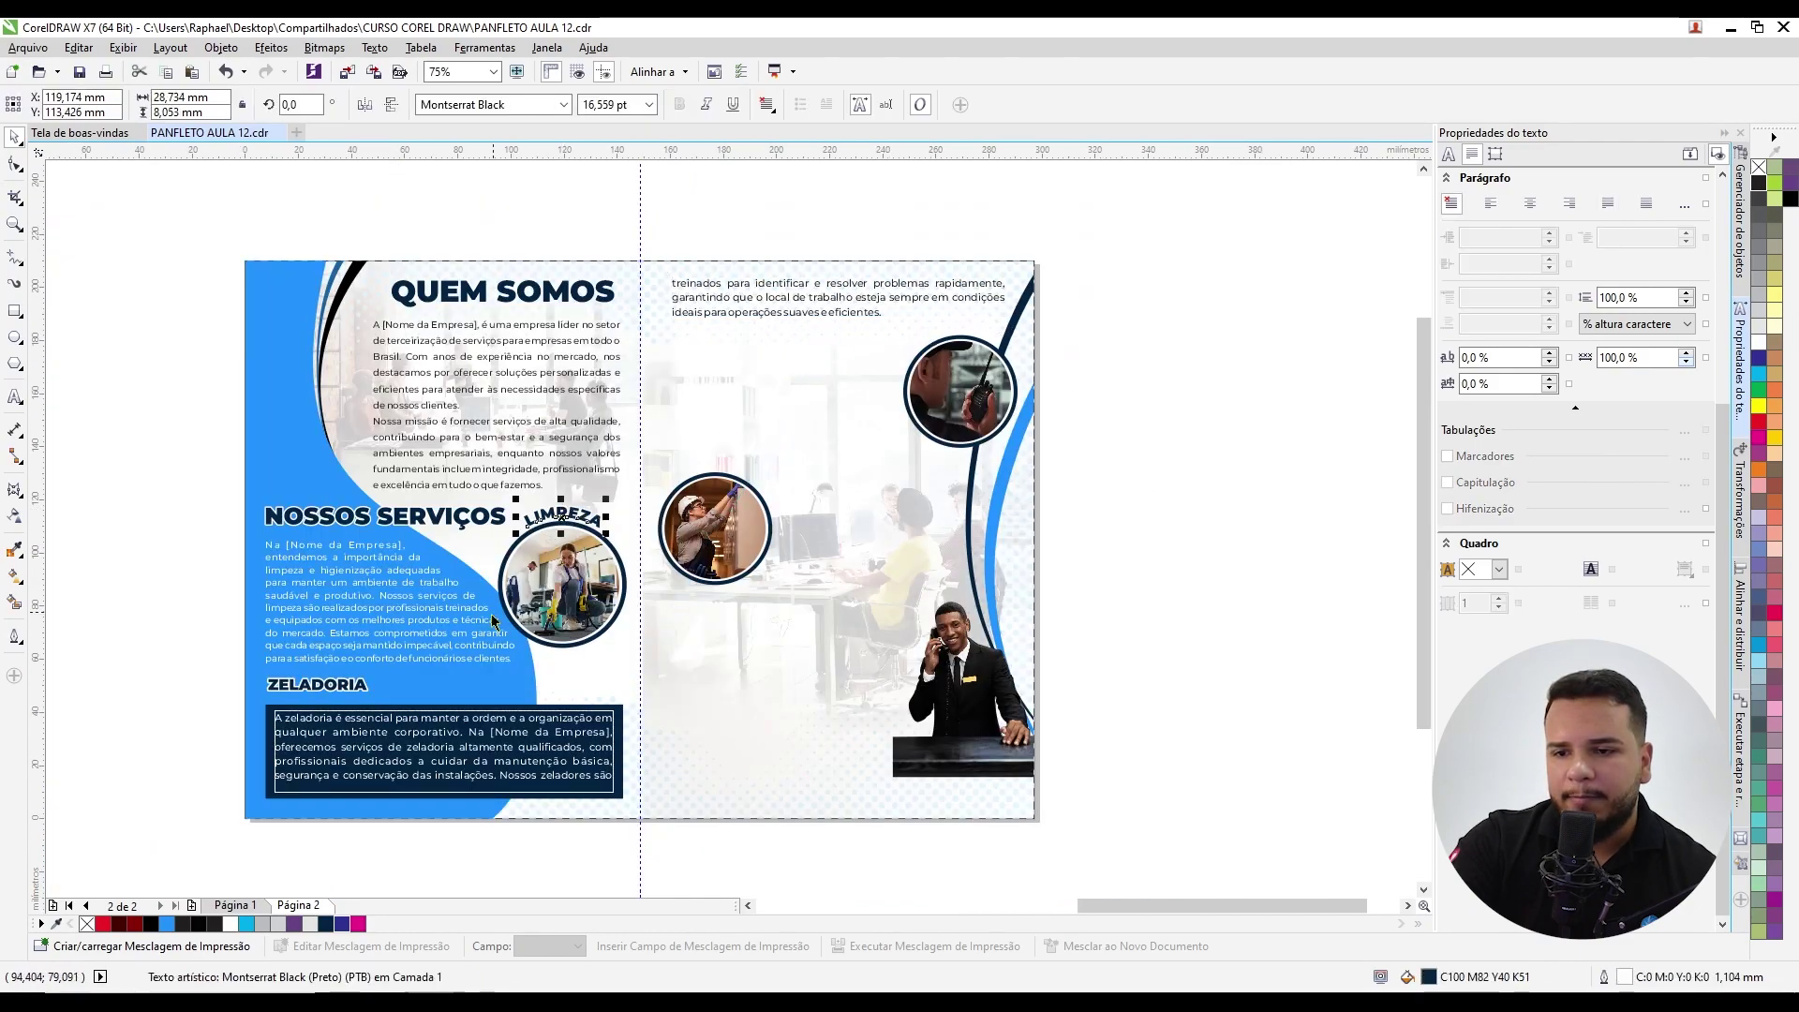
pyautogui.moveTo(348, 694); pyautogui.dragTo(815, 355)
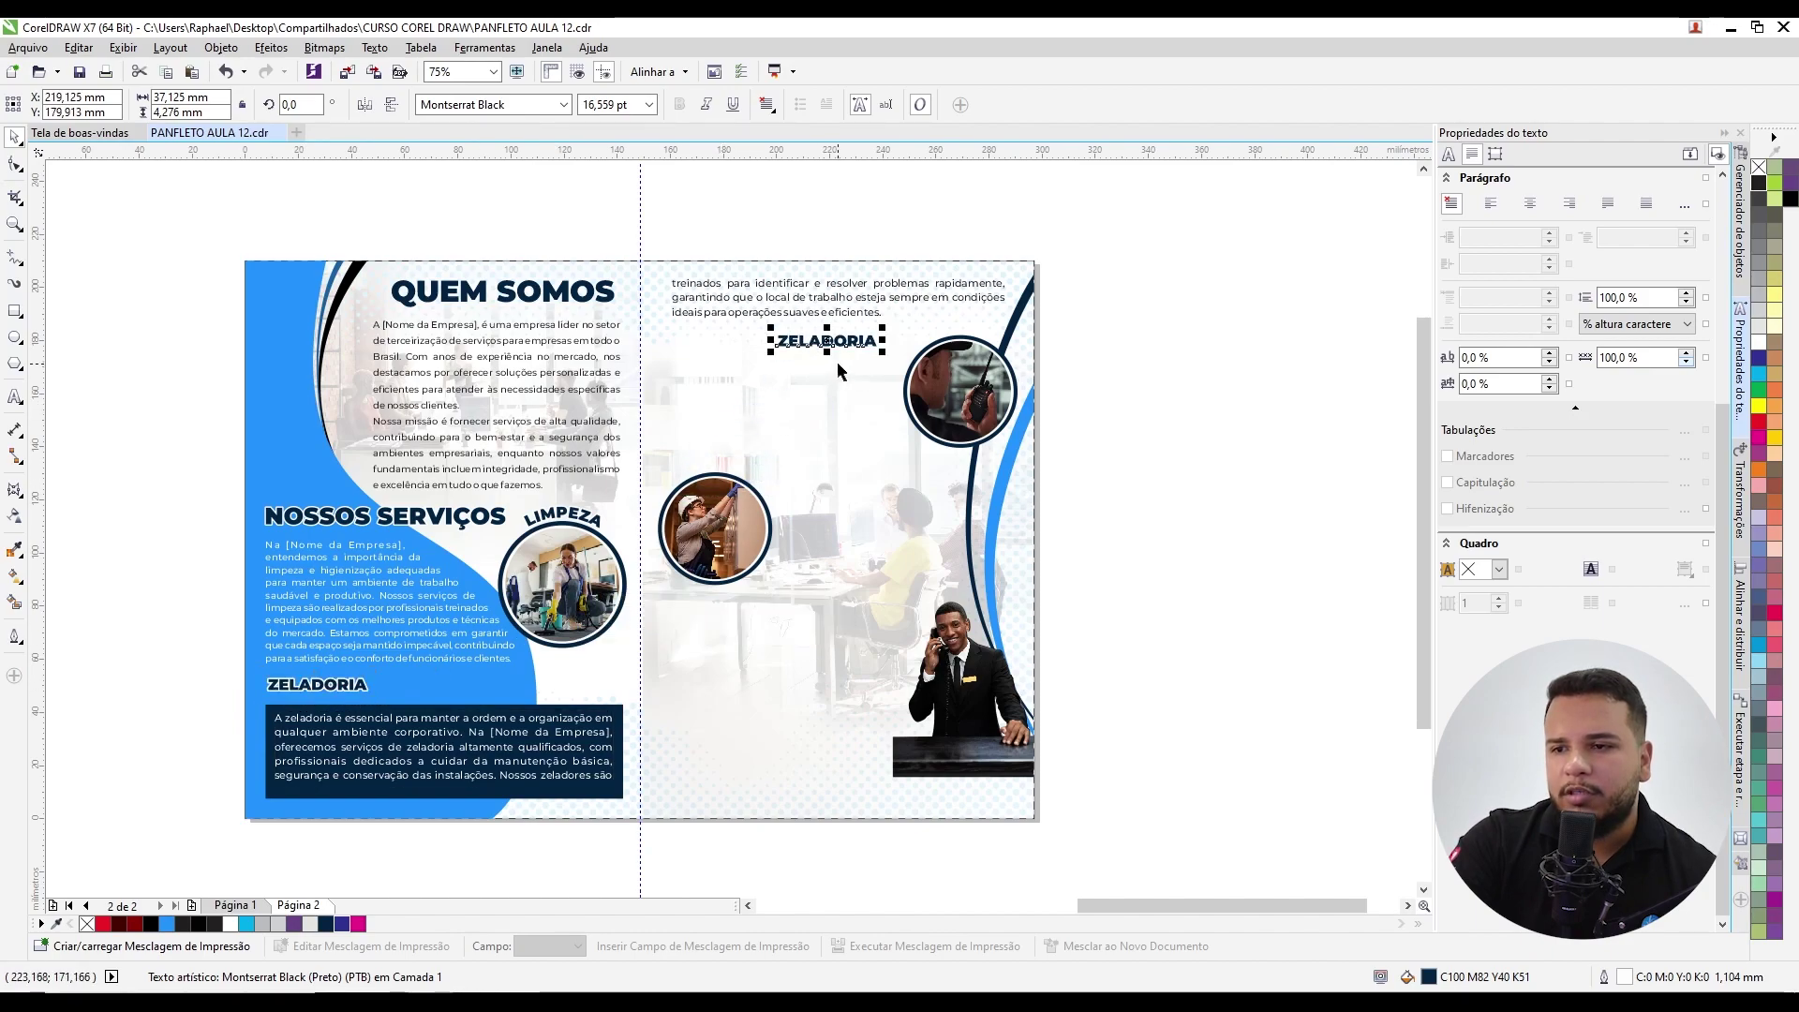
pyautogui.scroll(2, 254, 741)
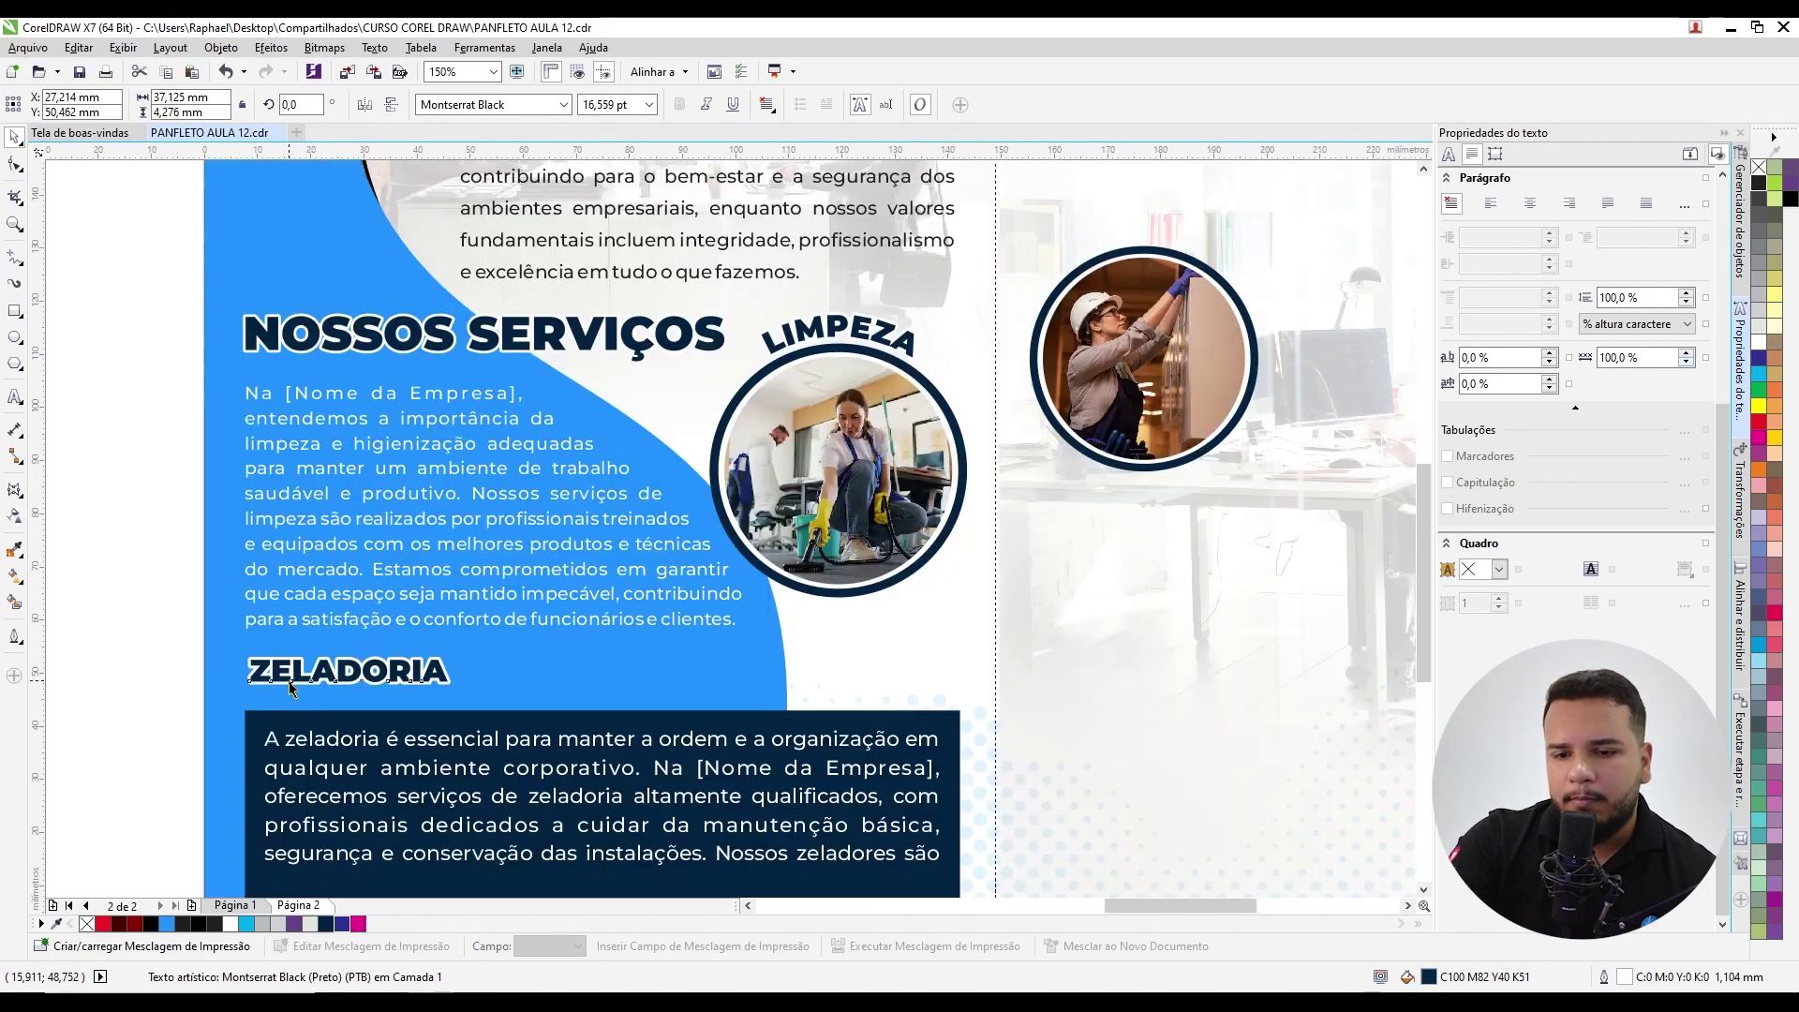
pyautogui.scroll(-2, 281, 694)
pyautogui.click(197, 711)
# Step: Place further copies of the ZELADORIA heading lower on the right half, one beside the photo of the worker in the white helmet
pyautogui.moveTo(620, 707); pyautogui.dragTo(522, 782)
pyautogui.scroll(1, 802, 409)
pyautogui.moveTo(770, 396); pyautogui.dragTo(754, 678)
pyautogui.rightClick(754, 678)
pyautogui.moveTo(753, 678); pyautogui.dragTo(815, 830)
pyautogui.rightClick(815, 830)
pyautogui.moveTo(807, 795); pyautogui.dragTo(790, 738)
pyautogui.scroll(-5, 790, 738)
pyautogui.moveTo(769, 473); pyautogui.dragTo(816, 602)
pyautogui.scroll(-2, 743, 402)
# Step: Copy the title "SEGURANÇA" from the Notepad file TEXTO AULA 12 and replace the text of the upper copied ZELADORIA heading with it
pyautogui.click(762, 349)
pyautogui.scroll(2, 762, 349)
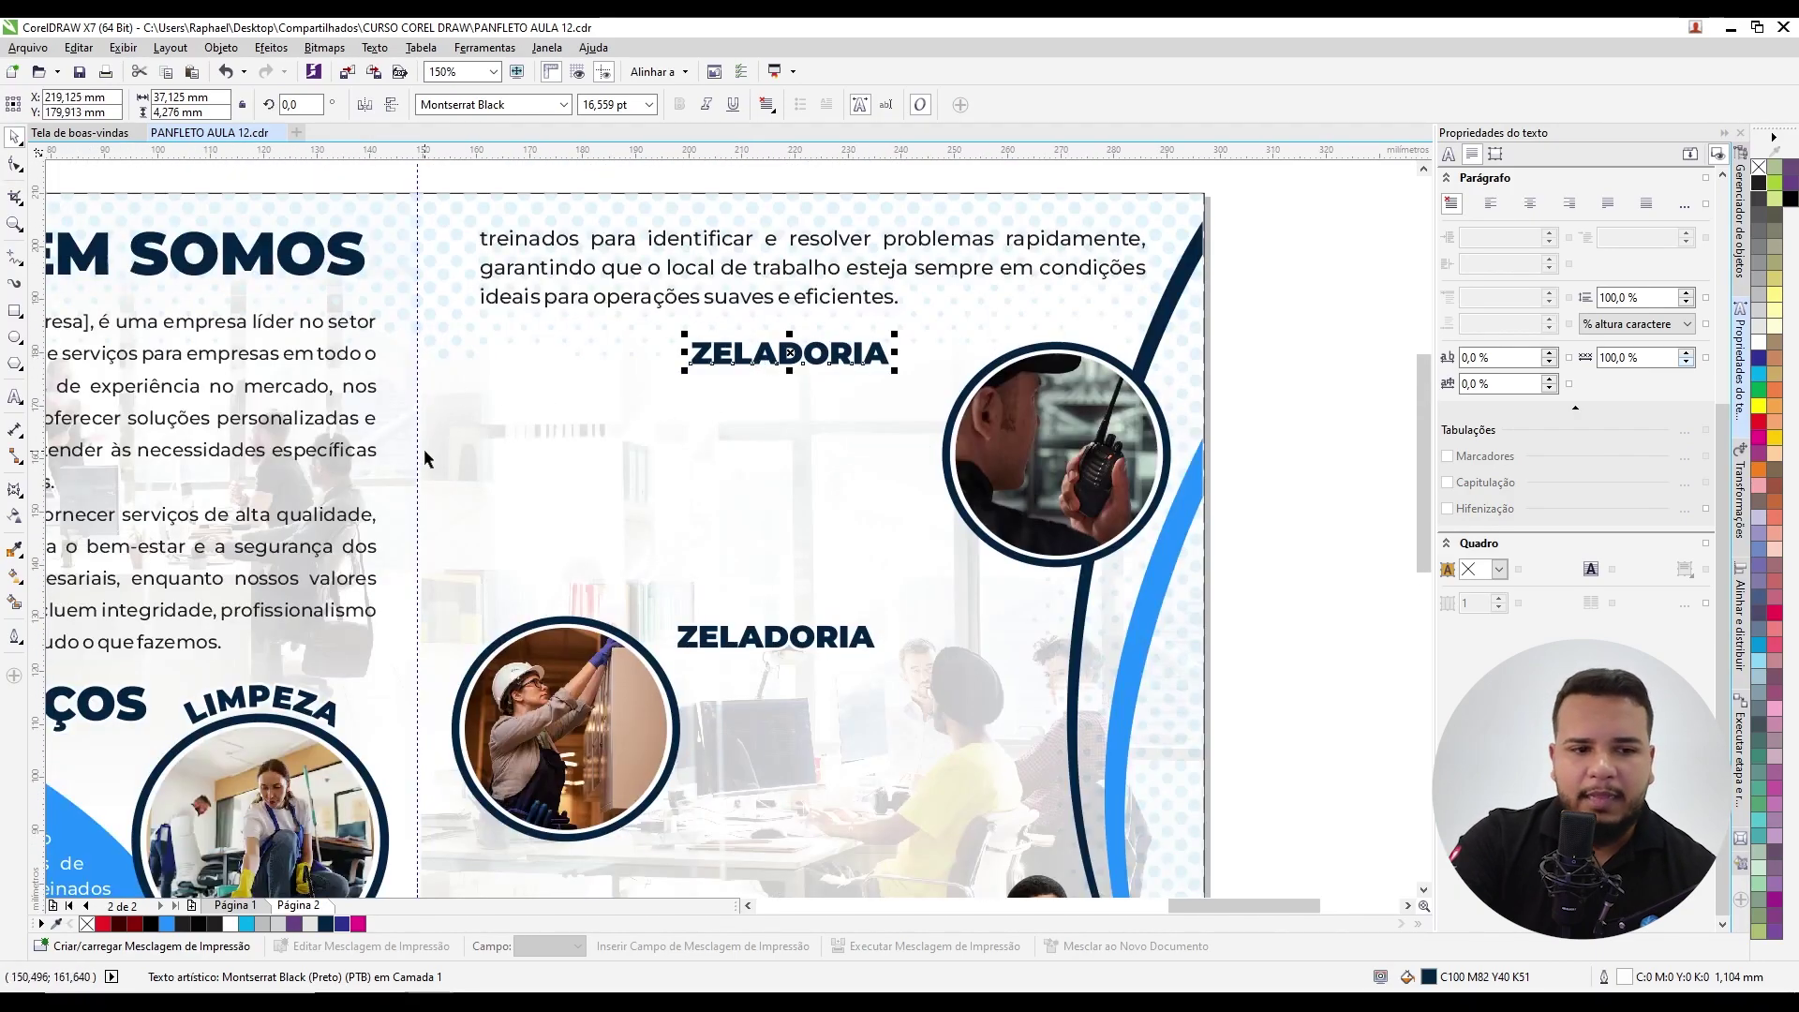
pyautogui.hotkey('alt', 'Tab')
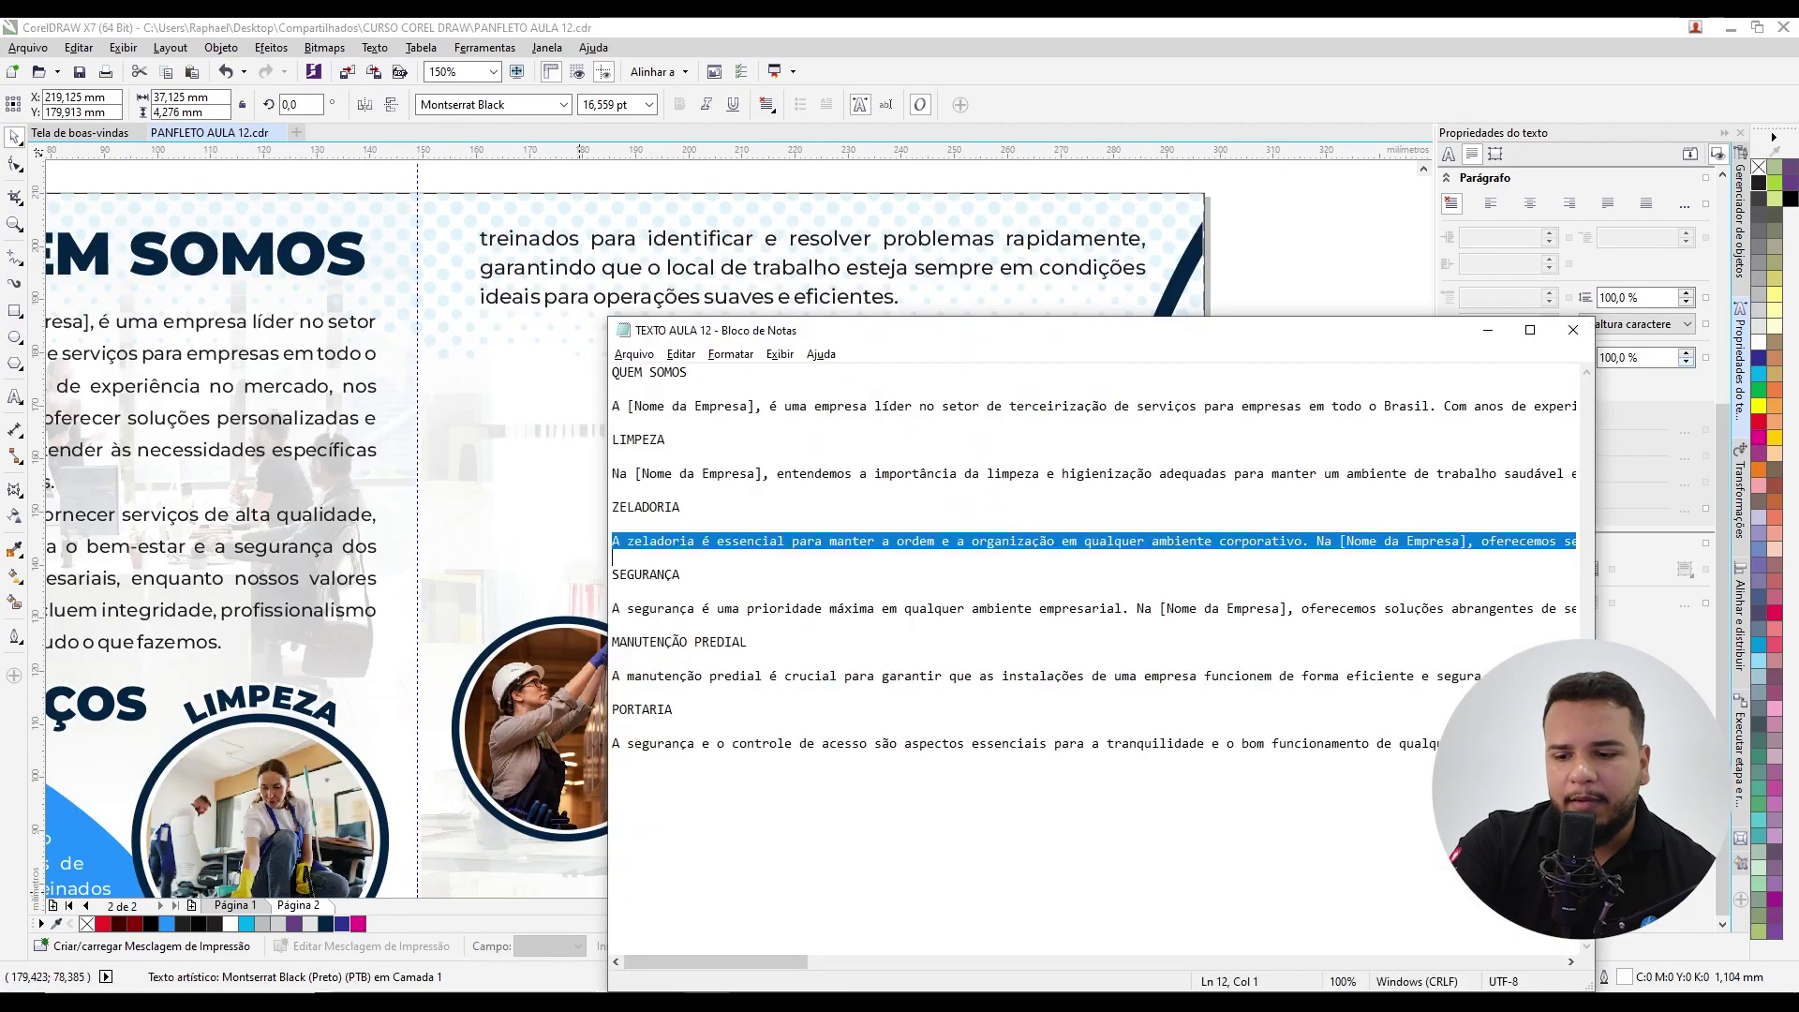
pyautogui.moveTo(685, 573); pyautogui.dragTo(589, 574)
pyautogui.hotkey('ctrl', 'c')
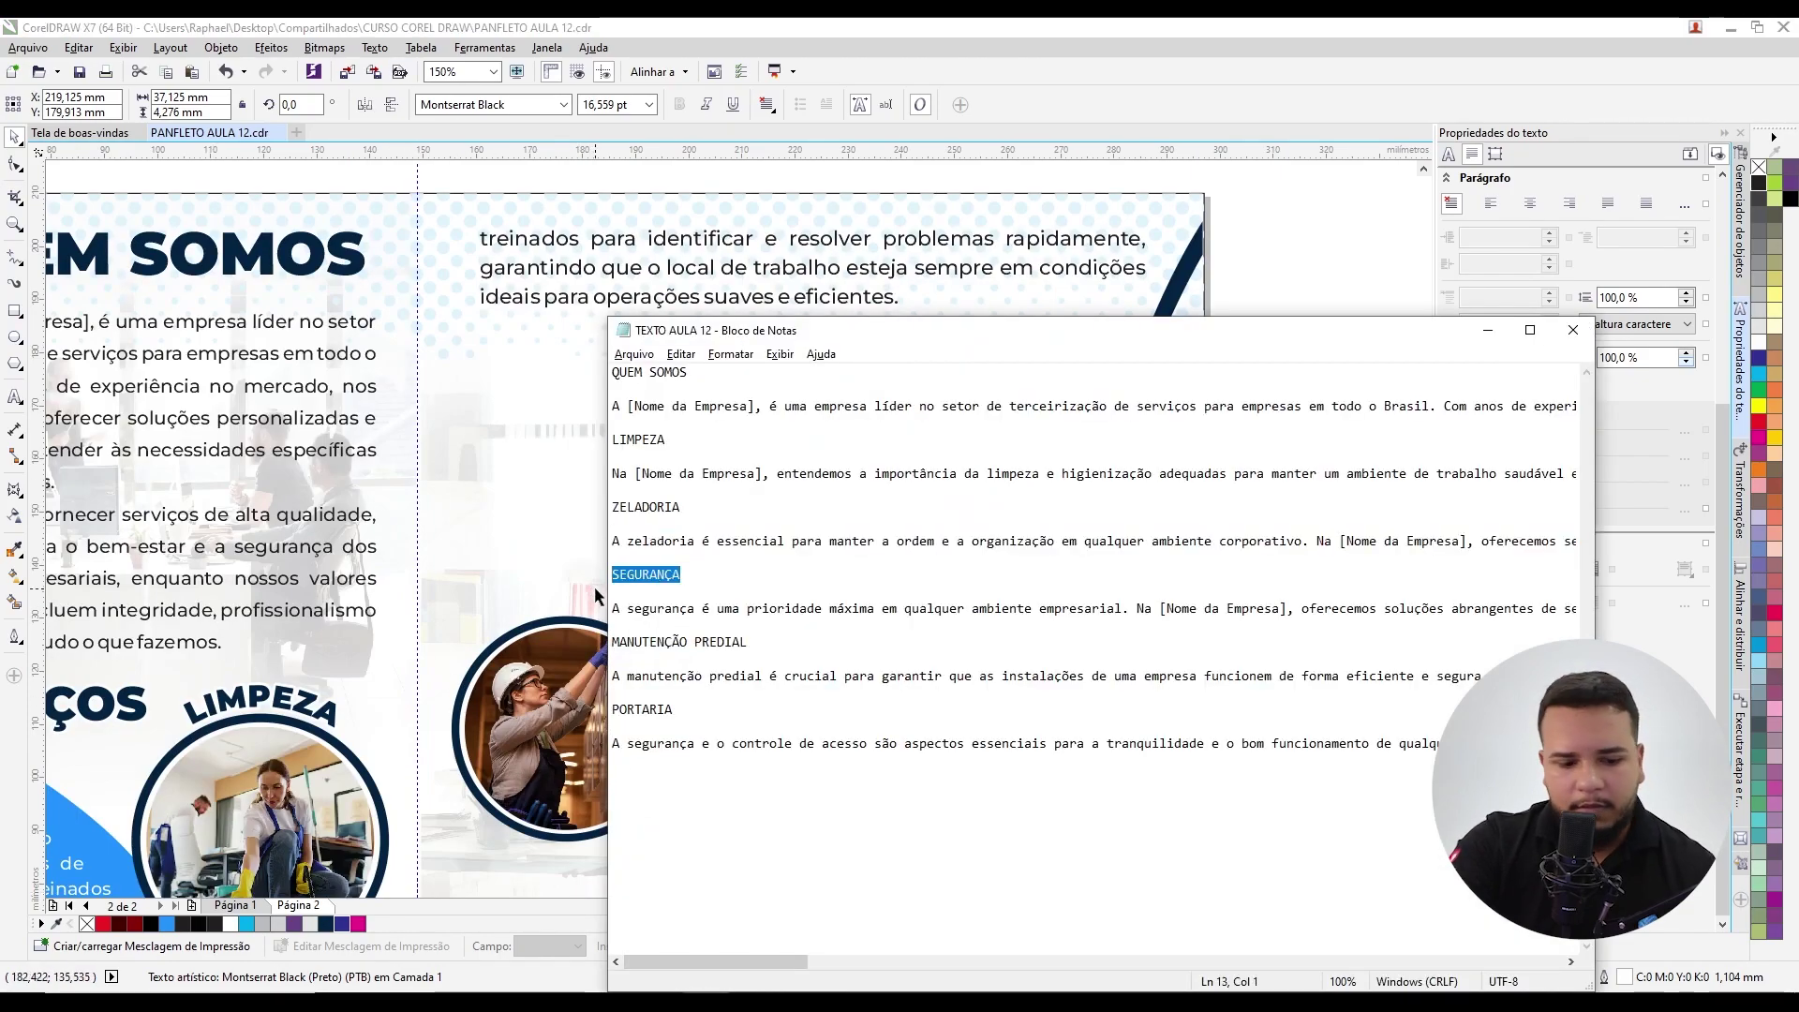
pyautogui.hotkey('alt', 'Tab')
pyautogui.doubleClick(870, 354)
pyautogui.hotkey('ctrl', 'a')
pyautogui.hotkey('ctrl', 'v')
# Step: Copy the title "MANUTENÇÃO PREDIAL" from the Notepad file and replace the copied heading beside the white-helmet worker's photo with it
pyautogui.click(785, 648)
pyautogui.hotkey('alt', 'Tab')
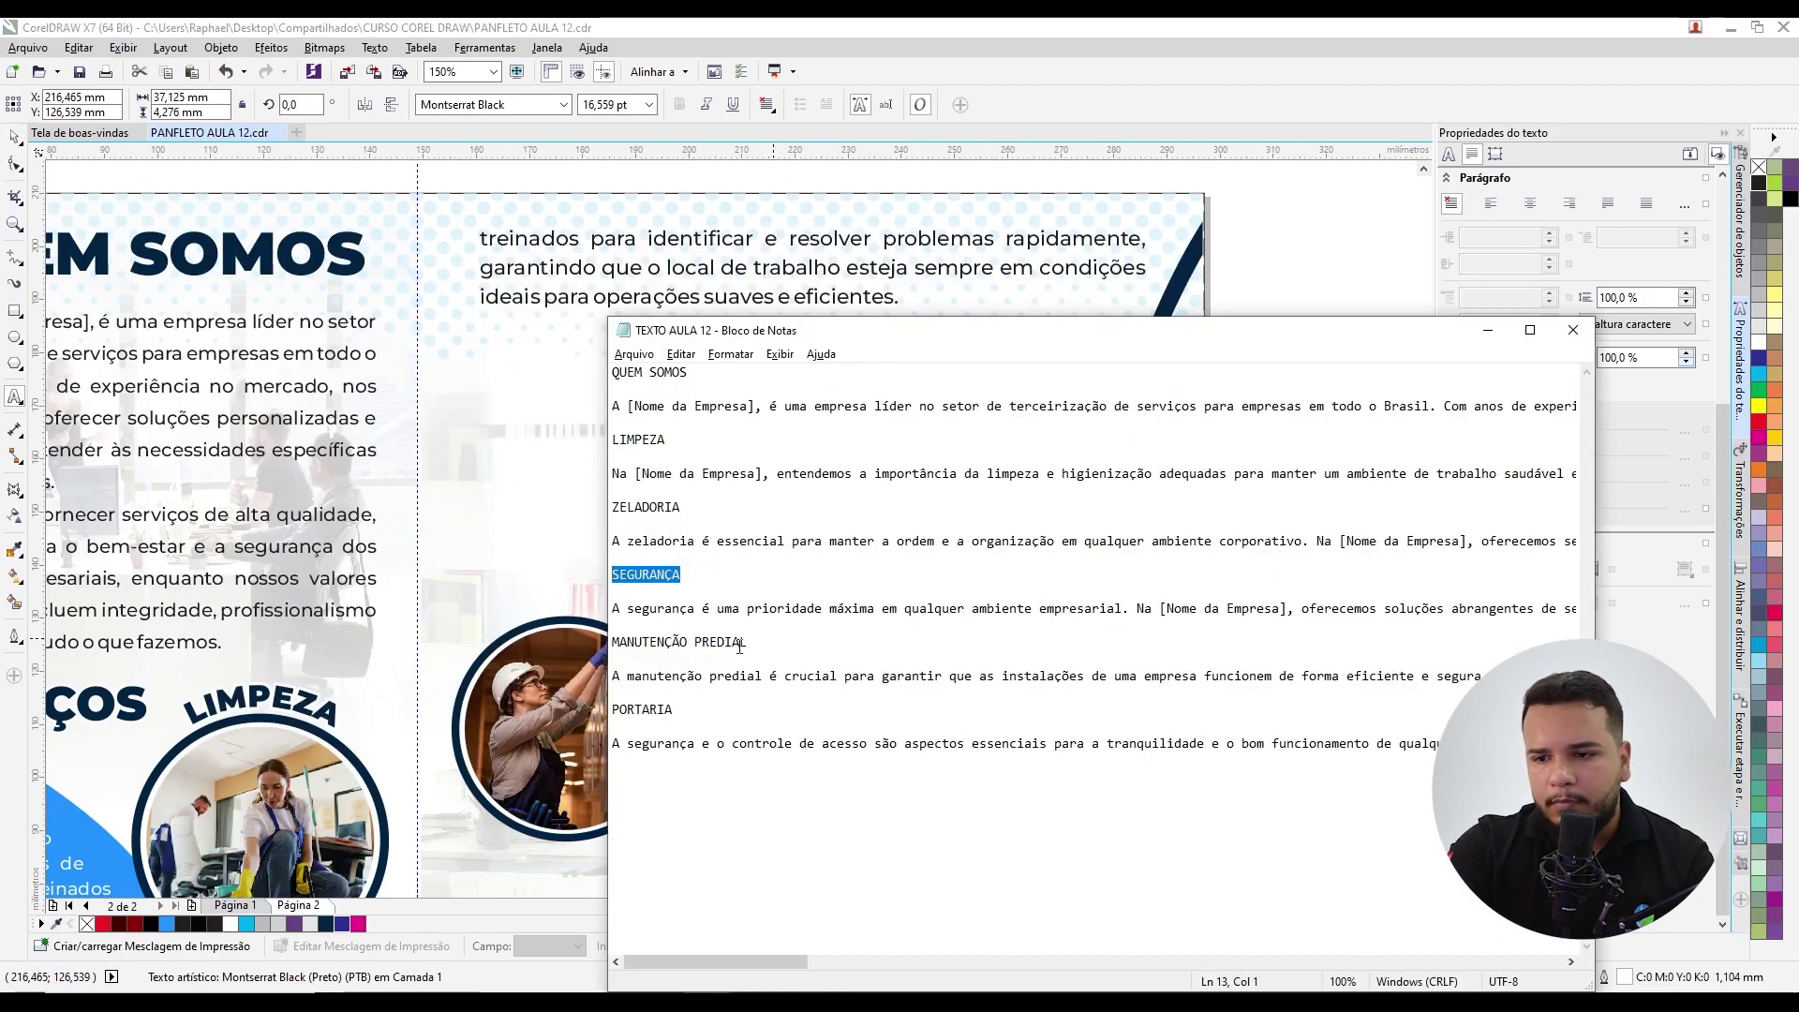
pyautogui.moveTo(746, 647); pyautogui.dragTo(634, 648)
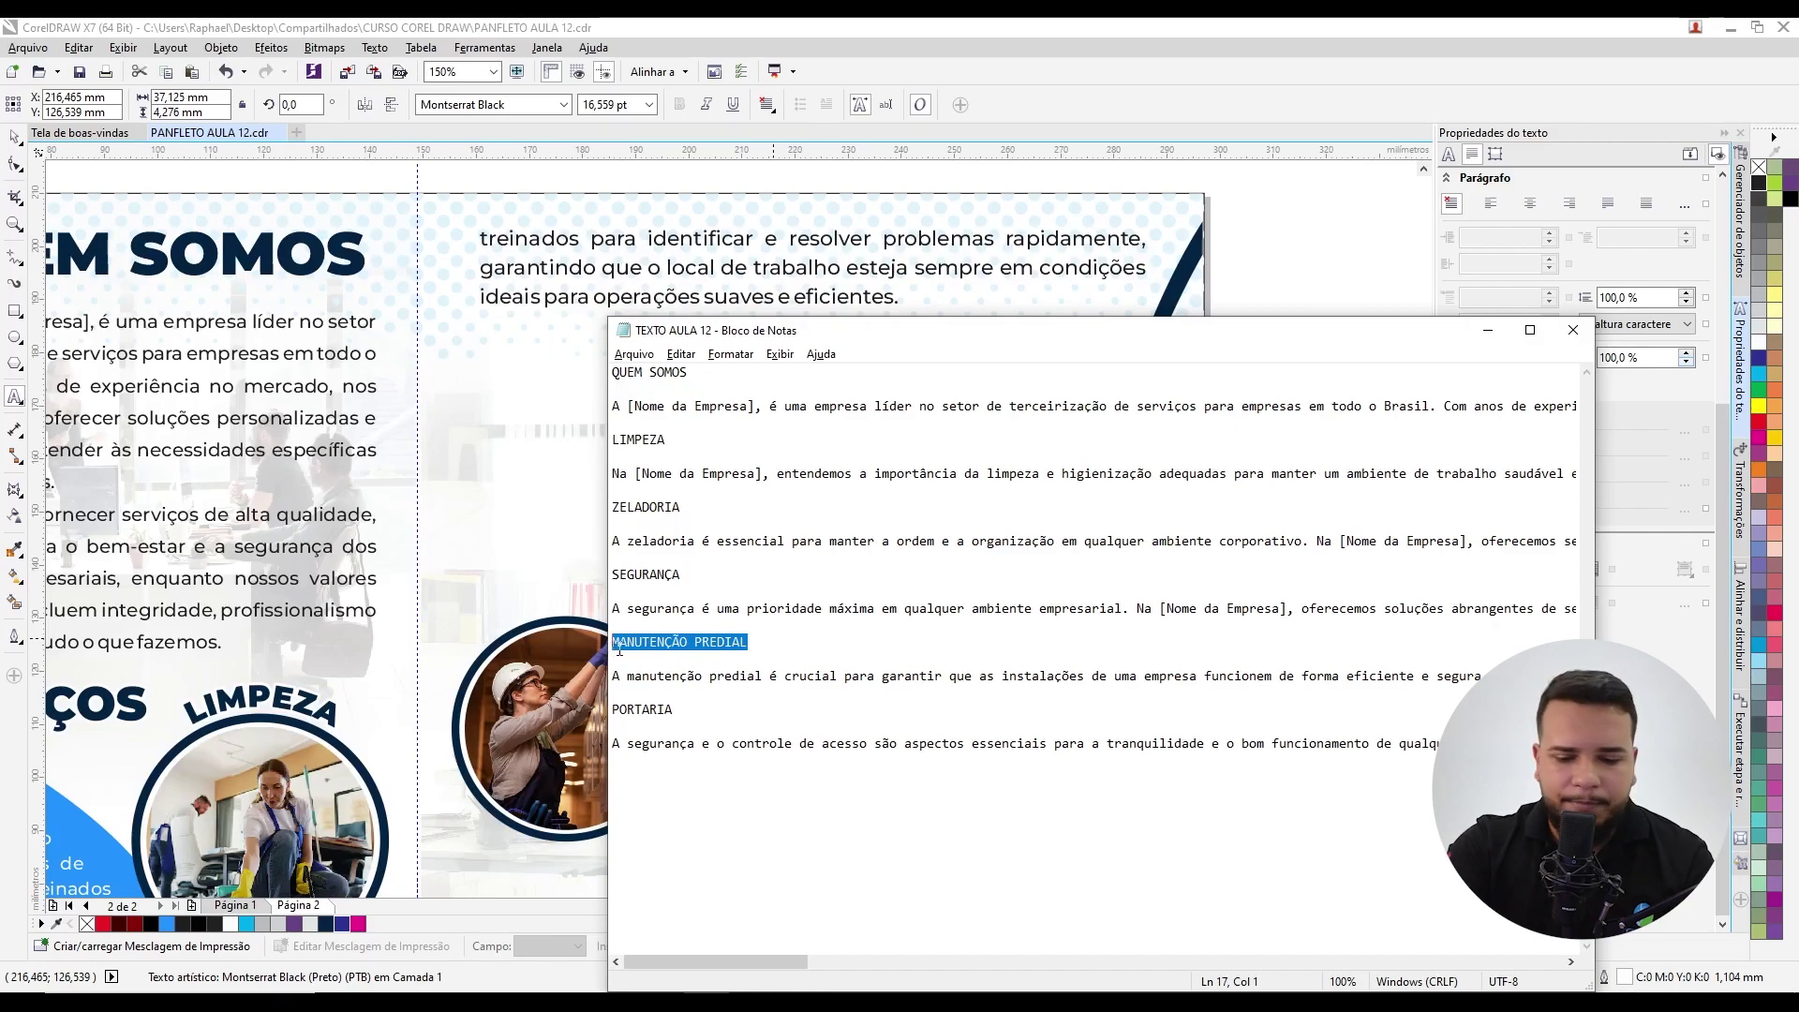
pyautogui.hotkey('alt', 'Tab')
pyautogui.doubleClick(705, 639)
pyautogui.hotkey('ctrl', 'a')
pyautogui.write('MANUTENÇÃO PREDIAL')
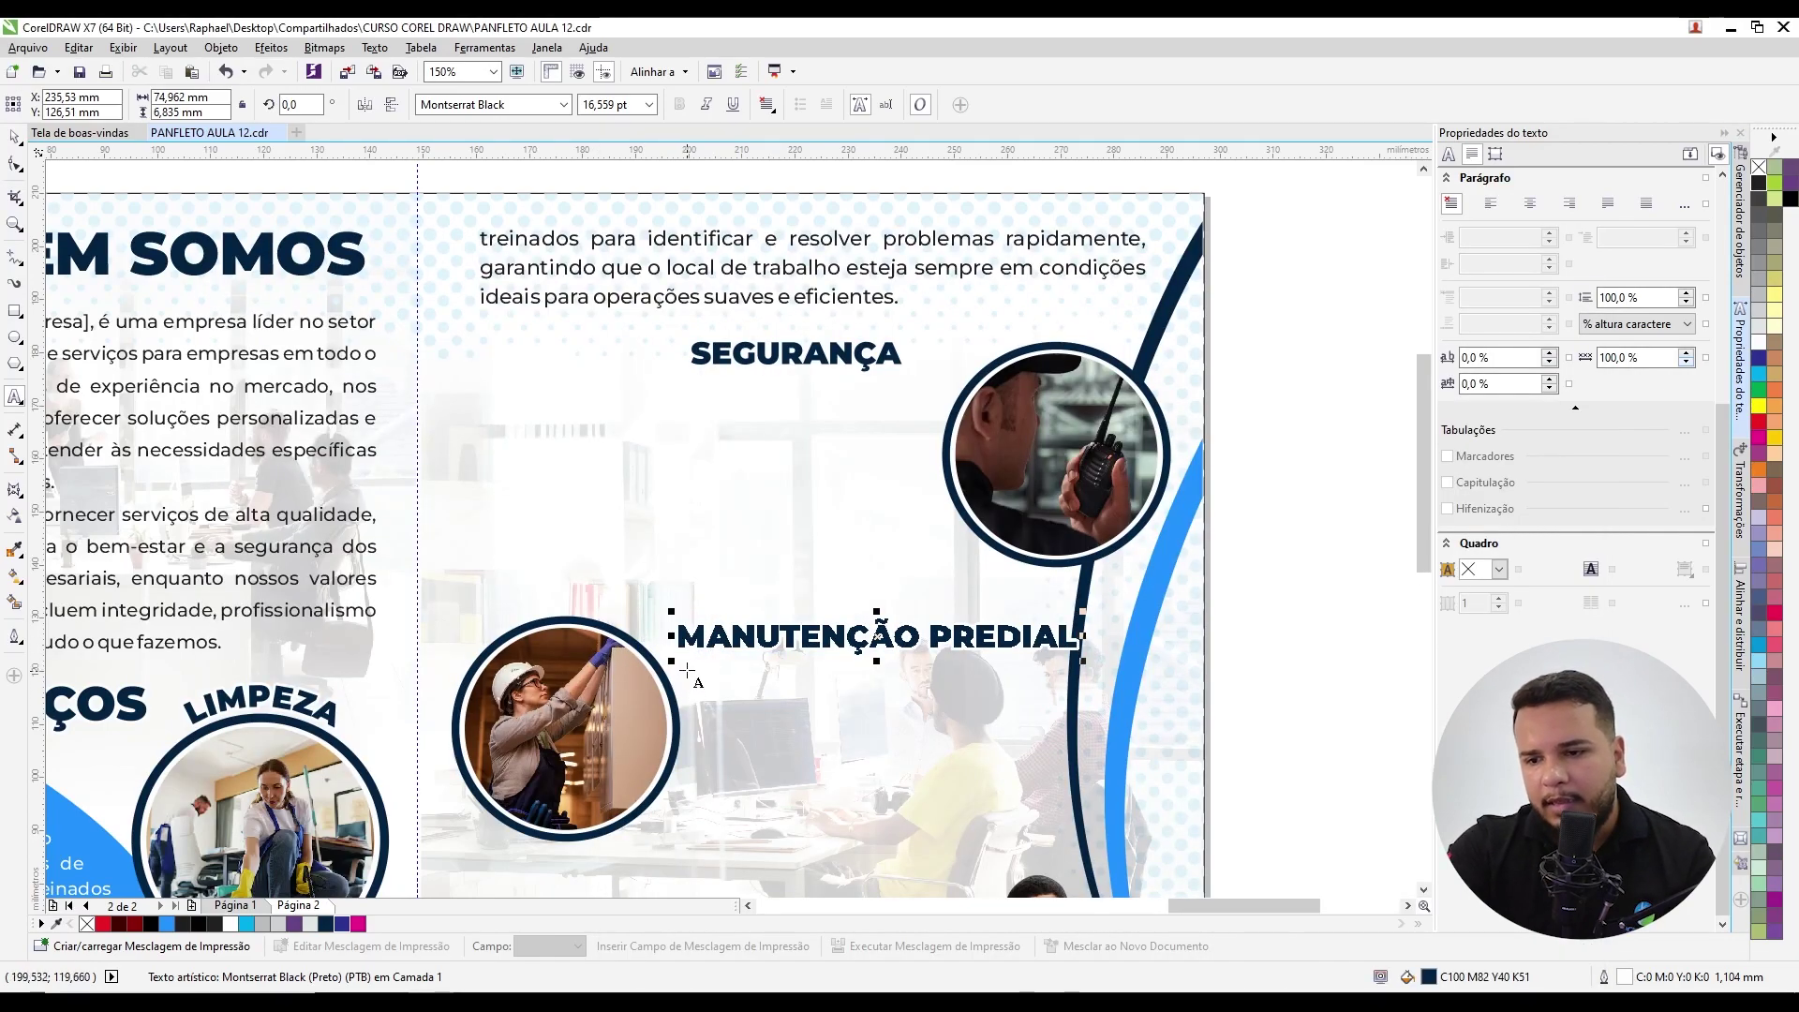
# Step: Copy the title "PORTARIA" from the Notepad file and replace the lowest copied heading, beside the receptionist, with it
pyautogui.hotkey('alt', 'Tab')
pyautogui.moveTo(673, 710); pyautogui.dragTo(613, 710)
pyautogui.hotkey('ctrl', 'c')
pyautogui.hotkey('alt', 'Tab')
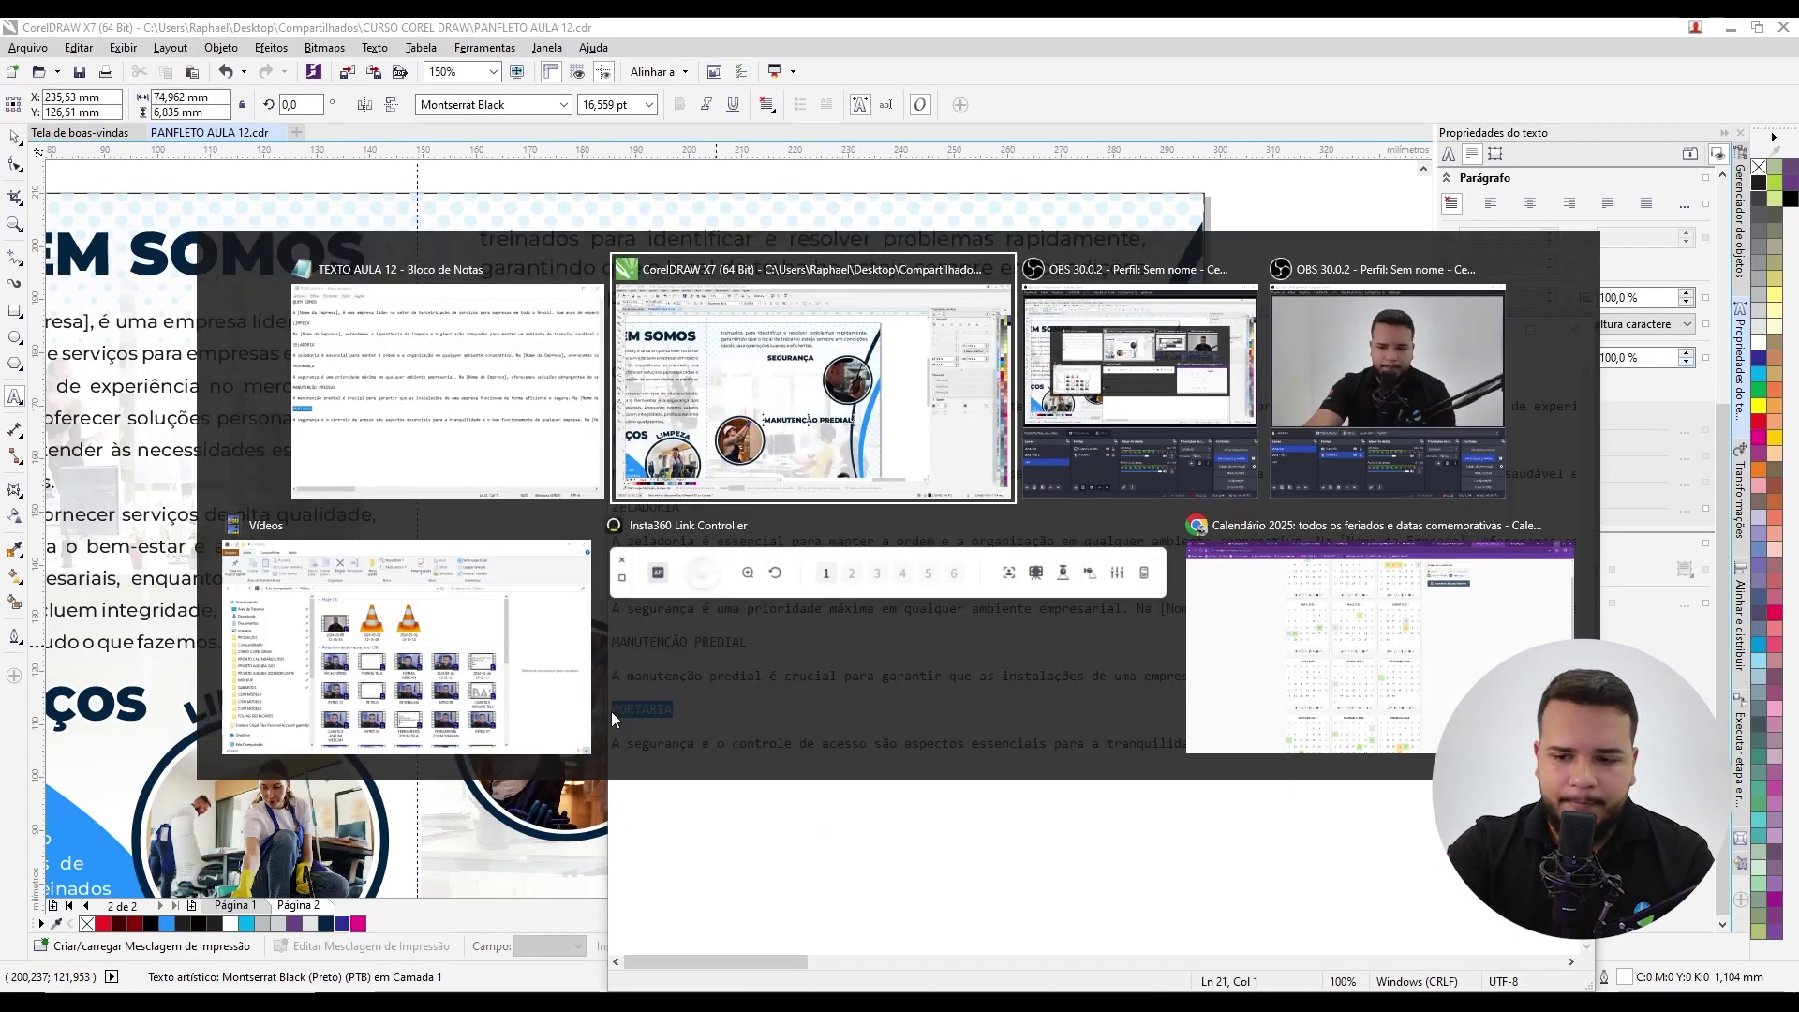
pyautogui.scroll(-3, 712, 524)
pyautogui.doubleClick(899, 677)
pyautogui.hotkey('ctrl', 'v')
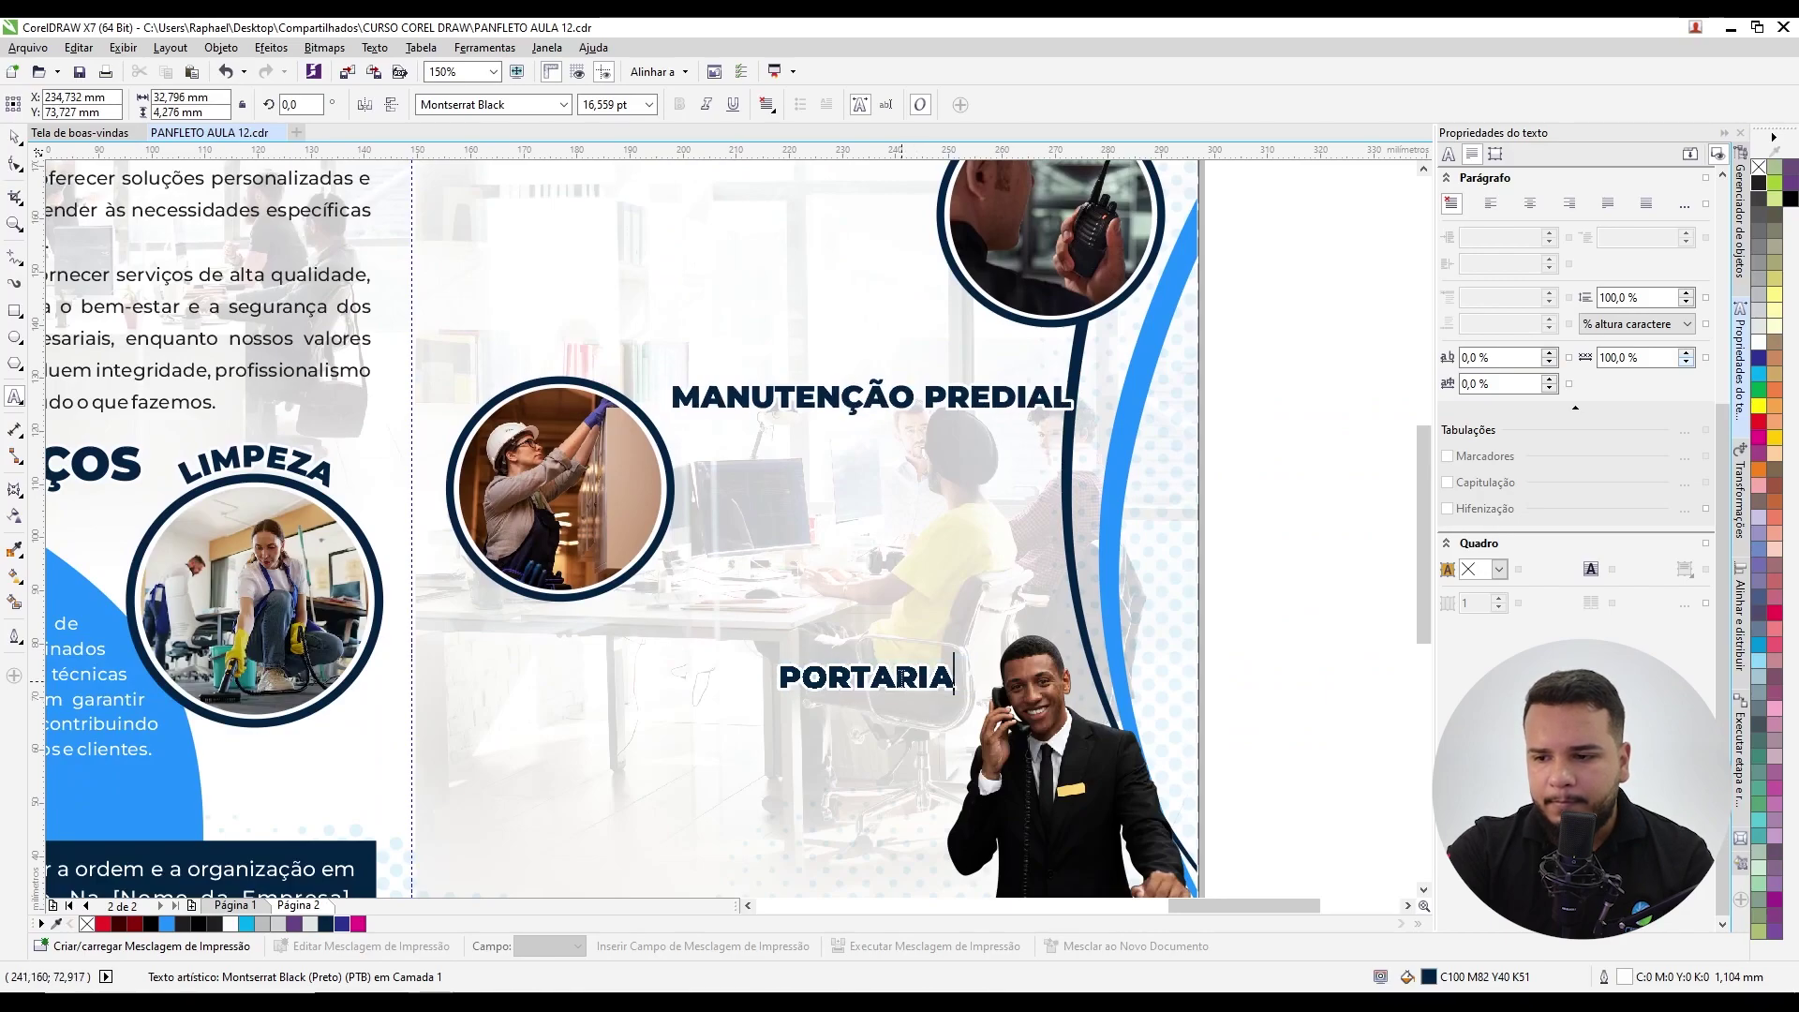
# Step: Fit the SEGURANÇA heading to the circular frame around the photo of the guard with the radio
pyautogui.moveTo(776, 545); pyautogui.dragTo(783, 606)
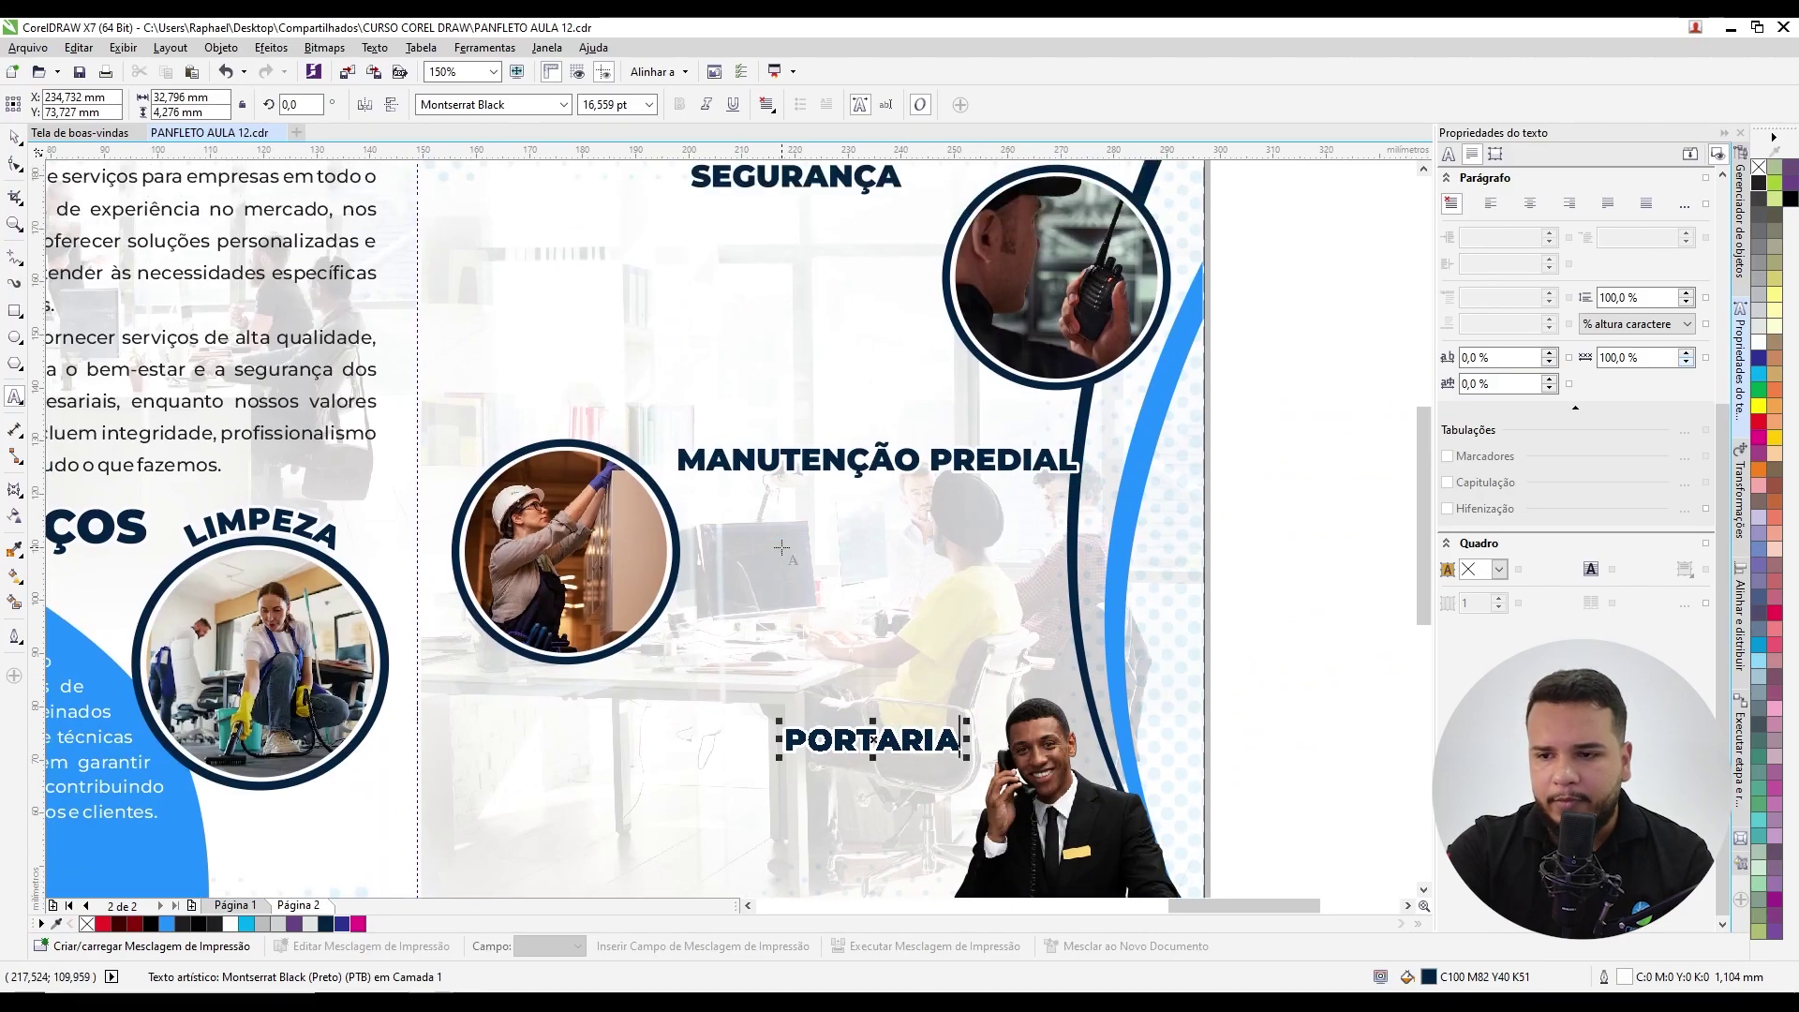
pyautogui.click(14, 137)
pyautogui.moveTo(460, 390); pyautogui.dragTo(459, 425)
pyautogui.scroll(2, 459, 427)
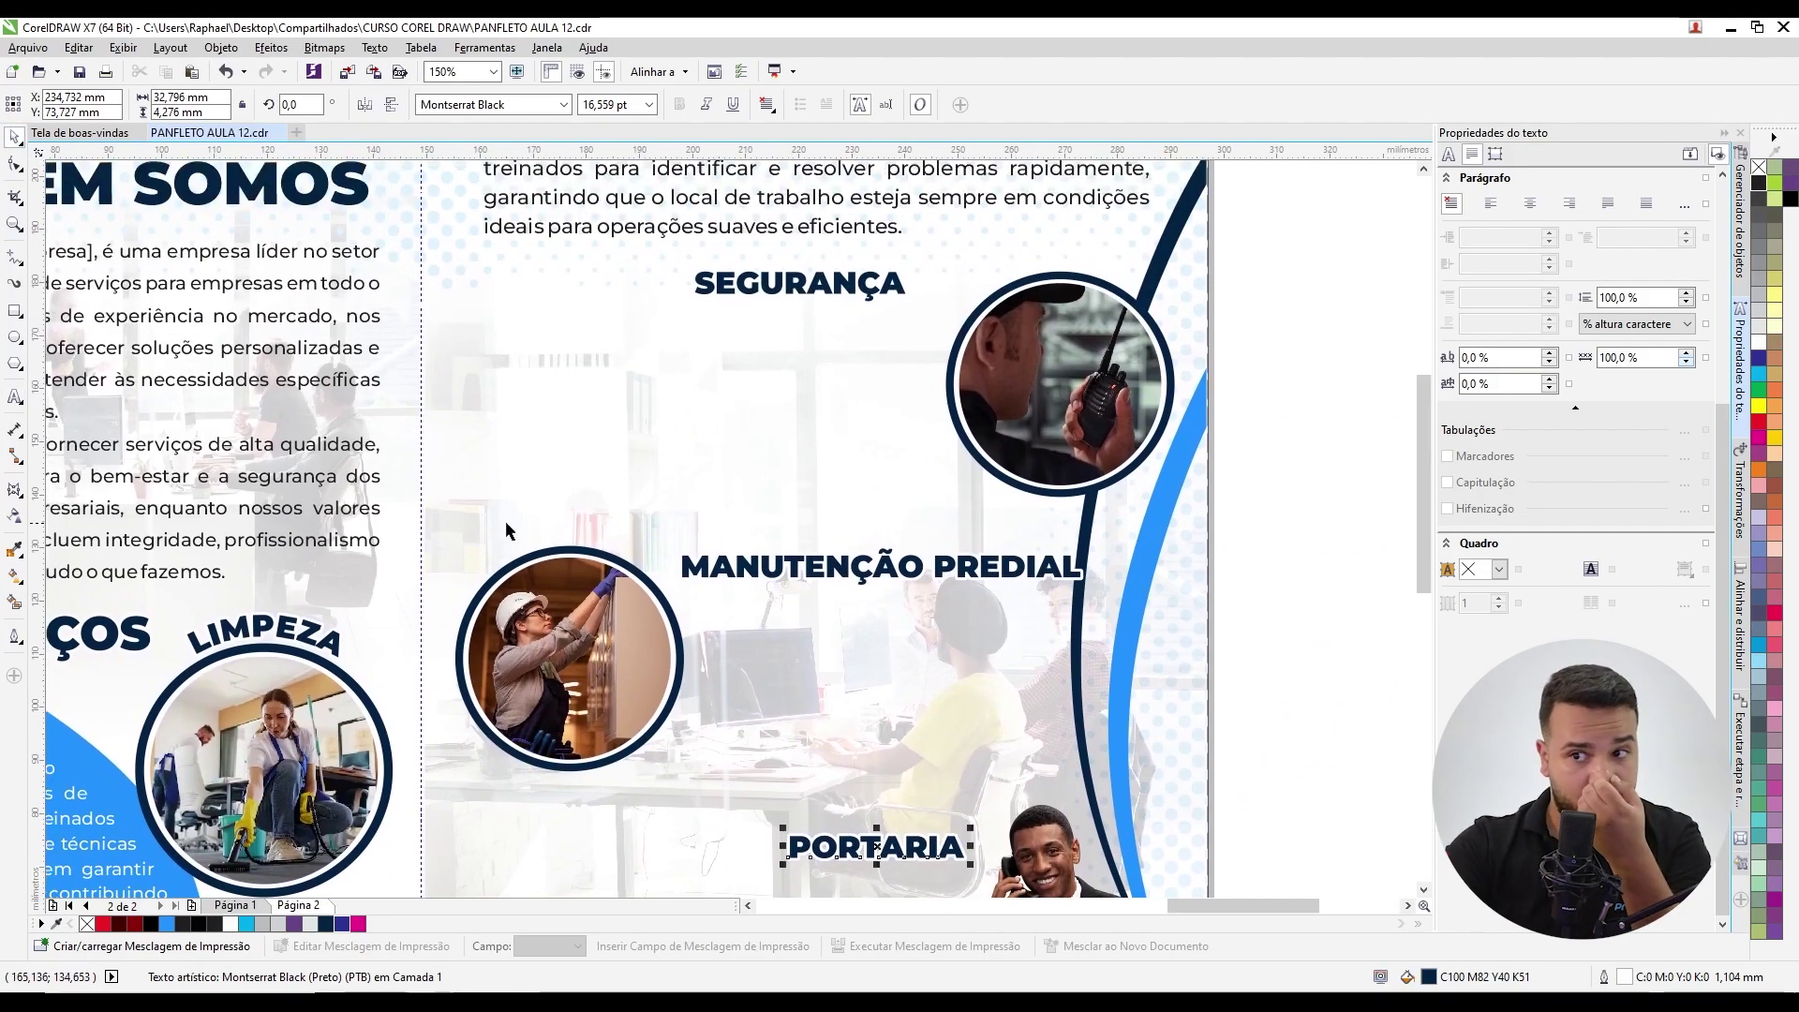
pyautogui.scroll(1, 506, 427)
pyautogui.click(741, 339)
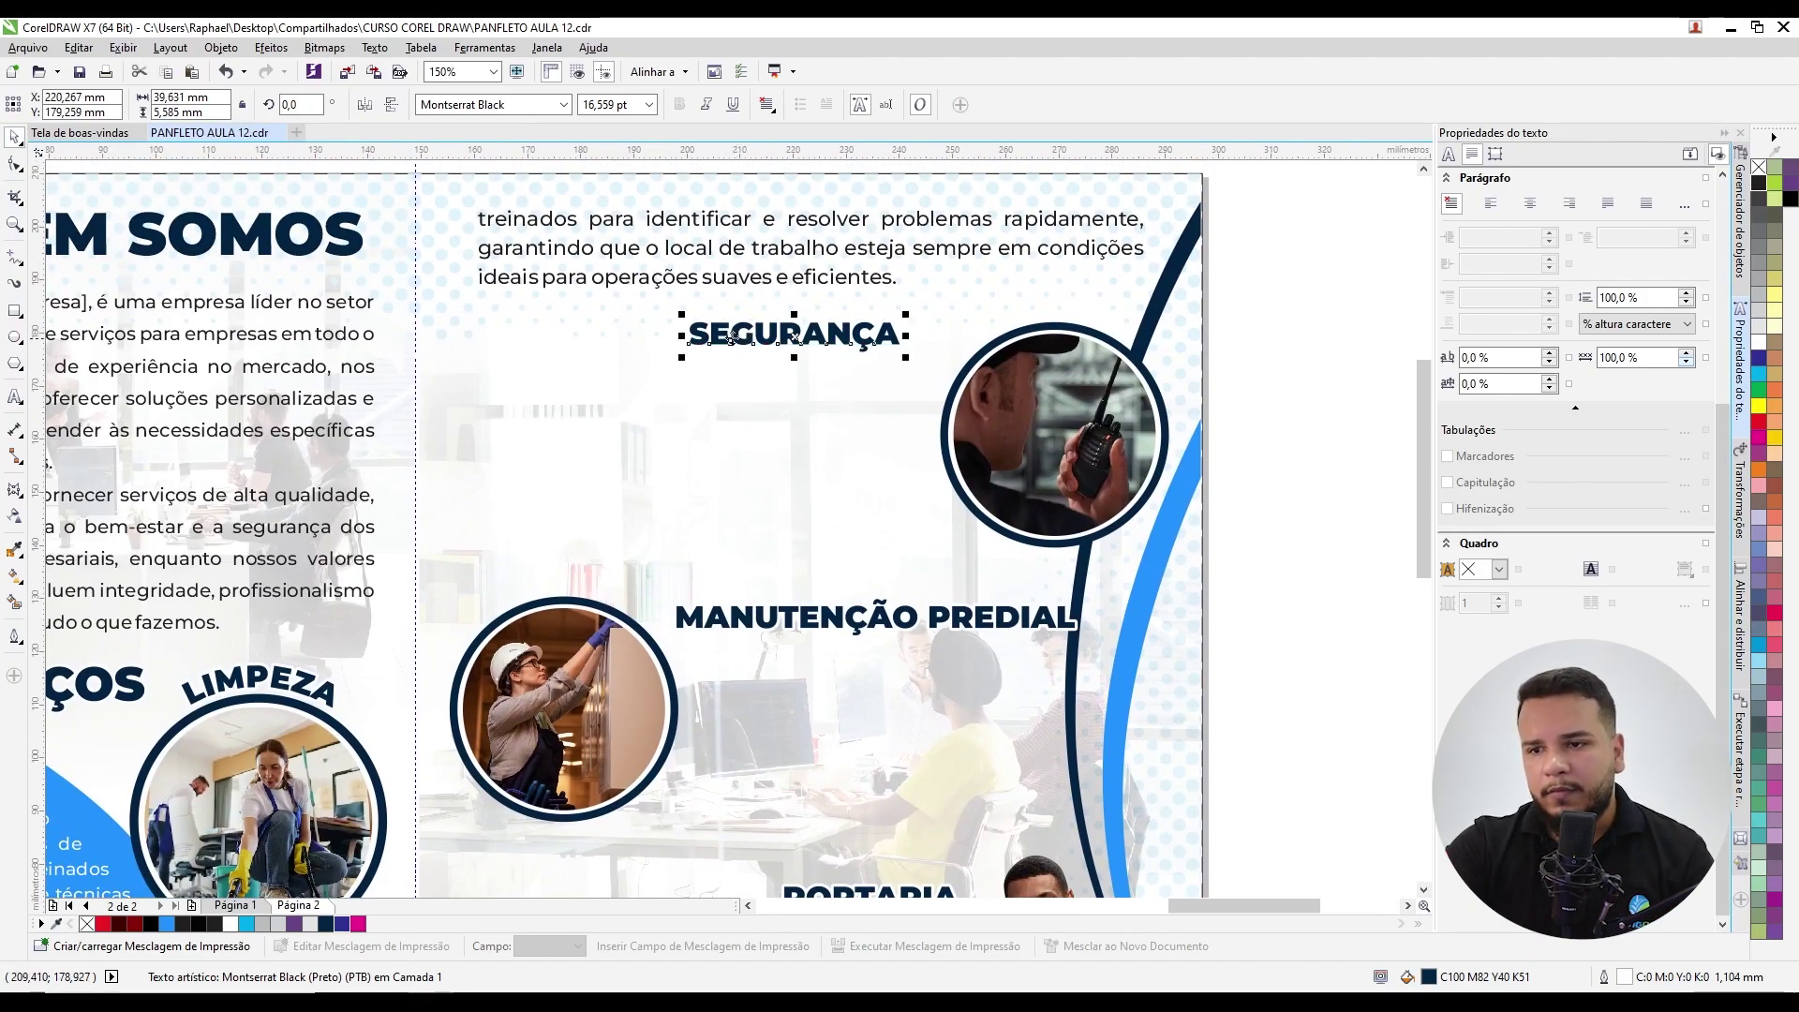
pyautogui.click(374, 48)
pyautogui.click(417, 342)
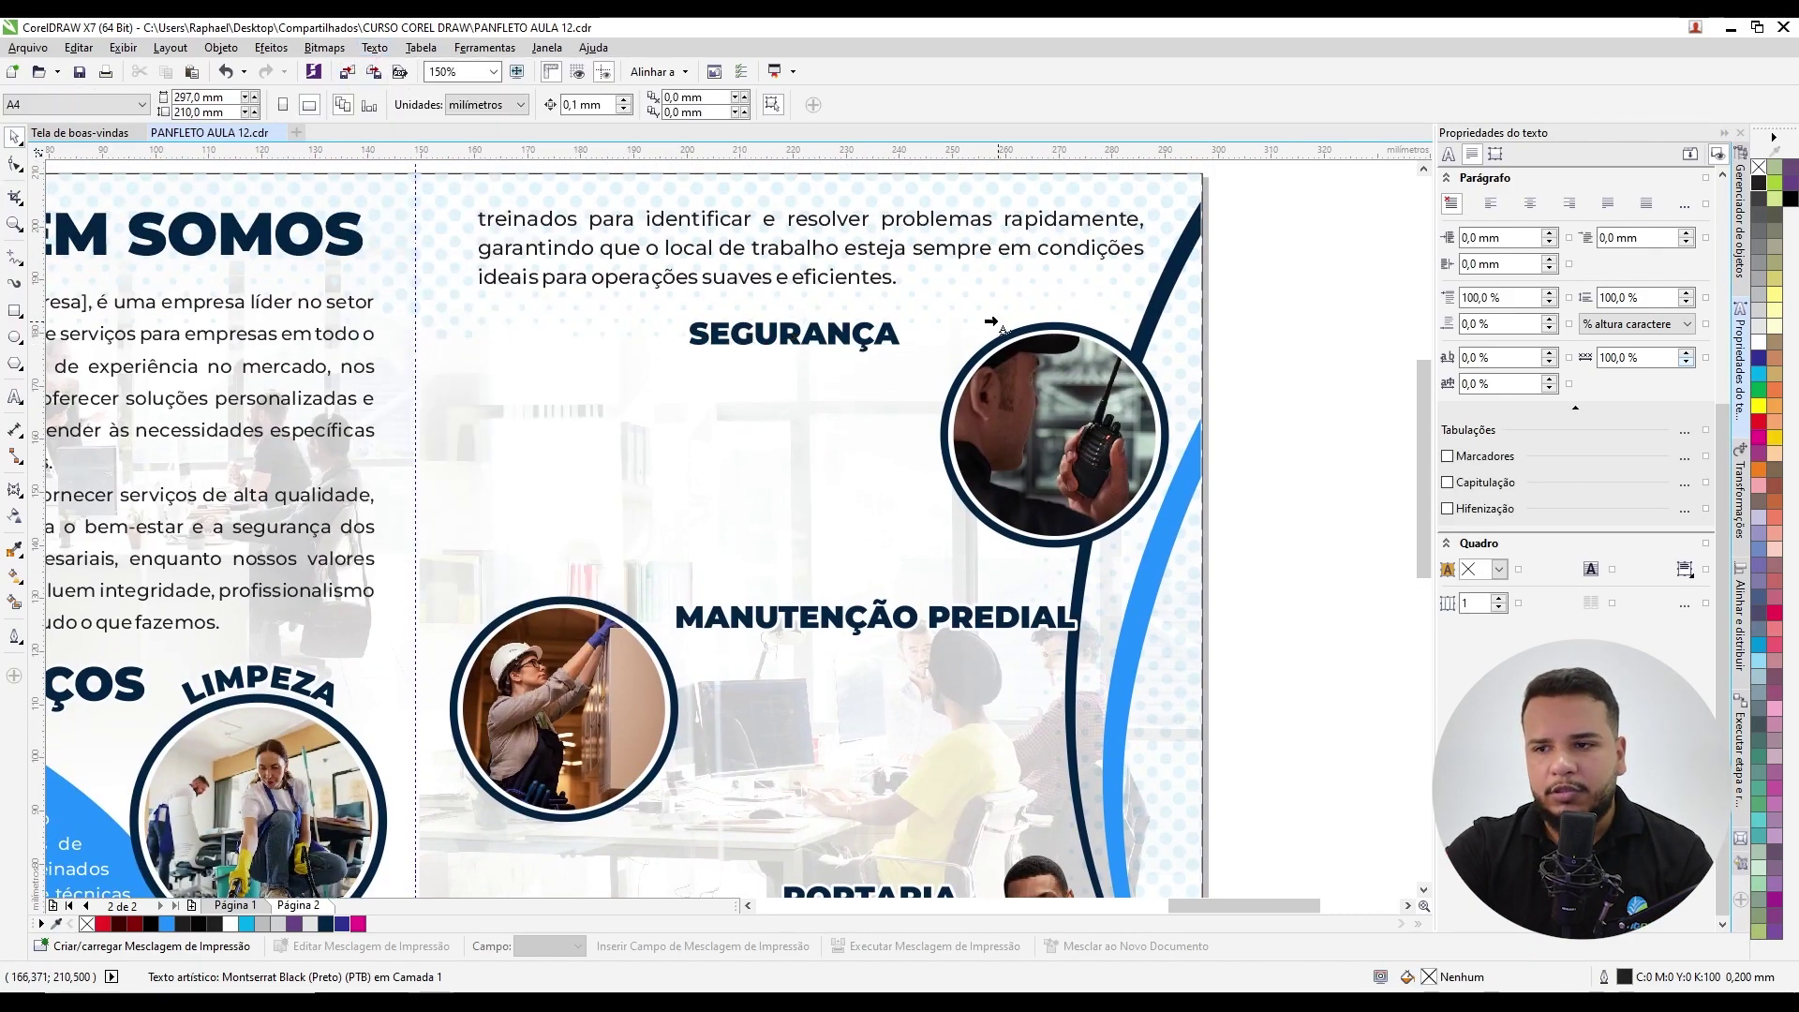
pyautogui.click(1056, 322)
# Step: Adjust the curved SEGURANÇA heading so it arches over the top of the circle at a 2.0 mm distance
pyautogui.scroll(1, 1056, 322)
pyautogui.moveTo(1044, 304); pyautogui.dragTo(1011, 283)
pyautogui.scroll(2, 1044, 285)
pyautogui.scroll(-2, 1060, 267)
pyautogui.scroll(2, 1060, 267)
pyautogui.scroll(-3, 1061, 276)
pyautogui.scroll(2, 1055, 283)
pyautogui.scroll(2, 1228, 299)
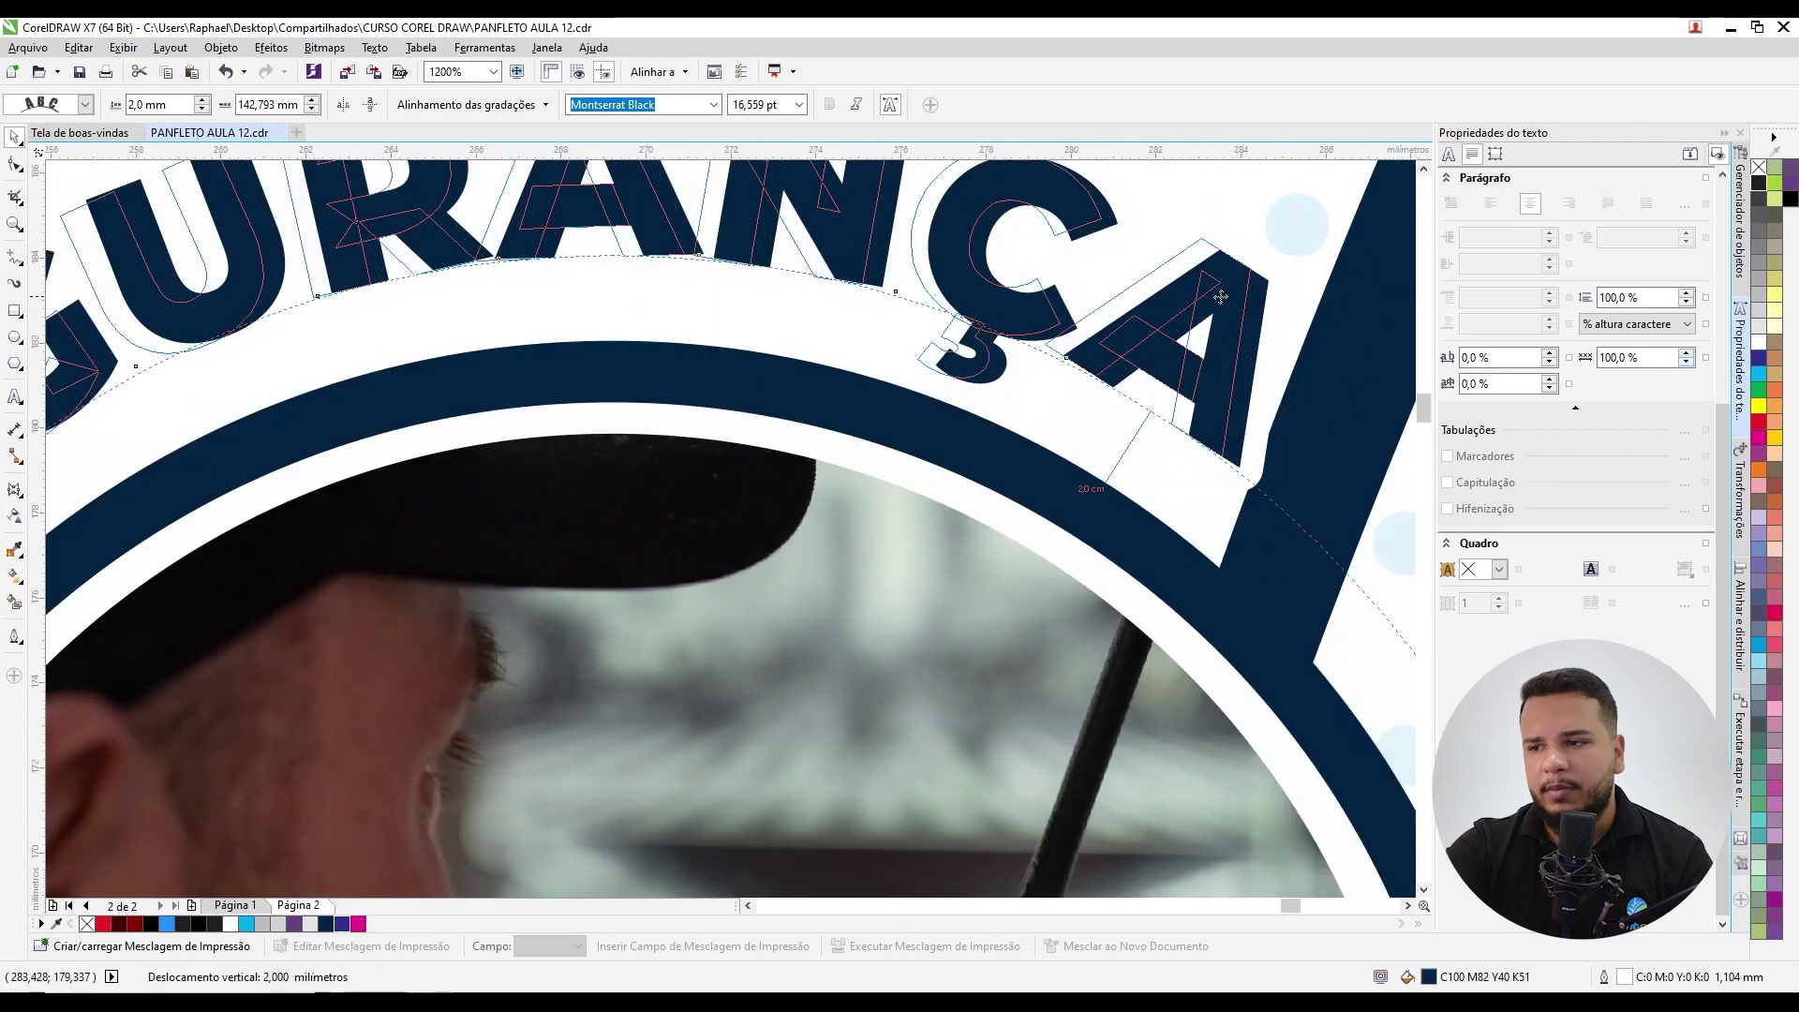
pyautogui.scroll(-3, 1225, 298)
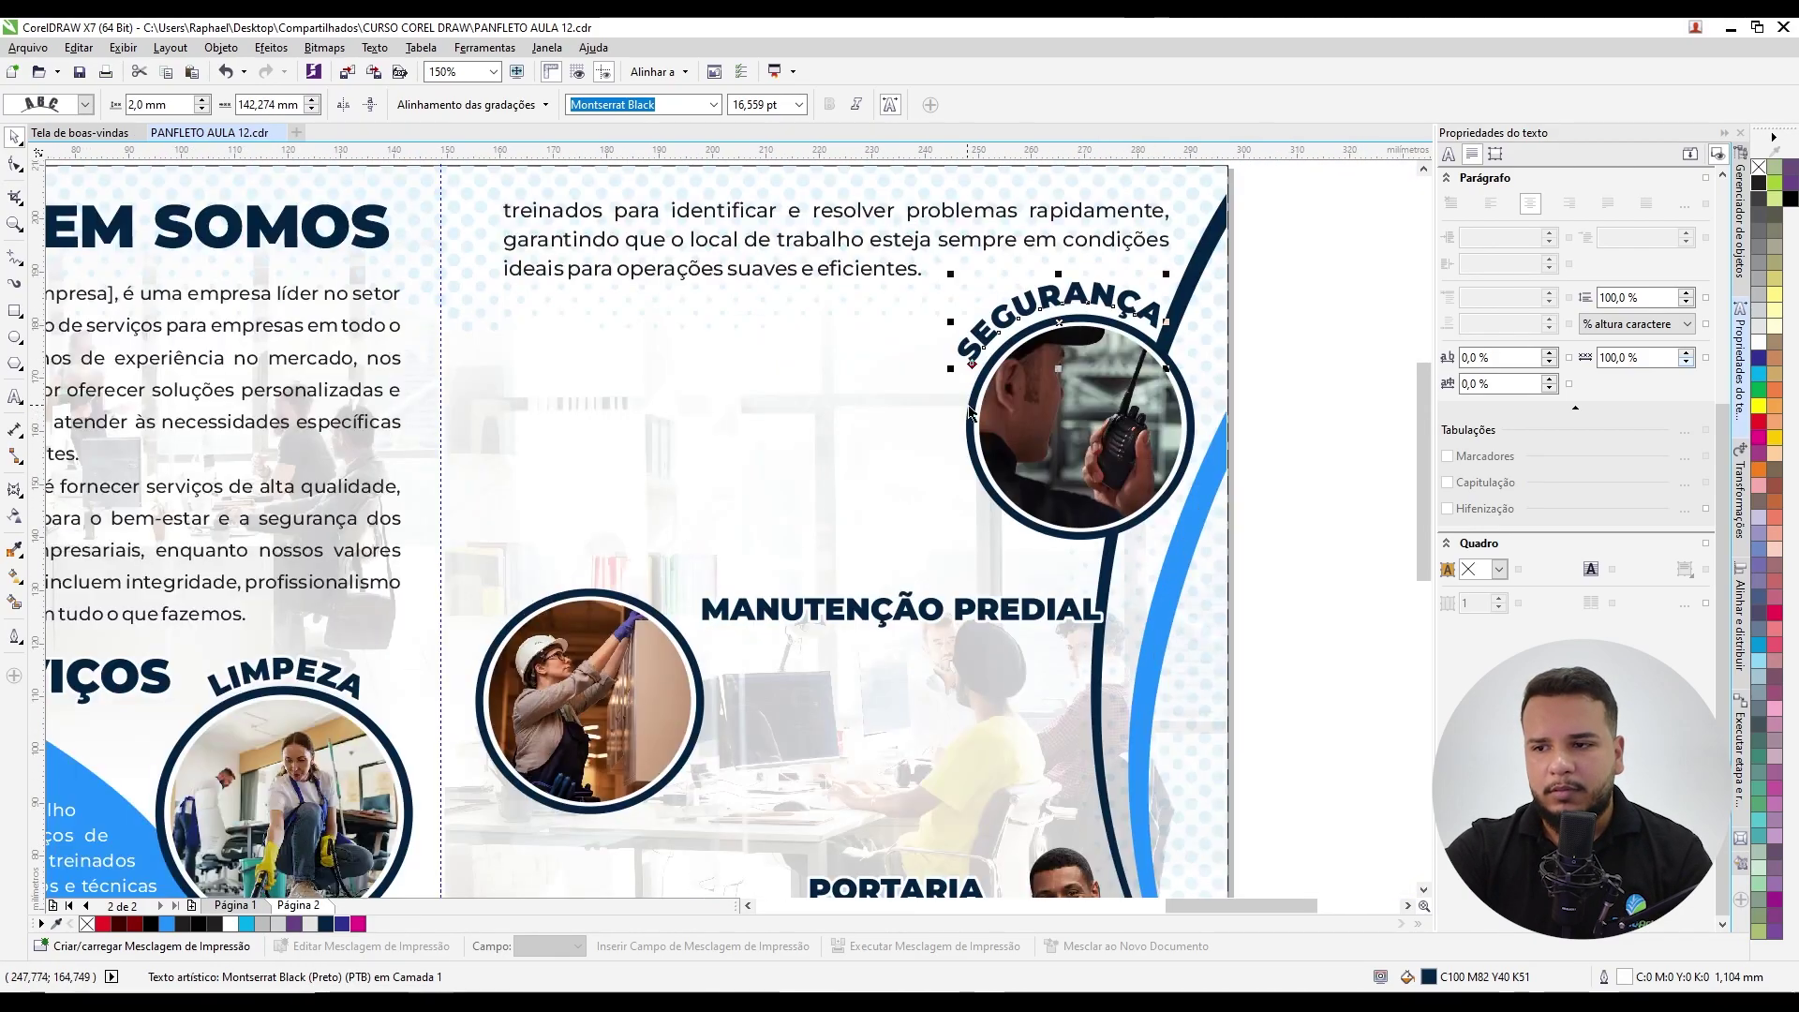
# Step: Break the curved SEGURANÇA heading apart from its circular path
pyautogui.click(970, 413)
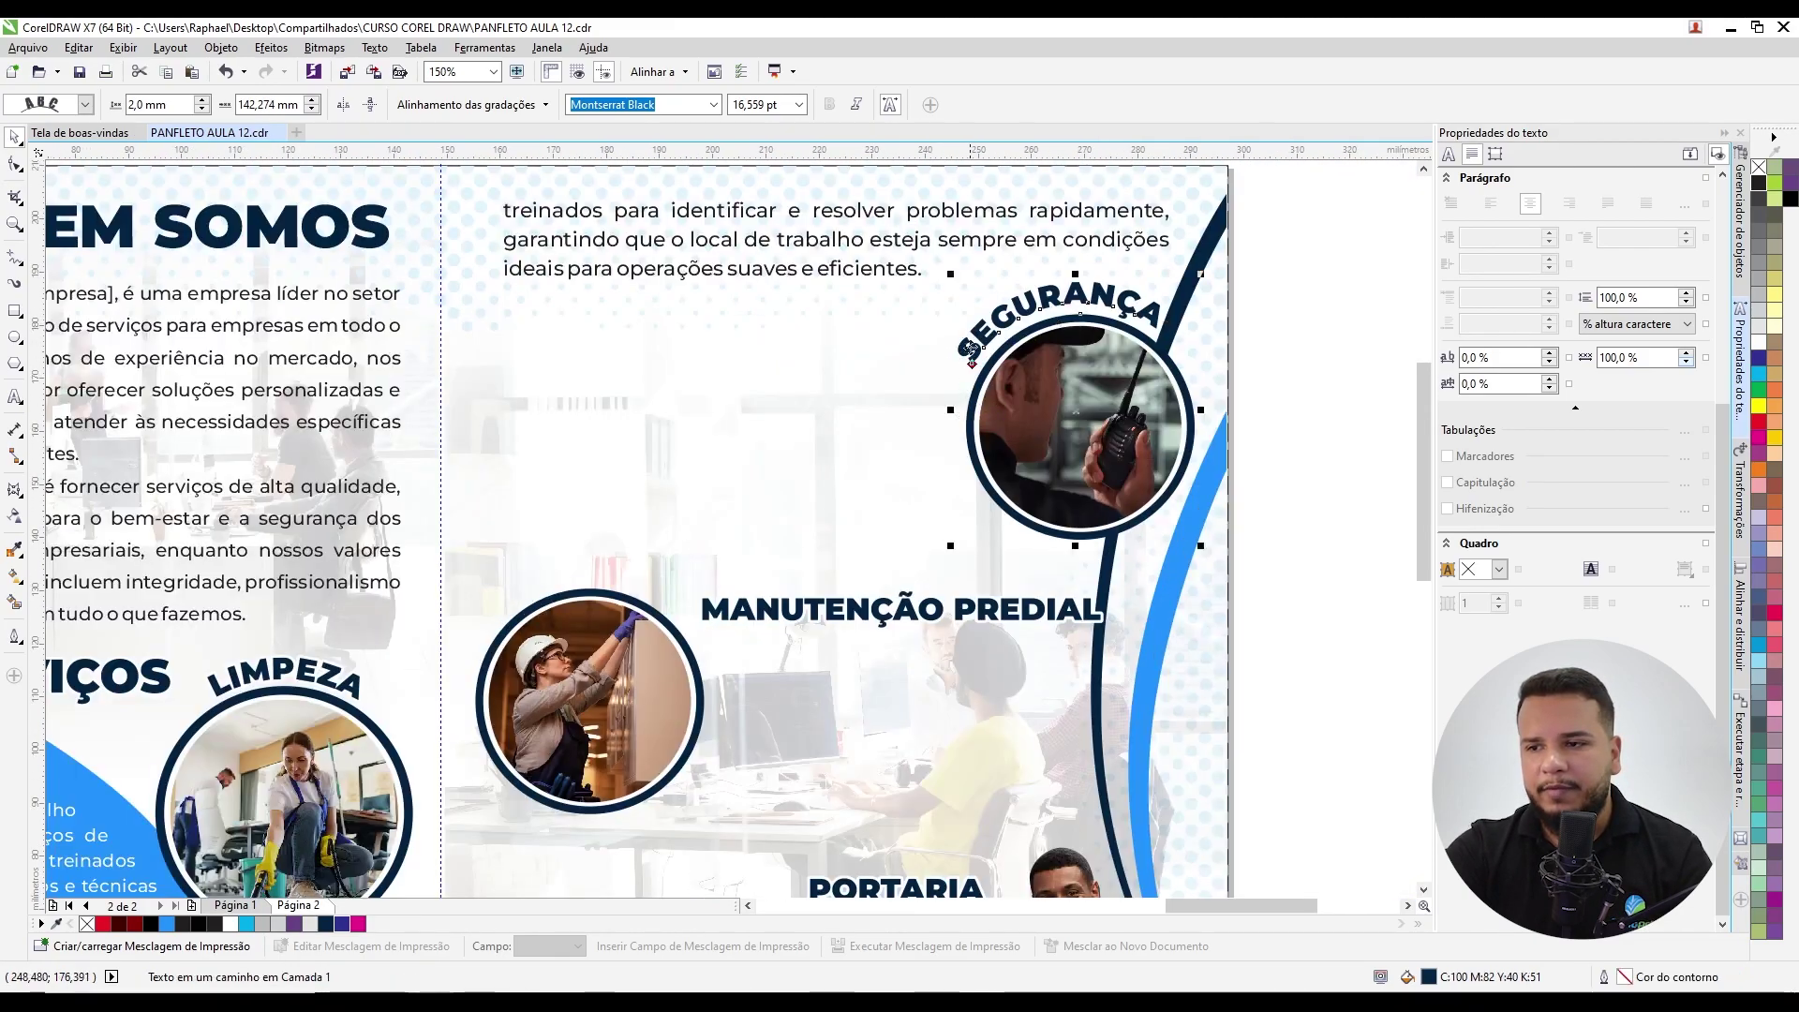
pyautogui.press('Escape')
pyautogui.scroll(-1, 951, 361)
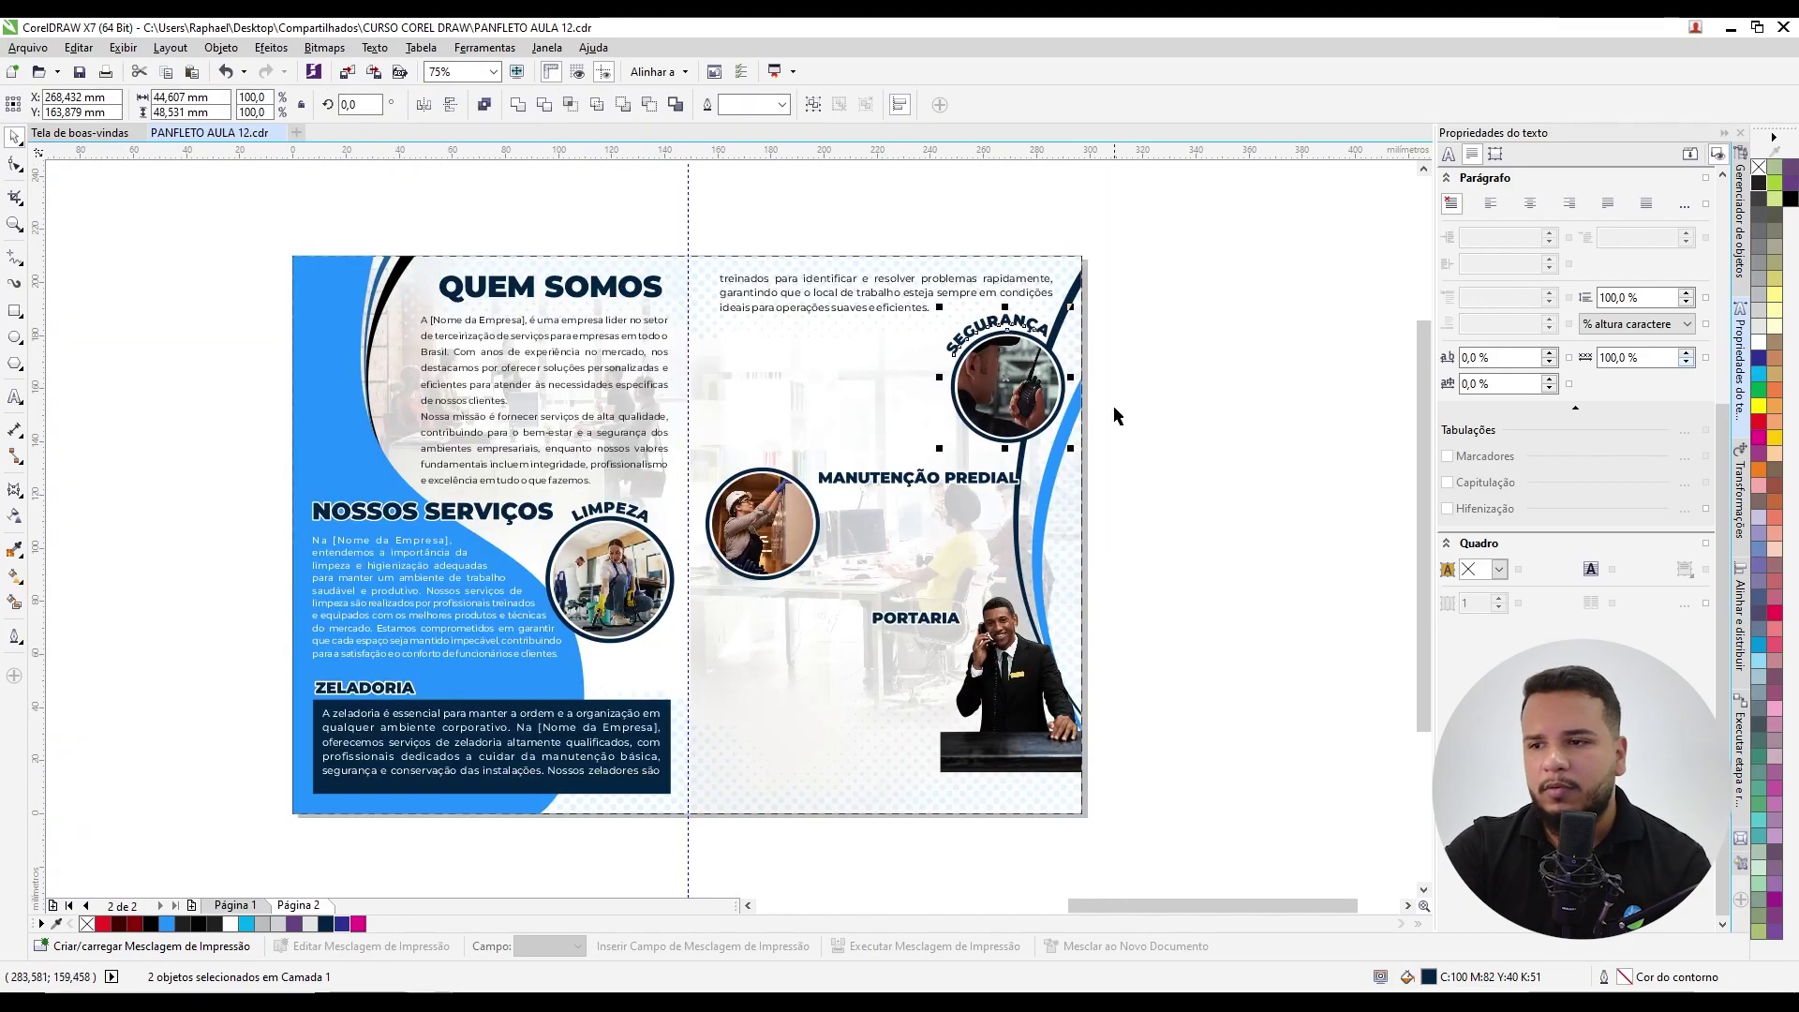
# Step: Fit the MANUTENÇÃO PREDIAL heading to the circle around the white-helmet worker's photo, offset 2.0 mm from the path
pyautogui.scroll(1, 838, 495)
pyautogui.click(838, 463)
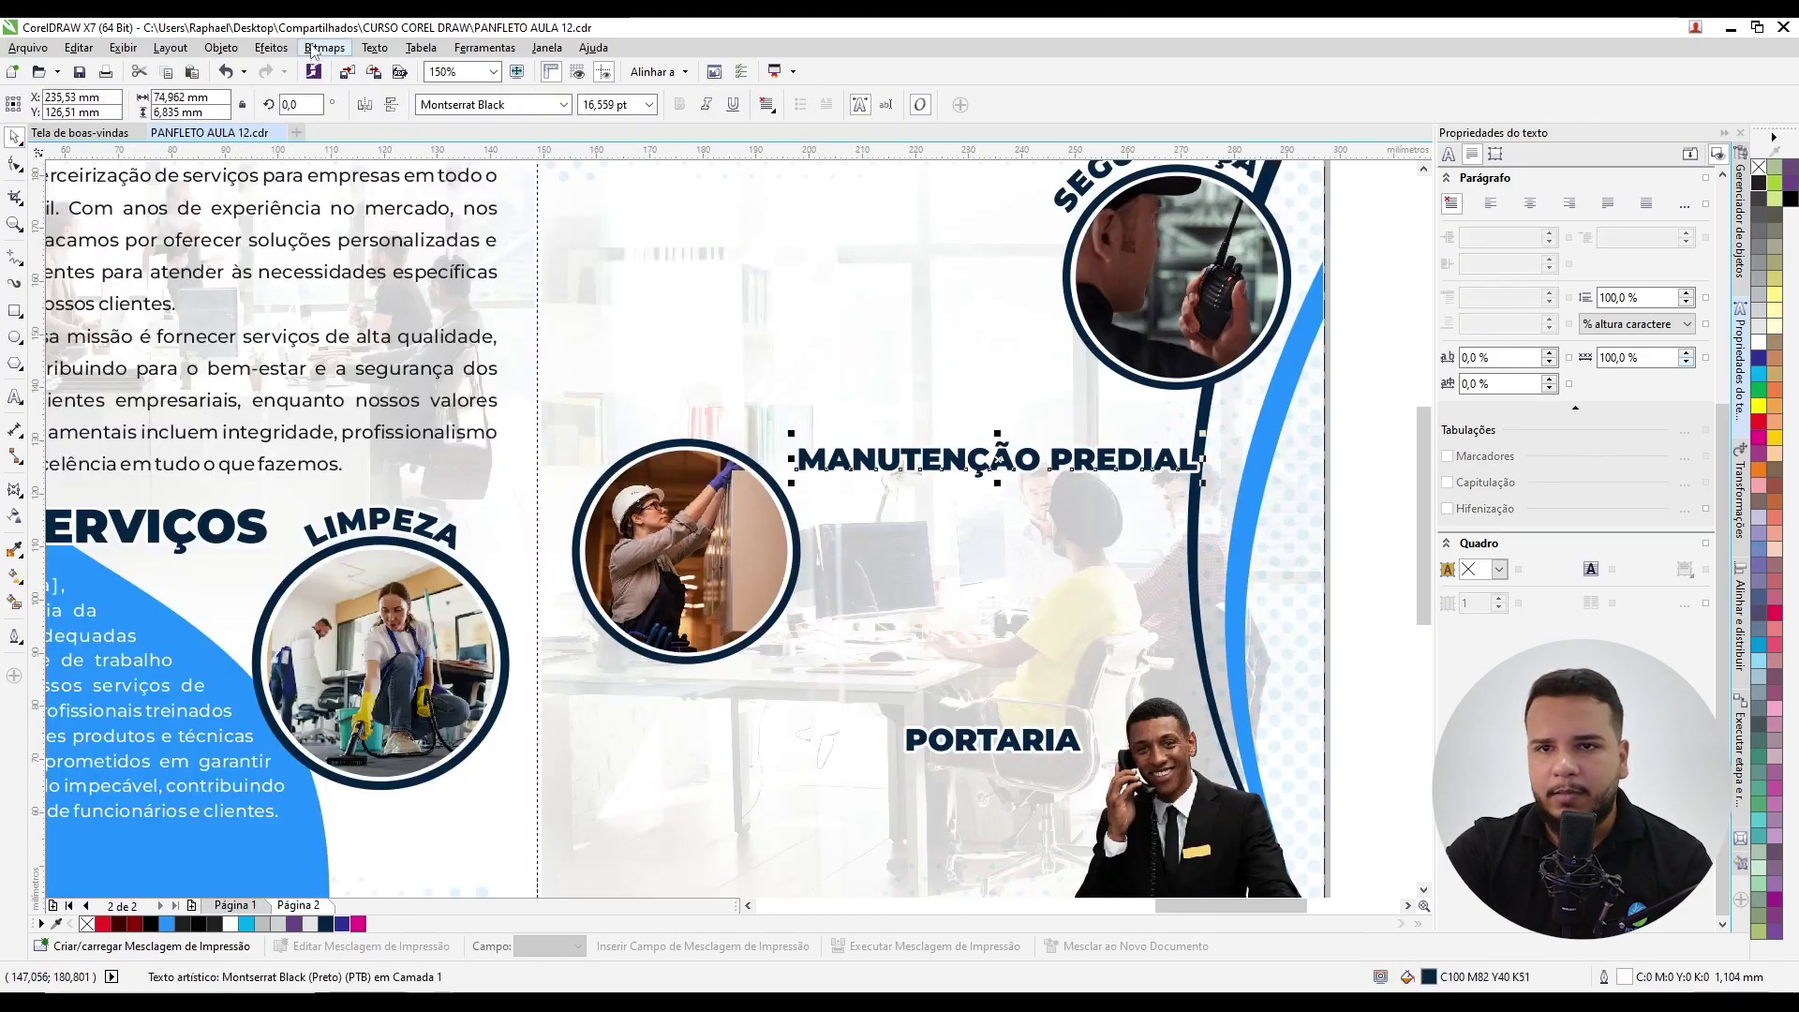
pyautogui.click(272, 49)
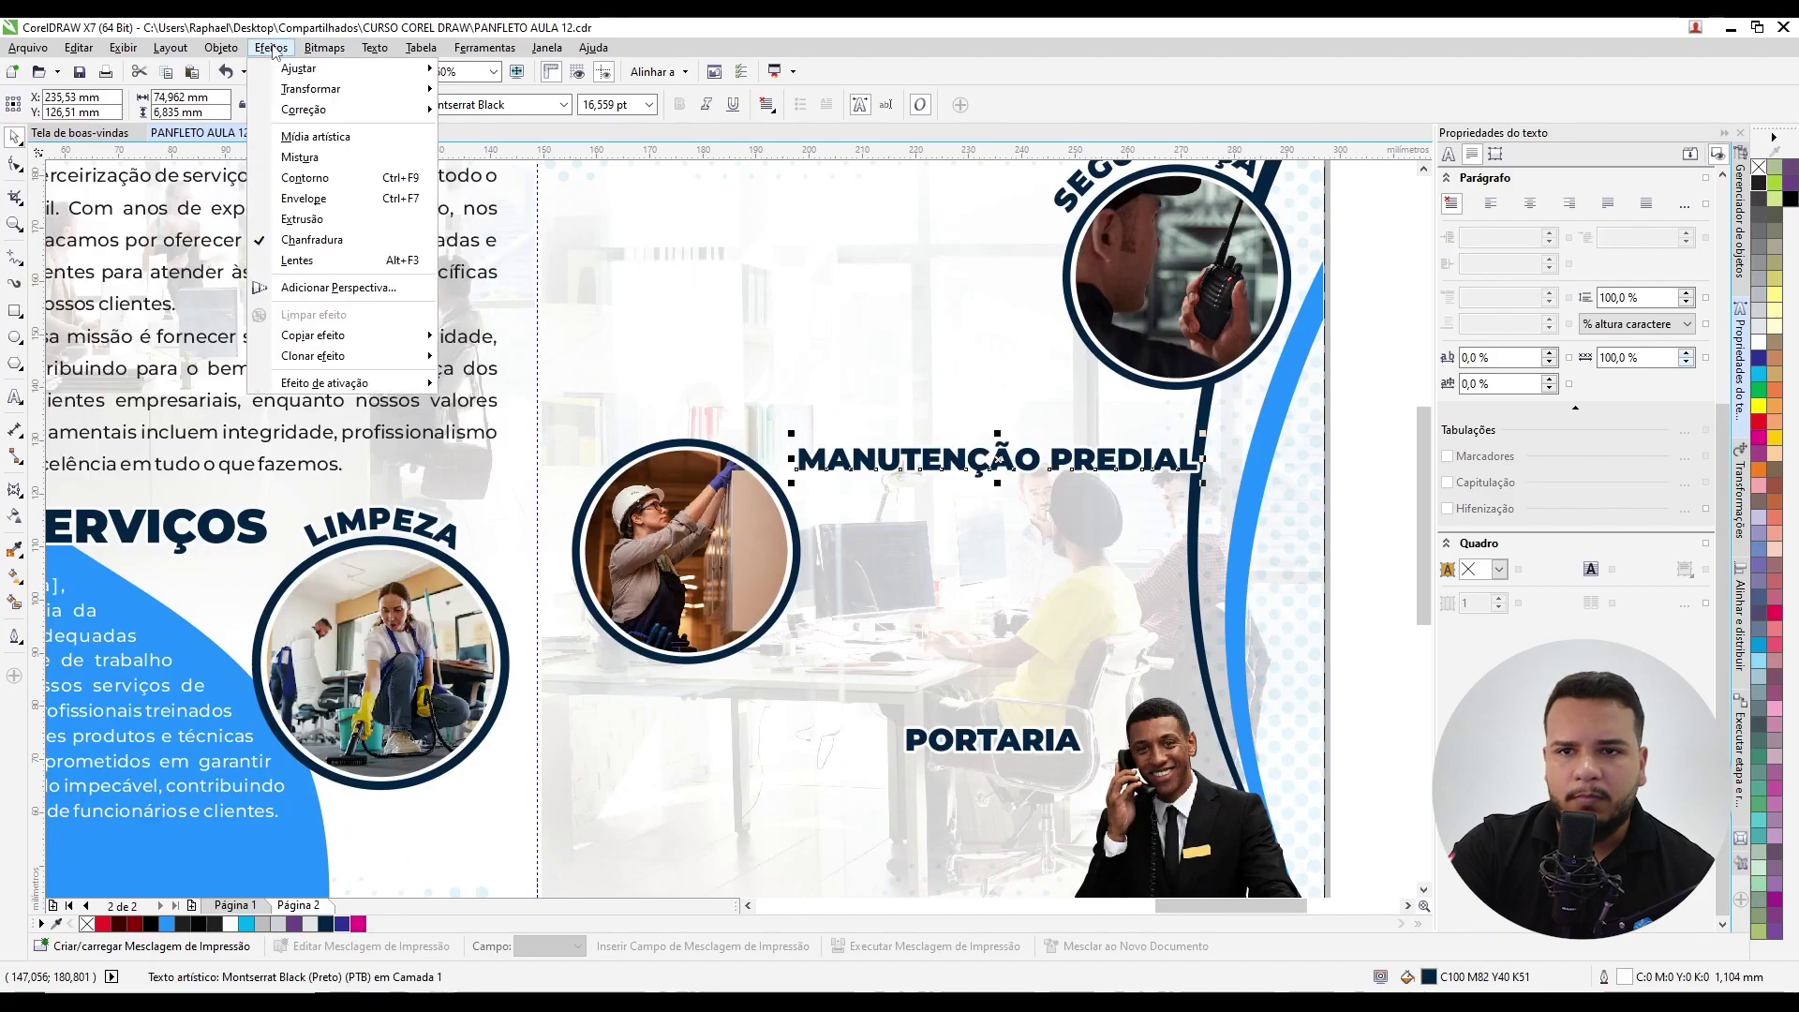
pyautogui.moveTo(375, 48)
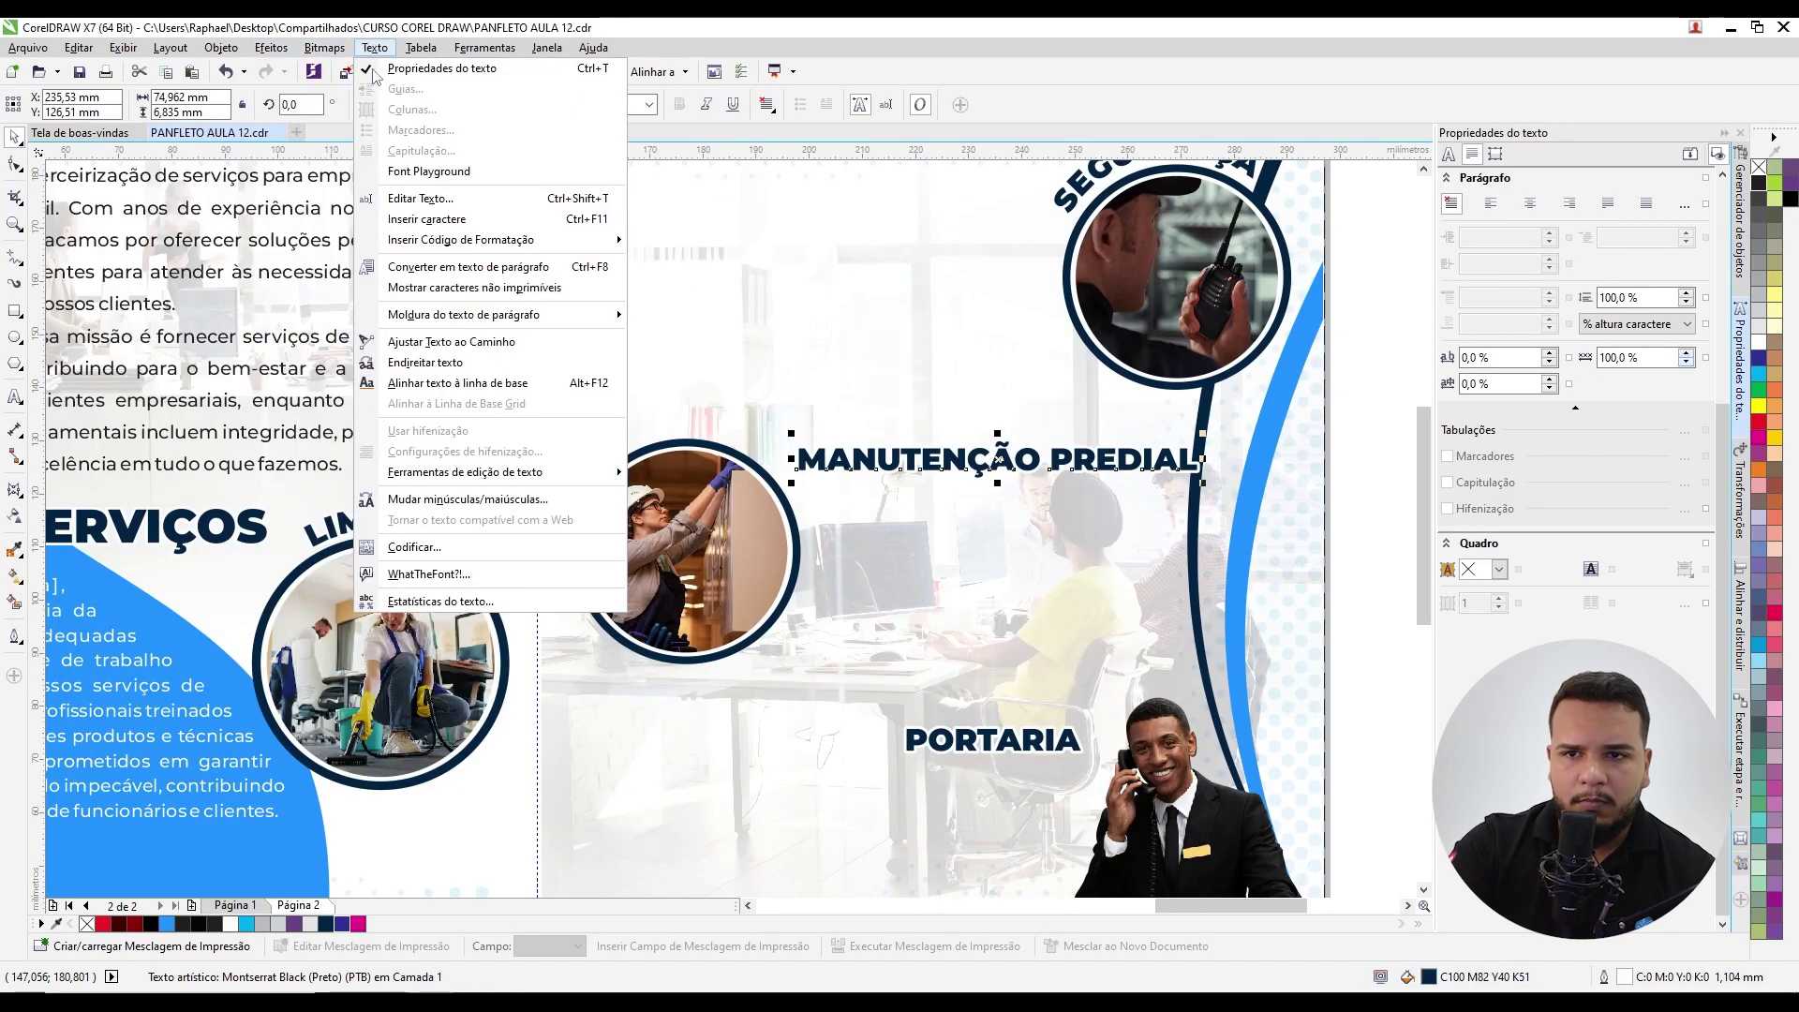
pyautogui.click(396, 342)
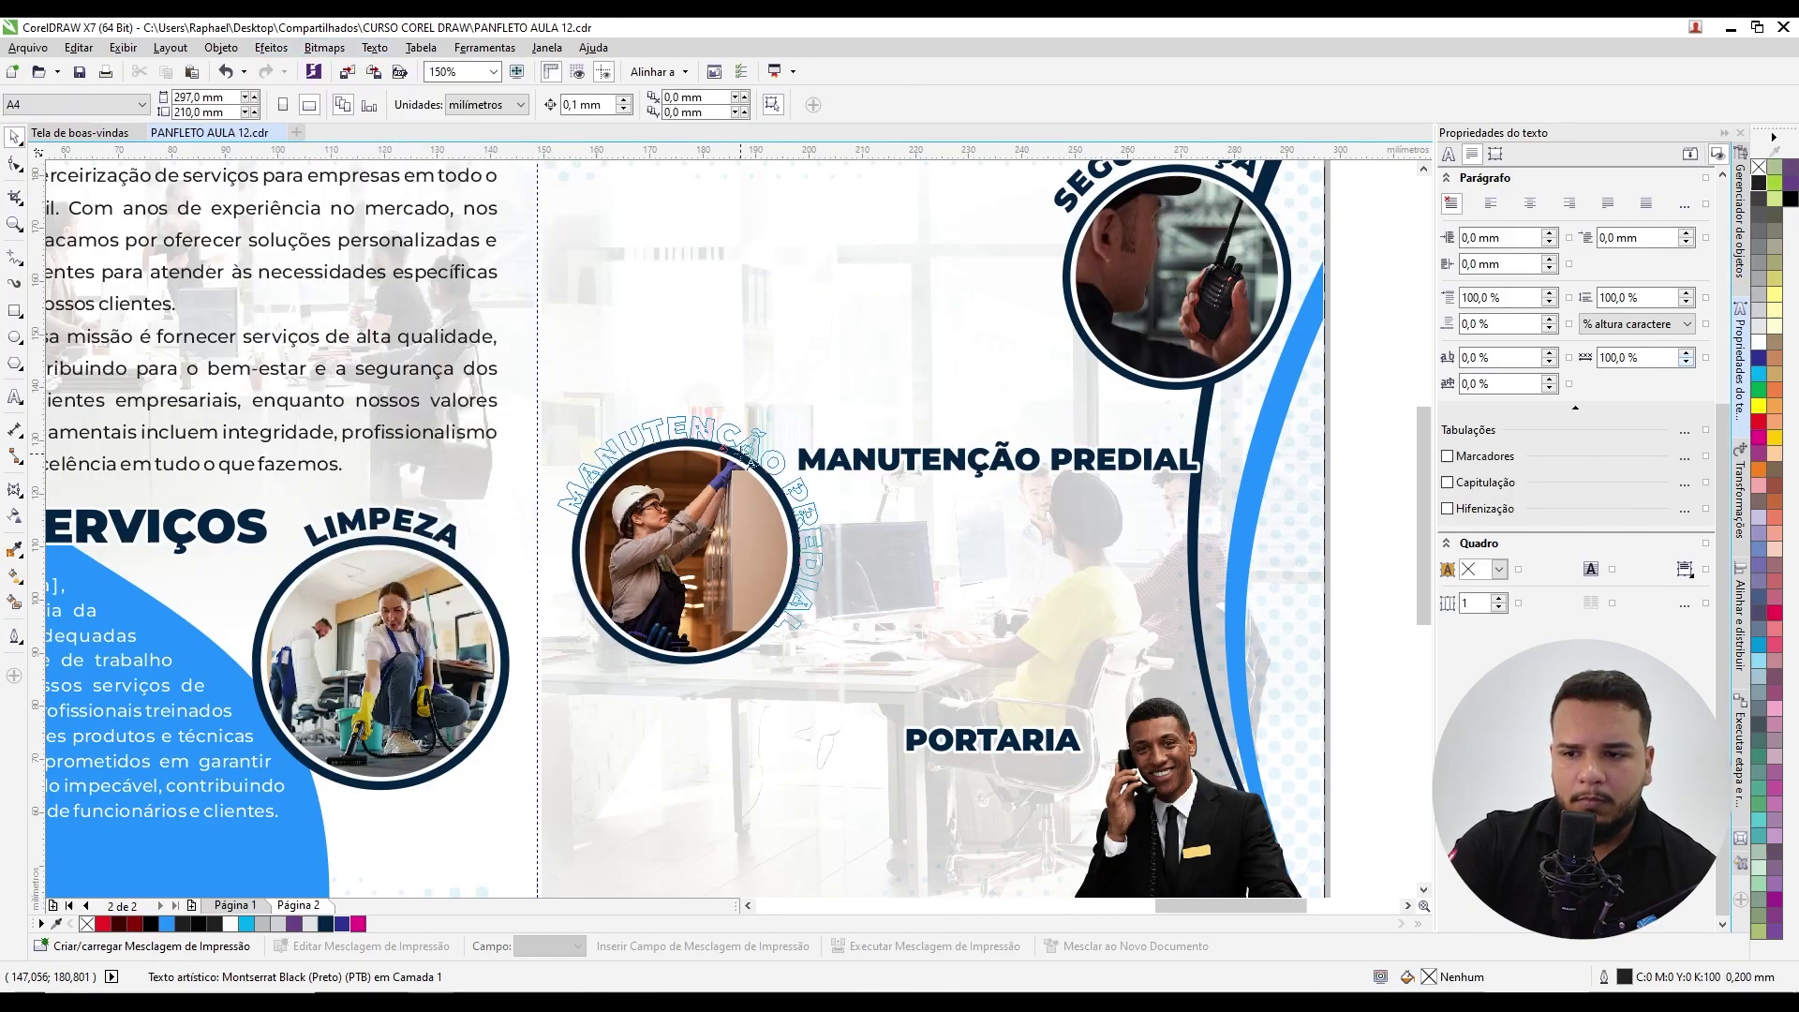
pyautogui.click(731, 454)
pyautogui.scroll(2, 727, 429)
pyautogui.moveTo(727, 430); pyautogui.dragTo(737, 461)
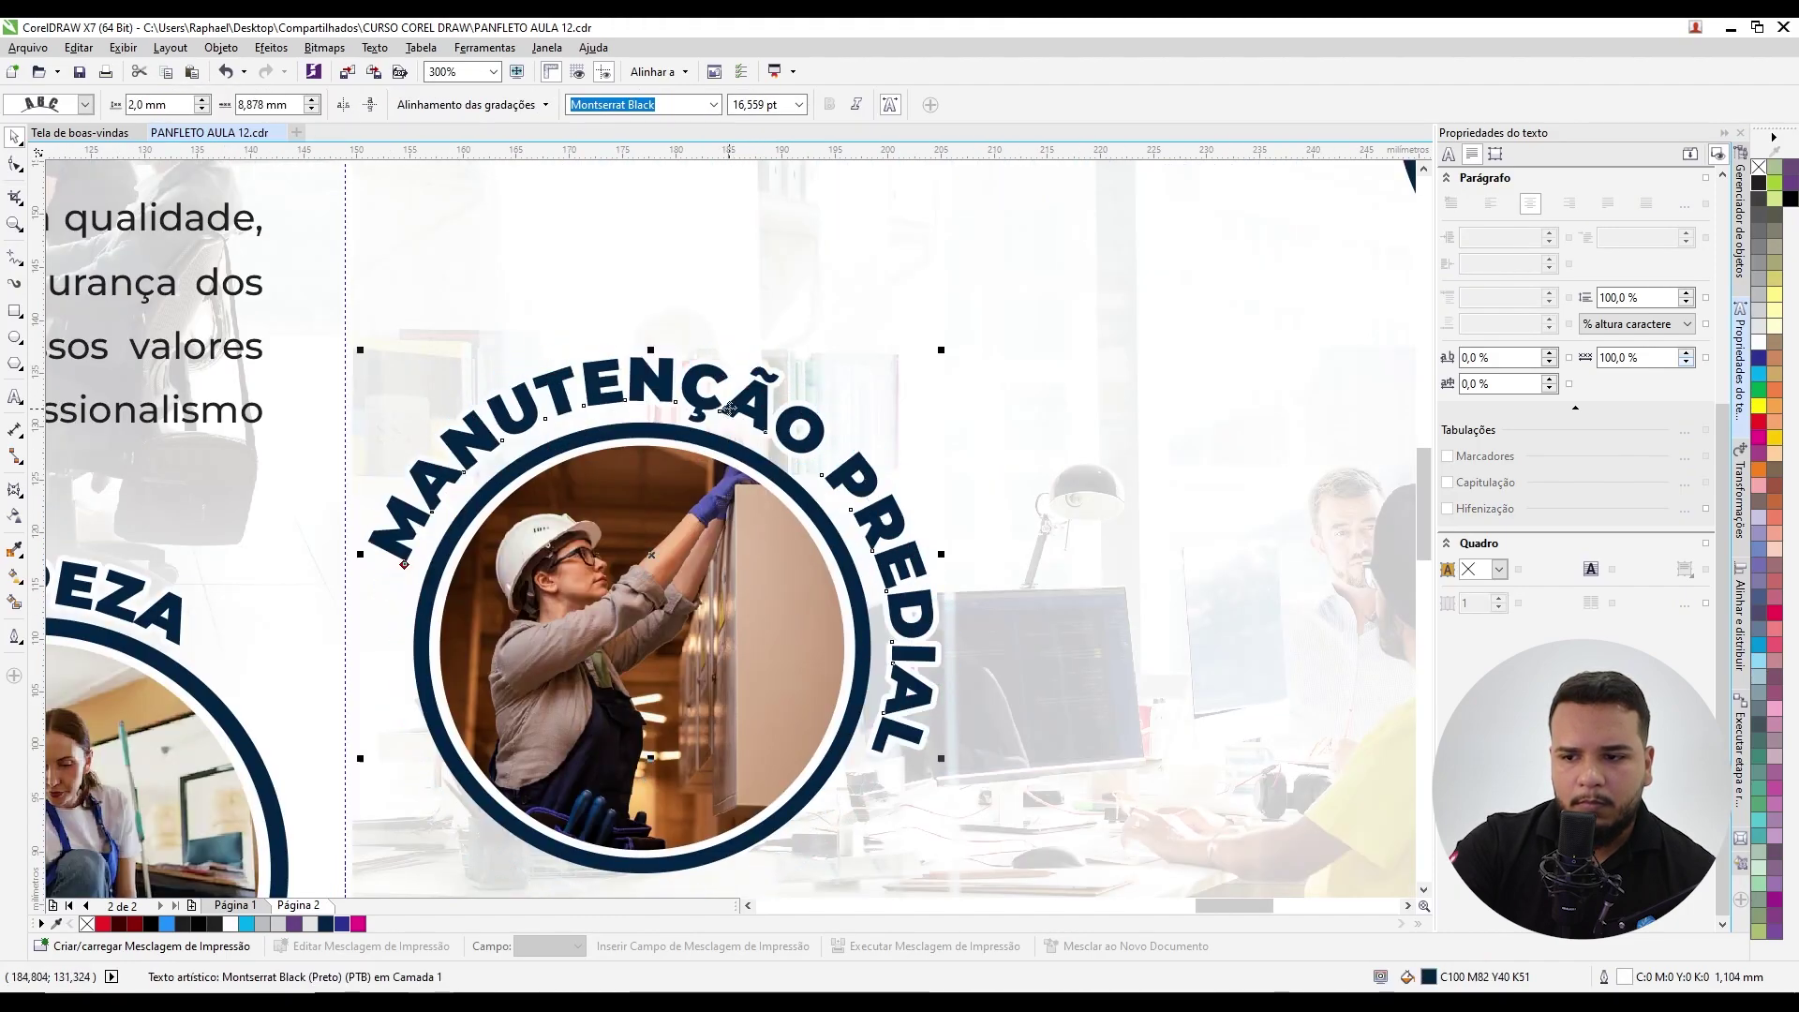
# Step: Break the curved MANUTENÇÃO PREDIAL heading apart from its circular path and deselect it
pyautogui.scroll(-4, 729, 410)
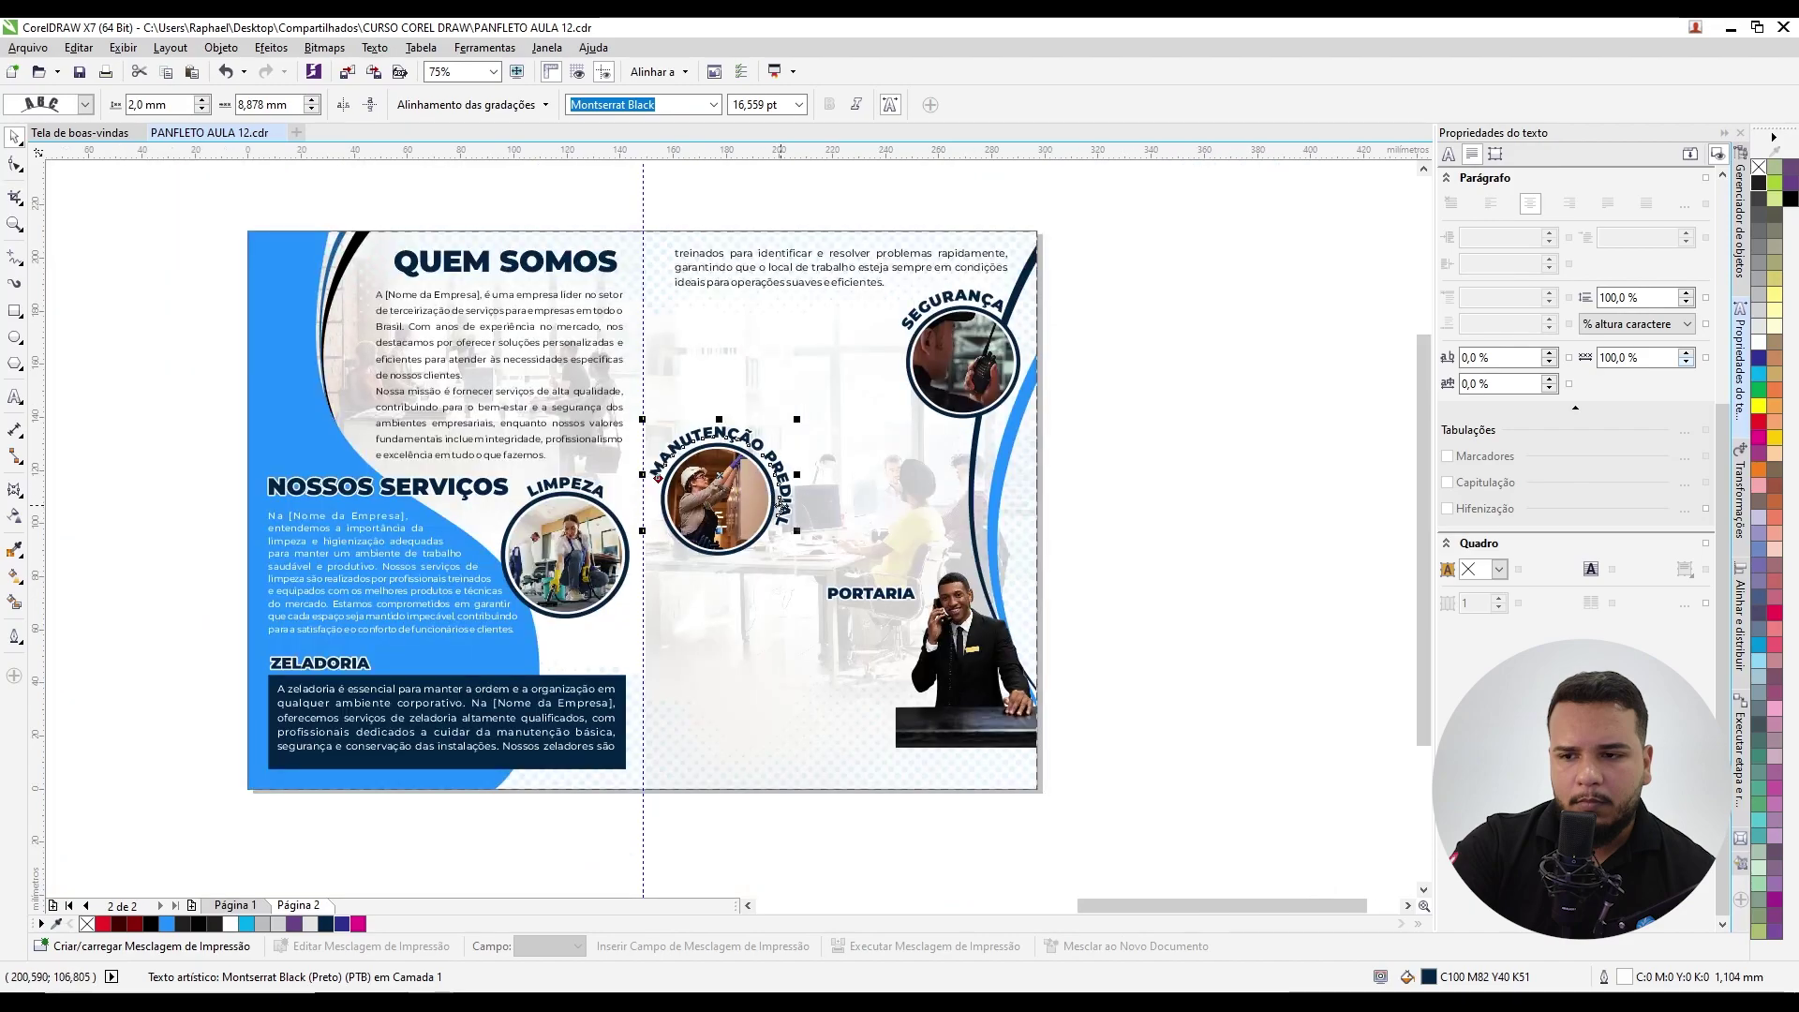
pyautogui.scroll(2, 782, 503)
pyautogui.click(770, 514)
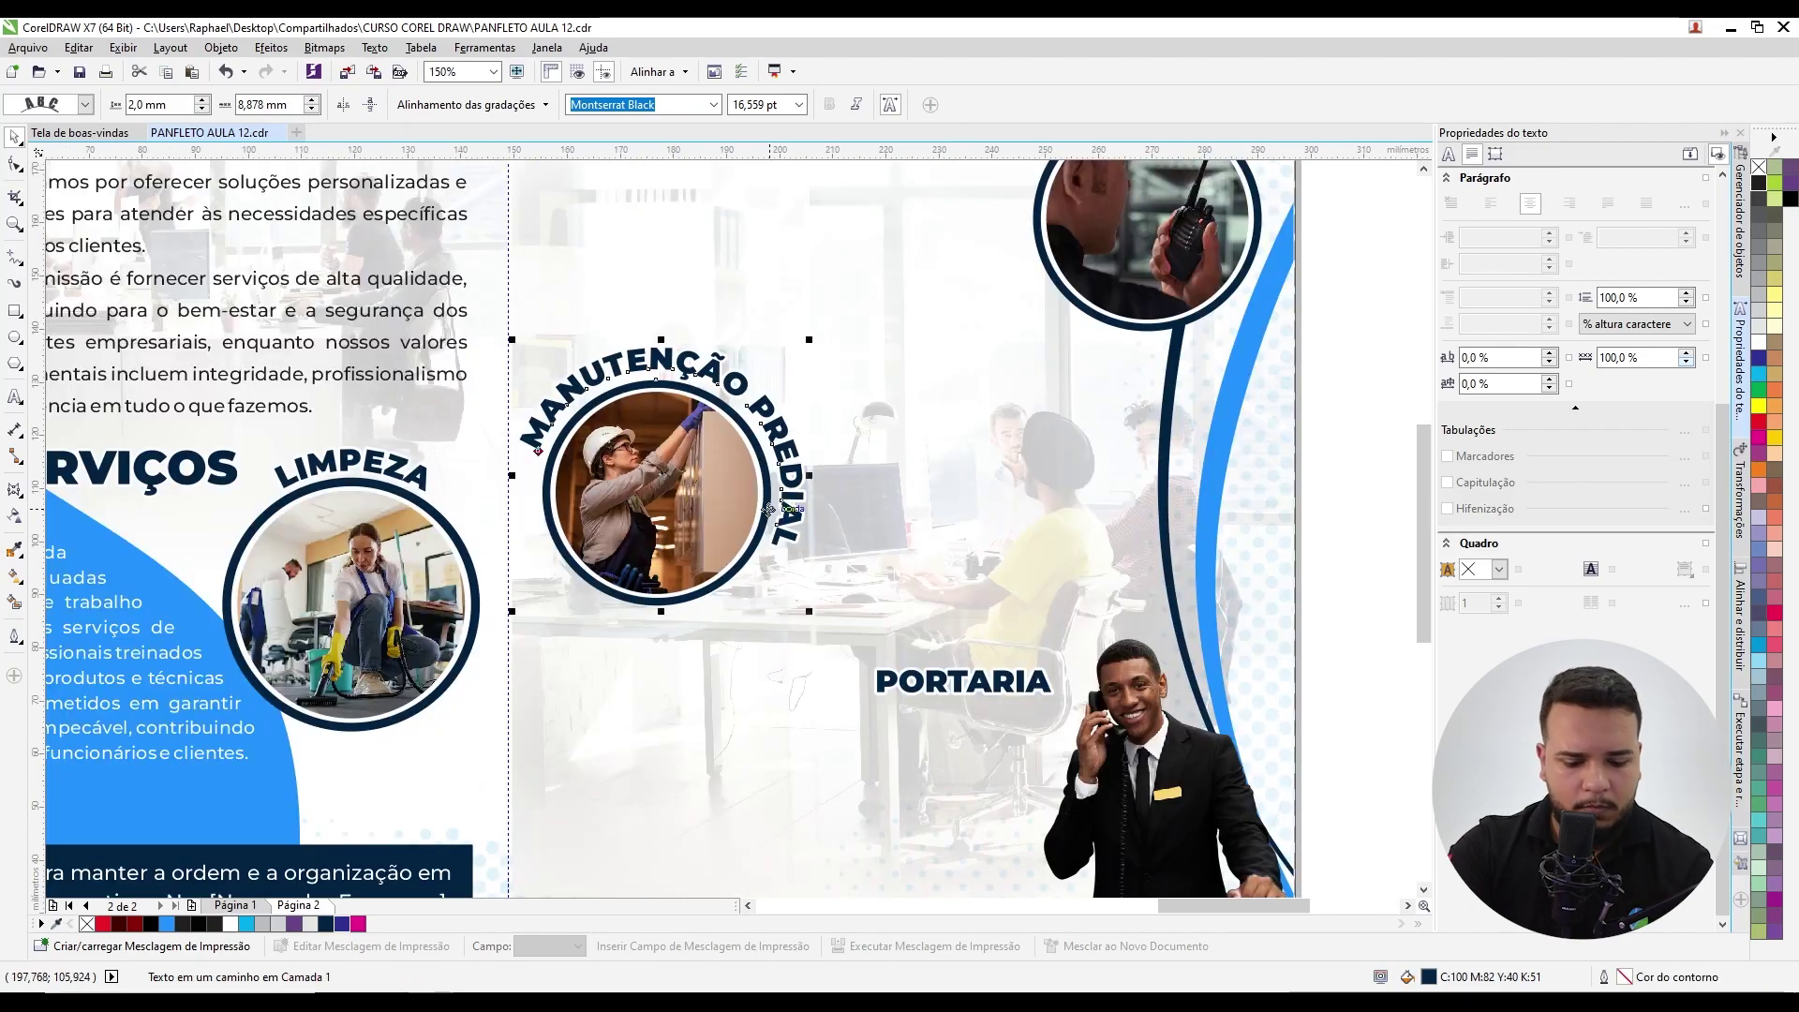
pyautogui.hotkey('ctrl', 'k')
pyautogui.click(990, 497)
pyautogui.moveTo(888, 653); pyautogui.dragTo(828, 566)
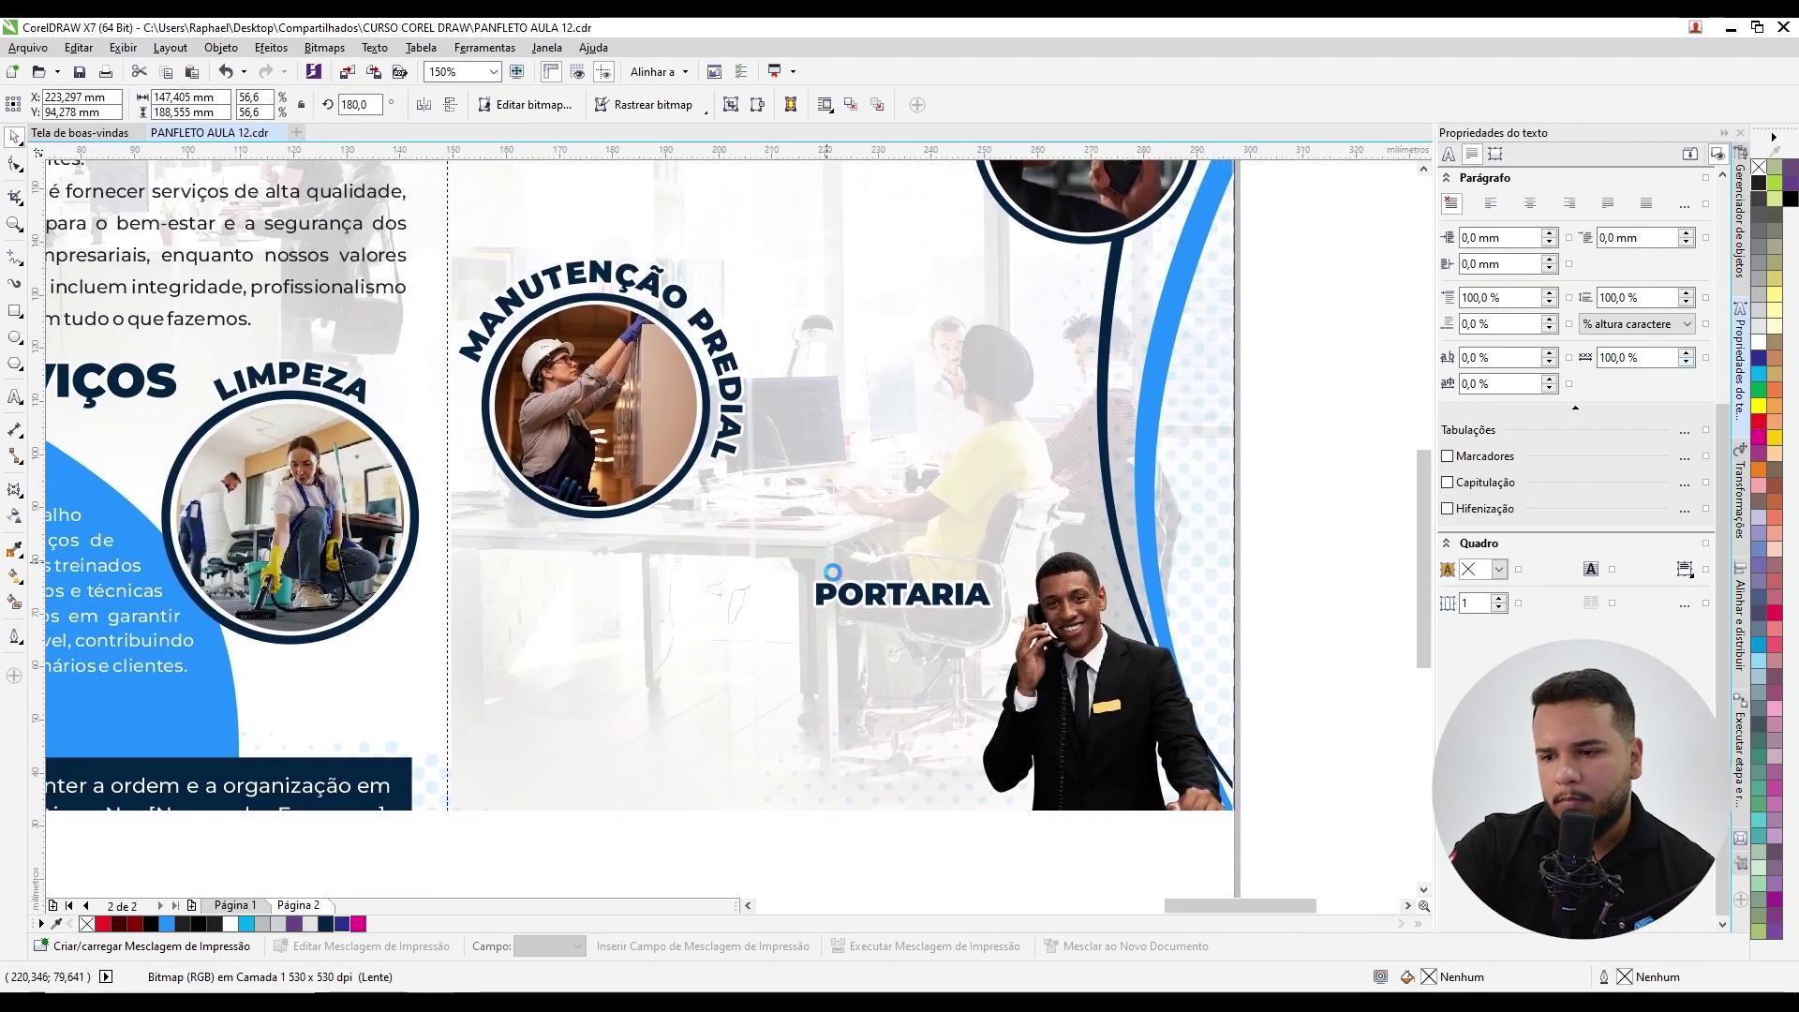
pyautogui.click(853, 601)
pyautogui.moveTo(1078, 558); pyautogui.dragTo(991, 650)
pyautogui.click(1309, 379)
pyautogui.moveTo(1166, 334); pyautogui.dragTo(1084, 549)
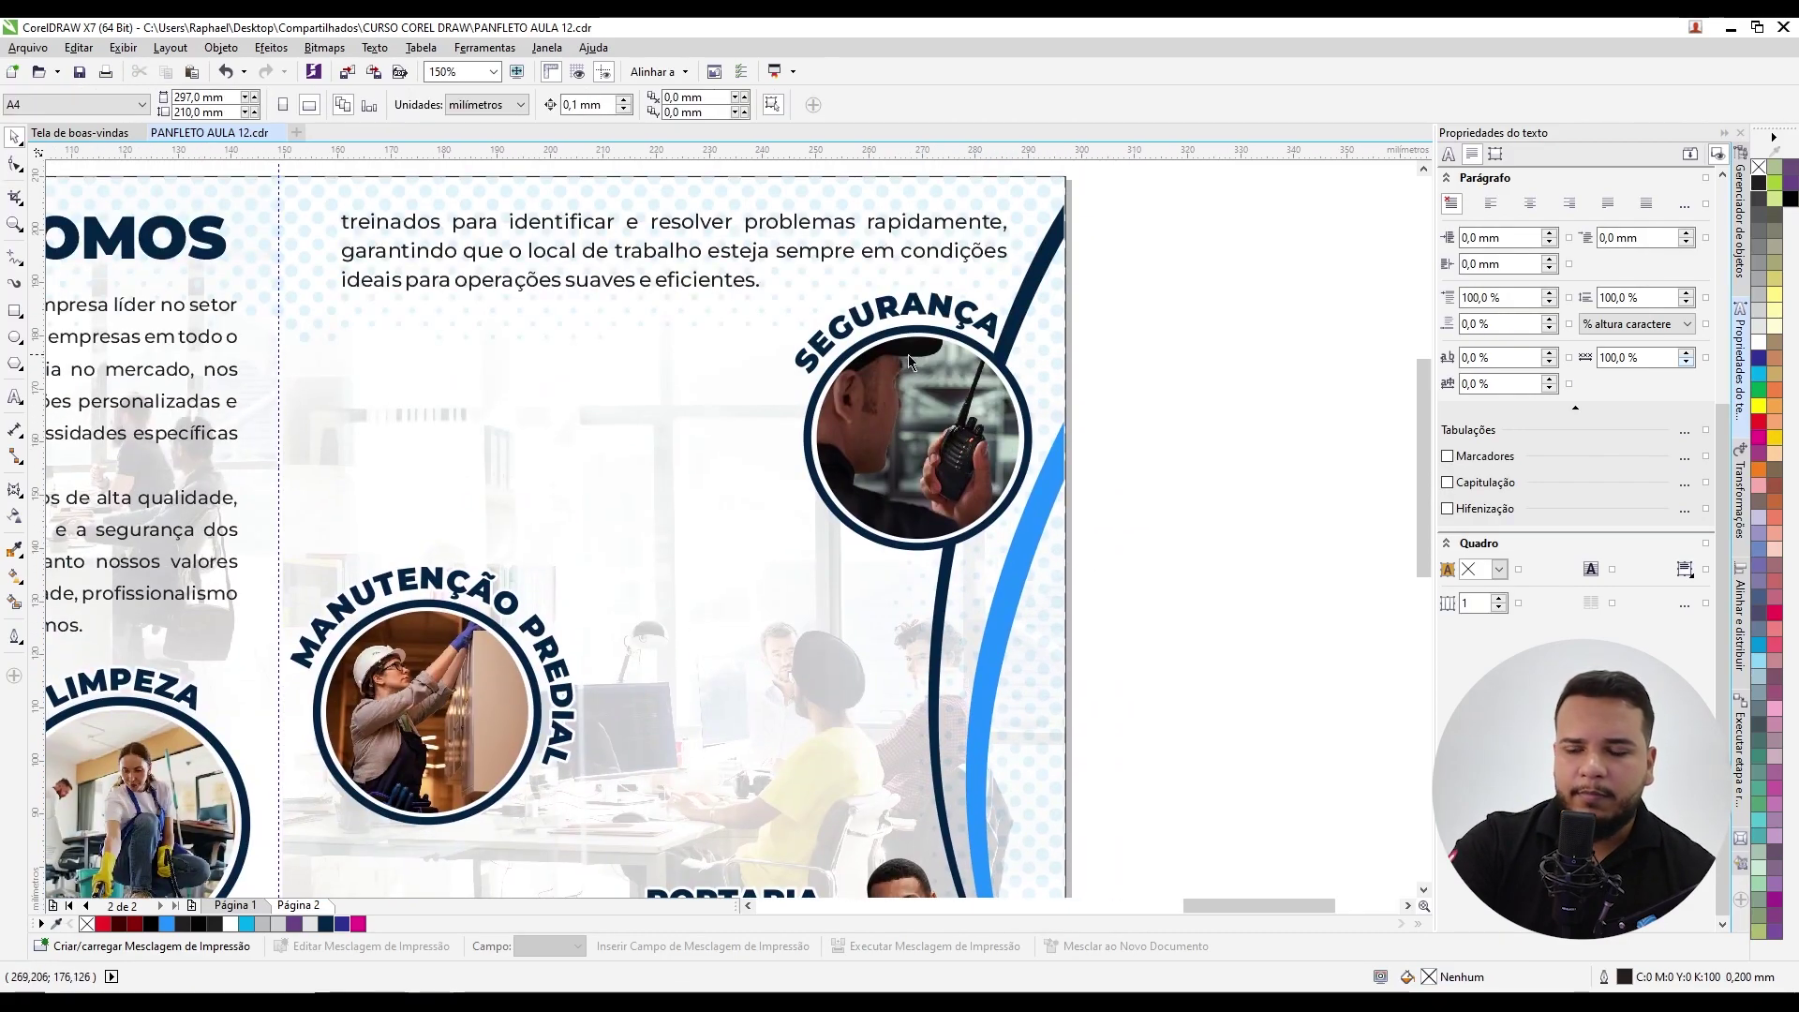
pyautogui.hscroll(-2, 915, 354)
pyautogui.click(1309, 407)
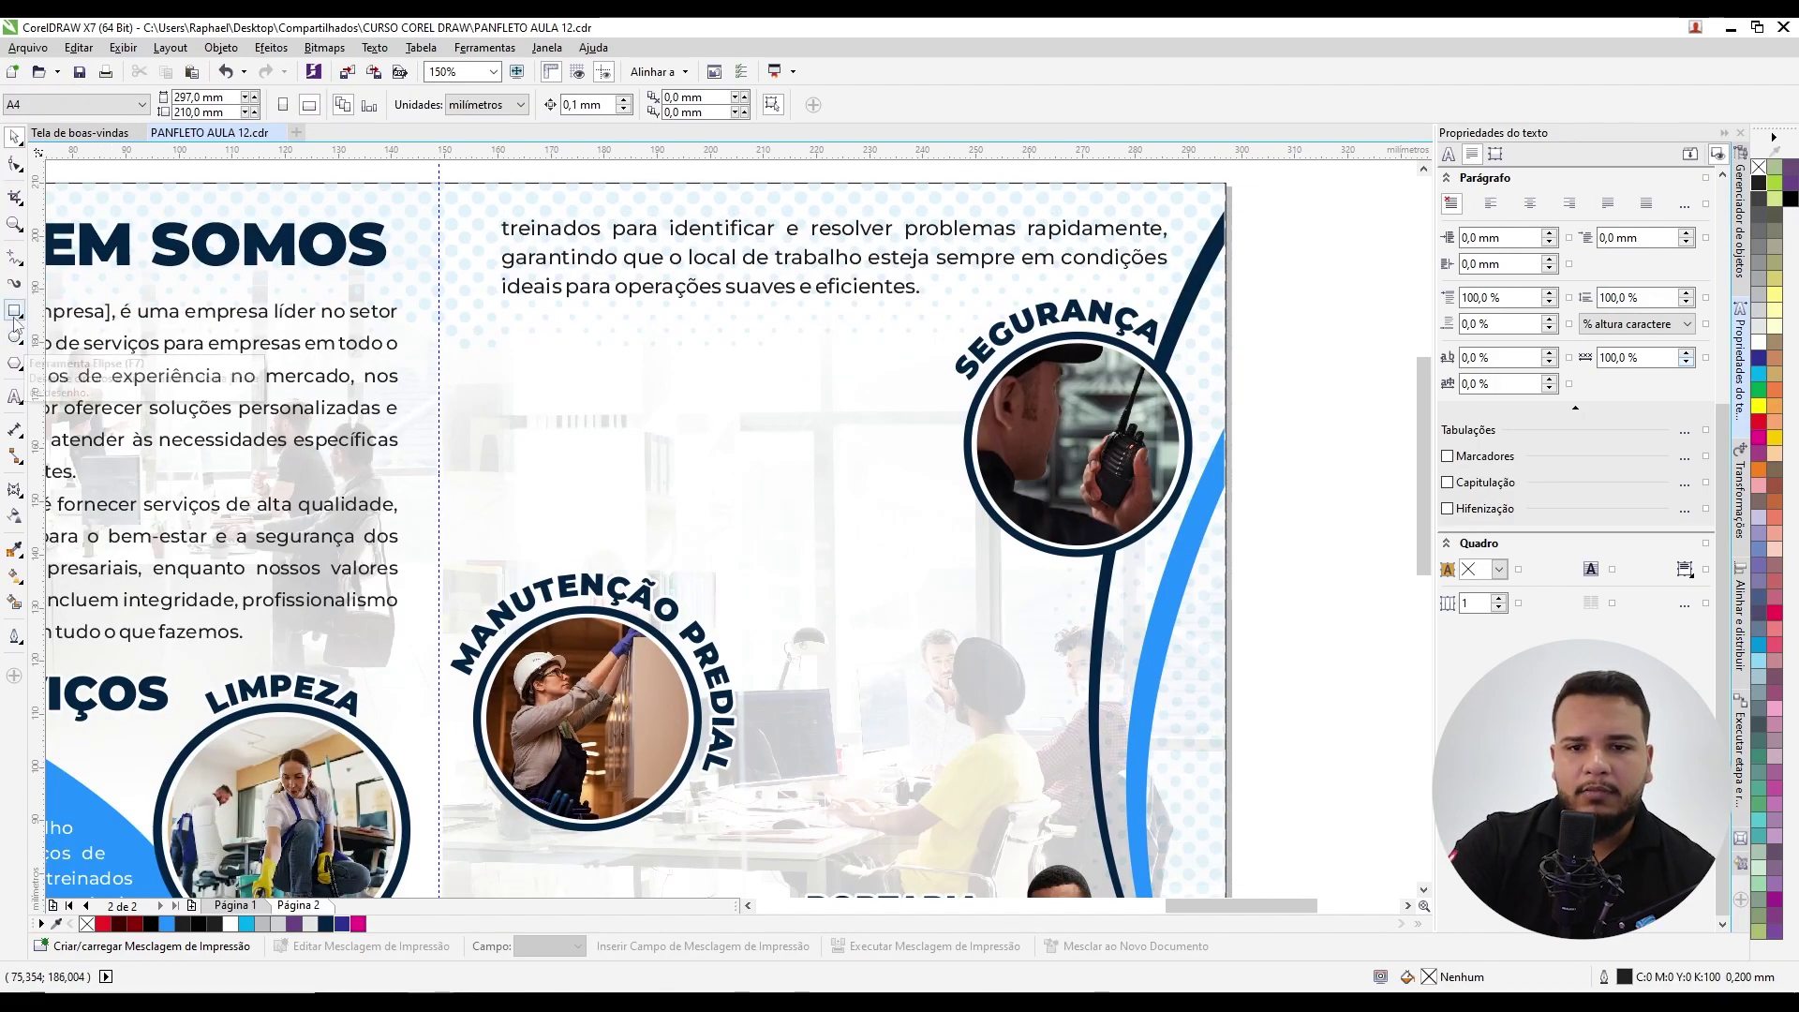
# Step: Draw a paragraph text frame about 117 × 37 mm below the continuation text, overlapping the guard's circular photo
pyautogui.click(15, 397)
pyautogui.moveTo(469, 346)
pyautogui.mouseDown()
pyautogui.moveTo(969, 354)
pyautogui.moveTo(1017, 520)
pyautogui.moveTo(1088, 545)
pyautogui.mouseUp()
pyautogui.moveTo(272, 364); pyautogui.dragTo(427, 359)
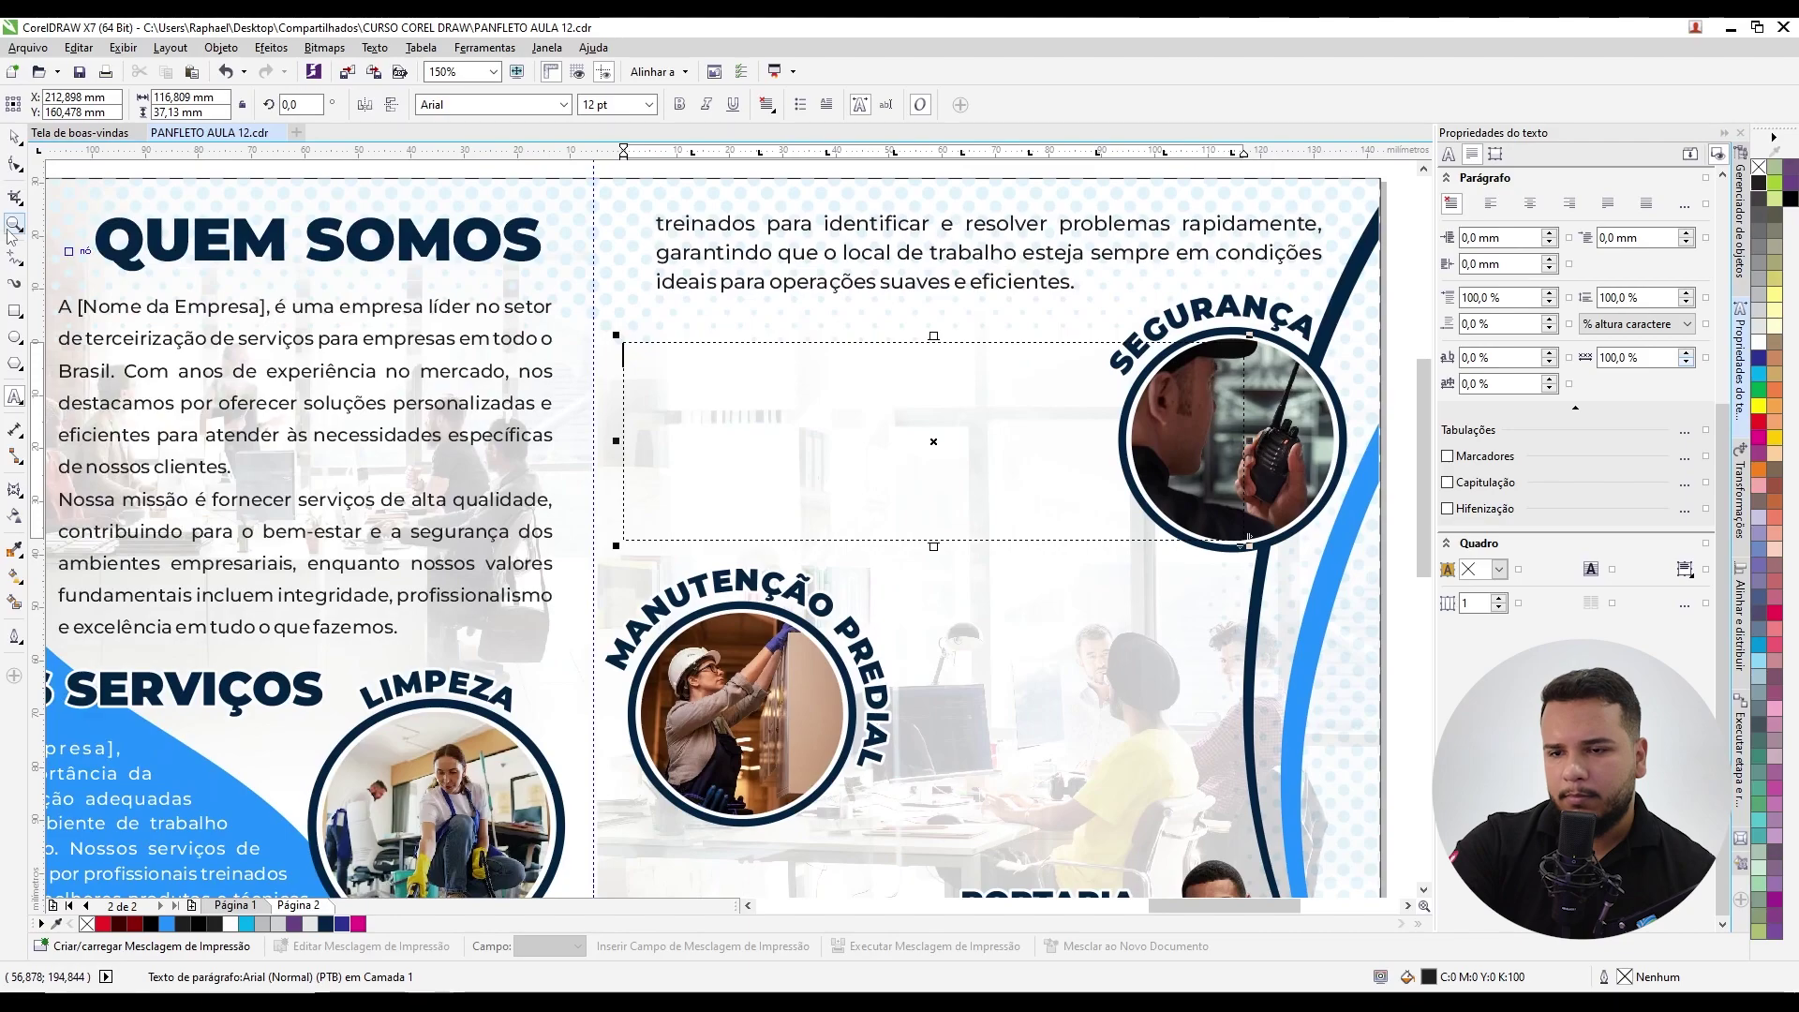
# Step: Copy the text formatting of the QUEM SOMOS paragraph onto the new empty text frame
pyautogui.click(15, 138)
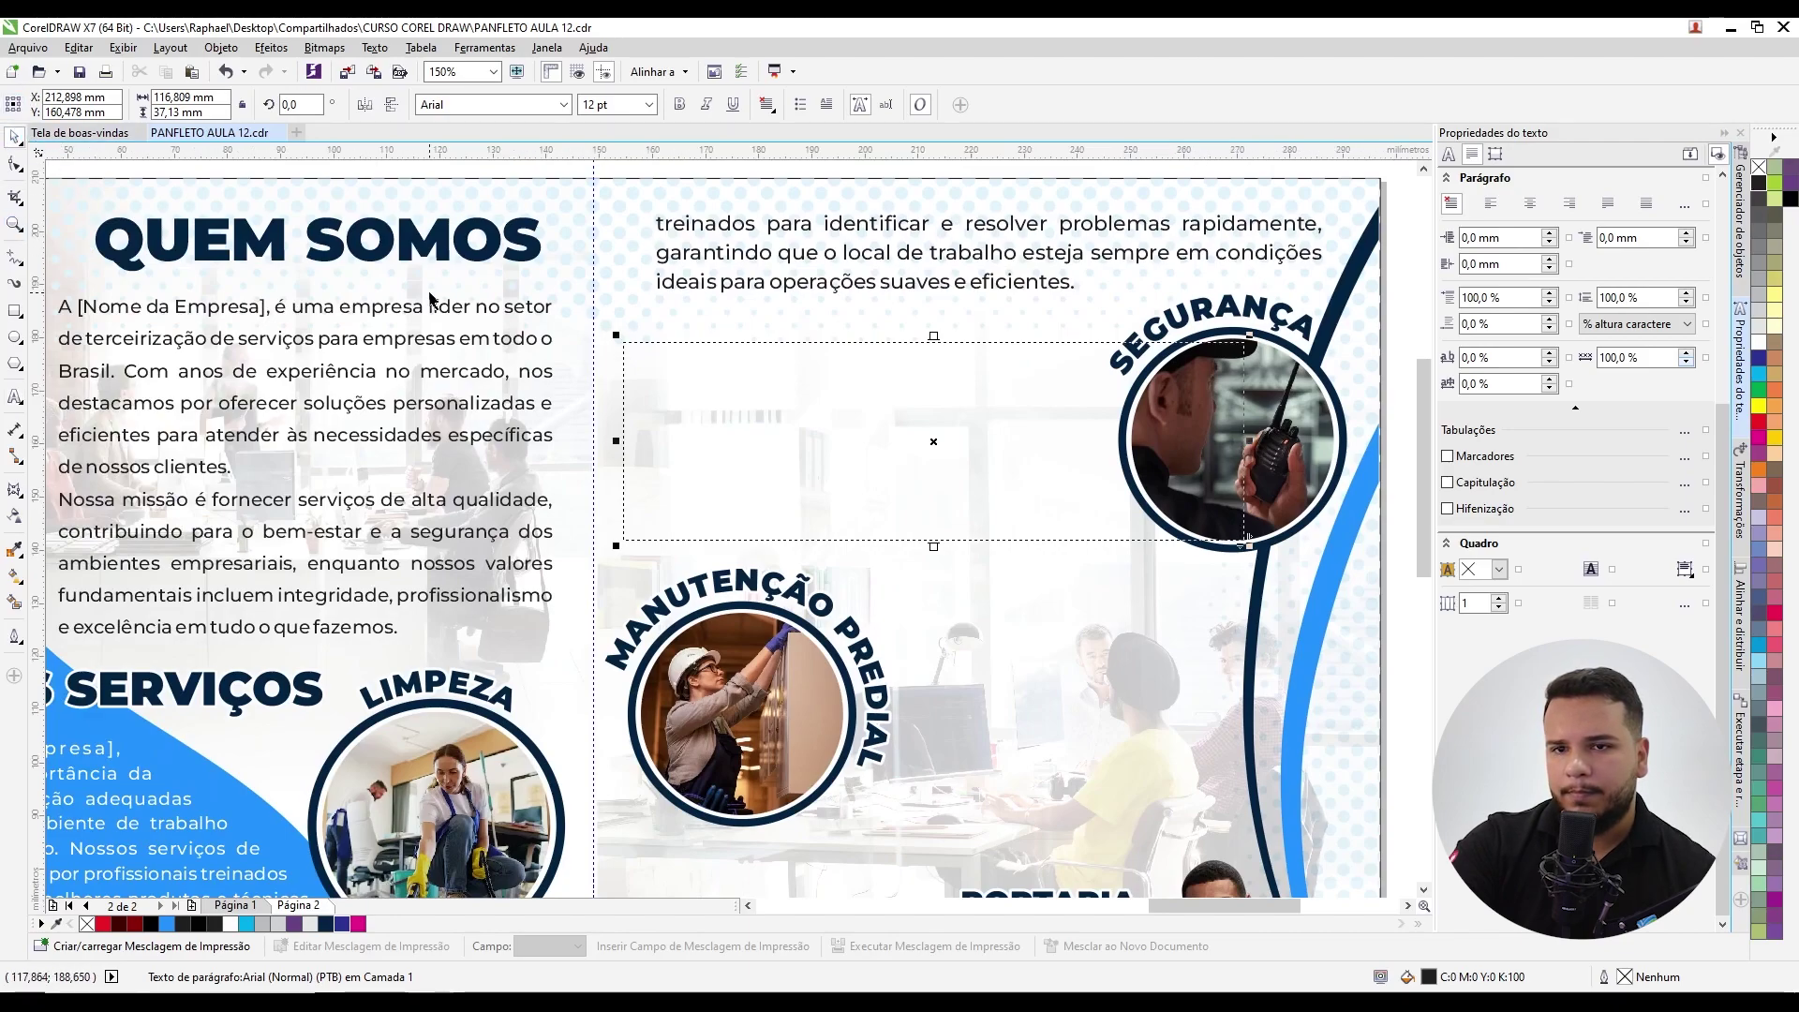
pyautogui.moveTo(437, 309); pyautogui.dragTo(785, 429)
pyautogui.click(847, 550)
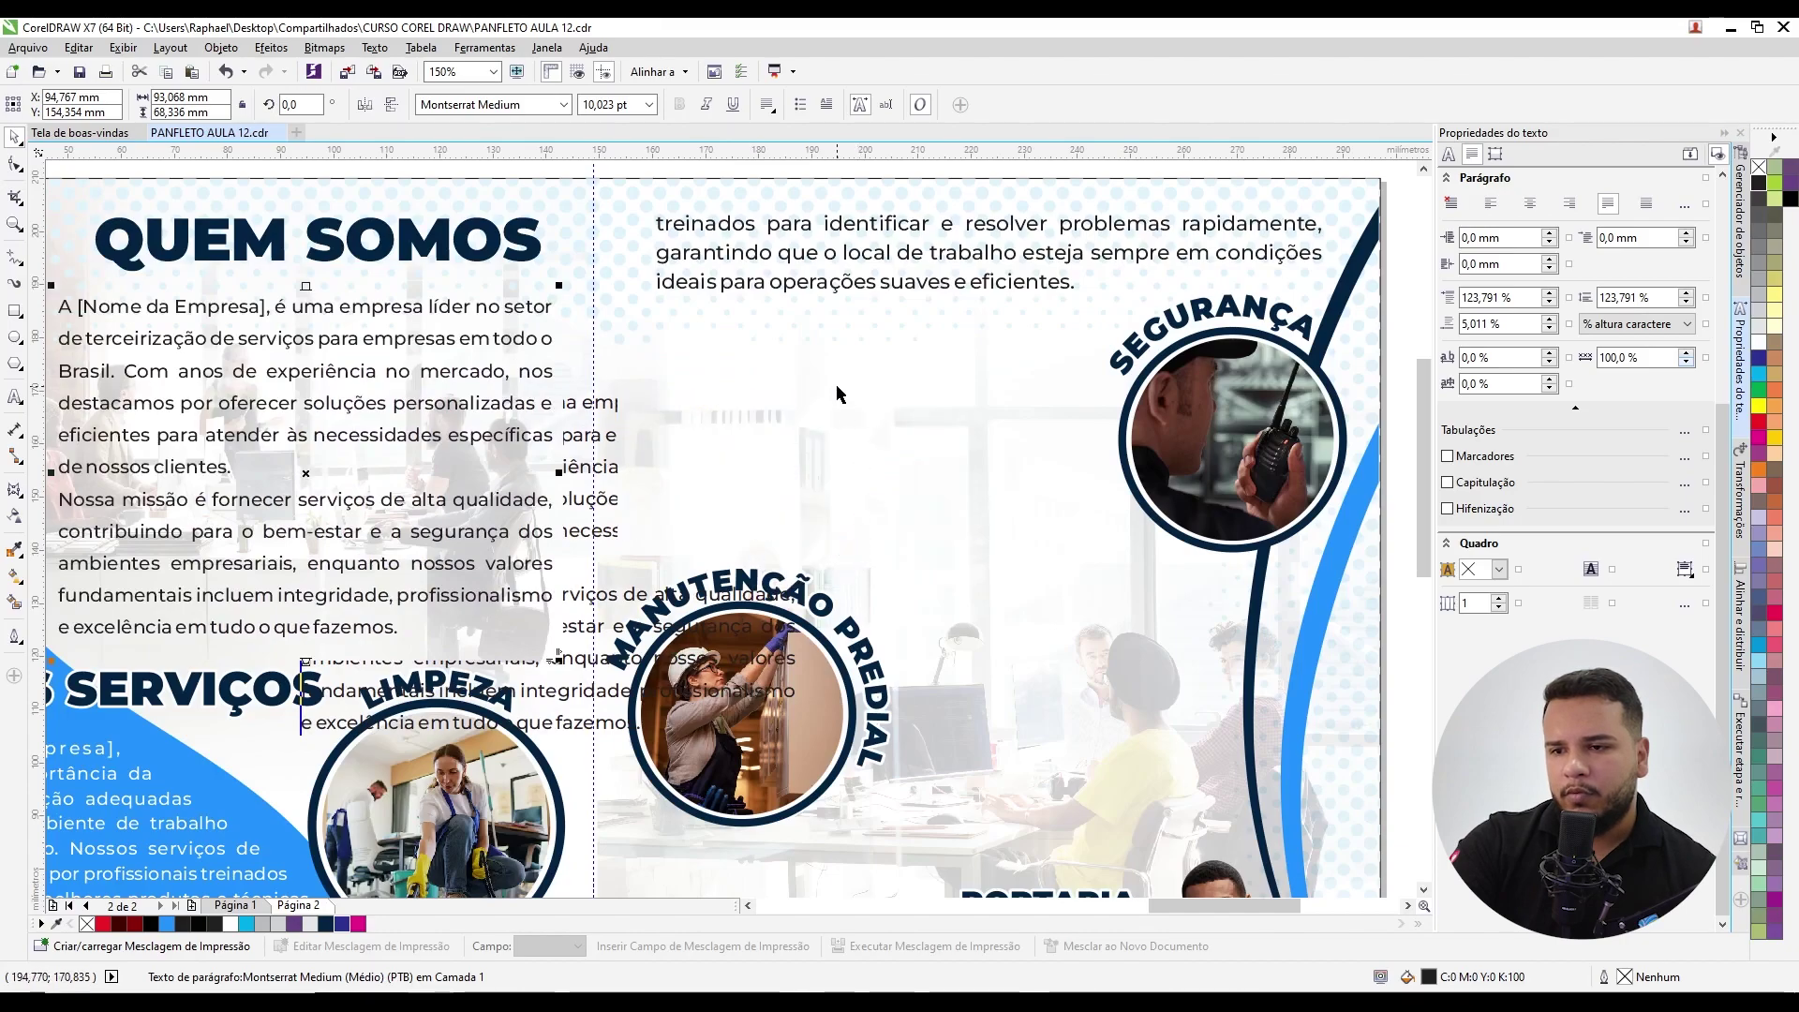
pyautogui.scroll(-1, 832, 392)
pyautogui.scroll(-2, 832, 393)
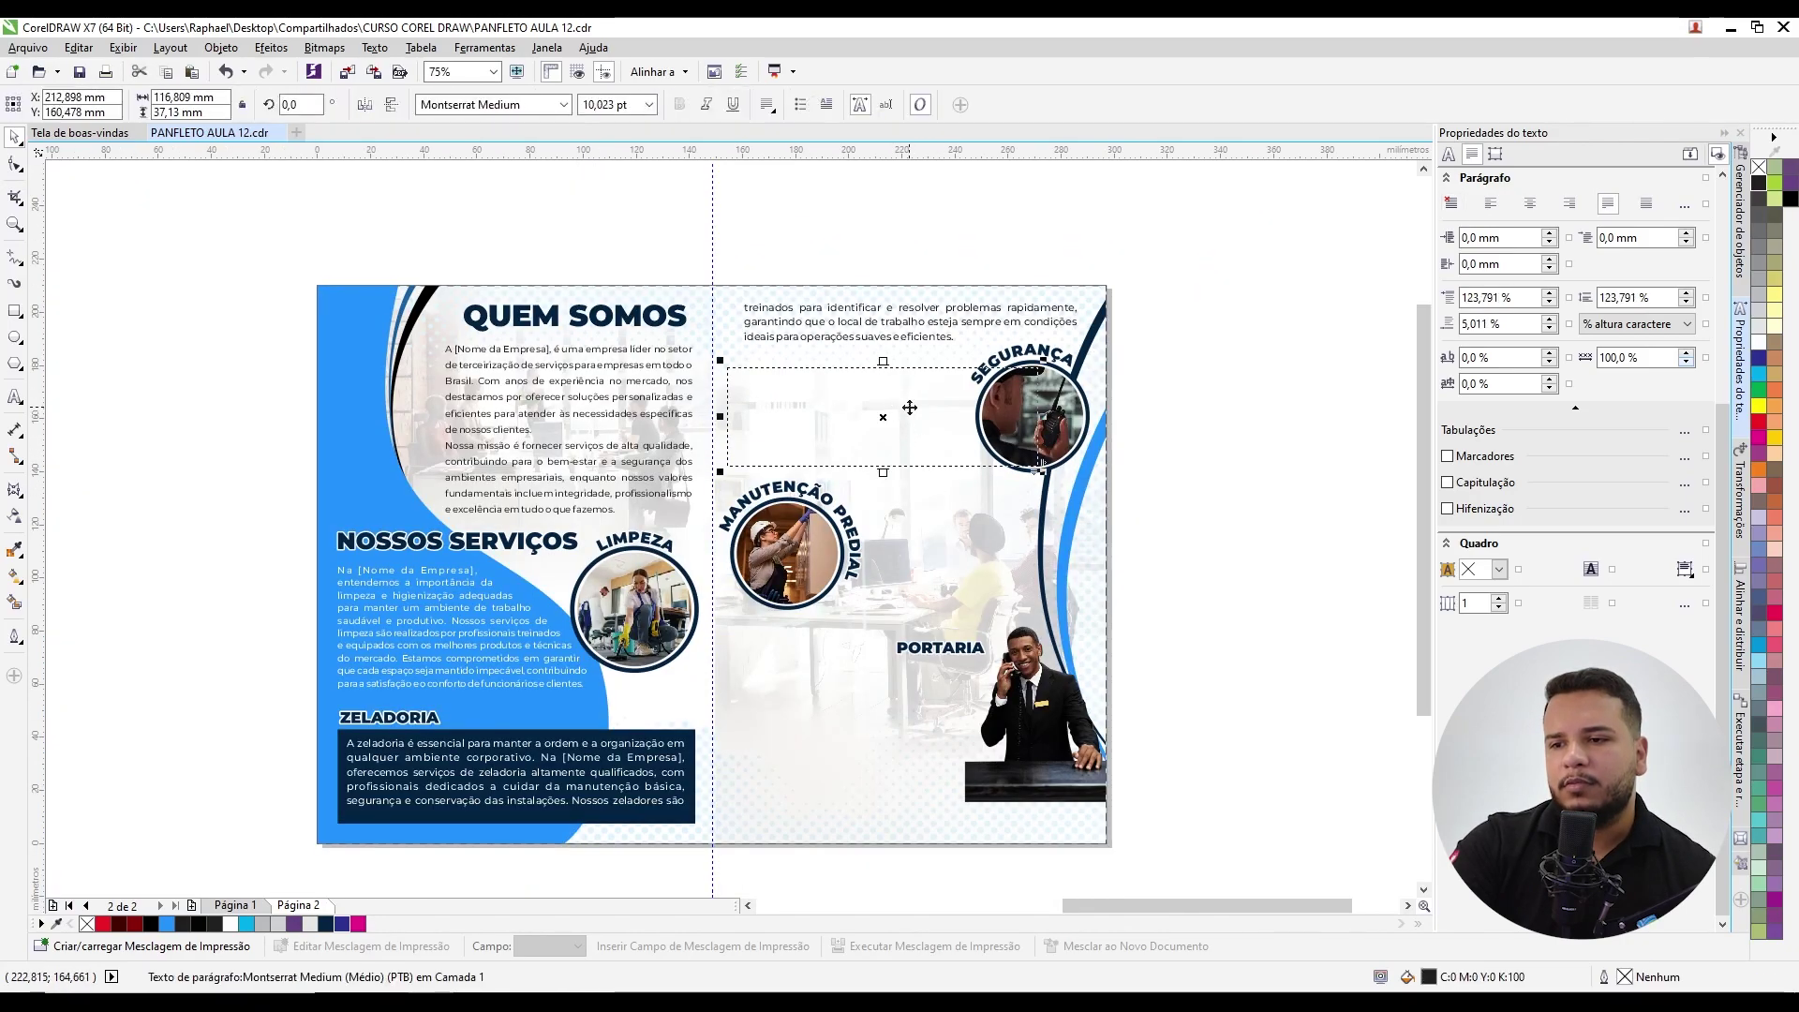
# Step: Set the circle around the guard's photo to wrap text along its contour with text flowing on the left, offset 2.0 mm
pyautogui.scroll(2, 984, 423)
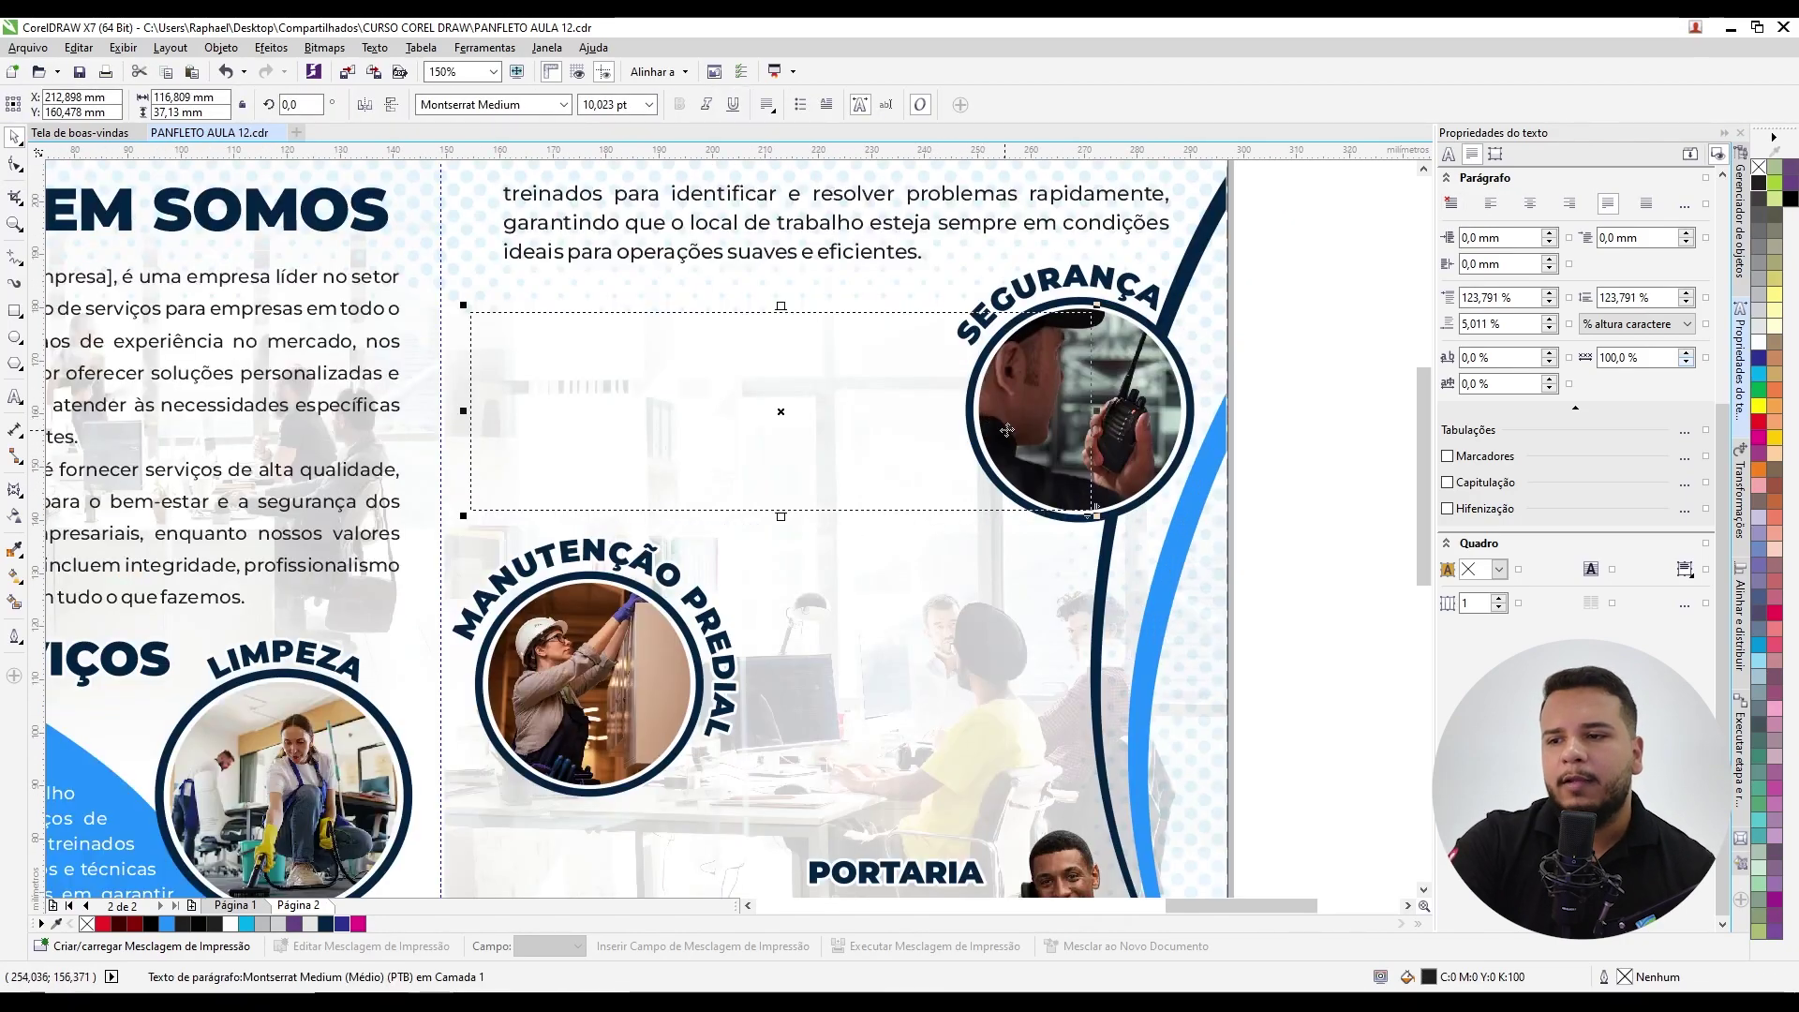
pyautogui.scroll(2, 1090, 322)
pyautogui.click(1069, 306)
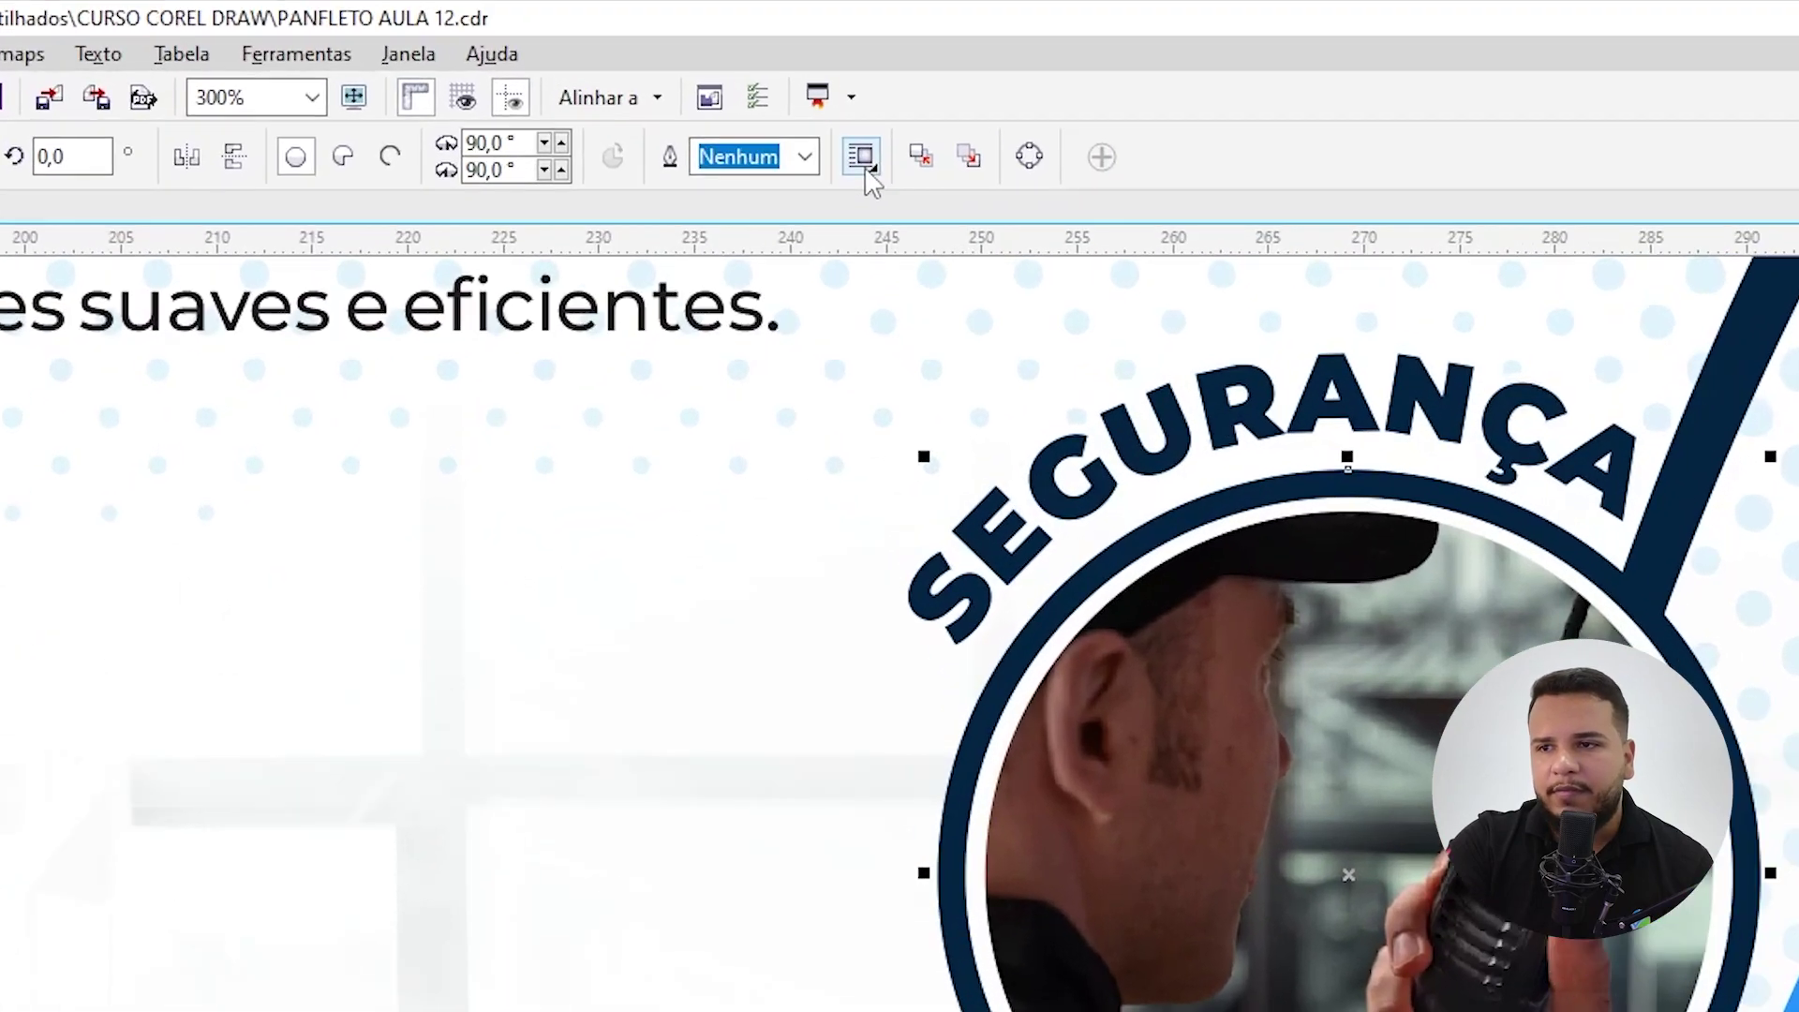
pyautogui.click(864, 159)
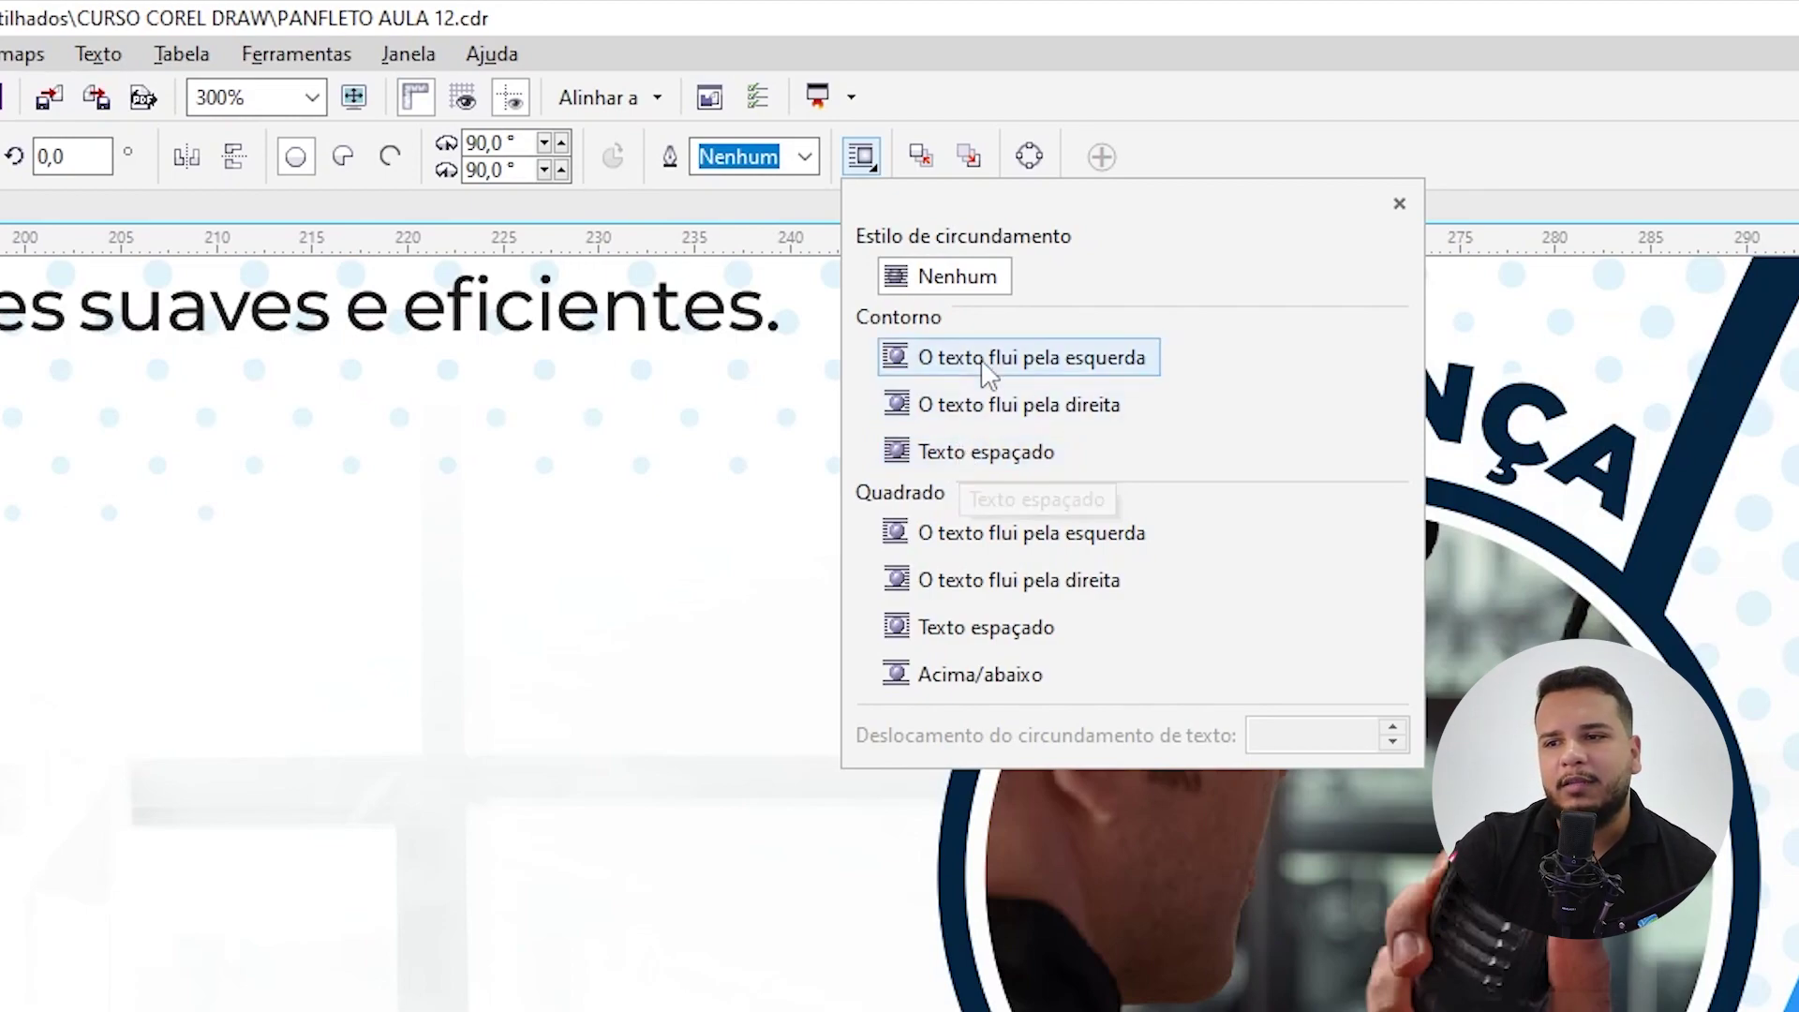
pyautogui.click(958, 365)
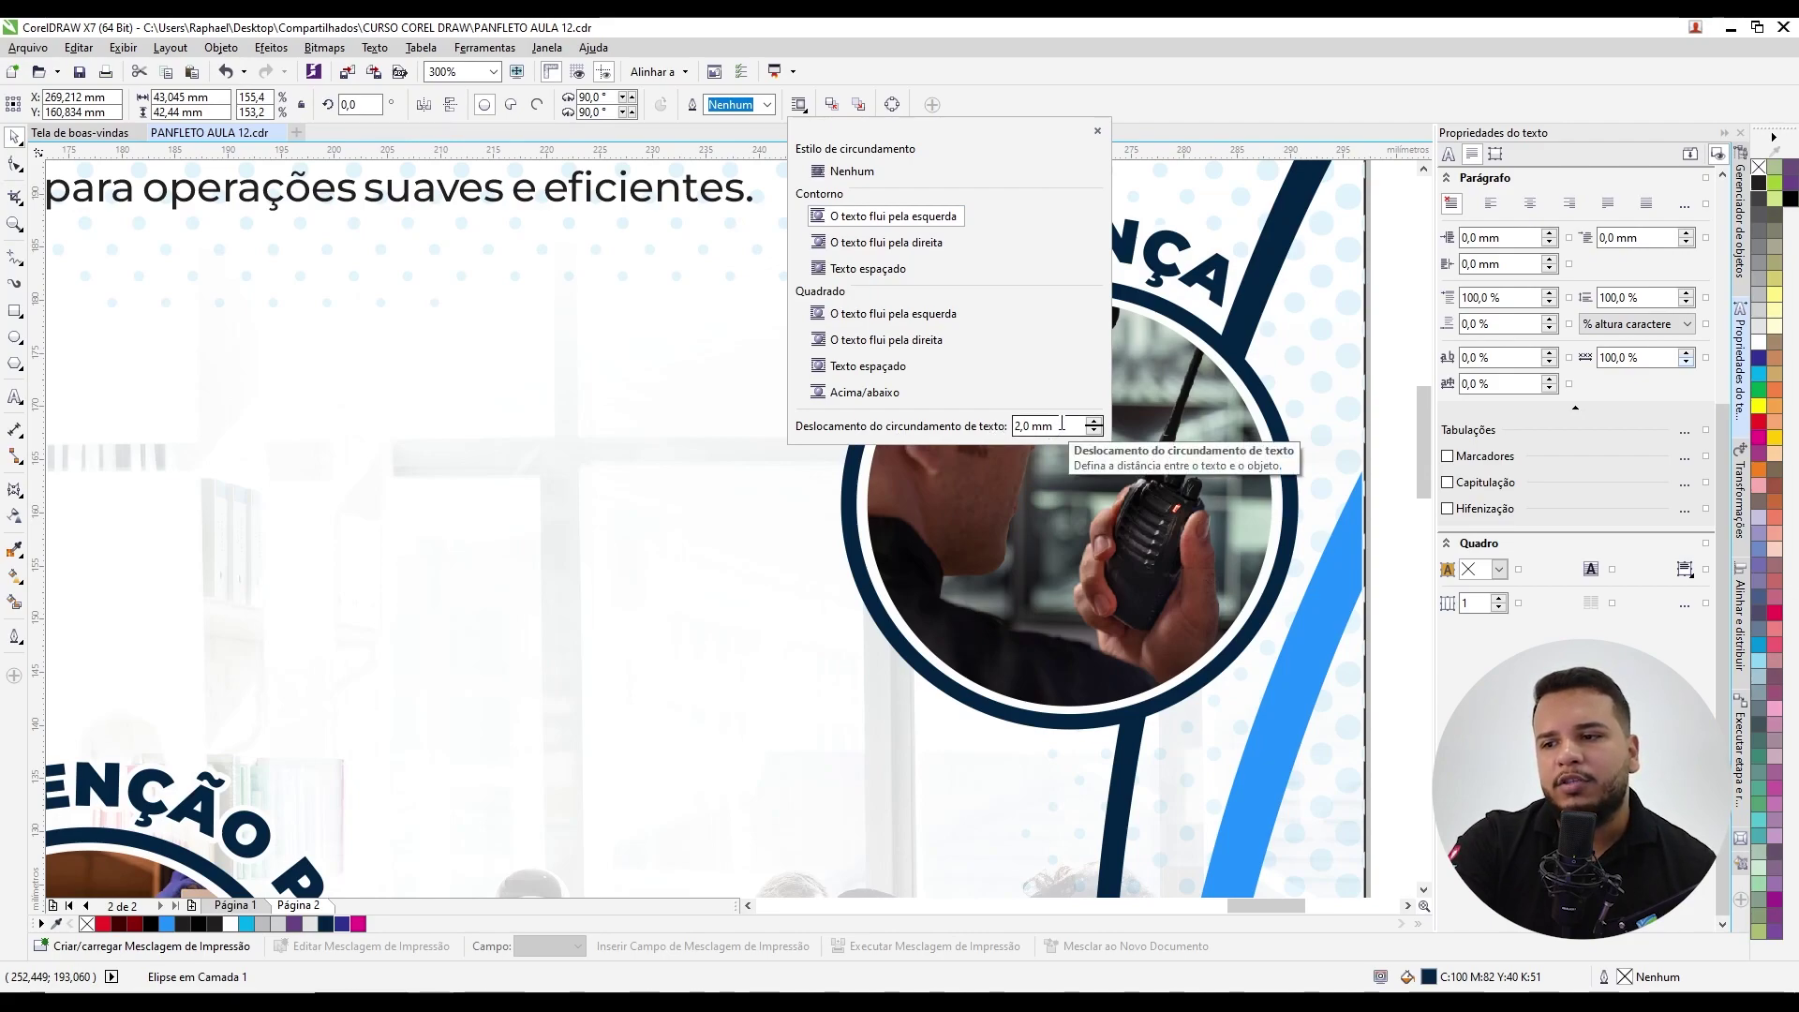
pyautogui.click(1097, 131)
pyautogui.scroll(-2, 885, 292)
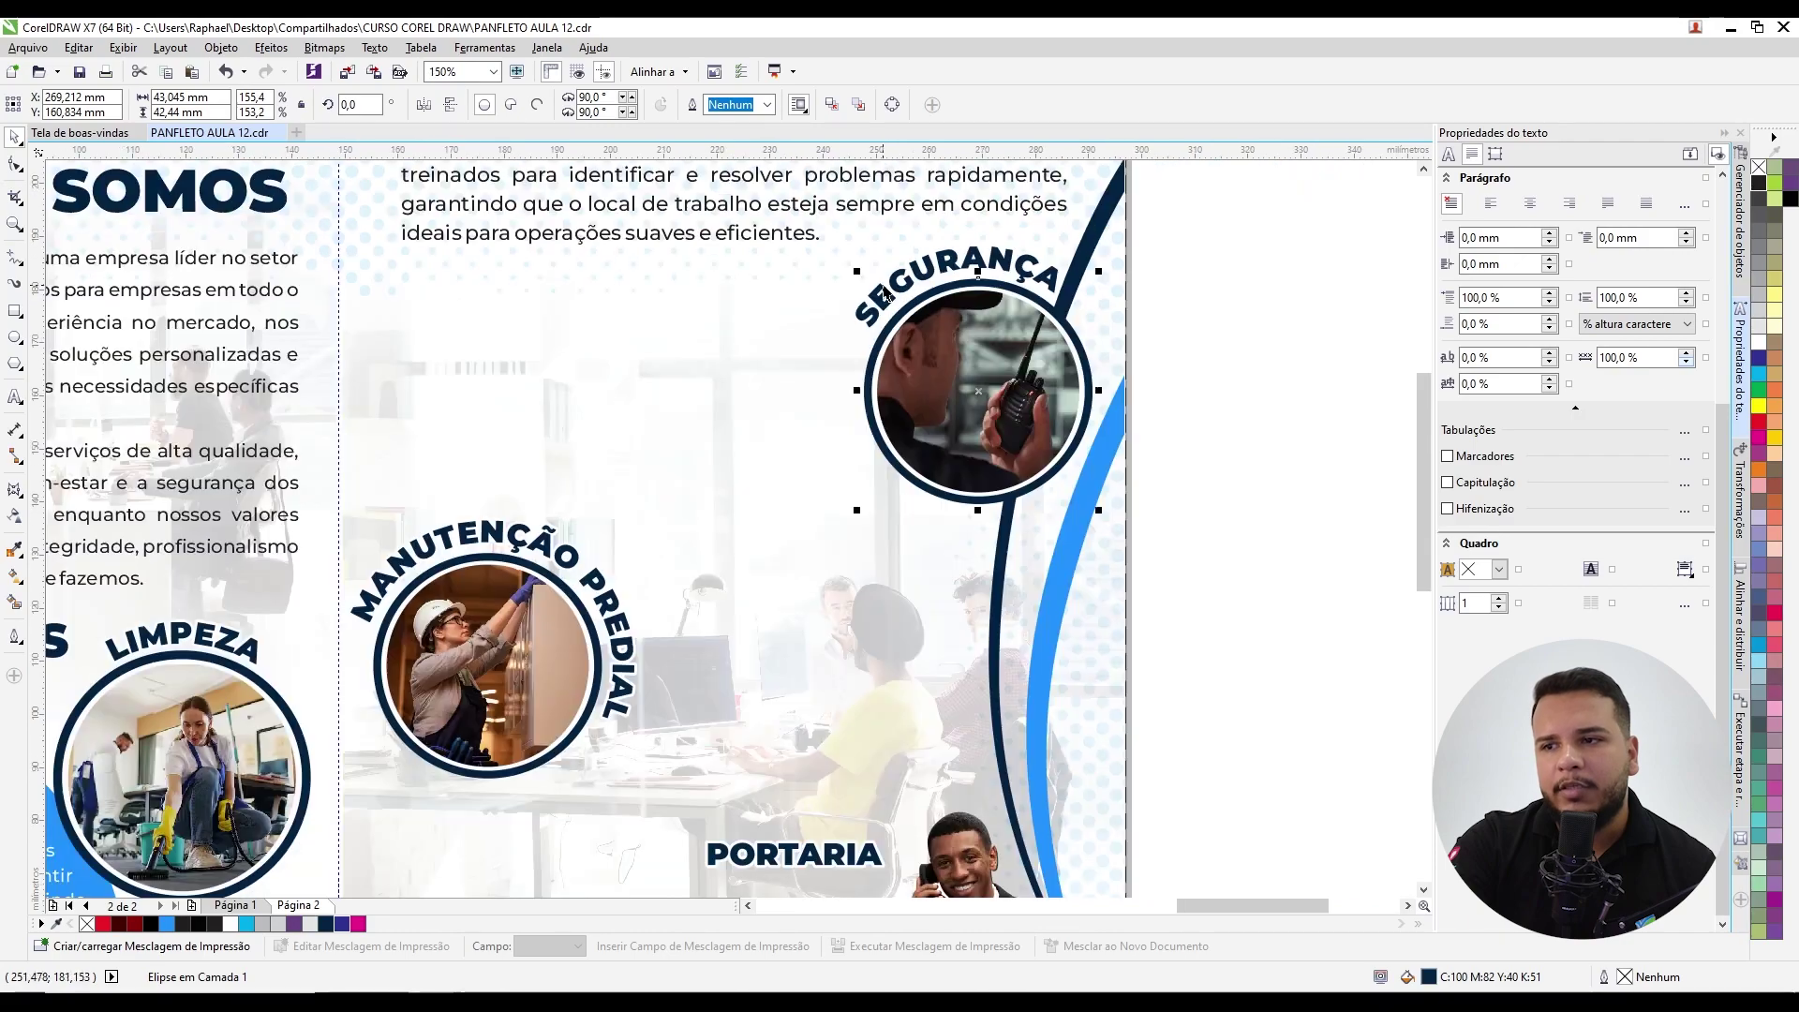
# Step: Copy the SEGURANÇA paragraph from the TEXTO AULA 12 Notepad file into the empty text frame beside the guard's photo
pyautogui.click(1188, 364)
pyautogui.moveTo(551, 380); pyautogui.dragTo(669, 474)
pyautogui.click(669, 474)
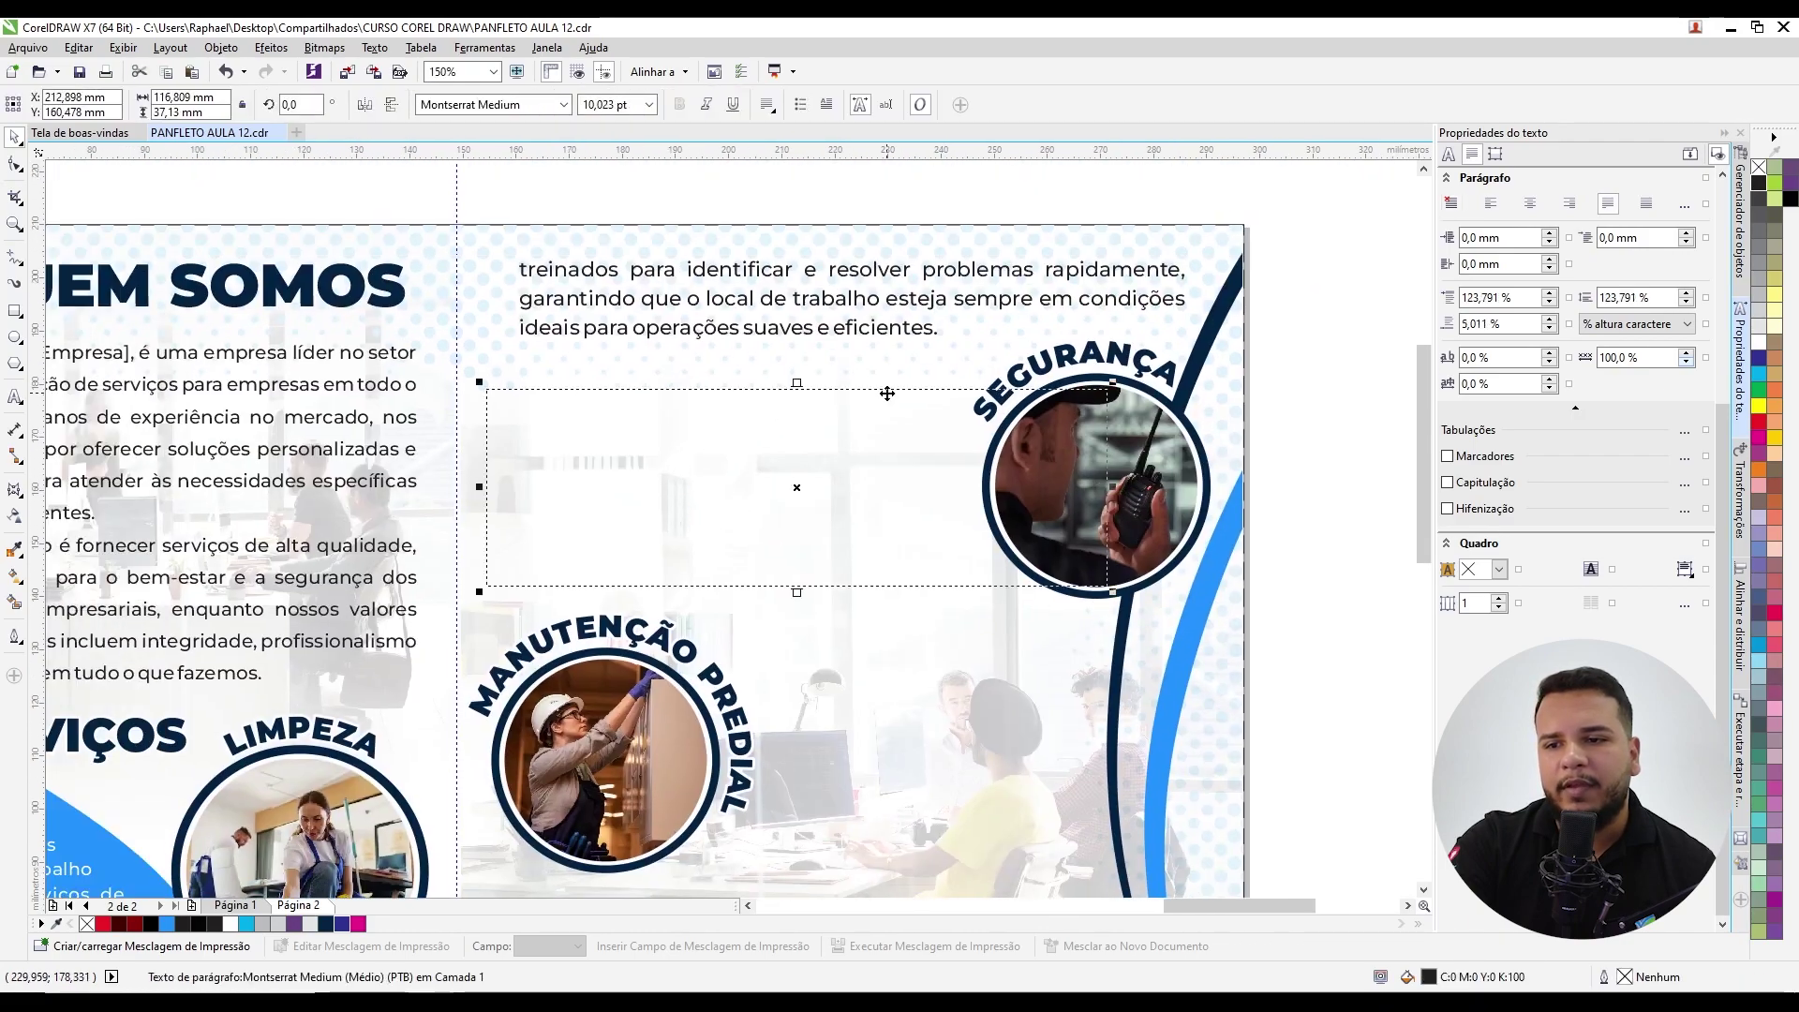
pyautogui.hotkey('alt', 'Tab')
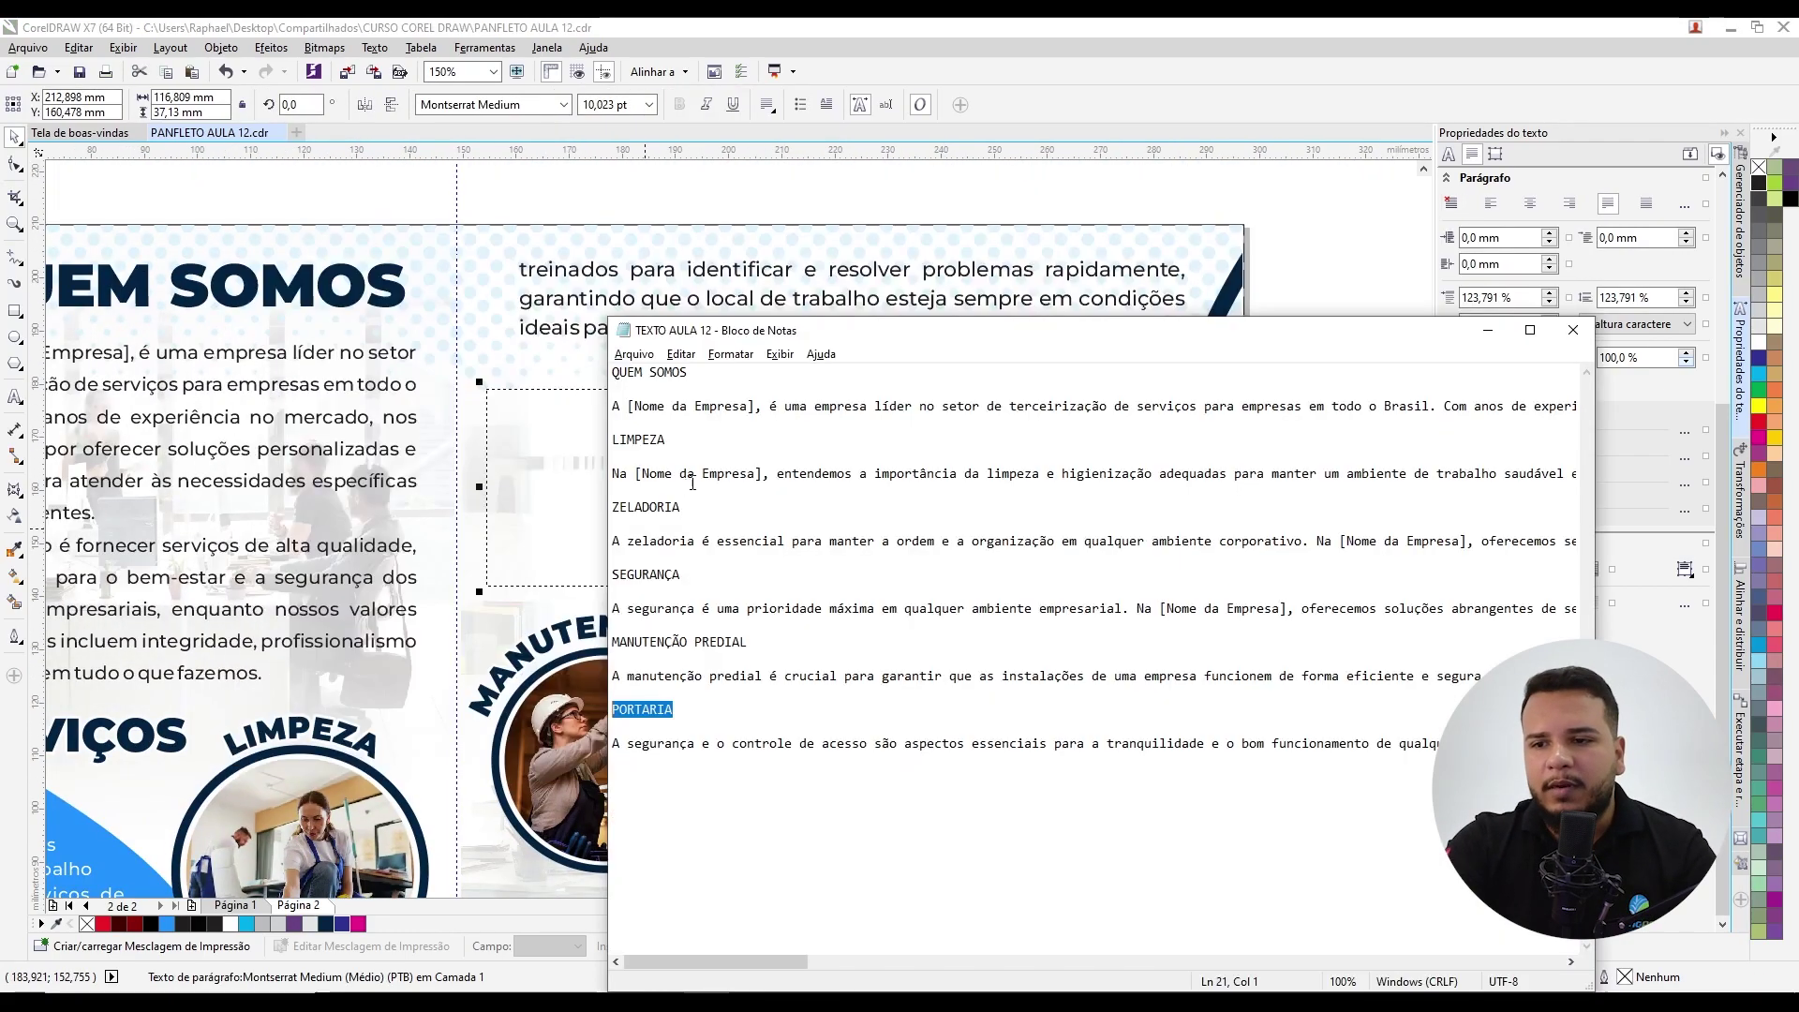
pyautogui.tripleClick(614, 609)
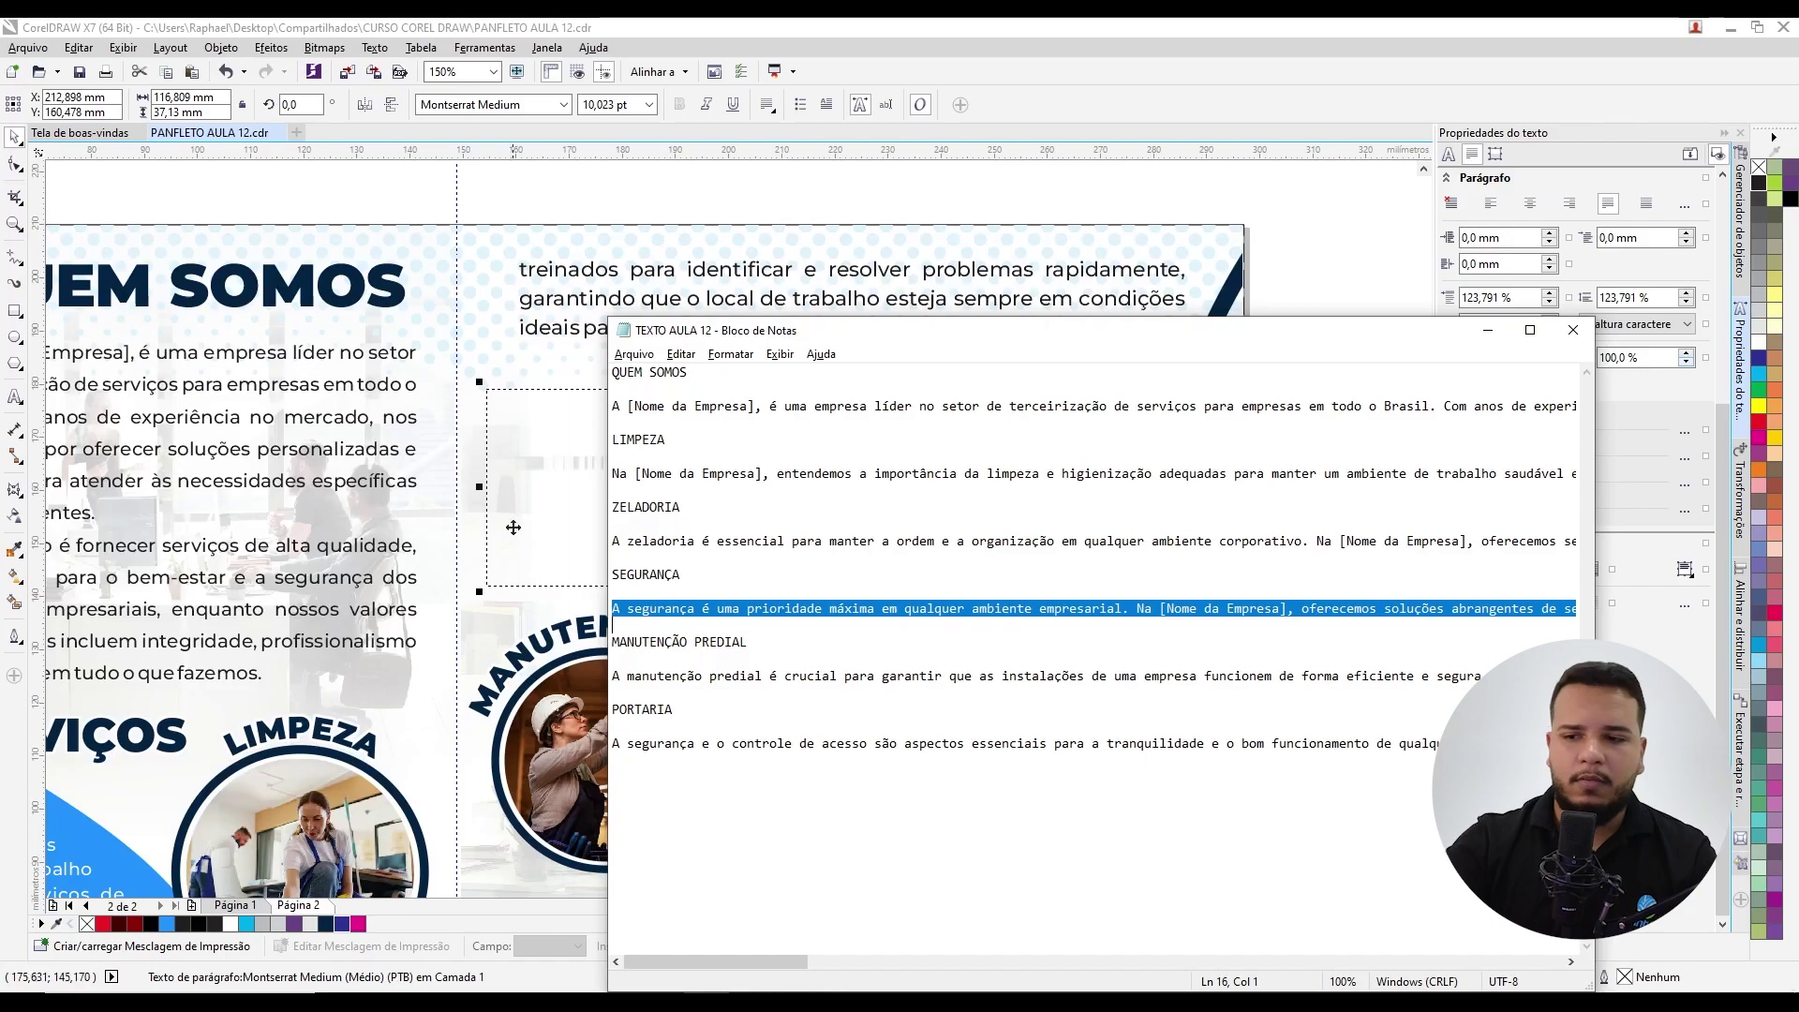
pyautogui.click(529, 415)
pyautogui.doubleClick(546, 410)
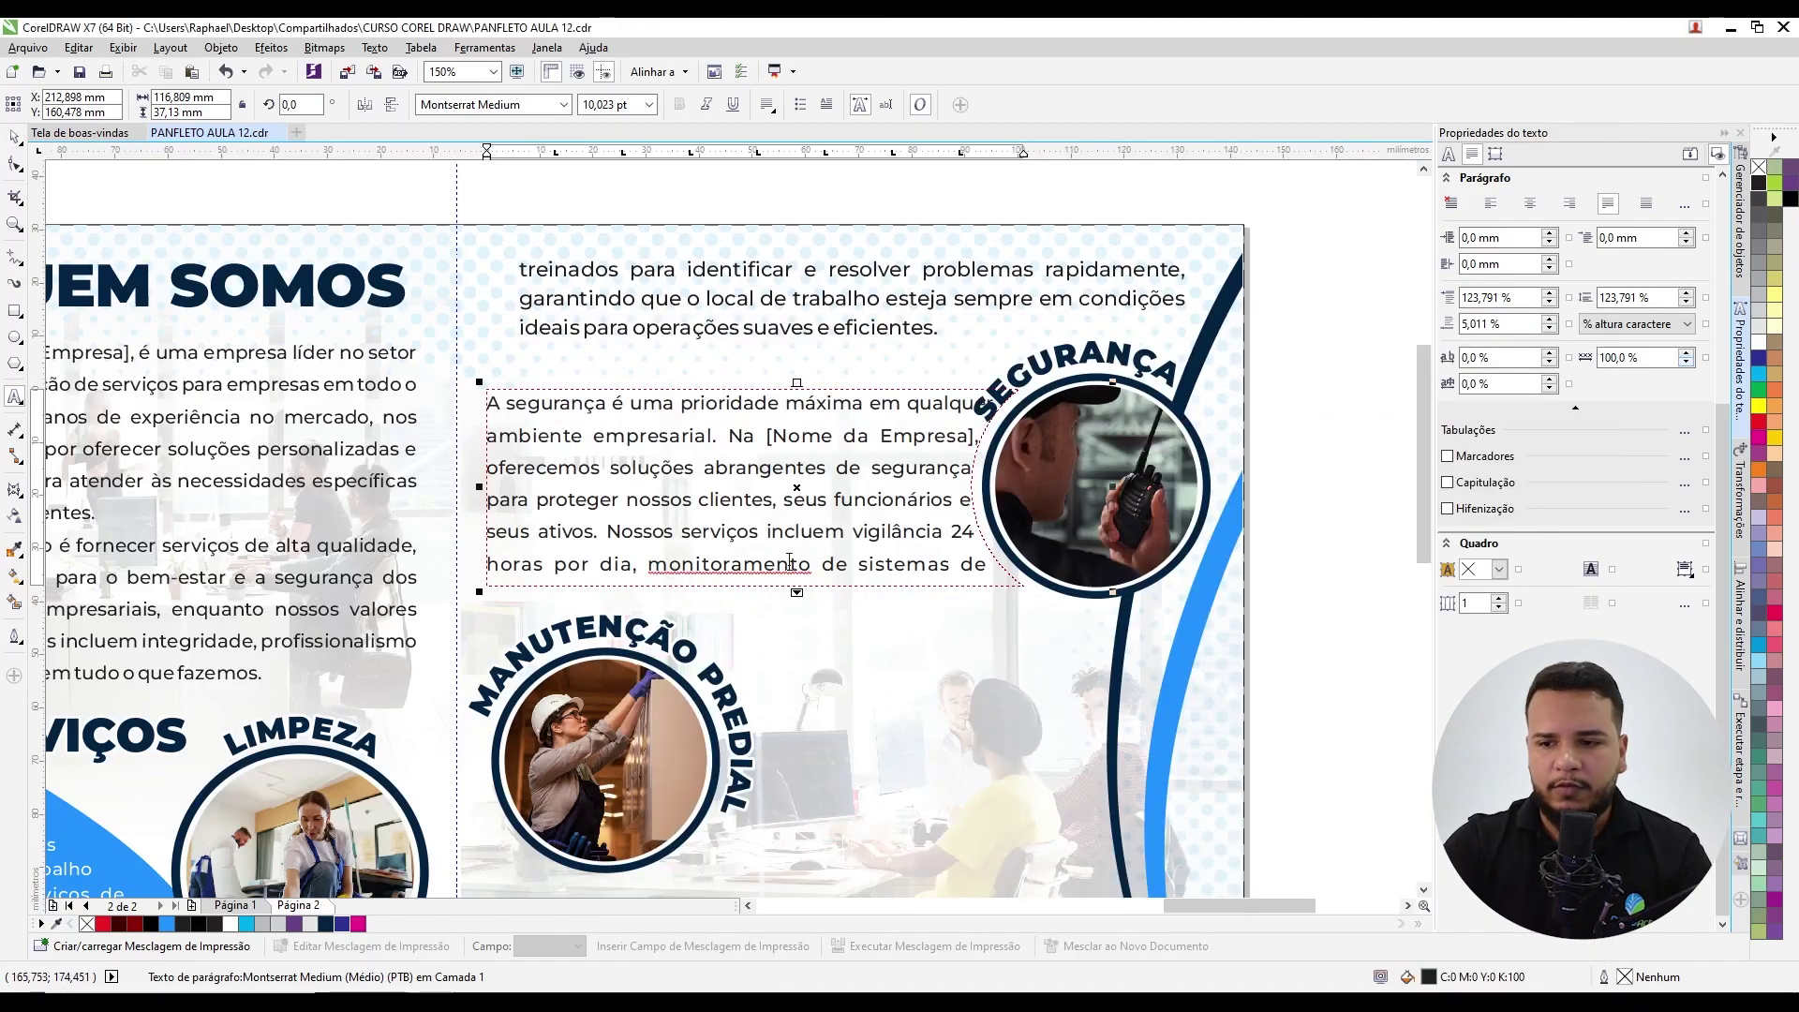
# Step: Tighten the SEGURANÇA paragraph's line spacing to about 99.4% and extend its frame to about 39 mm high
pyautogui.scroll(-3, 789, 560)
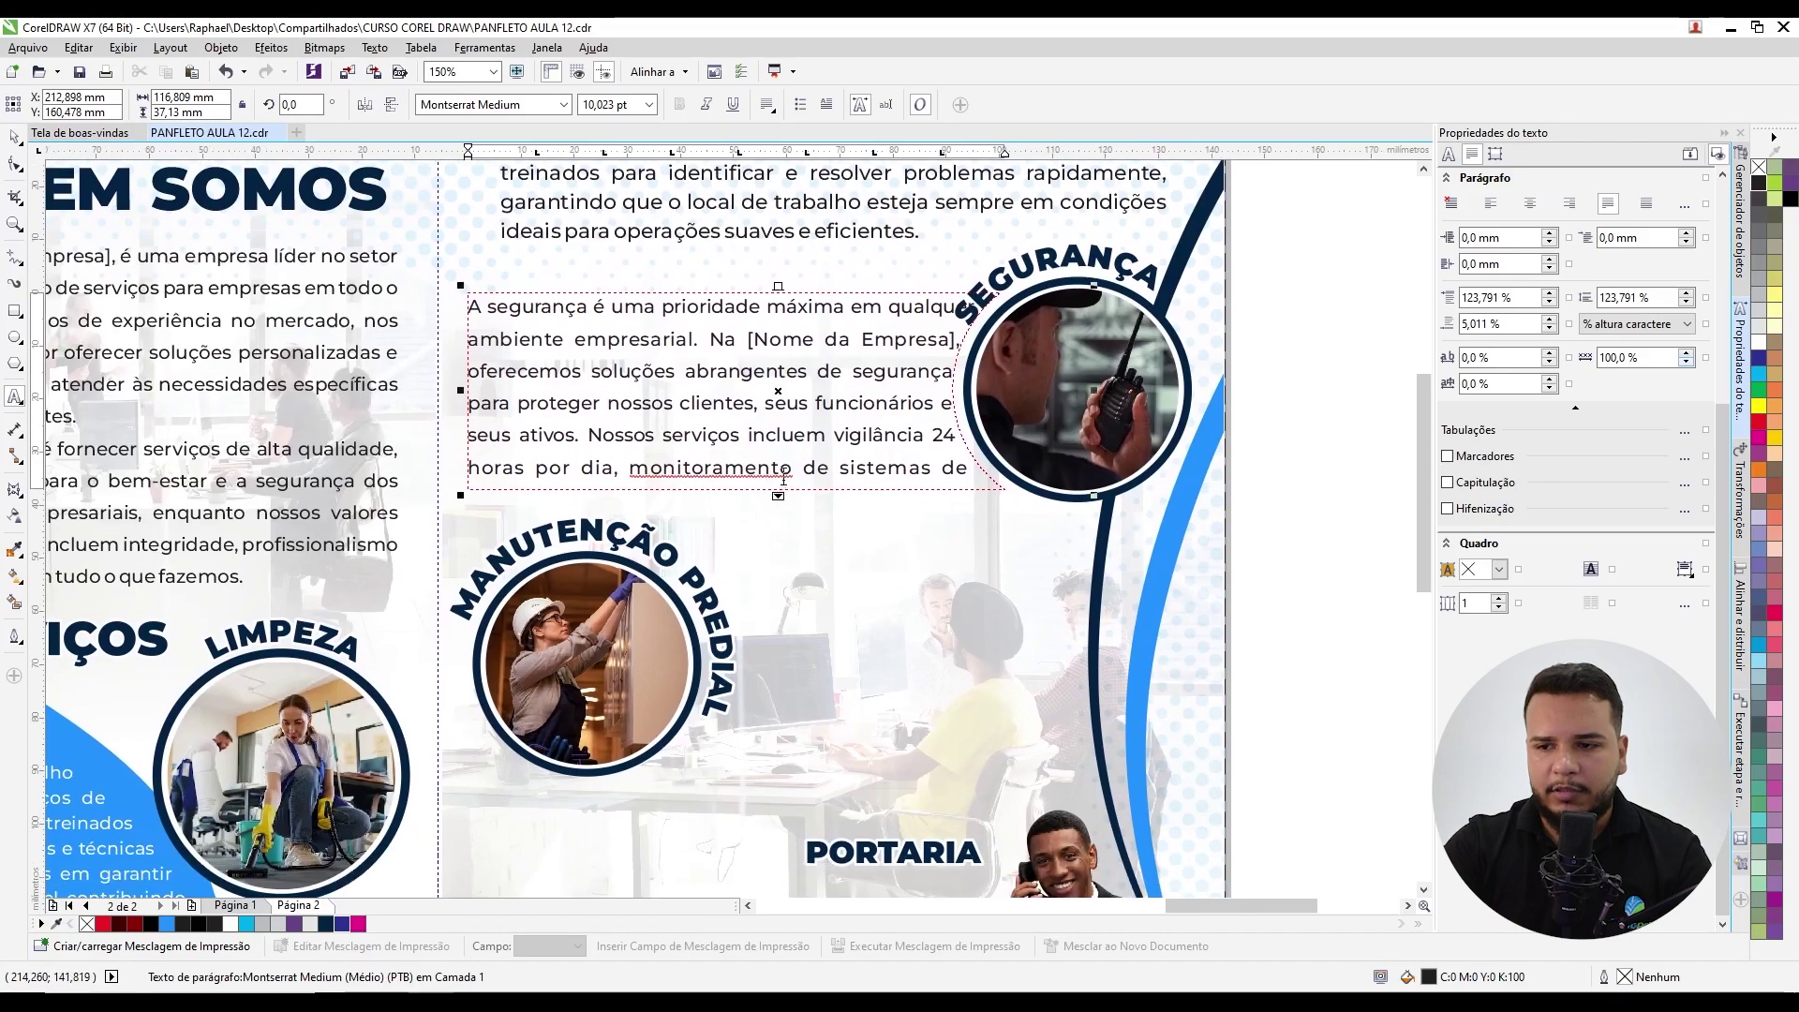
pyautogui.click(14, 164)
pyautogui.moveTo(461, 495); pyautogui.dragTo(464, 457)
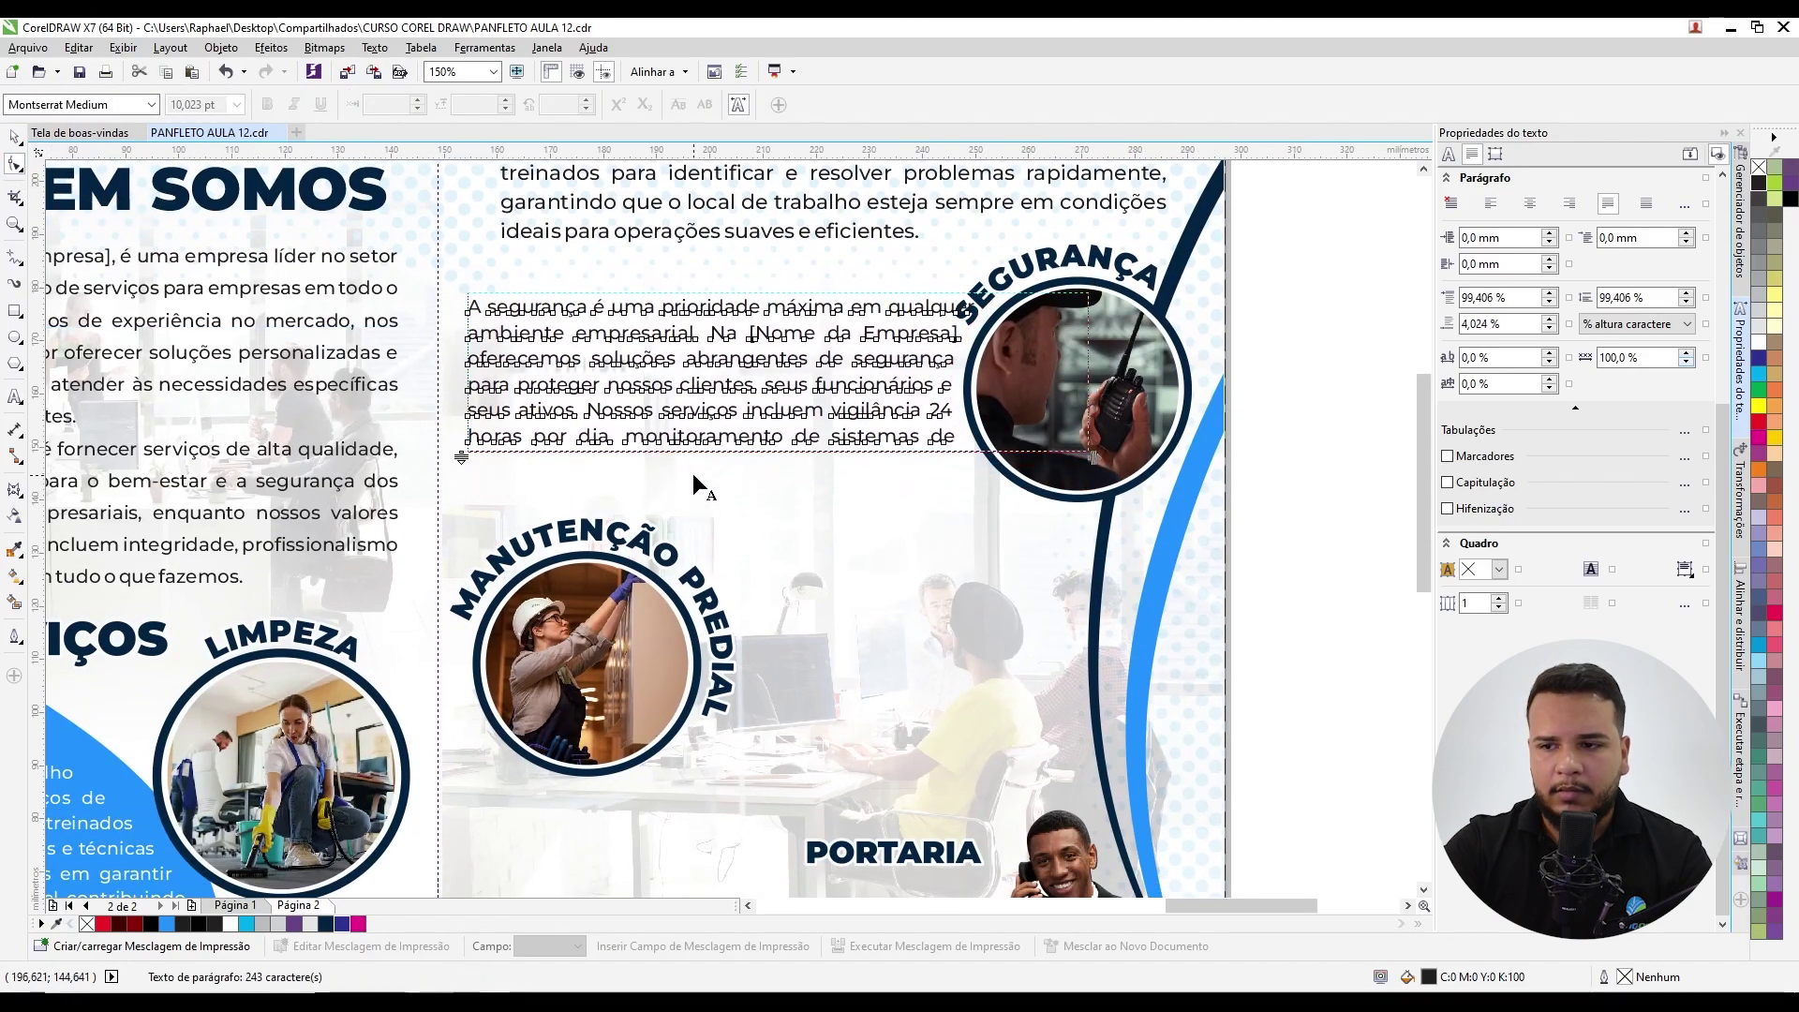
pyautogui.press('space')
pyautogui.moveTo(781, 474)
pyautogui.mouseDown()
pyautogui.moveTo(776, 542)
pyautogui.moveTo(777, 509)
pyautogui.mouseUp()
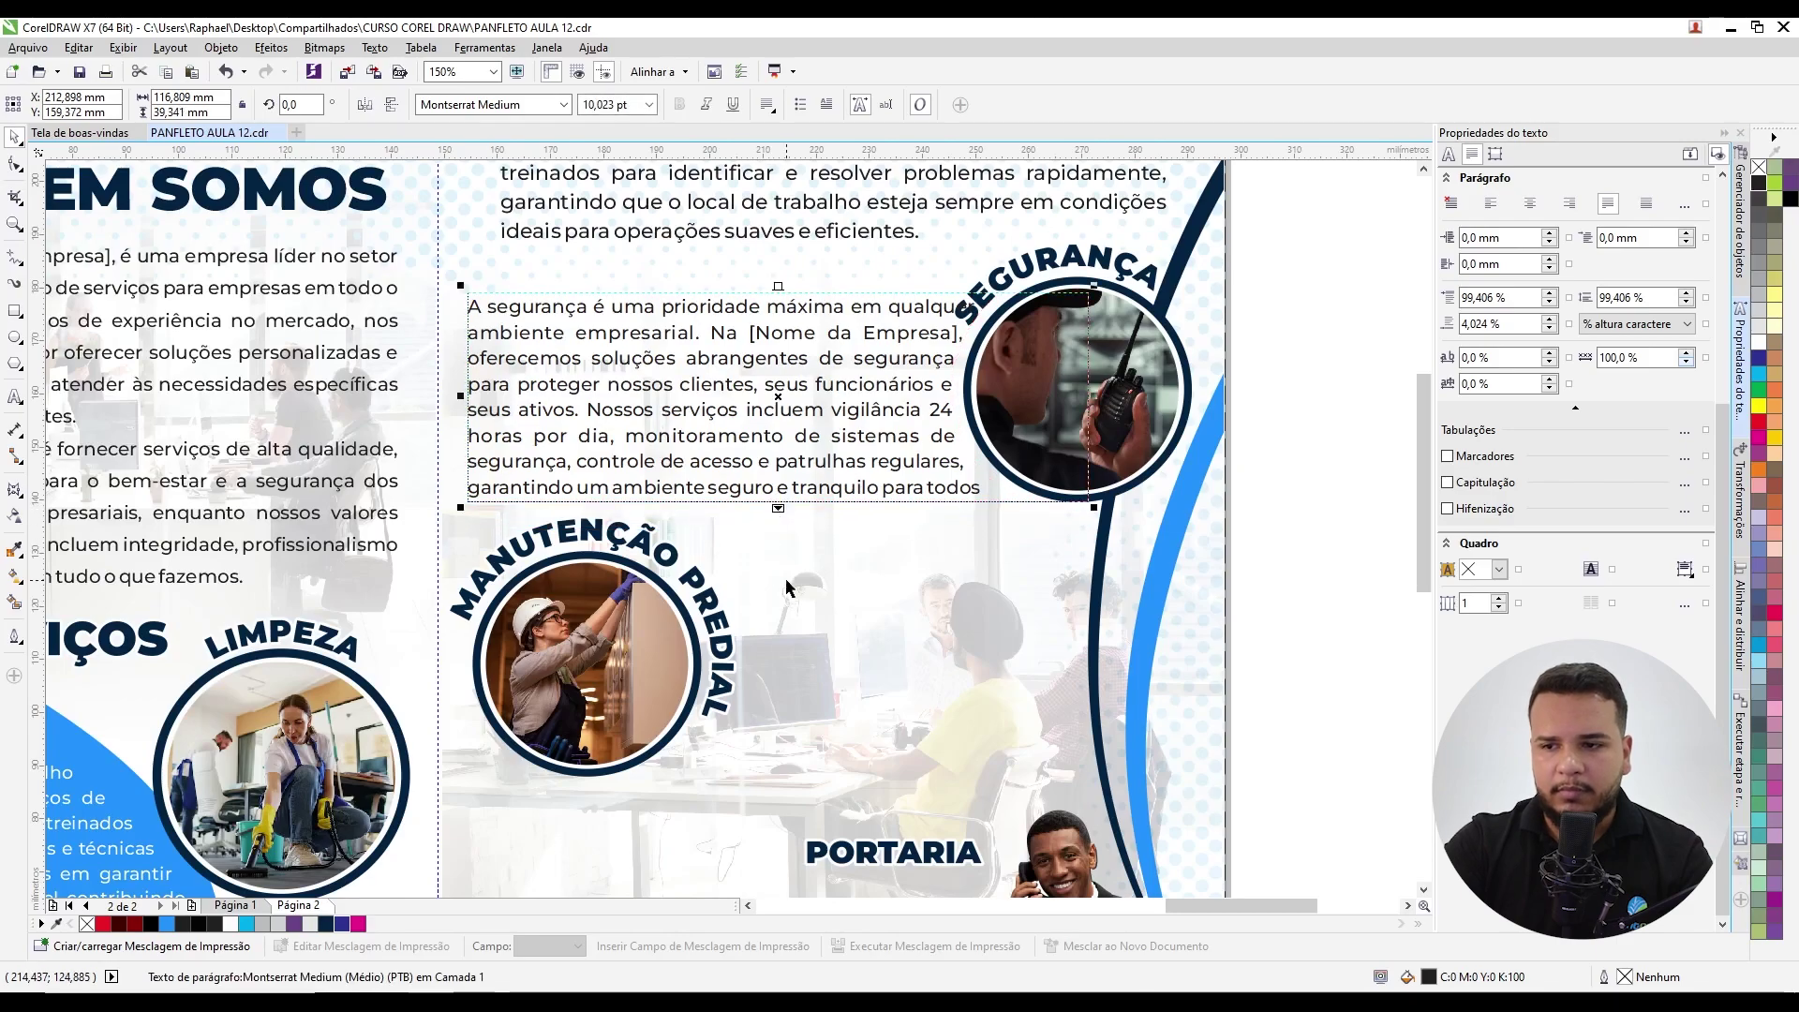
# Step: Fit the SEGURANÇA text to its frame and move the frame slightly down
pyautogui.rightClick(823, 367)
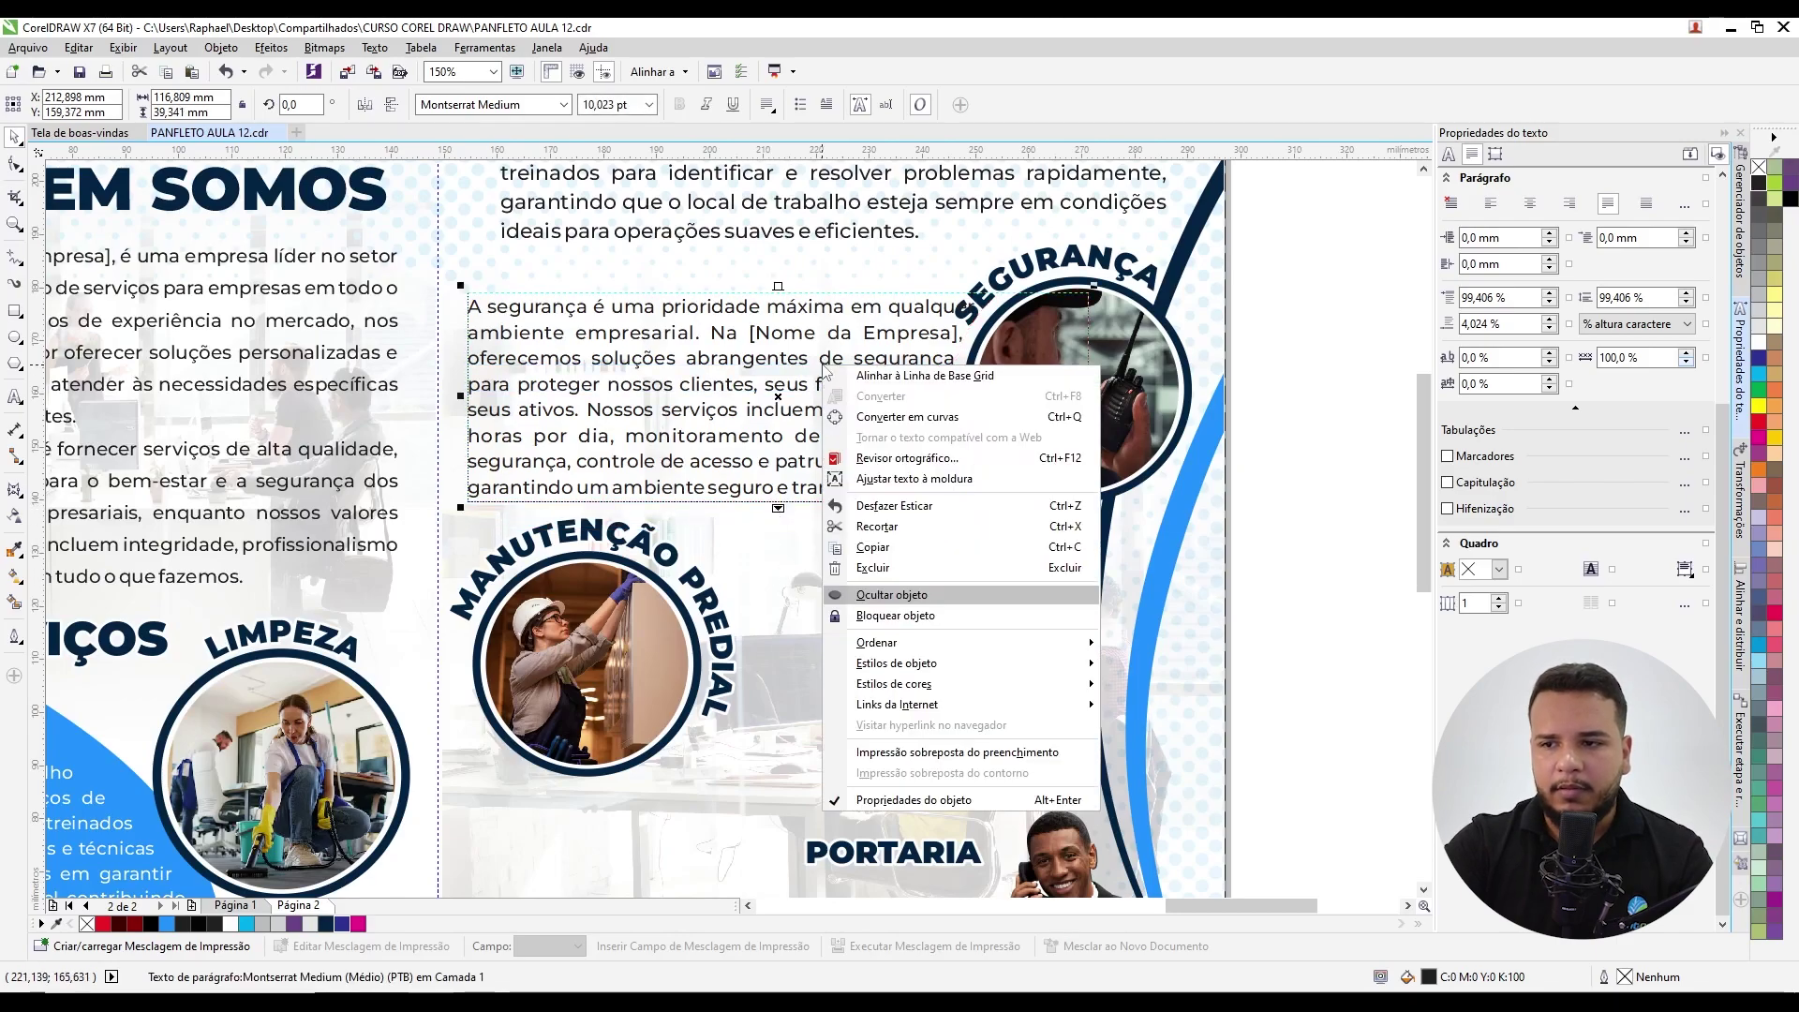
pyautogui.click(889, 480)
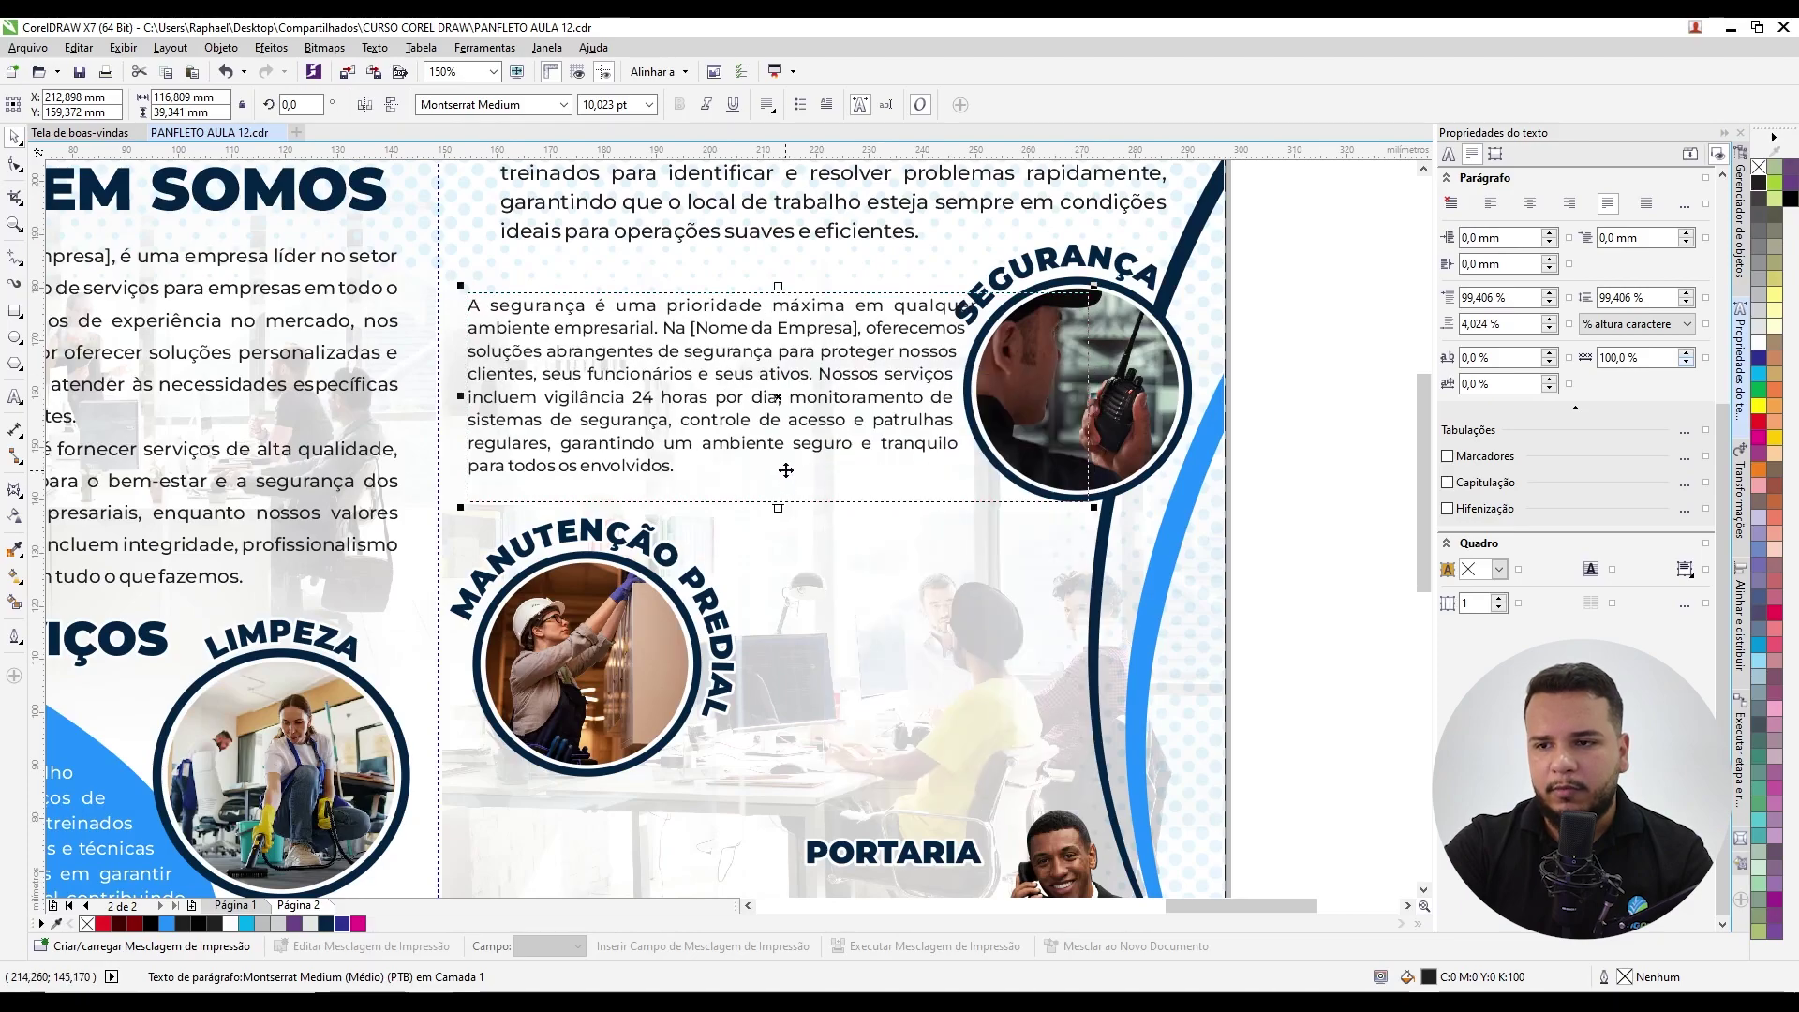
pyautogui.moveTo(805, 378); pyautogui.dragTo(723, 421)
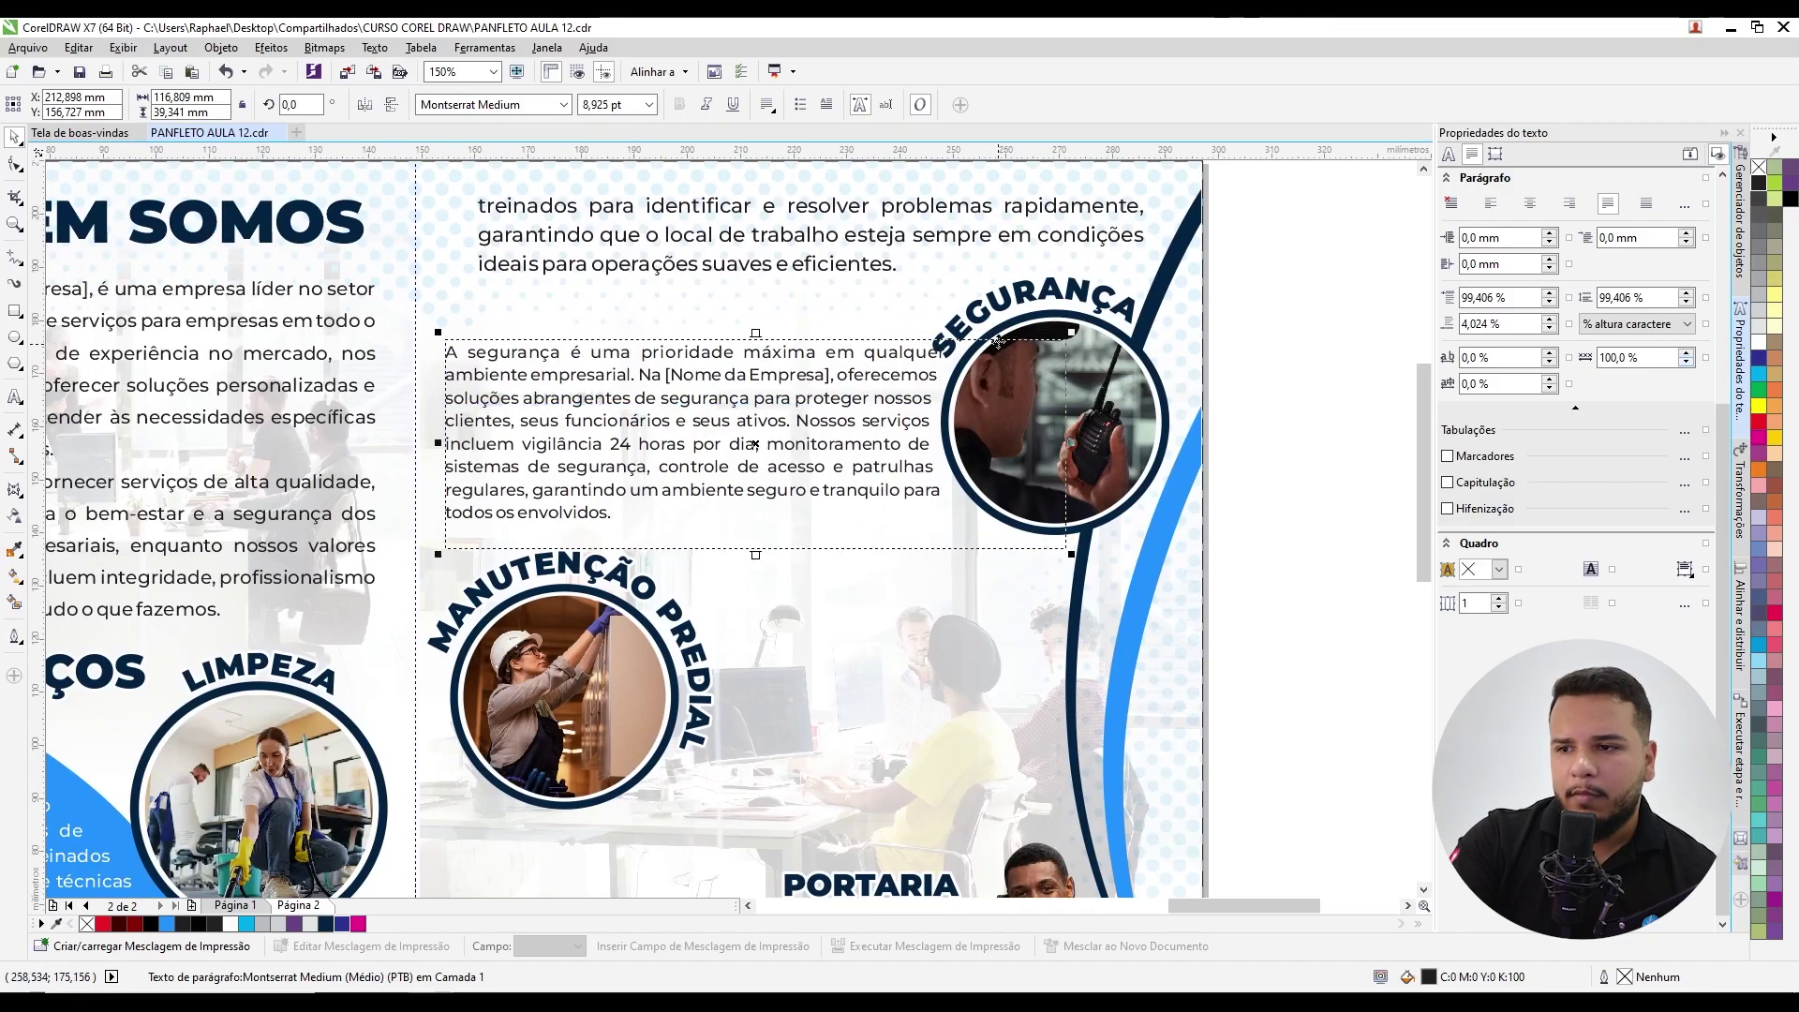
# Step: Set the text wrap offset of the circle around the guard's photo to 5 mm, with contour text flowing on the left
pyautogui.click(1023, 327)
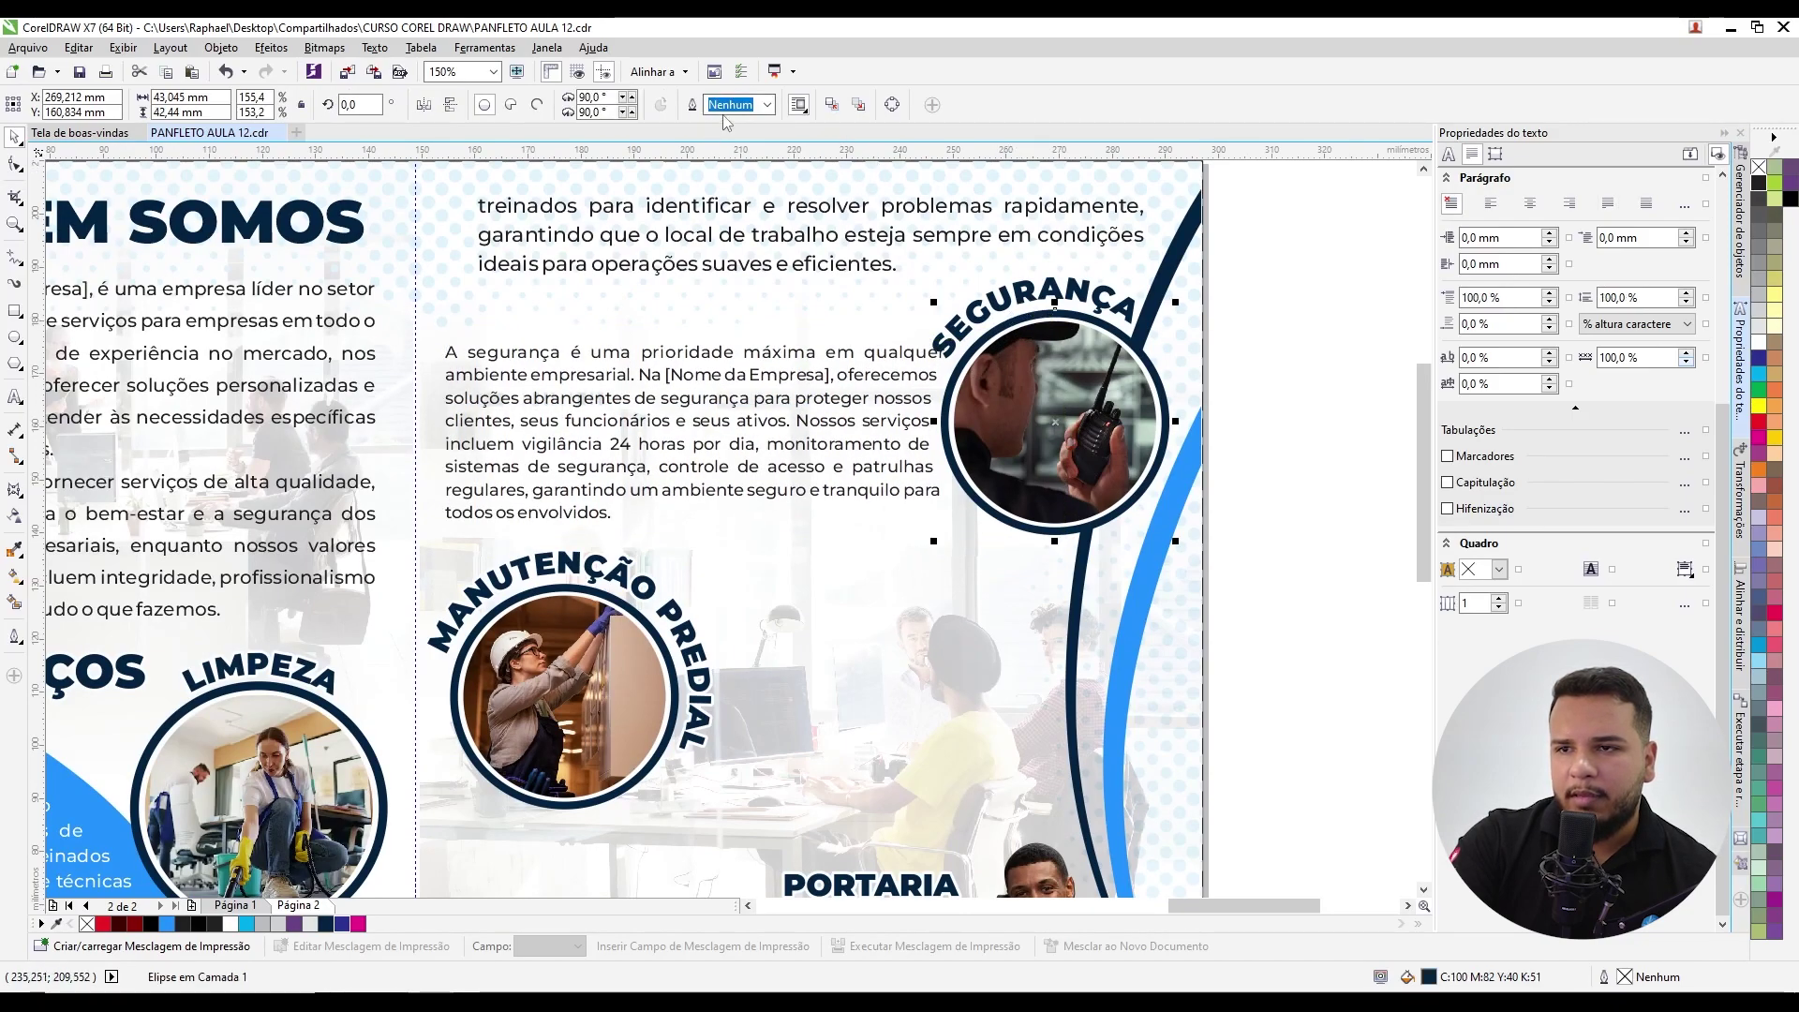
pyautogui.click(797, 104)
pyautogui.click(893, 215)
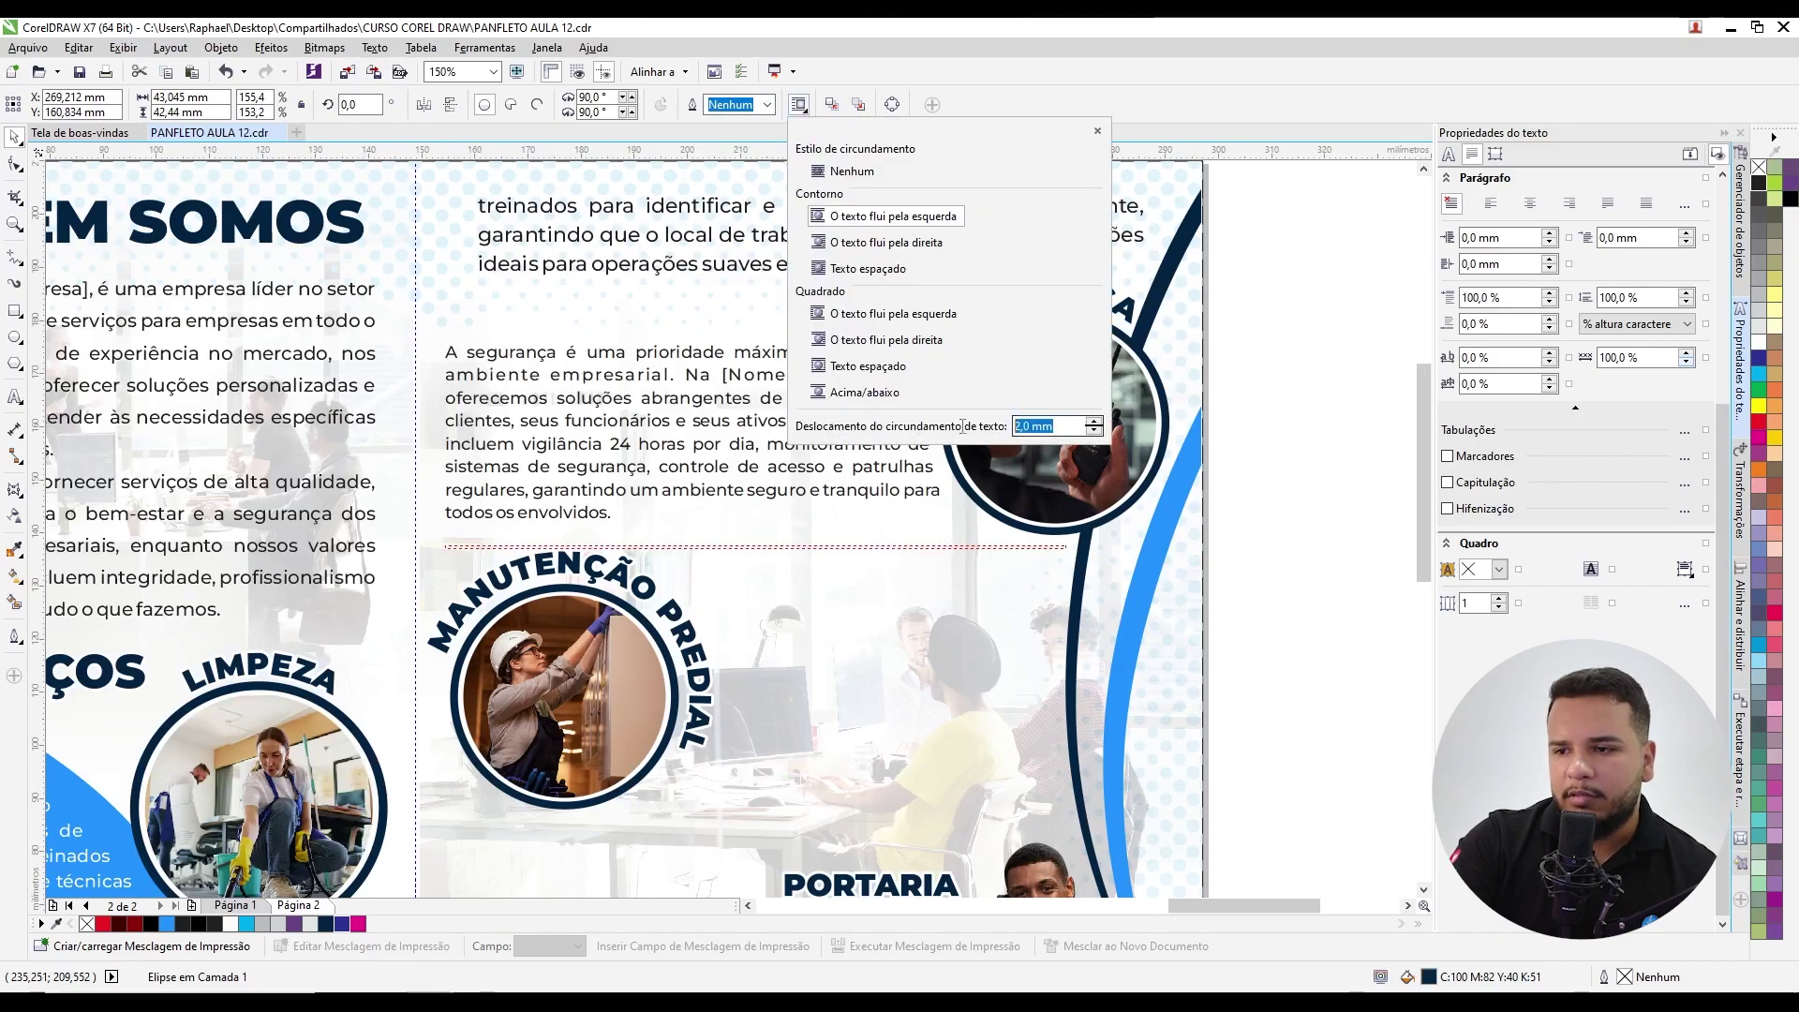
pyautogui.write('5')
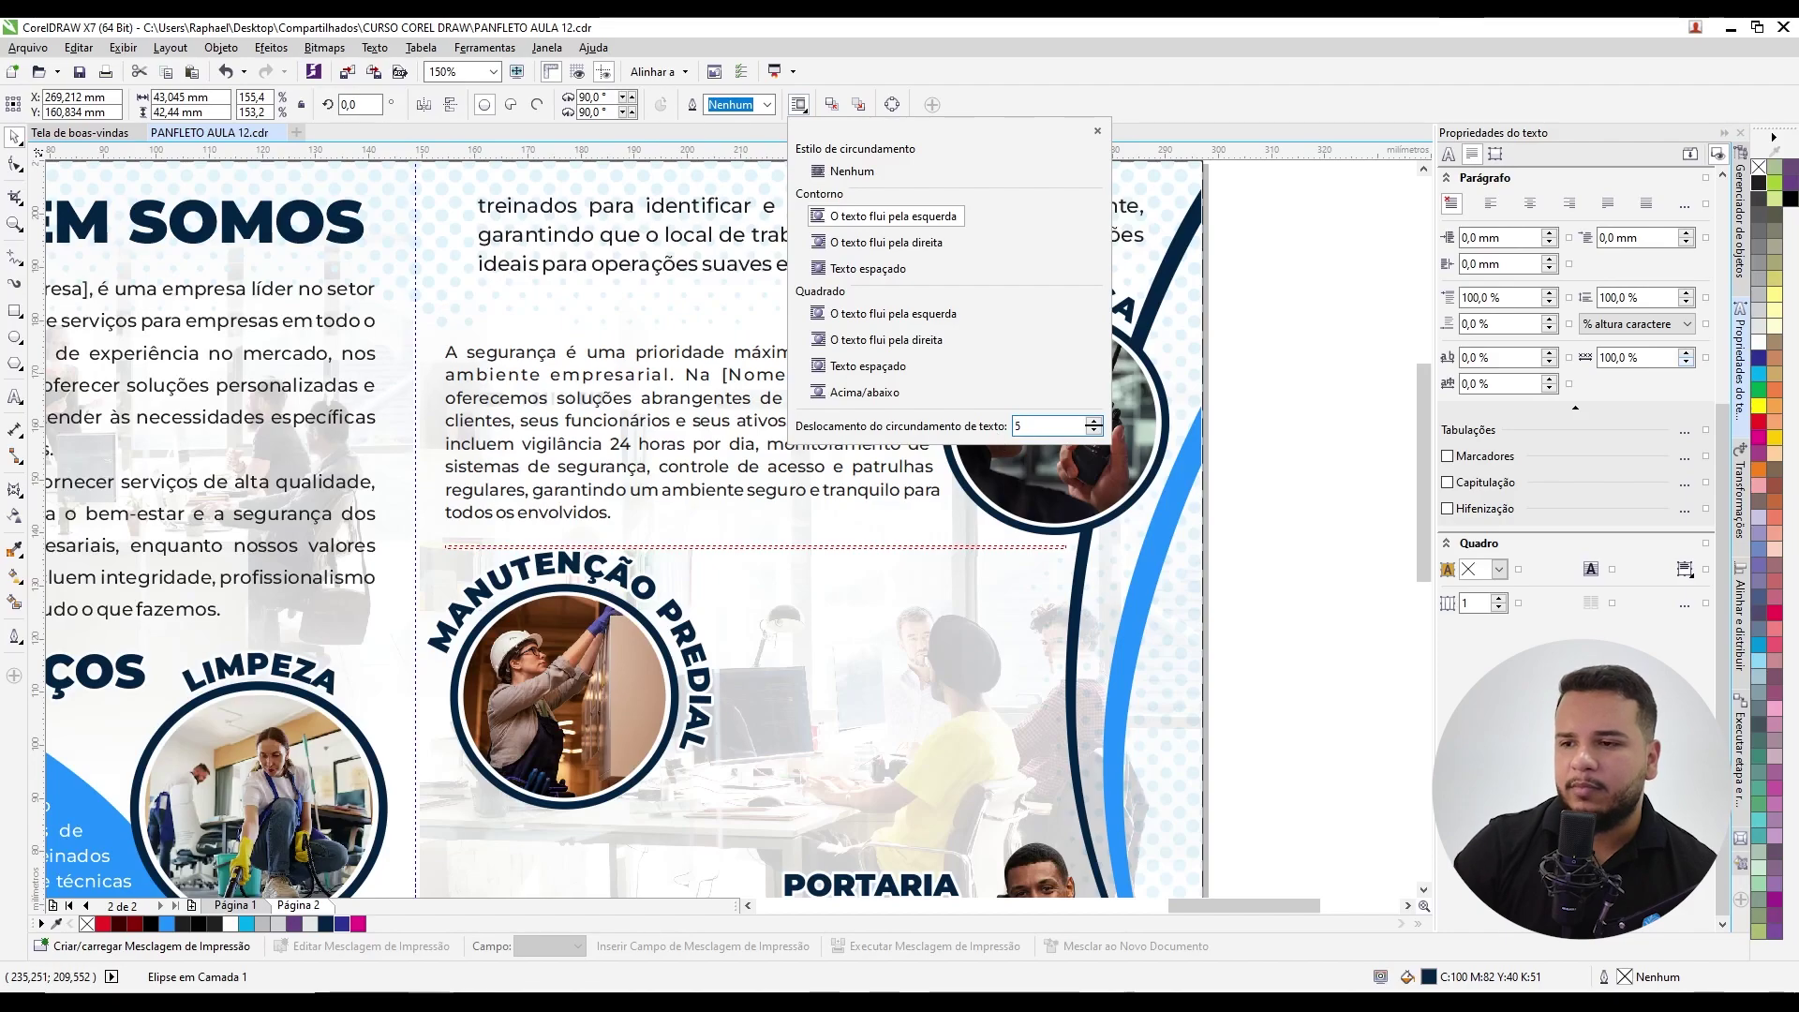
pyautogui.press('Return')
pyautogui.click(1005, 495)
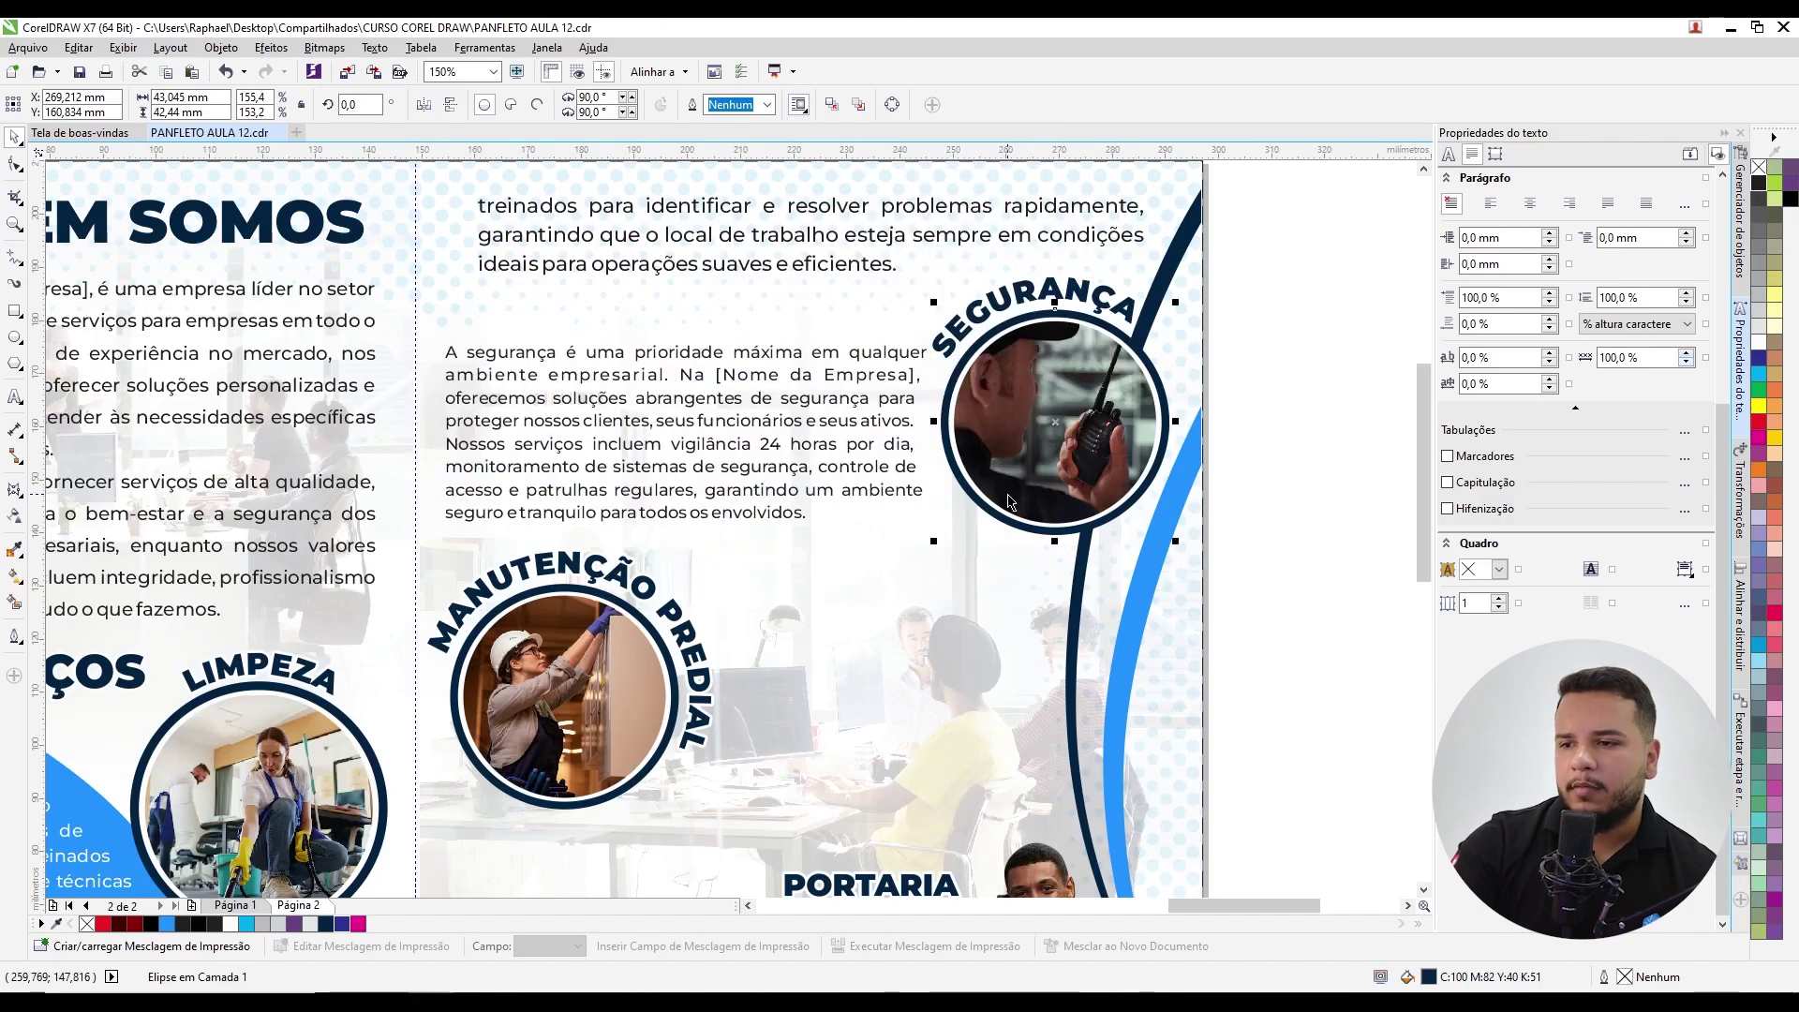
pyautogui.click(912, 360)
pyautogui.click(938, 349)
pyautogui.click(1325, 418)
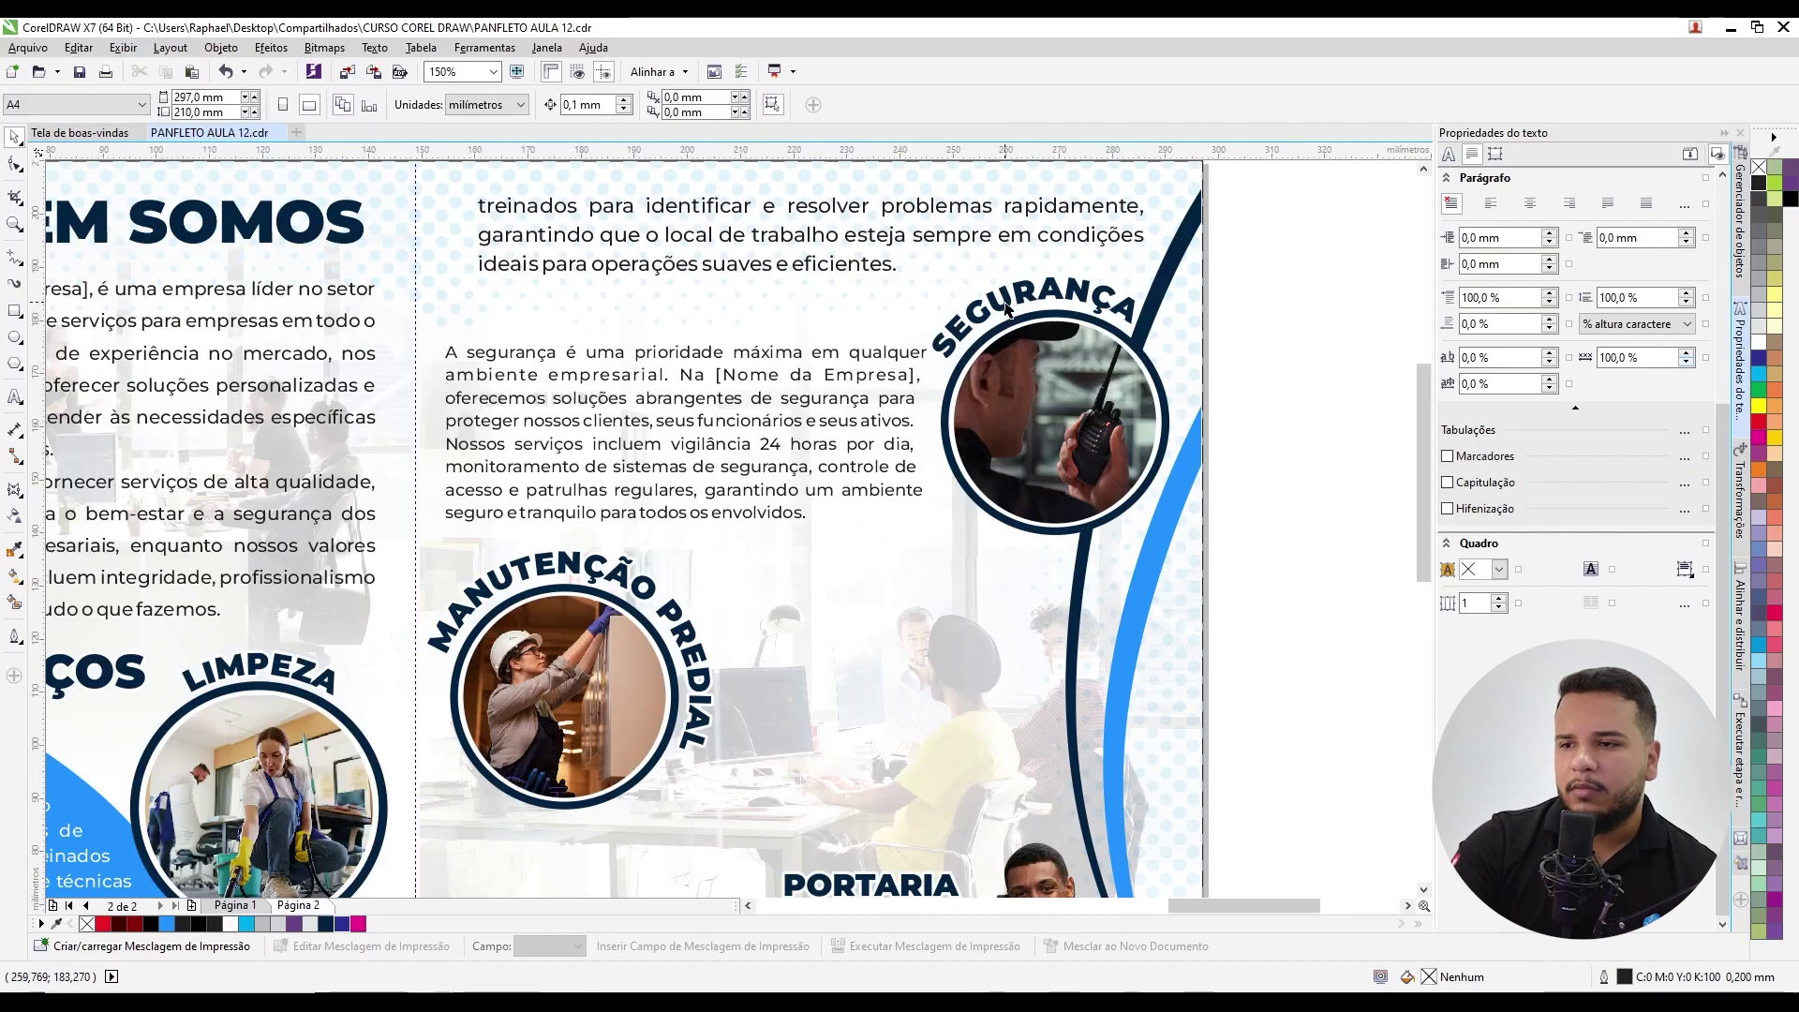
# Step: Rotate the curved SEGURANÇA heading clockwise about the centre of the guard's photo to about 343°
pyautogui.scroll(-1, 1015, 346)
pyautogui.scroll(1, 967, 371)
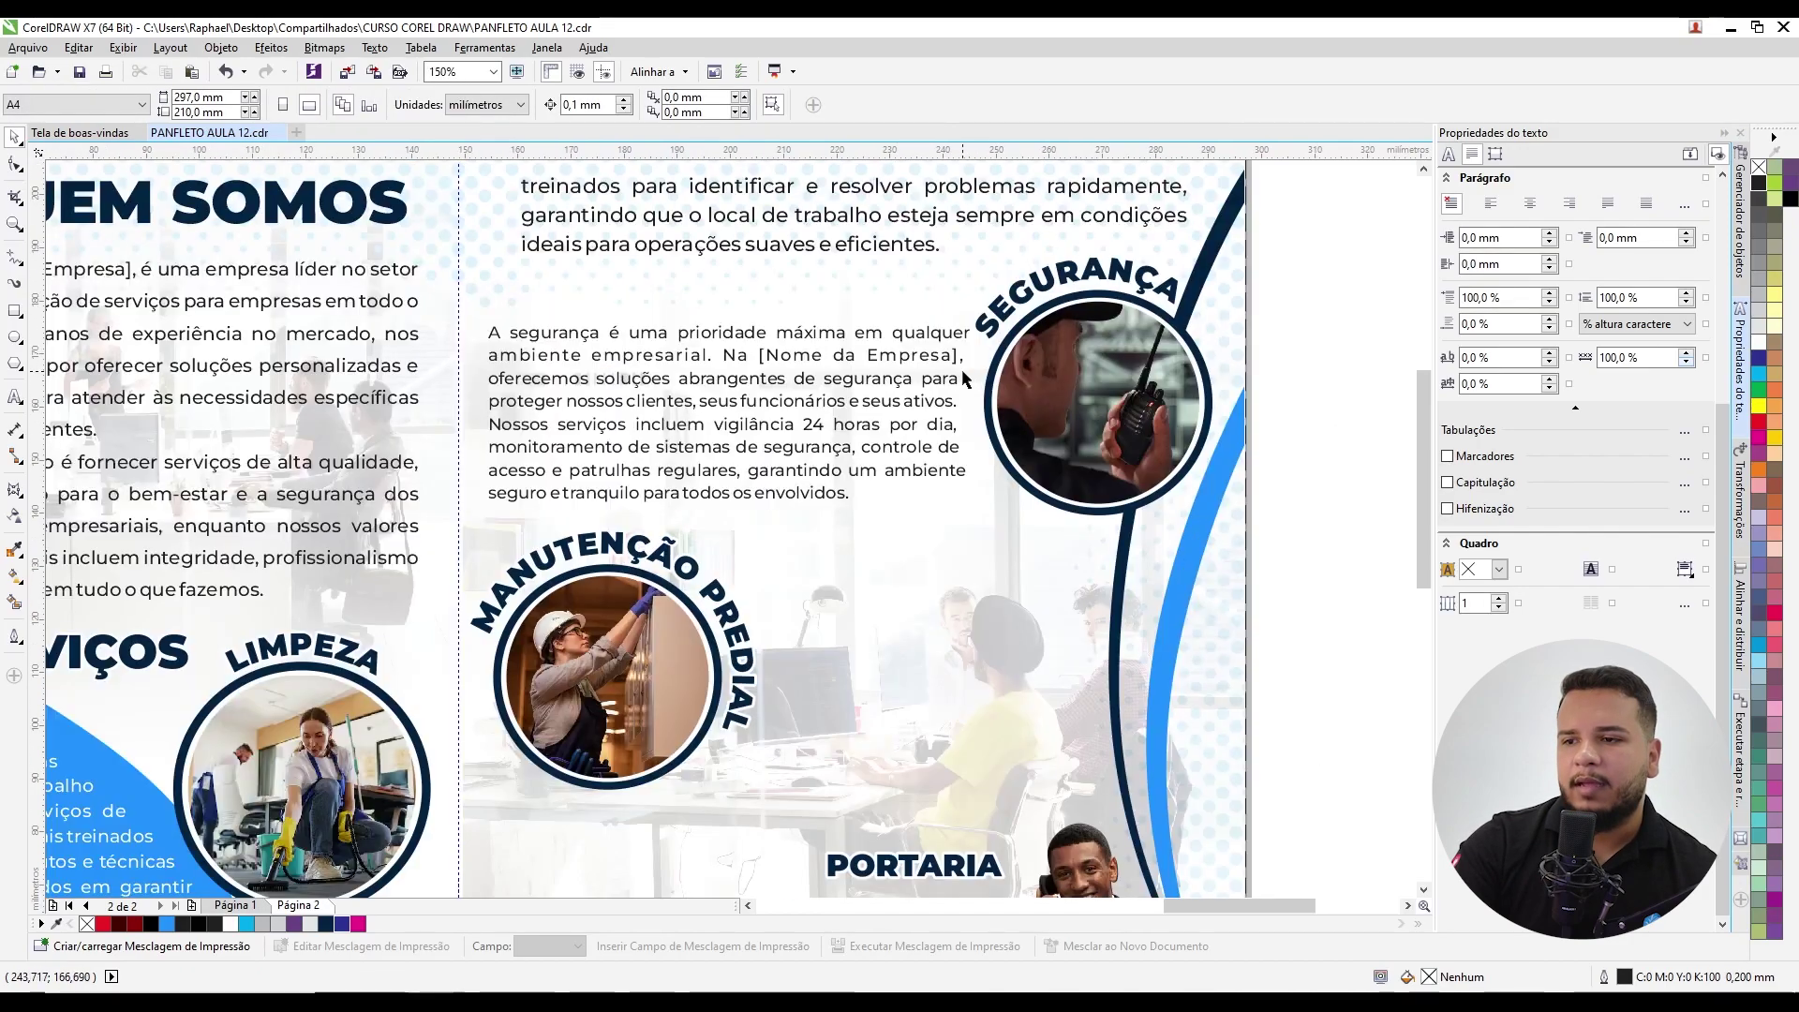
pyautogui.click(1031, 286)
pyautogui.scroll(2, 1031, 286)
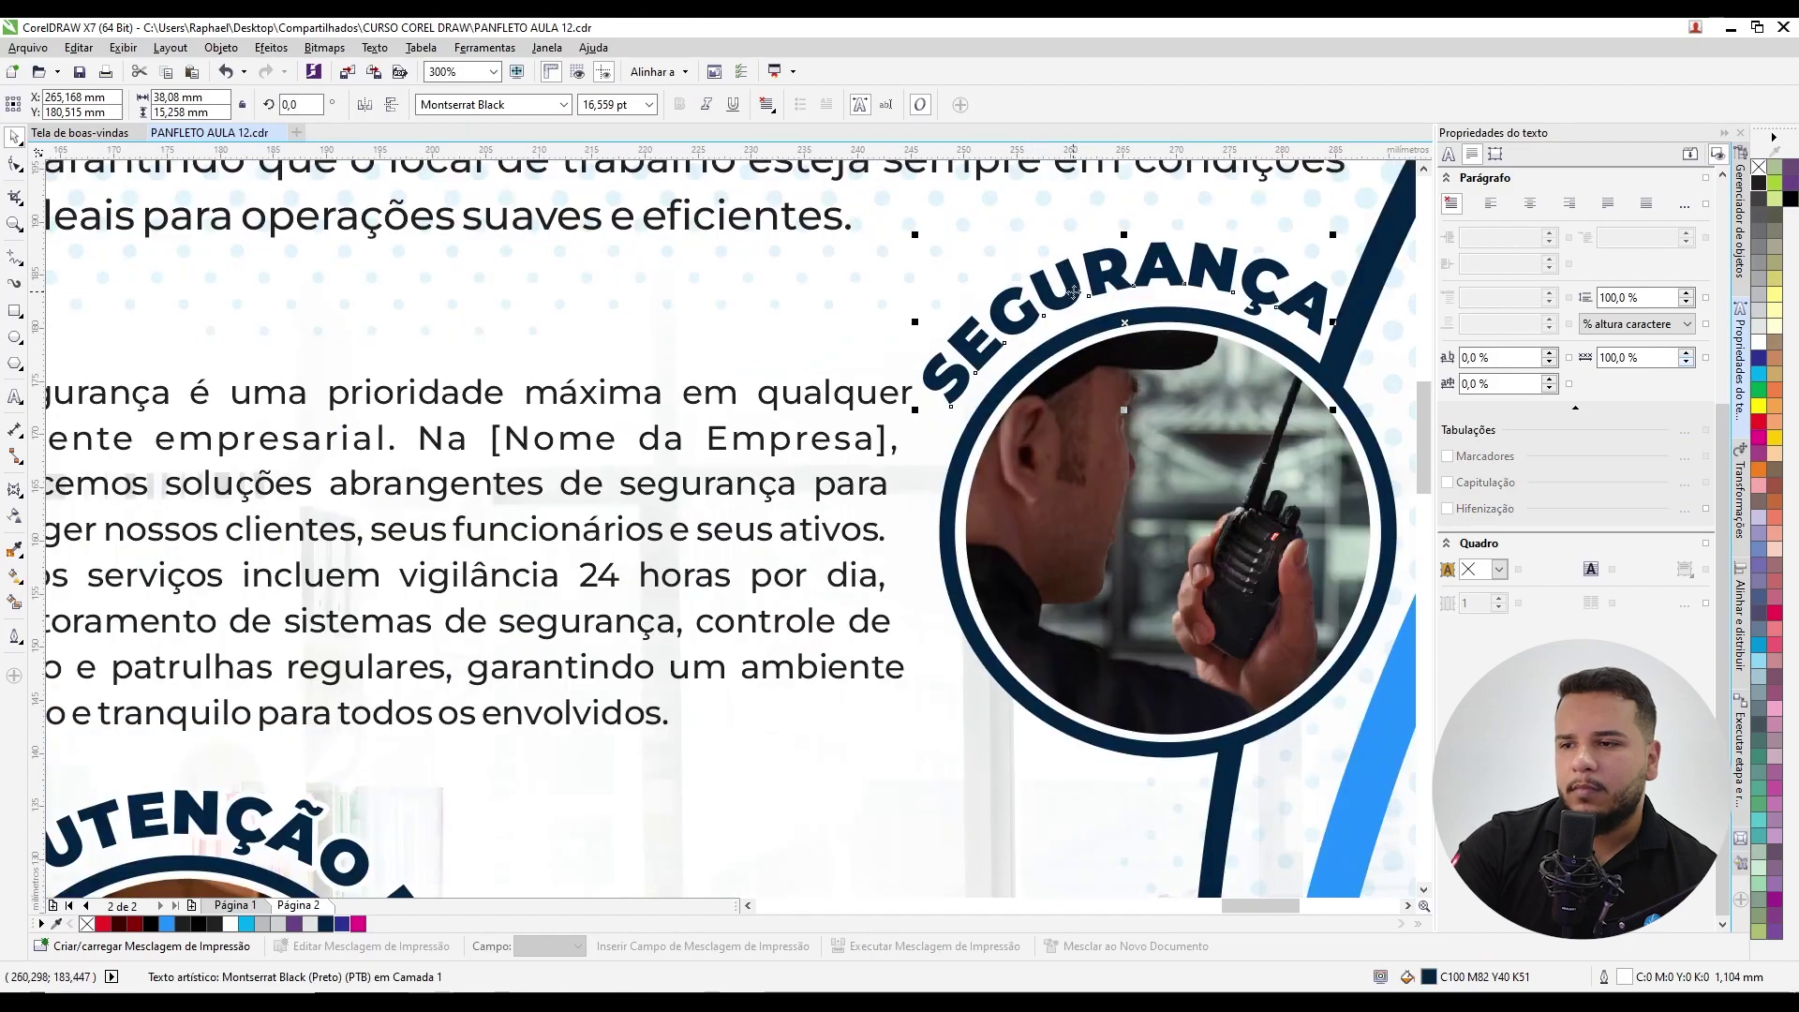
pyautogui.click(870, 288)
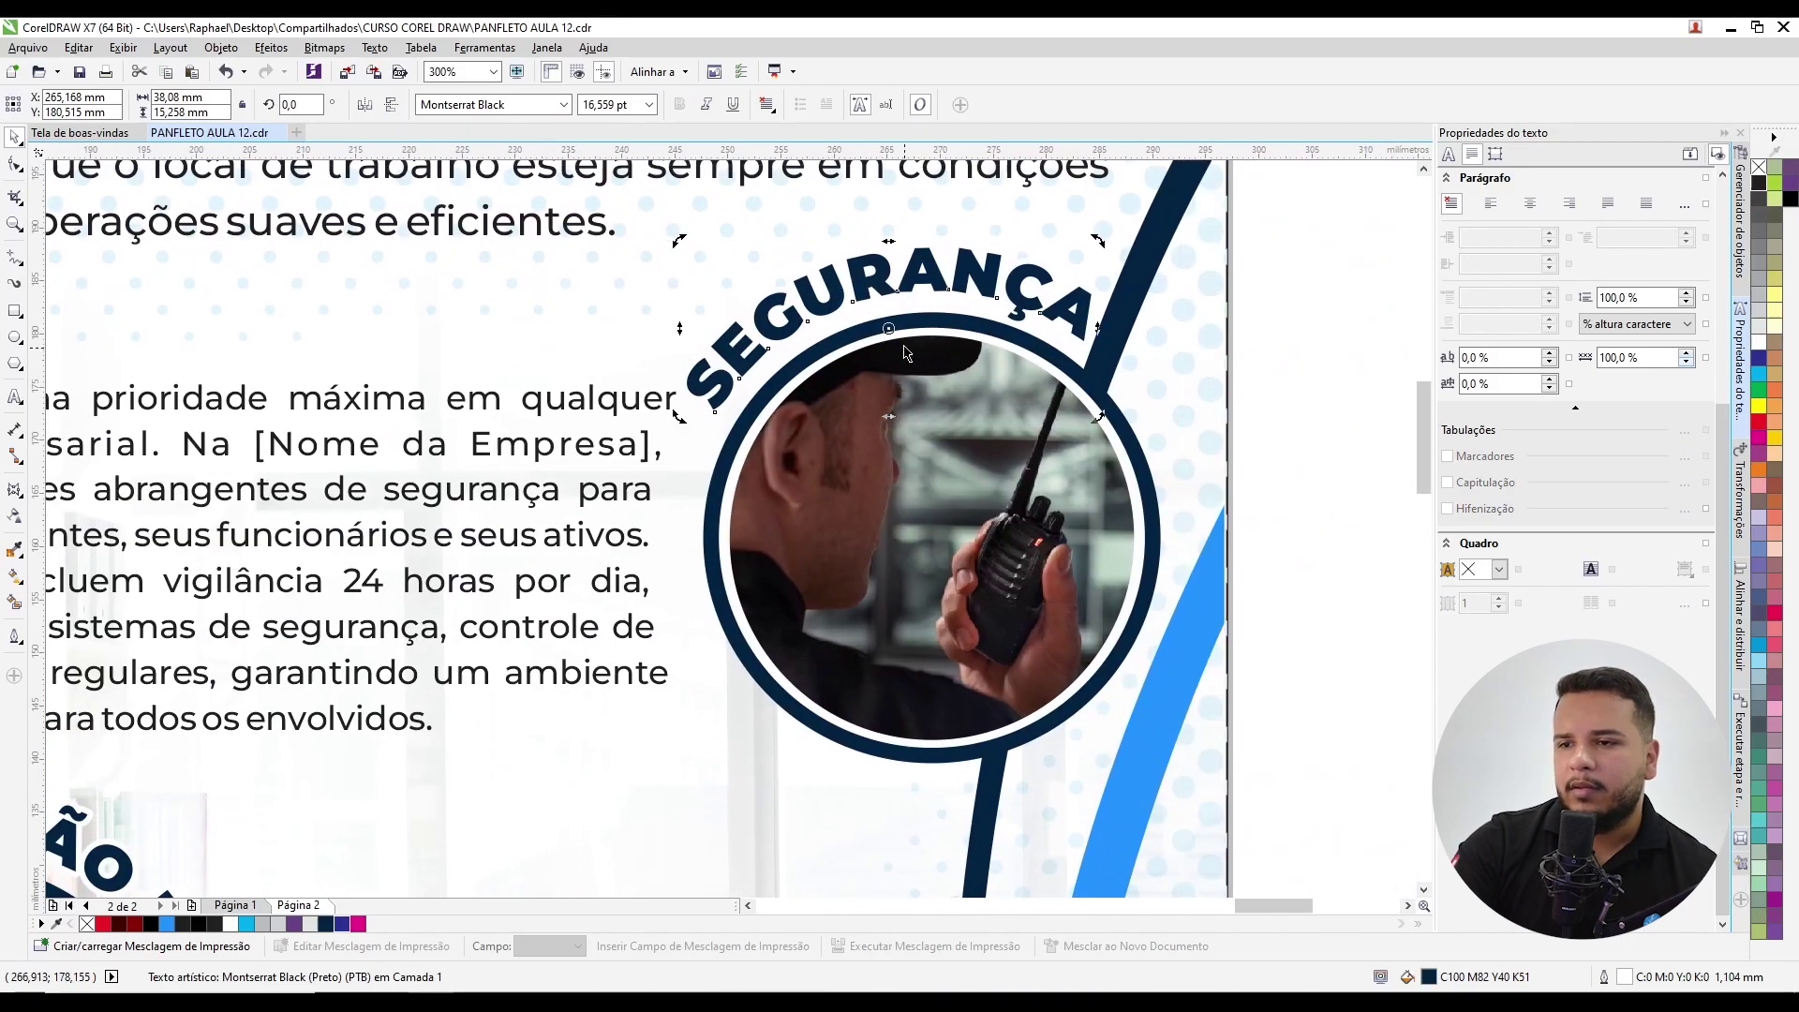
pyautogui.moveTo(888, 328); pyautogui.dragTo(939, 519)
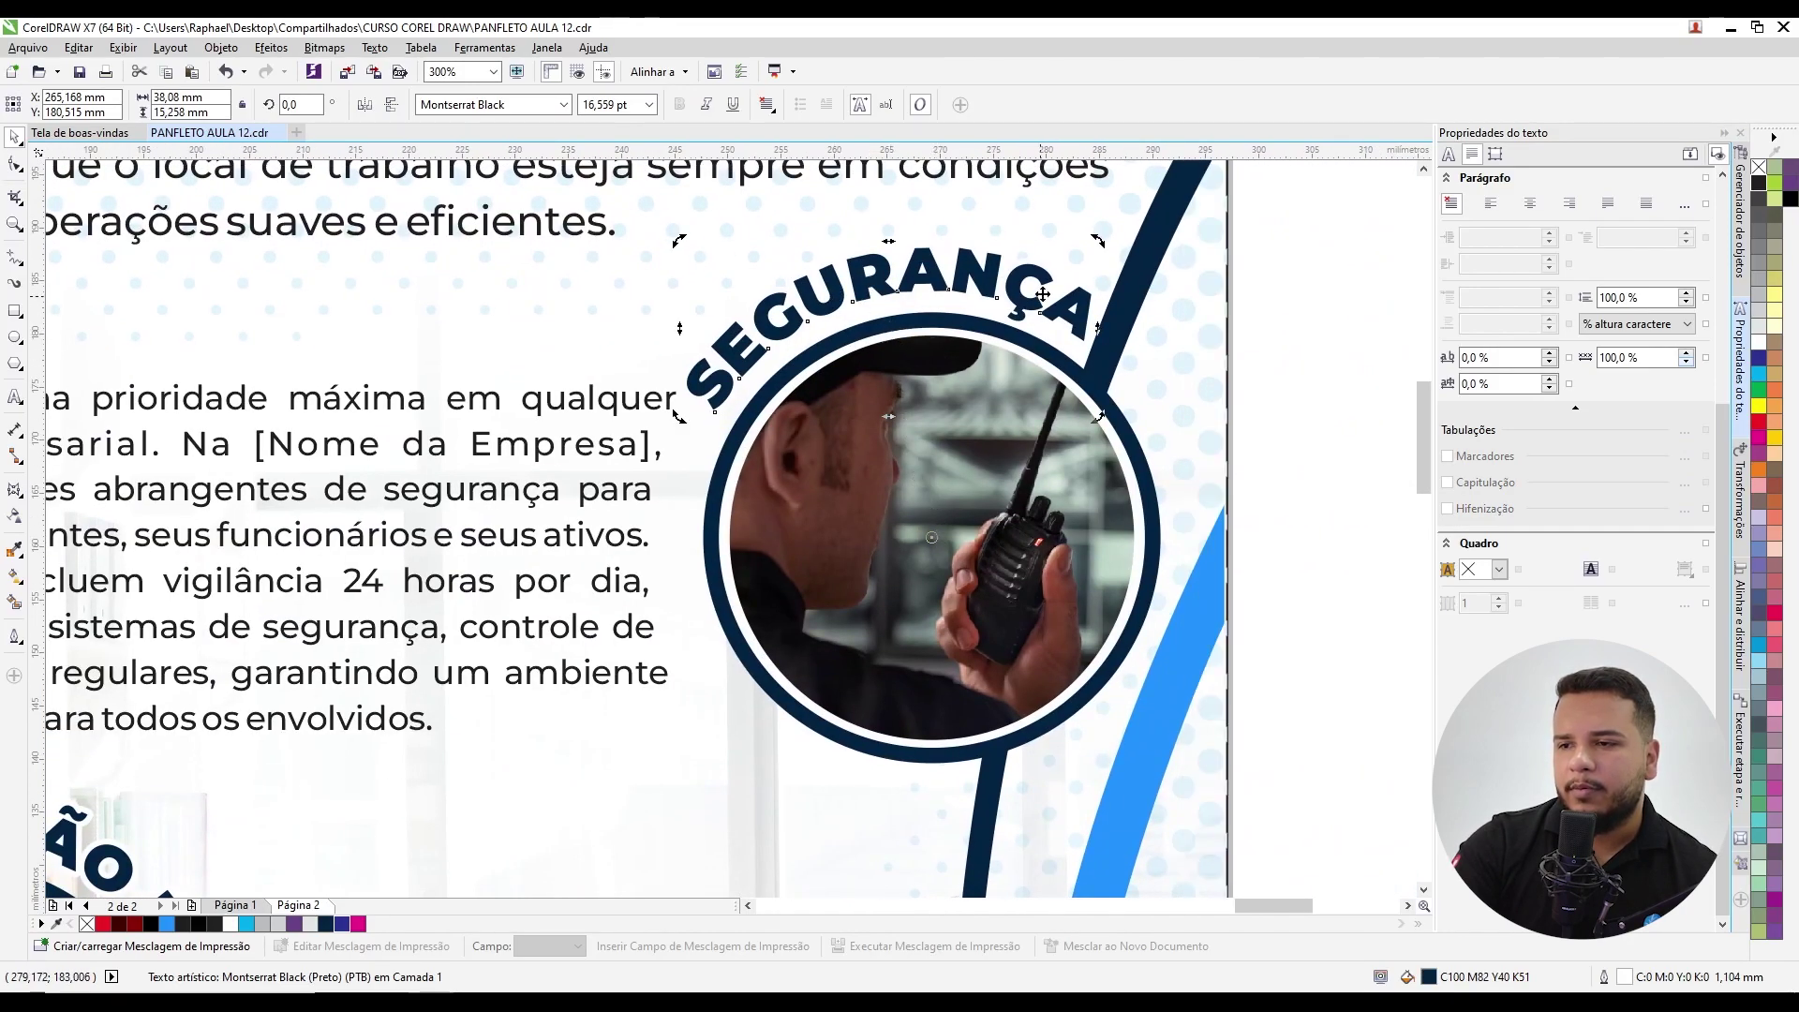
pyautogui.moveTo(1098, 240); pyautogui.dragTo(1195, 289)
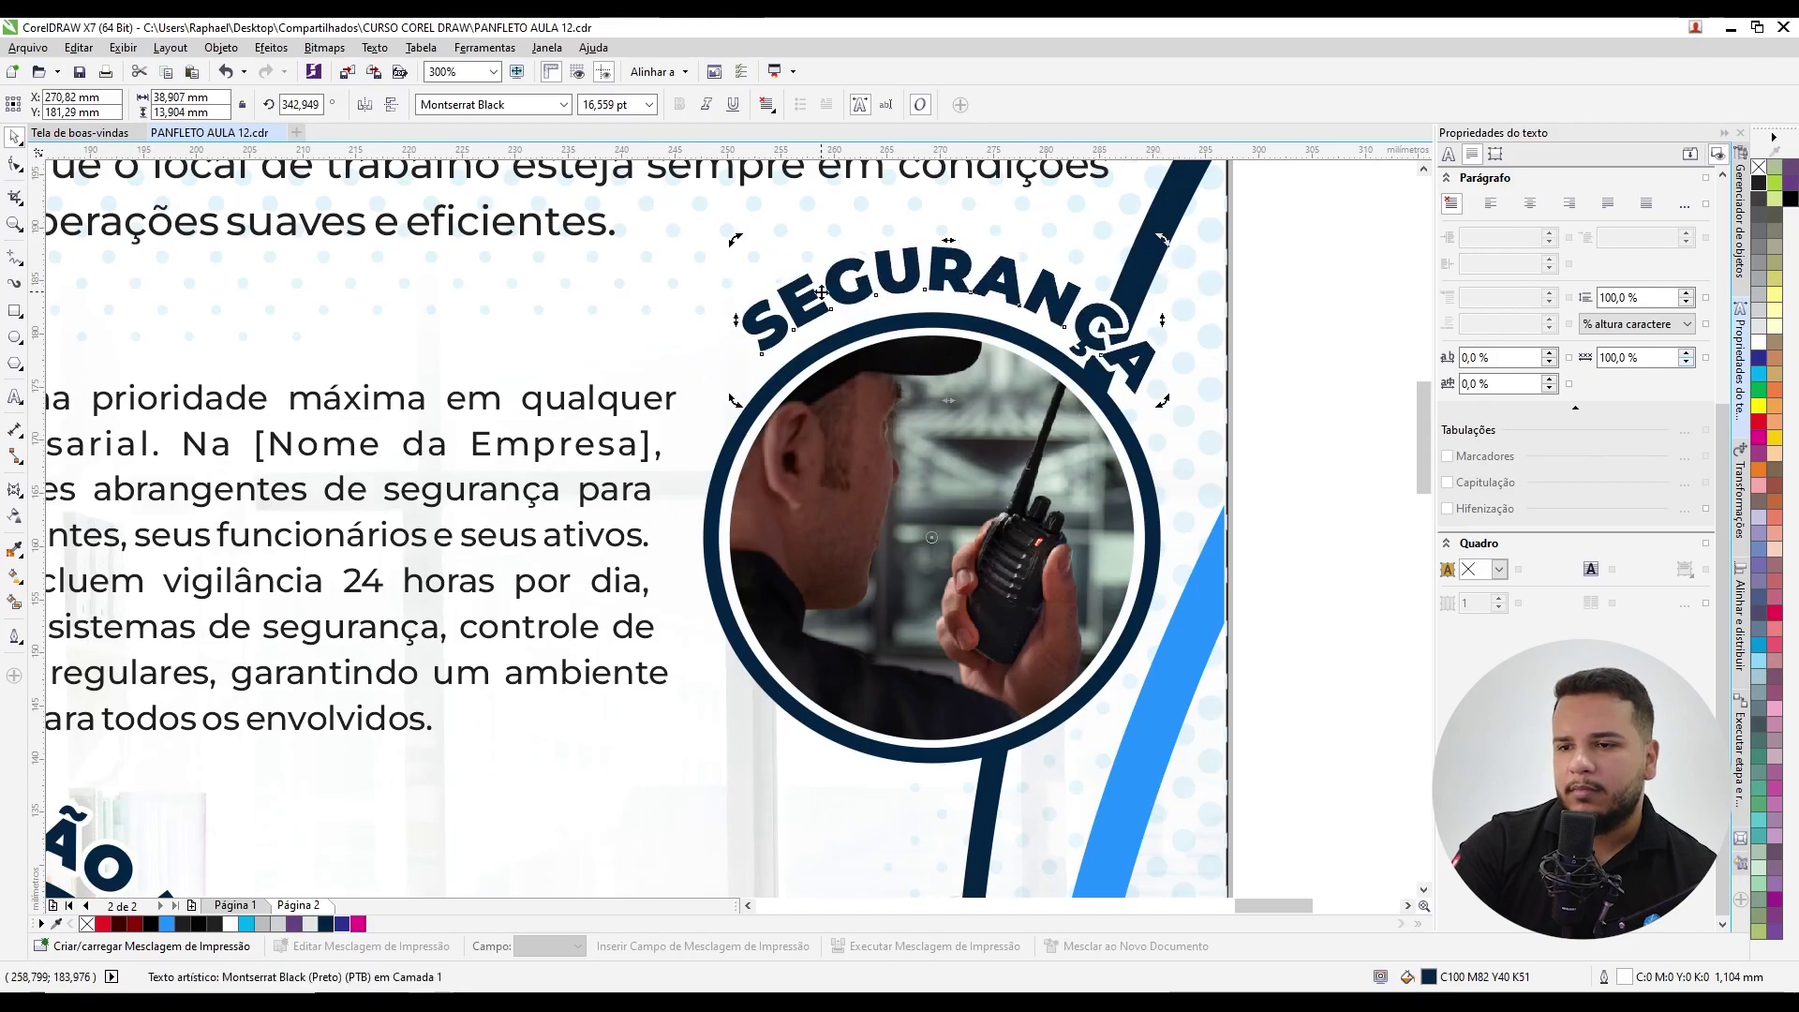
pyautogui.scroll(-1, 825, 292)
pyautogui.click(1160, 382)
pyautogui.scroll(-1, 797, 346)
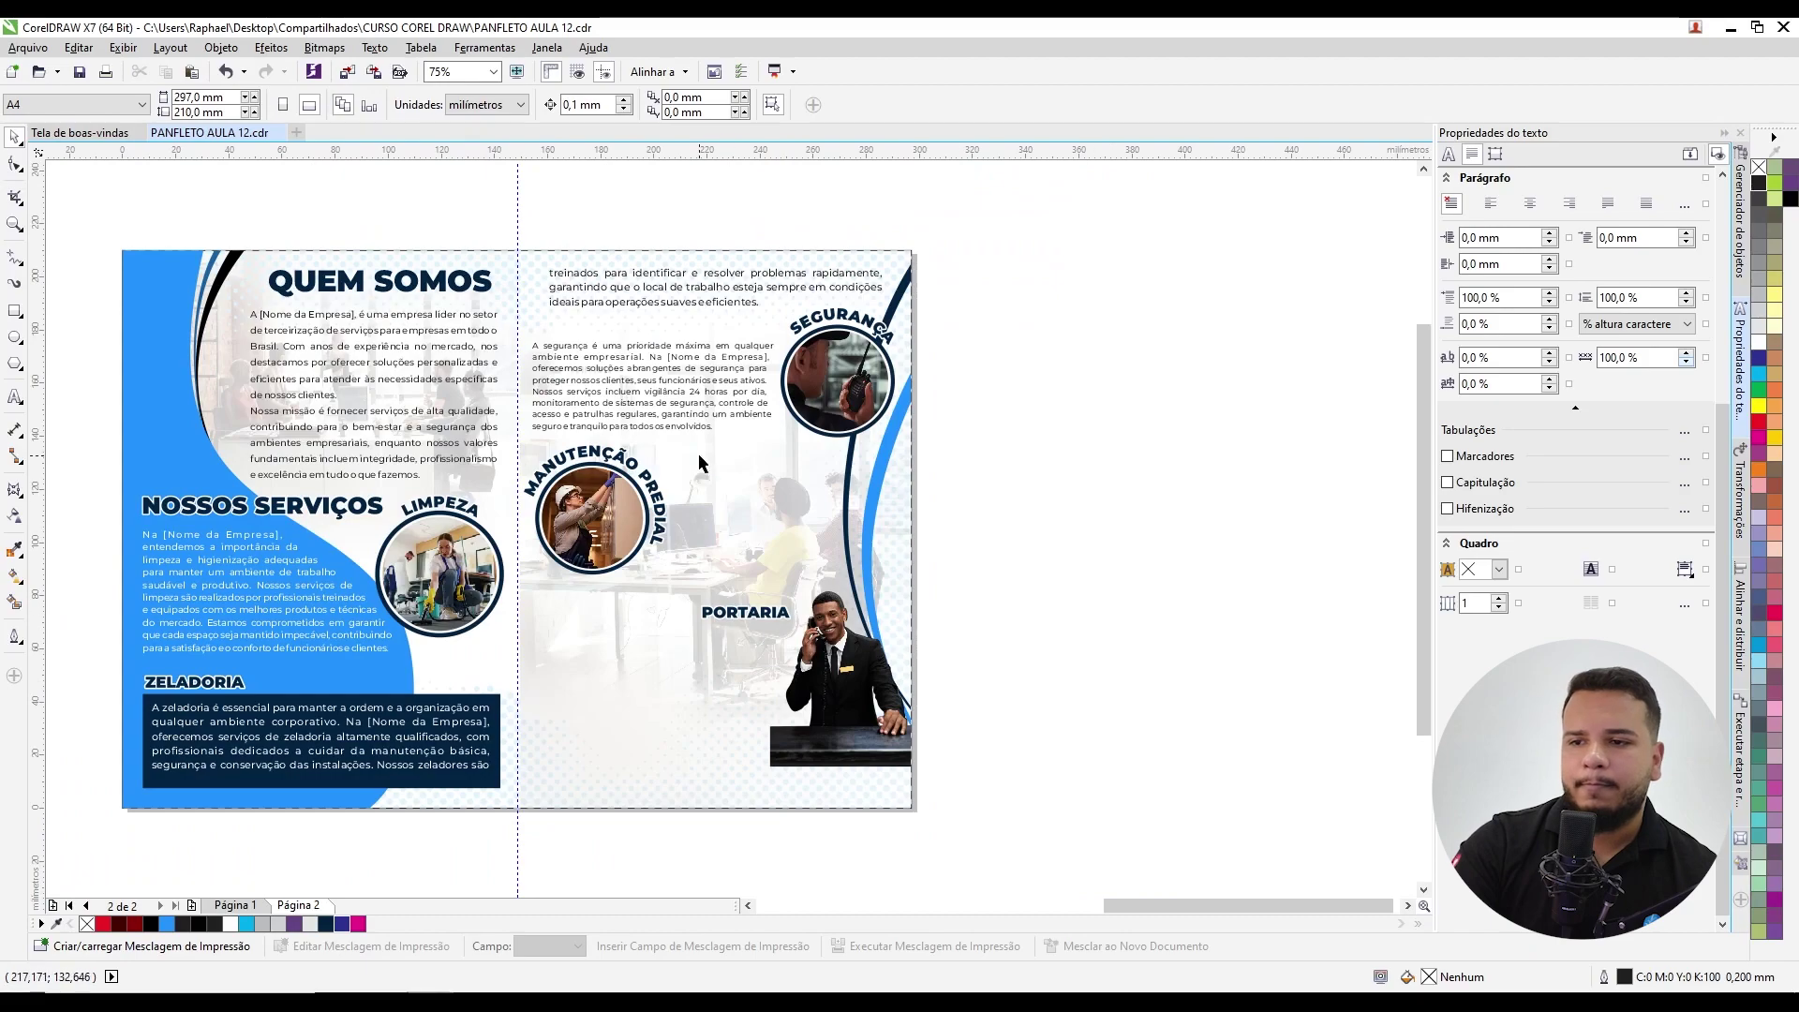
# Step: Shorten the SEGURANÇA text frame to about 36 mm high and deselect it
pyautogui.scroll(2, 570, 484)
pyautogui.click(585, 459)
pyautogui.moveTo(702, 567); pyautogui.dragTo(627, 492)
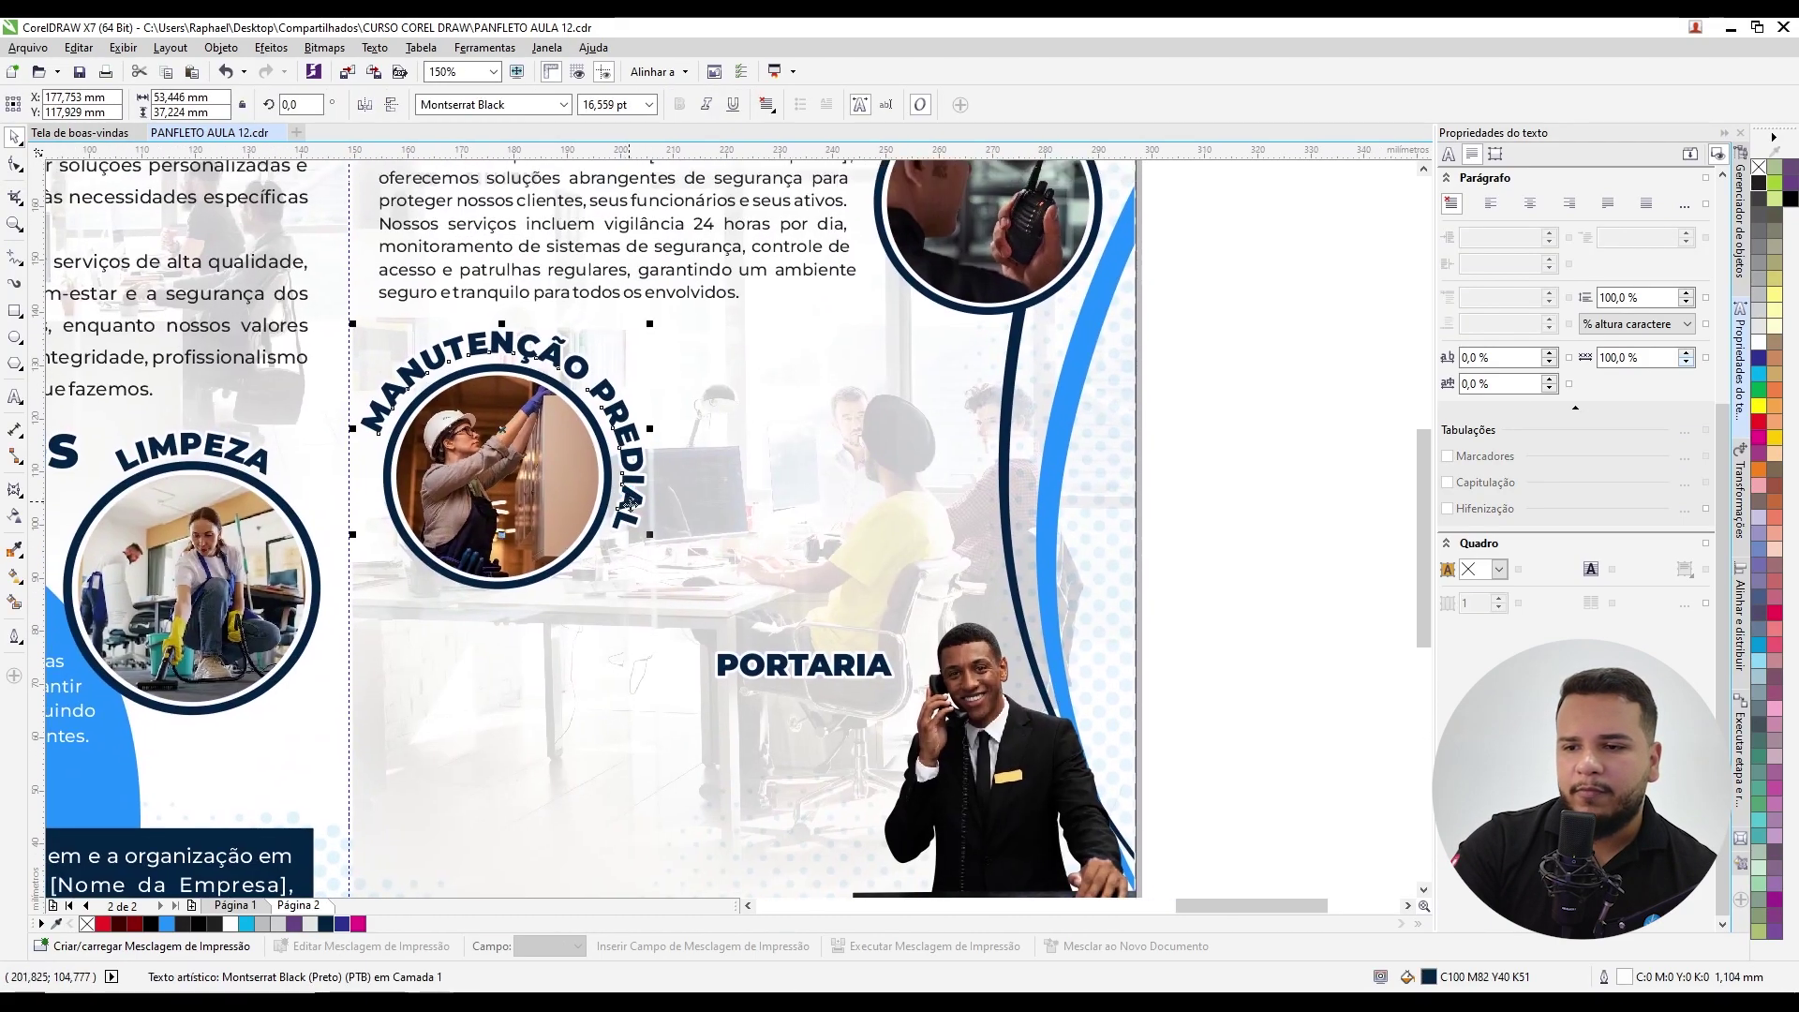
pyautogui.click(688, 299)
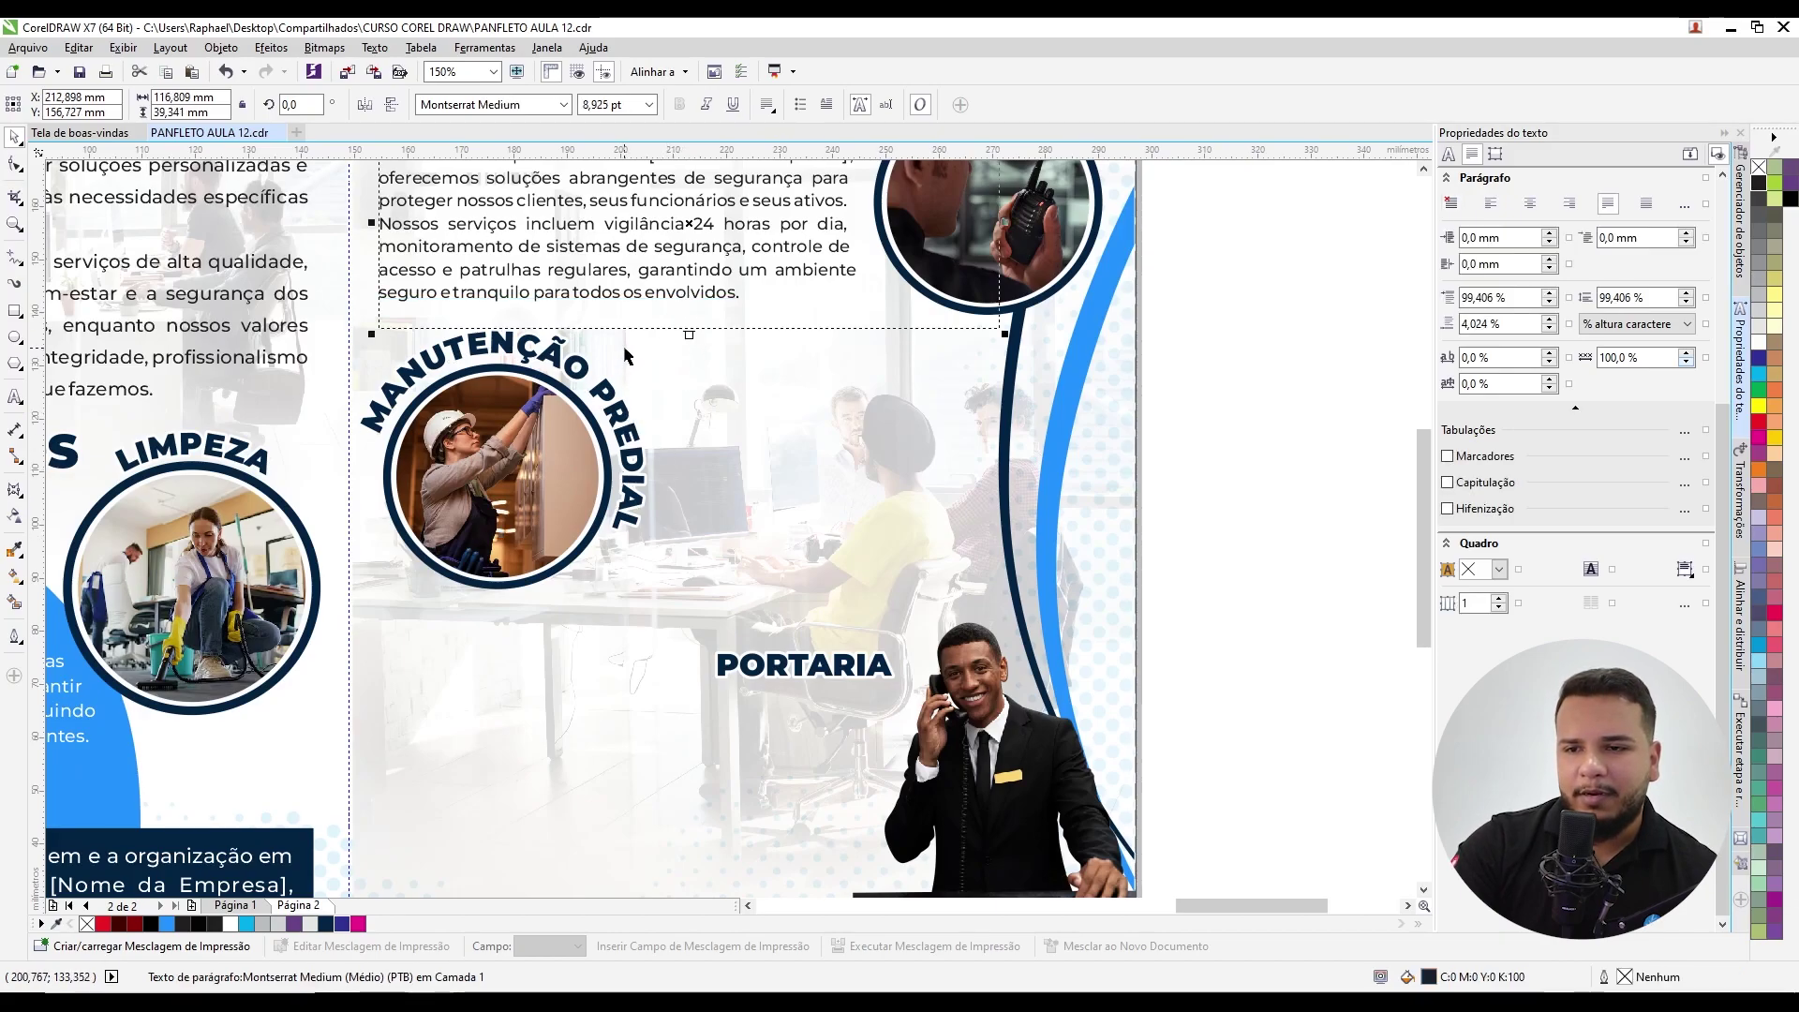
pyautogui.moveTo(689, 334); pyautogui.dragTo(690, 317)
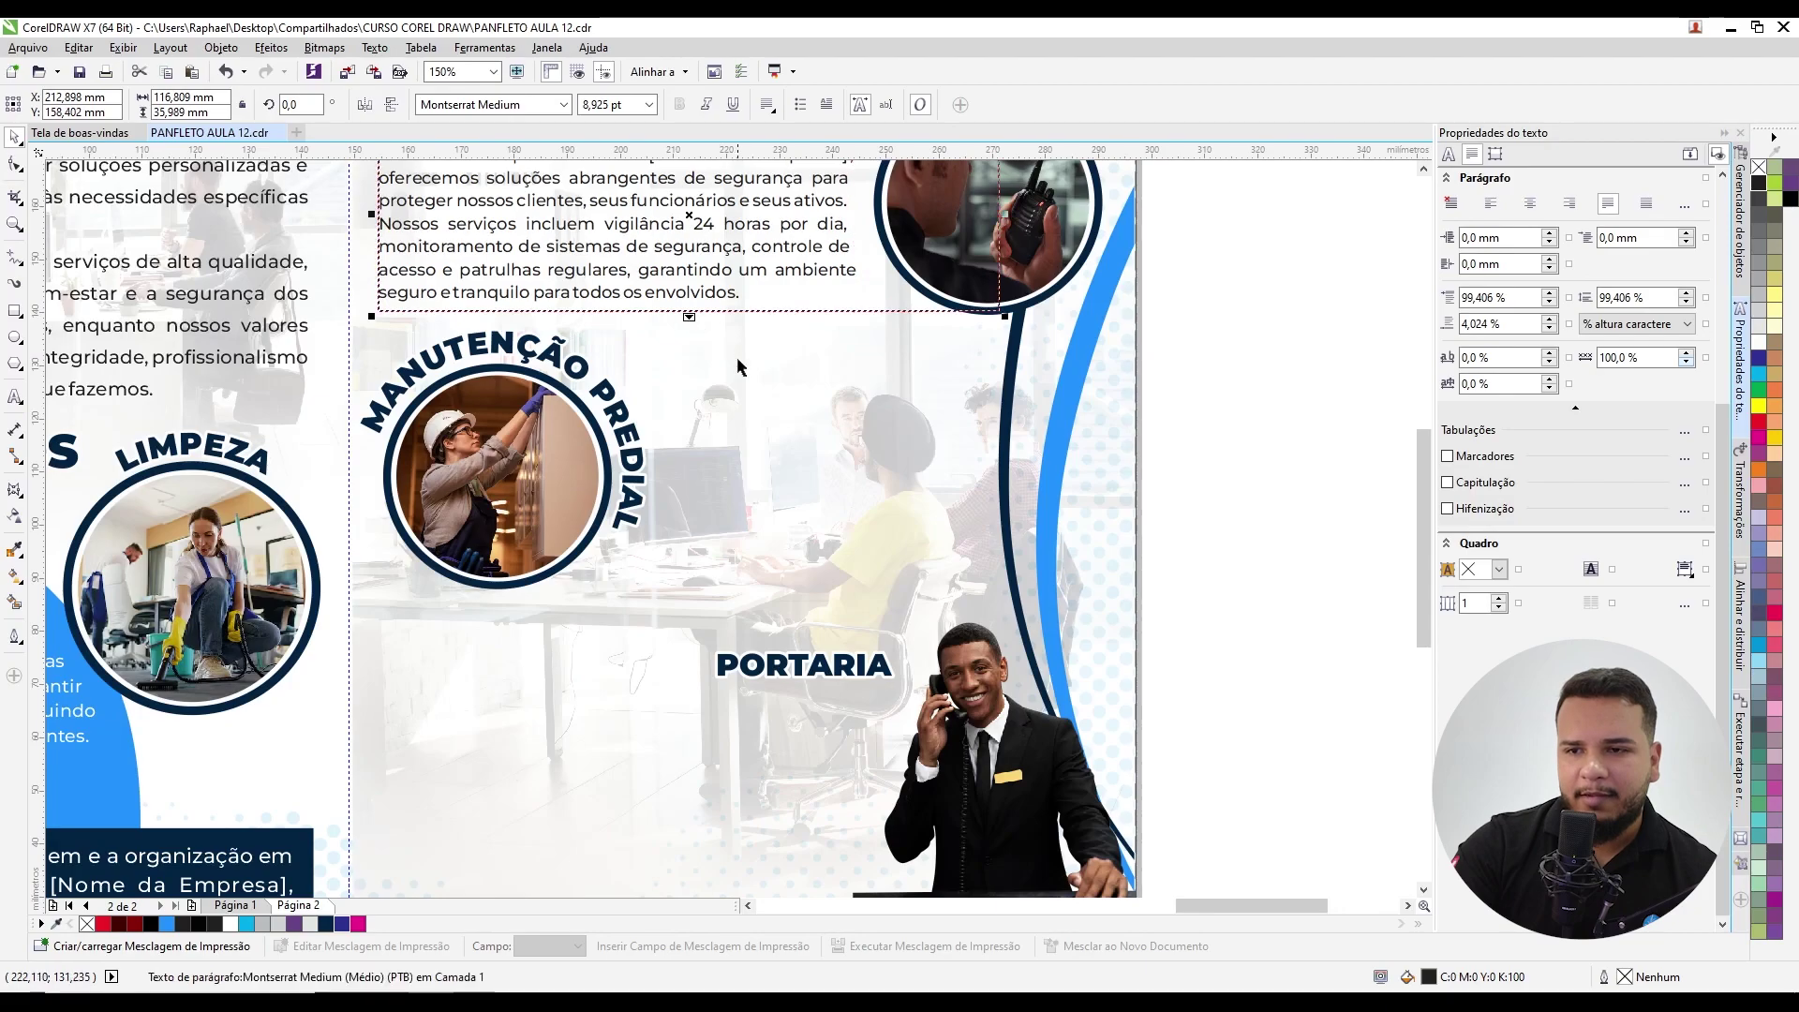
pyautogui.scroll(-2, 735, 361)
pyautogui.scroll(2, 779, 352)
pyautogui.press('F8')
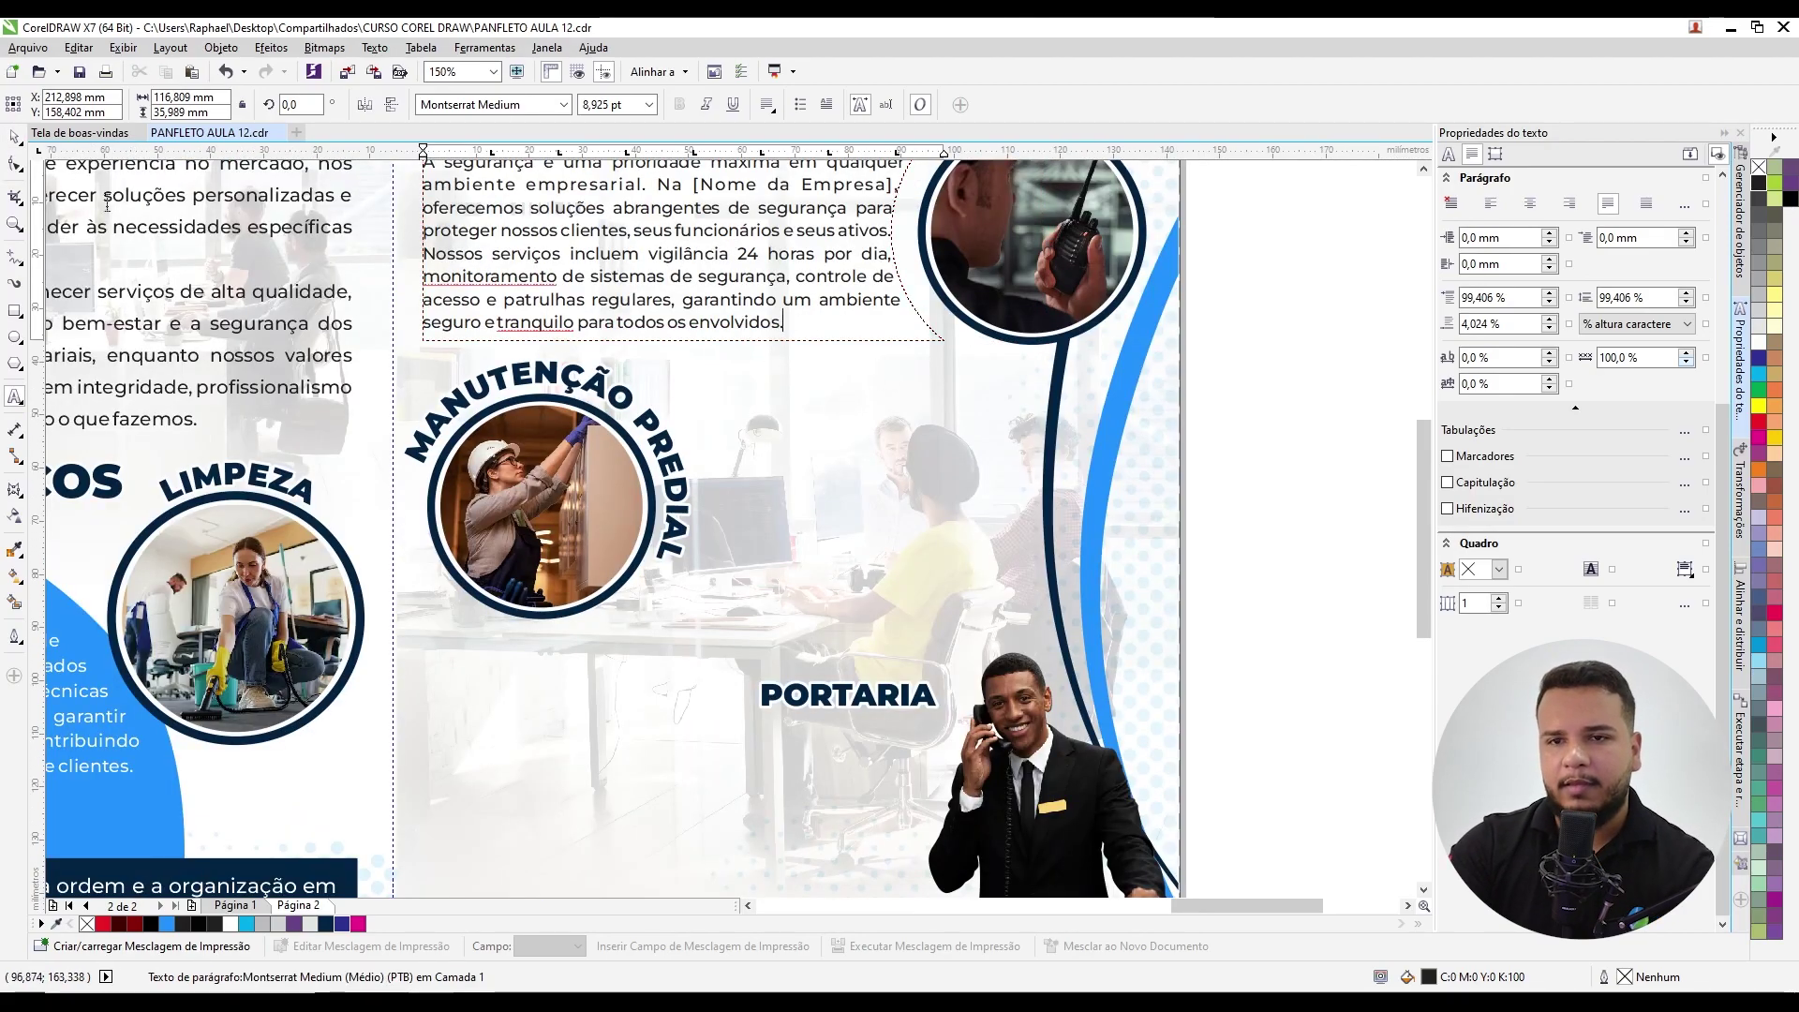
pyautogui.click(14, 137)
pyautogui.scroll(-2, 939, 413)
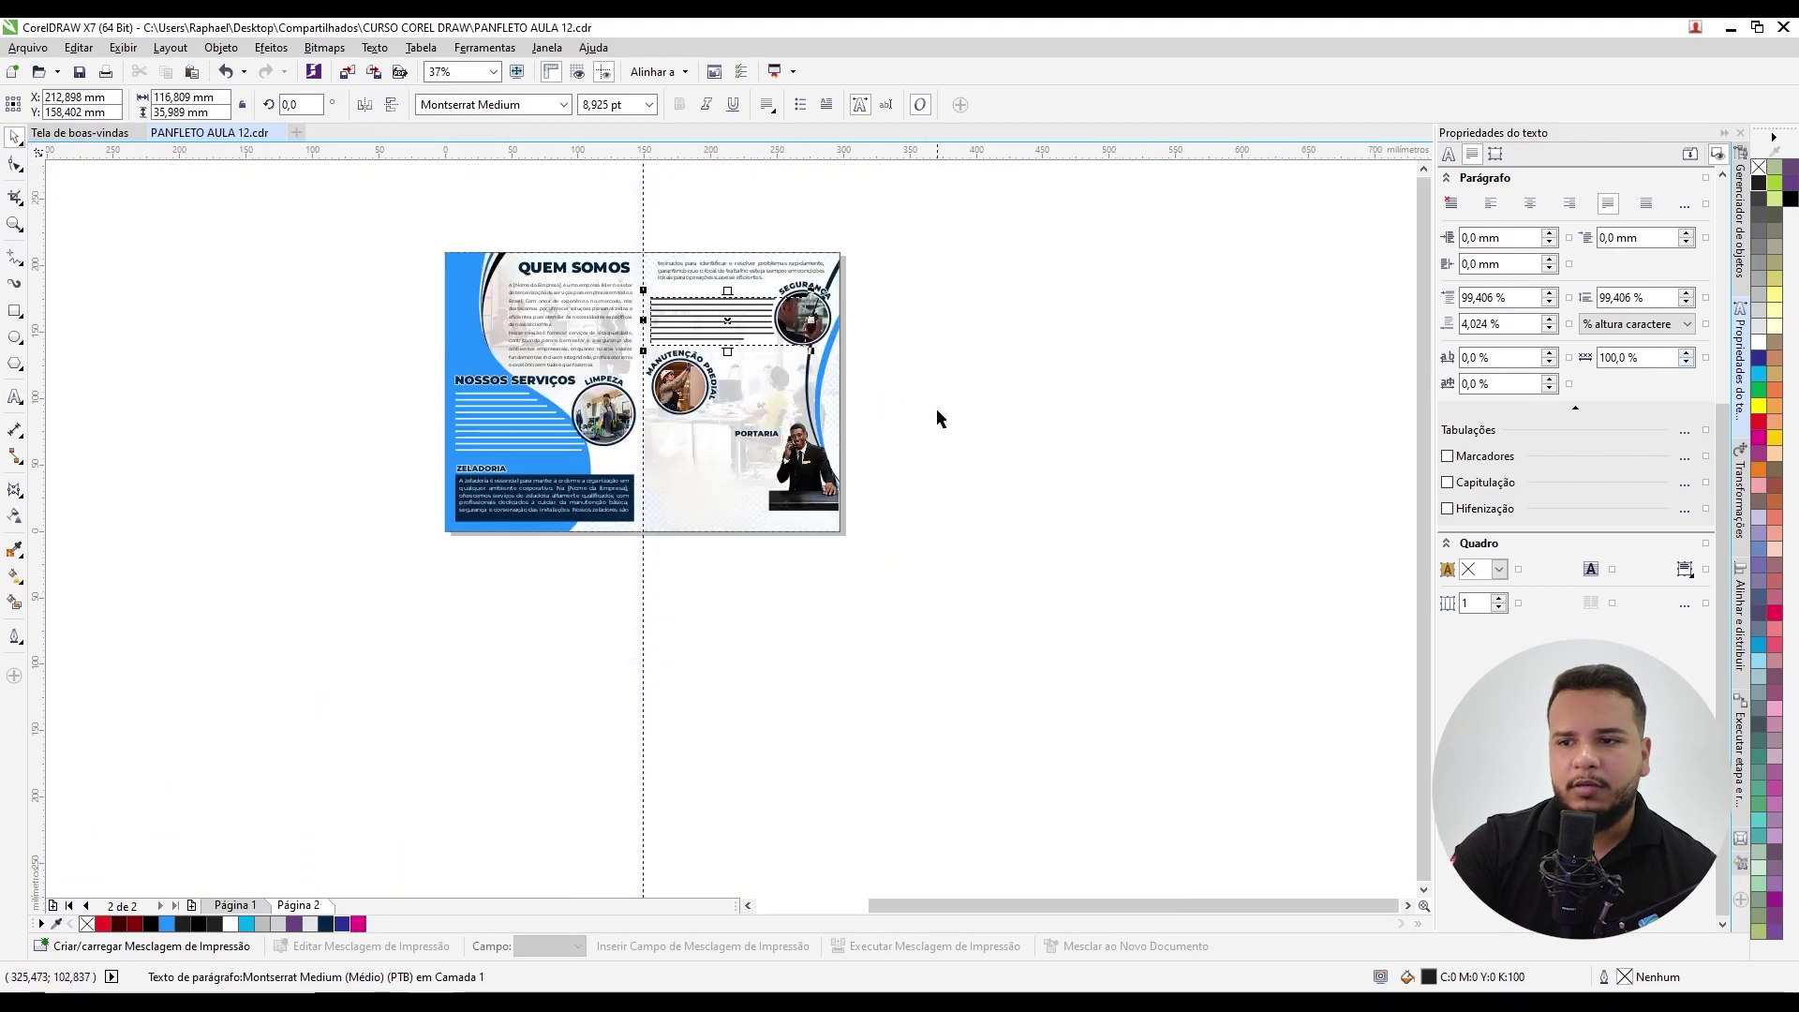
pyautogui.click(877, 401)
# Step: Duplicate the SEGURANÇA text frame and place the copy below it at the level of the maintenance photo
pyautogui.scroll(2, 695, 306)
pyautogui.scroll(-2, 681, 340)
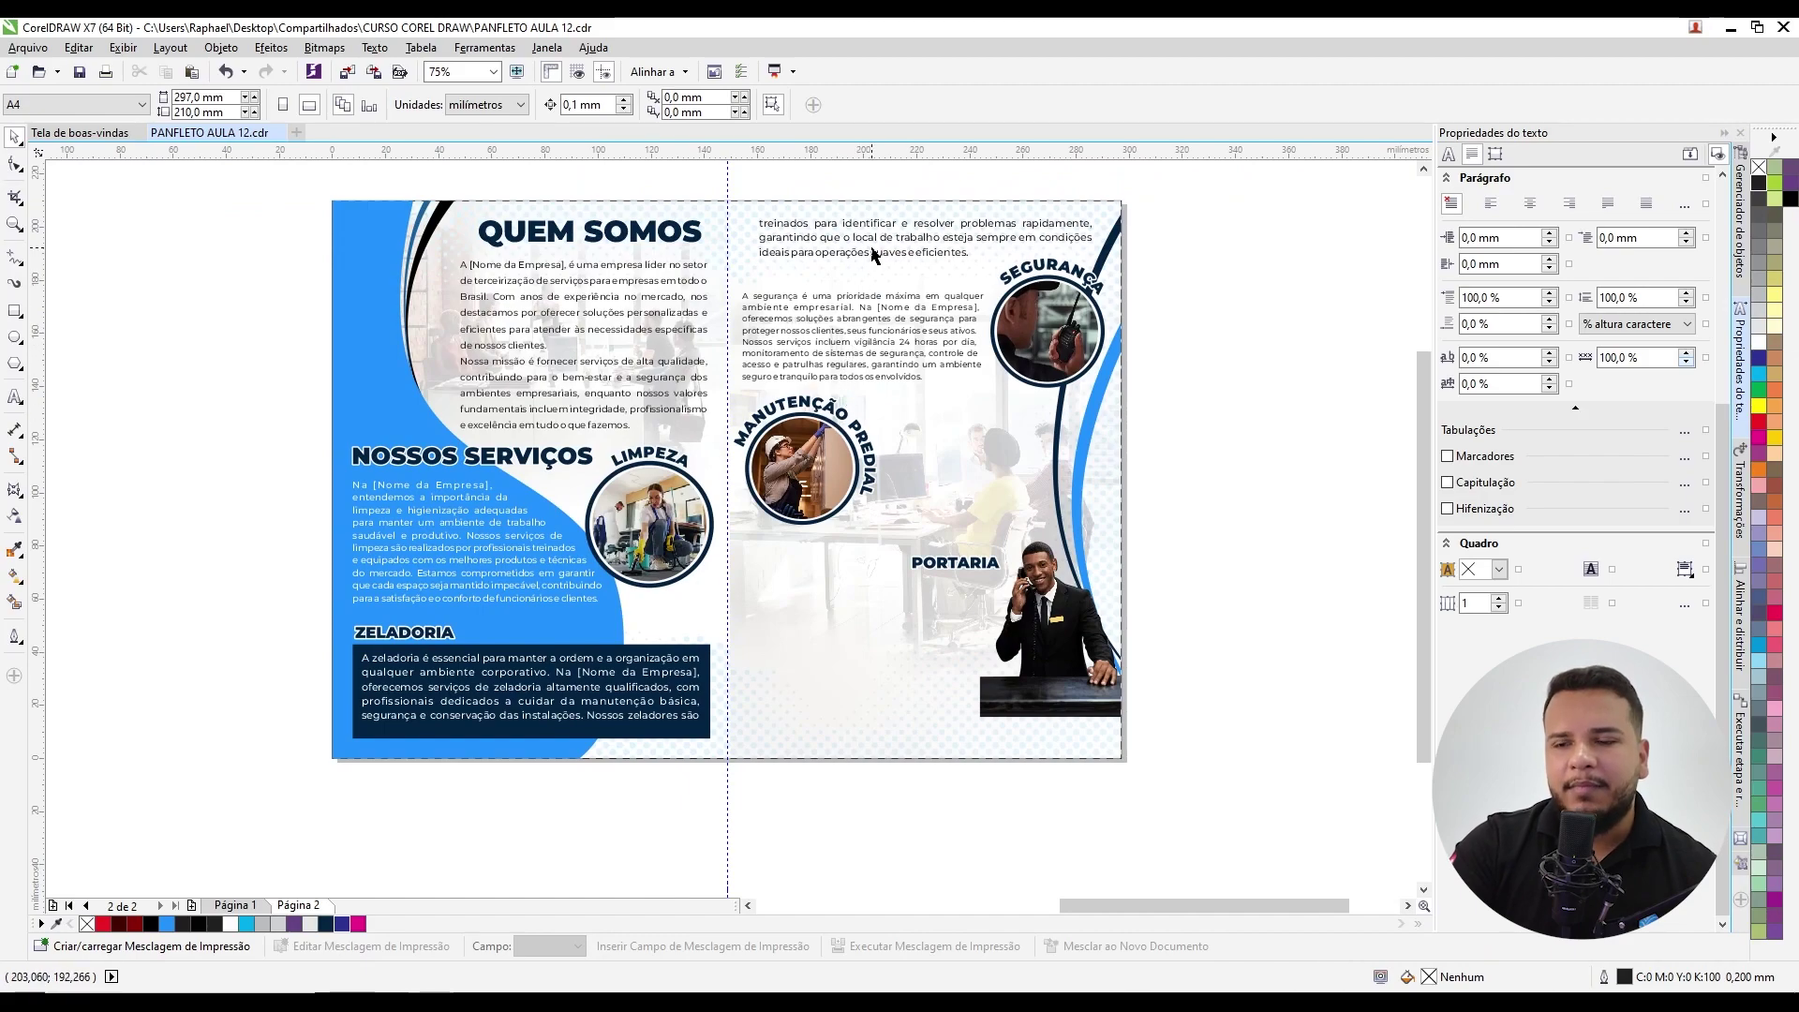
pyautogui.scroll(2, 837, 438)
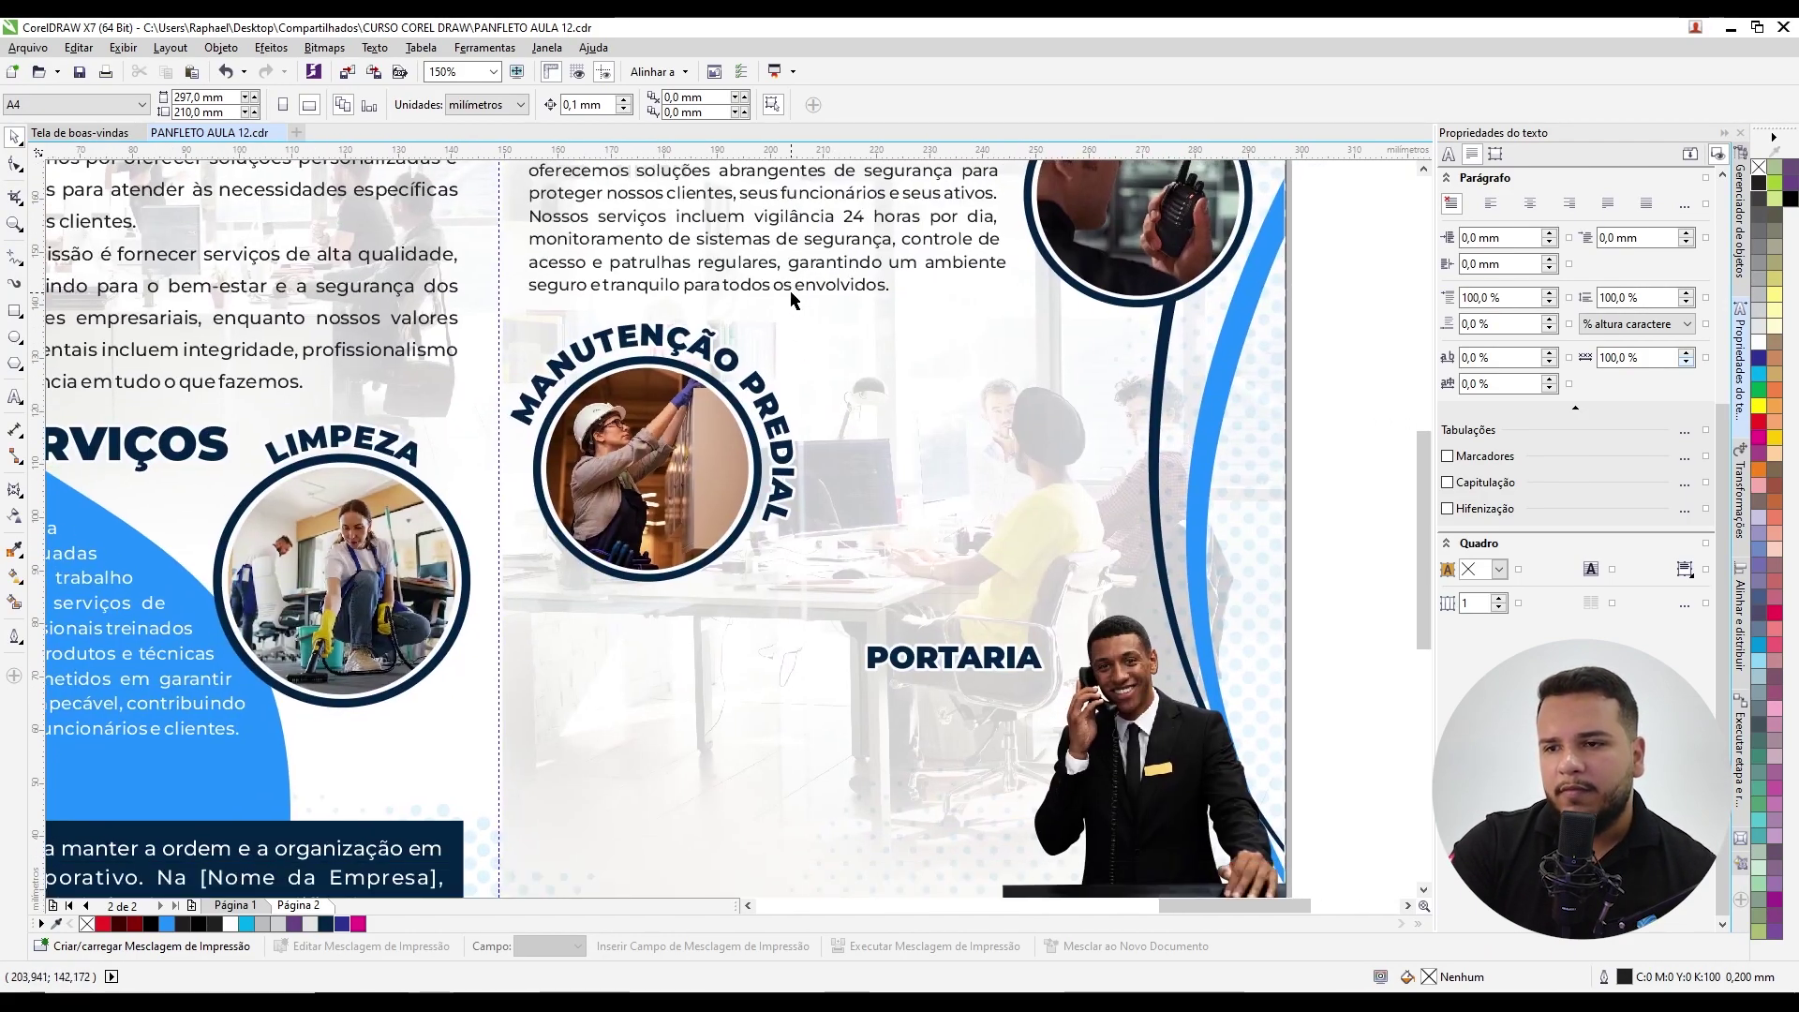
pyautogui.click(791, 294)
pyautogui.moveTo(710, 239); pyautogui.dragTo(633, 520)
pyautogui.rightClick(932, 506)
# Step: Resize the copied text frame to about 84 × 49 mm and position it to the right of the MANUTENÇÃO PREDIAL heading
pyautogui.moveTo(560, 450); pyautogui.dragTo(798, 454)
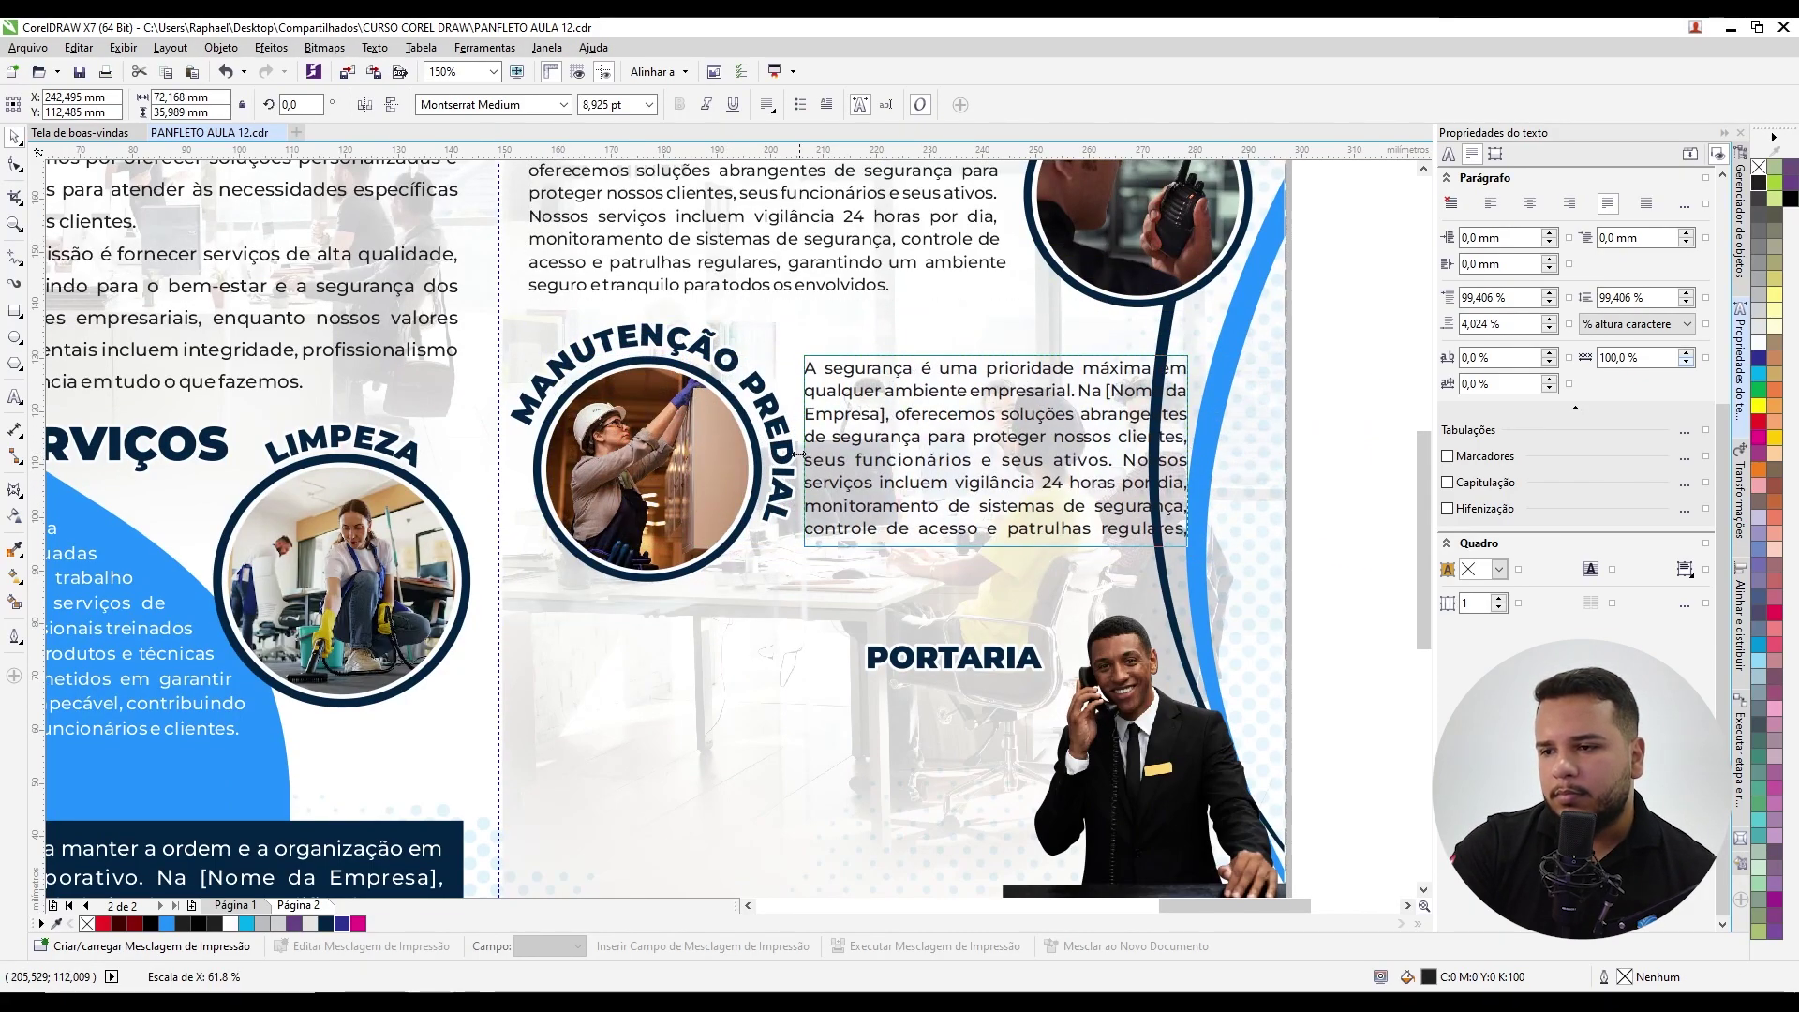
pyautogui.moveTo(997, 356); pyautogui.dragTo(997, 301)
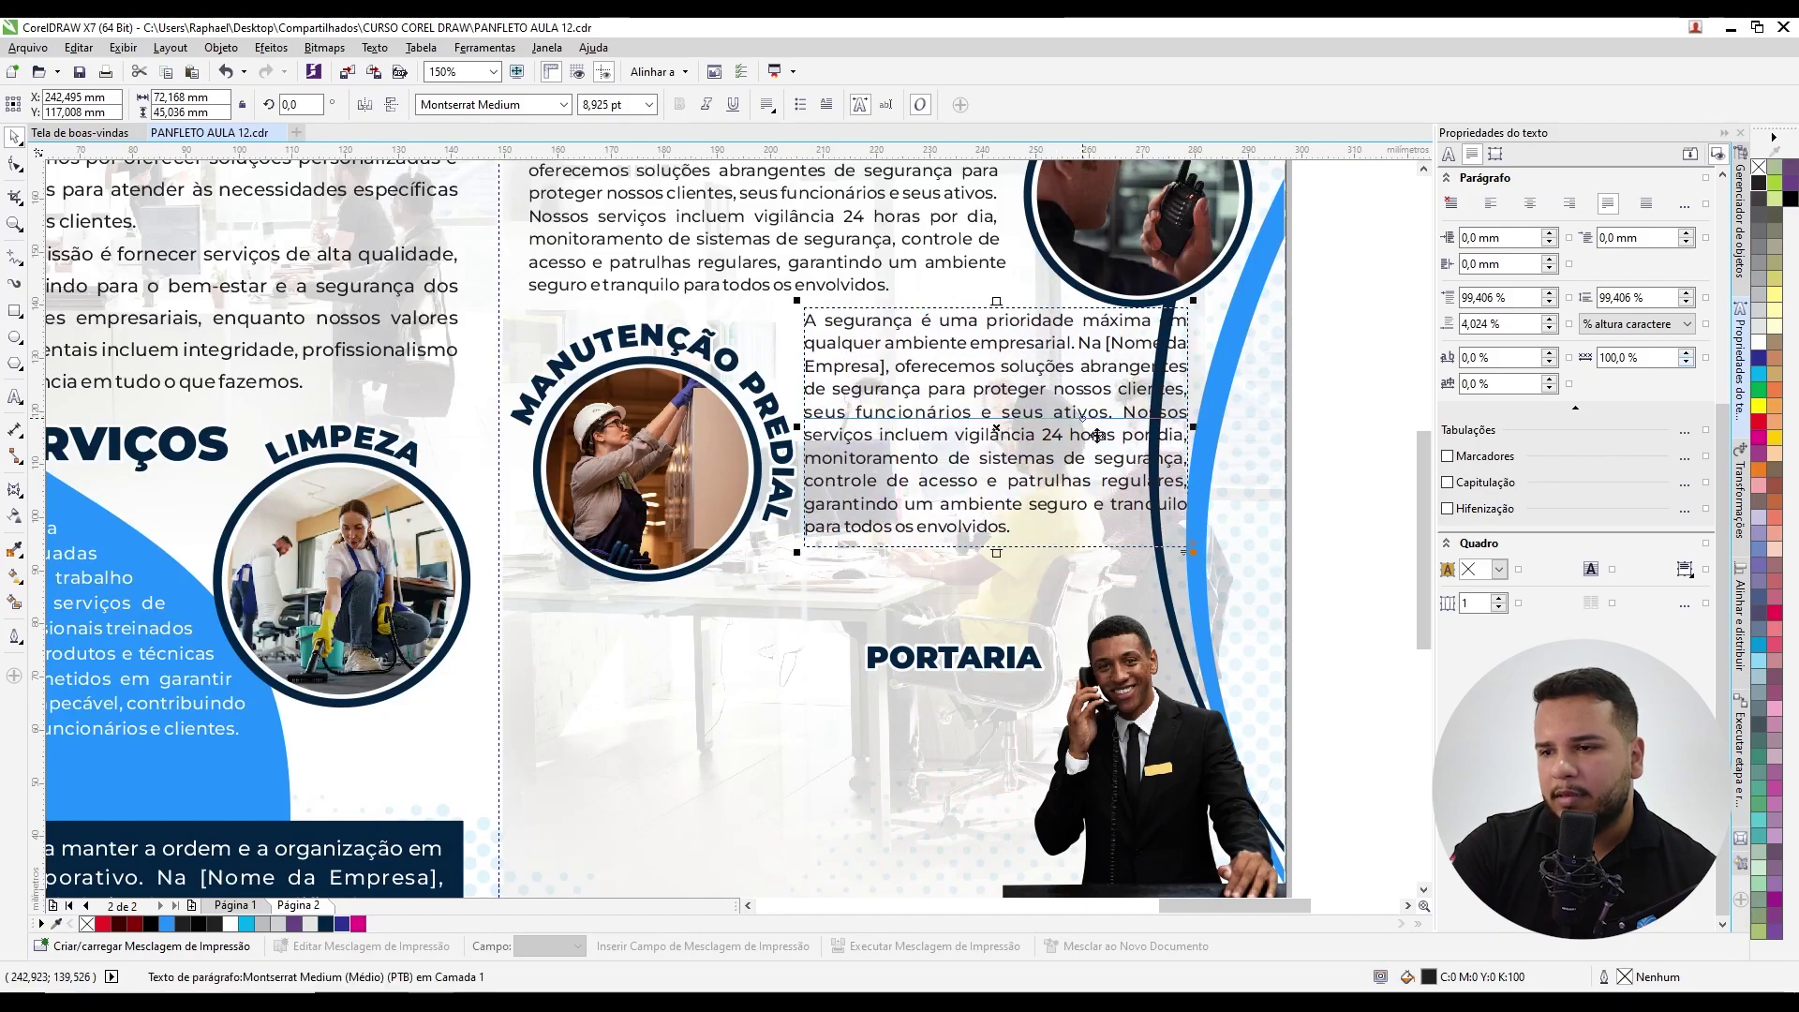
pyautogui.moveTo(1195, 427); pyautogui.dragTo(1257, 431)
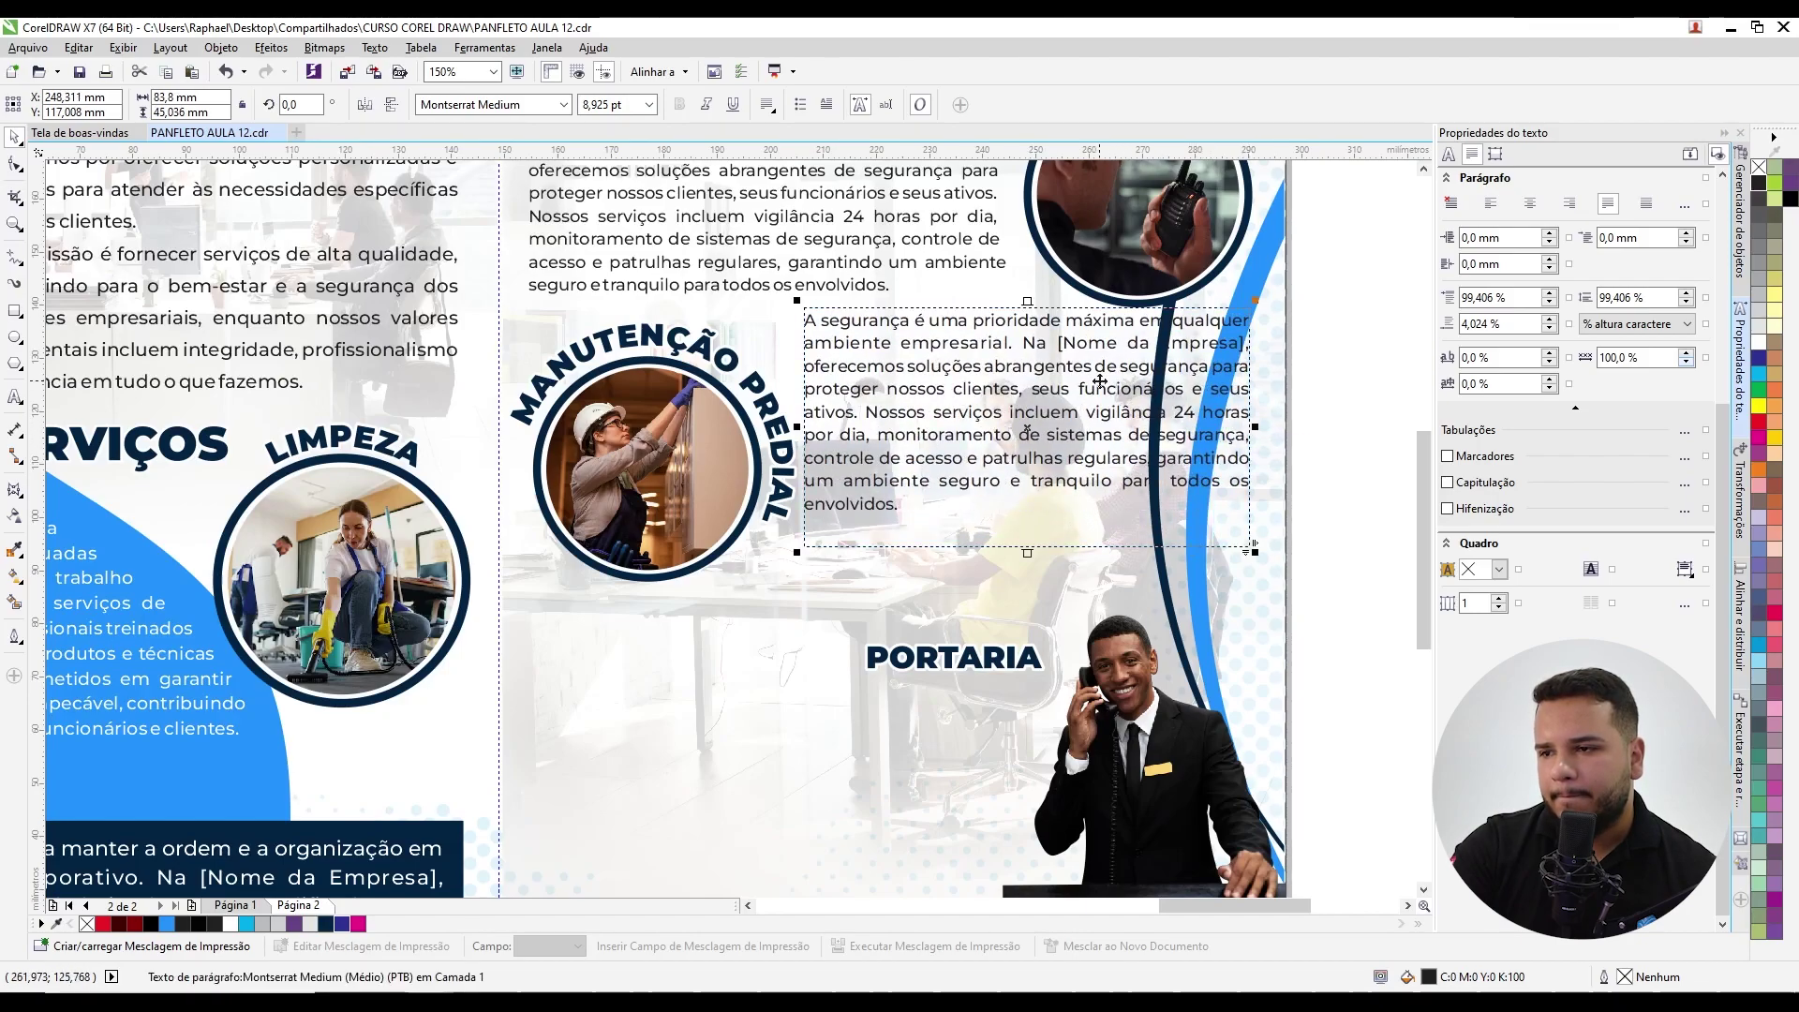
pyautogui.moveTo(1085, 351); pyautogui.dragTo(1085, 365)
pyautogui.moveTo(1027, 569); pyautogui.dragTo(1027, 591)
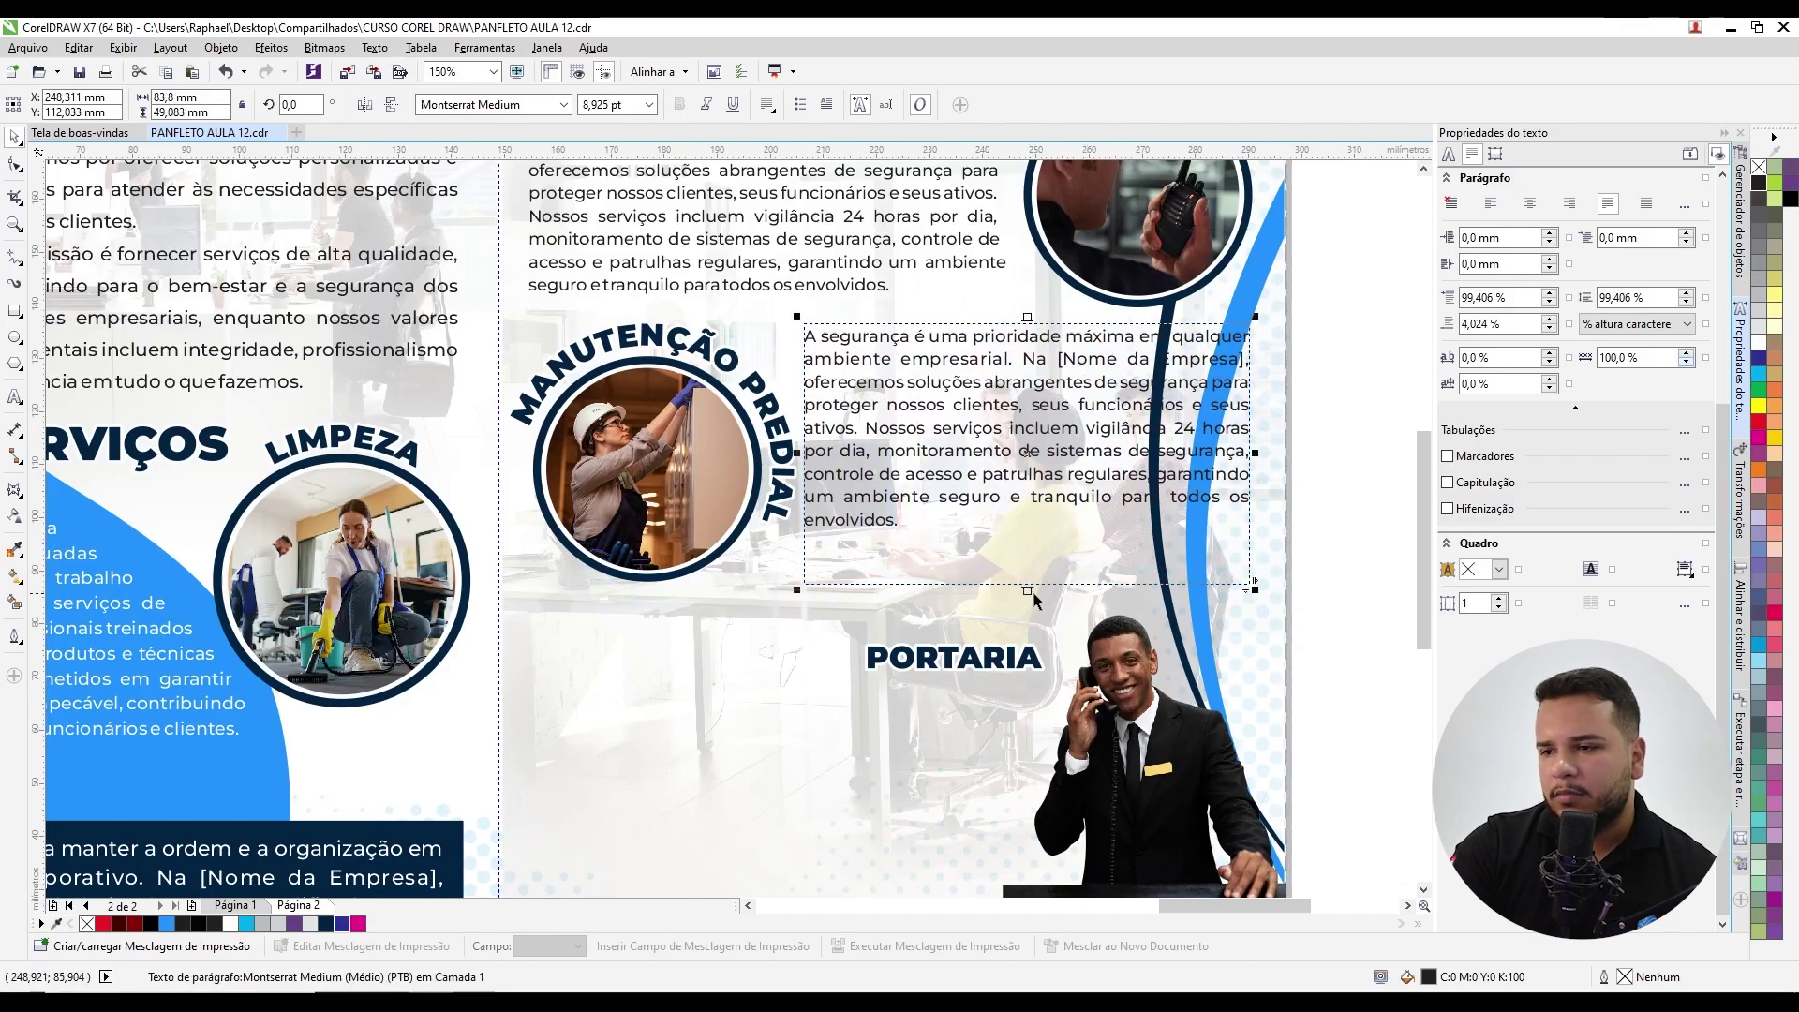
pyautogui.press('Escape')
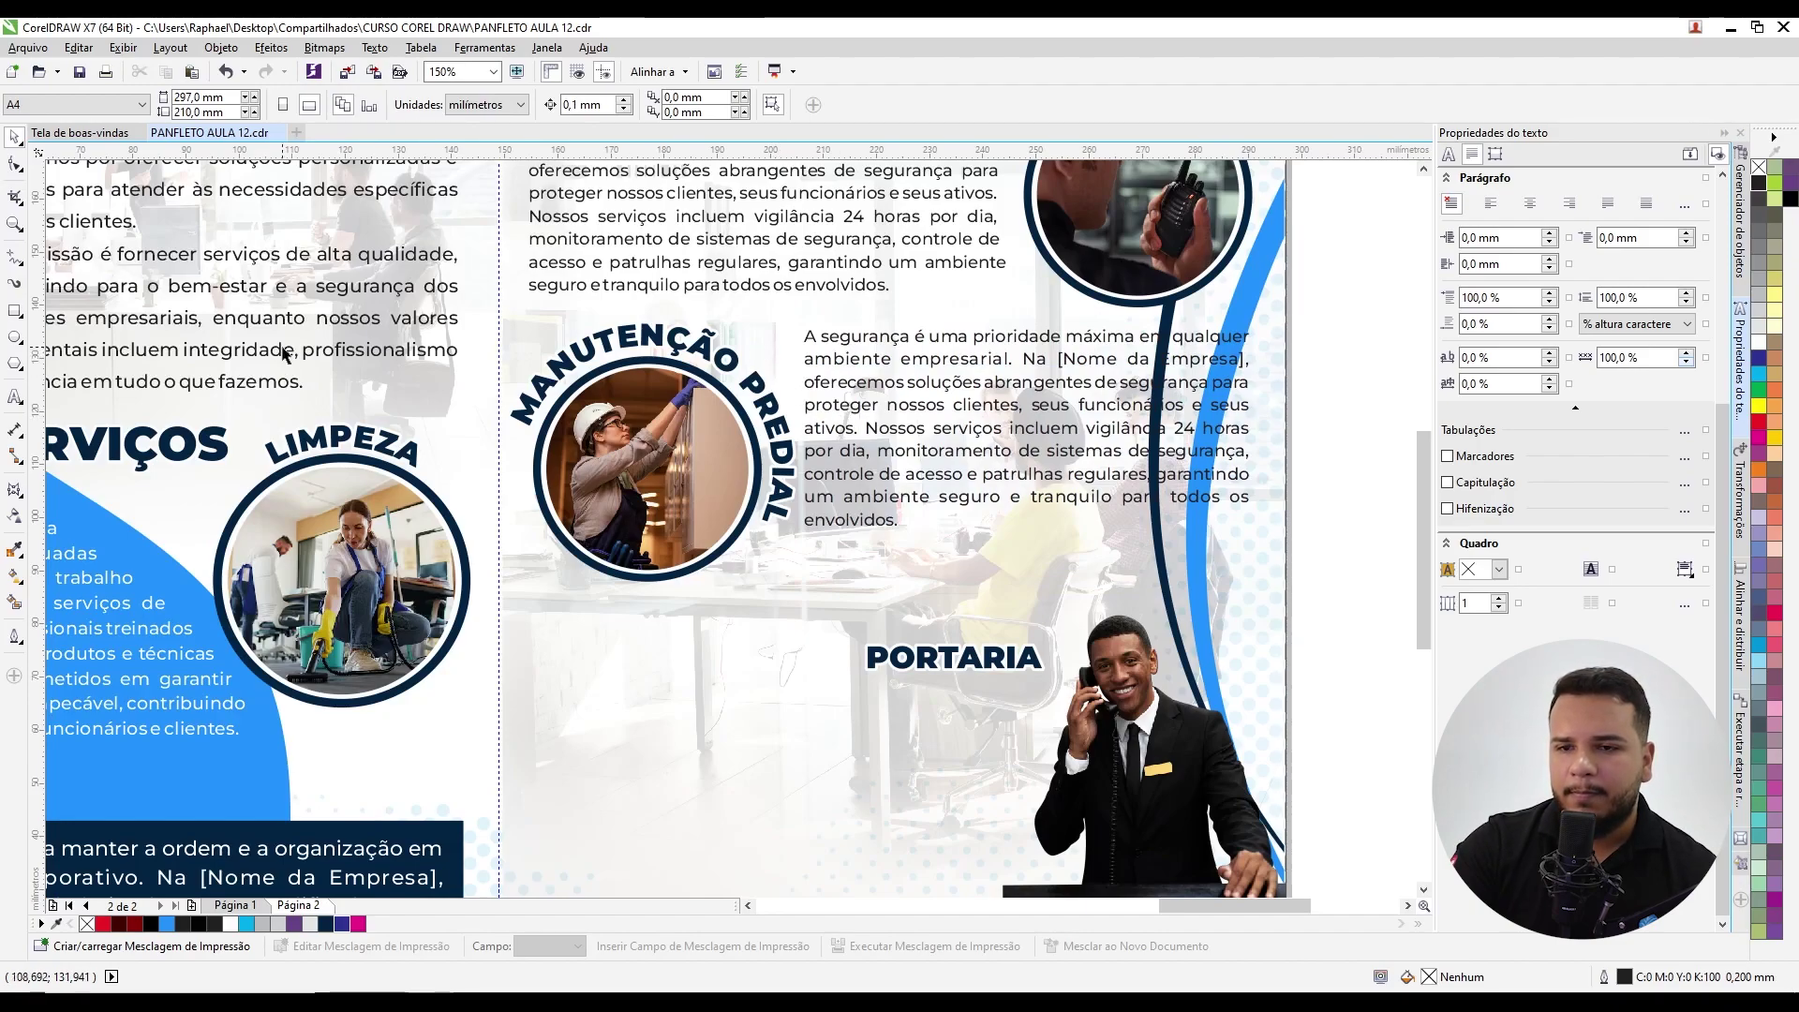
# Step: Draw a rectangle around the copied text beside the maintenance photo and round its corners
pyautogui.click(14, 313)
pyautogui.hscroll(3, 1042, 339)
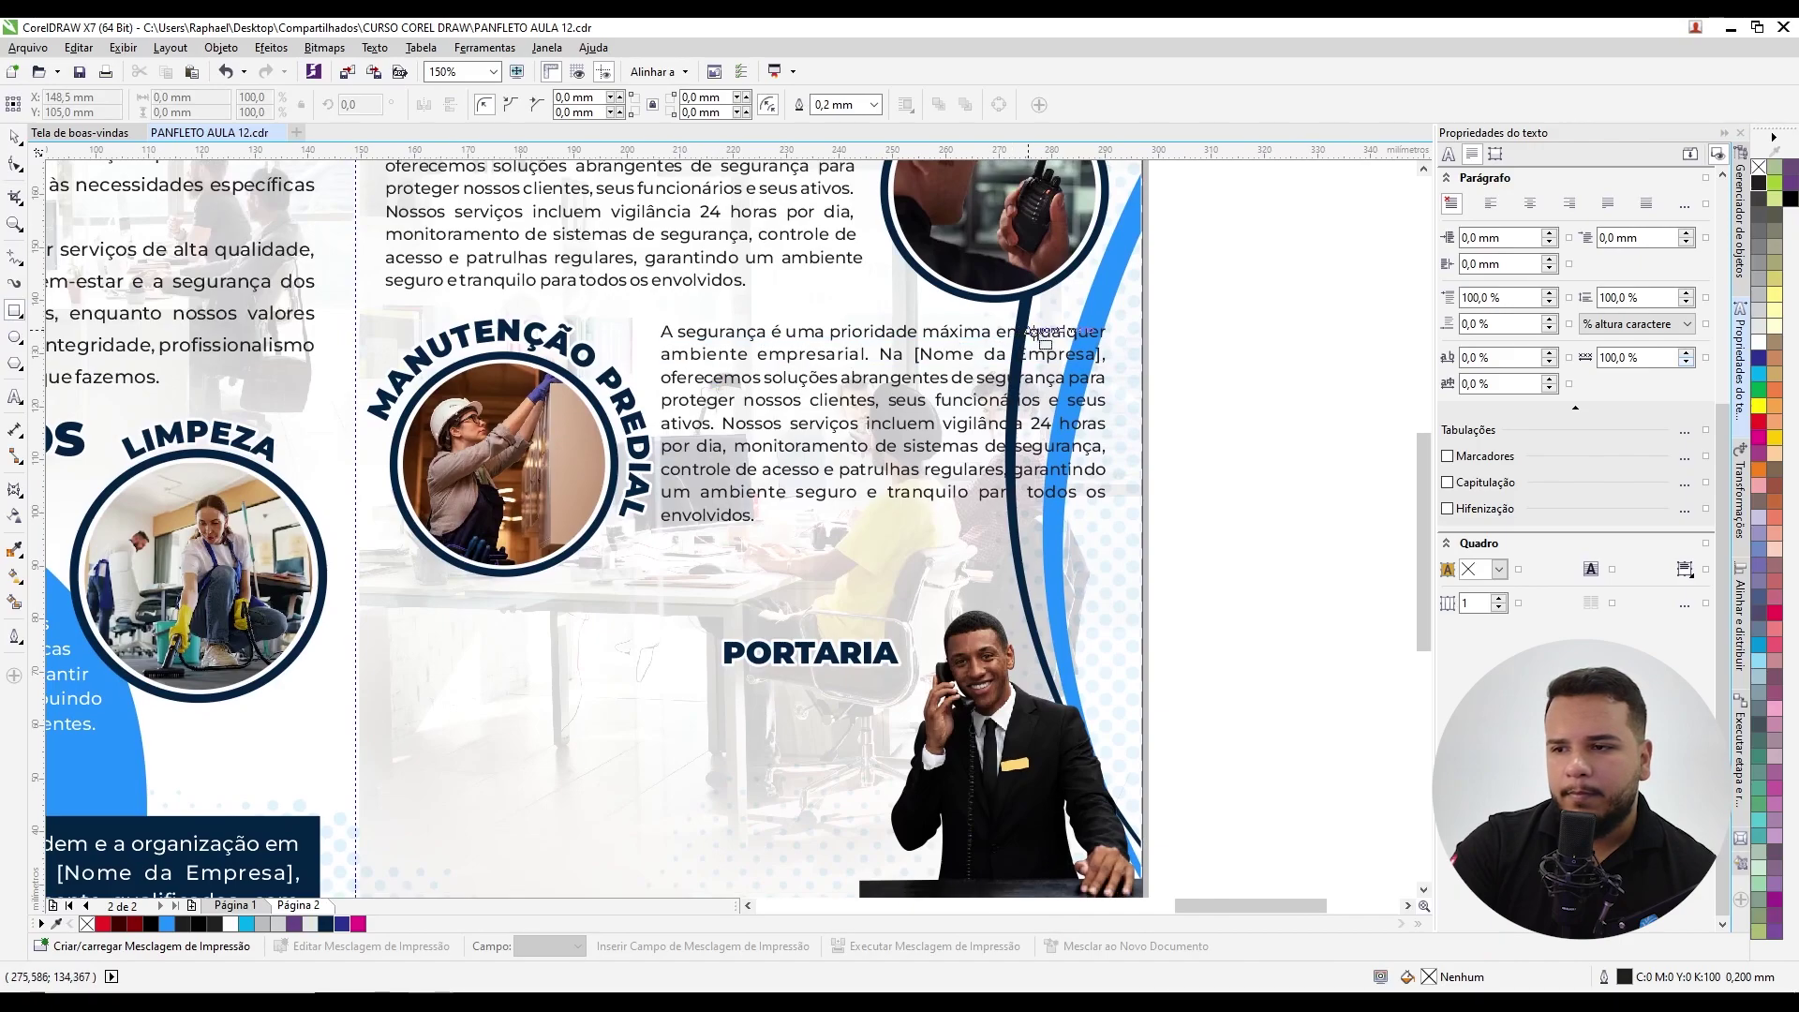
pyautogui.moveTo(1119, 315); pyautogui.dragTo(658, 606)
pyautogui.press('space')
pyautogui.press('F10')
pyautogui.moveTo(658, 315); pyautogui.dragTo(653, 328)
pyautogui.press('space')
pyautogui.click(654, 332)
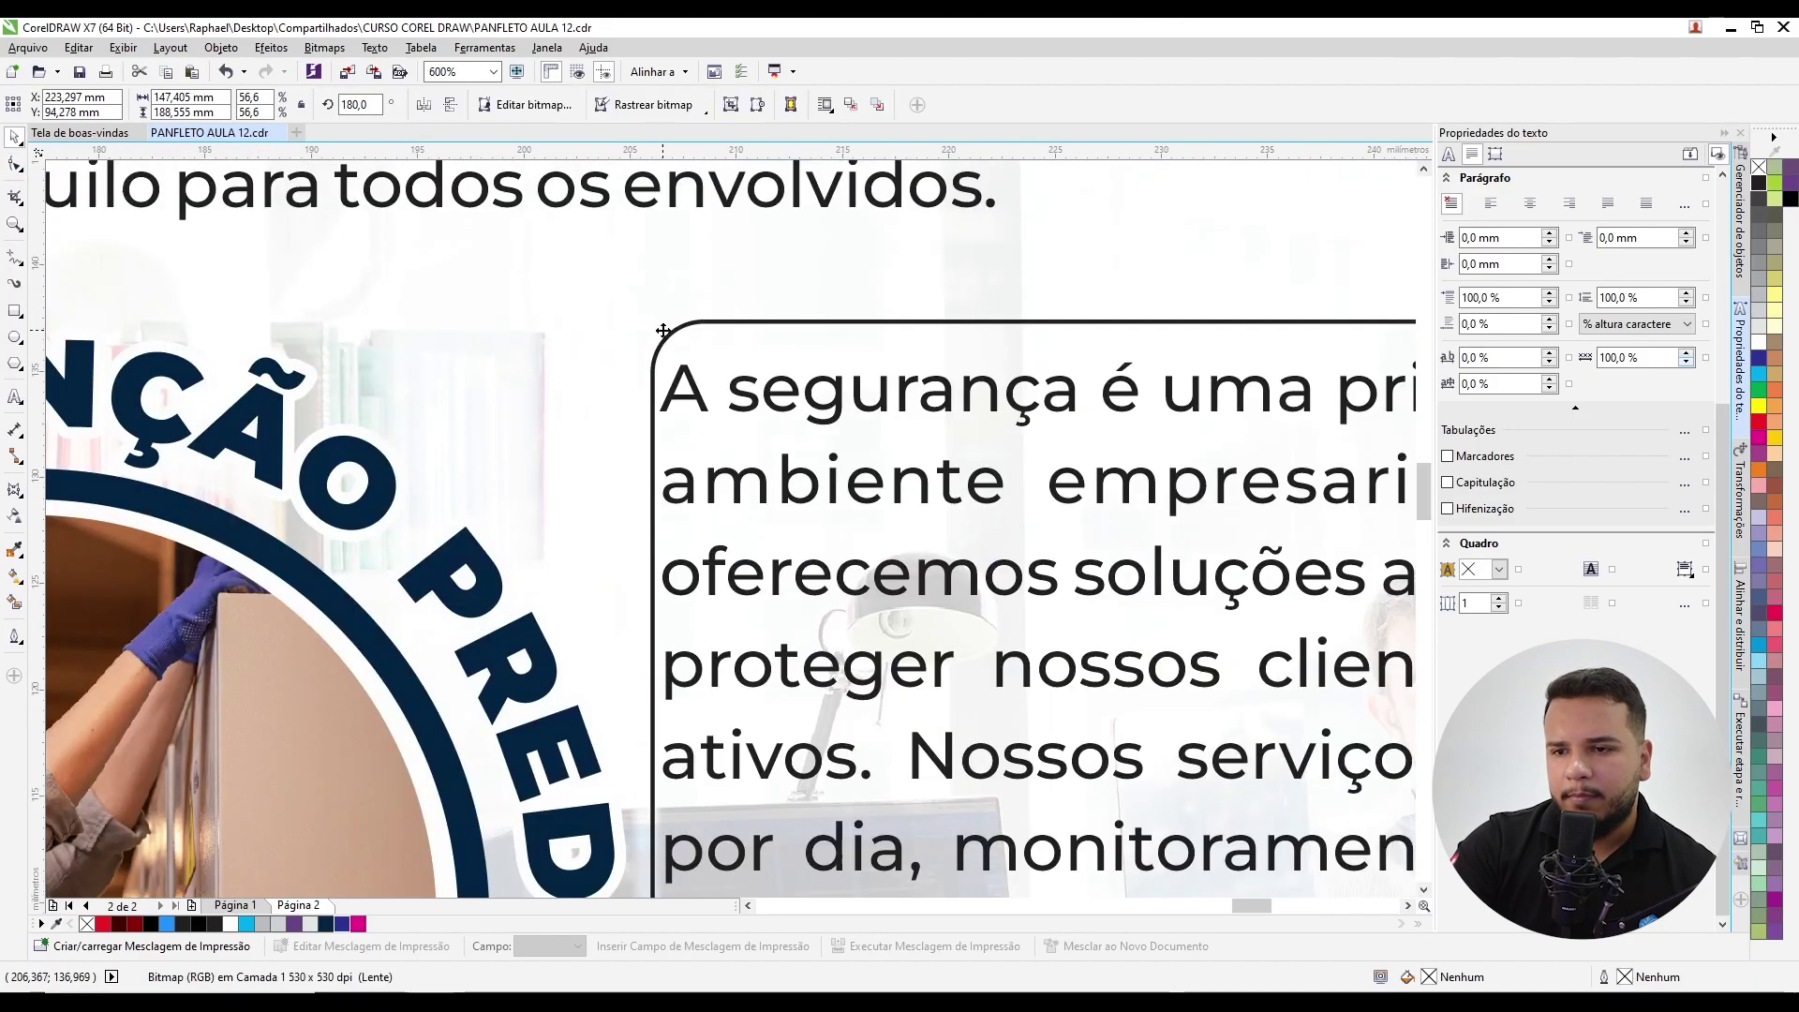
# Step: Narrow the copied text frame to about 81 mm and position it inside the rounded rectangle
pyautogui.scroll(-3, 656, 323)
pyautogui.moveTo(1213, 599); pyautogui.dragTo(633, 324)
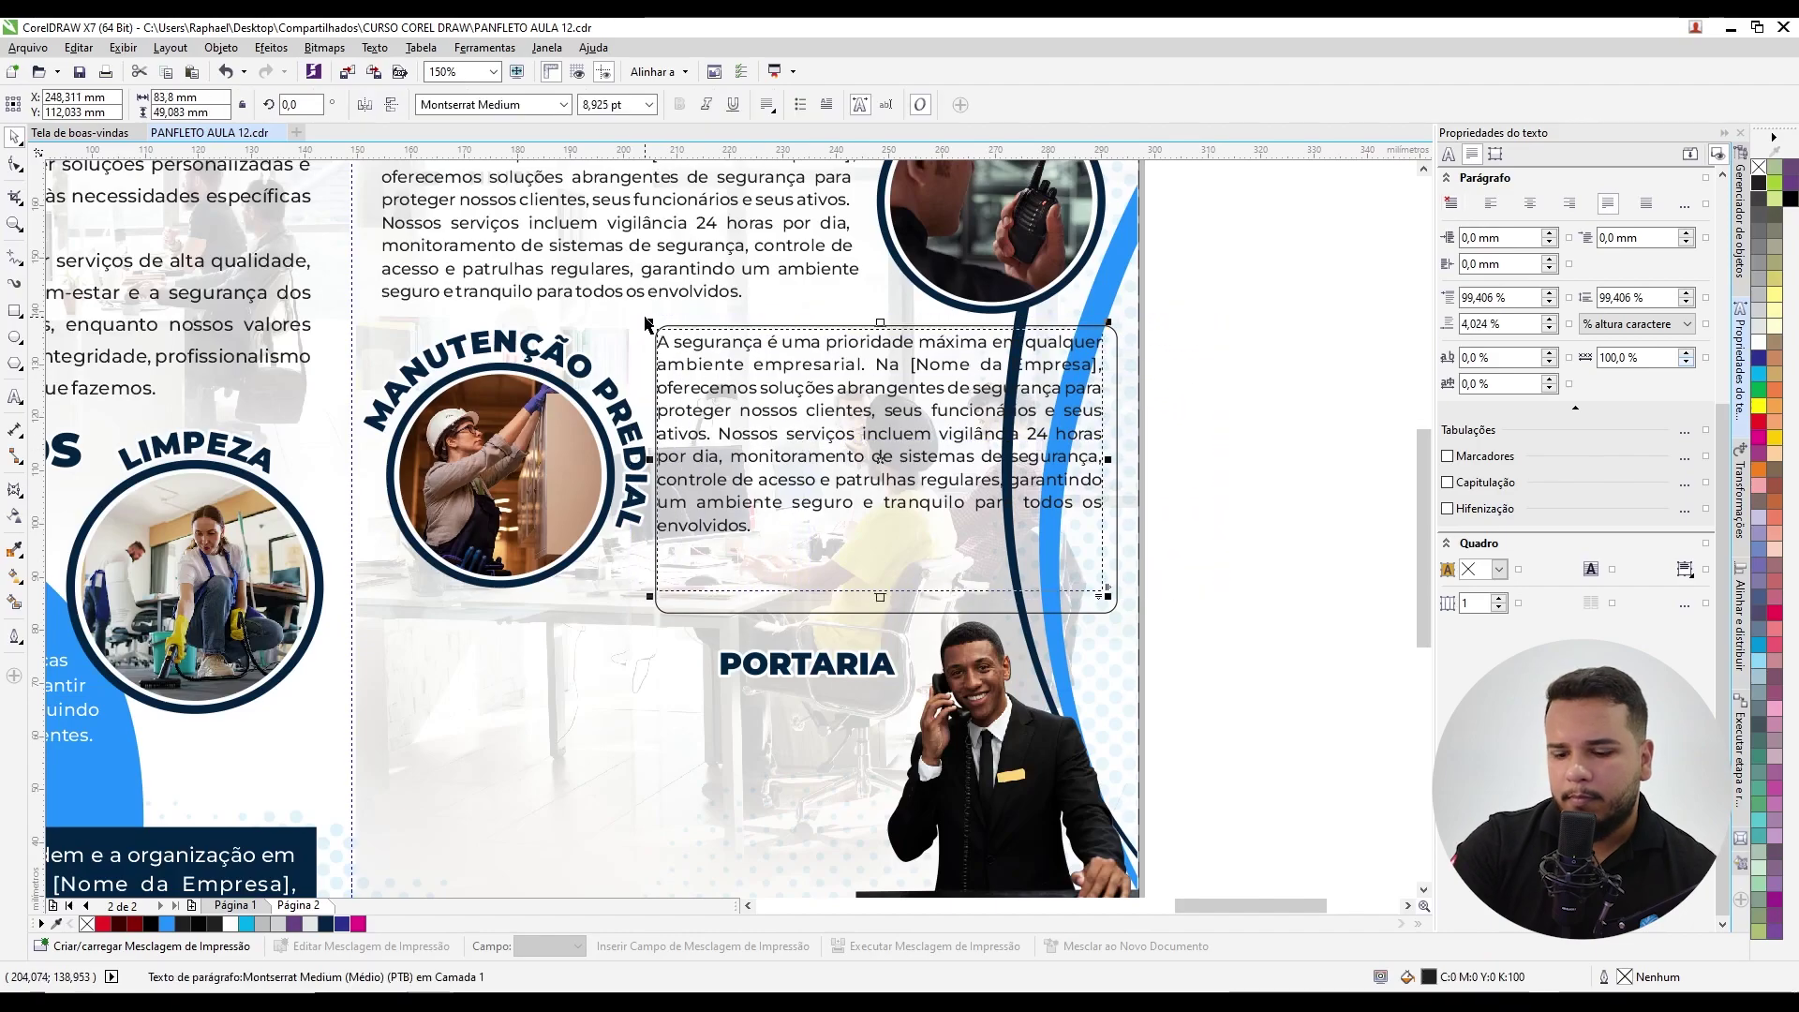
pyautogui.moveTo(1107, 459)
pyautogui.mouseDown()
pyautogui.moveTo(1093, 460)
pyautogui.moveTo(1132, 439)
pyautogui.mouseUp()
pyautogui.scroll(1, 1074, 480)
pyautogui.moveTo(778, 300); pyautogui.dragTo(777, 314)
pyautogui.scroll(-1, 698, 407)
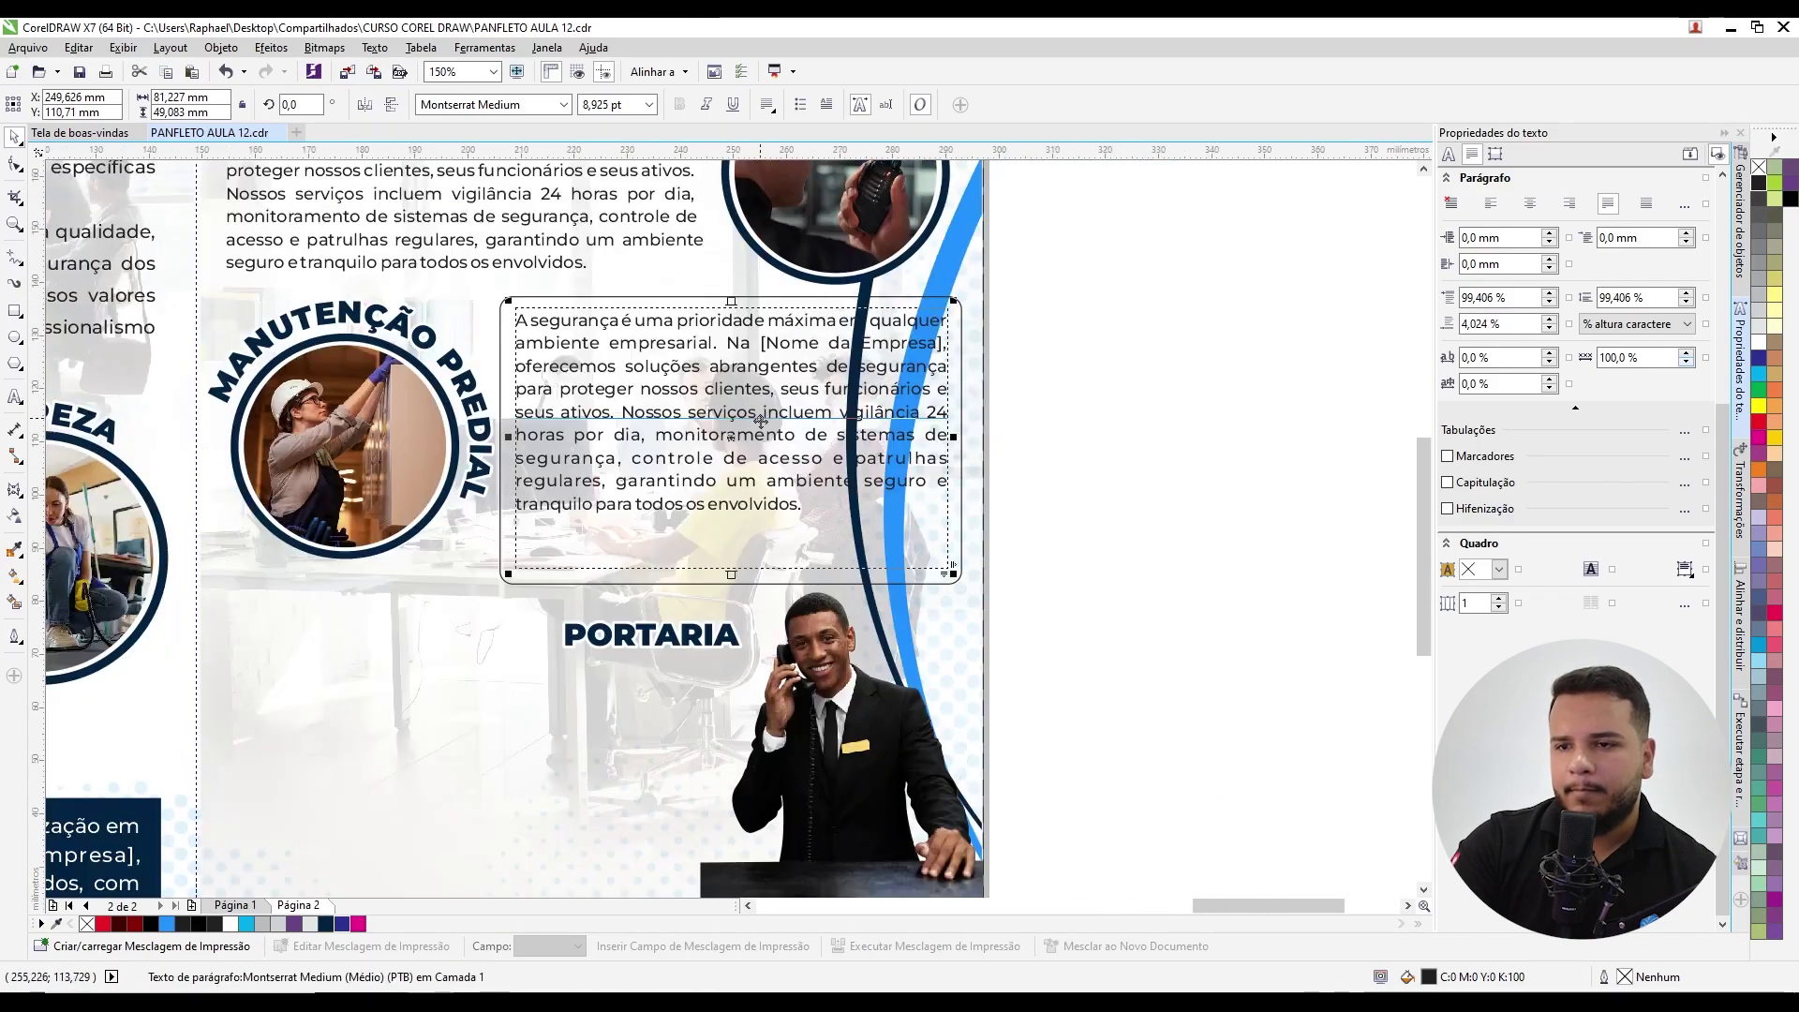
# Step: Centre the framed paragraph text vertically within its text frame beside the maintenance photo
pyautogui.doubleClick(698, 406)
pyautogui.moveTo(557, 375); pyautogui.dragTo(627, 425)
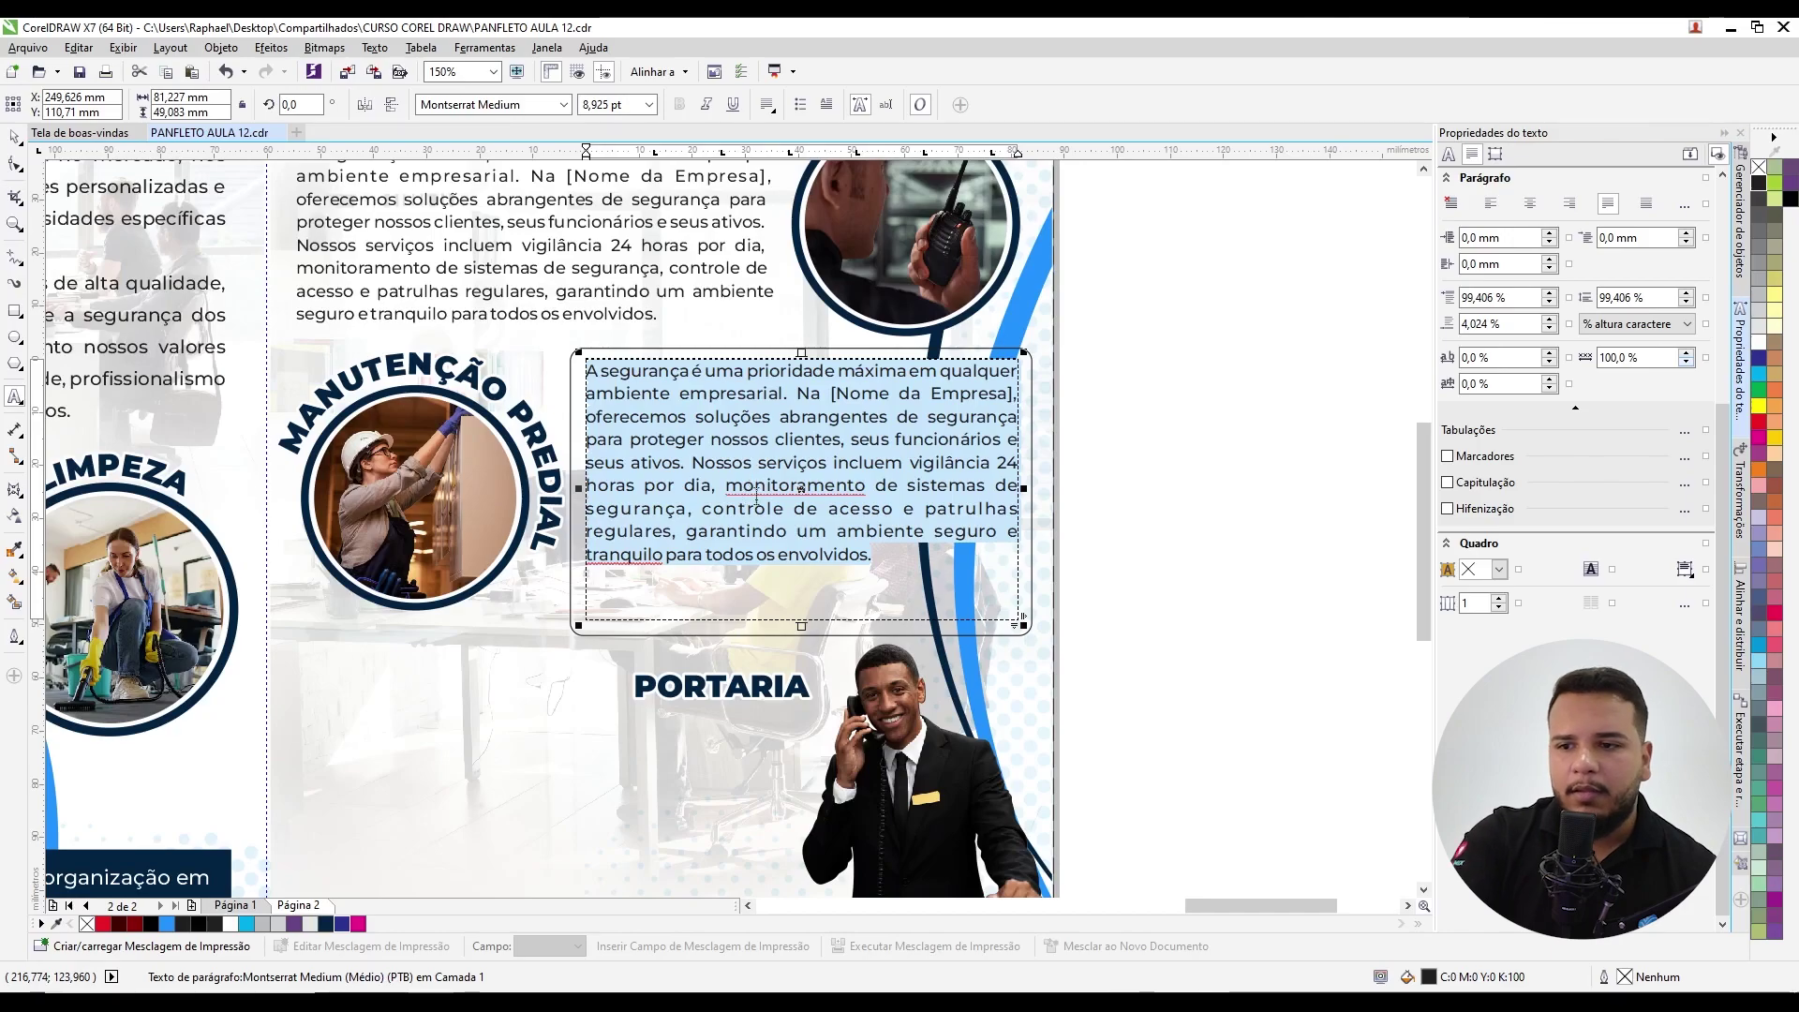
pyautogui.scroll(1, 770, 504)
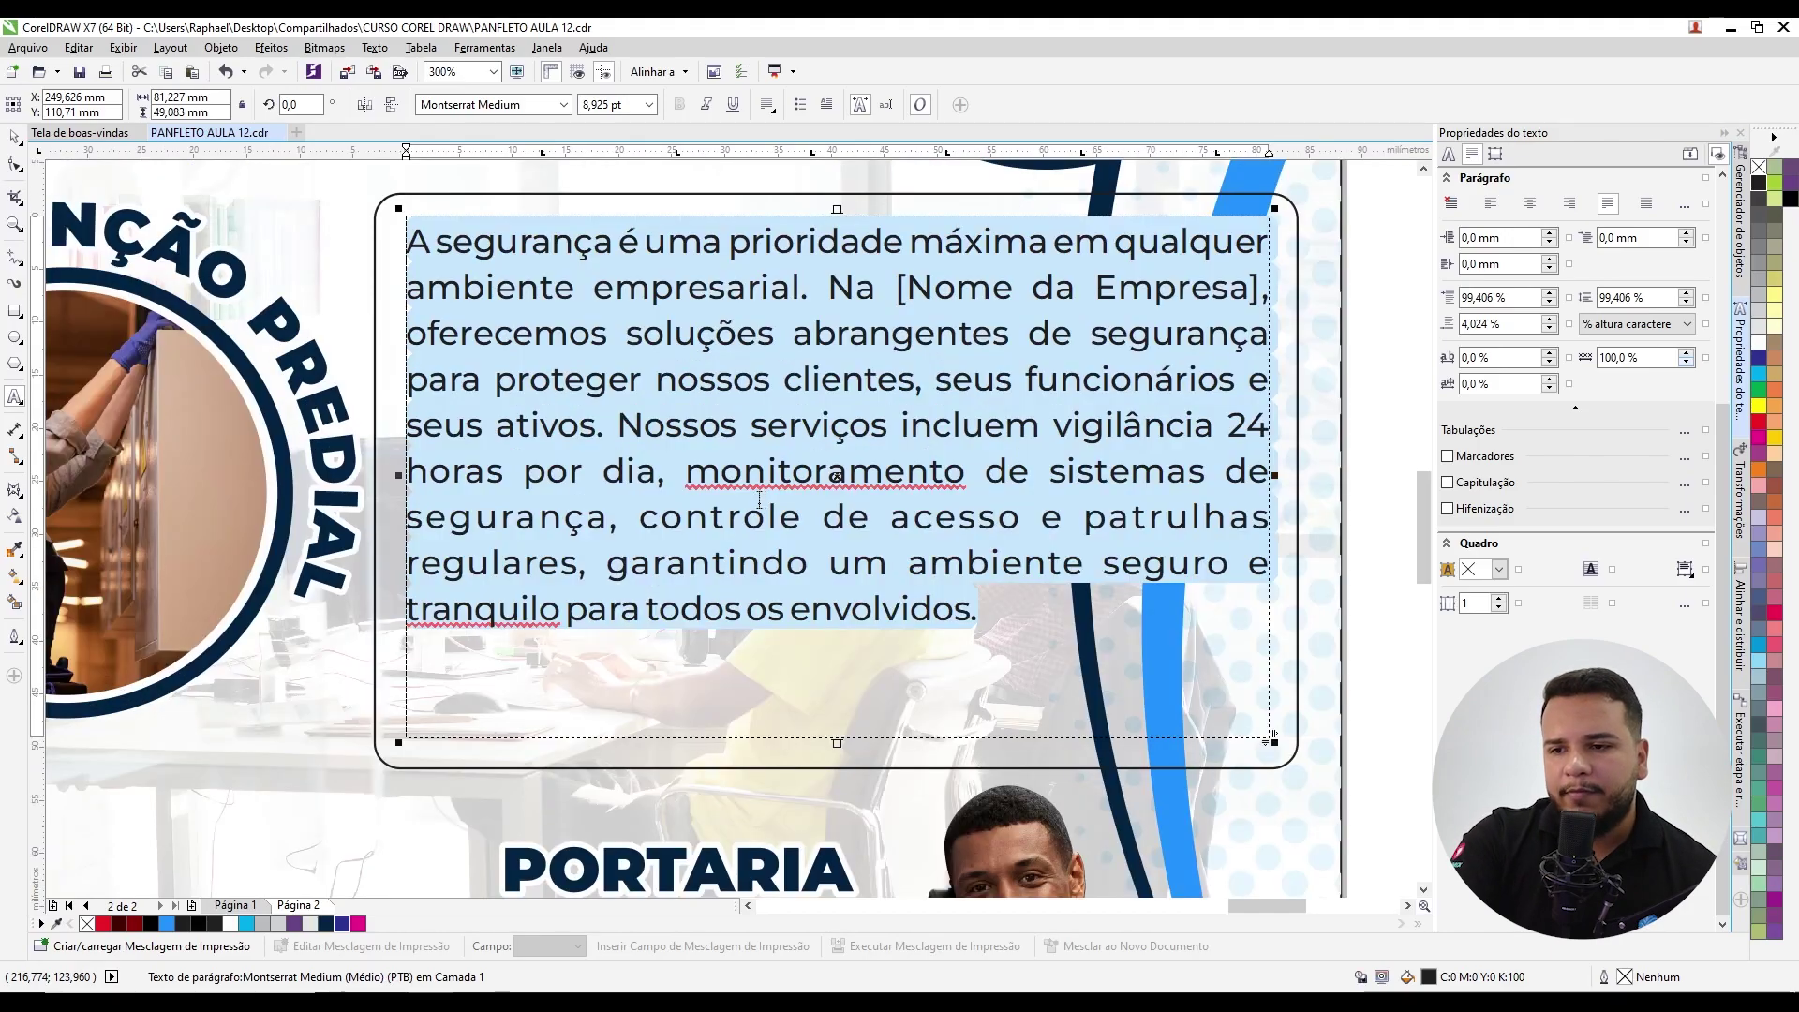
pyautogui.scroll(-1, 759, 499)
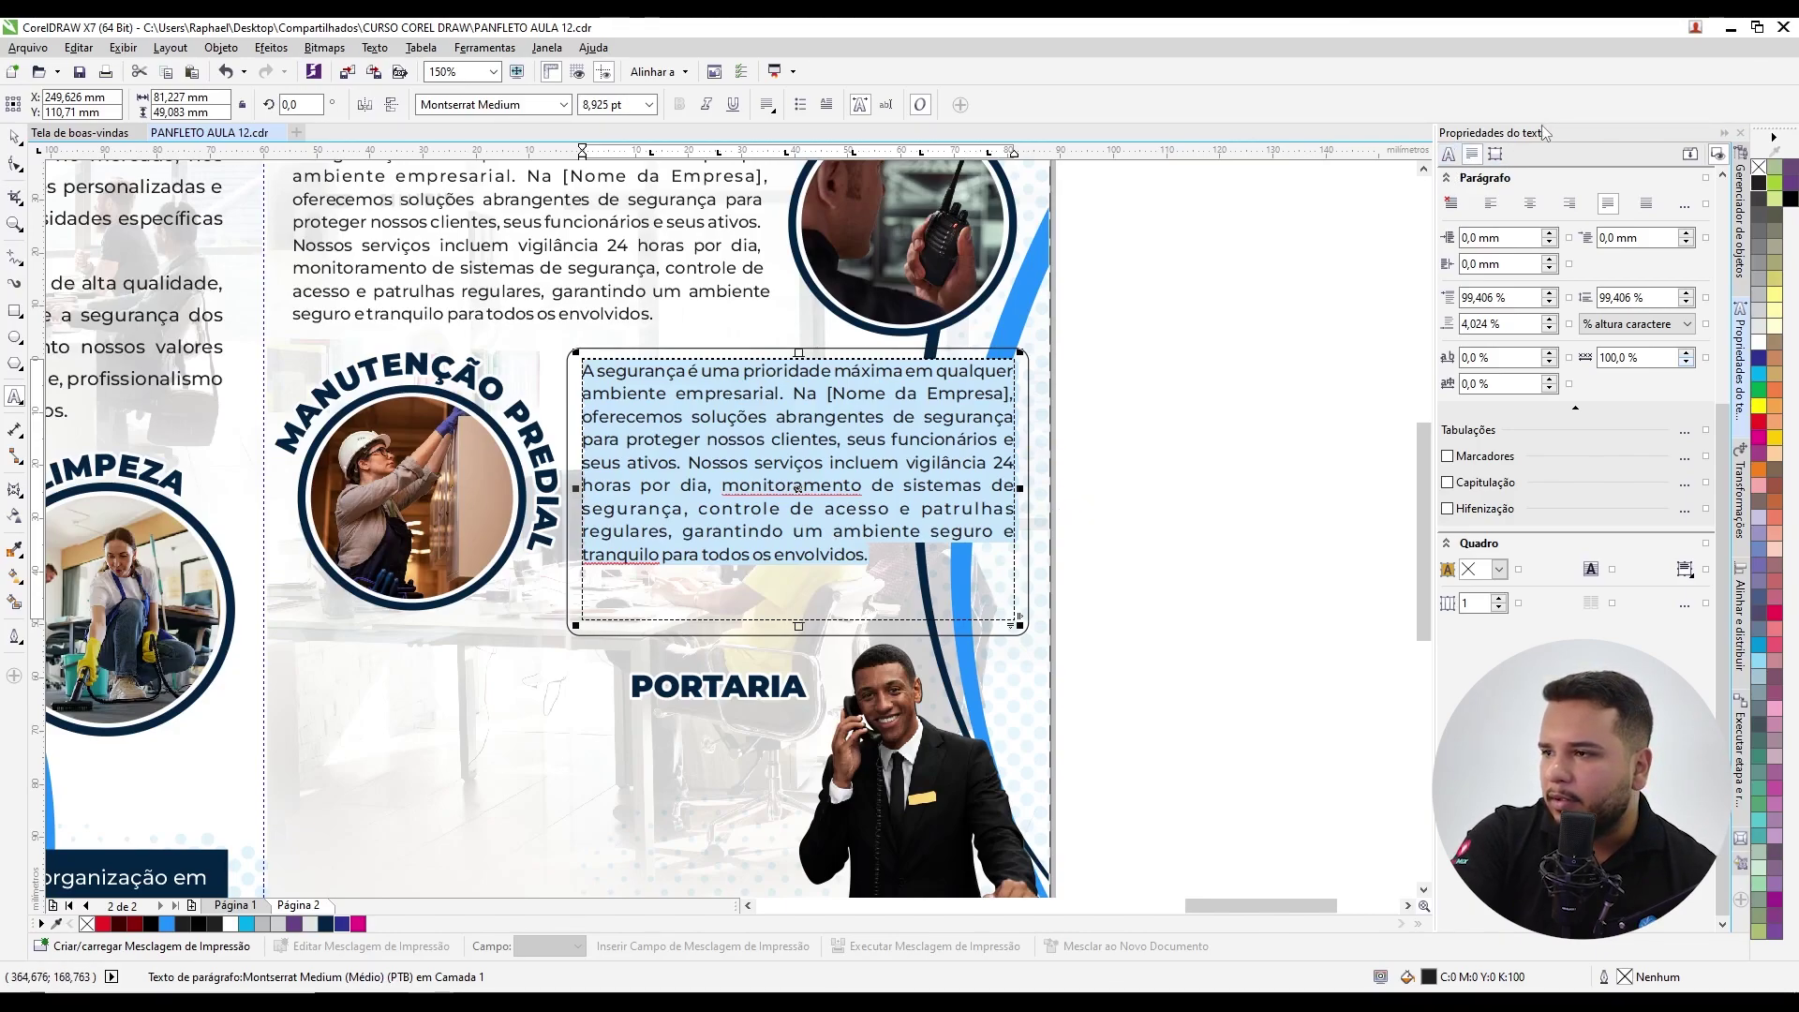
pyautogui.click(1496, 155)
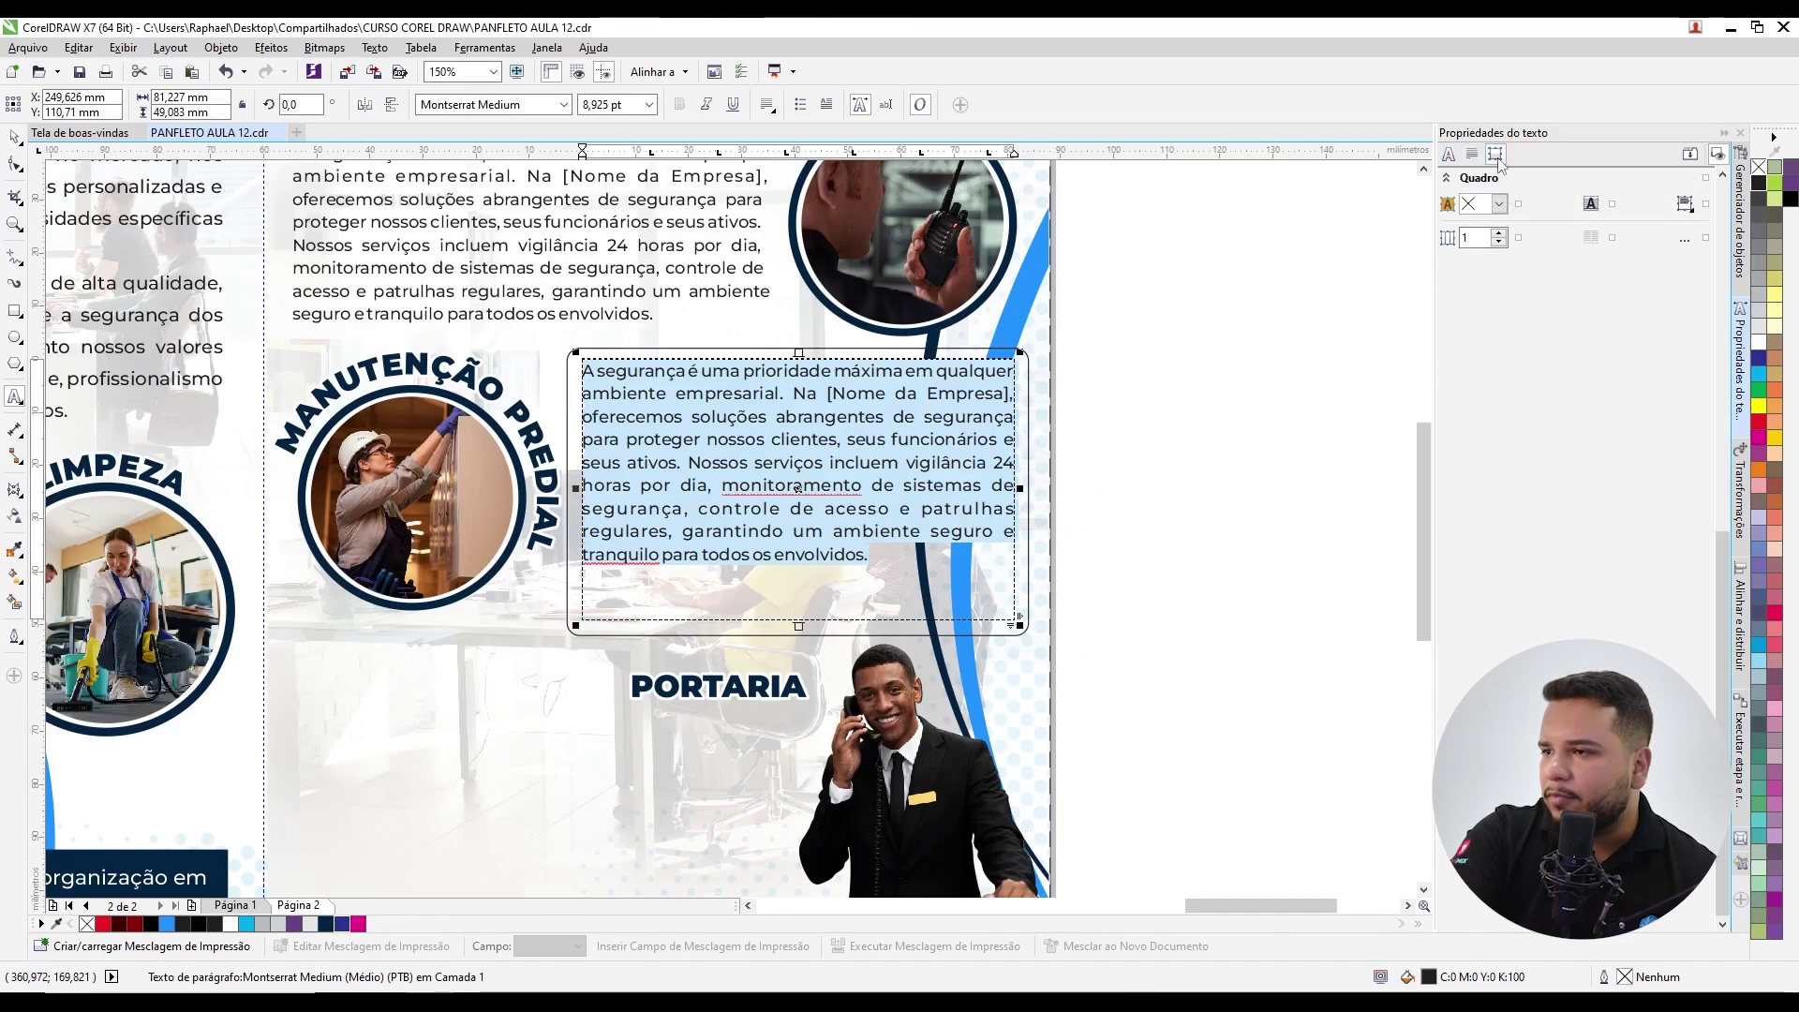
pyautogui.click(1687, 205)
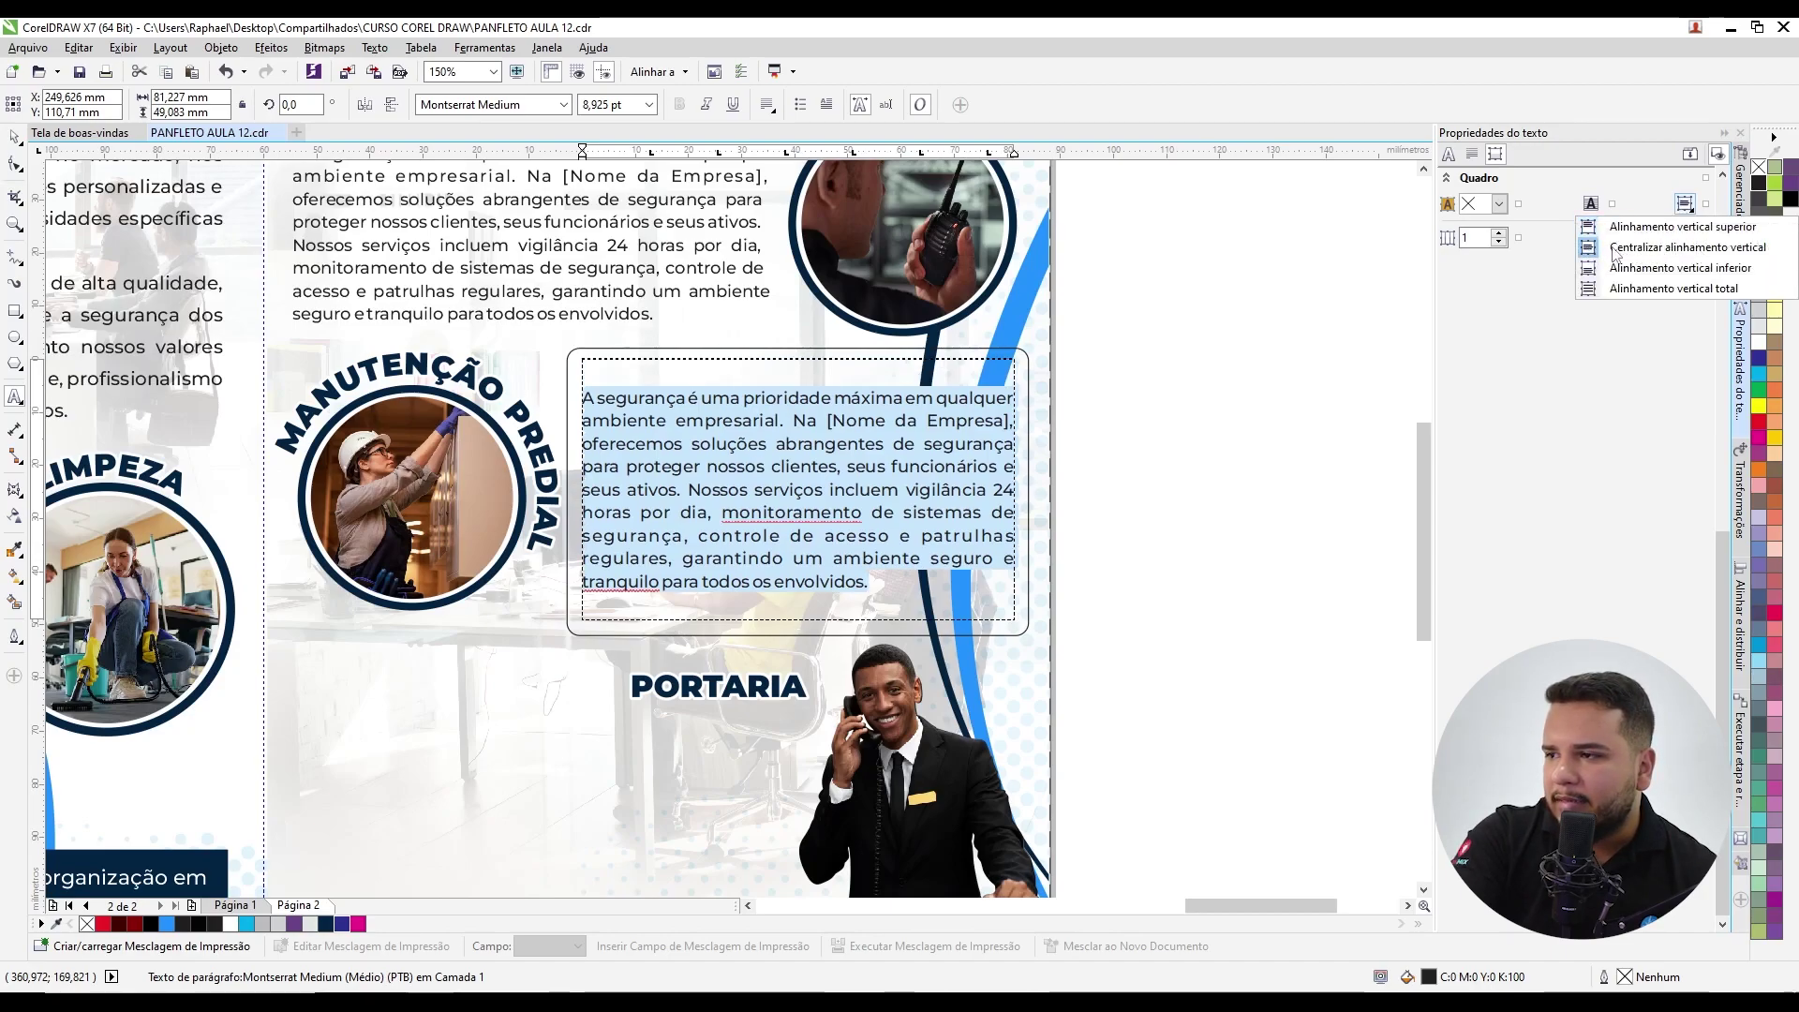
pyautogui.click(1590, 247)
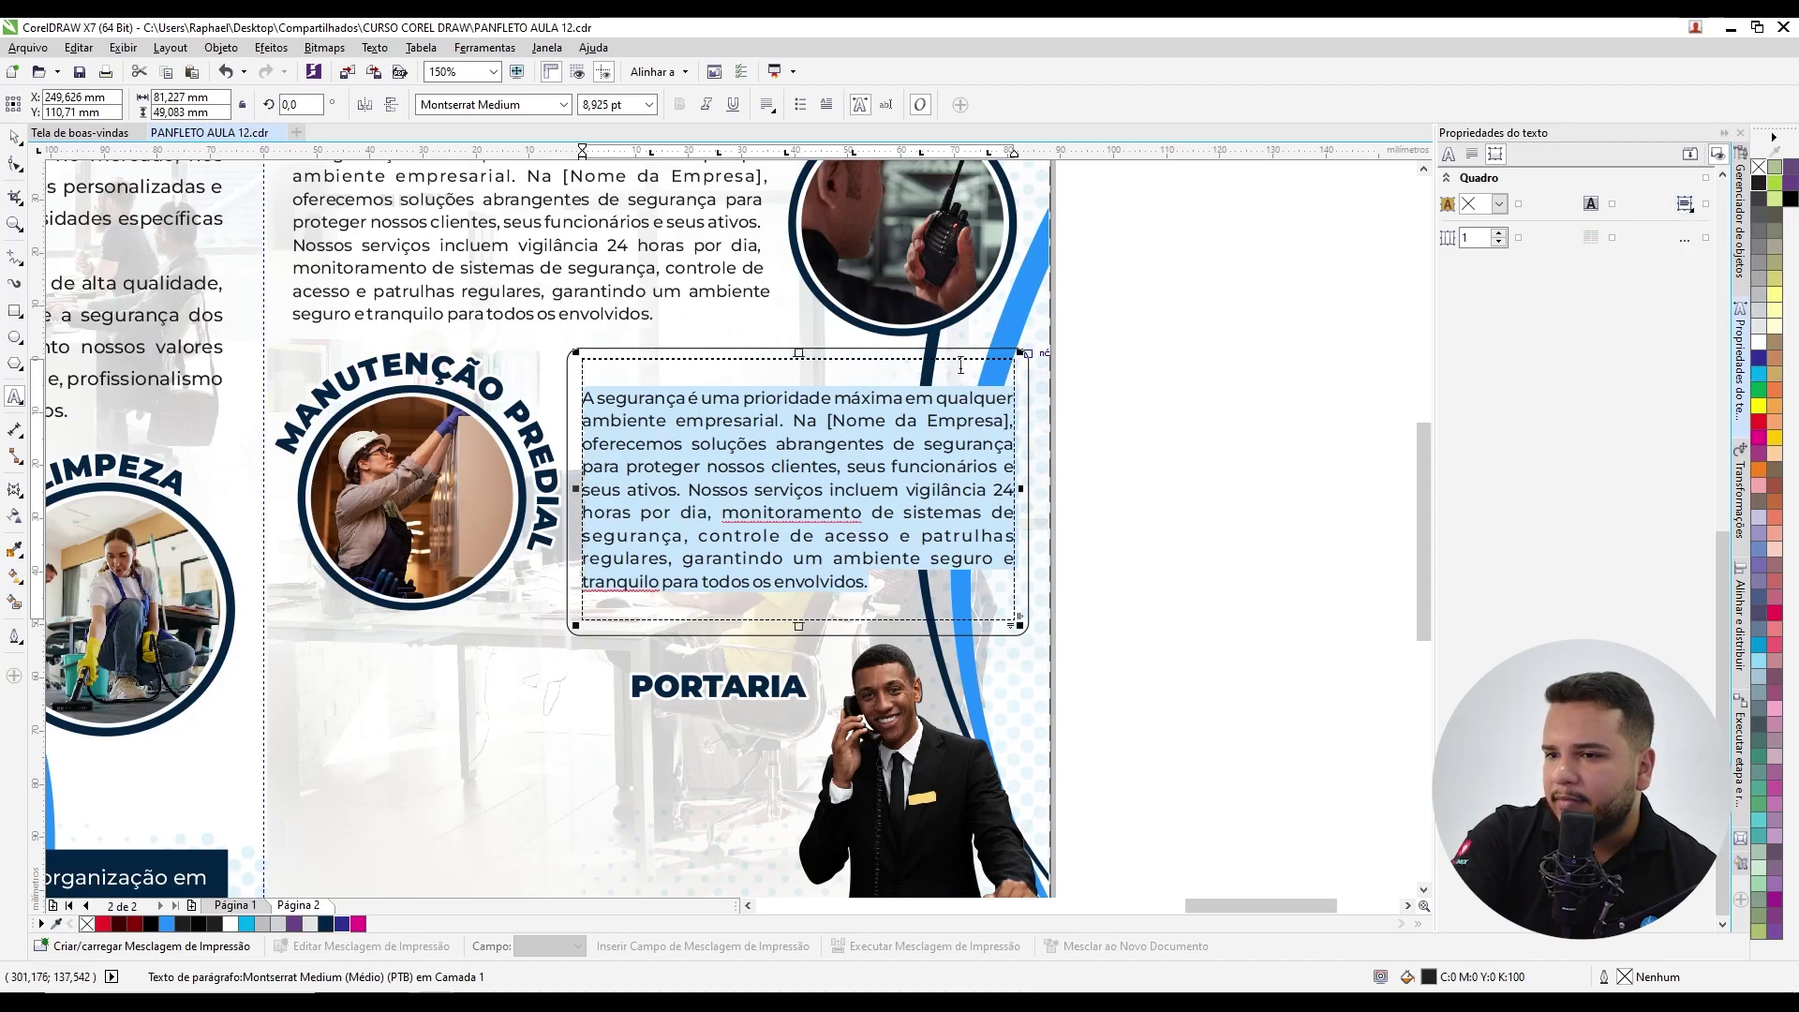
pyautogui.click(14, 137)
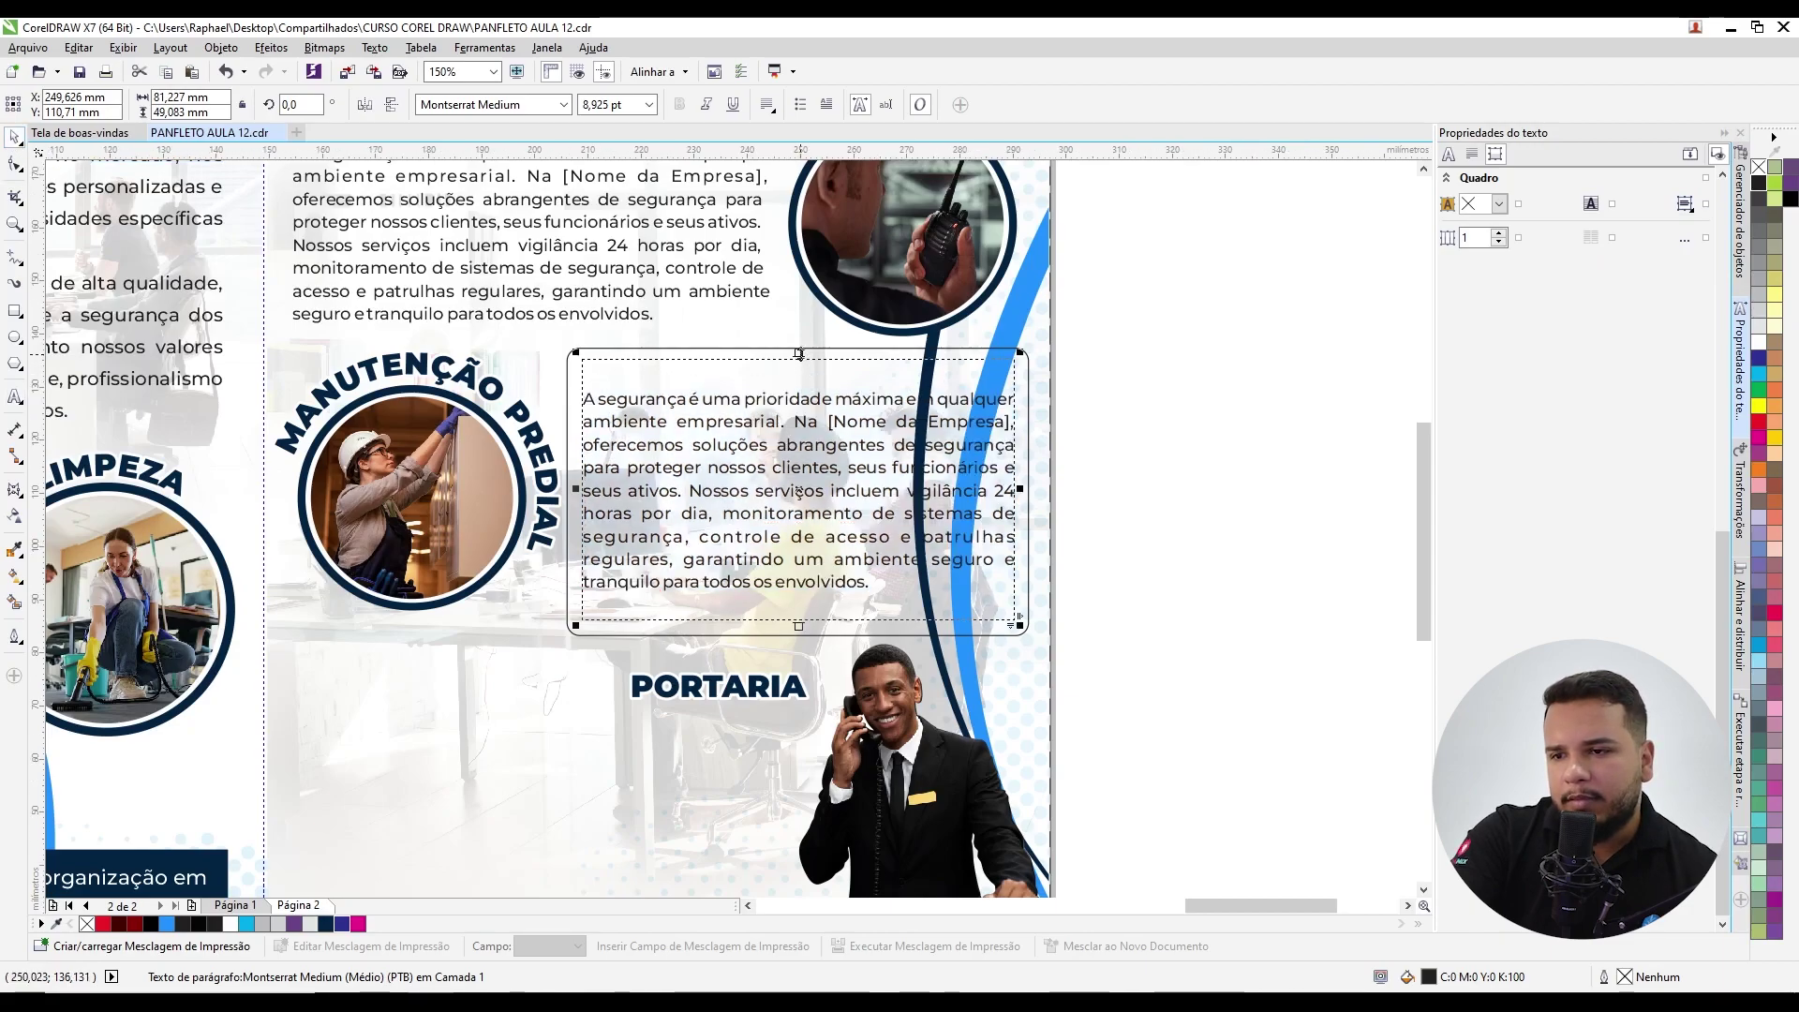
pyautogui.moveTo(799, 354); pyautogui.dragTo(798, 210)
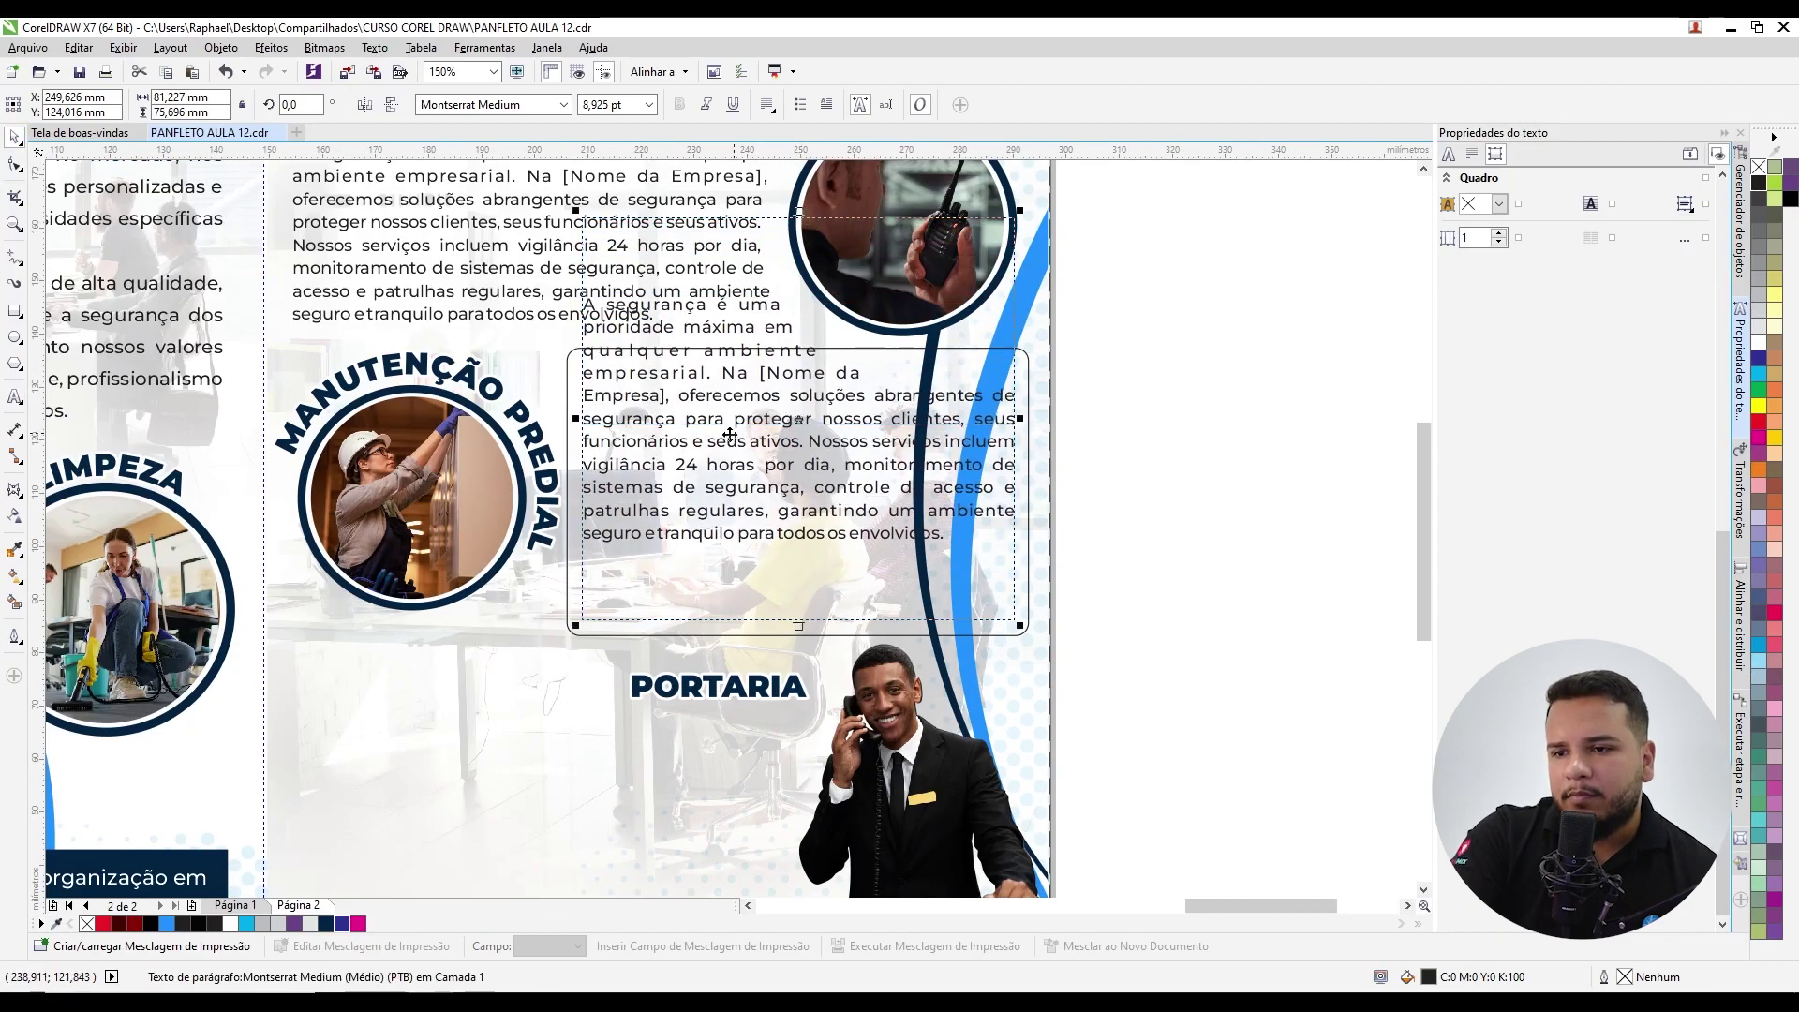
pyautogui.scroll(-3, 796, 389)
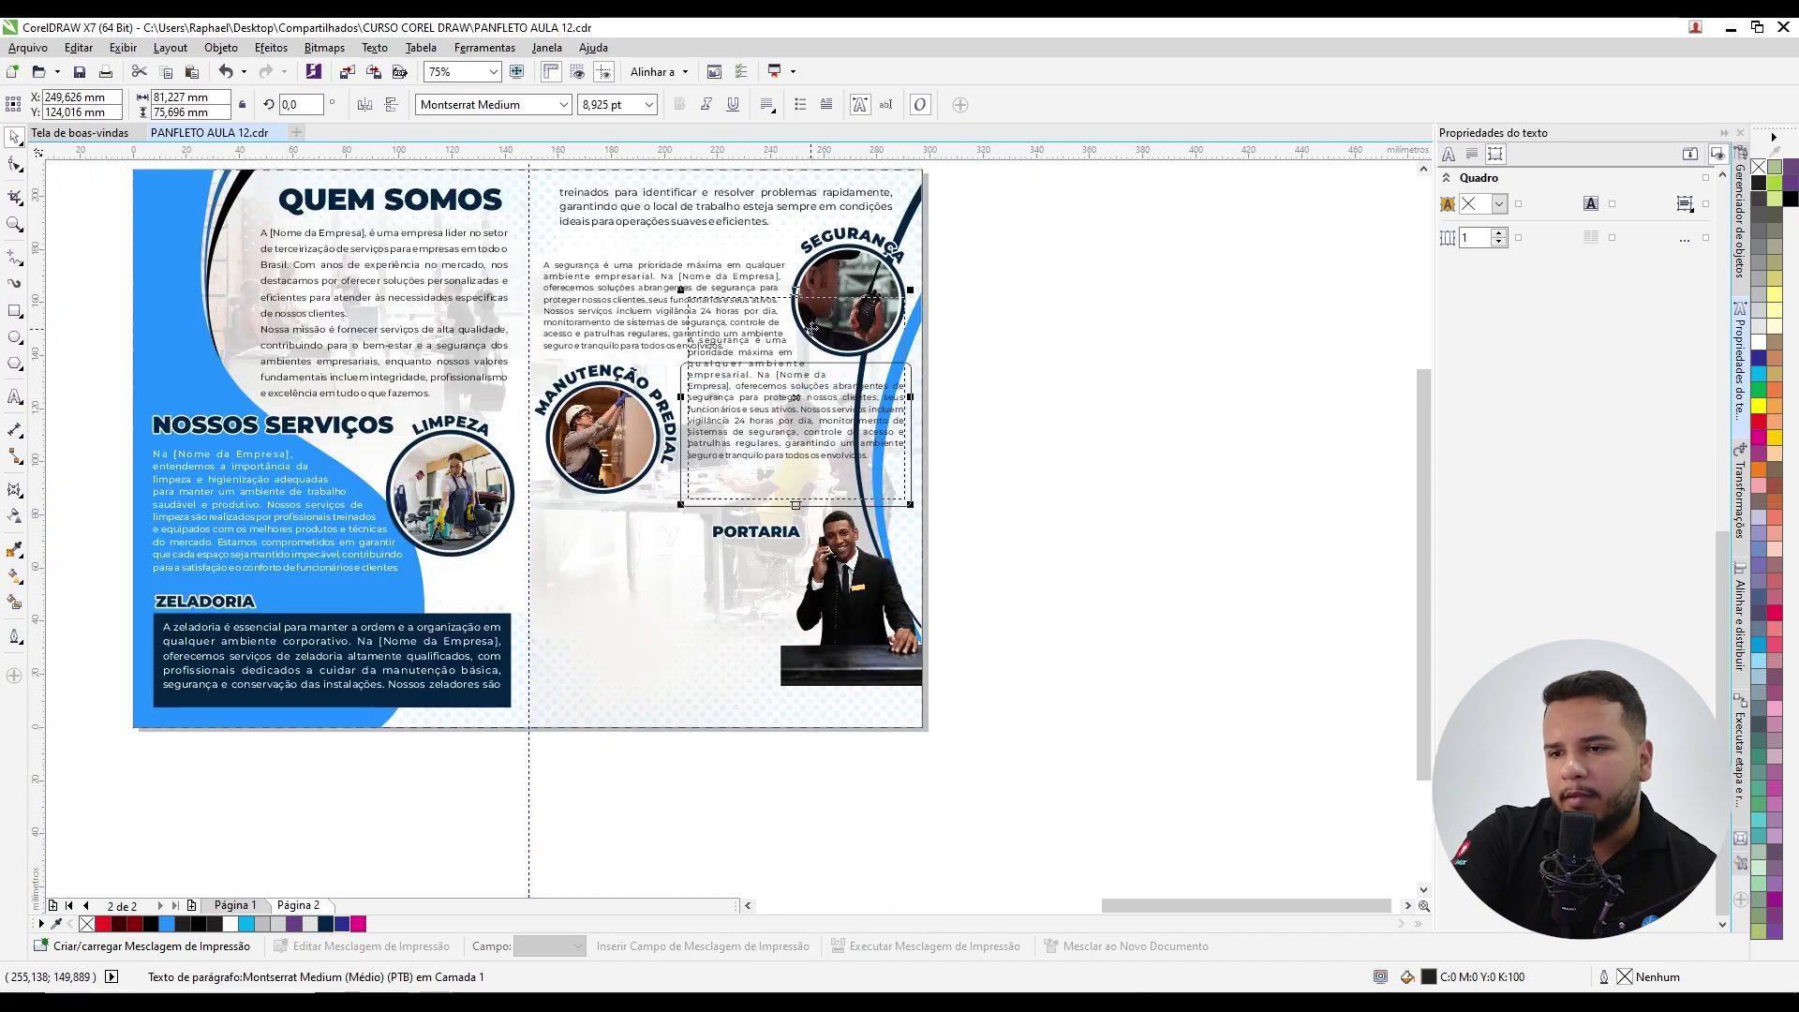
pyautogui.moveTo(794, 392); pyautogui.dragTo(1076, 420)
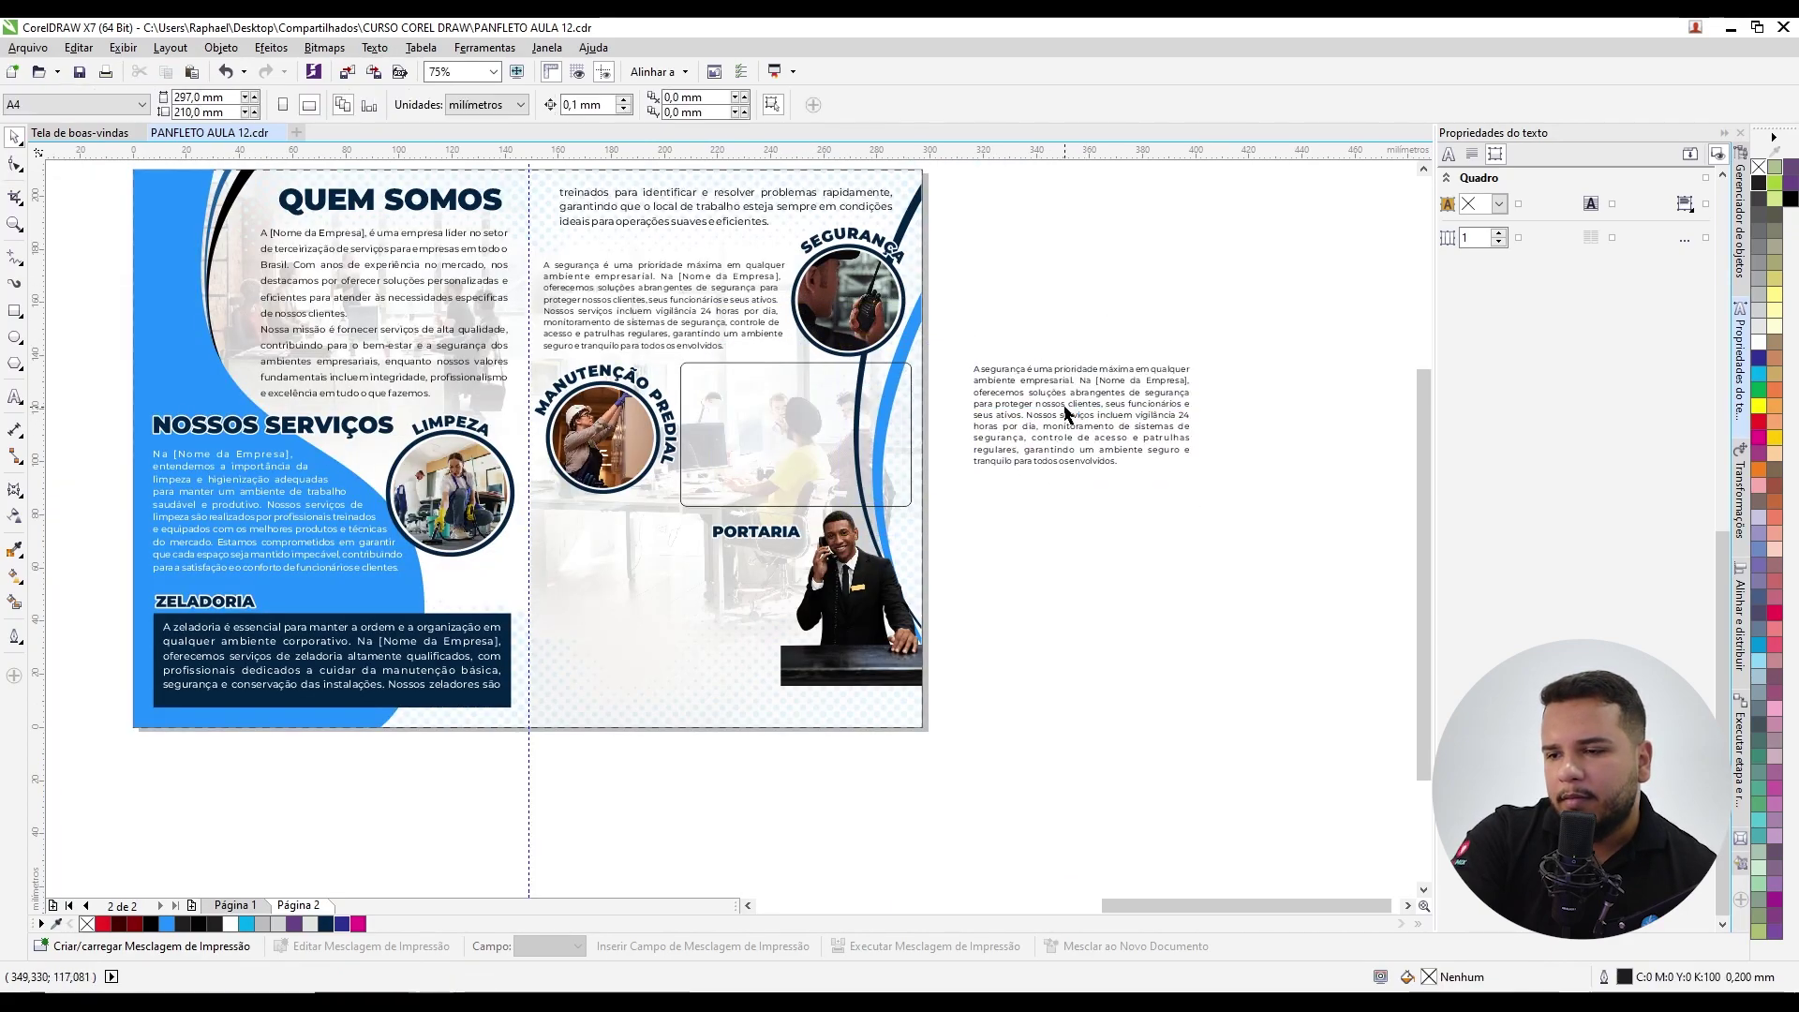
pyautogui.moveTo(1082, 308)
pyautogui.mouseDown()
pyautogui.moveTo(1078, 353)
pyautogui.moveTo(1084, 184)
pyautogui.moveTo(1081, 357)
pyautogui.mouseUp()
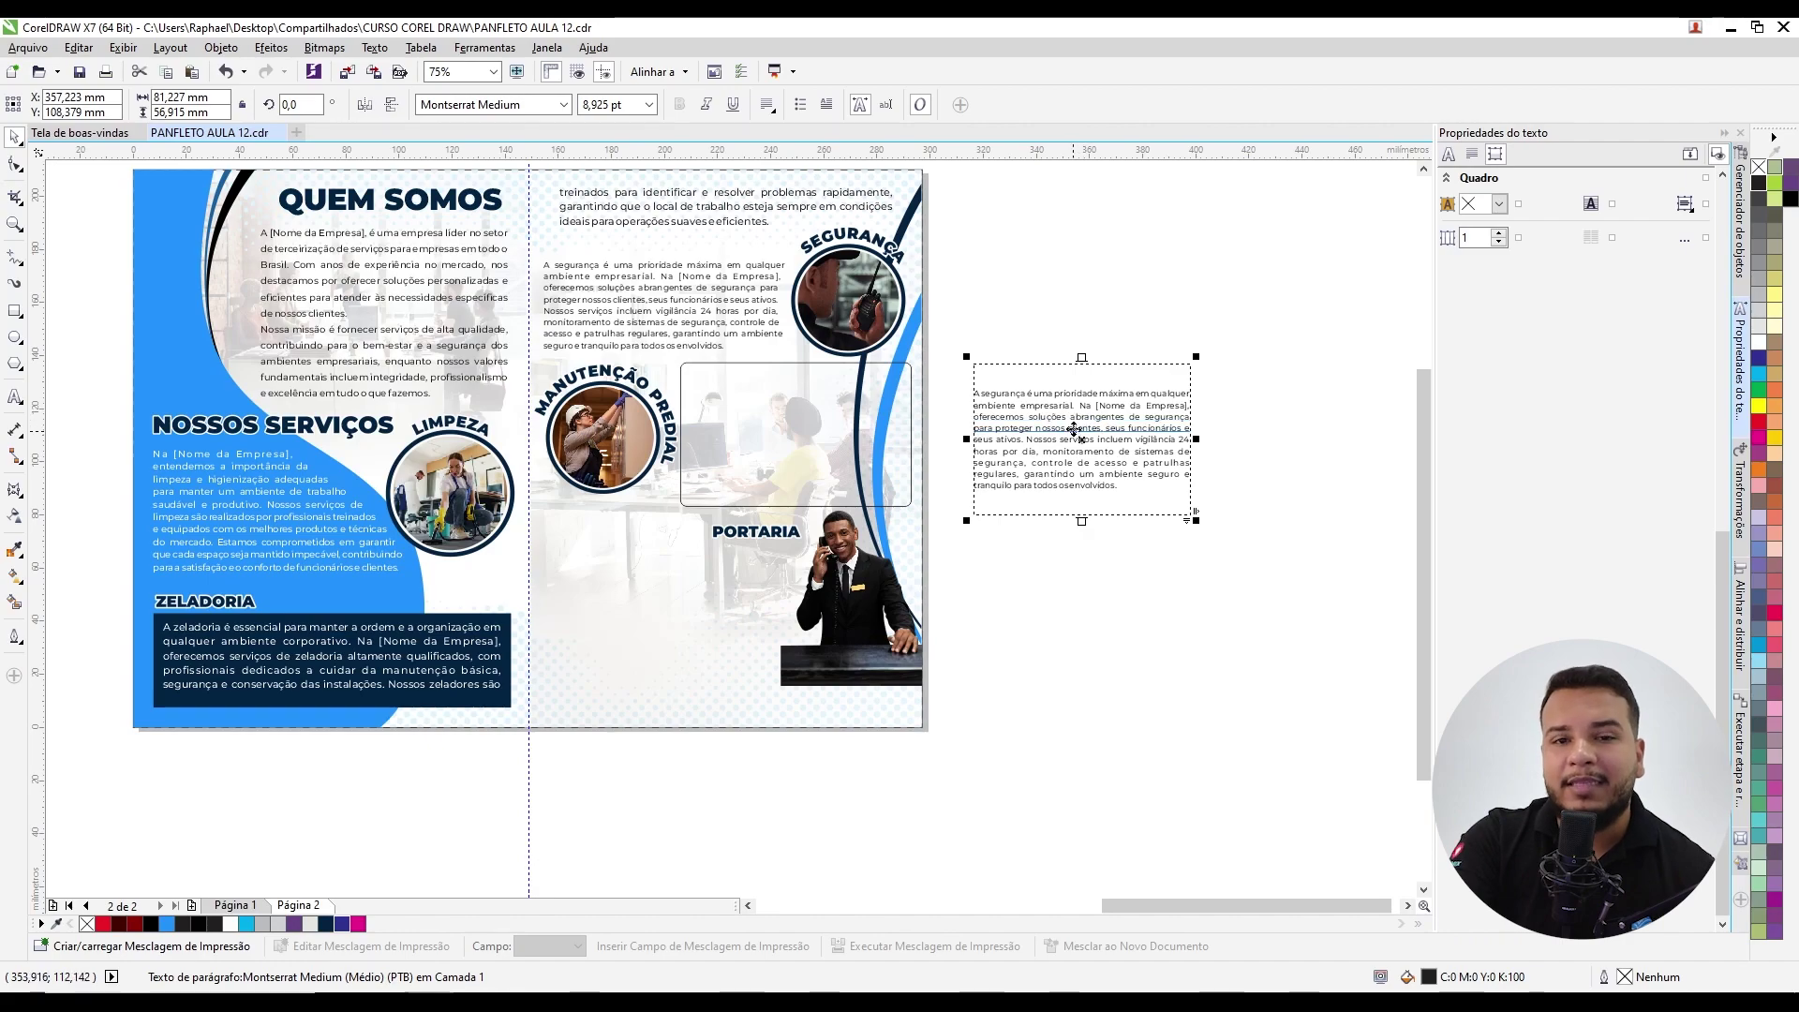
pyautogui.hotkey('ctrl', 'z')
pyautogui.hotkey('ctrl', 'z')
pyautogui.hotkey('ctrl', 'z')
pyautogui.hotkey('ctrl', 'z')
pyautogui.hotkey('ctrl', 'z')
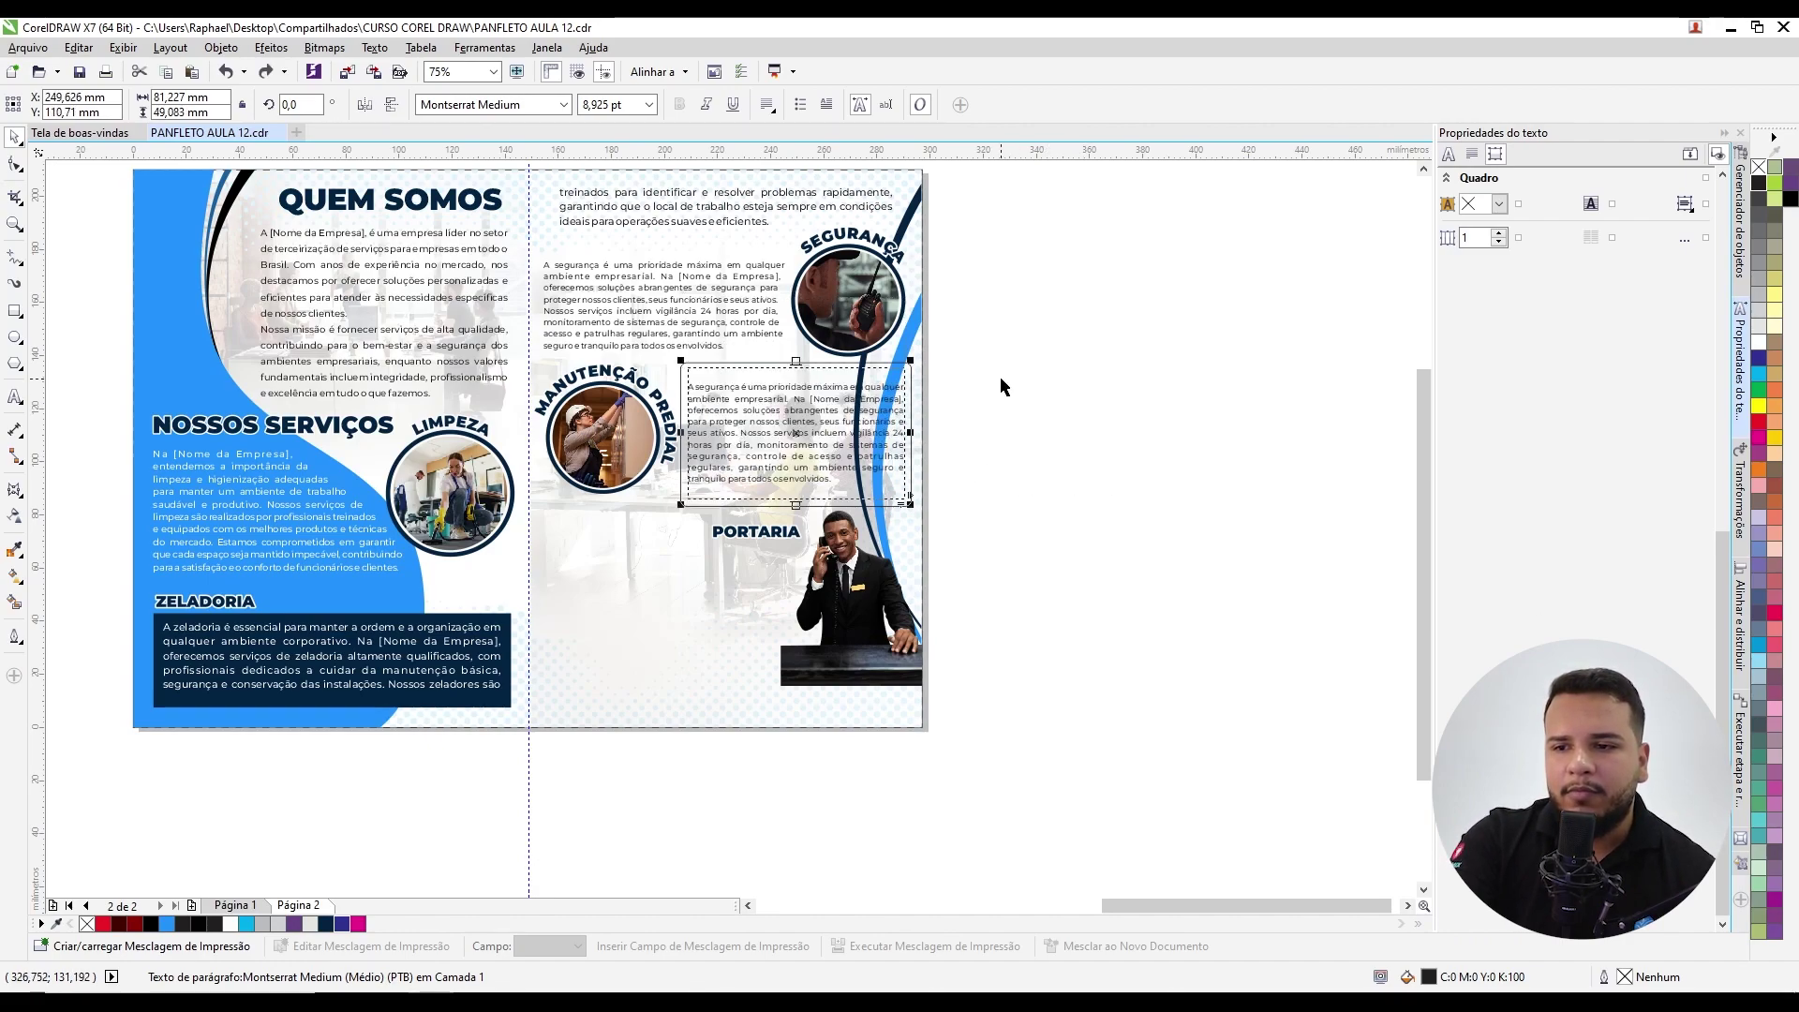
# Step: Replace the copied security text in the frame with the MANUTENÇÃO PREDIAL paragraph from the TEXTO AULA 12 file in Notepad
pyautogui.scroll(2, 703, 468)
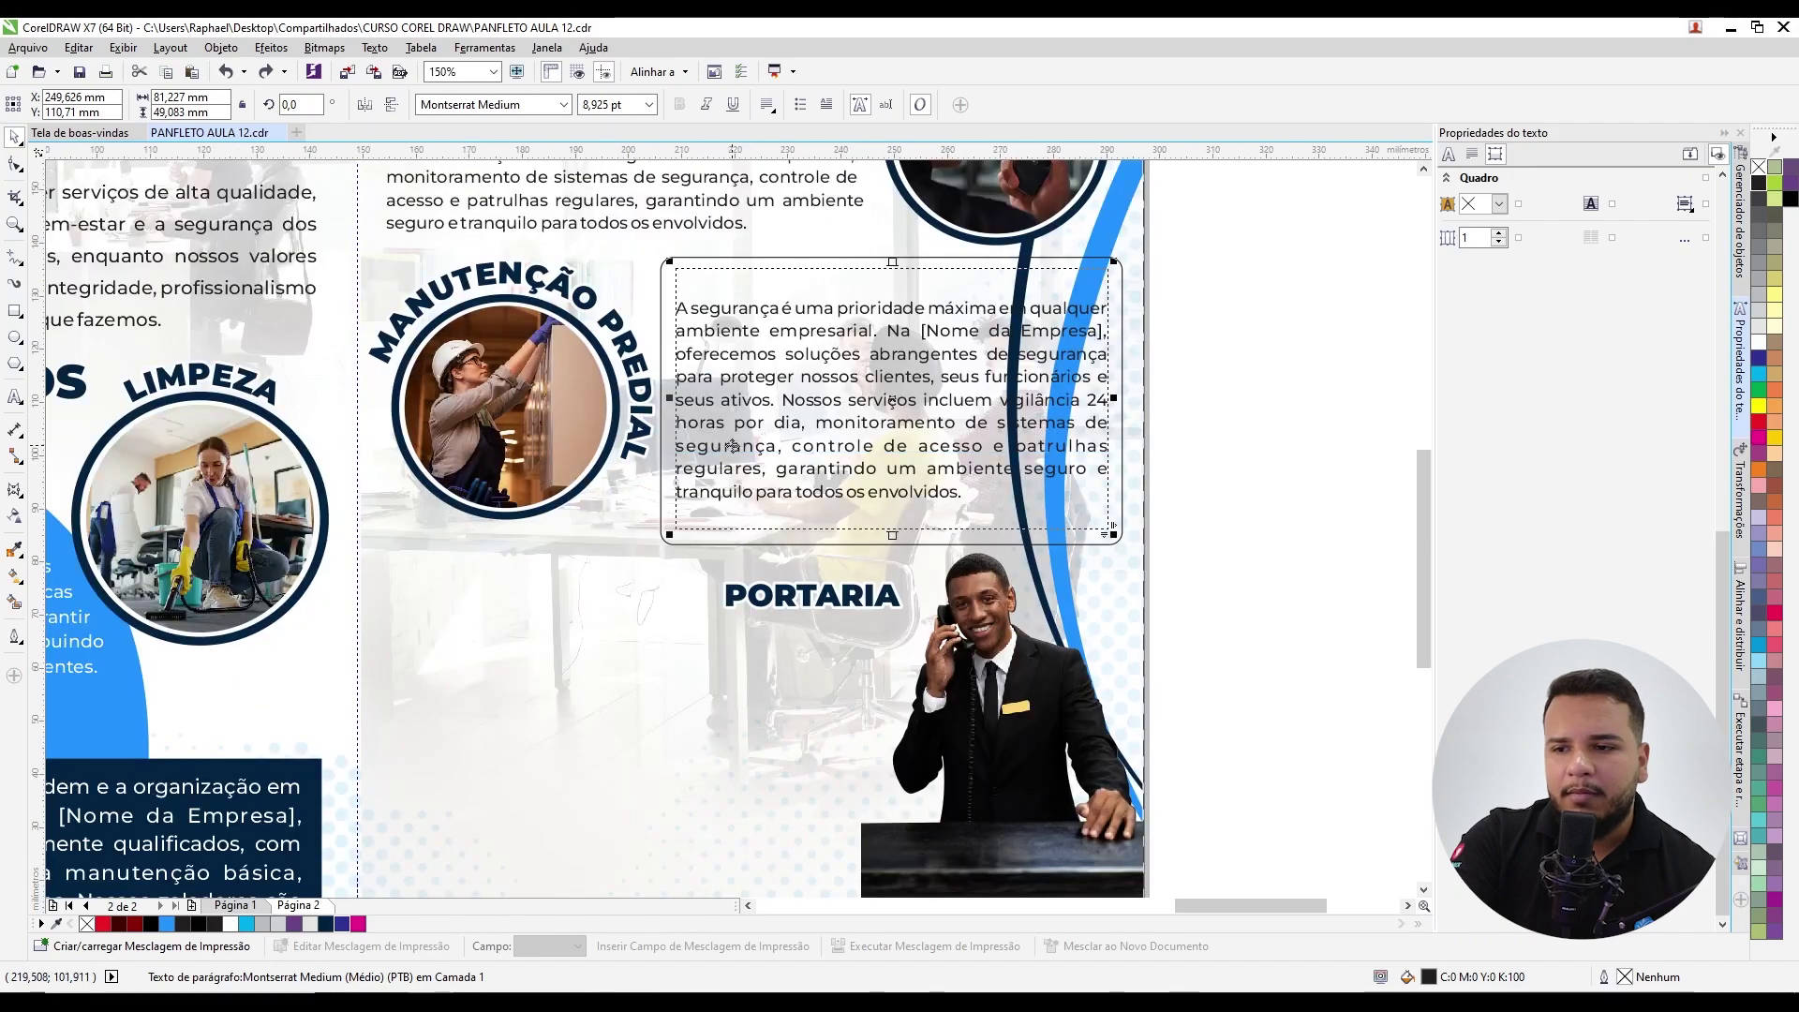
pyautogui.doubleClick(766, 310)
pyautogui.hotkey('ctrl', 'a')
pyautogui.press('Delete')
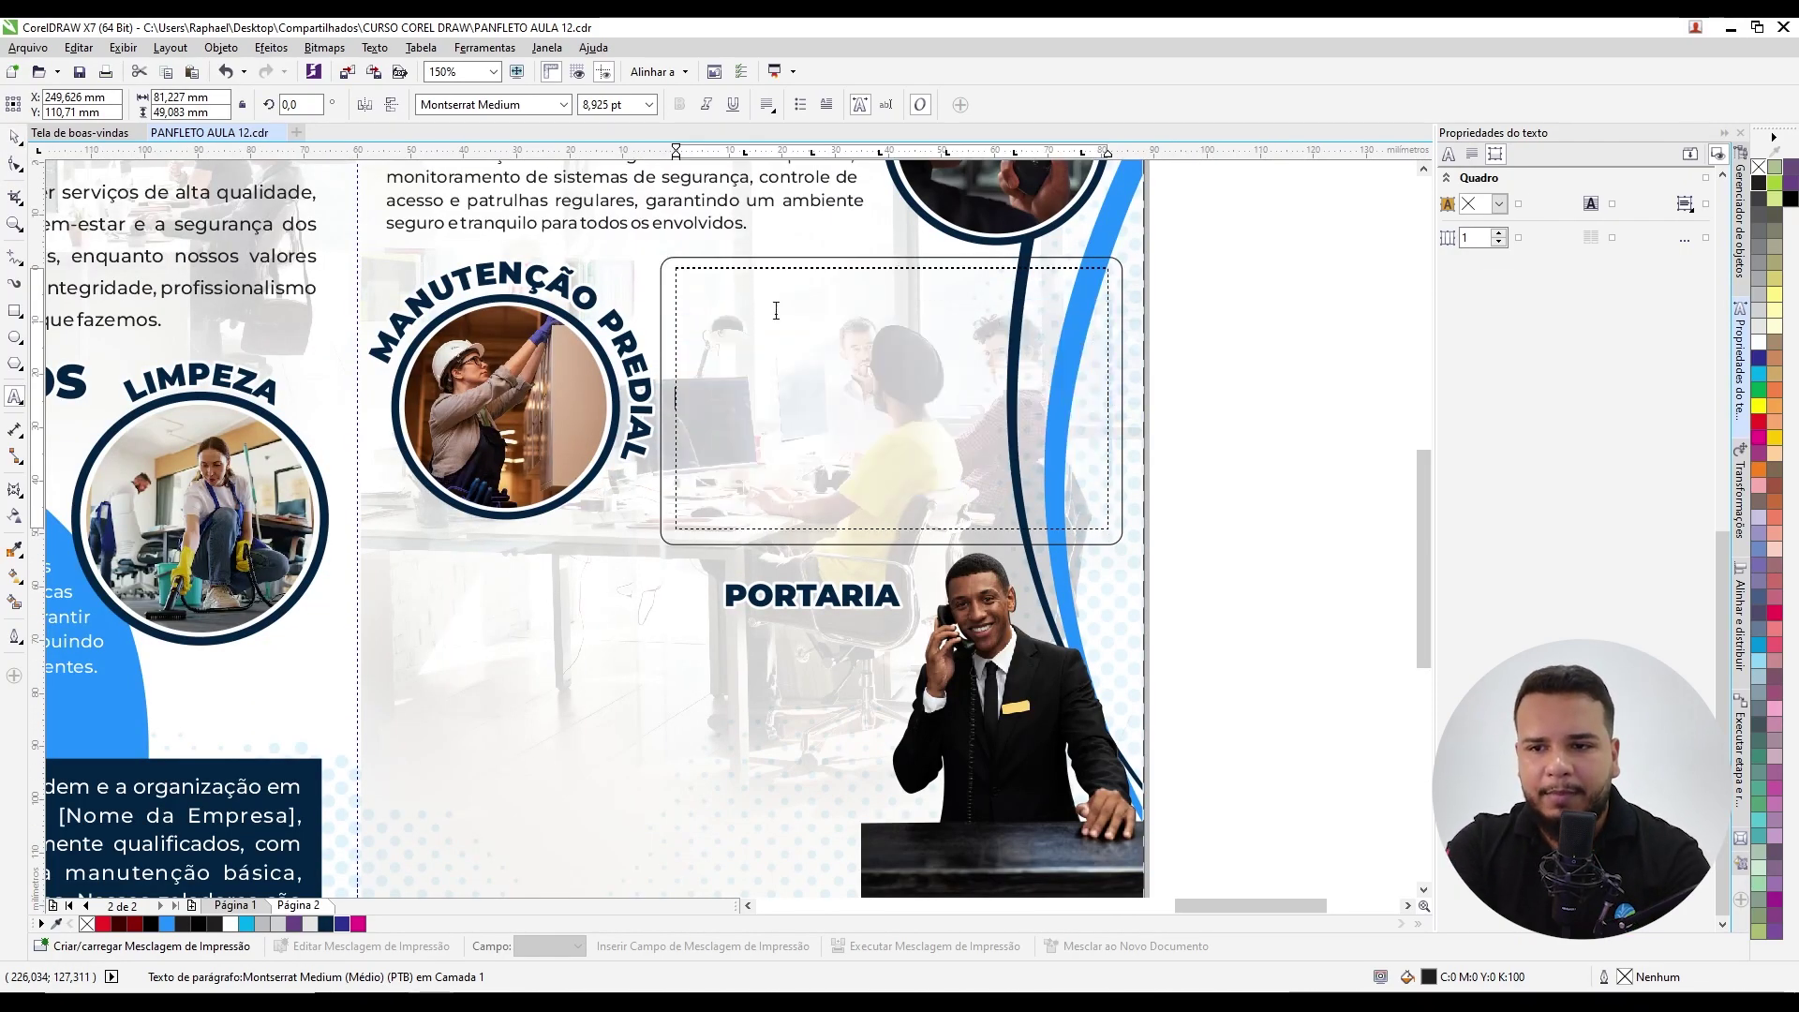
pyautogui.hotkey('alt', 'Tab')
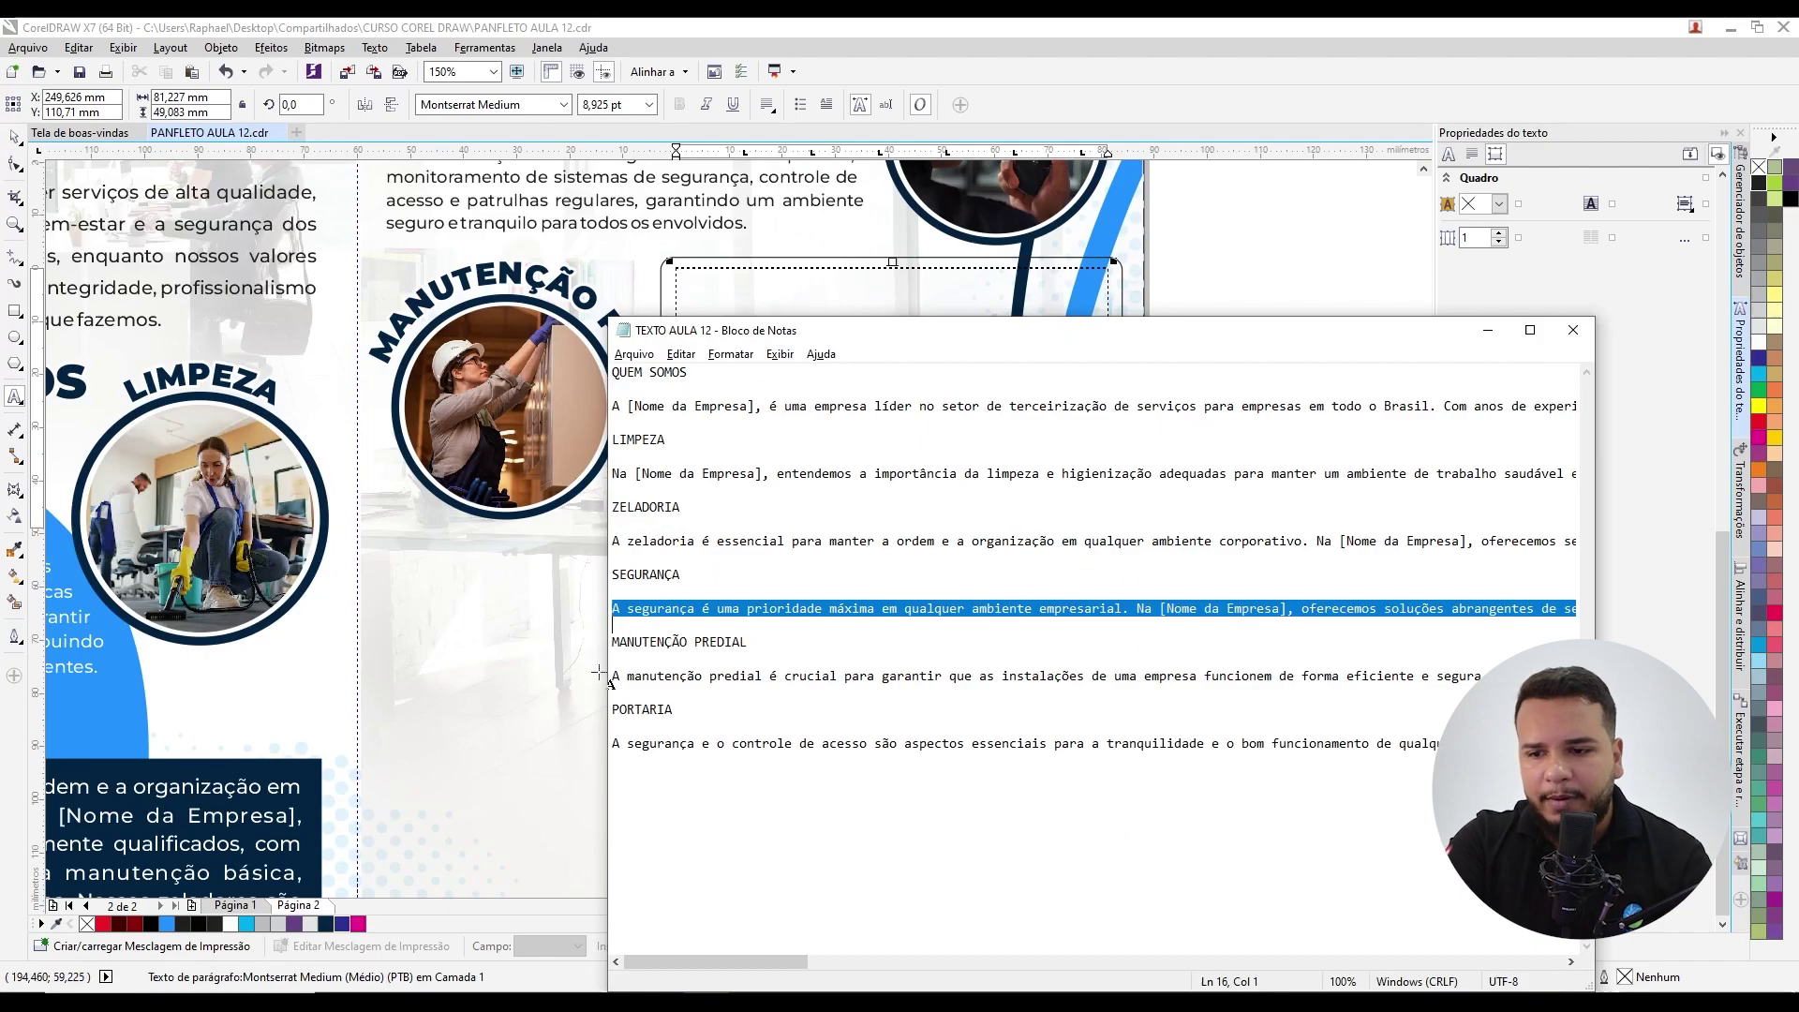
pyautogui.moveTo(612, 674); pyautogui.dragTo(623, 690)
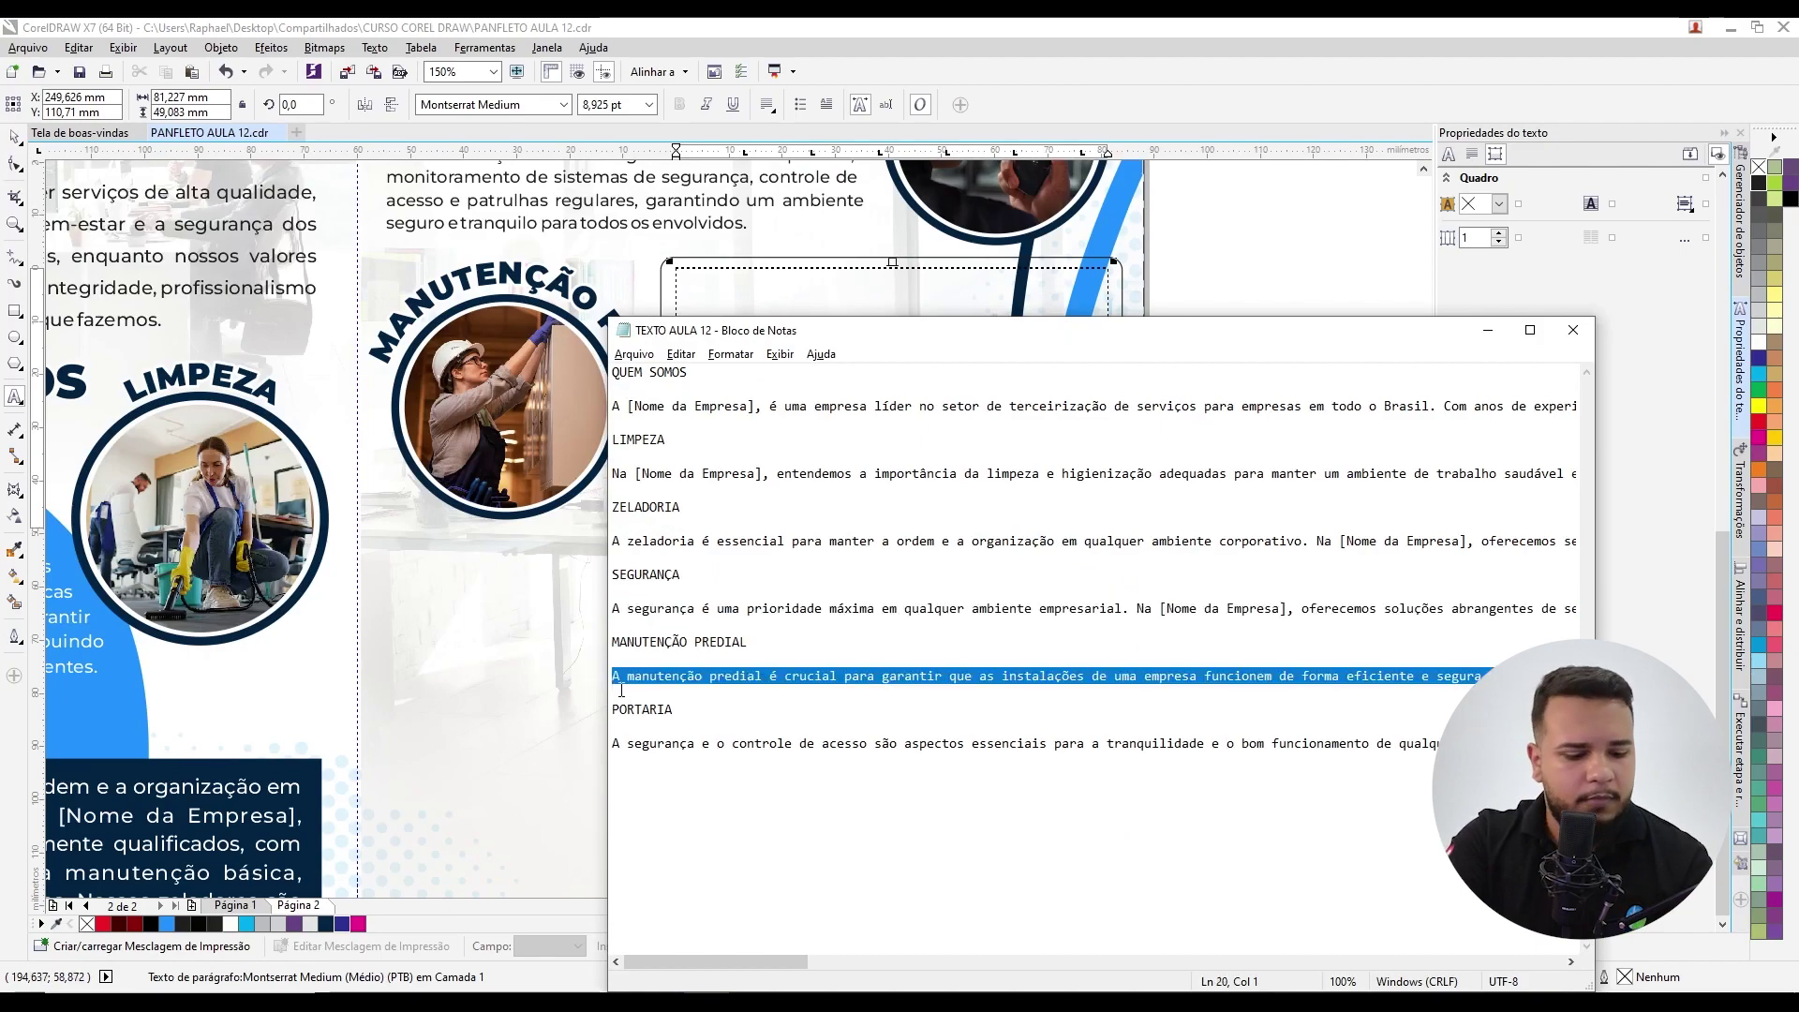
pyautogui.hotkey('alt', 'Tab')
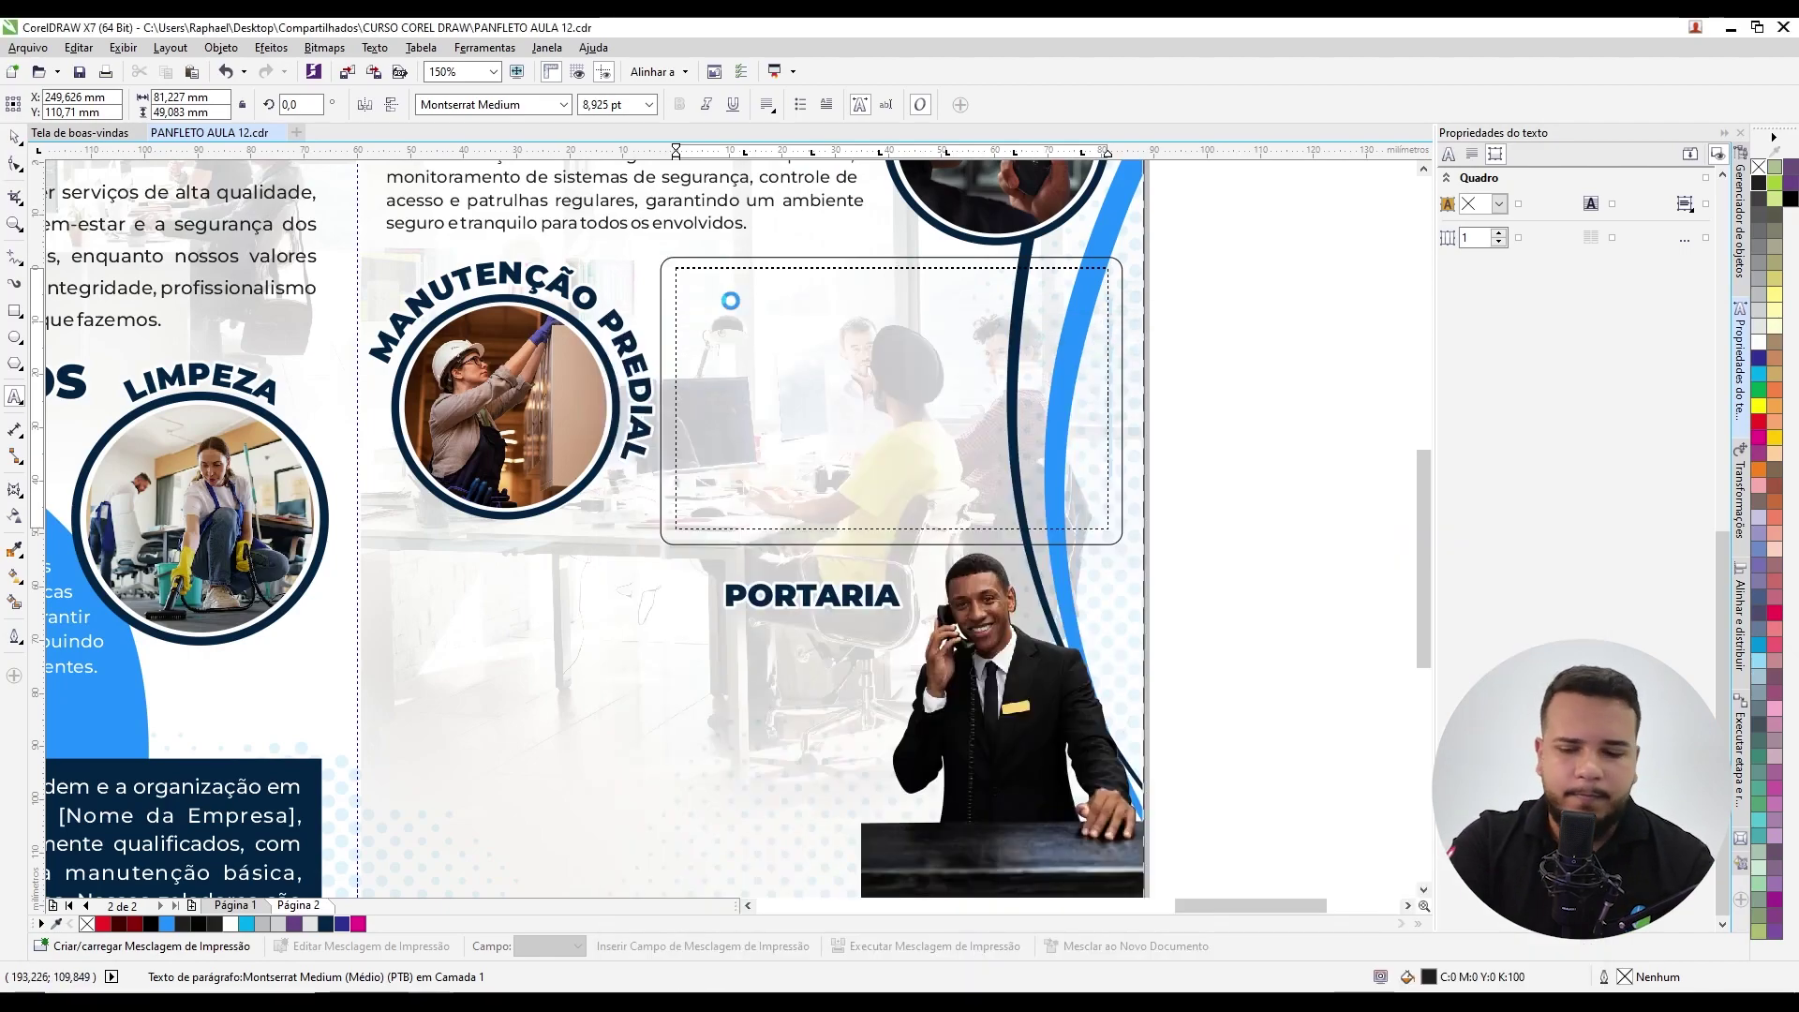
pyautogui.hotkey('ctrl', 'v')
pyautogui.click(944, 513)
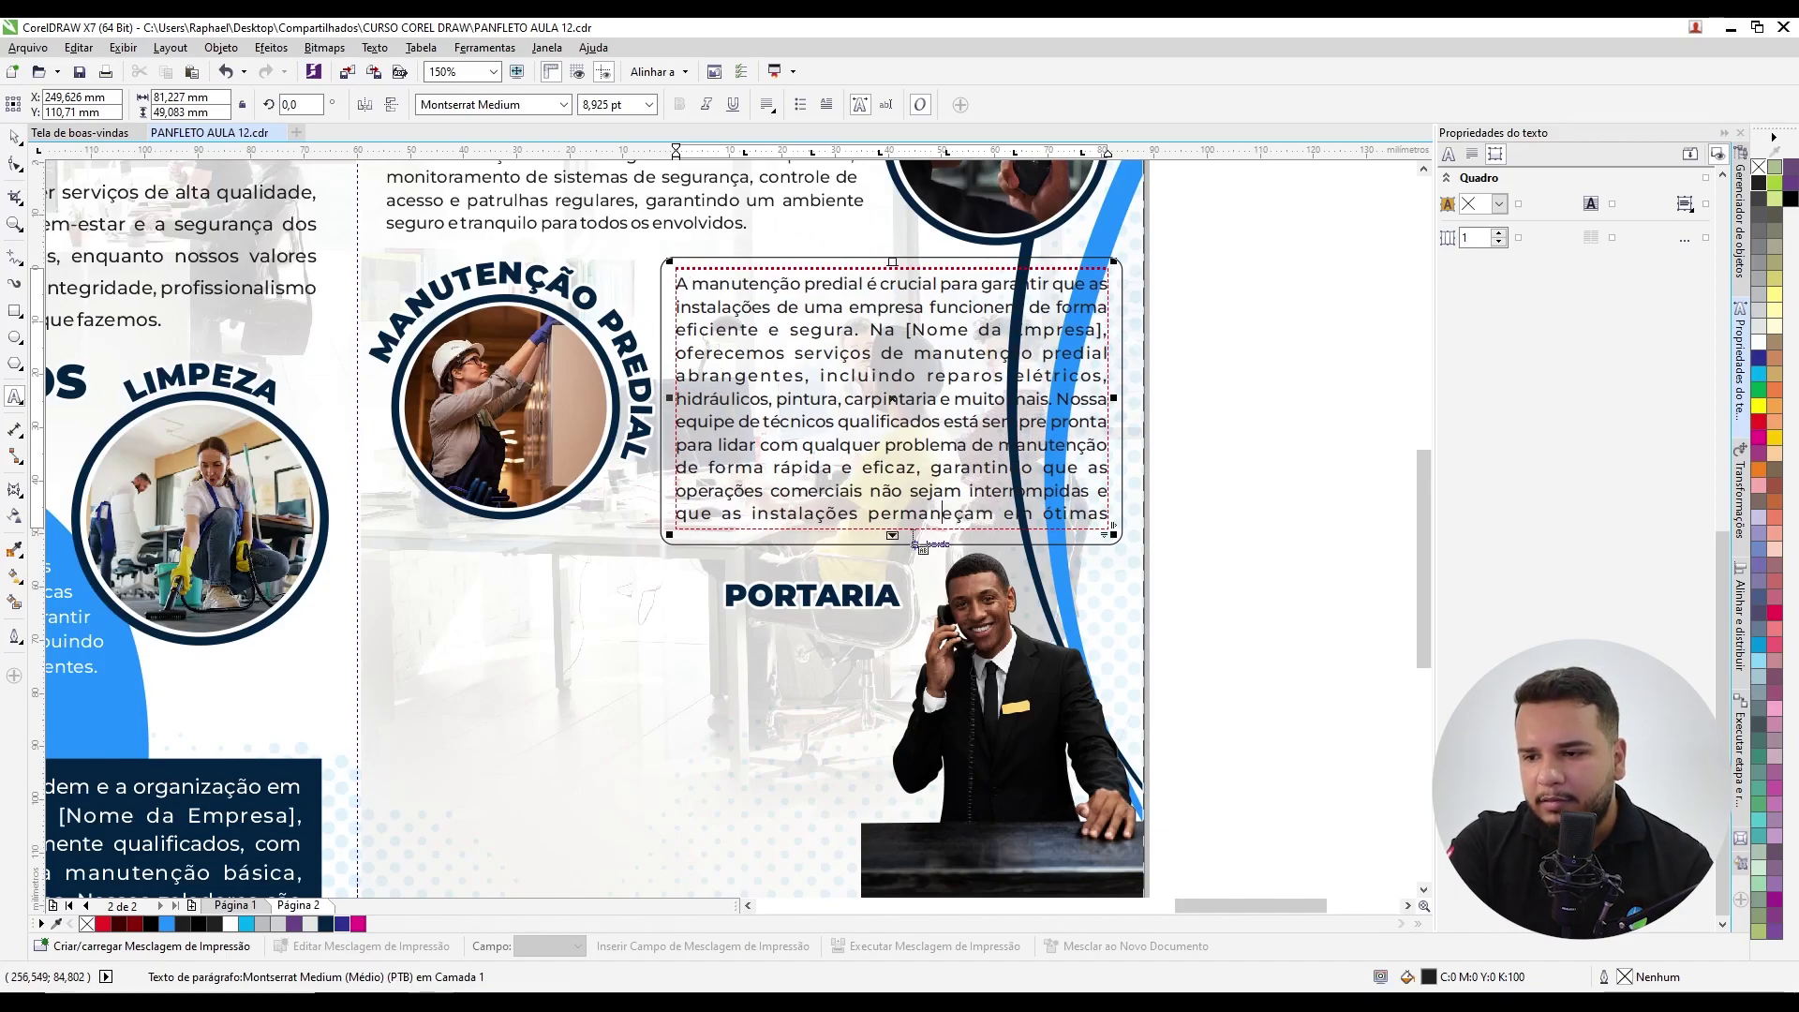
# Step: Lengthen the maintenance text frame to about 52 mm high so the whole paragraph fits
pyautogui.moveTo(917, 540); pyautogui.dragTo(897, 551)
pyautogui.click(767, 532)
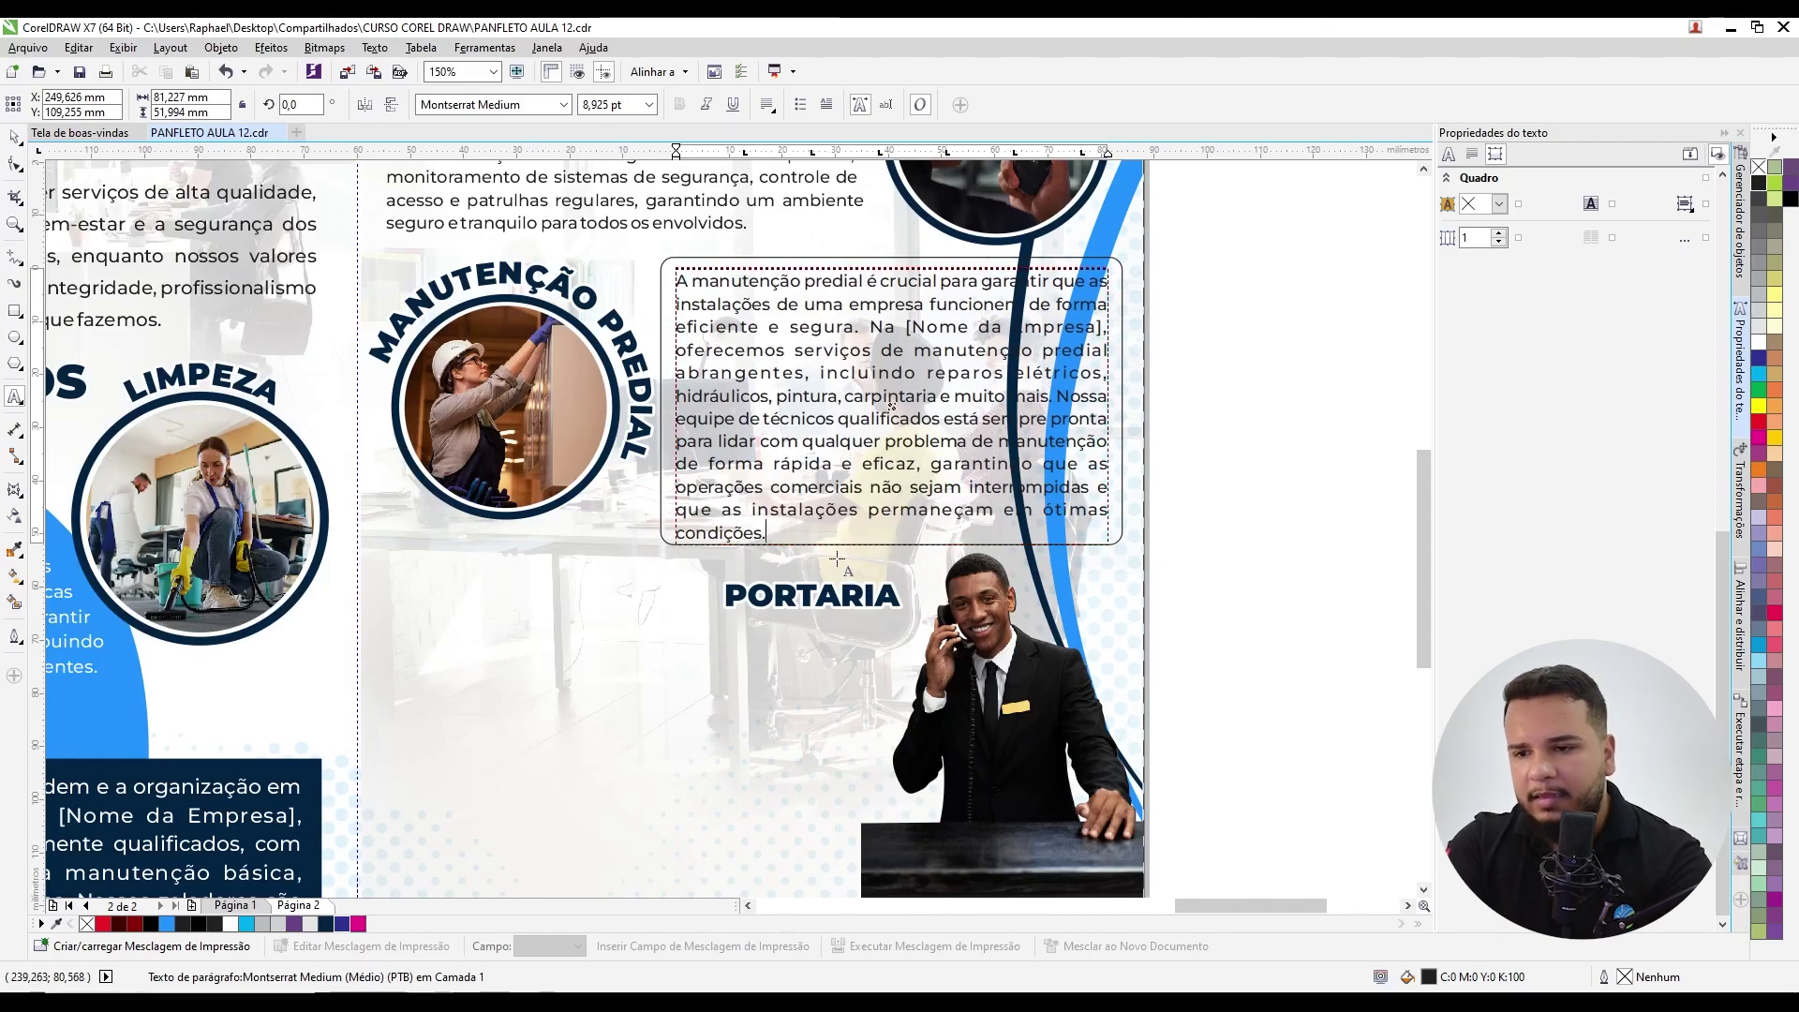
pyautogui.click(14, 137)
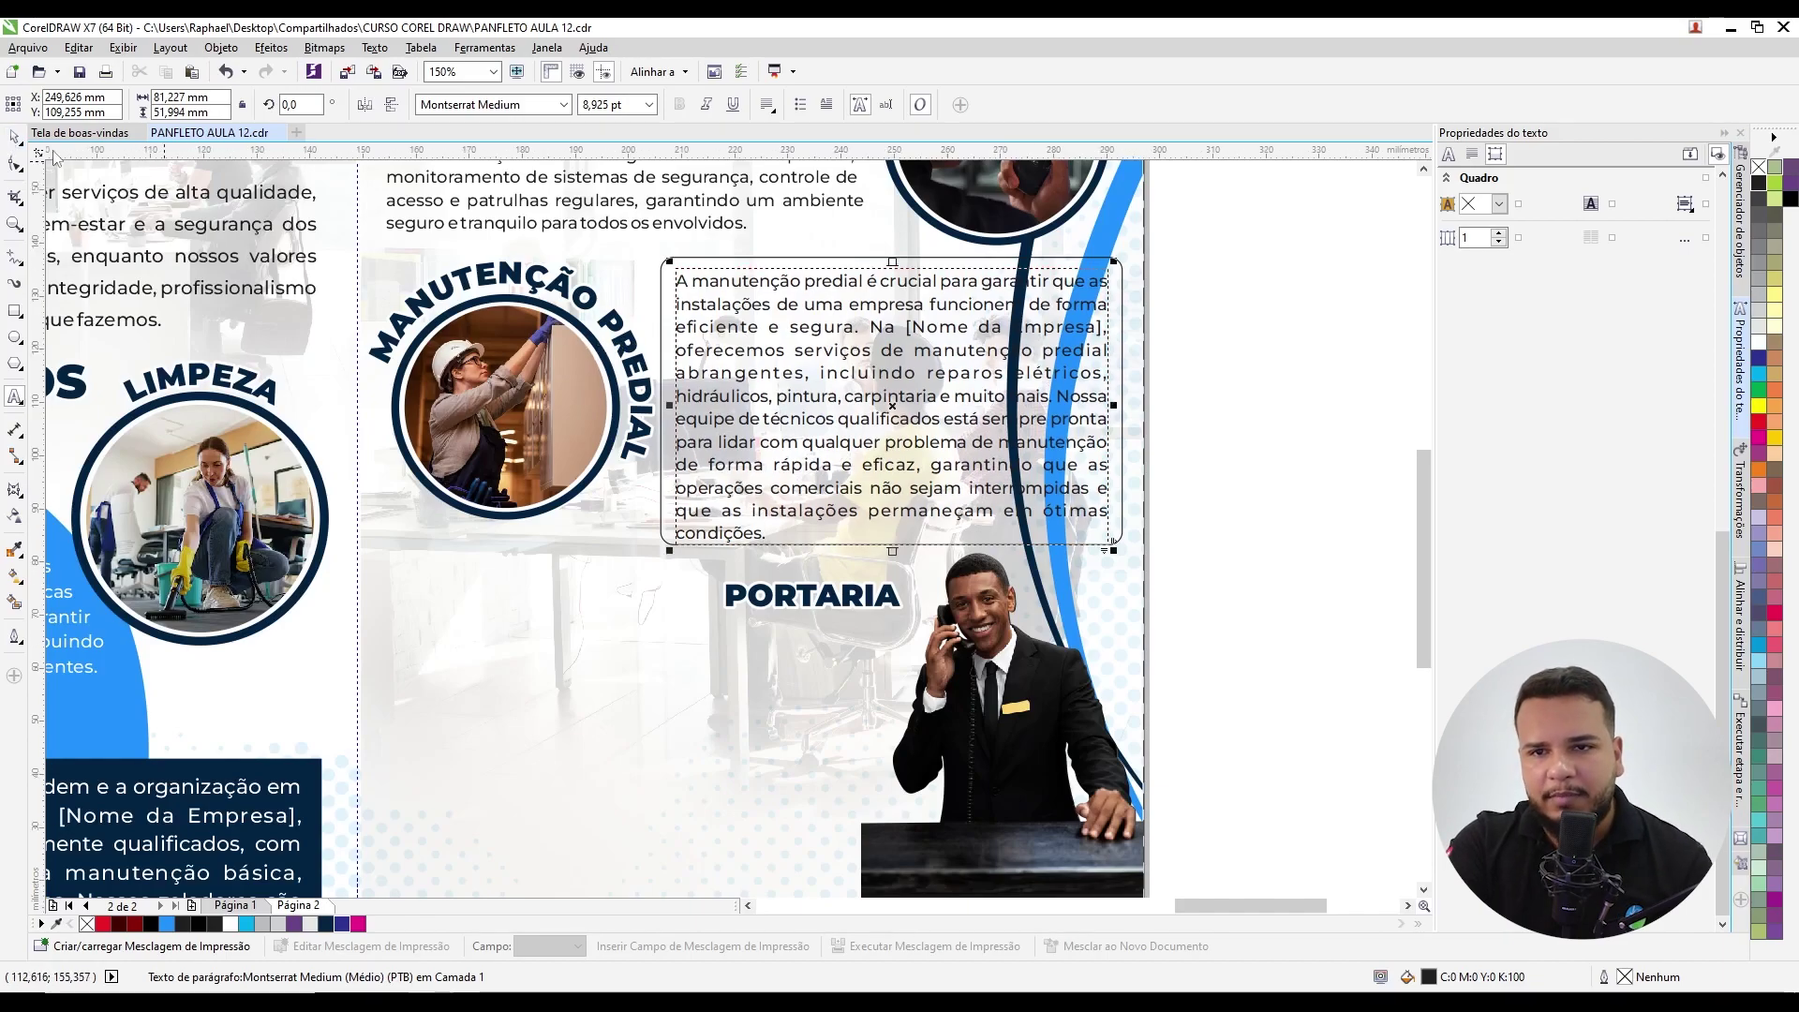
# Step: Stretch the rounded rectangle around the maintenance text upward to about 55 mm high
pyautogui.scroll(2, 790, 247)
pyautogui.click(885, 258)
pyautogui.moveTo(994, 268); pyautogui.dragTo(843, 271)
pyautogui.scroll(-1, 843, 271)
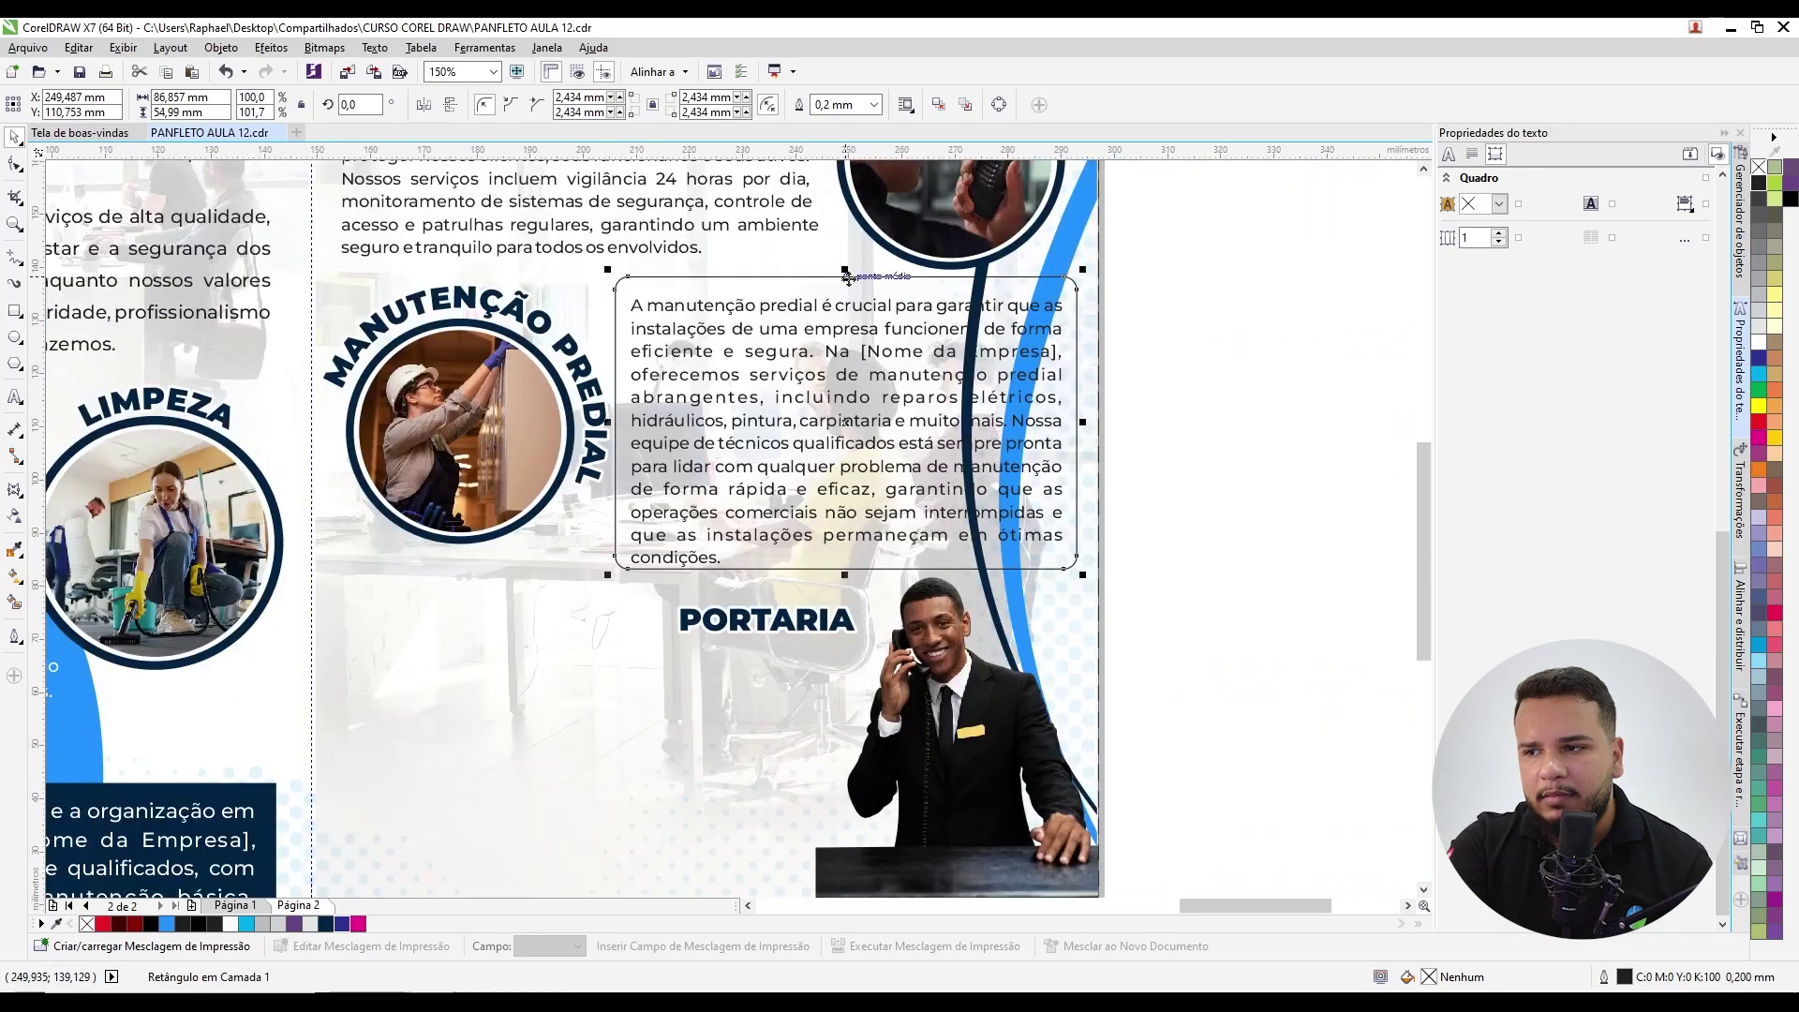
pyautogui.moveTo(609, 385); pyautogui.dragTo(694, 418)
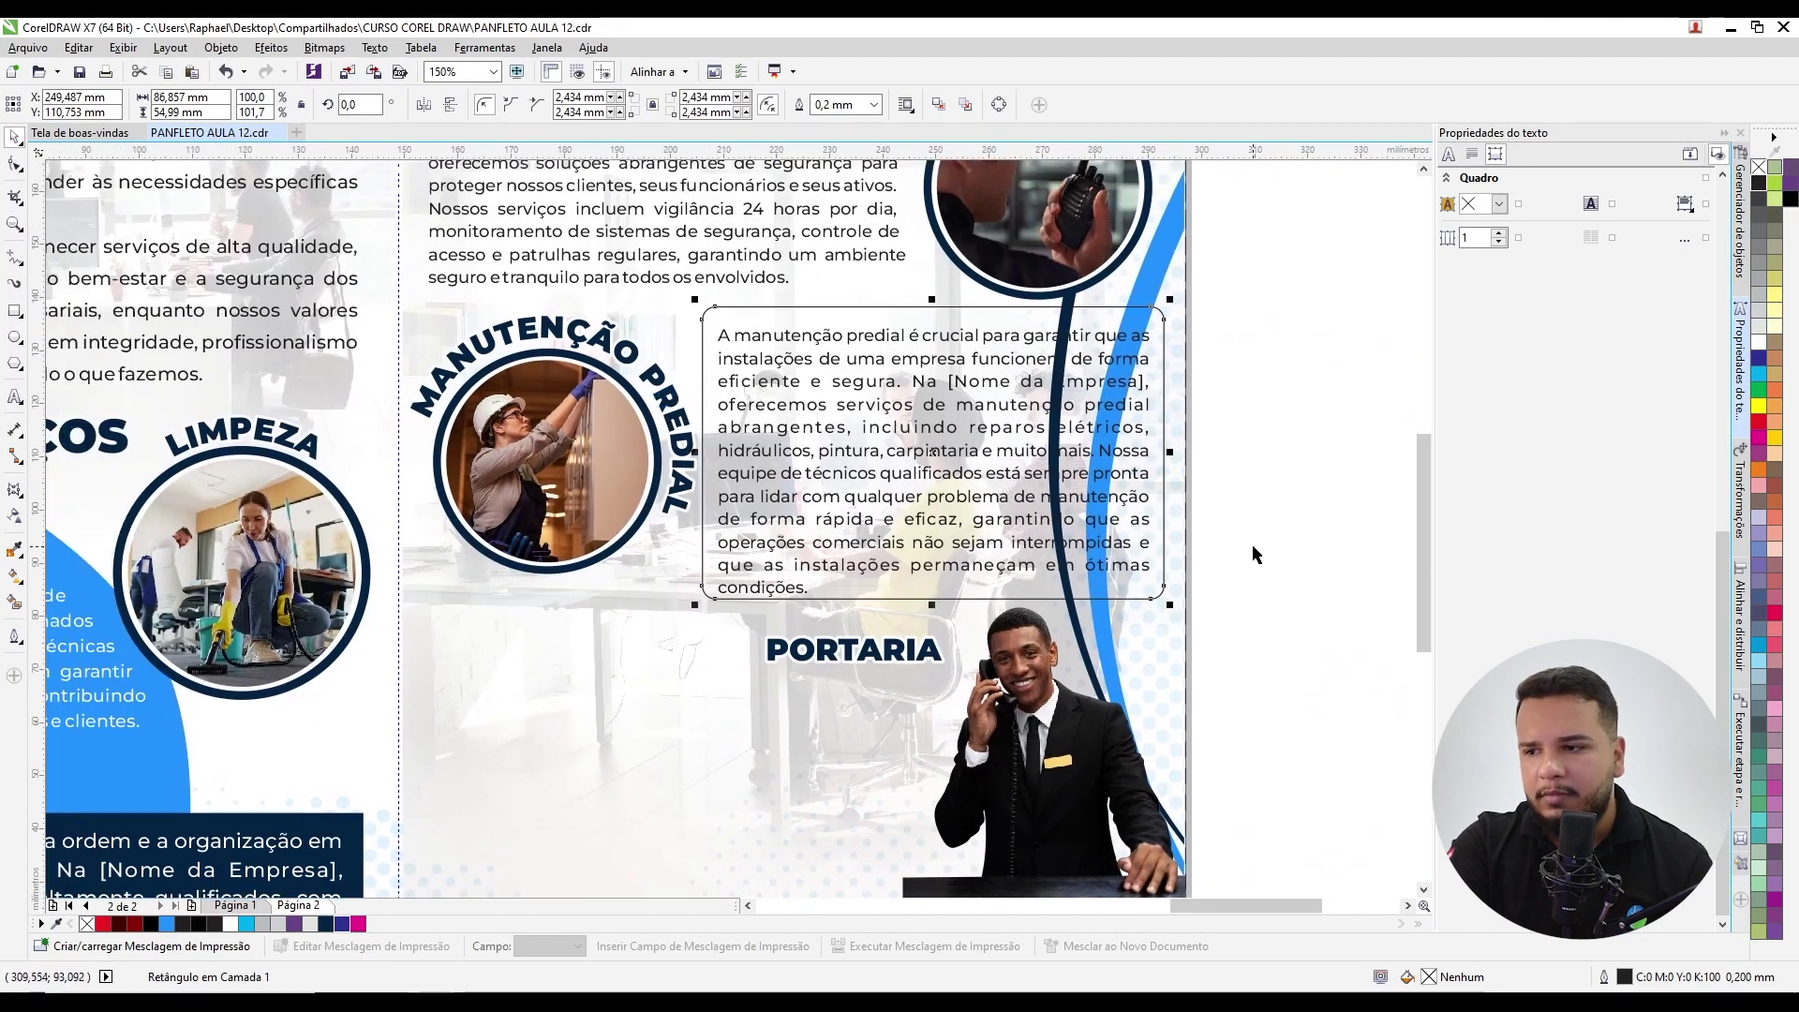
# Step: Move the maintenance photo with its curved heading slightly left, away from the rounded rectangle
pyautogui.moveTo(653, 606); pyautogui.dragTo(388, 292)
pyautogui.scroll(2, 428, 394)
pyautogui.moveTo(427, 394); pyautogui.dragTo(419, 395)
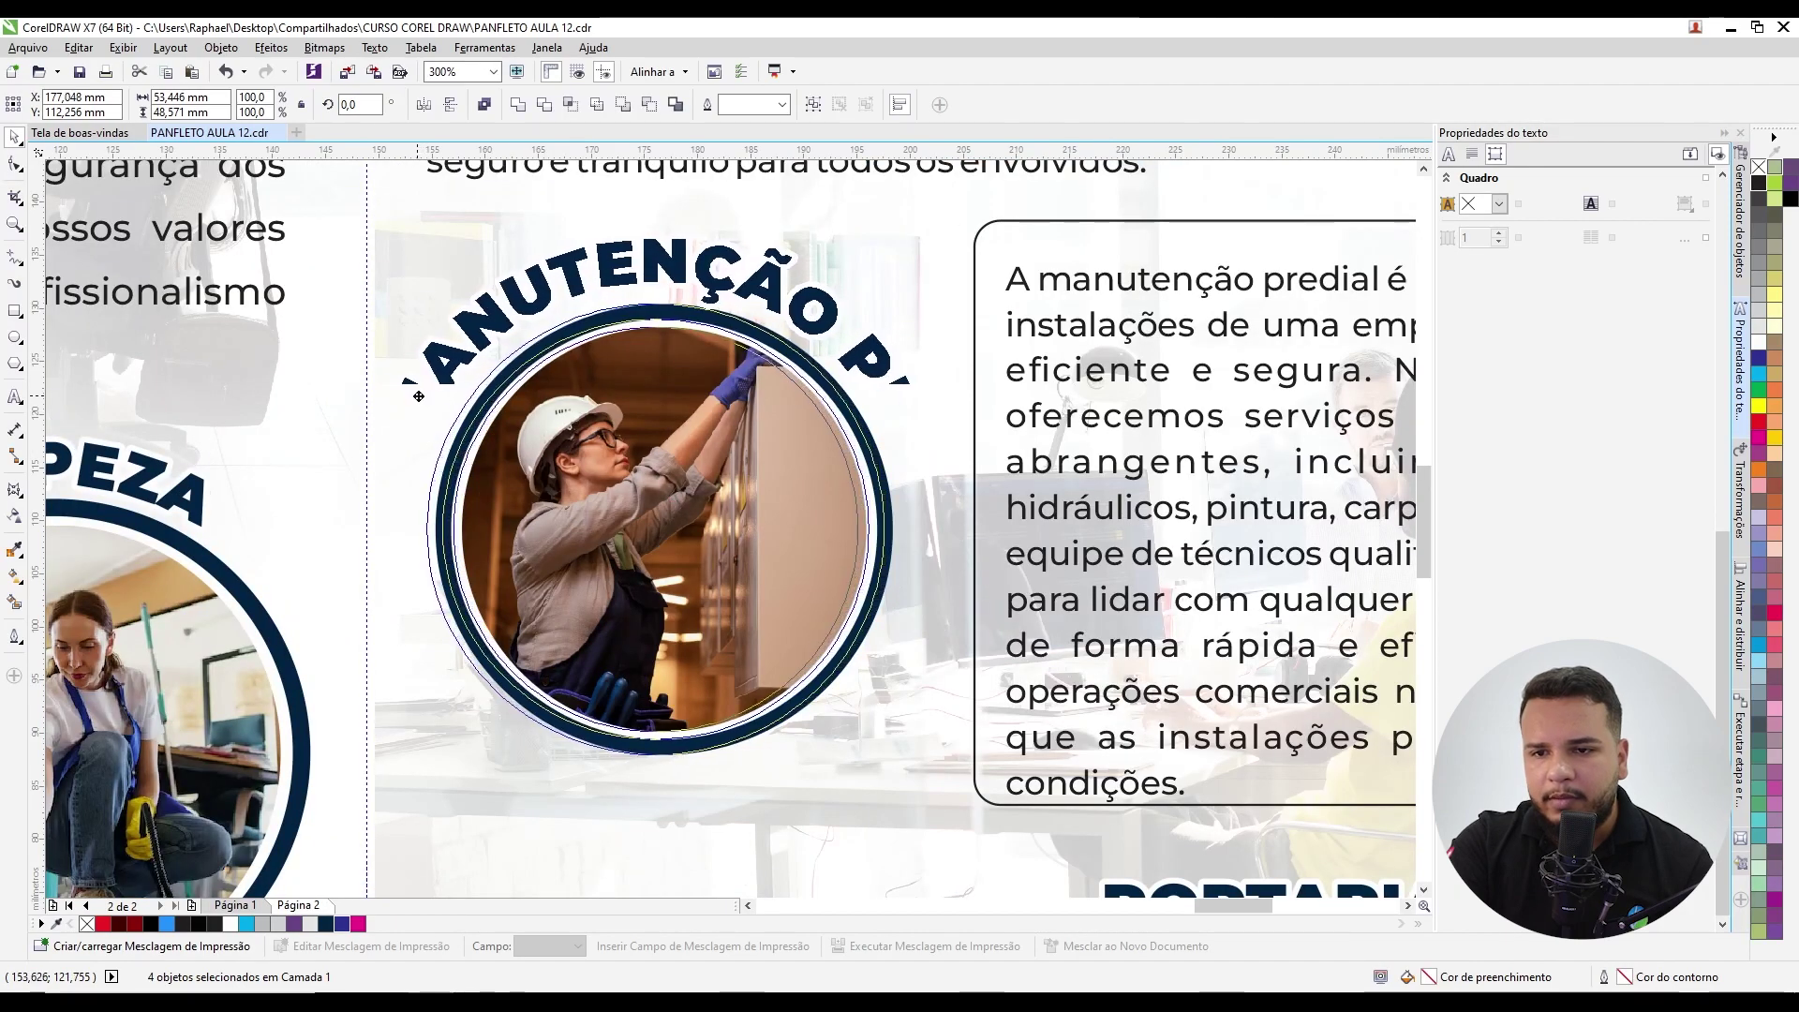
pyautogui.scroll(-2, 418, 394)
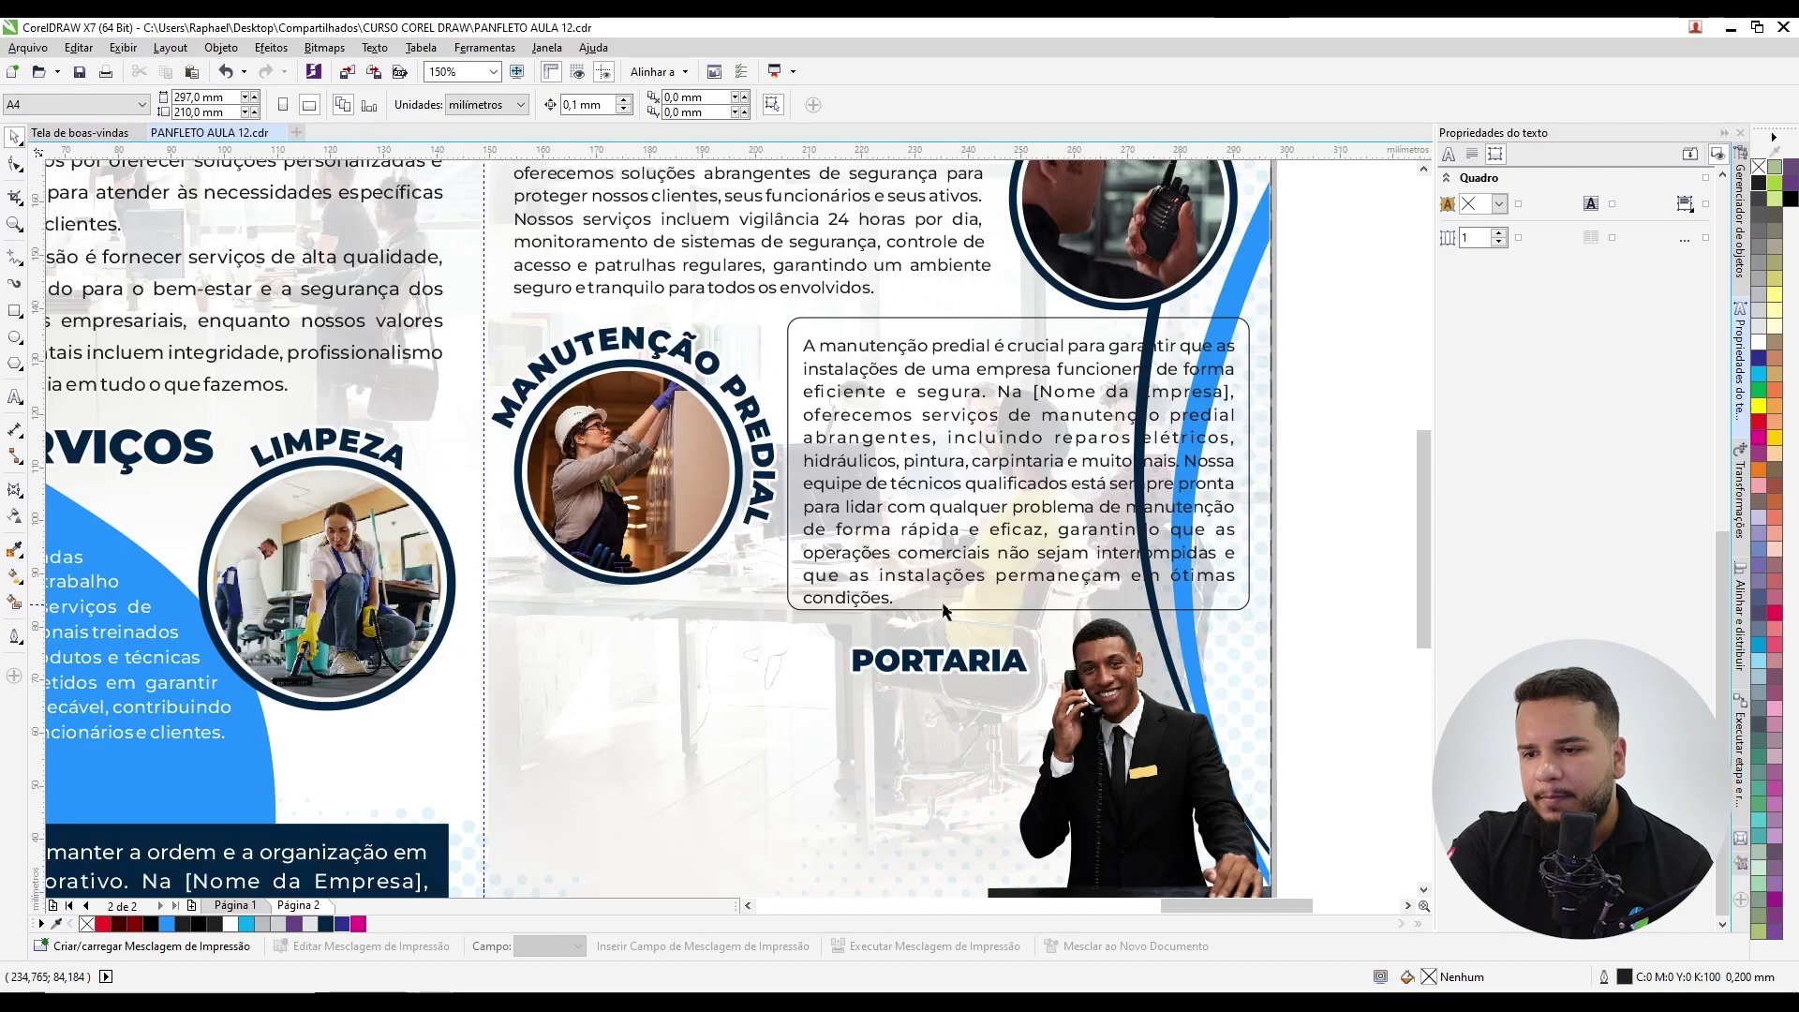
# Step: Extend the maintenance text frame to about 54 mm and its rounded rectangle to about 58 mm in height
pyautogui.click(1054, 605)
pyautogui.scroll(2, 995, 609)
pyautogui.moveTo(995, 610); pyautogui.dragTo(995, 670)
pyautogui.click(551, 604)
pyautogui.scroll(-4, 995, 670)
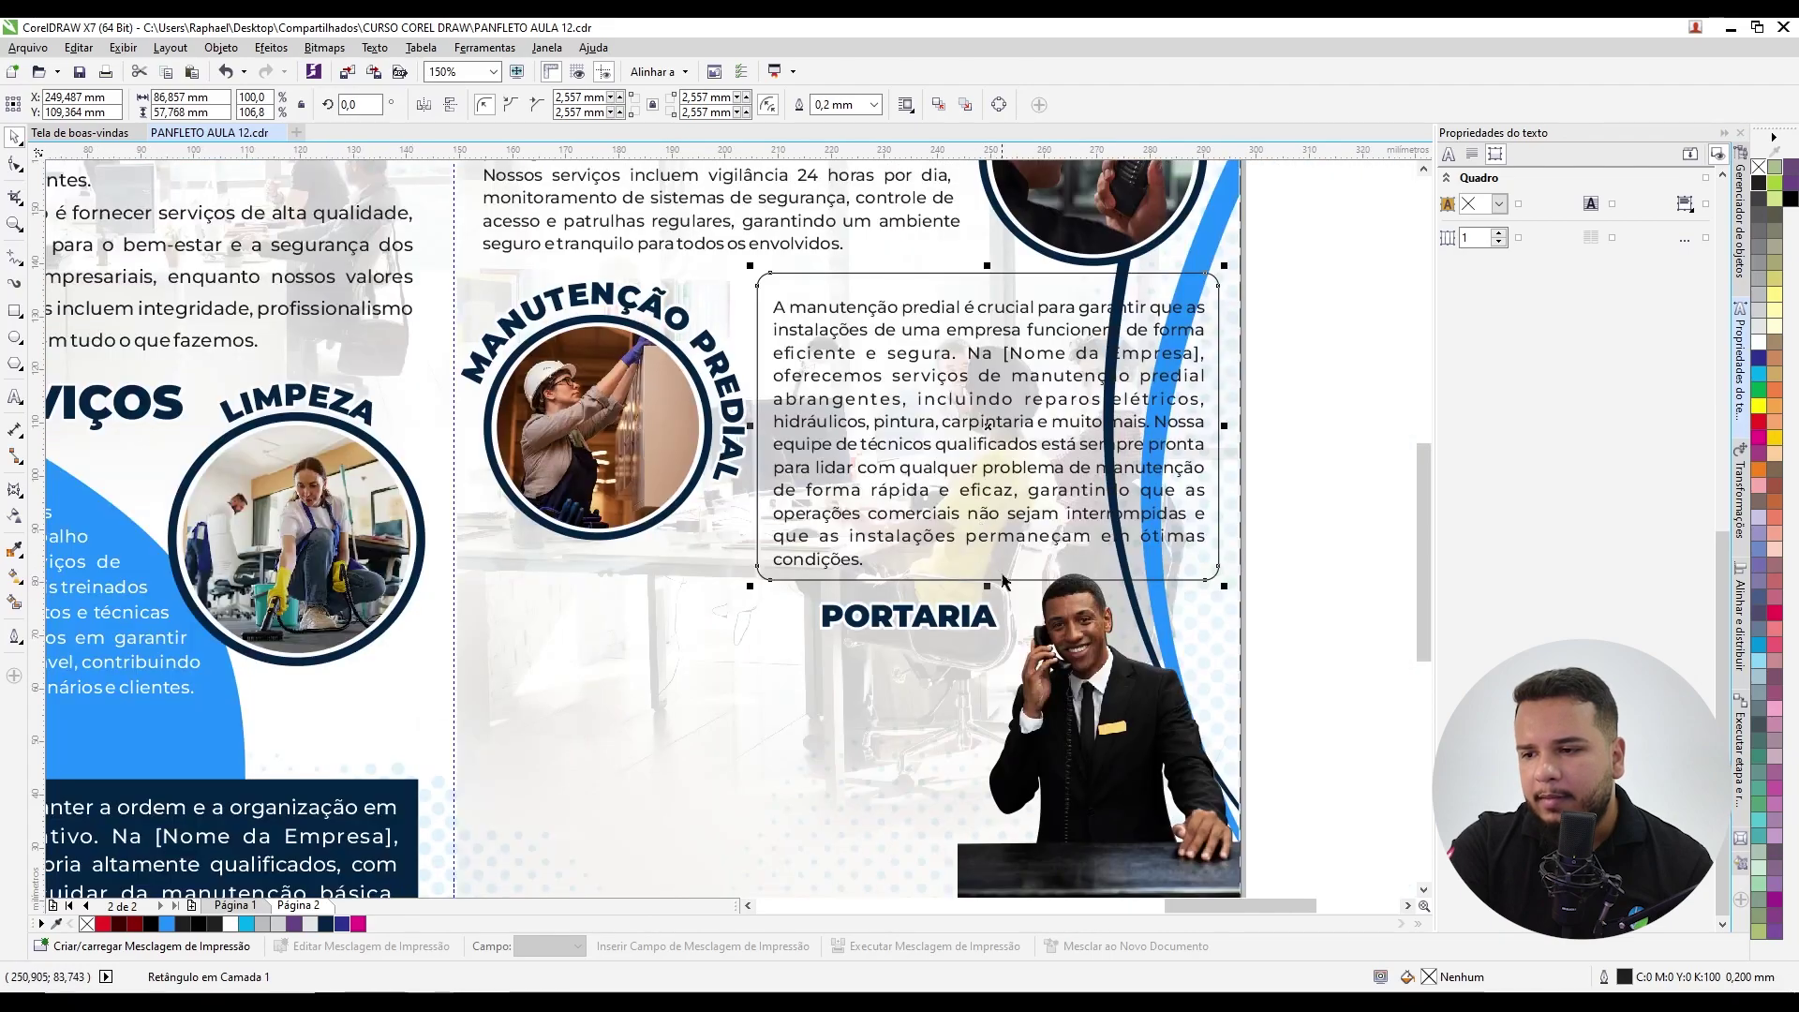
pyautogui.click(987, 597)
pyautogui.scroll(2, 987, 597)
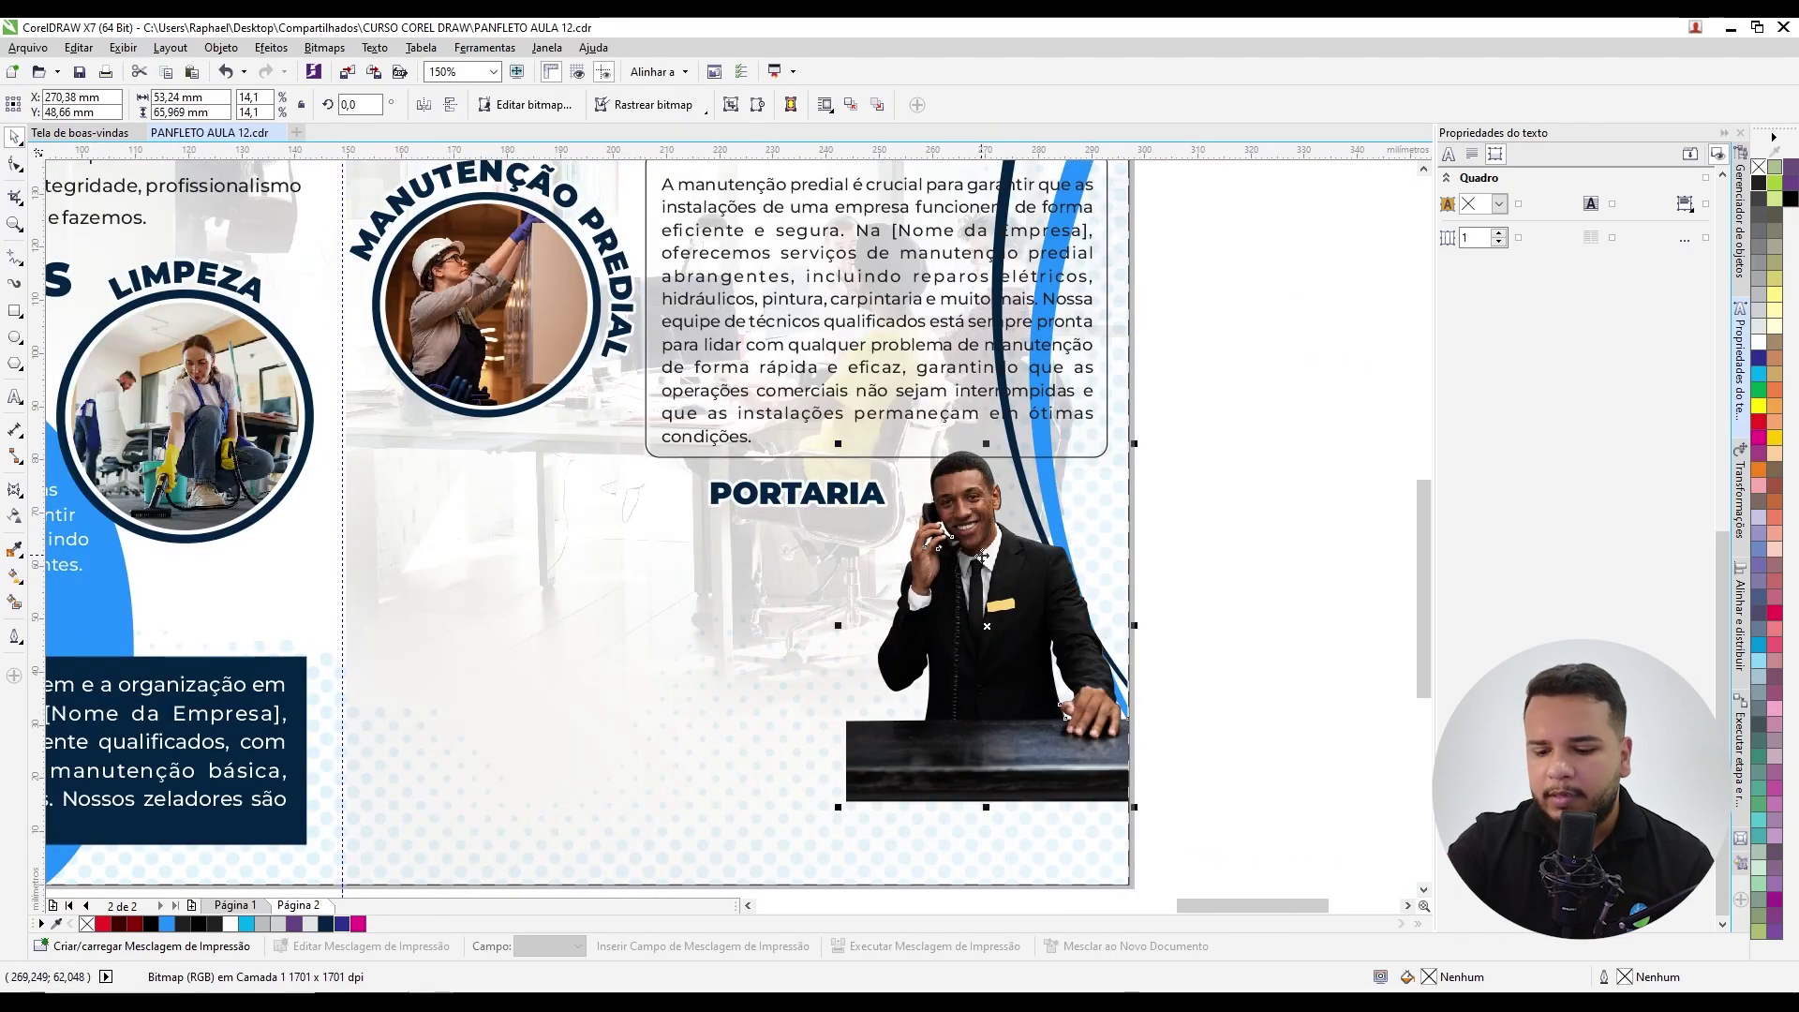
pyautogui.moveTo(984, 458); pyautogui.dragTo(944, 636)
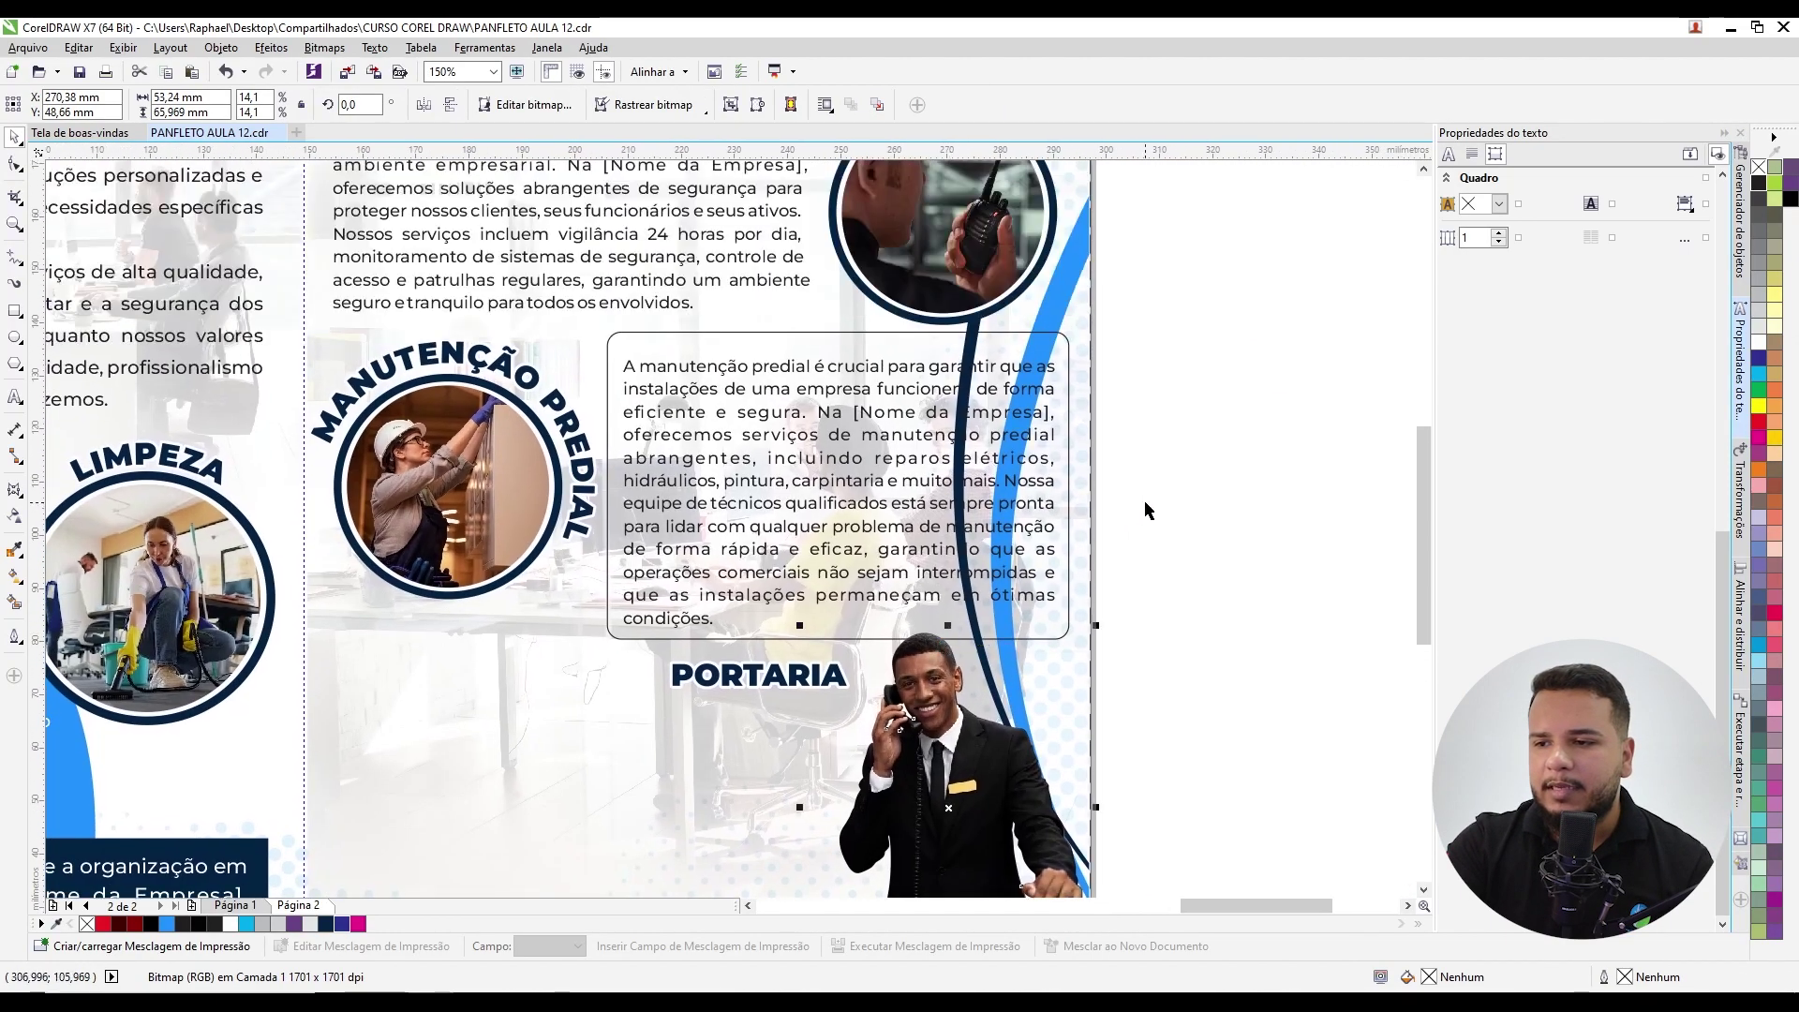
pyautogui.click(1145, 510)
# Step: Fill the rounded rectangle behind the maintenance text with the blue #2092FF sampled from the curved stripe
pyautogui.moveTo(823, 415); pyautogui.dragTo(891, 438)
pyautogui.moveTo(691, 399); pyautogui.dragTo(728, 397)
pyautogui.click(730, 396)
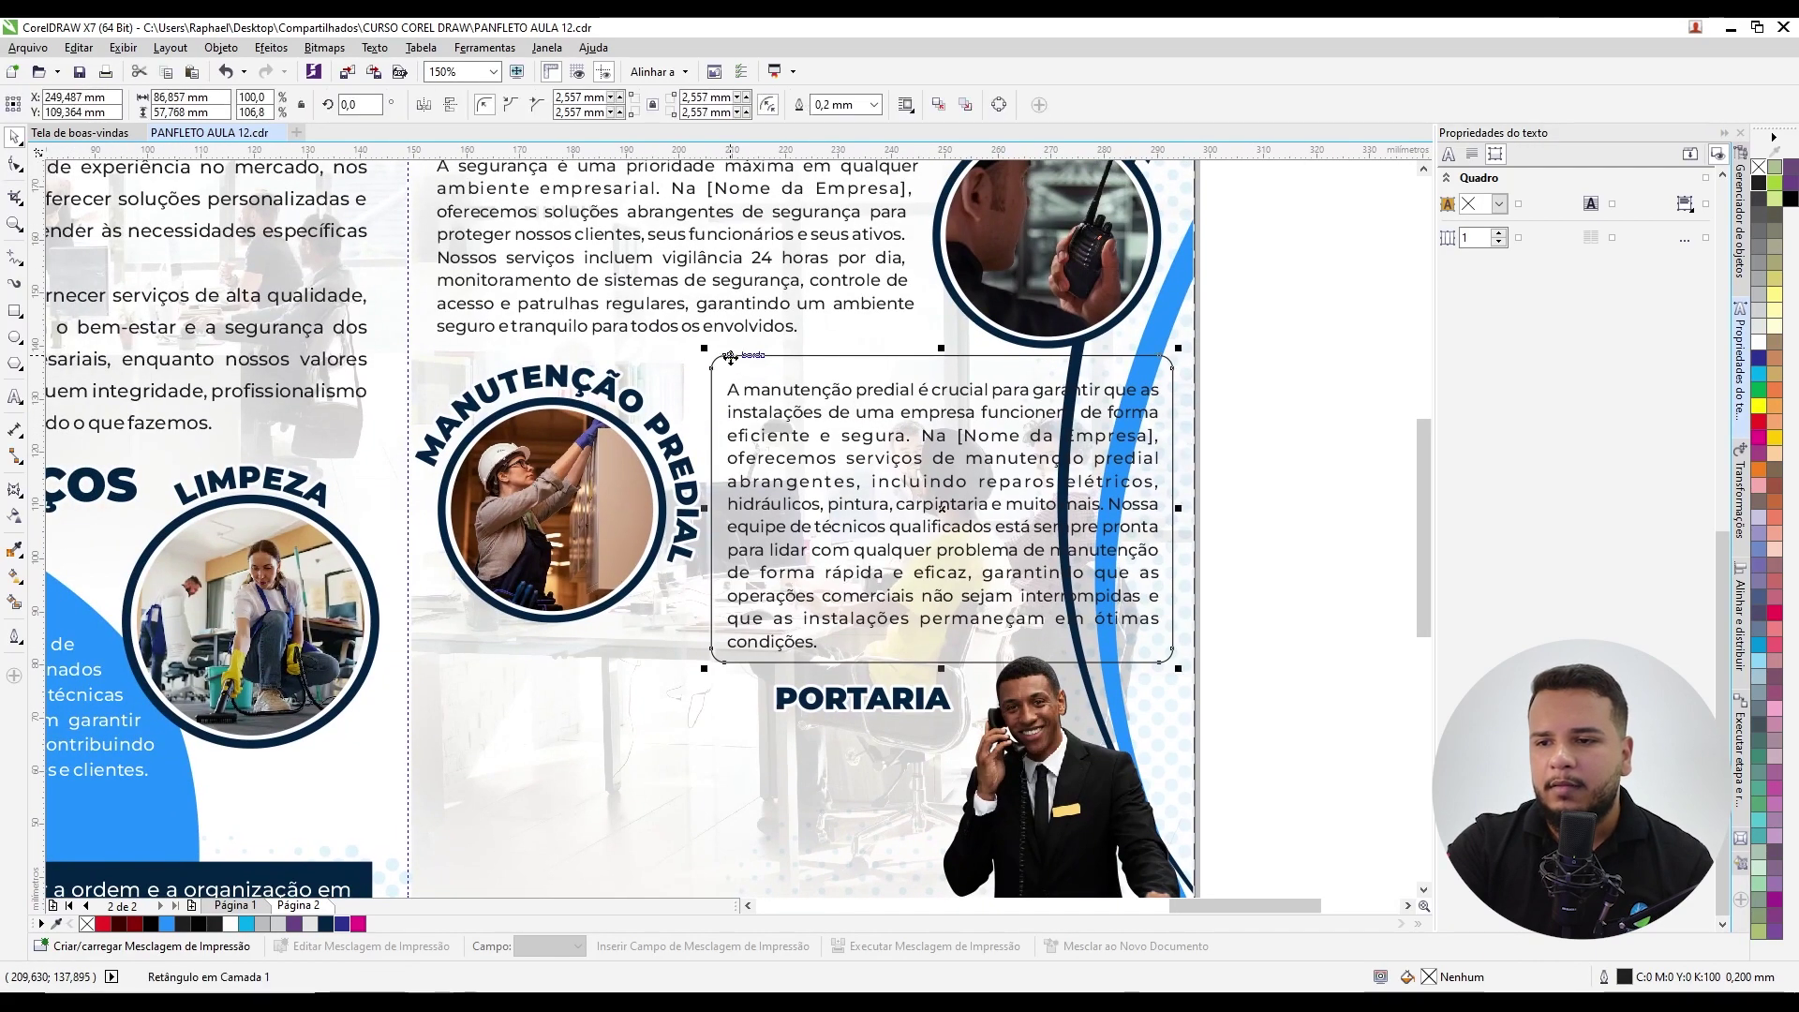
pyautogui.scroll(2, 1177, 359)
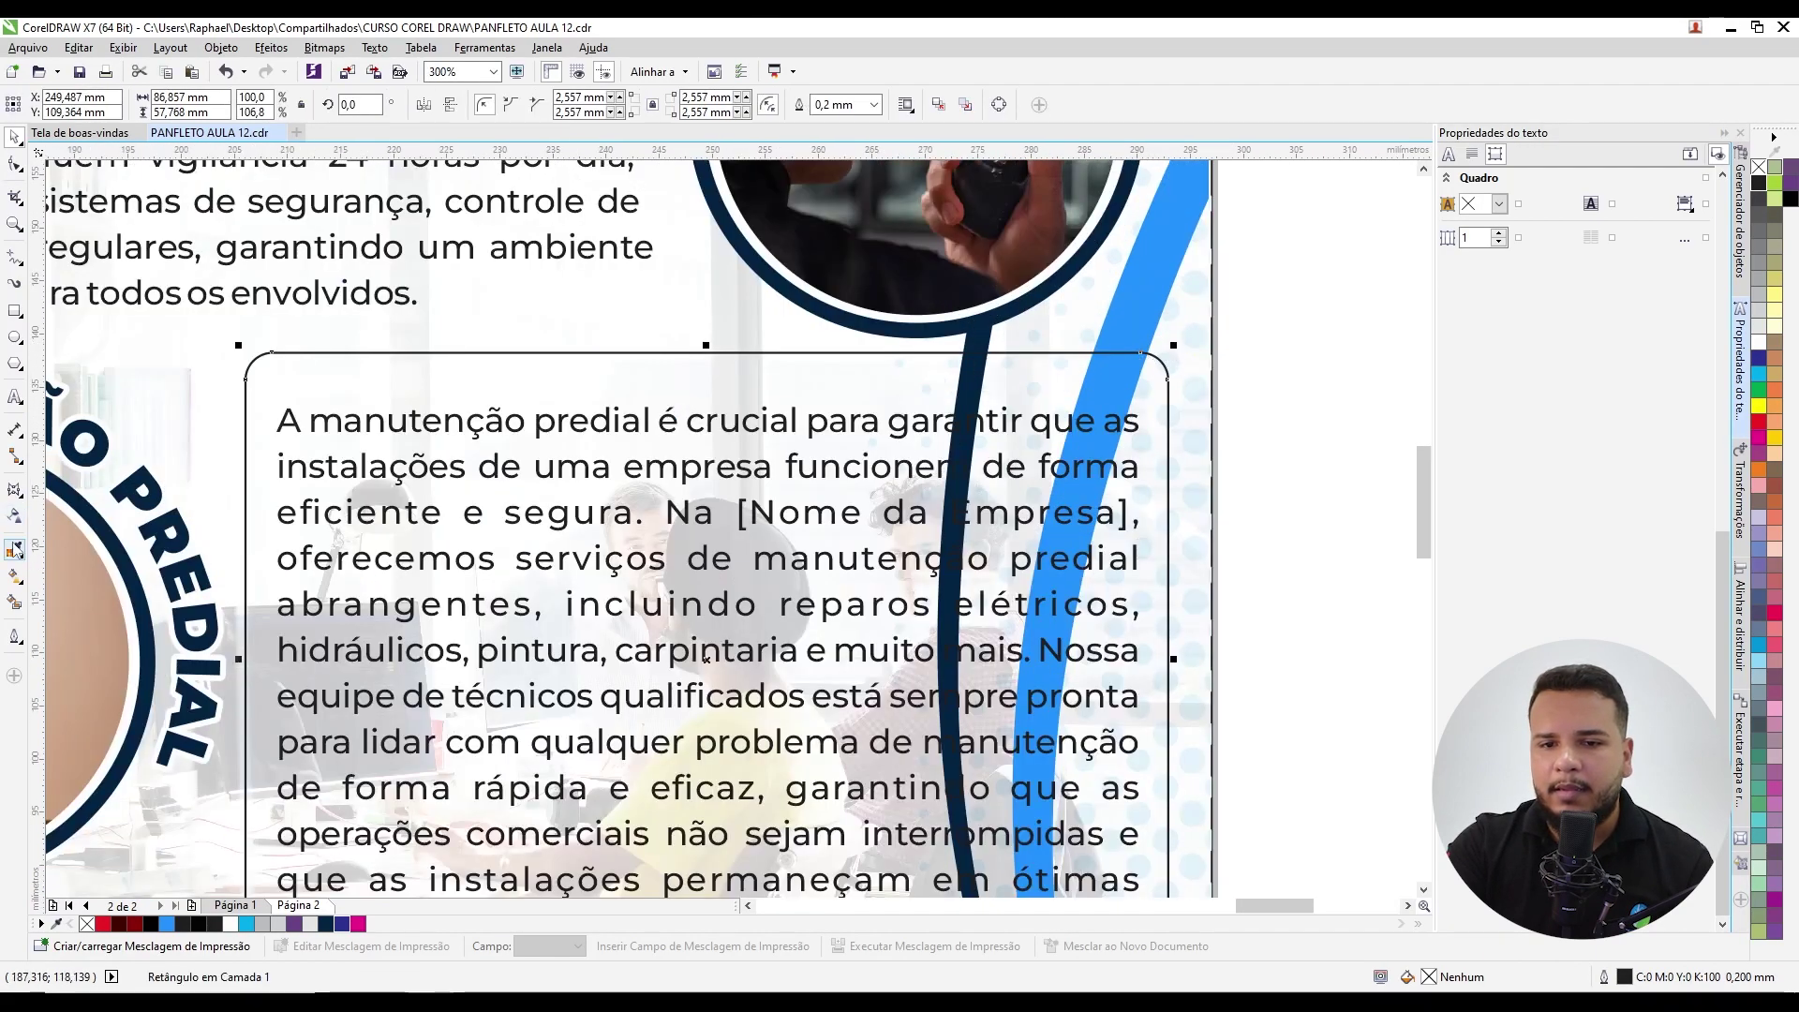
pyautogui.click(15, 550)
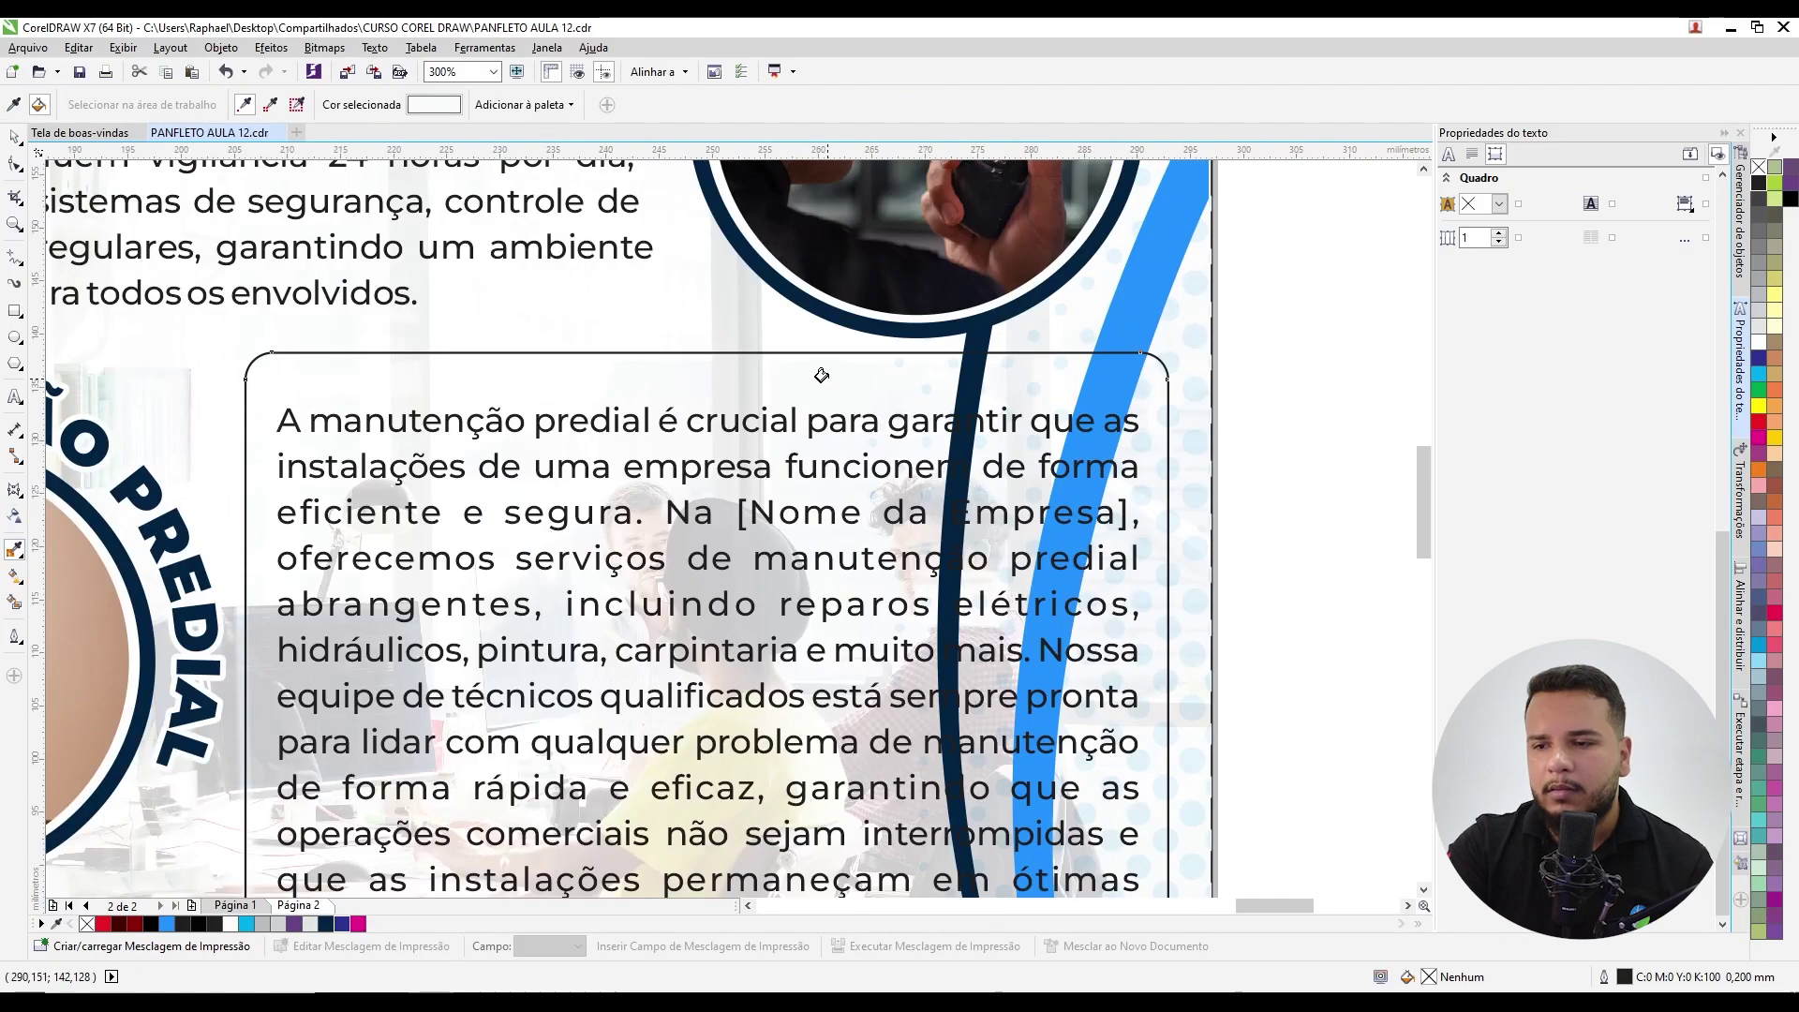
pyautogui.click(1137, 316)
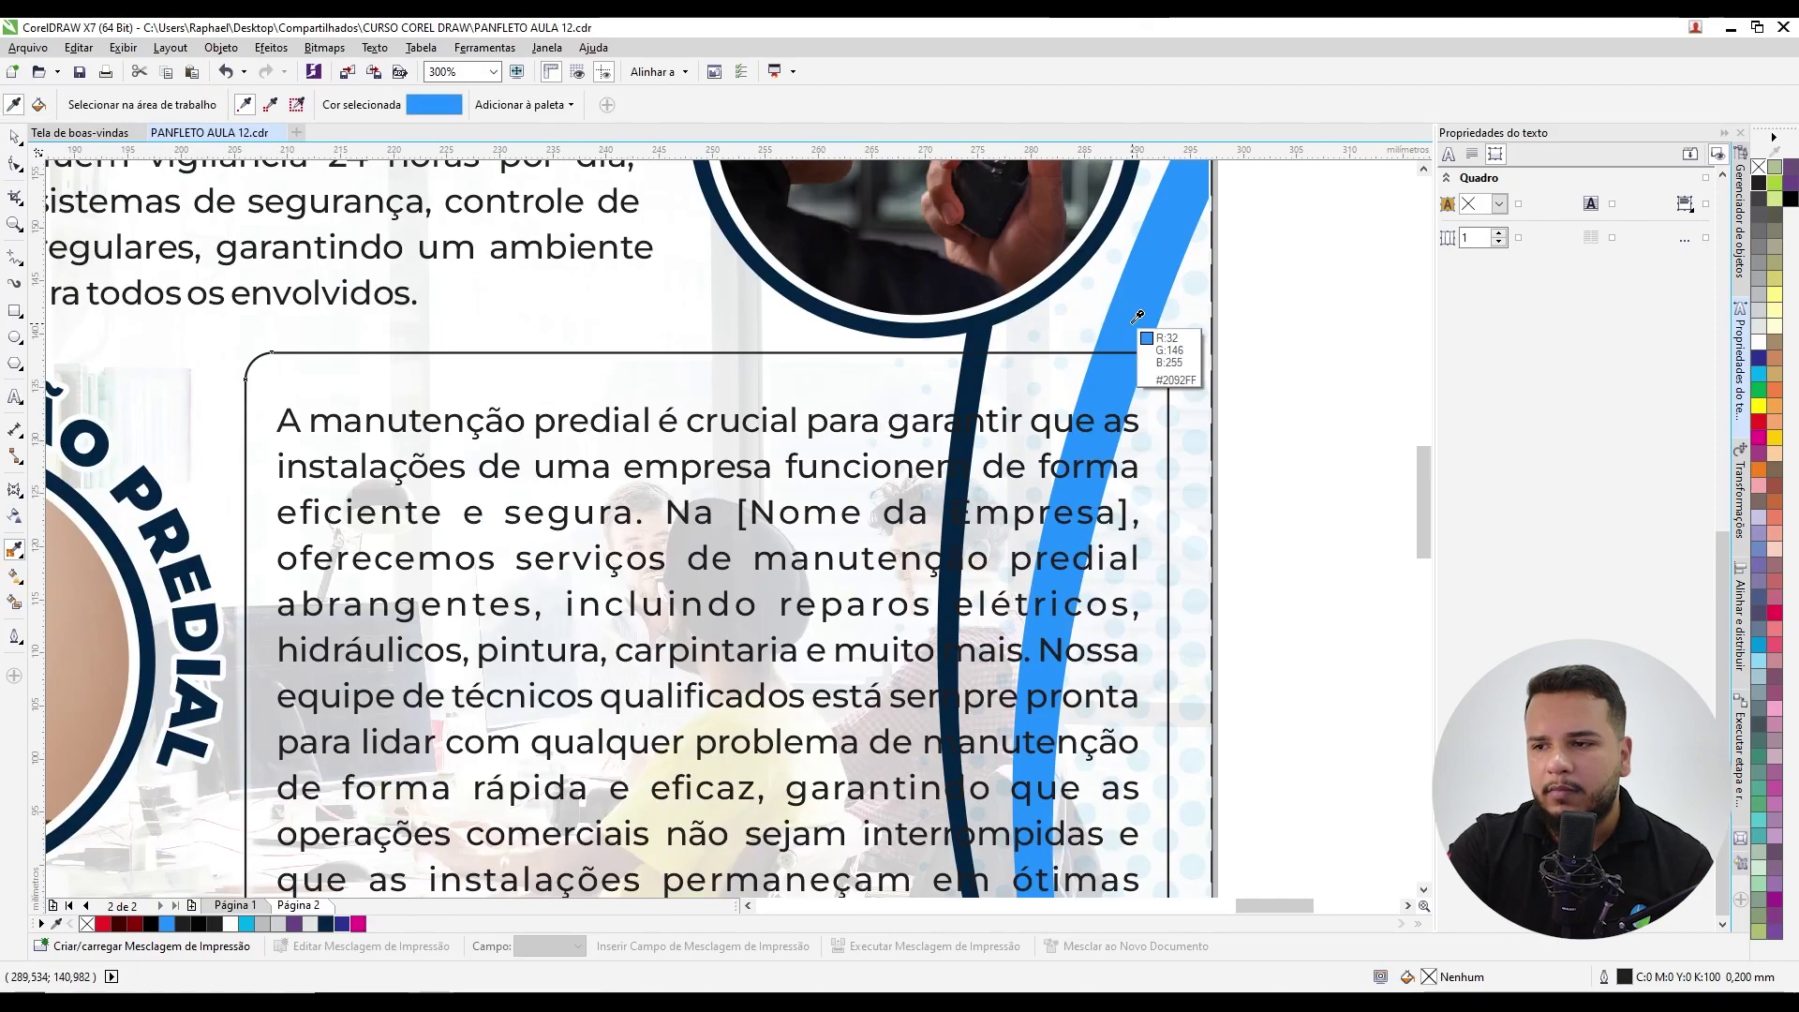
pyautogui.click(871, 382)
pyautogui.click(790, 355)
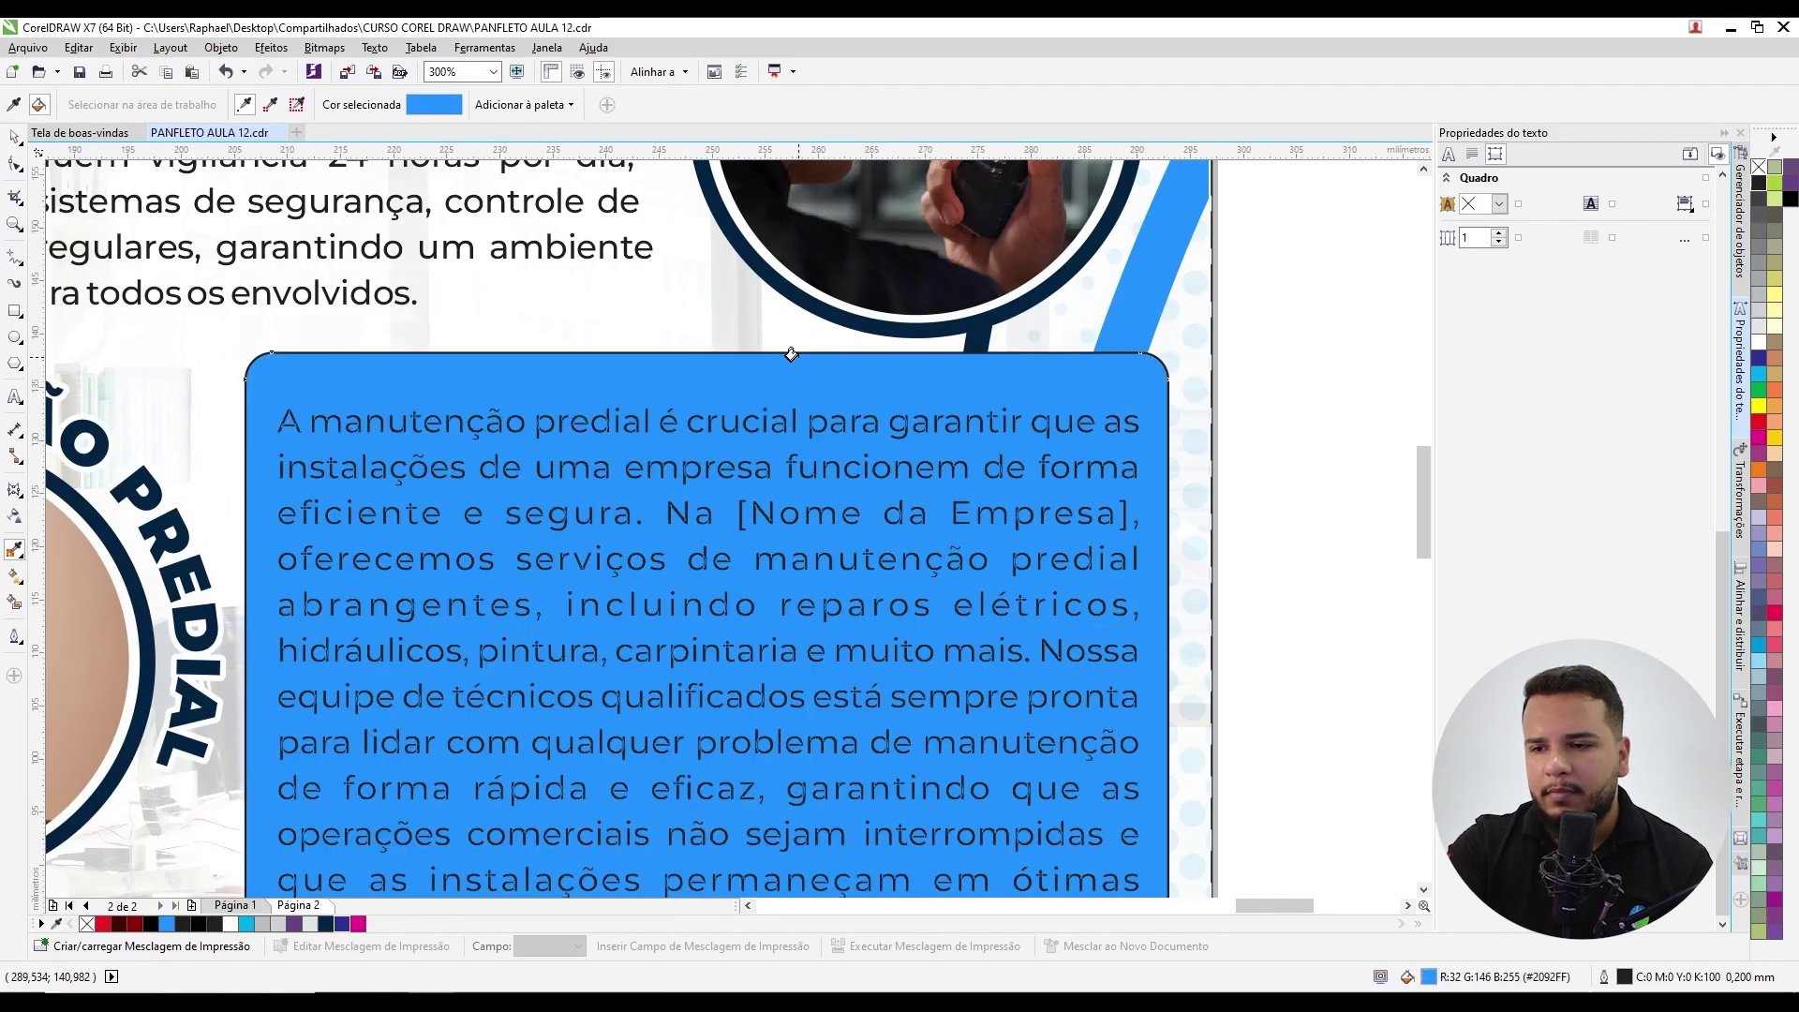
pyautogui.press('space')
pyautogui.click(793, 356)
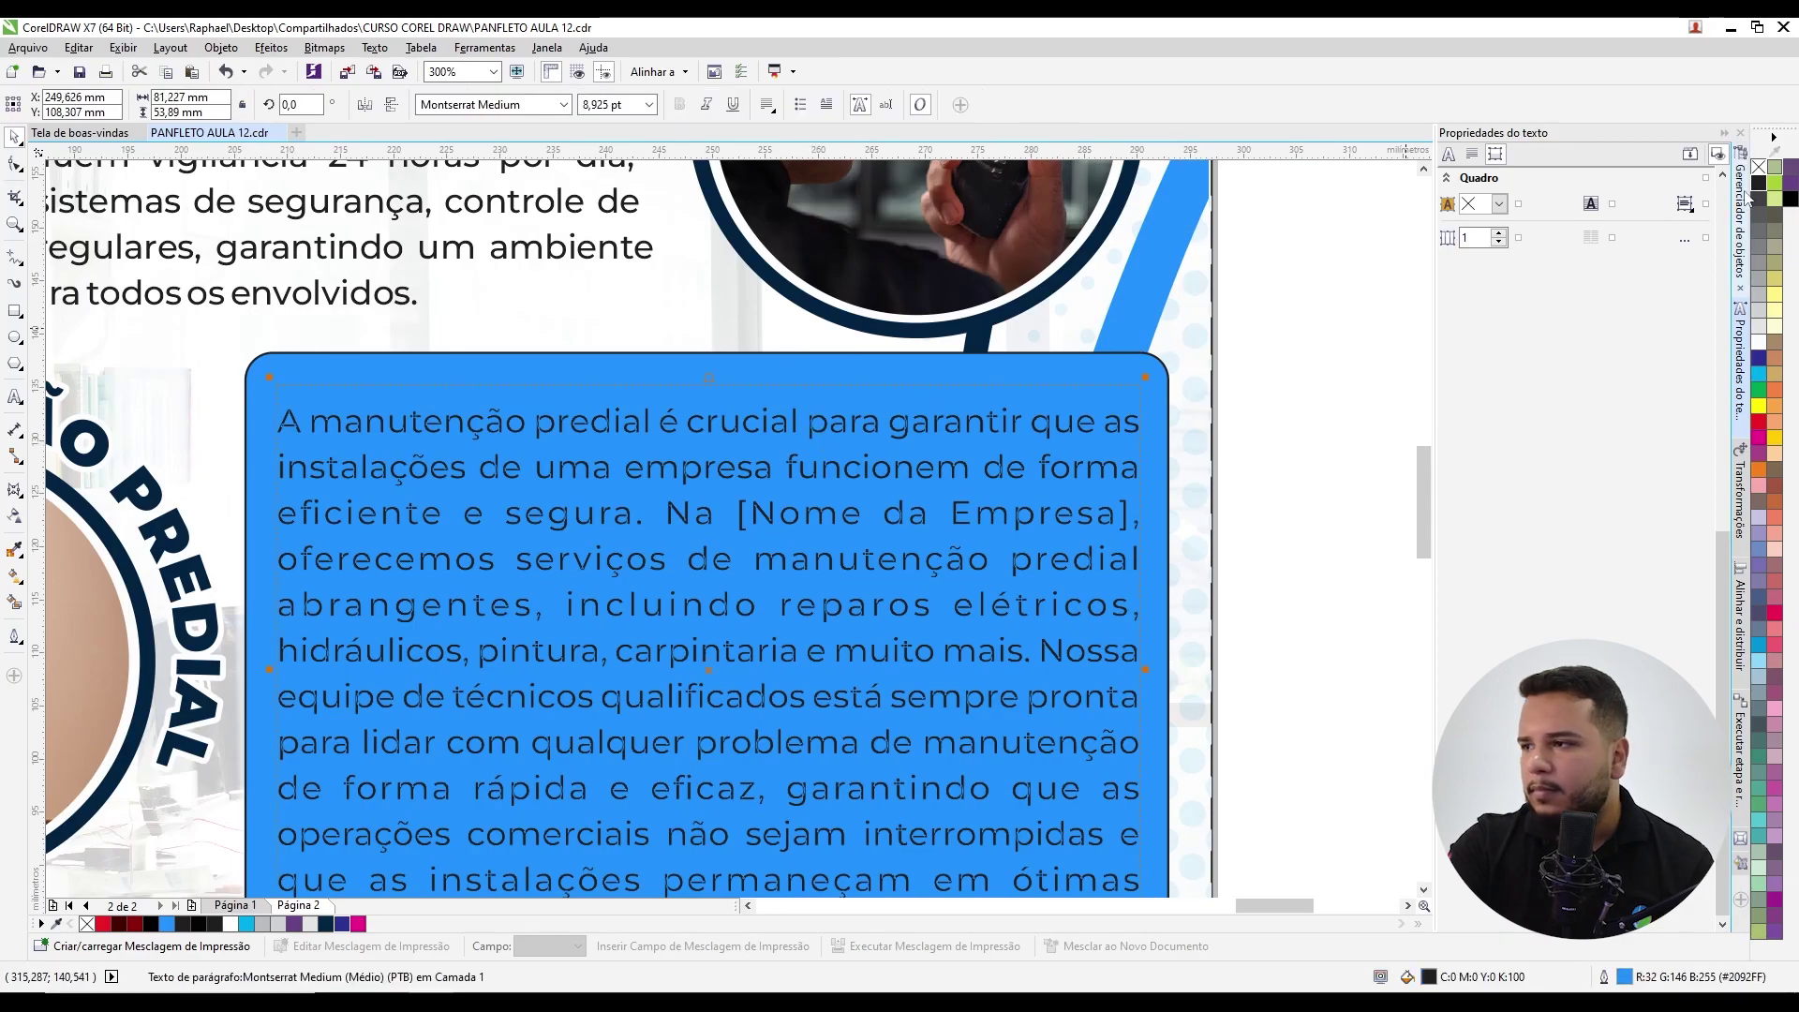
# Step: Colour the maintenance text white and remove the outlines from the text and its blue rounded rectangle
pyautogui.rightClick(1759, 167)
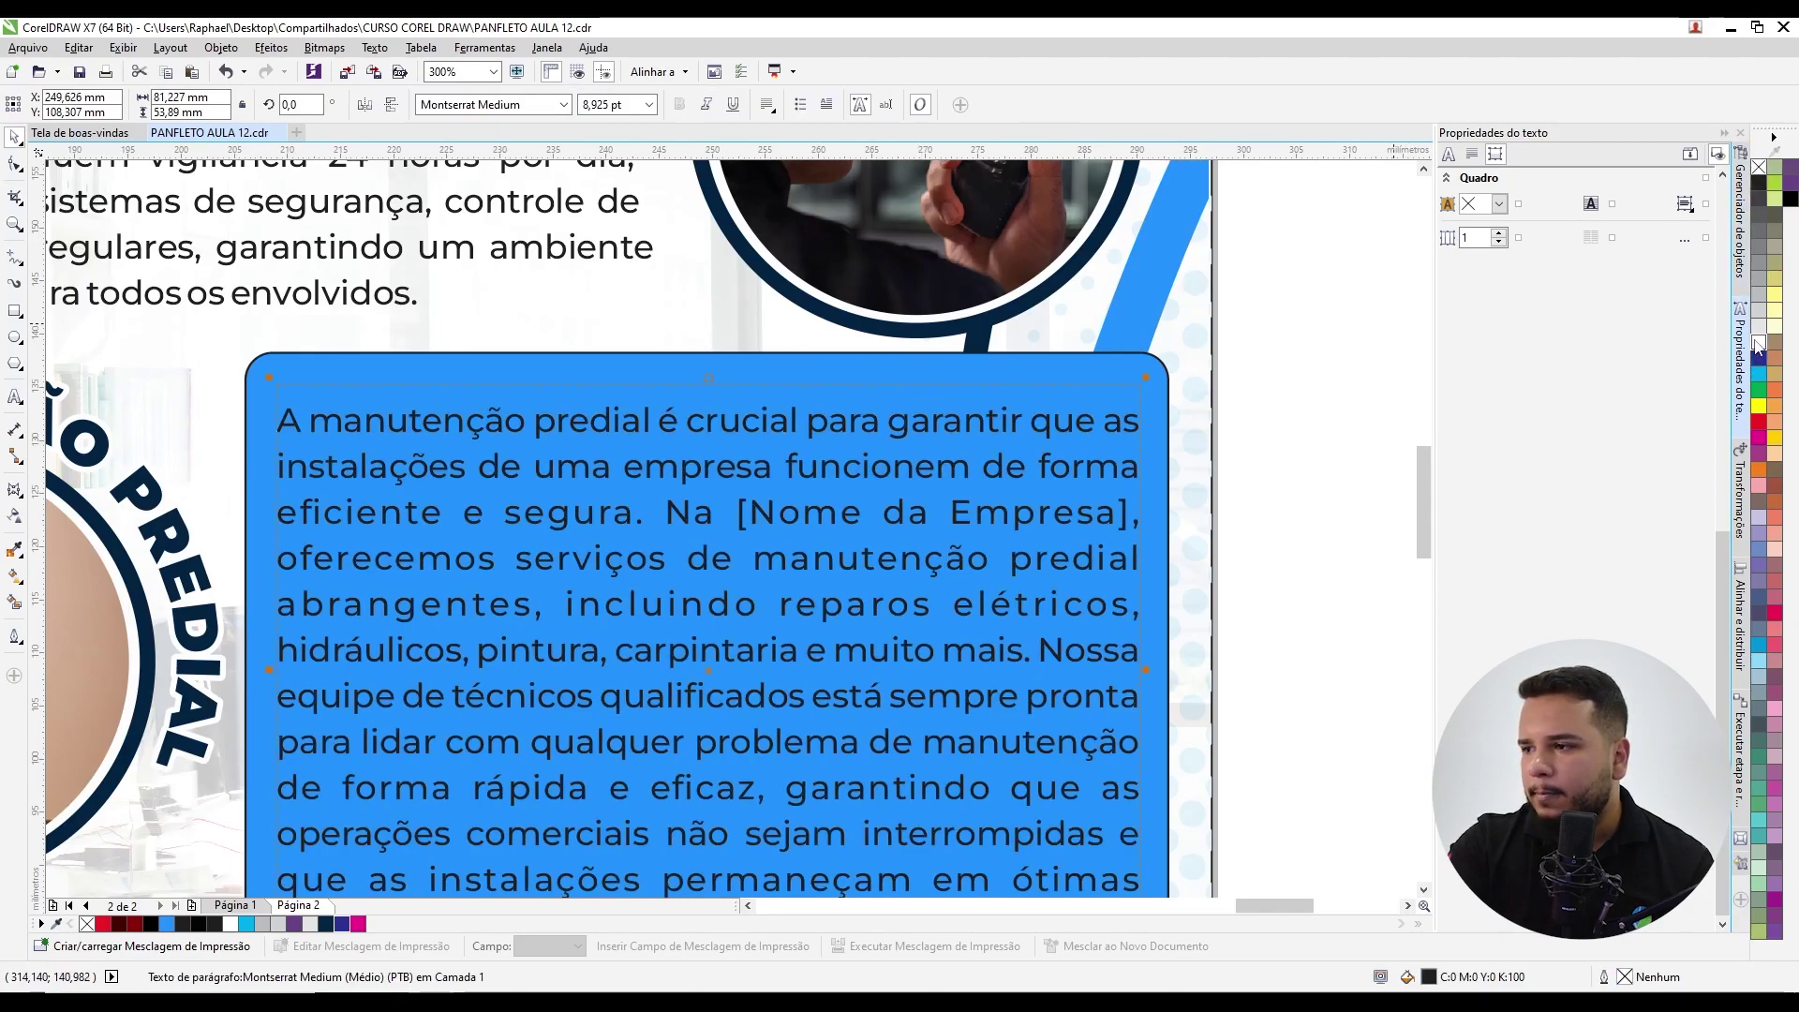
pyautogui.scroll(-2, 937, 323)
pyautogui.click(896, 349)
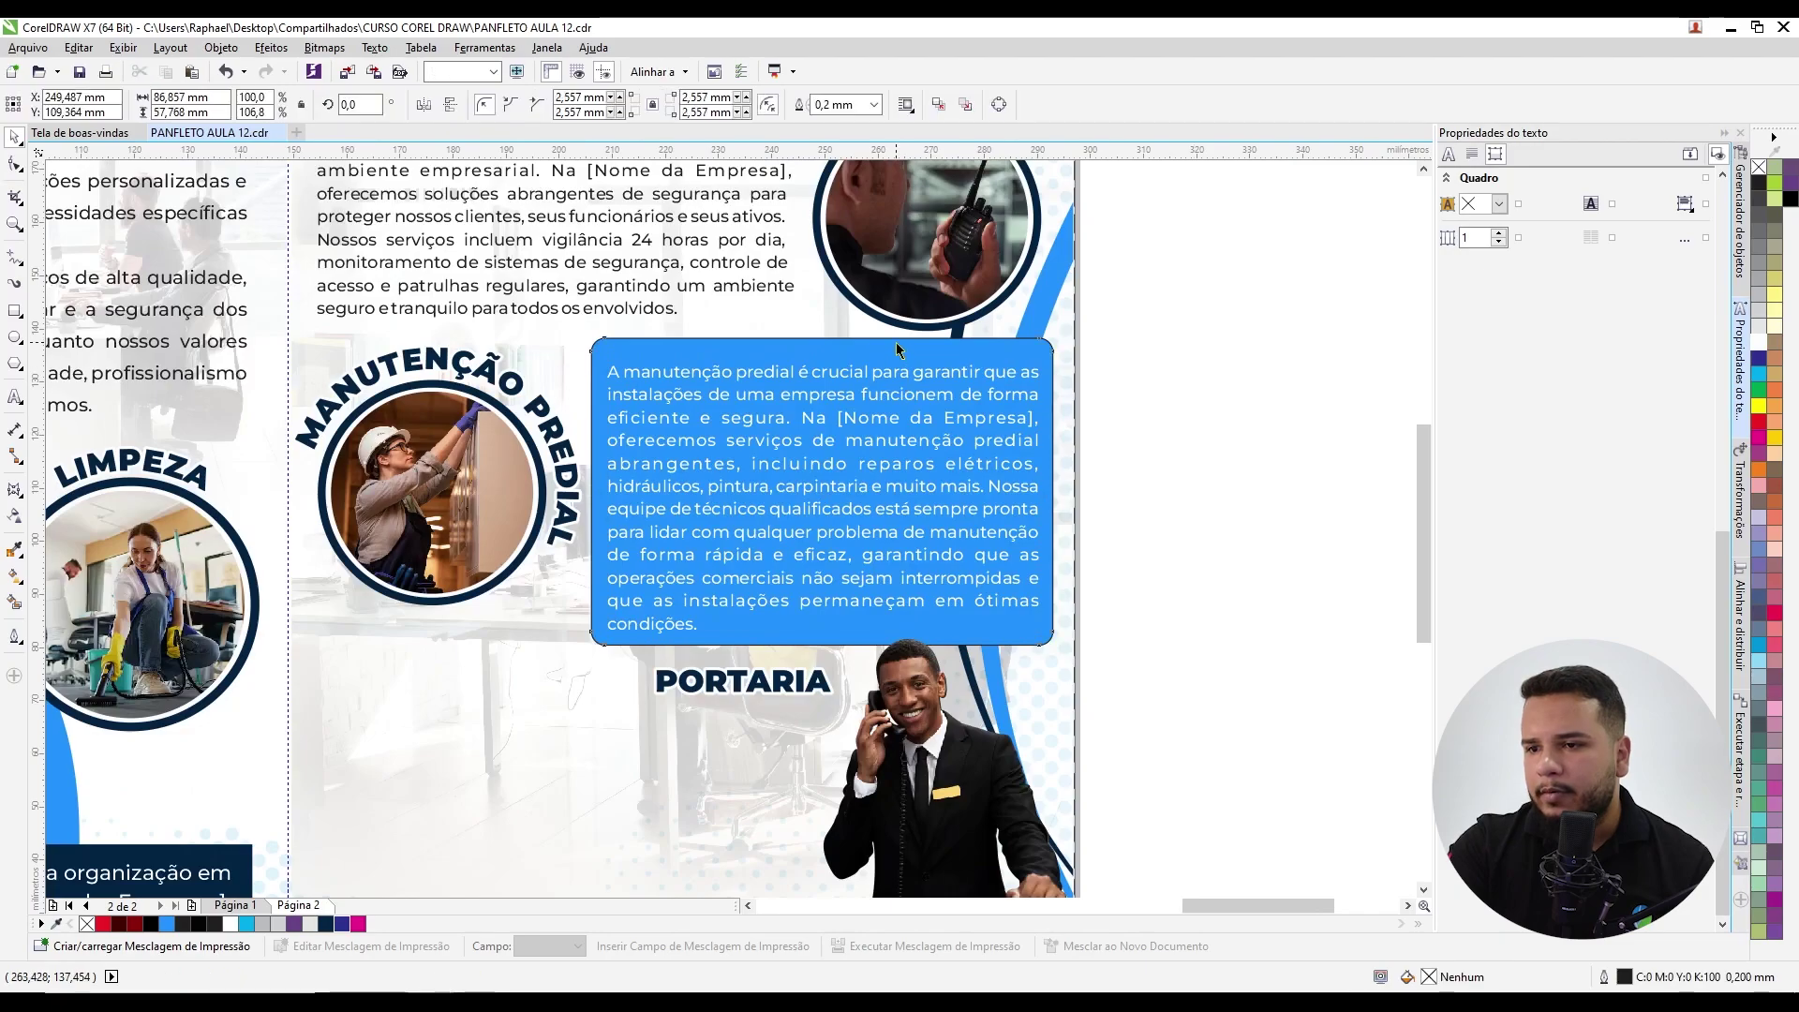
pyautogui.rightClick(1759, 167)
pyautogui.click(1287, 369)
pyautogui.moveTo(700, 506); pyautogui.dragTo(854, 448)
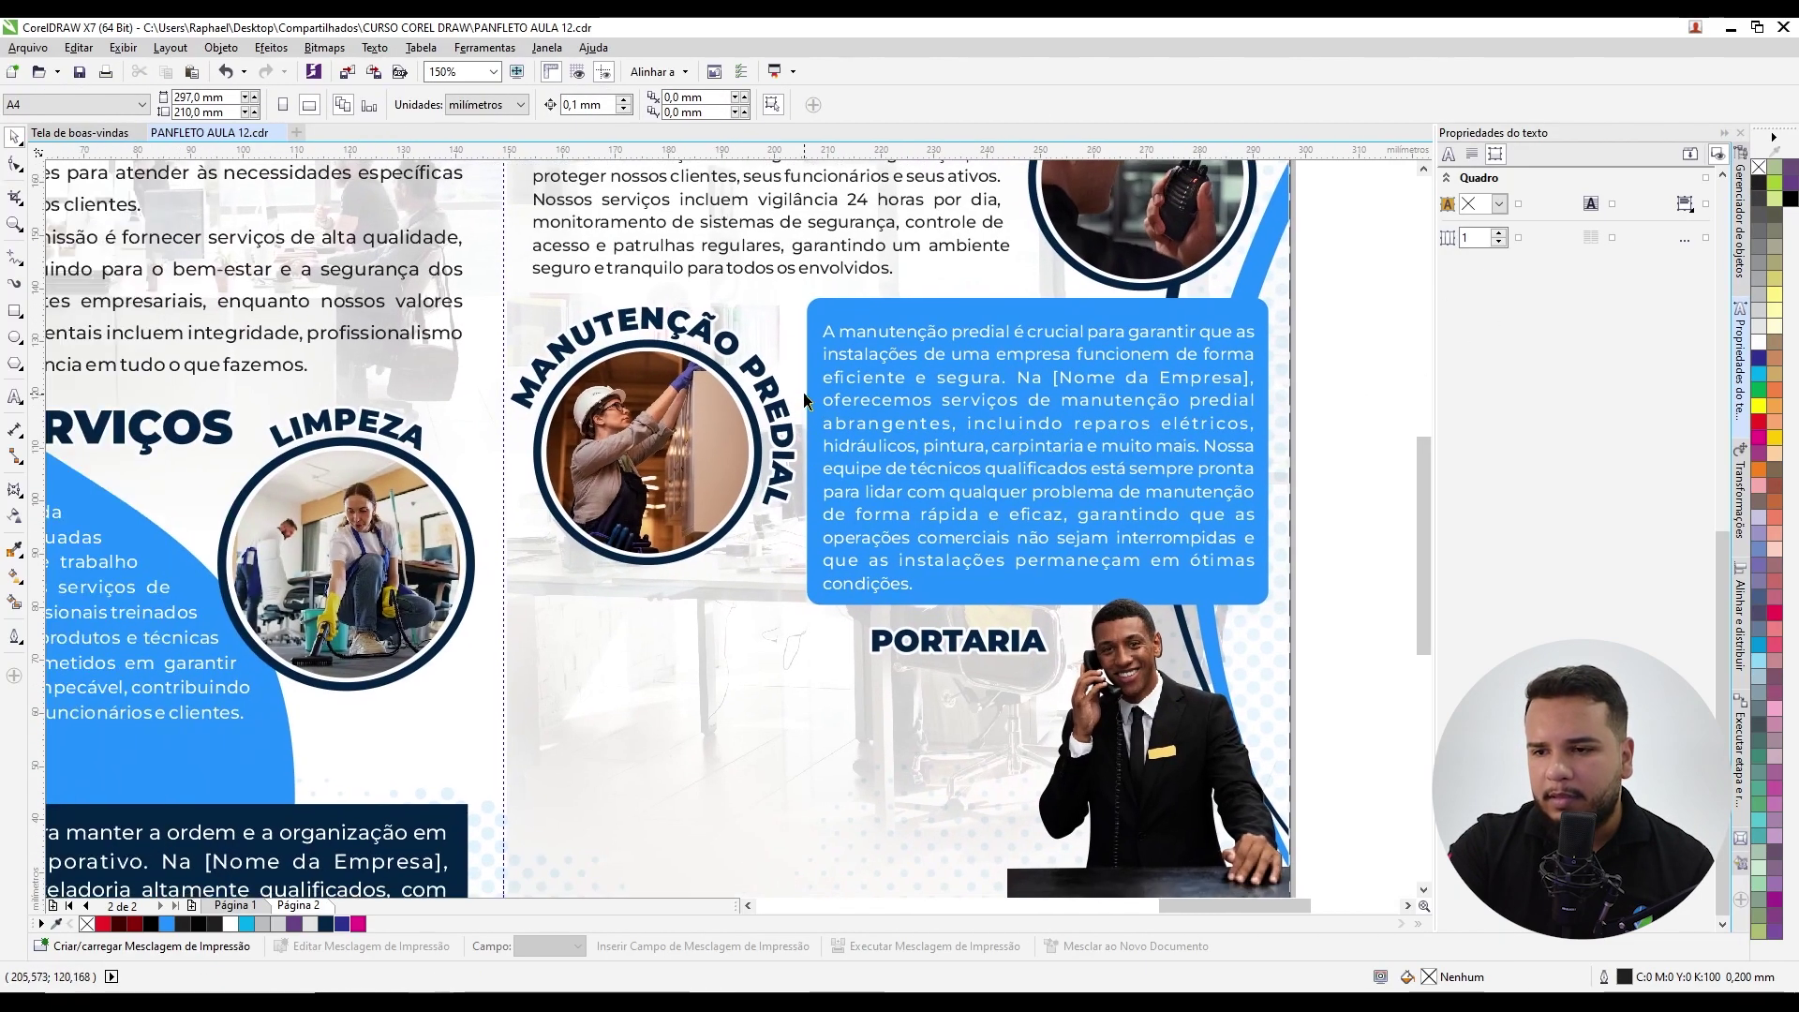
# Step: Duplicate the maintenance text into the empty area beside the Portaria photo and widen its frame to about 90 mm
pyautogui.click(798, 469)
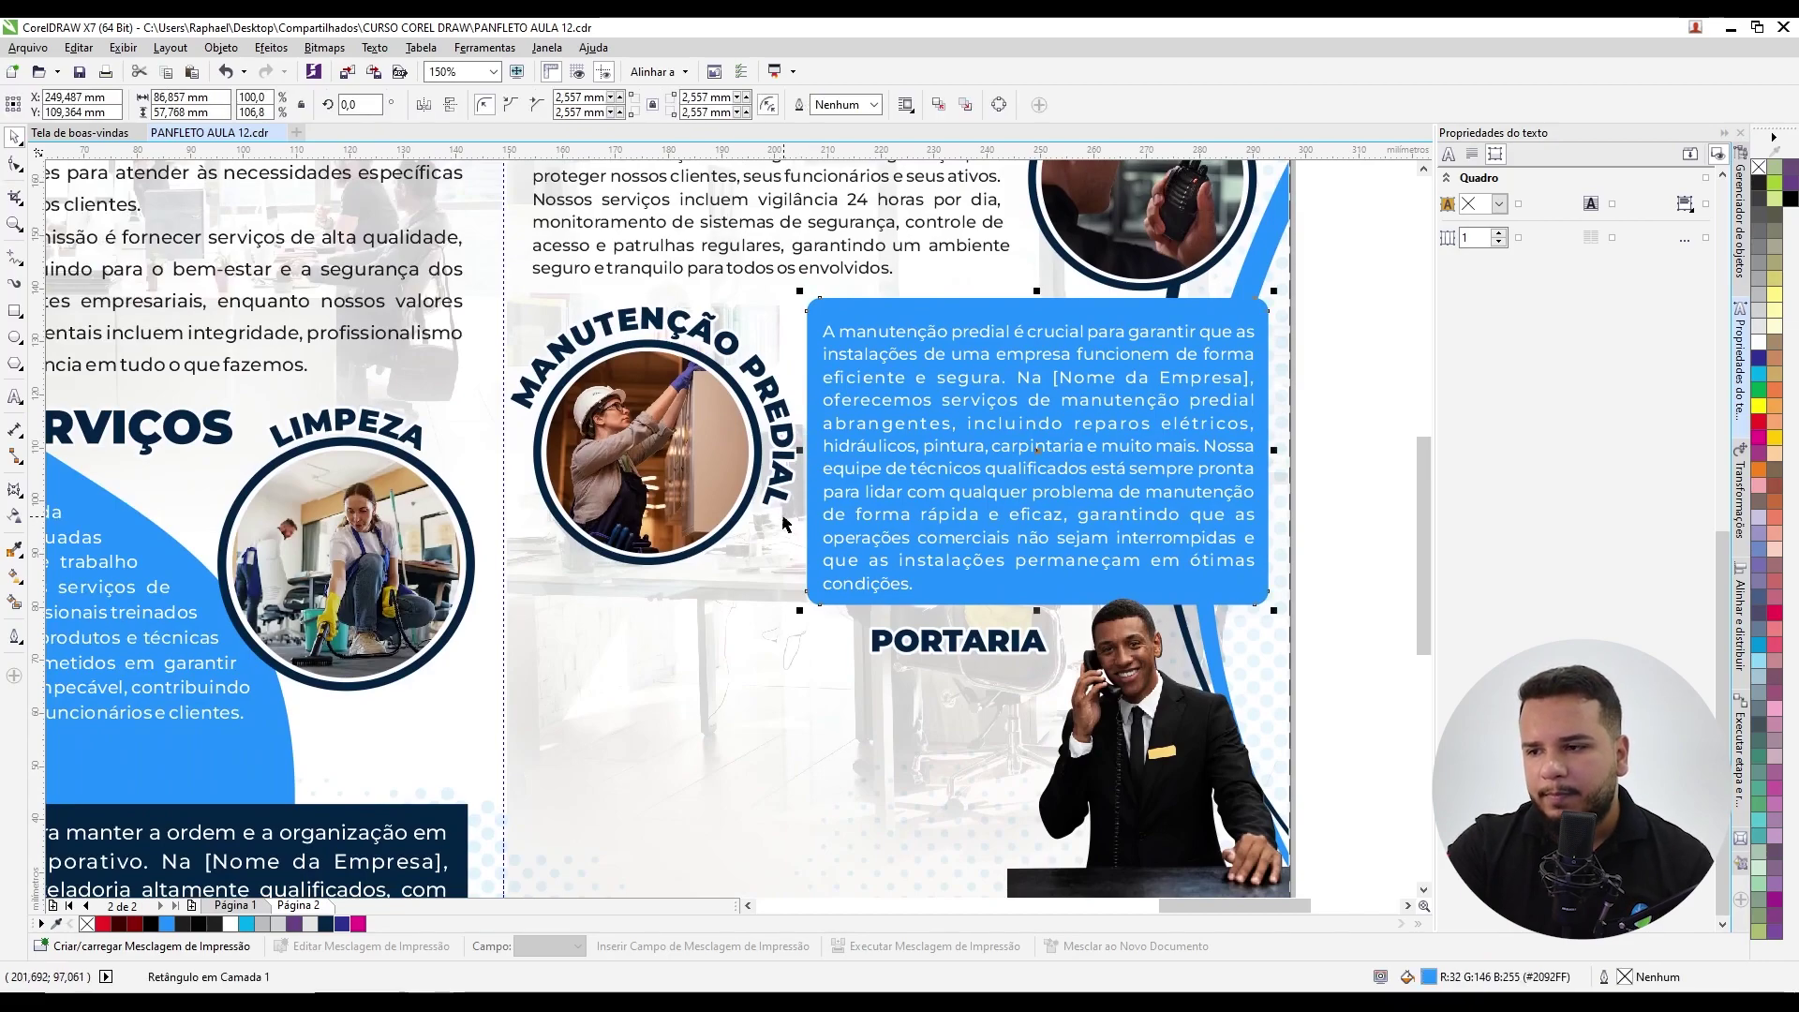
pyautogui.hscroll(-3, 790, 534)
pyautogui.moveTo(790, 540); pyautogui.dragTo(736, 500)
pyautogui.moveTo(853, 708); pyautogui.dragTo(849, 588)
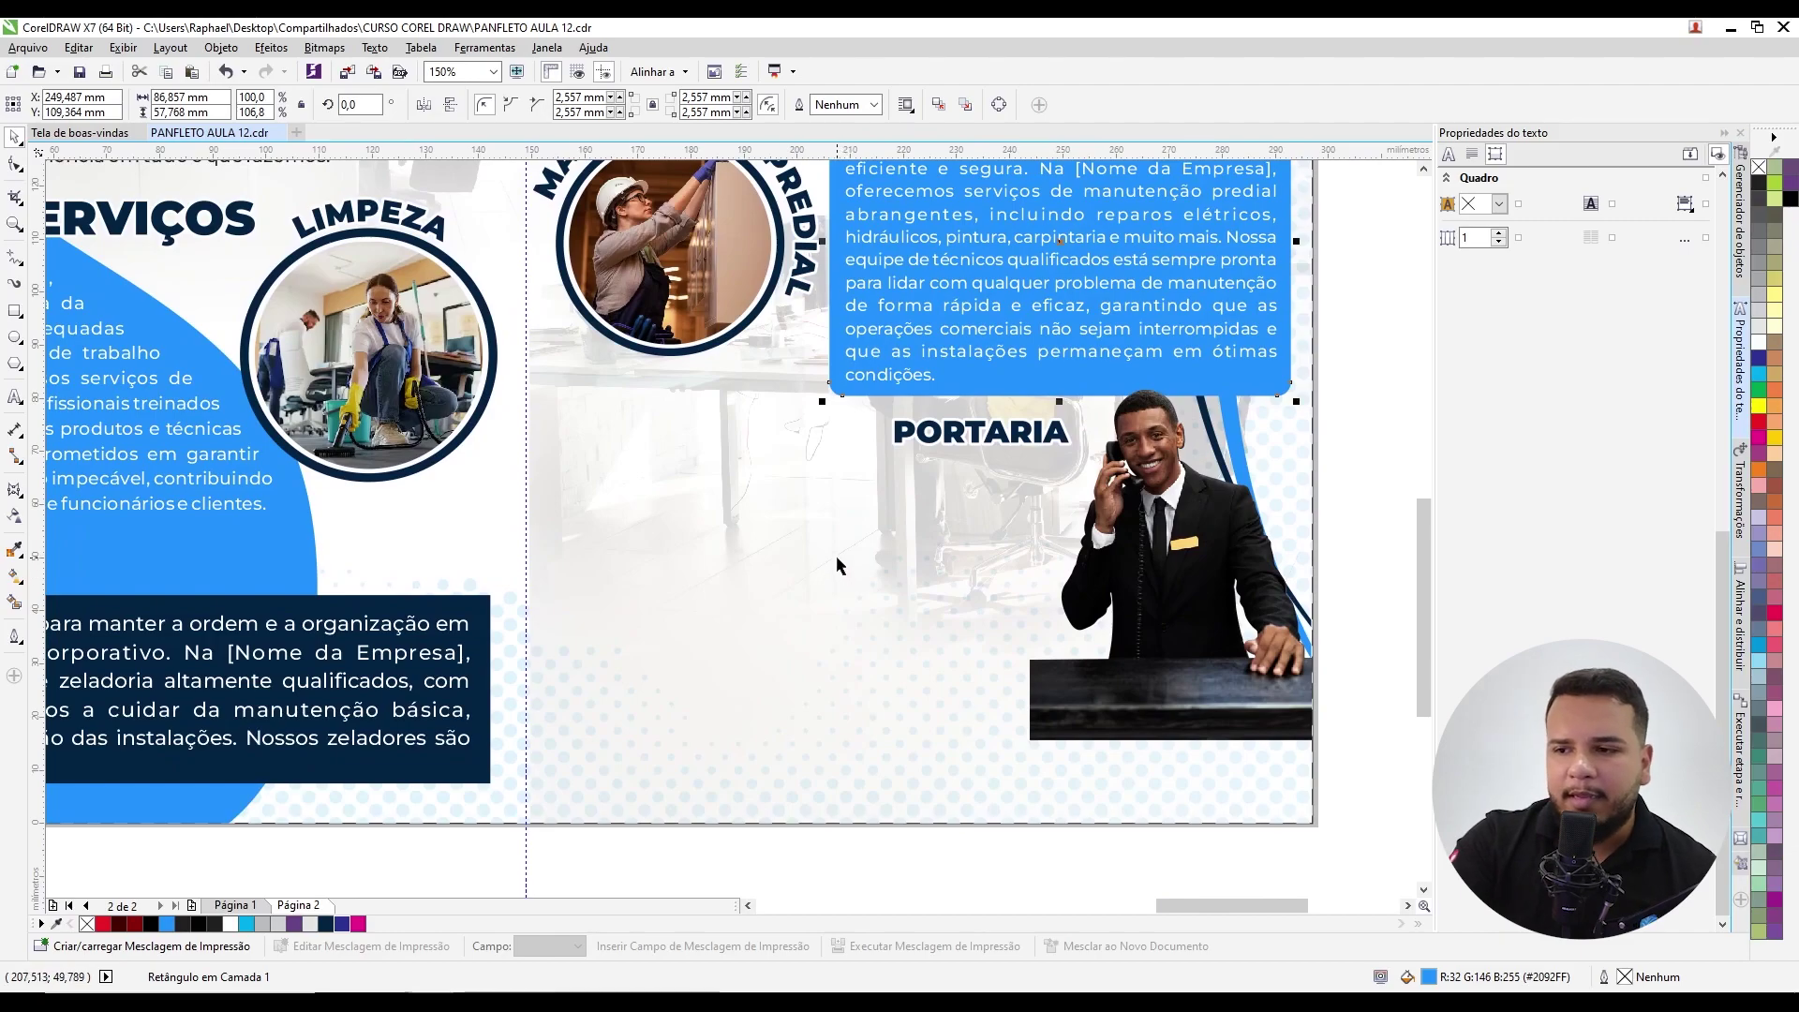
pyautogui.scroll(1, 836, 562)
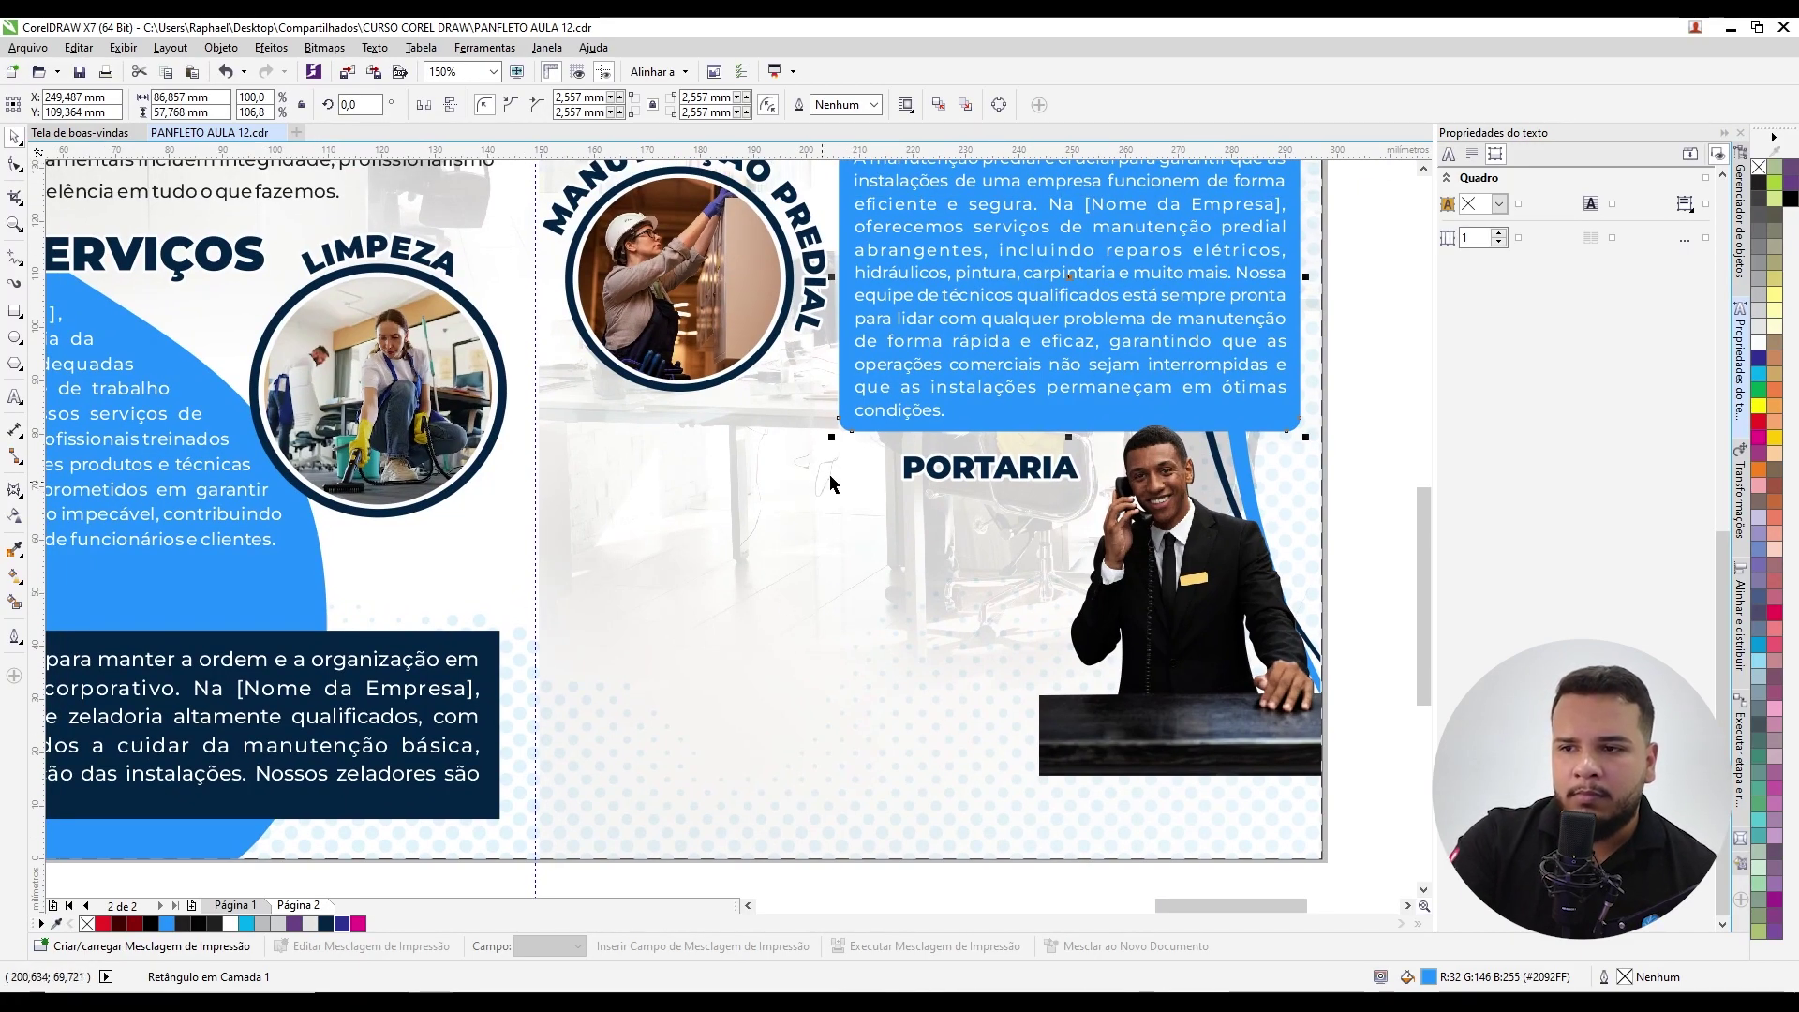
pyautogui.scroll(4, 937, 581)
pyautogui.hscroll(-2, 976, 611)
pyautogui.moveTo(1018, 333); pyautogui.dragTo(762, 680)
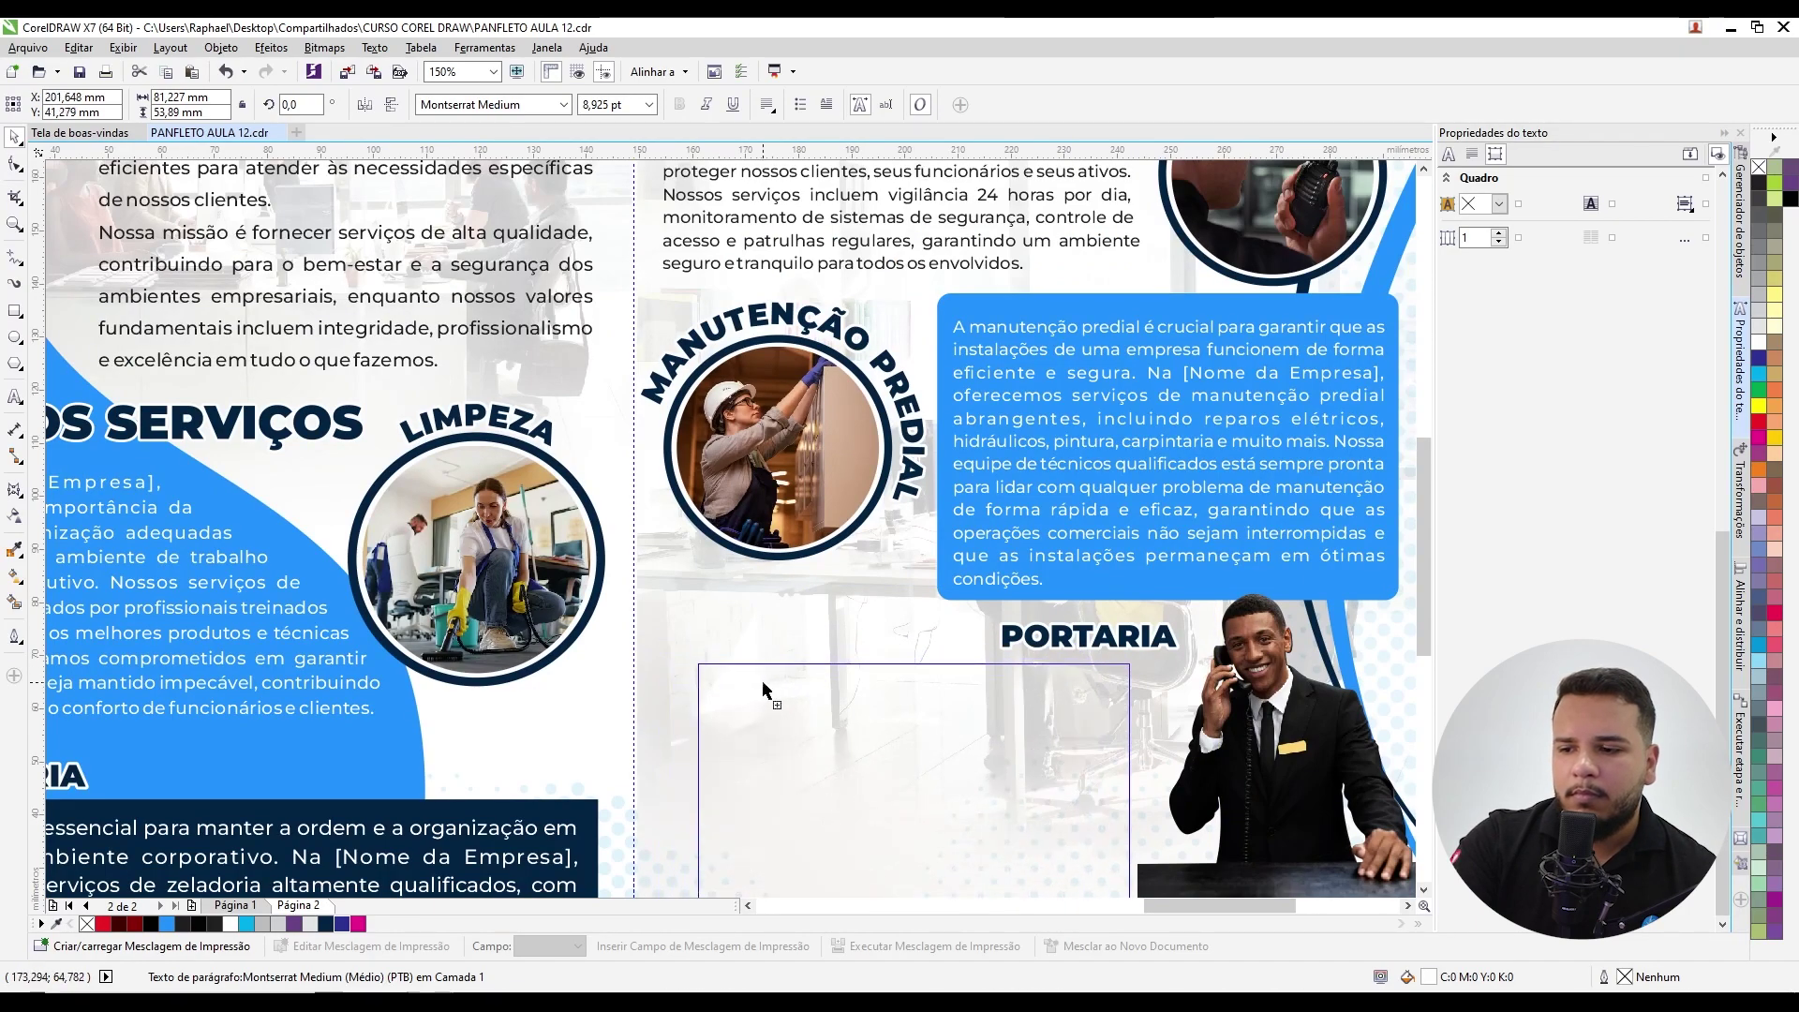
pyautogui.scroll(-6, 806, 562)
pyautogui.hscroll(-3, 805, 562)
pyautogui.moveTo(808, 550); pyautogui.dragTo(766, 549)
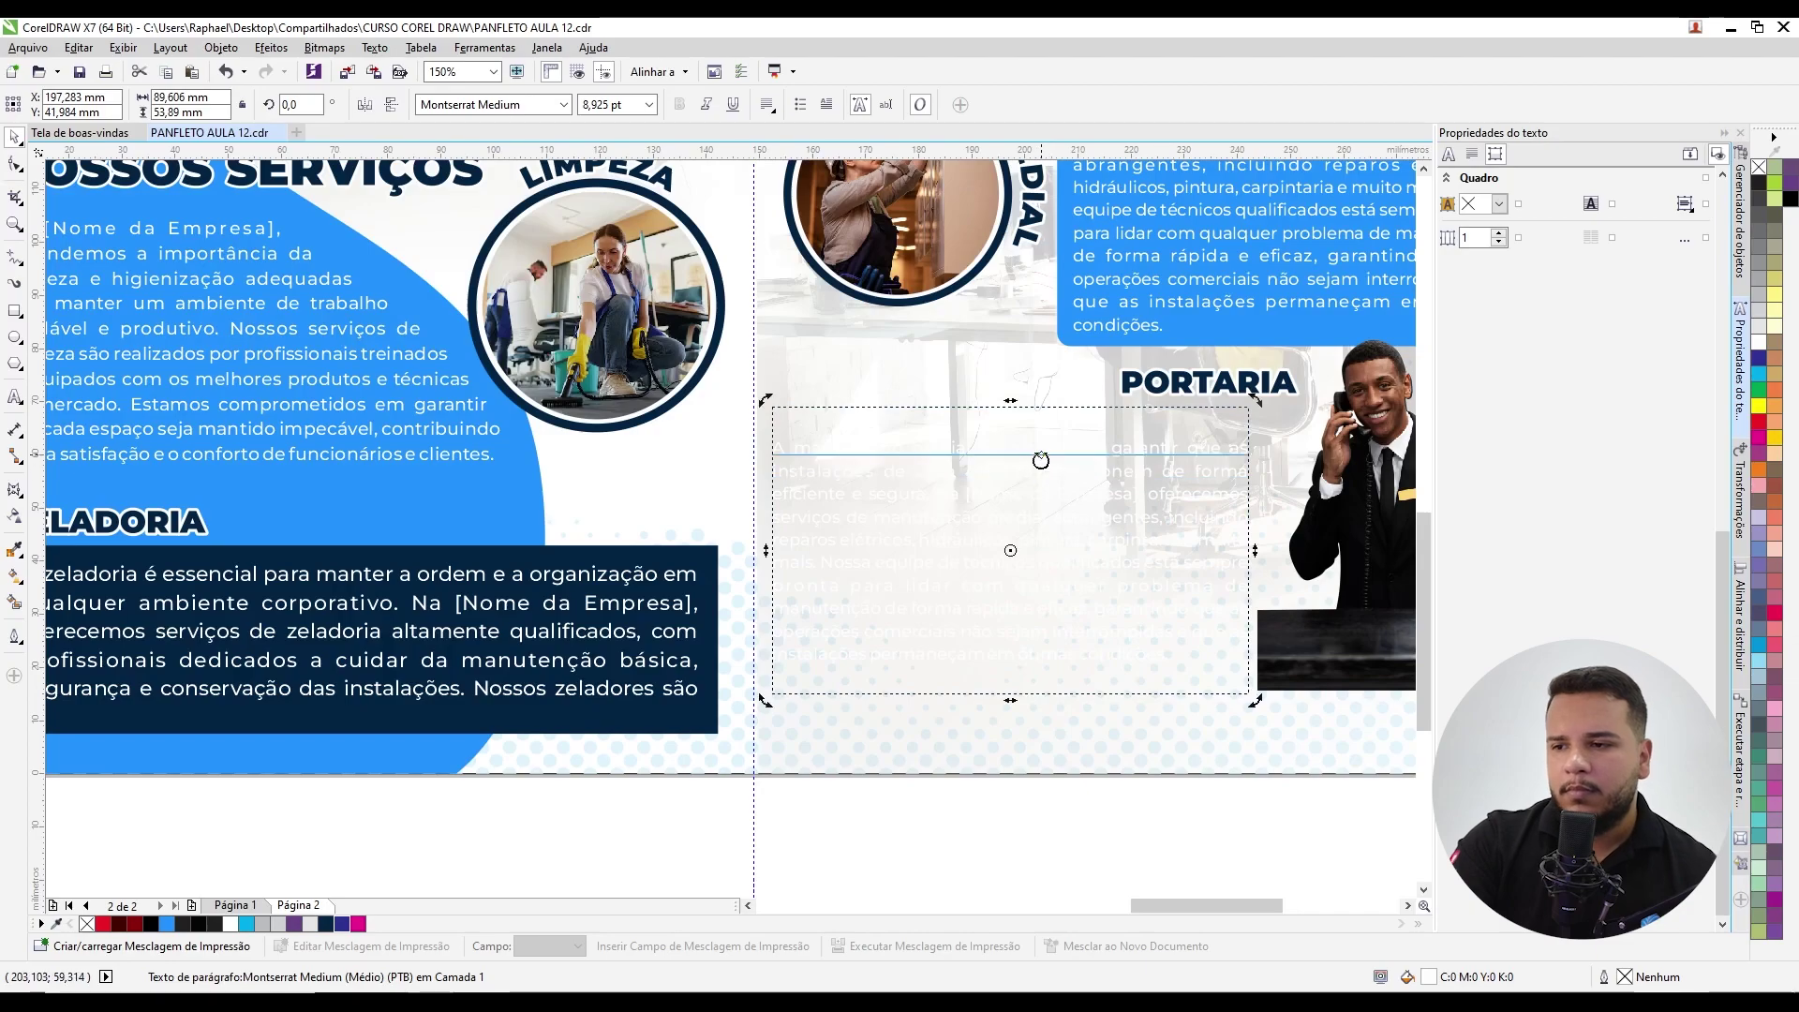
# Step: Recolour all the text in the duplicated frame black
pyautogui.doubleClick(1038, 459)
pyautogui.hotkey('ctrl', 'a')
pyautogui.click(1759, 182)
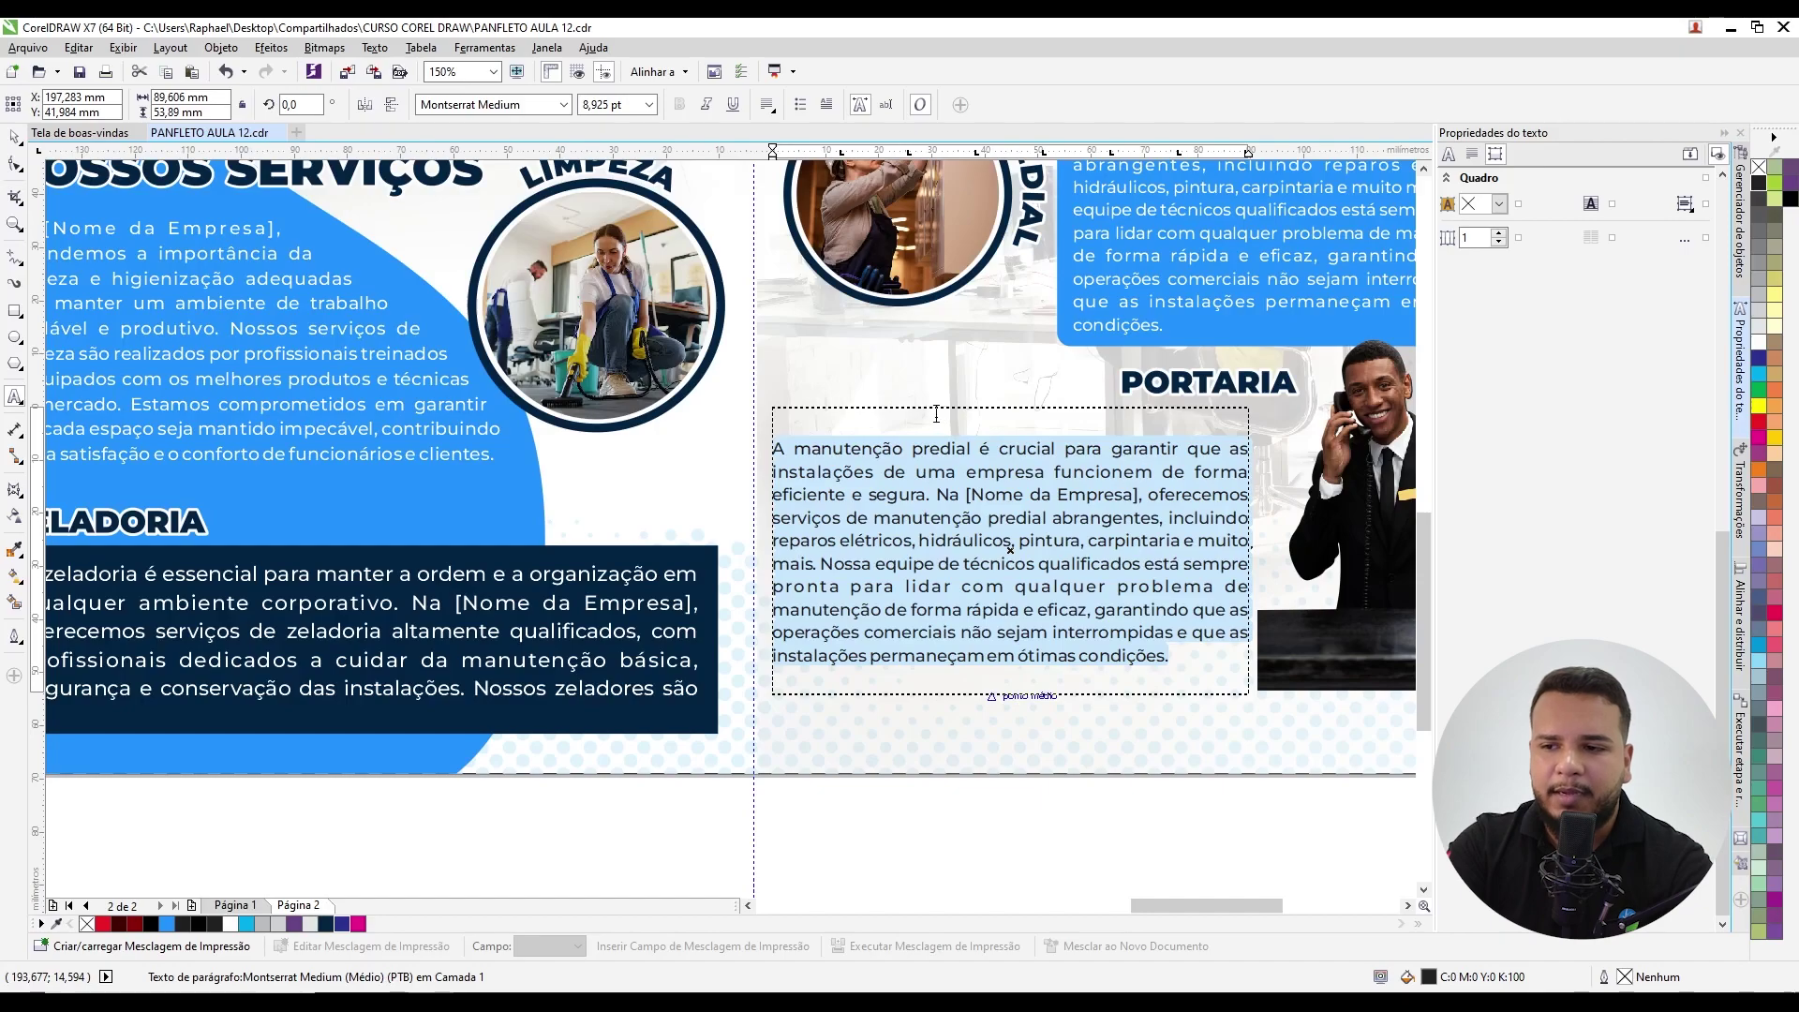
pyautogui.scroll(-1, 922, 466)
pyautogui.scroll(1, 963, 440)
pyautogui.moveTo(950, 449); pyautogui.dragTo(849, 497)
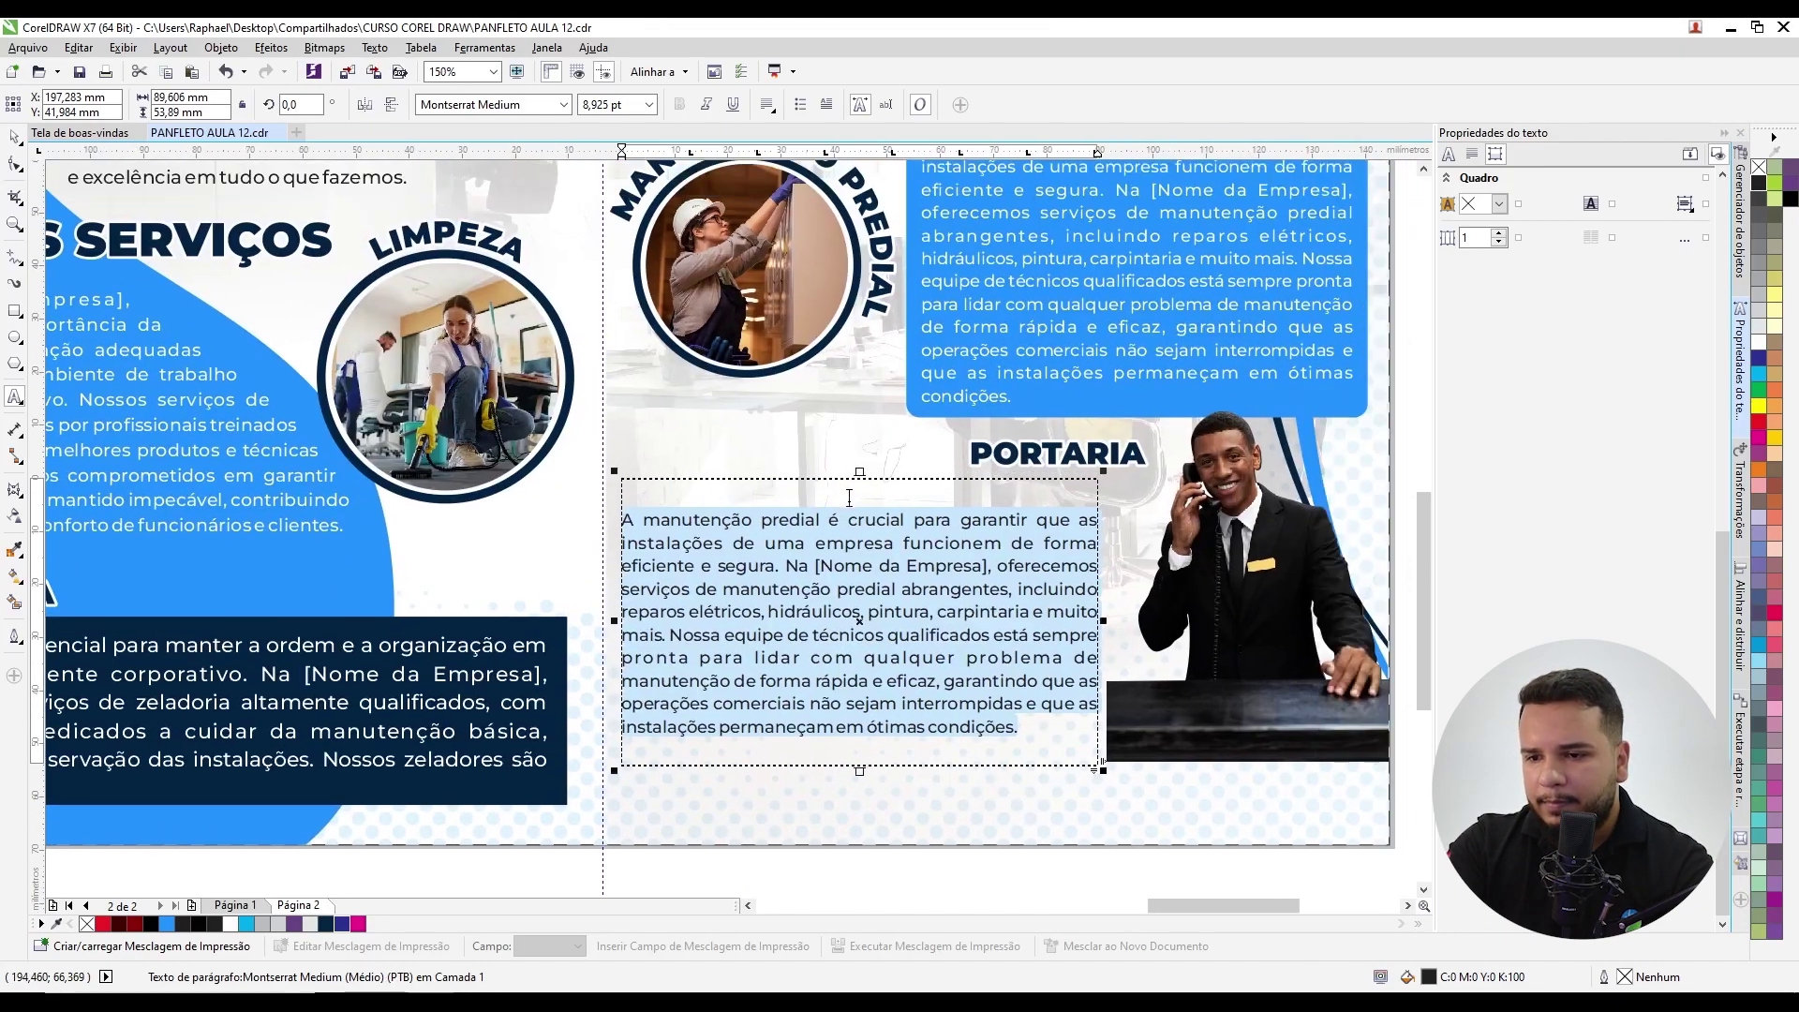
# Step: Replace the duplicated text with the Portaria paragraph copied from the TEXTO AULA 12 file in Notepad
pyautogui.press('Delete')
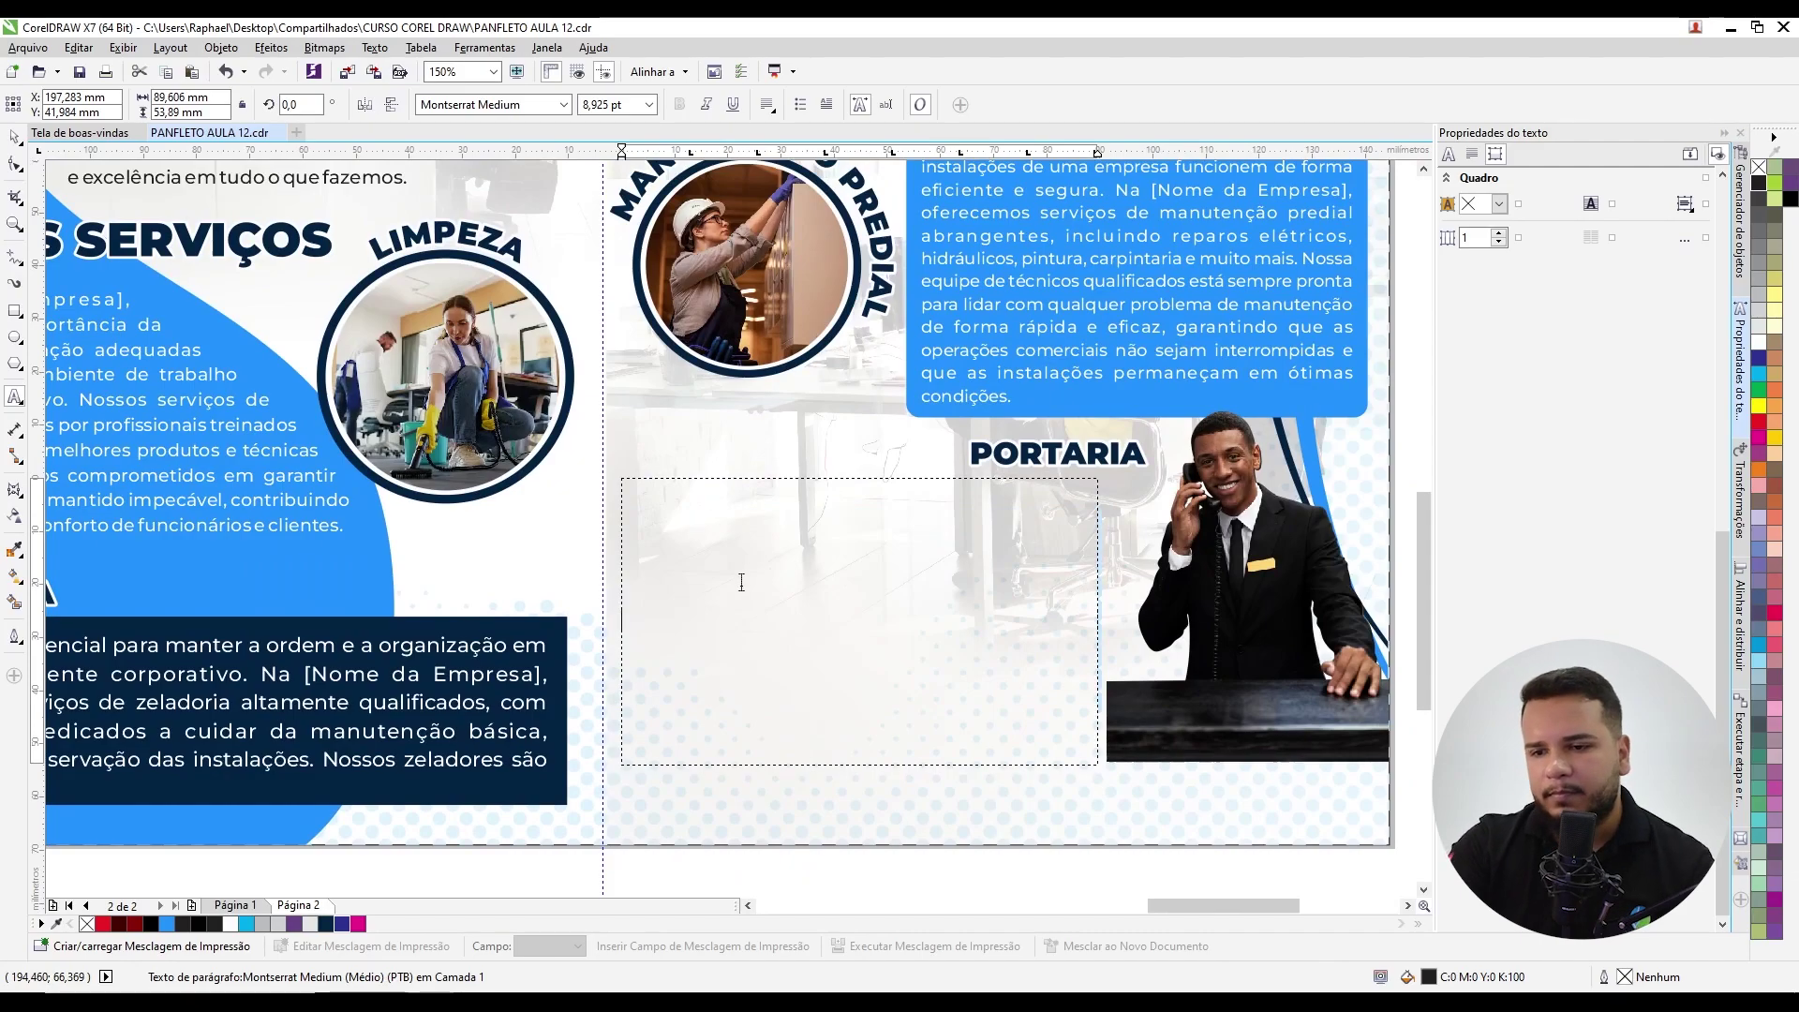
pyautogui.hotkey('alt', 'Tab')
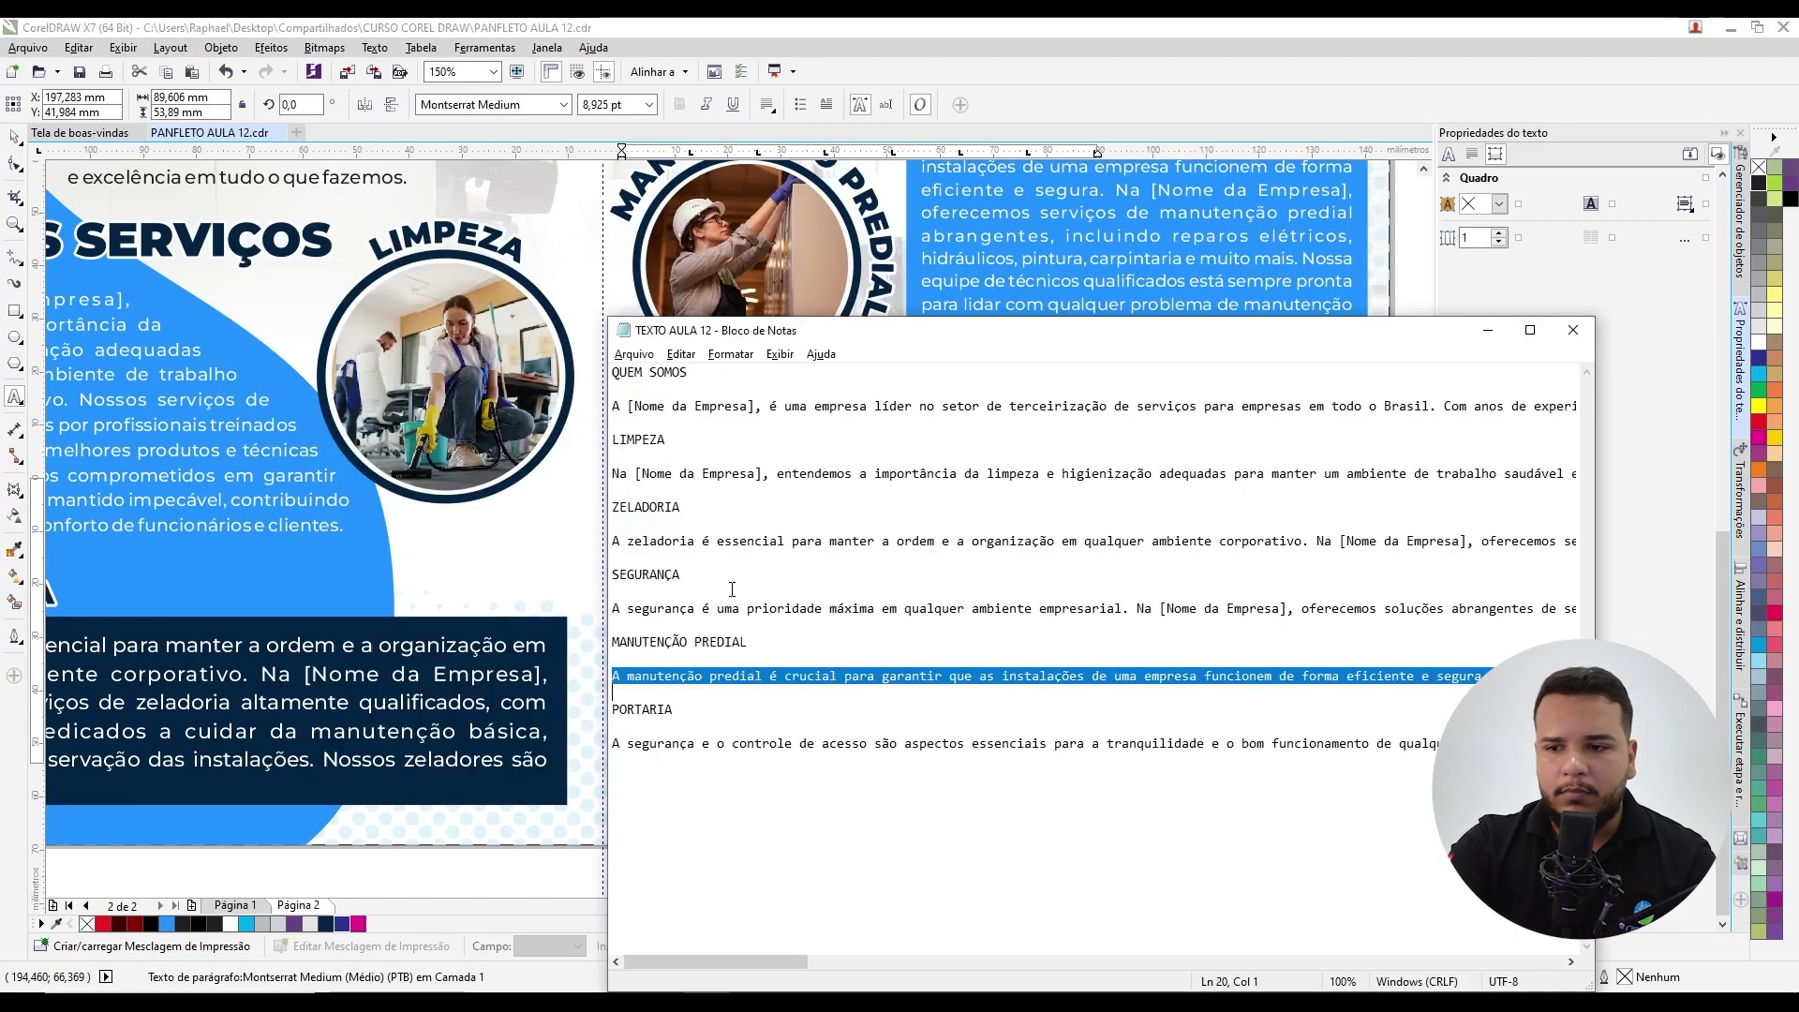
pyautogui.click(615, 745)
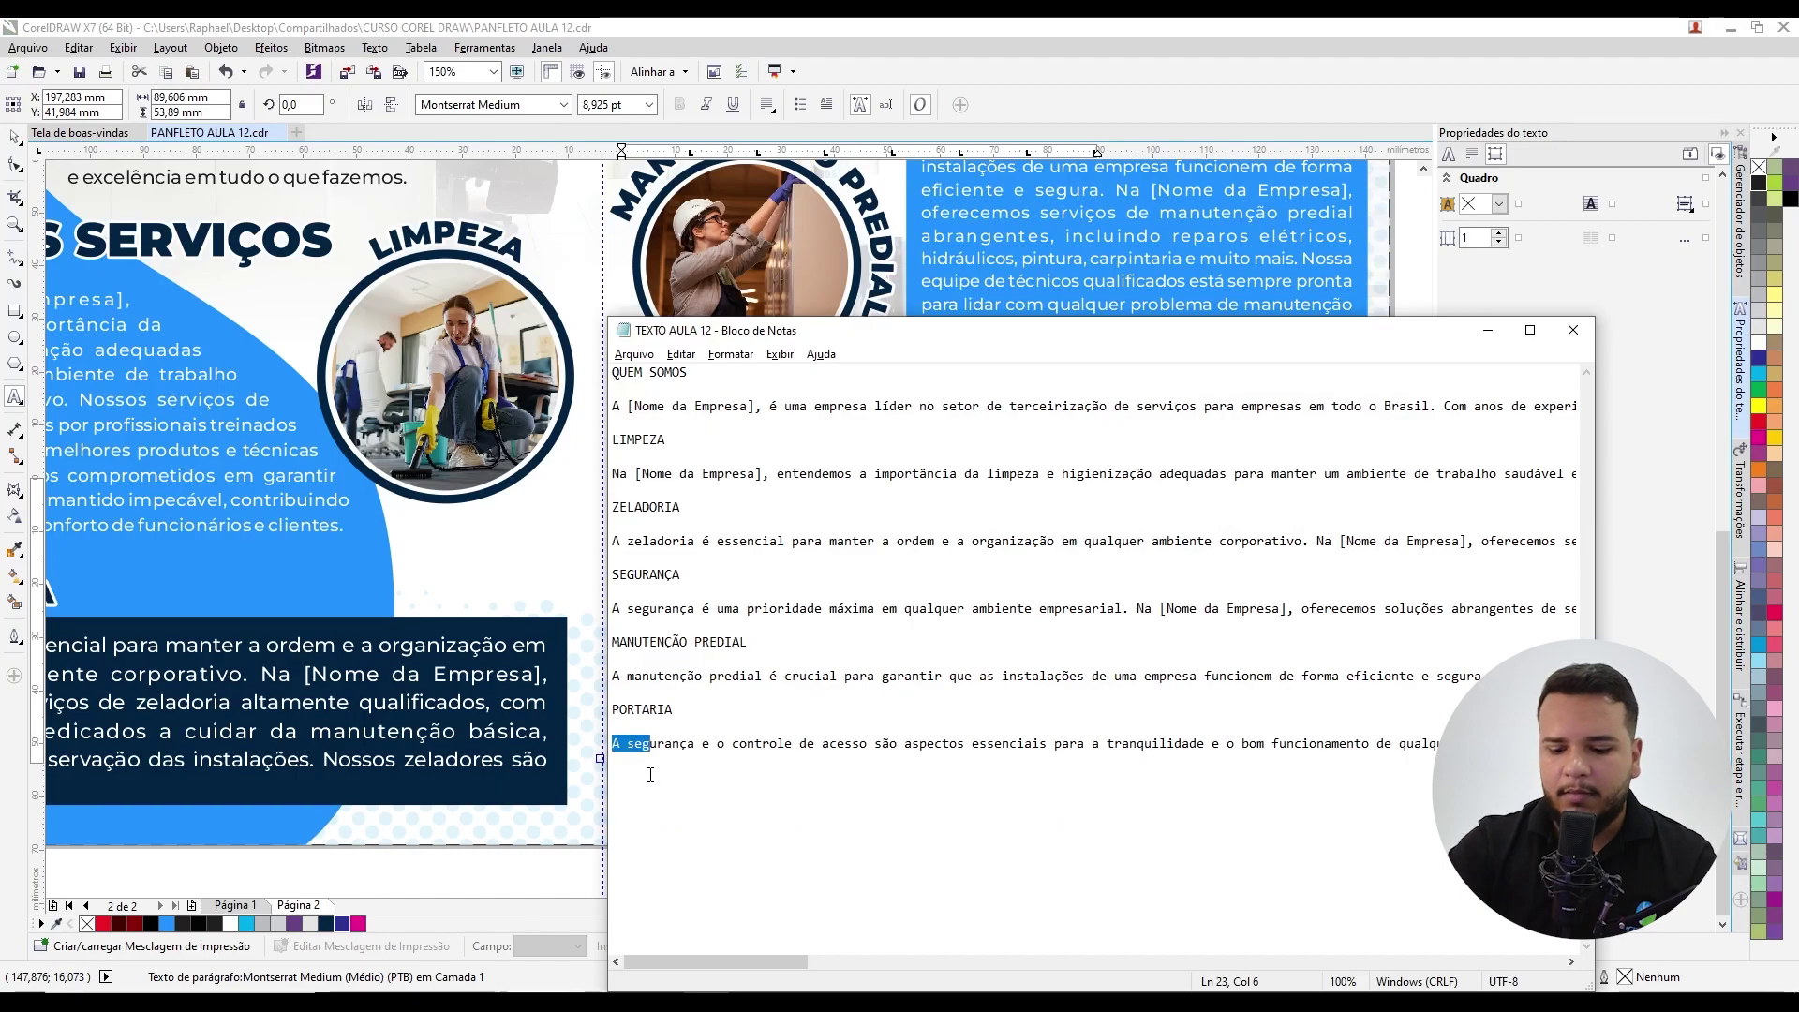
pyautogui.hotkey('shift', 'End')
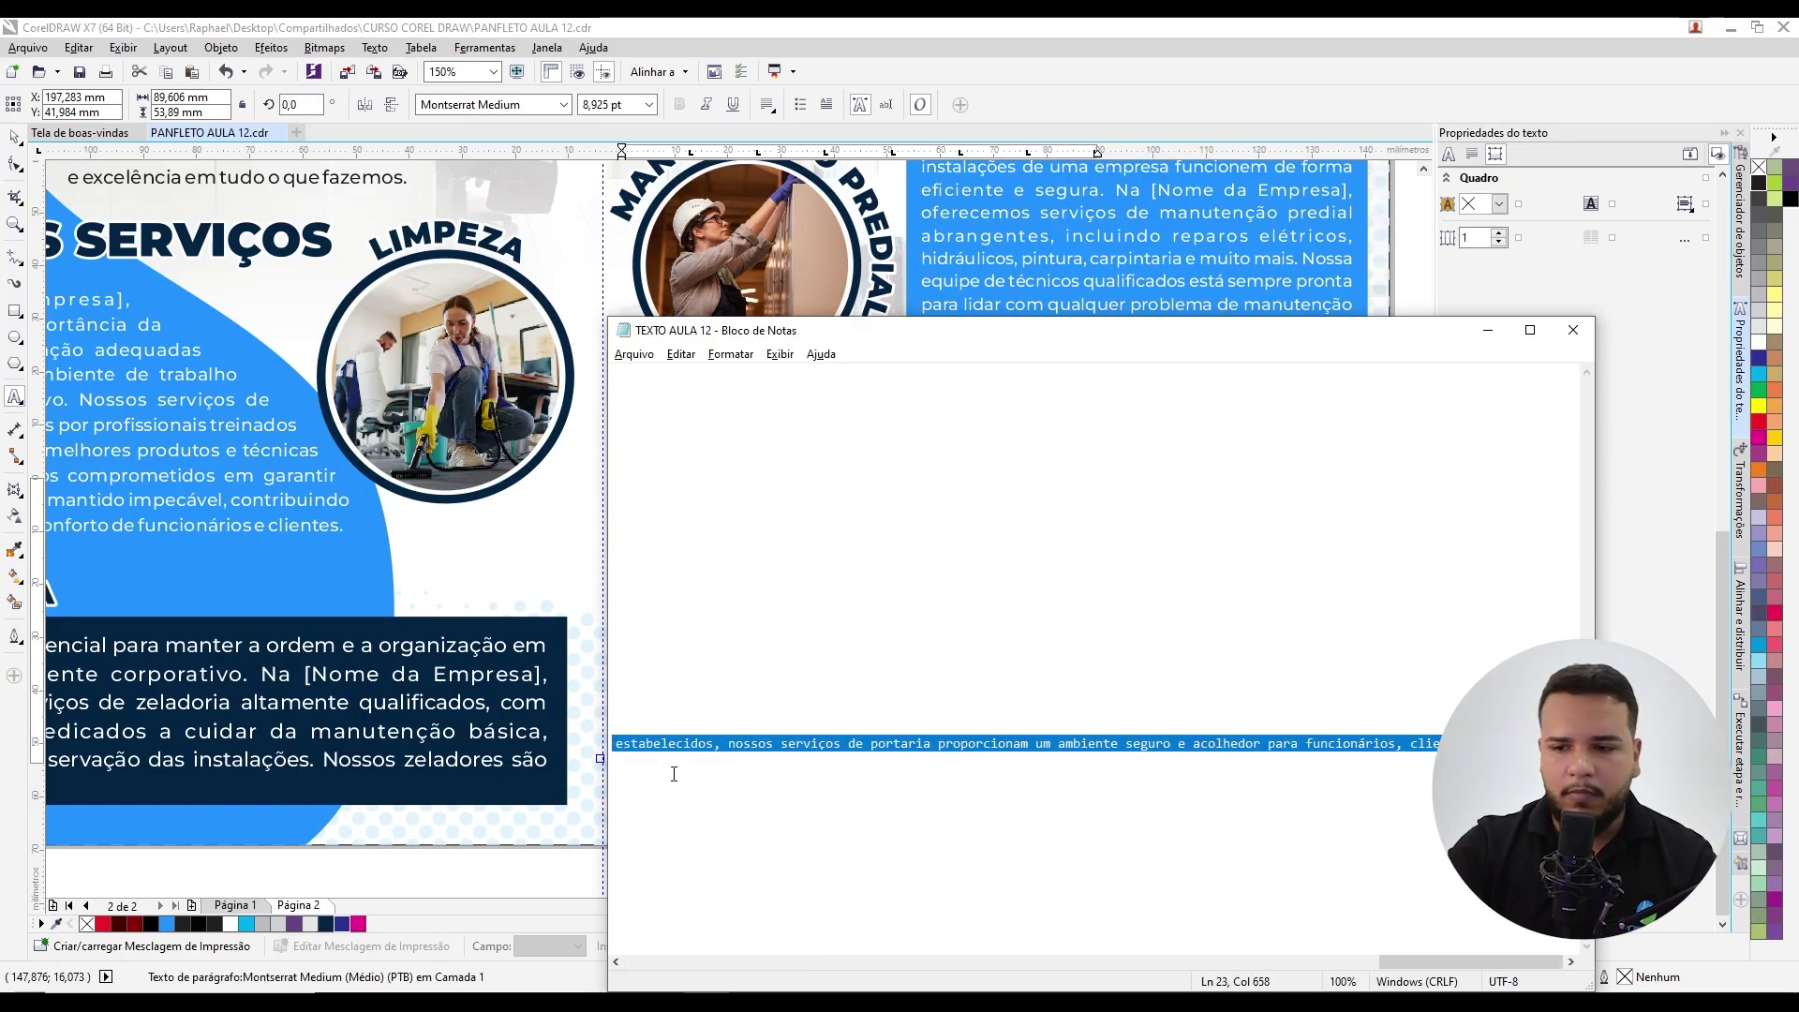
pyautogui.hotkey('alt', 'Tab')
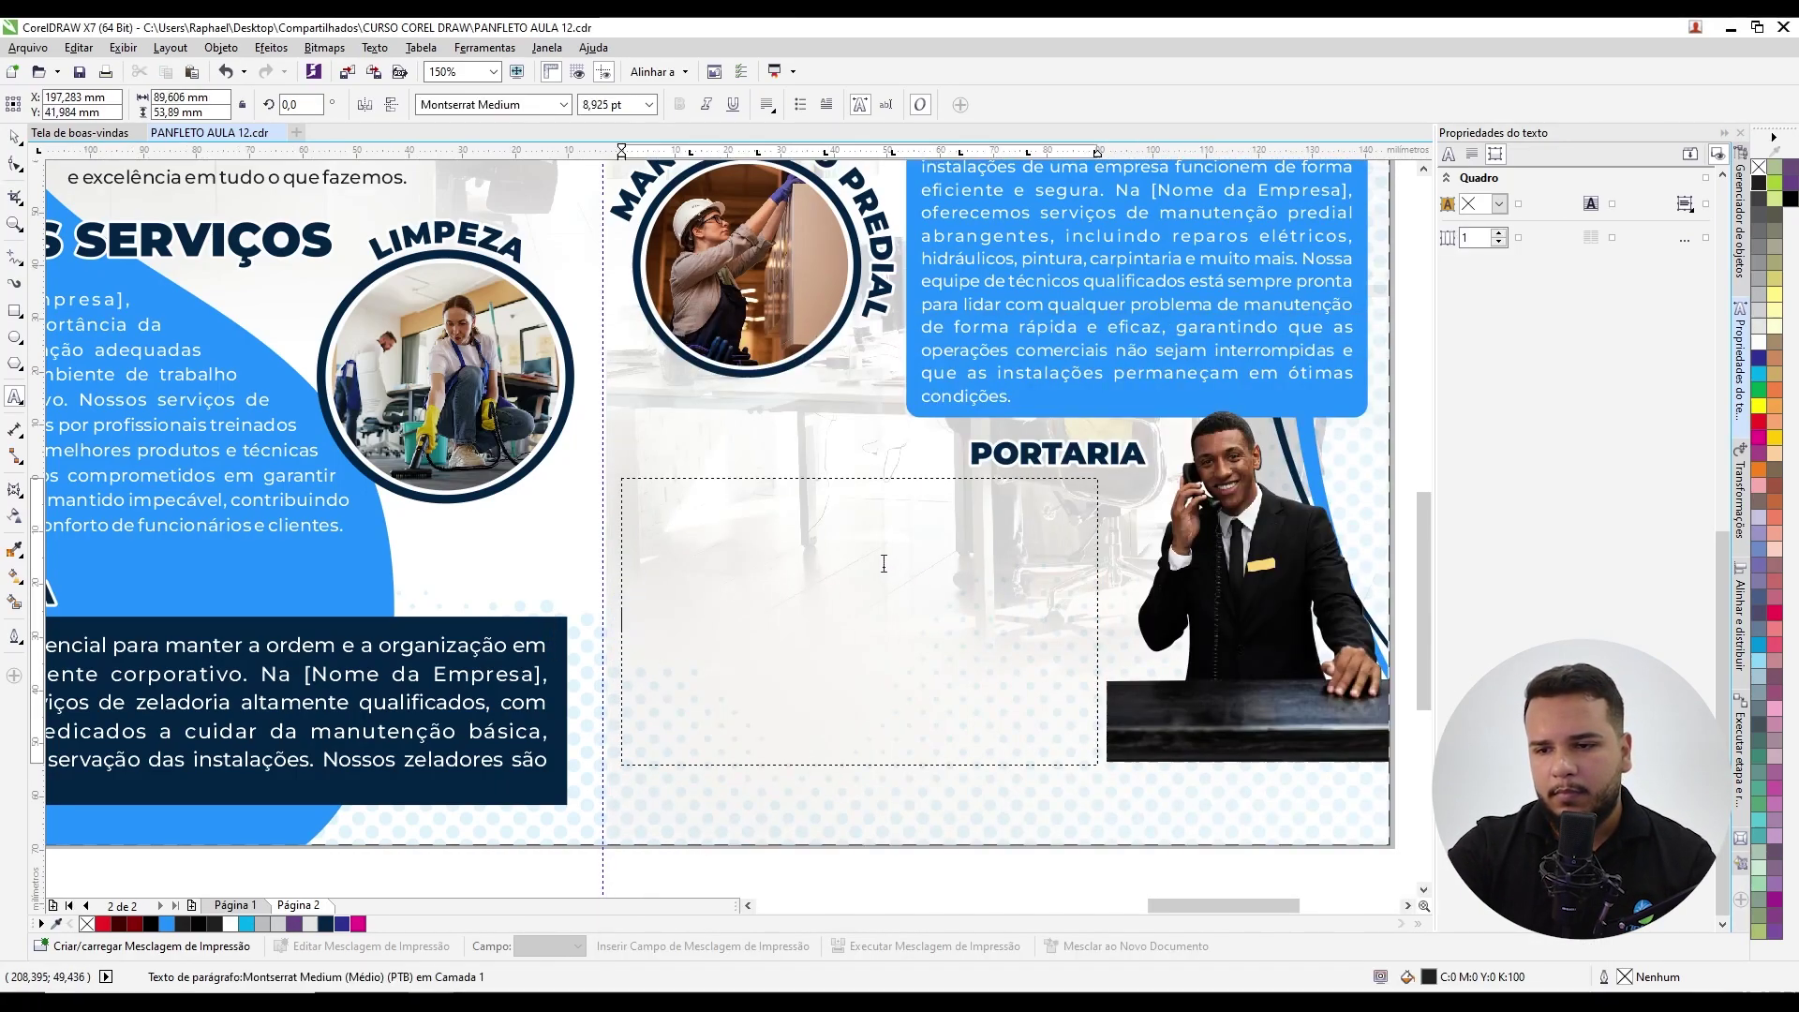
pyautogui.hotkey('ctrl', 'v')
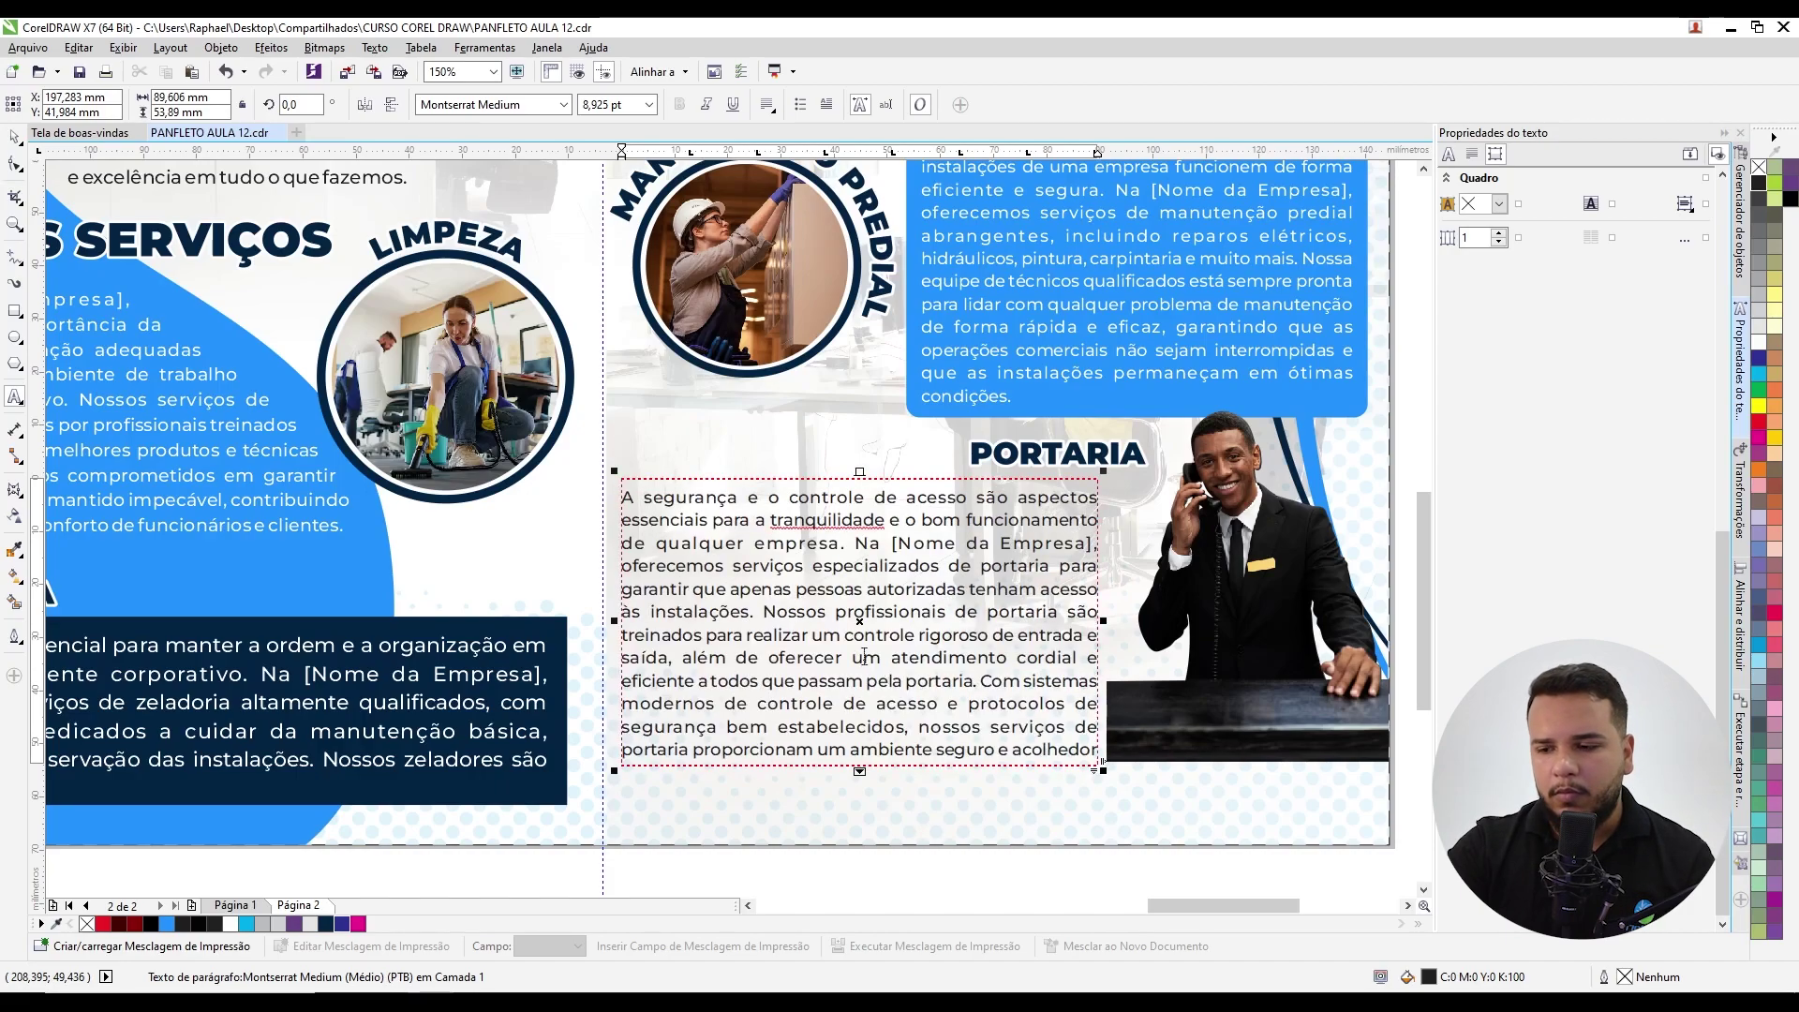
# Step: Extend the Portaria text frame downward to about 62 mm in height so the whole paragraph fits
pyautogui.moveTo(862, 770); pyautogui.dragTo(861, 815)
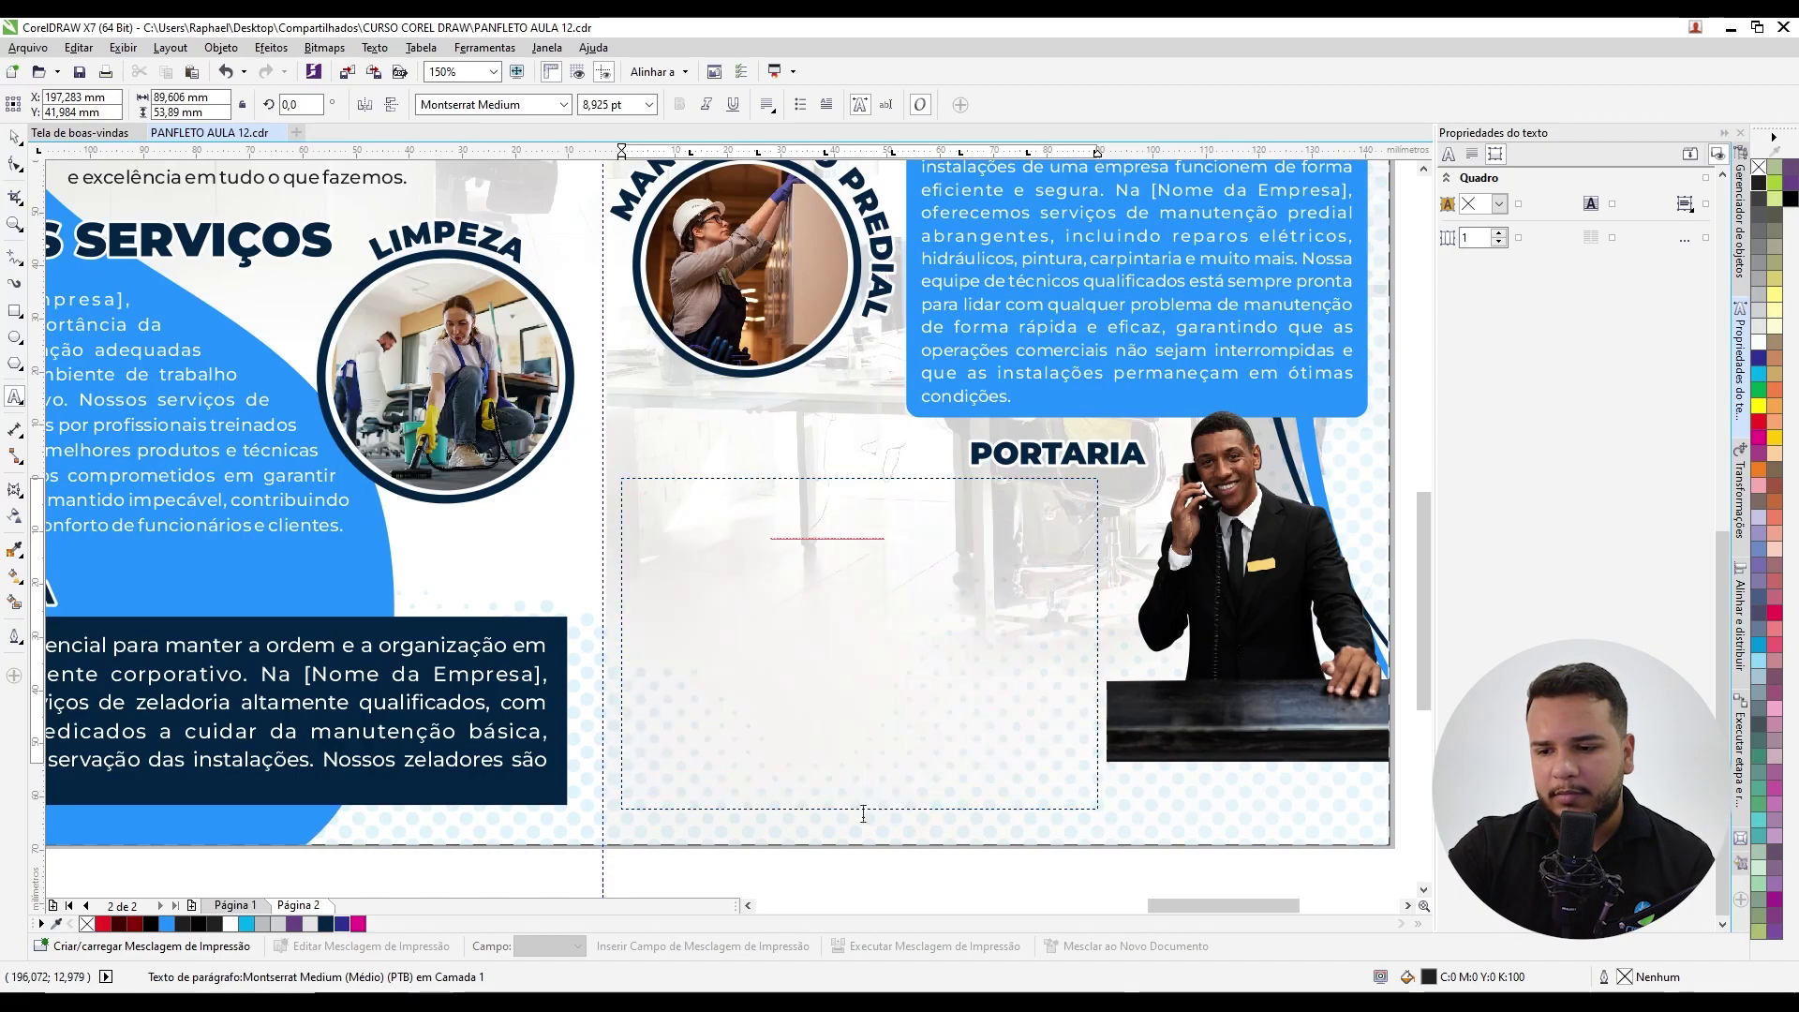
pyautogui.click(14, 137)
pyautogui.scroll(-2, 1018, 552)
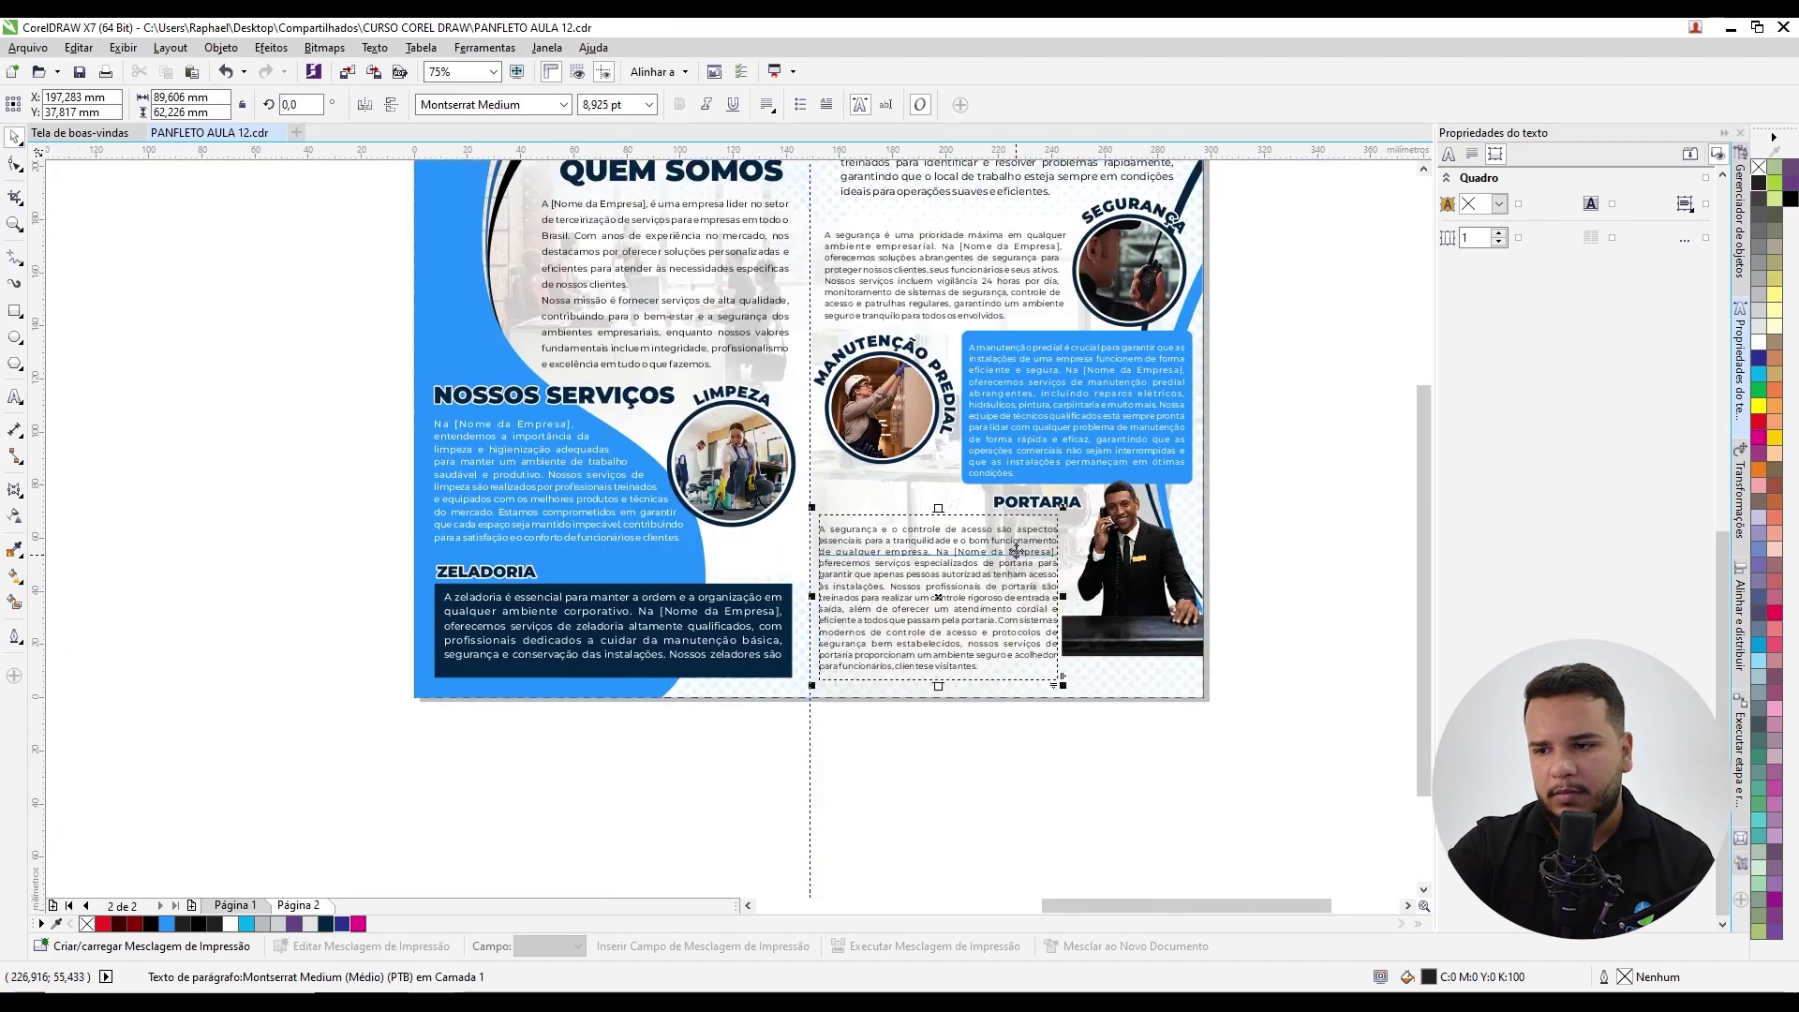
pyautogui.click(1126, 821)
# Step: Review the layout of flyer pages 1 and 2, including the frame linked to the Zeladoria text
pyautogui.scroll(-2, 1072, 745)
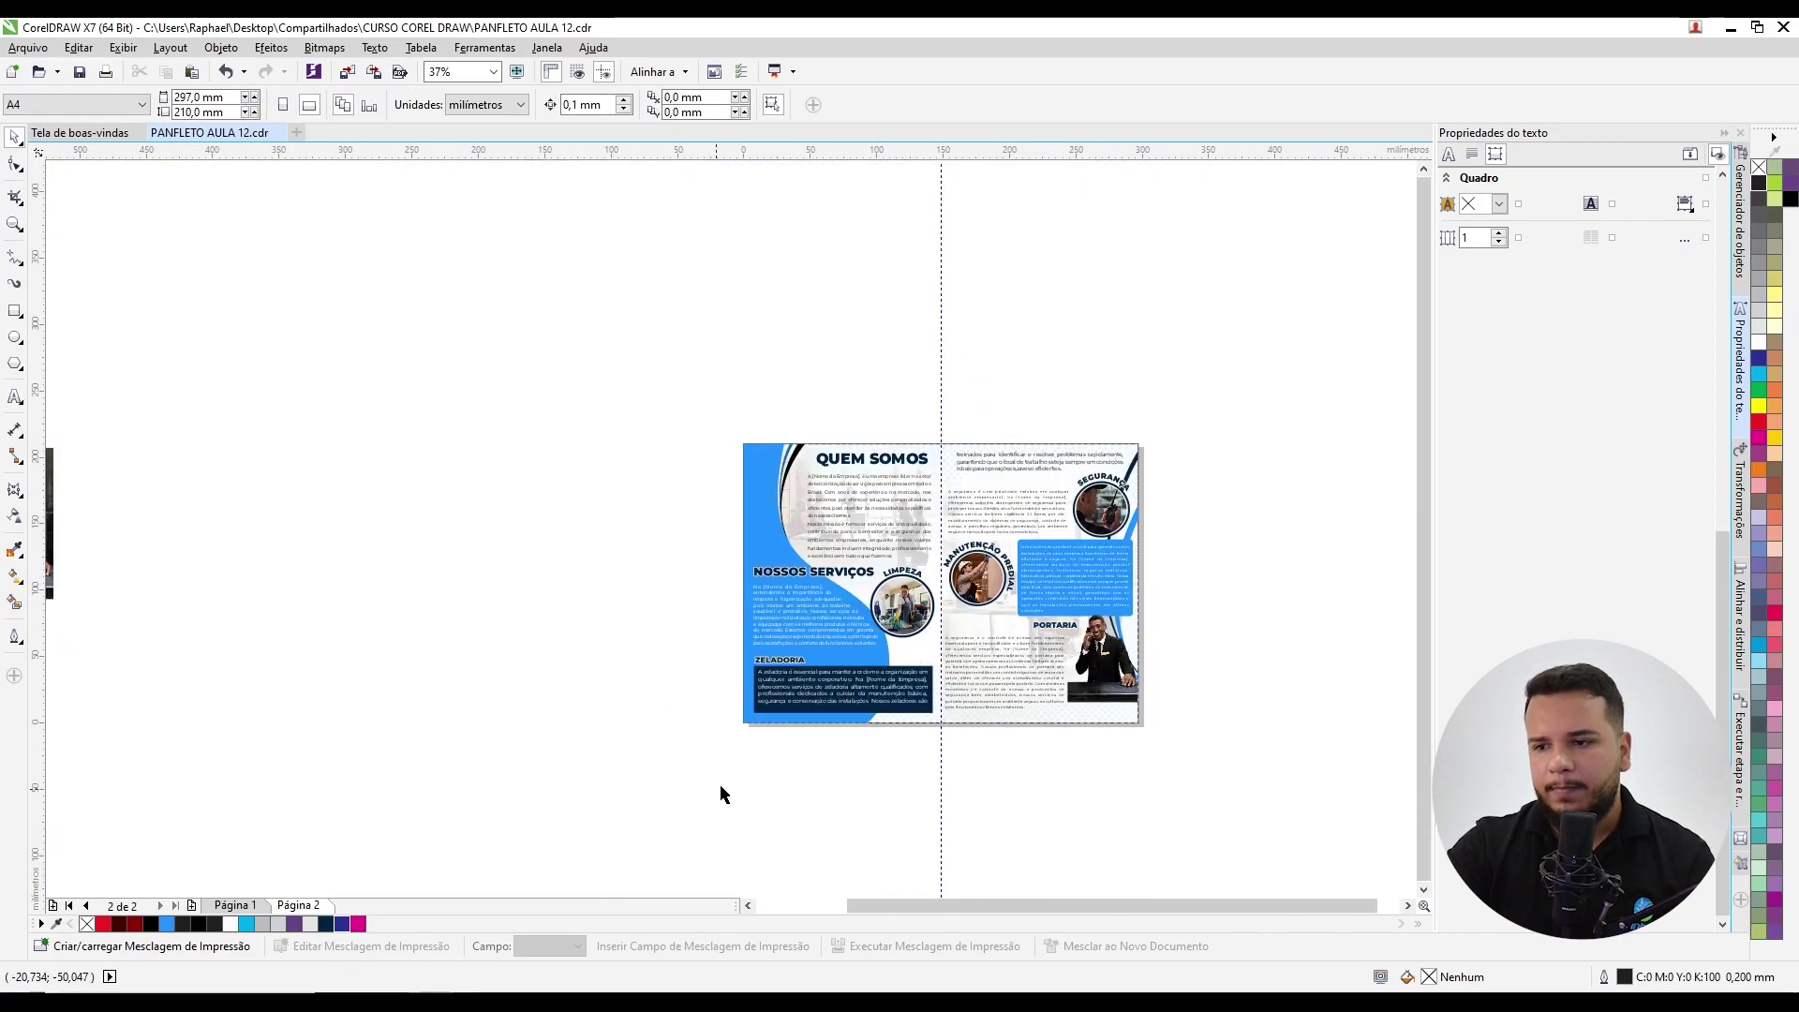
pyautogui.scroll(2, 715, 792)
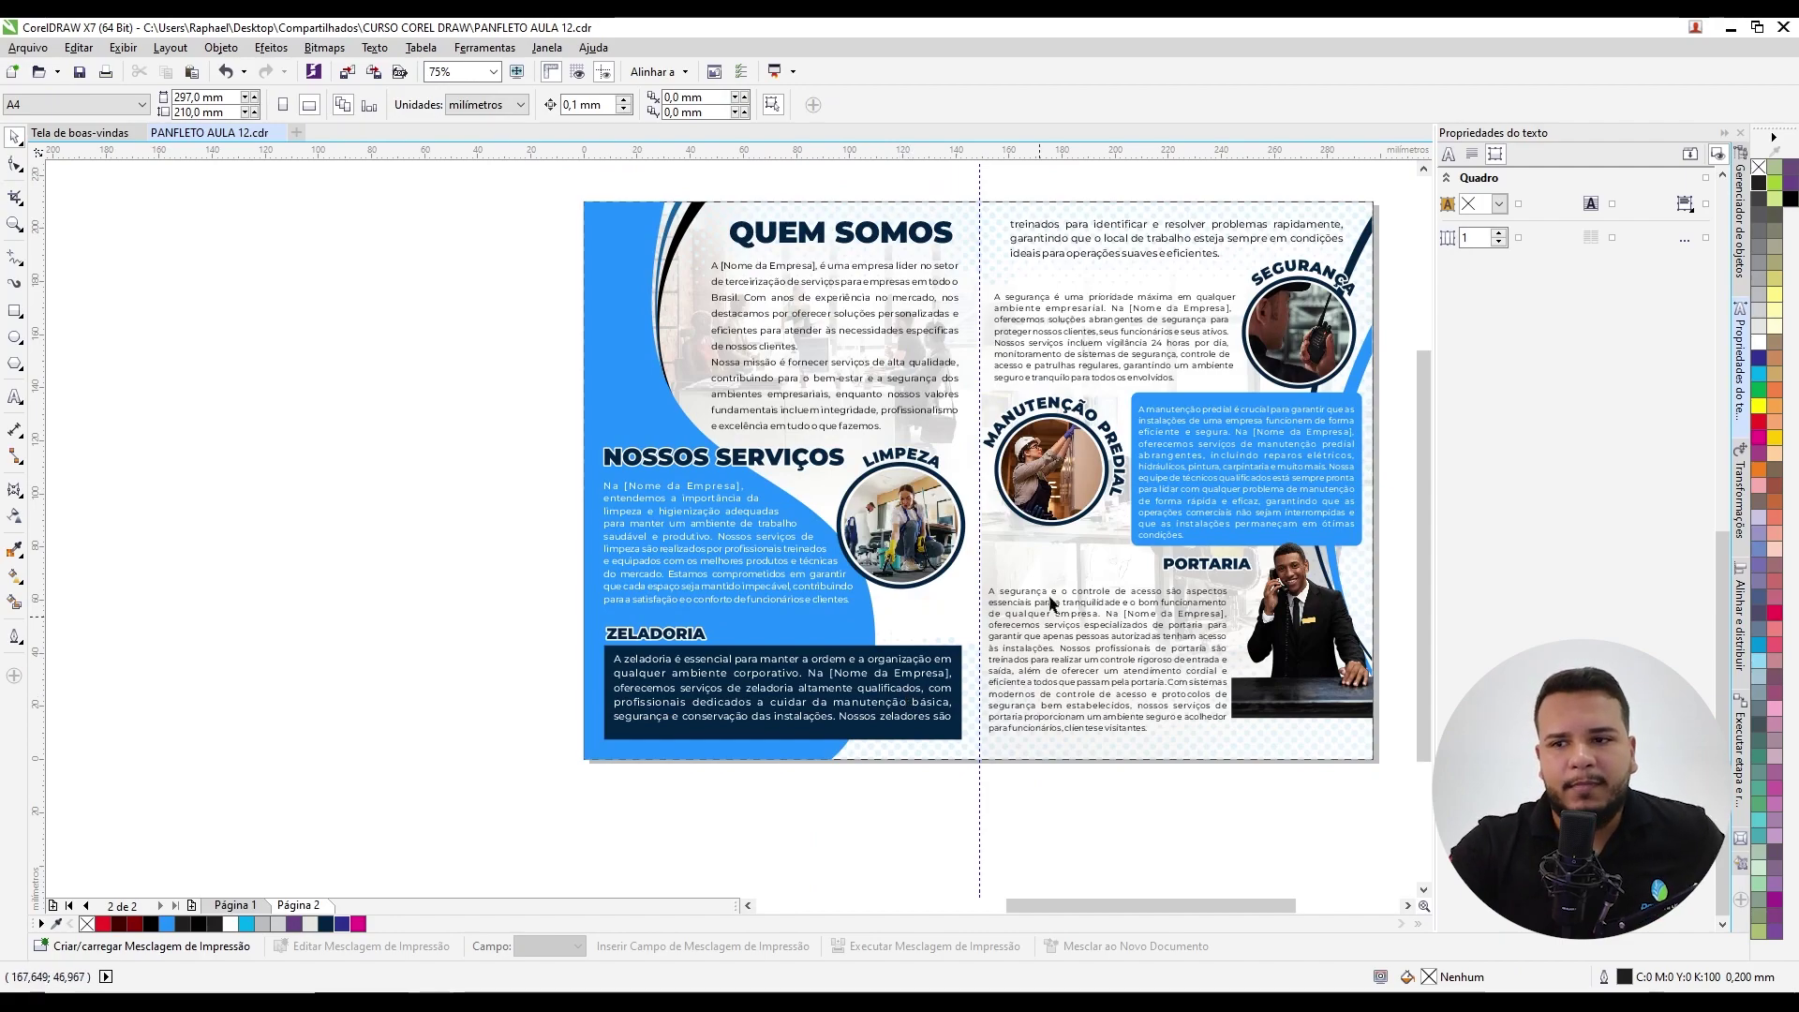
pyautogui.moveTo(1101, 421); pyautogui.dragTo(1000, 424)
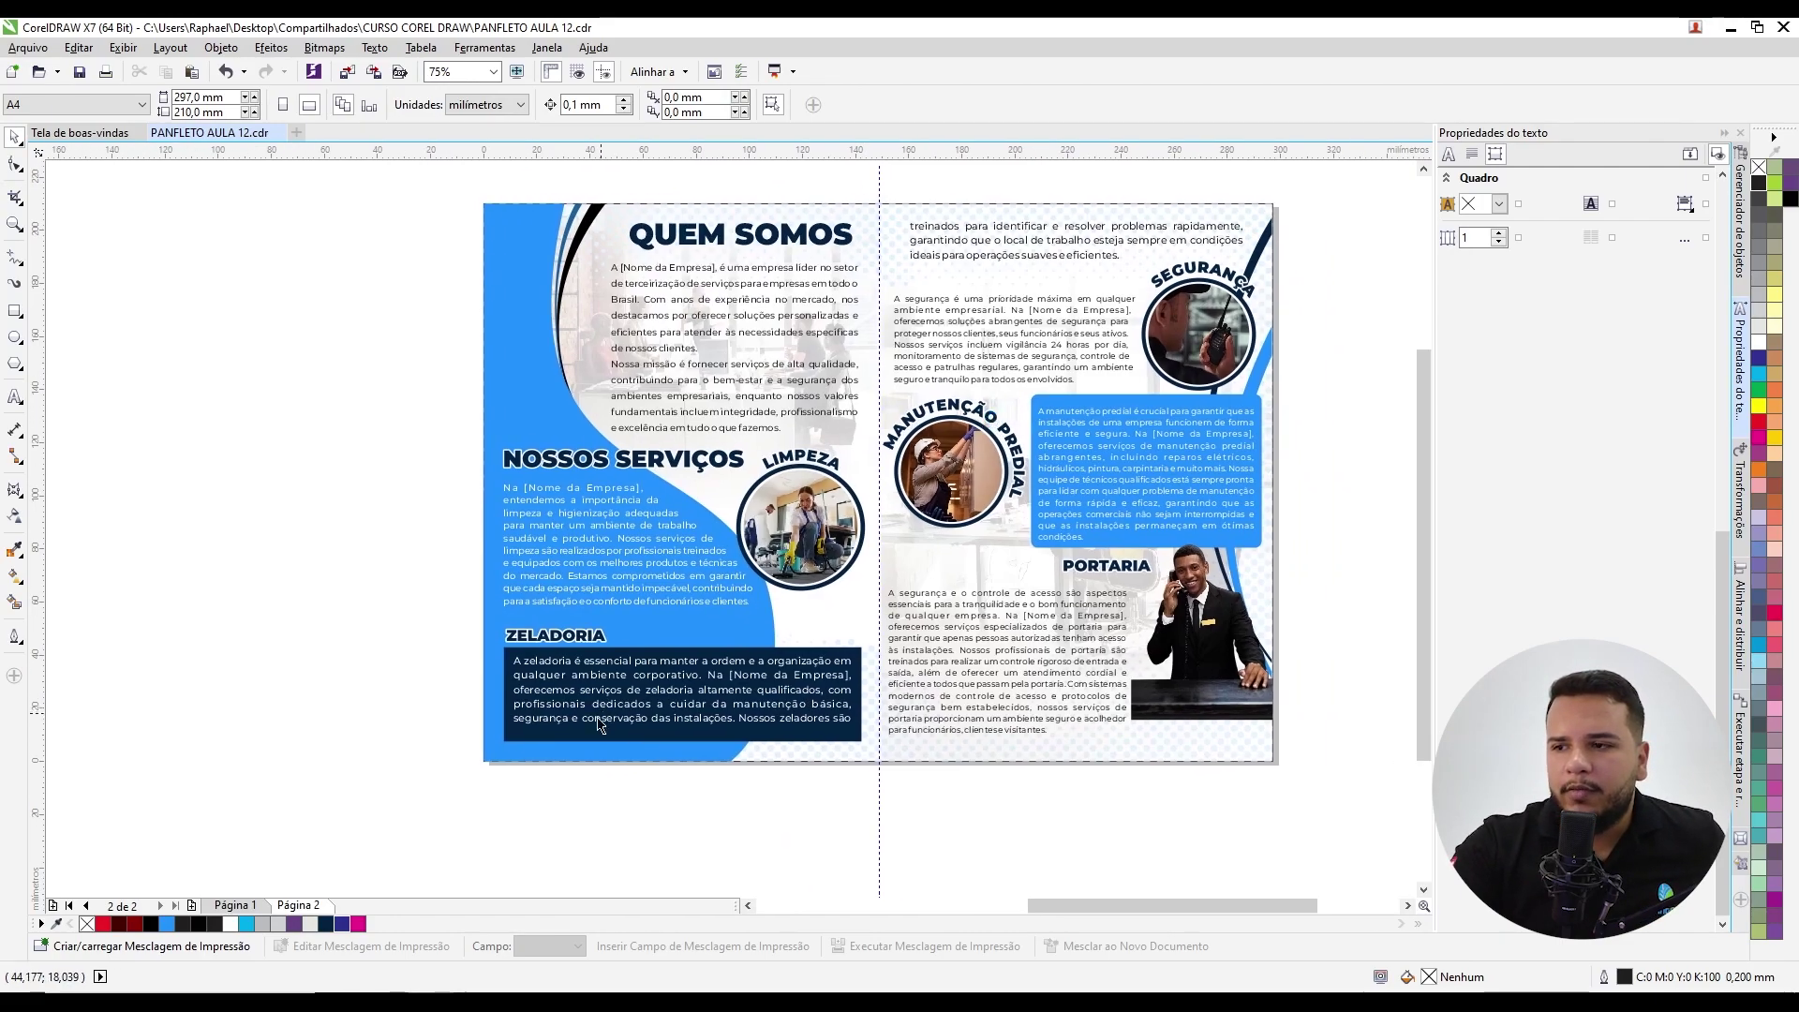
pyautogui.click(297, 906)
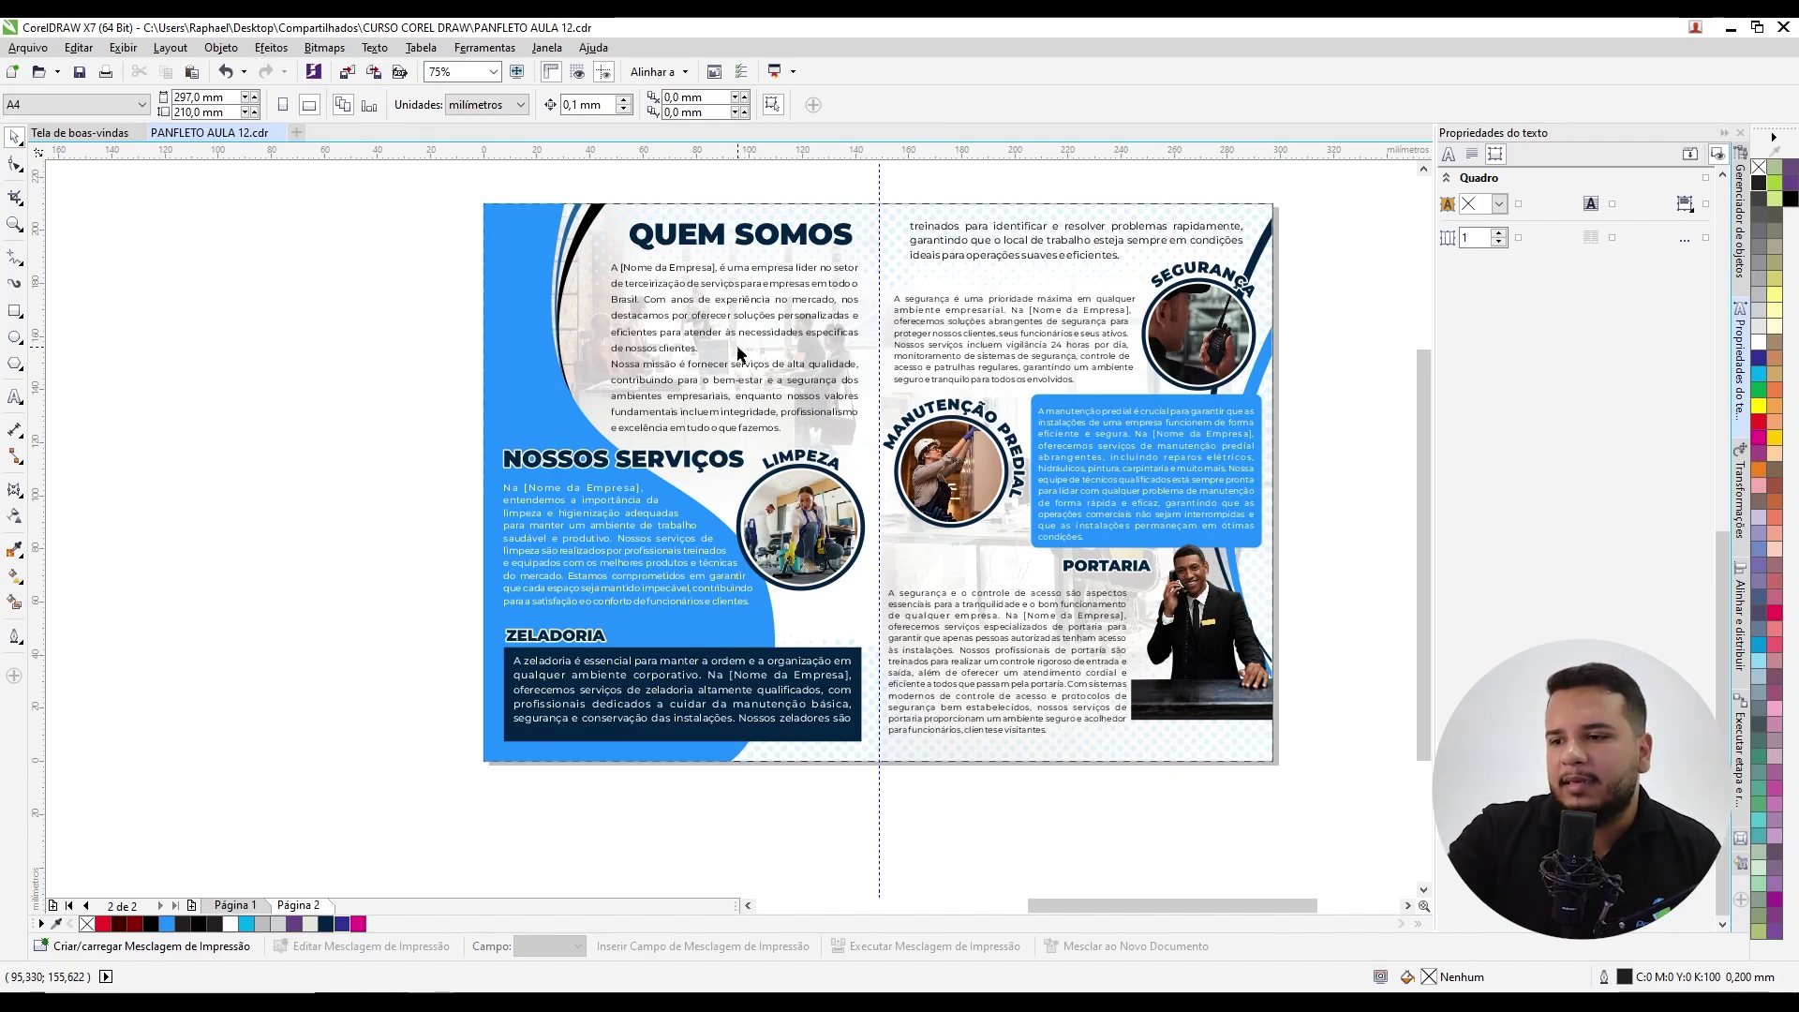
pyautogui.scroll(2, 1162, 461)
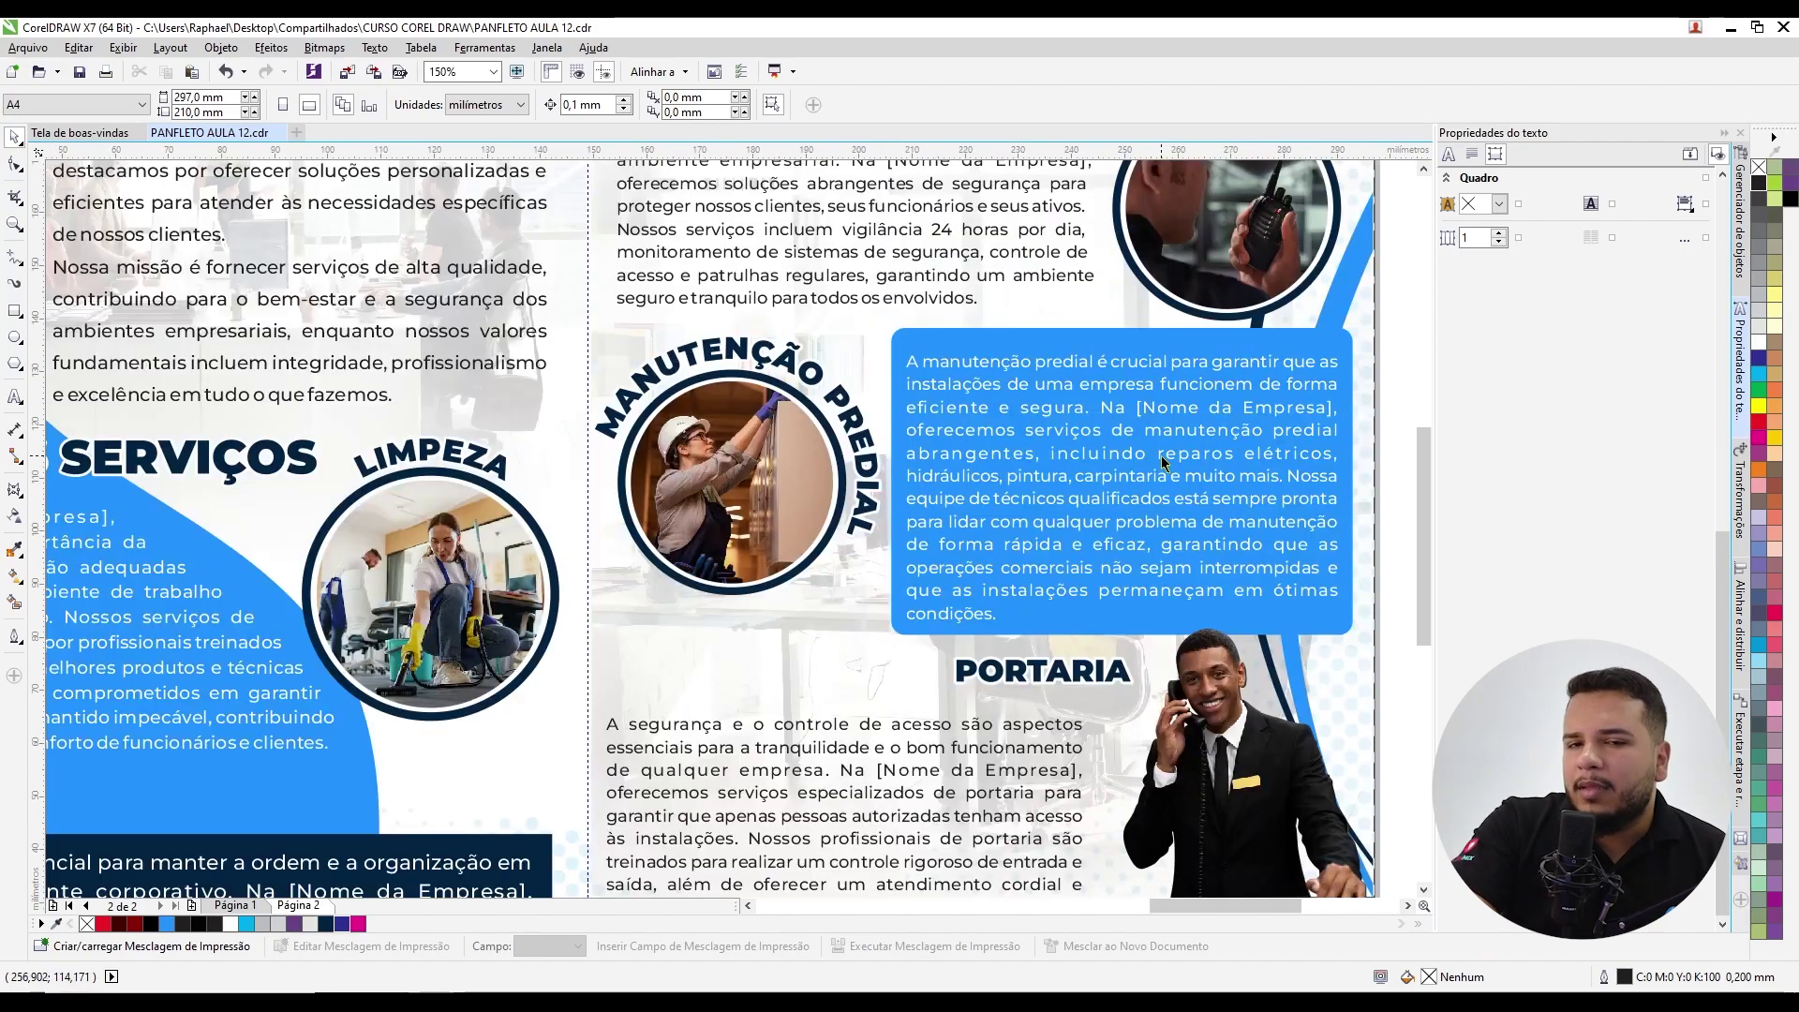
pyautogui.scroll(-2, 874, 436)
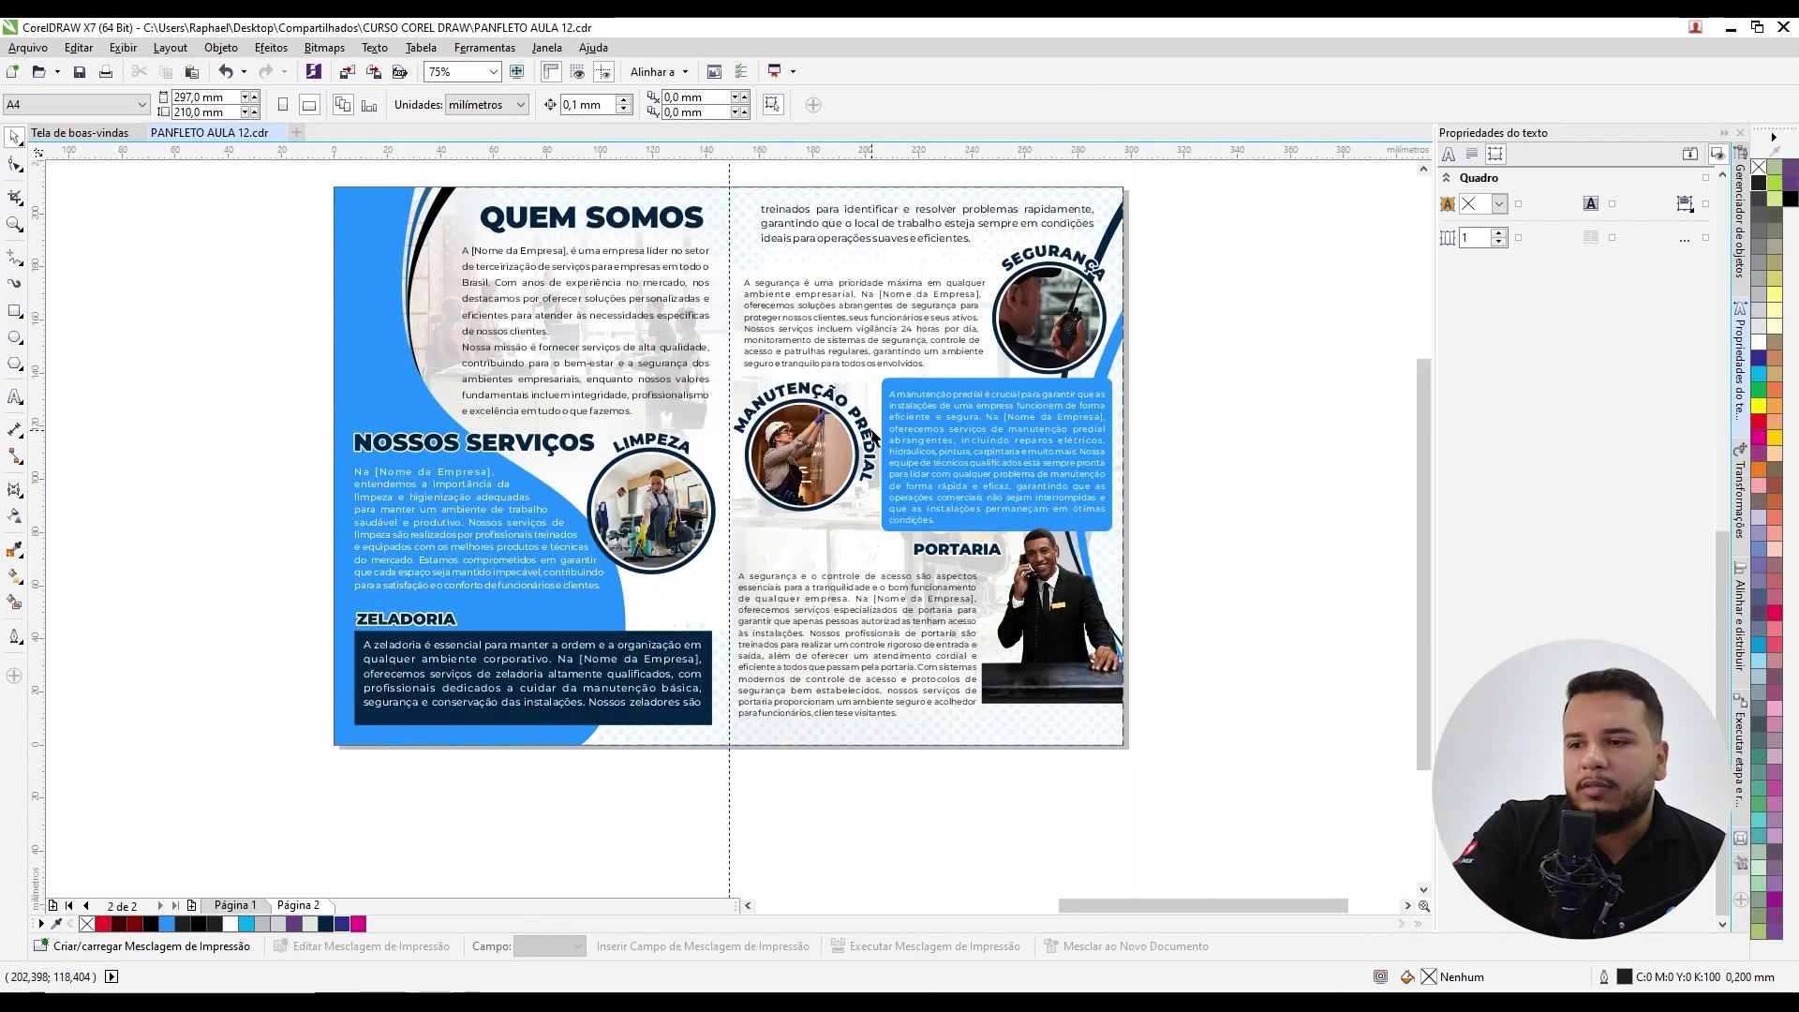
pyautogui.click(878, 240)
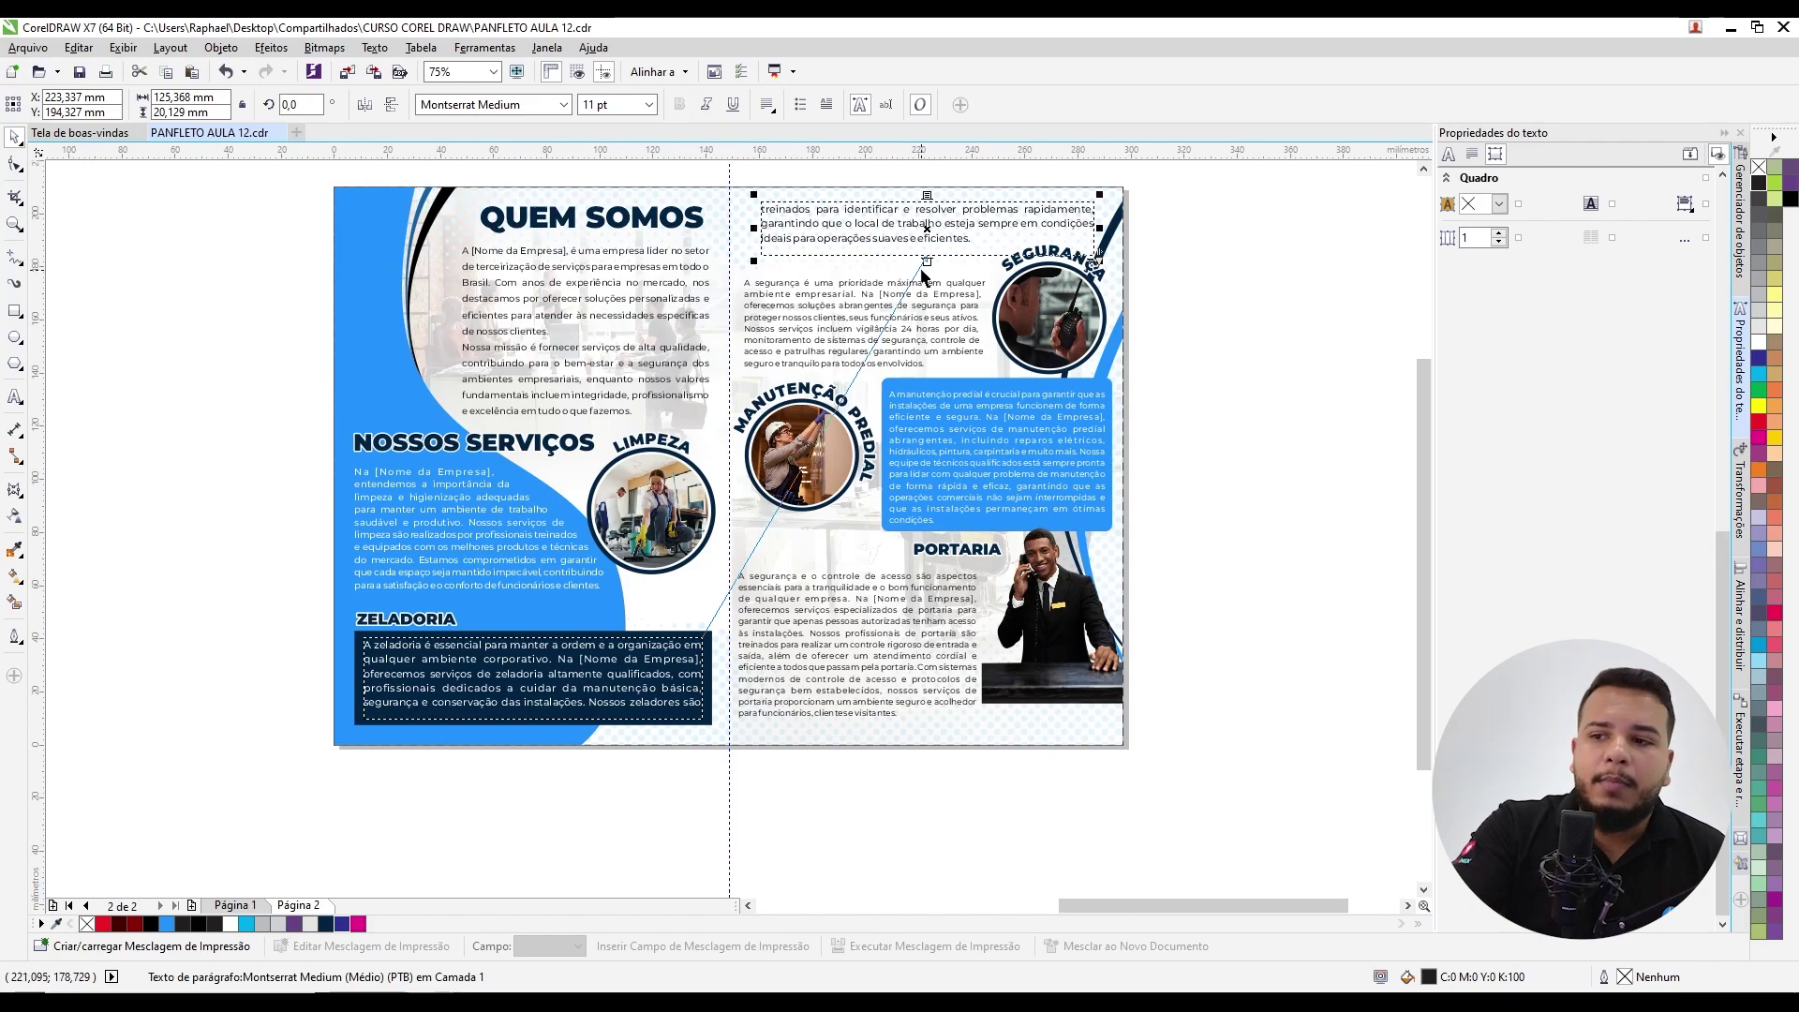
pyautogui.moveTo(883, 268); pyautogui.dragTo(823, 308)
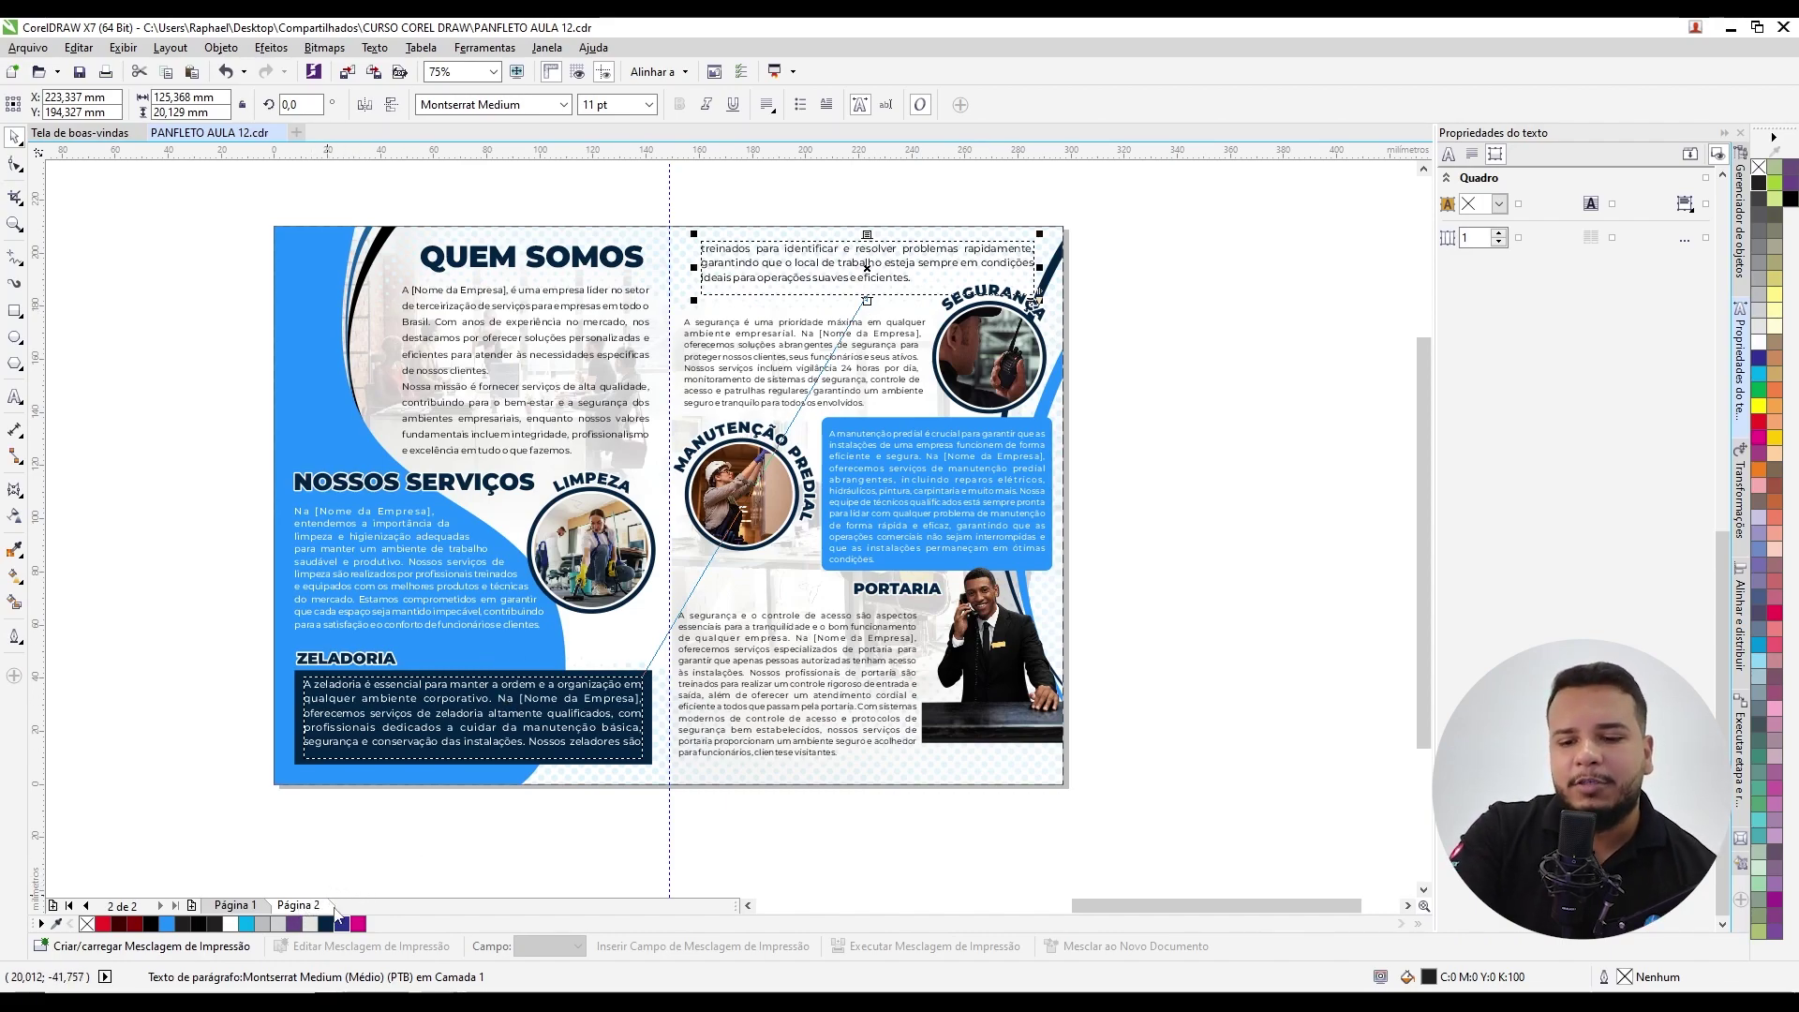
# Step: Add two blank pages after page 2 and return to page 2
pyautogui.click(191, 905)
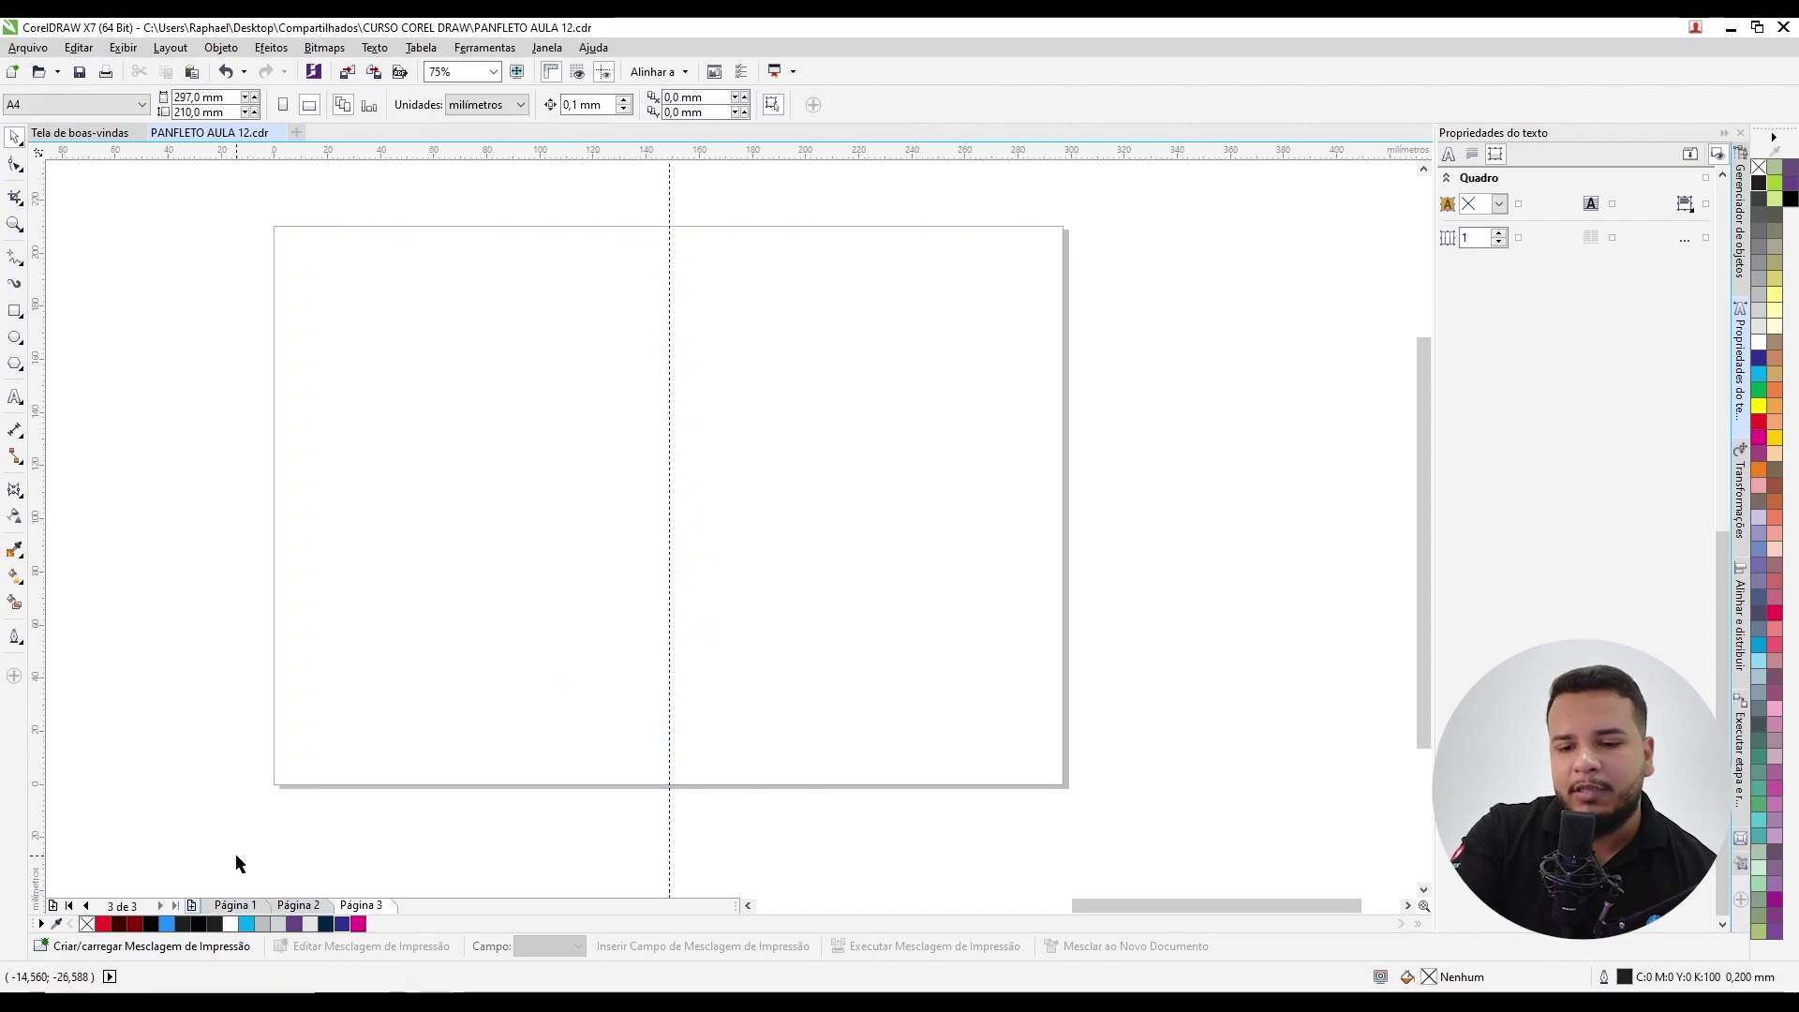
pyautogui.click(191, 905)
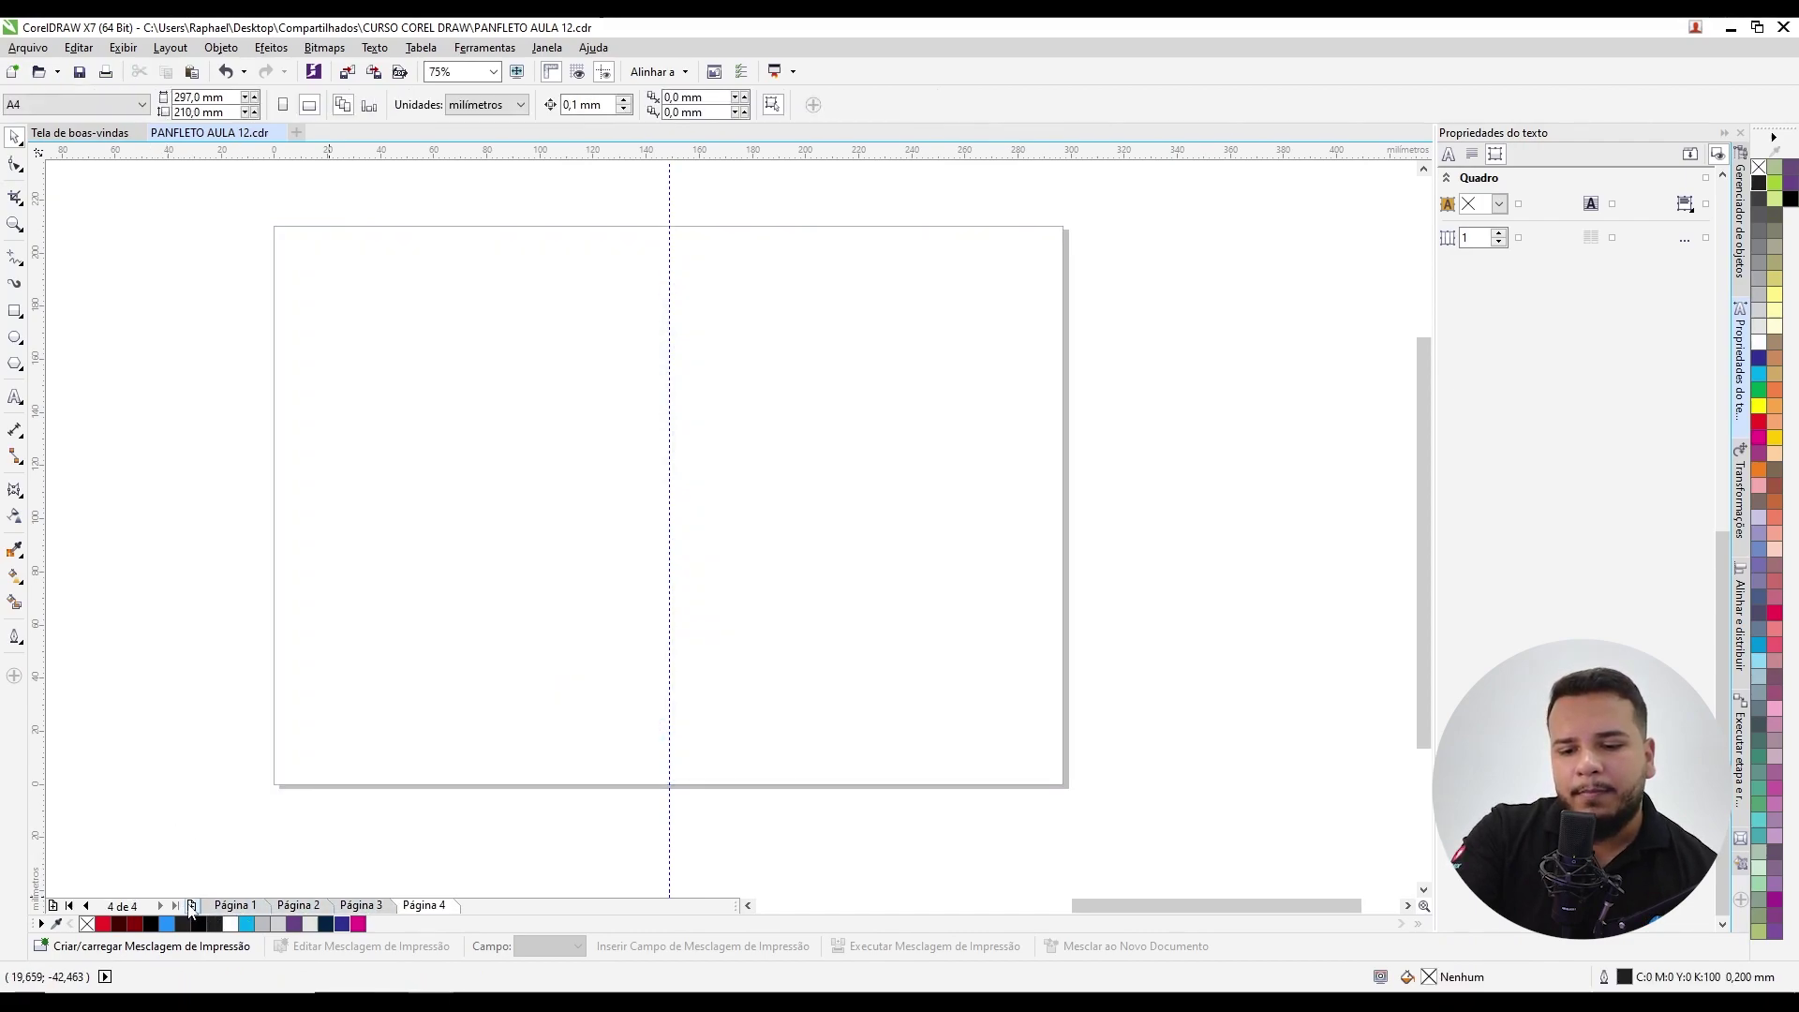
pyautogui.click(298, 905)
# Step: Shorten the Portaria text frame to its first few lines, leaving empty space beneath it
pyautogui.click(762, 642)
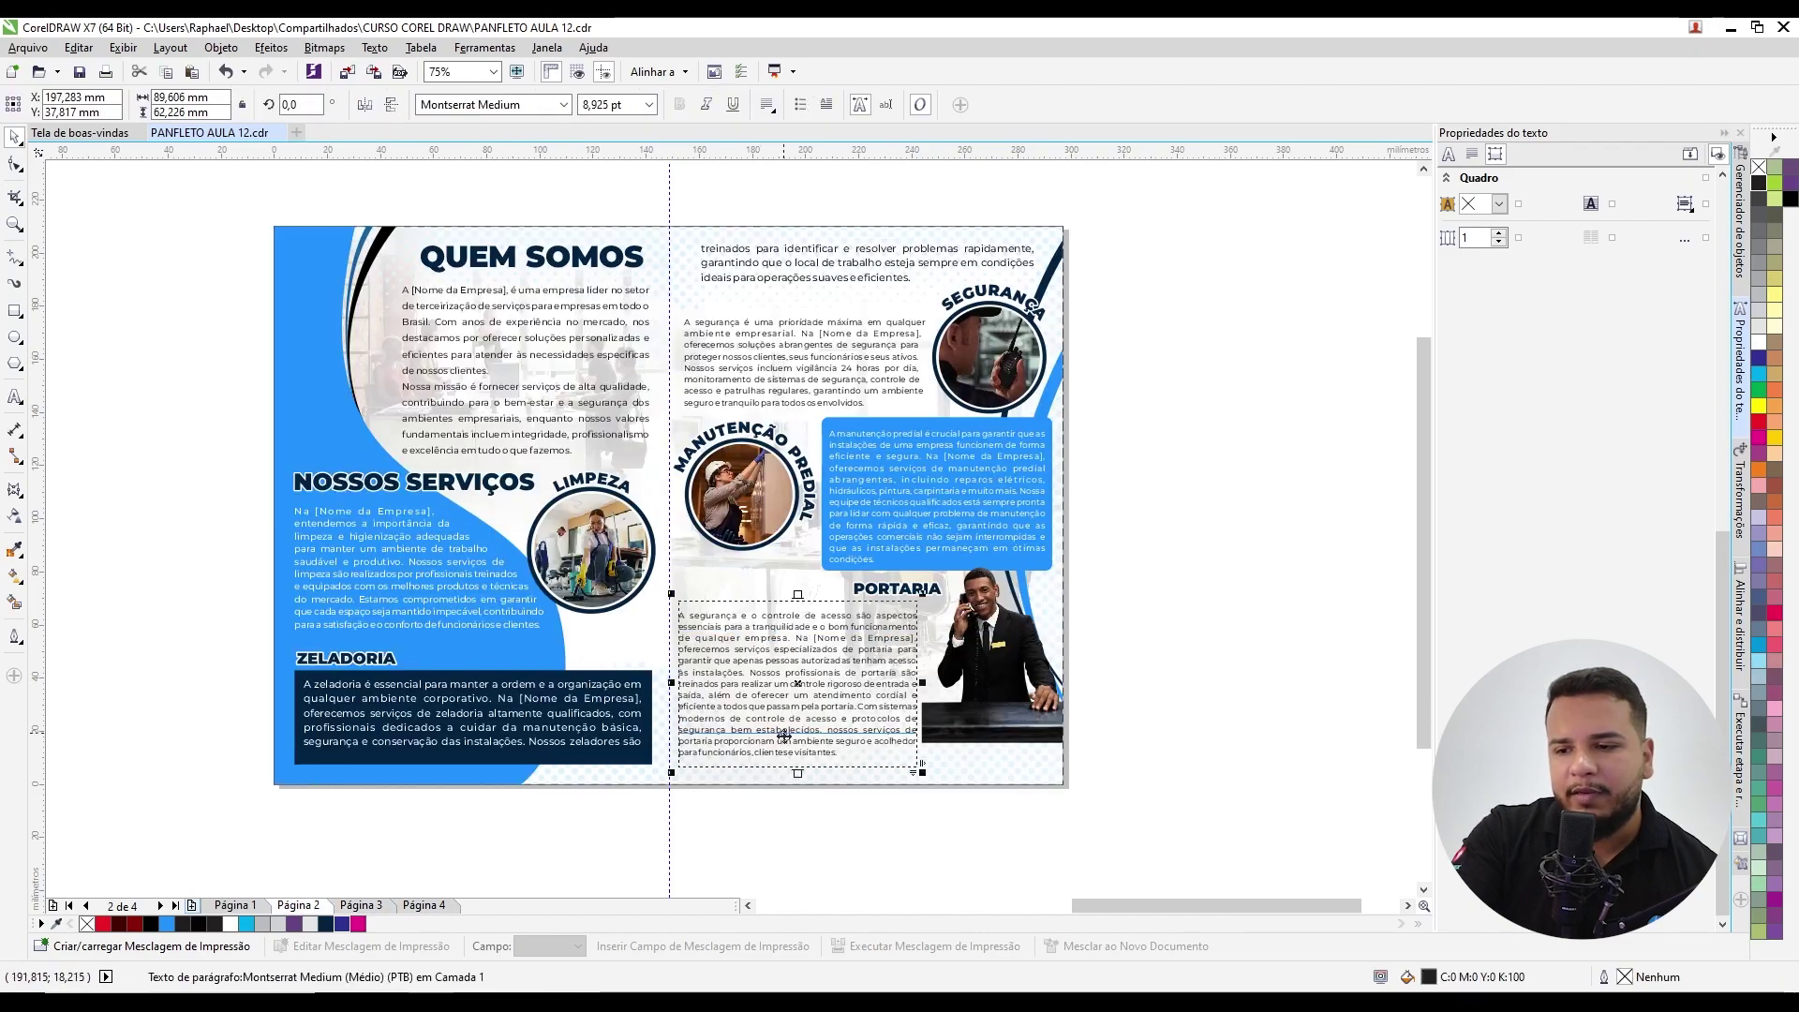
pyautogui.moveTo(773, 645); pyautogui.dragTo(700, 533)
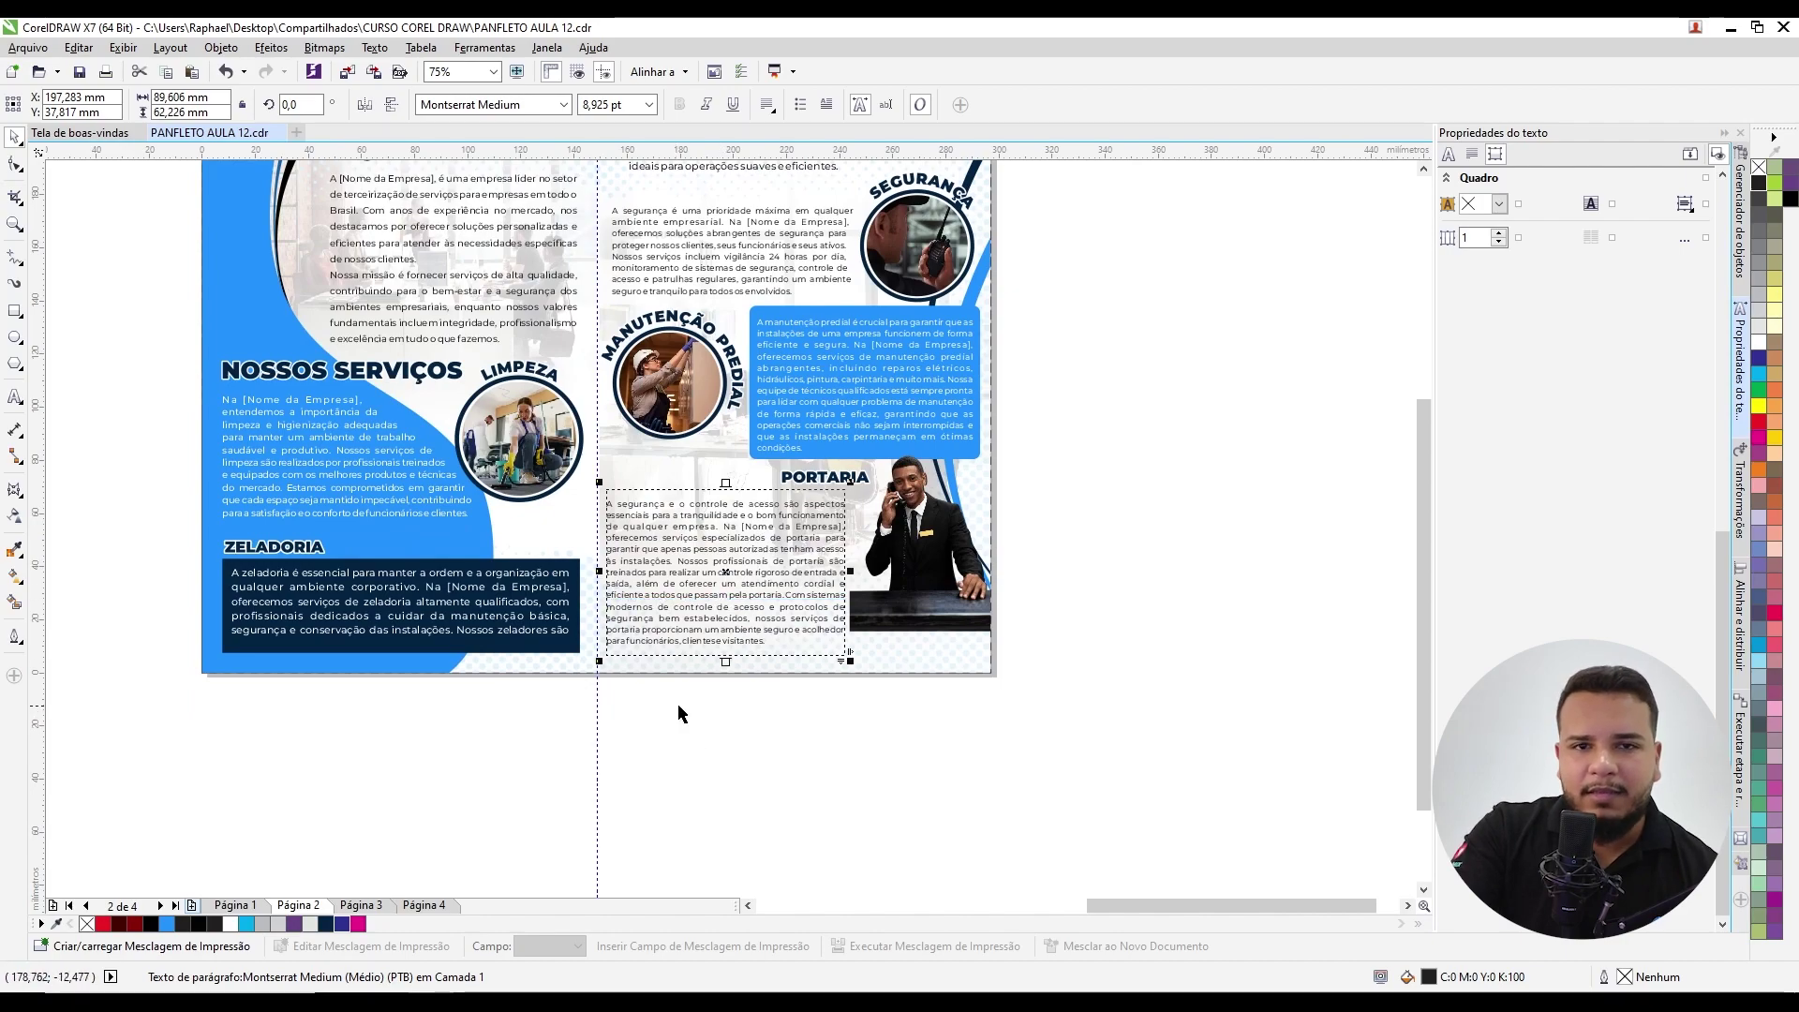
pyautogui.moveTo(727, 661); pyautogui.dragTo(726, 529)
pyautogui.scroll(-1, 766, 573)
pyautogui.click(636, 831)
pyautogui.scroll(1, 626, 601)
# Step: Draw an empty paragraph text frame about 90 by 23 mm beneath the shortened Portaria text
pyautogui.press('F6')
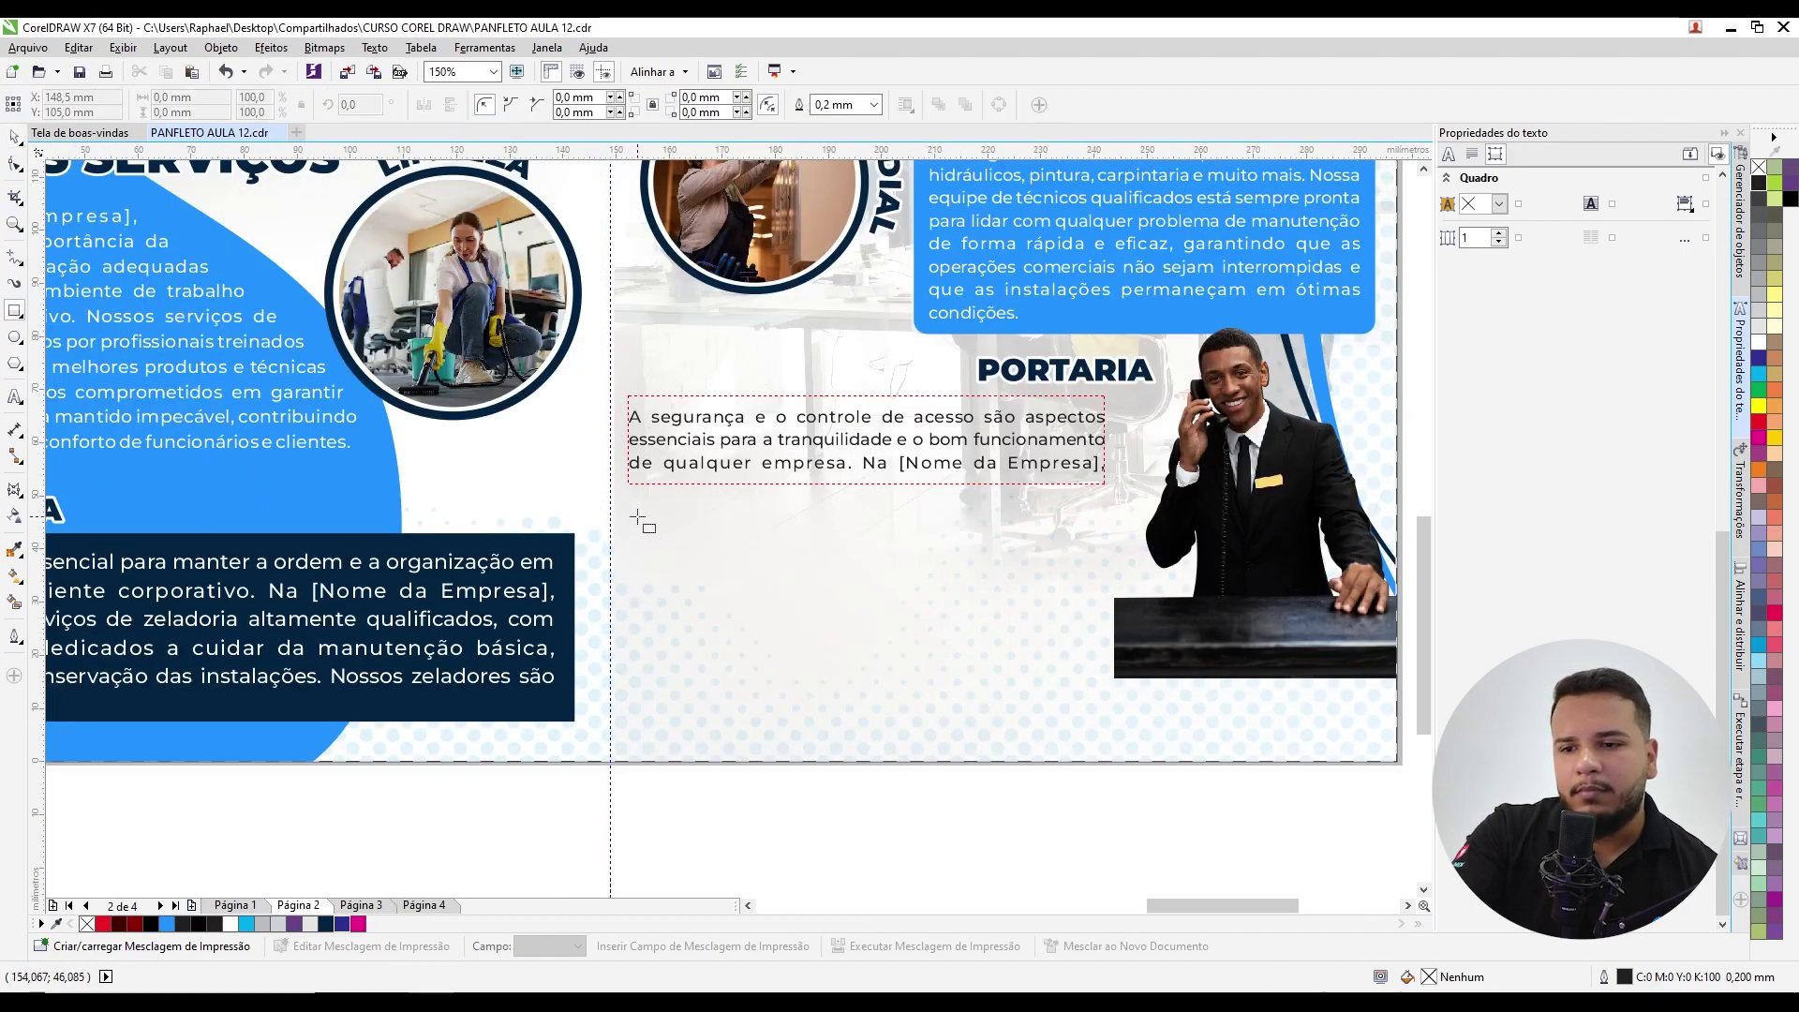
pyautogui.press('F8')
pyautogui.moveTo(630, 526); pyautogui.dragTo(1108, 609)
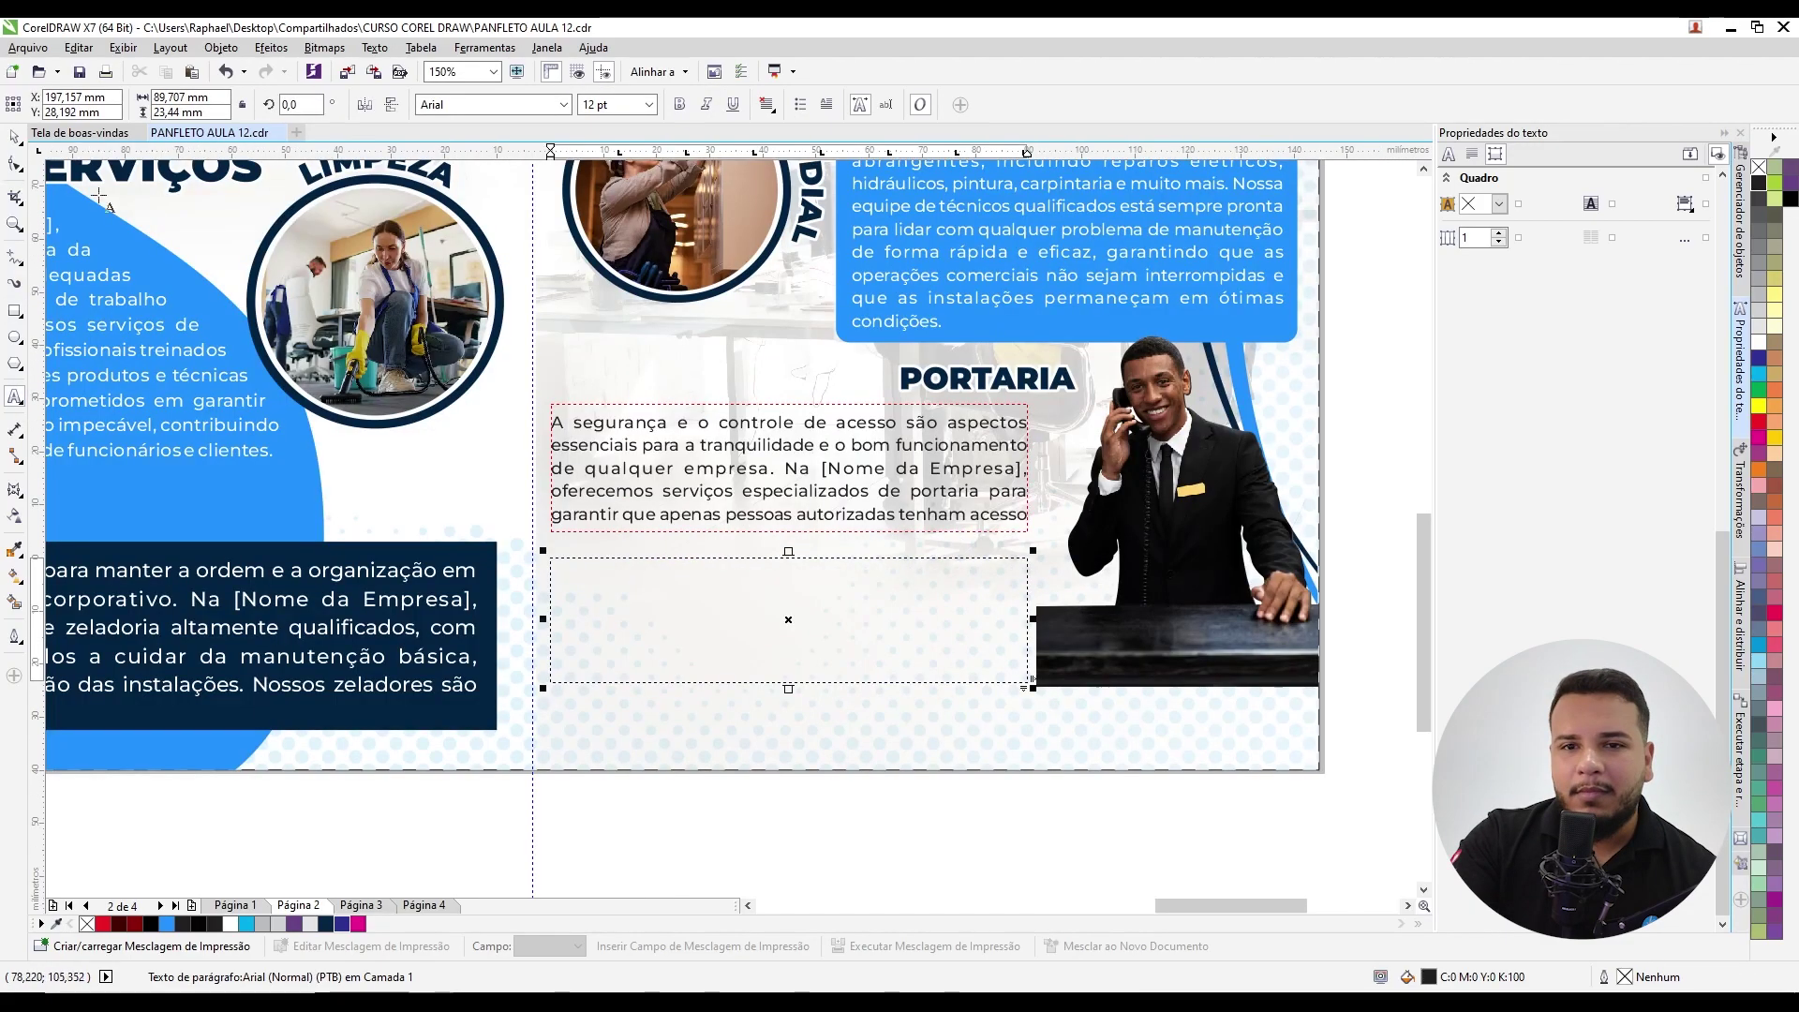
pyautogui.hotkey('ctrl', 'space')
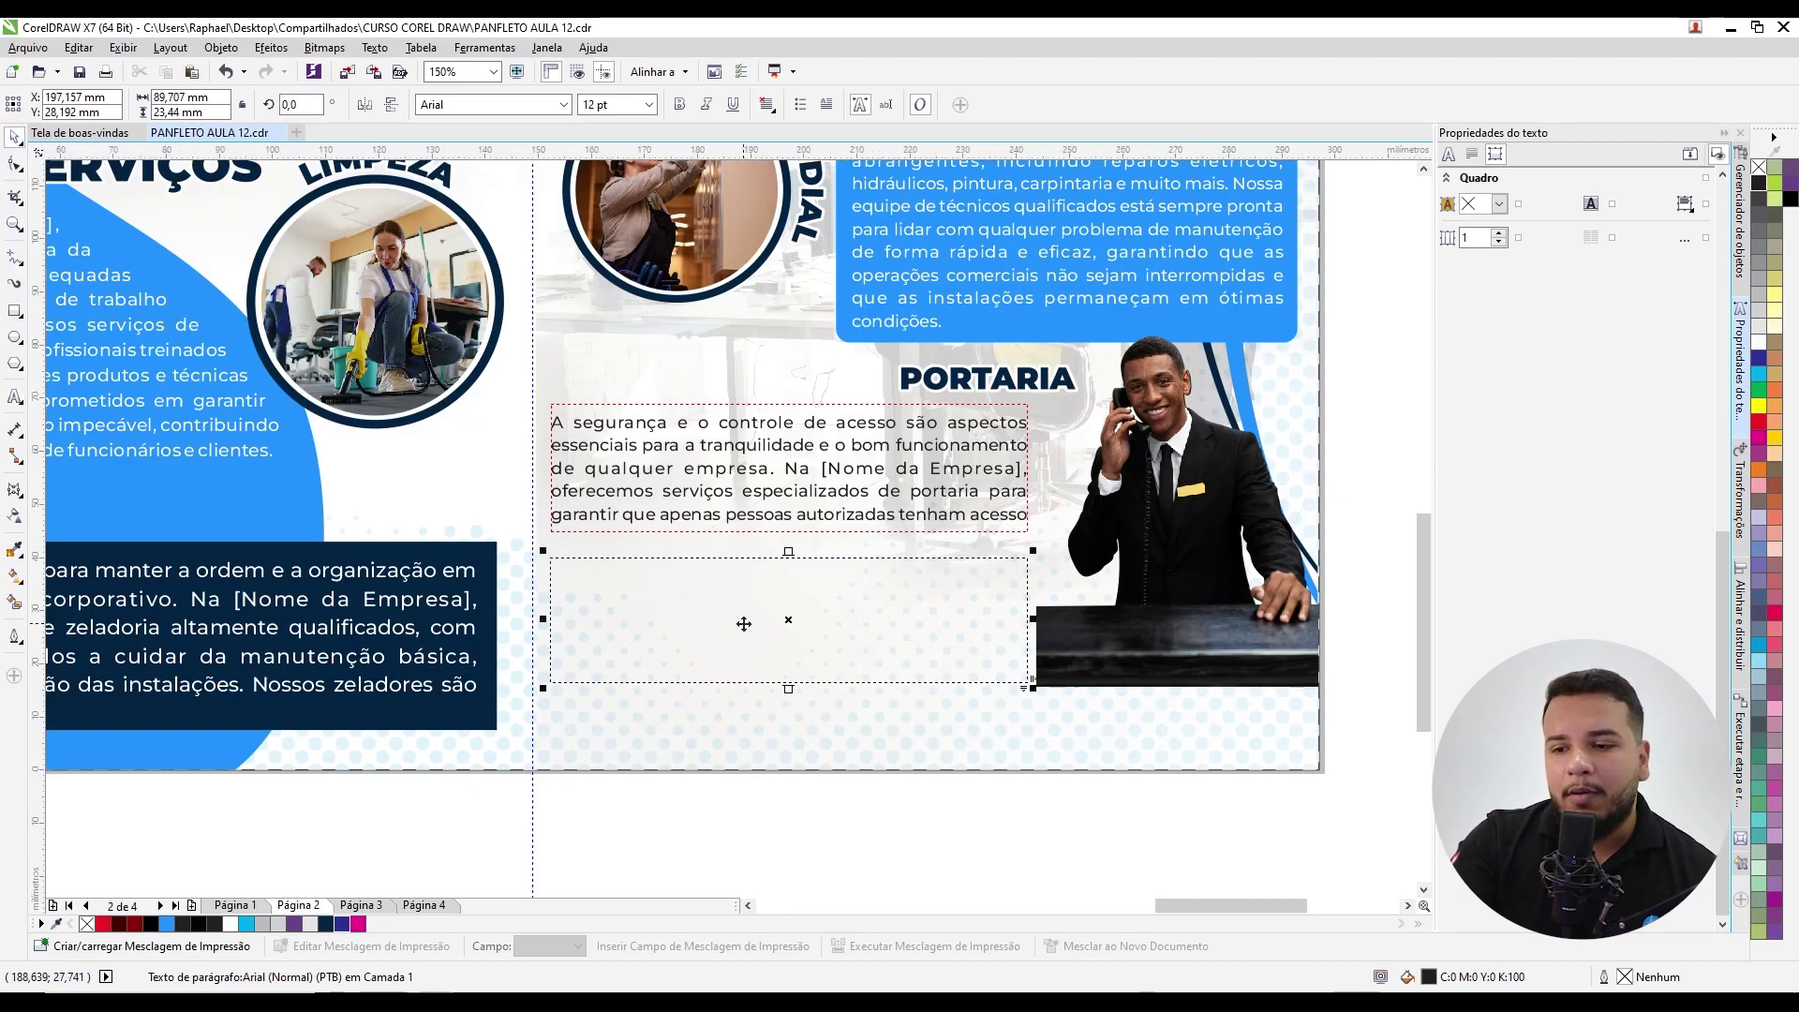
pyautogui.click(715, 815)
# Step: Link the shortened Portaria text frame to the empty paragraph frame beneath it so the overflowing text continues there
pyautogui.click(777, 633)
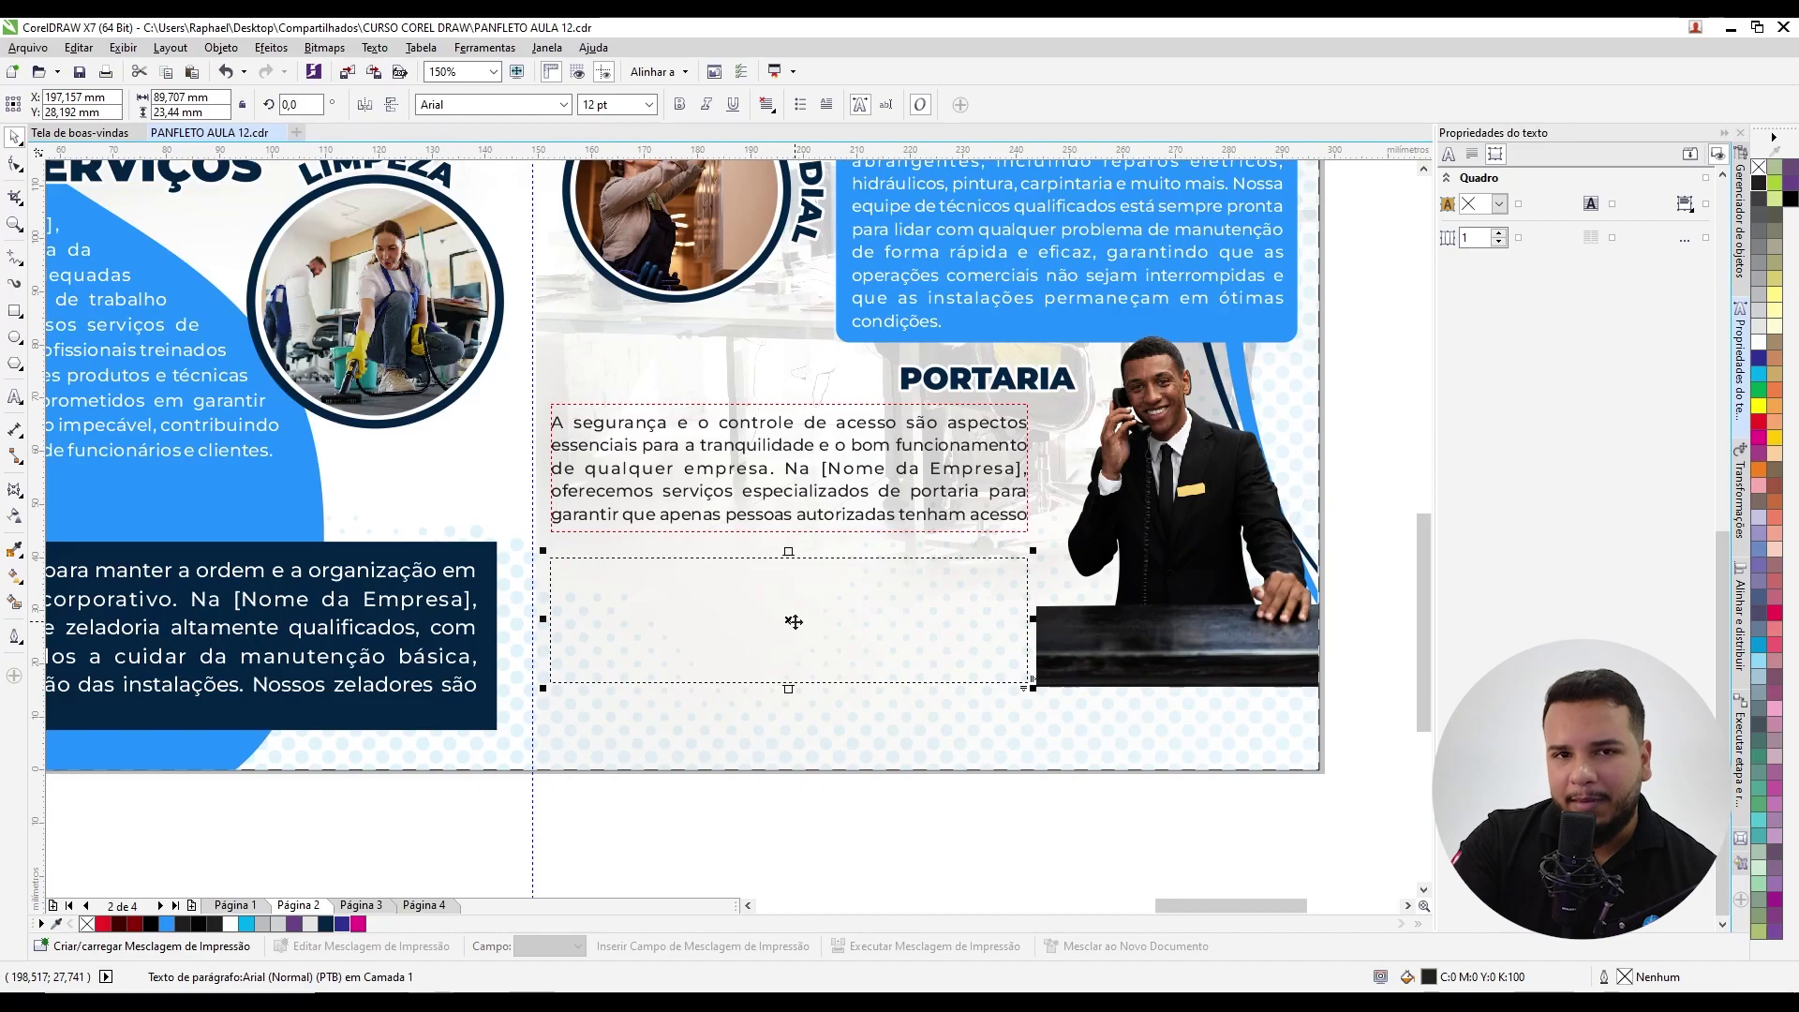
pyautogui.keyDown('shift'); pyautogui.click(778, 477); pyautogui.keyUp('shift')
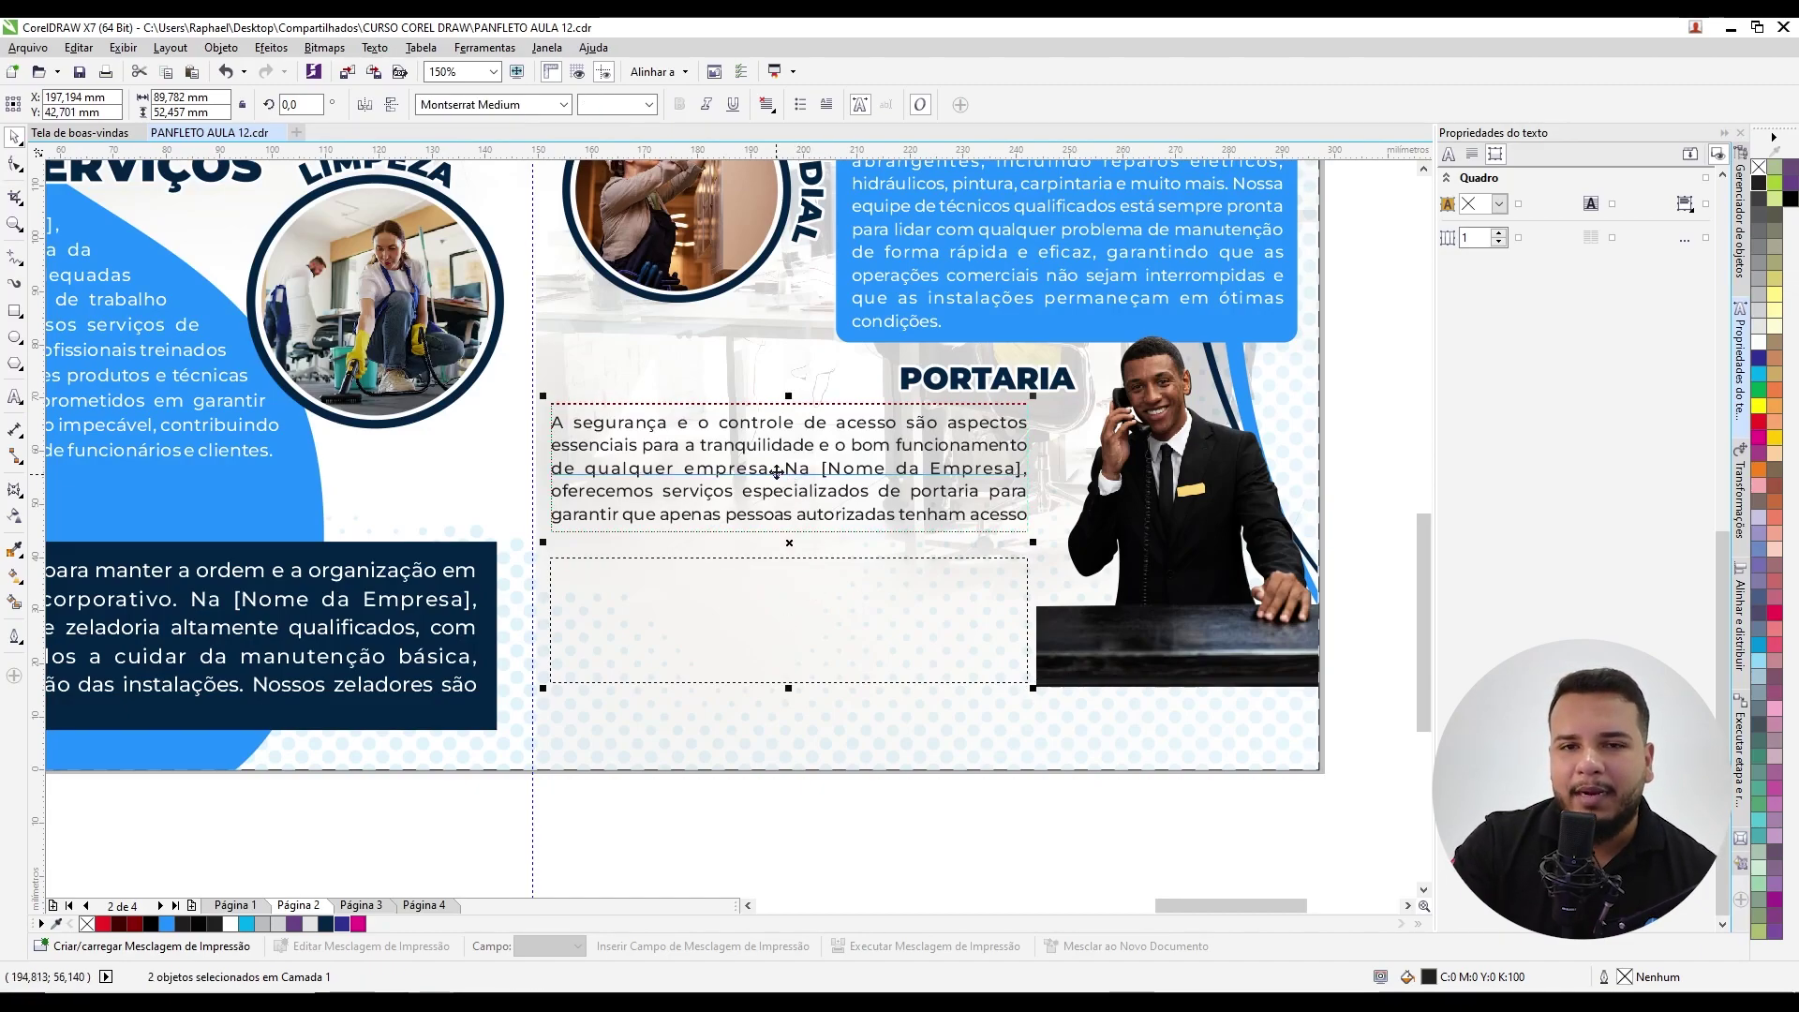
pyautogui.click(340, 52)
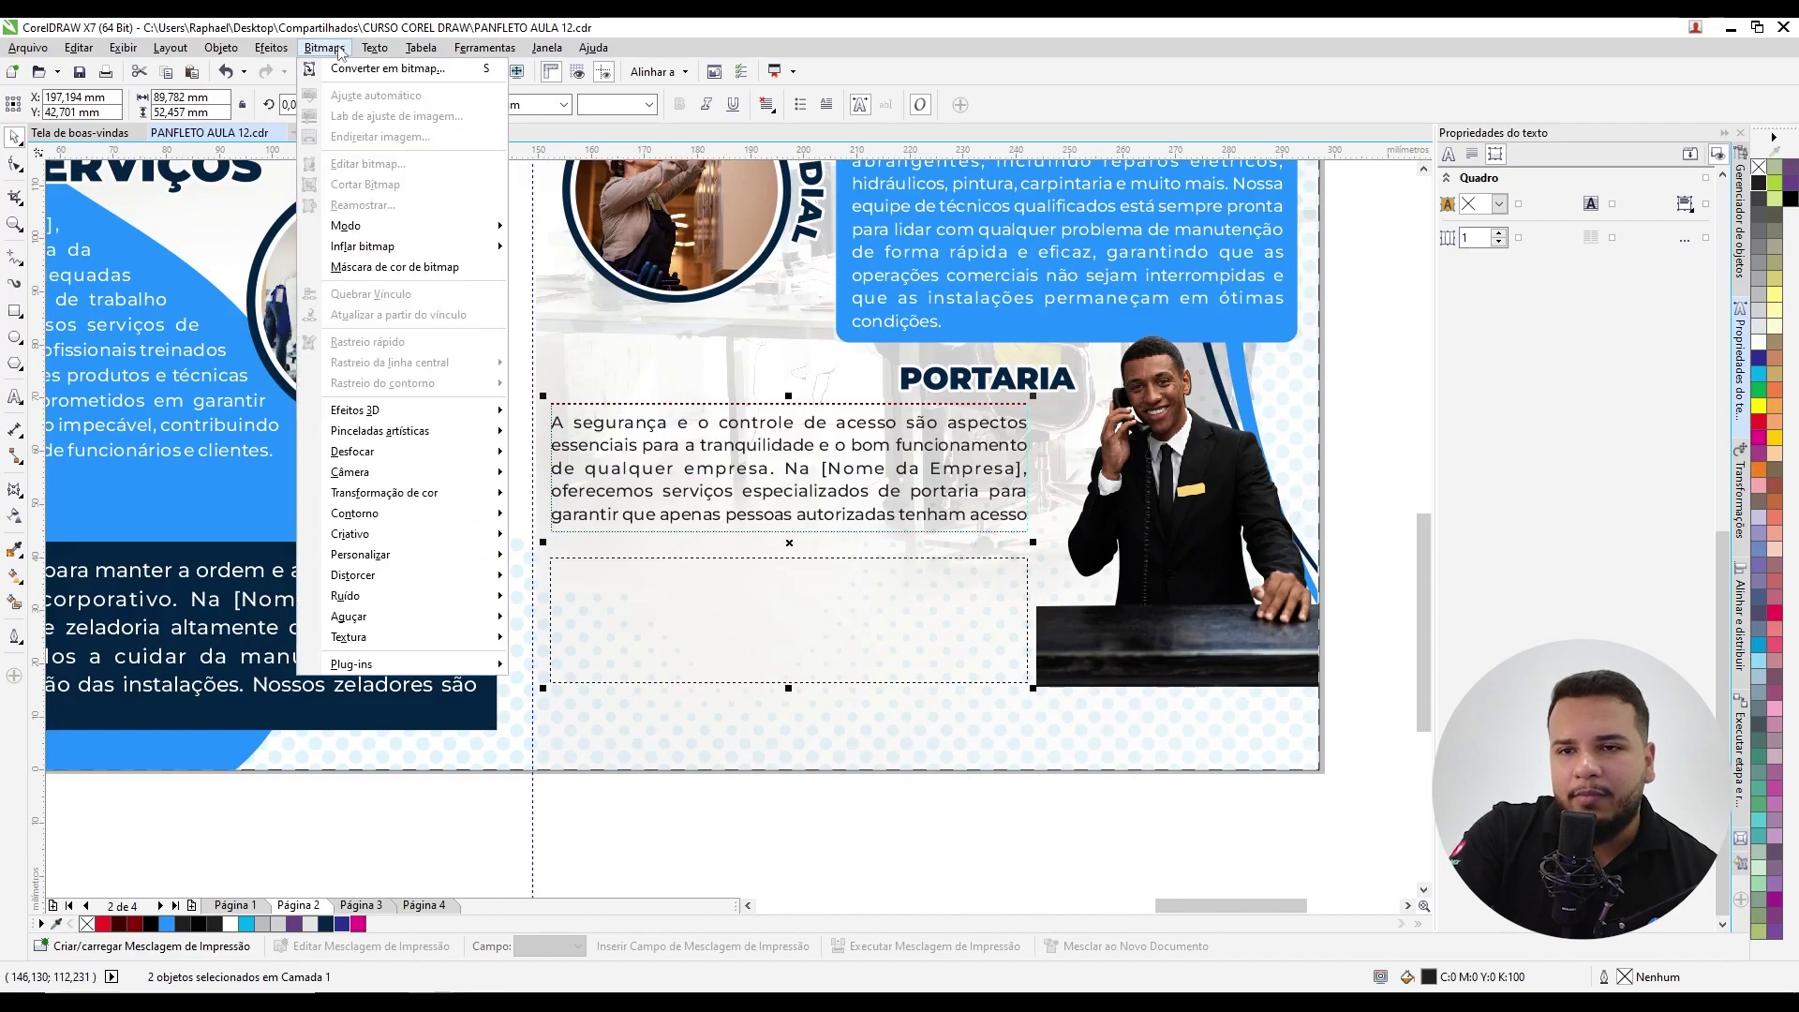
pyautogui.moveTo(377, 55)
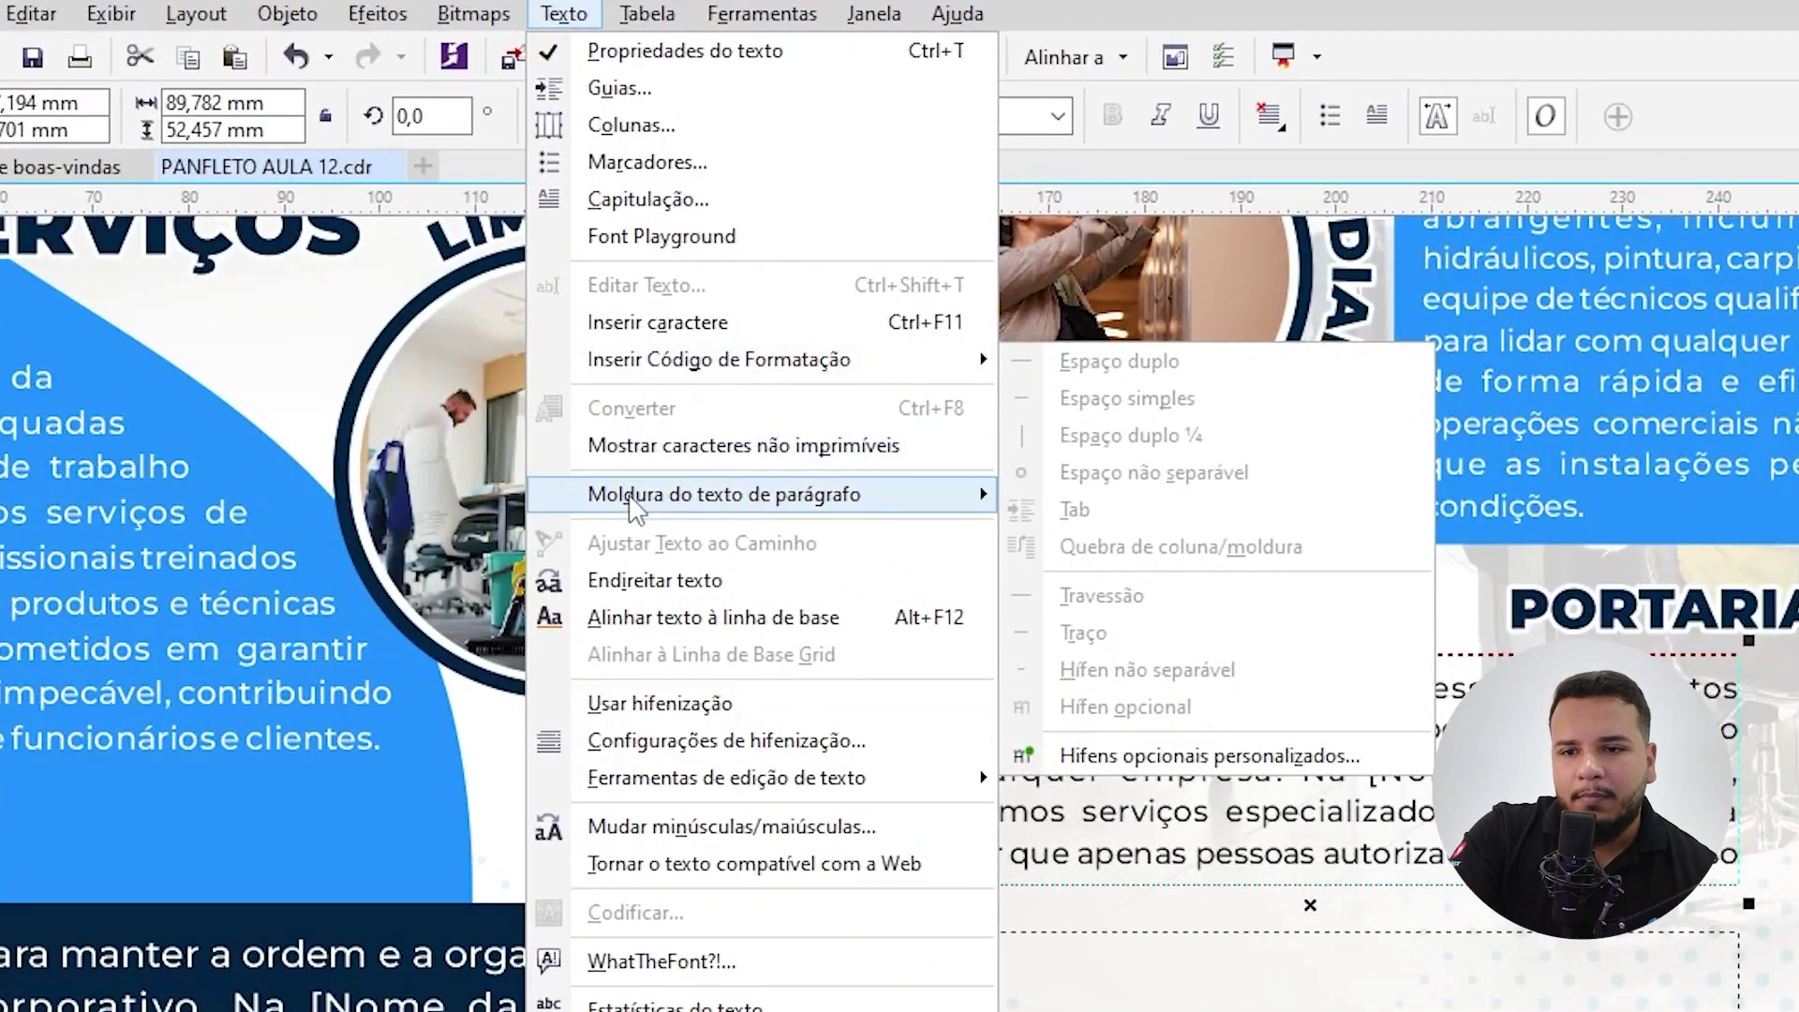
pyautogui.moveTo(414, 323)
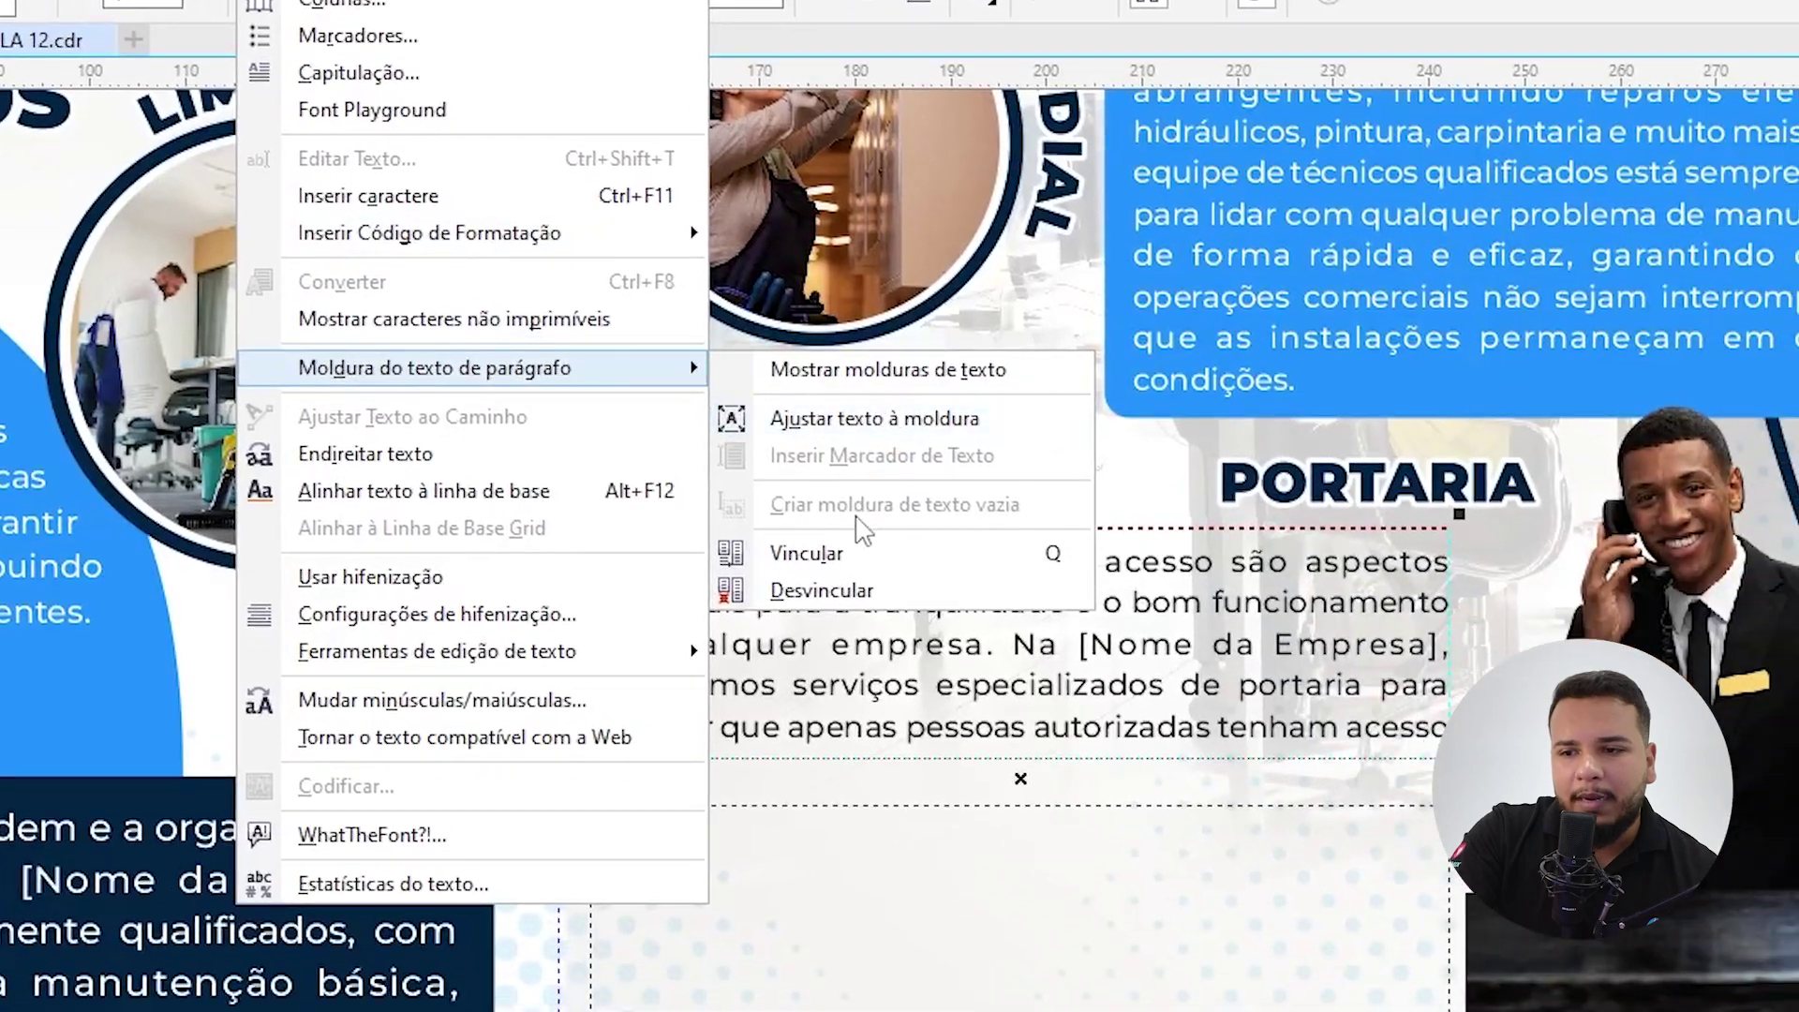
pyautogui.click(1097, 680)
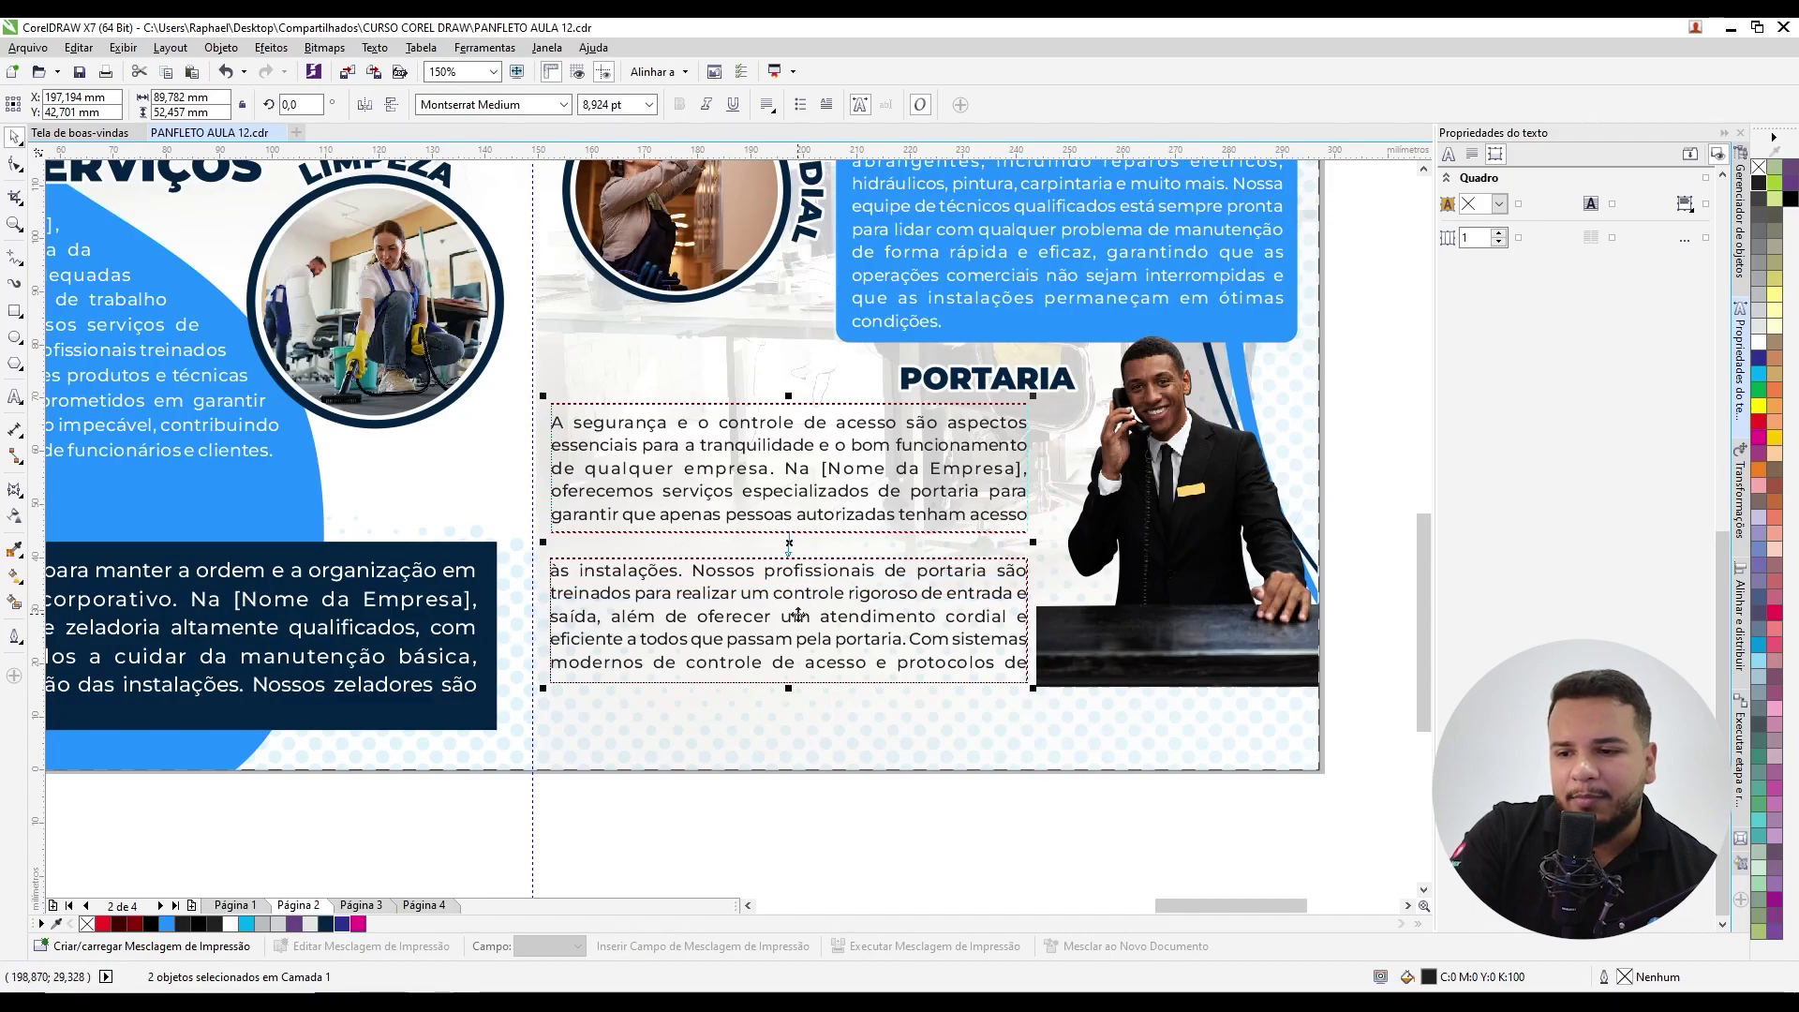
# Step: Move the linked continuation frame off the page beside page 2, try extending it to about 64 mm high, and undo the extension
pyautogui.scroll(-2, 654, 450)
pyautogui.click(706, 551)
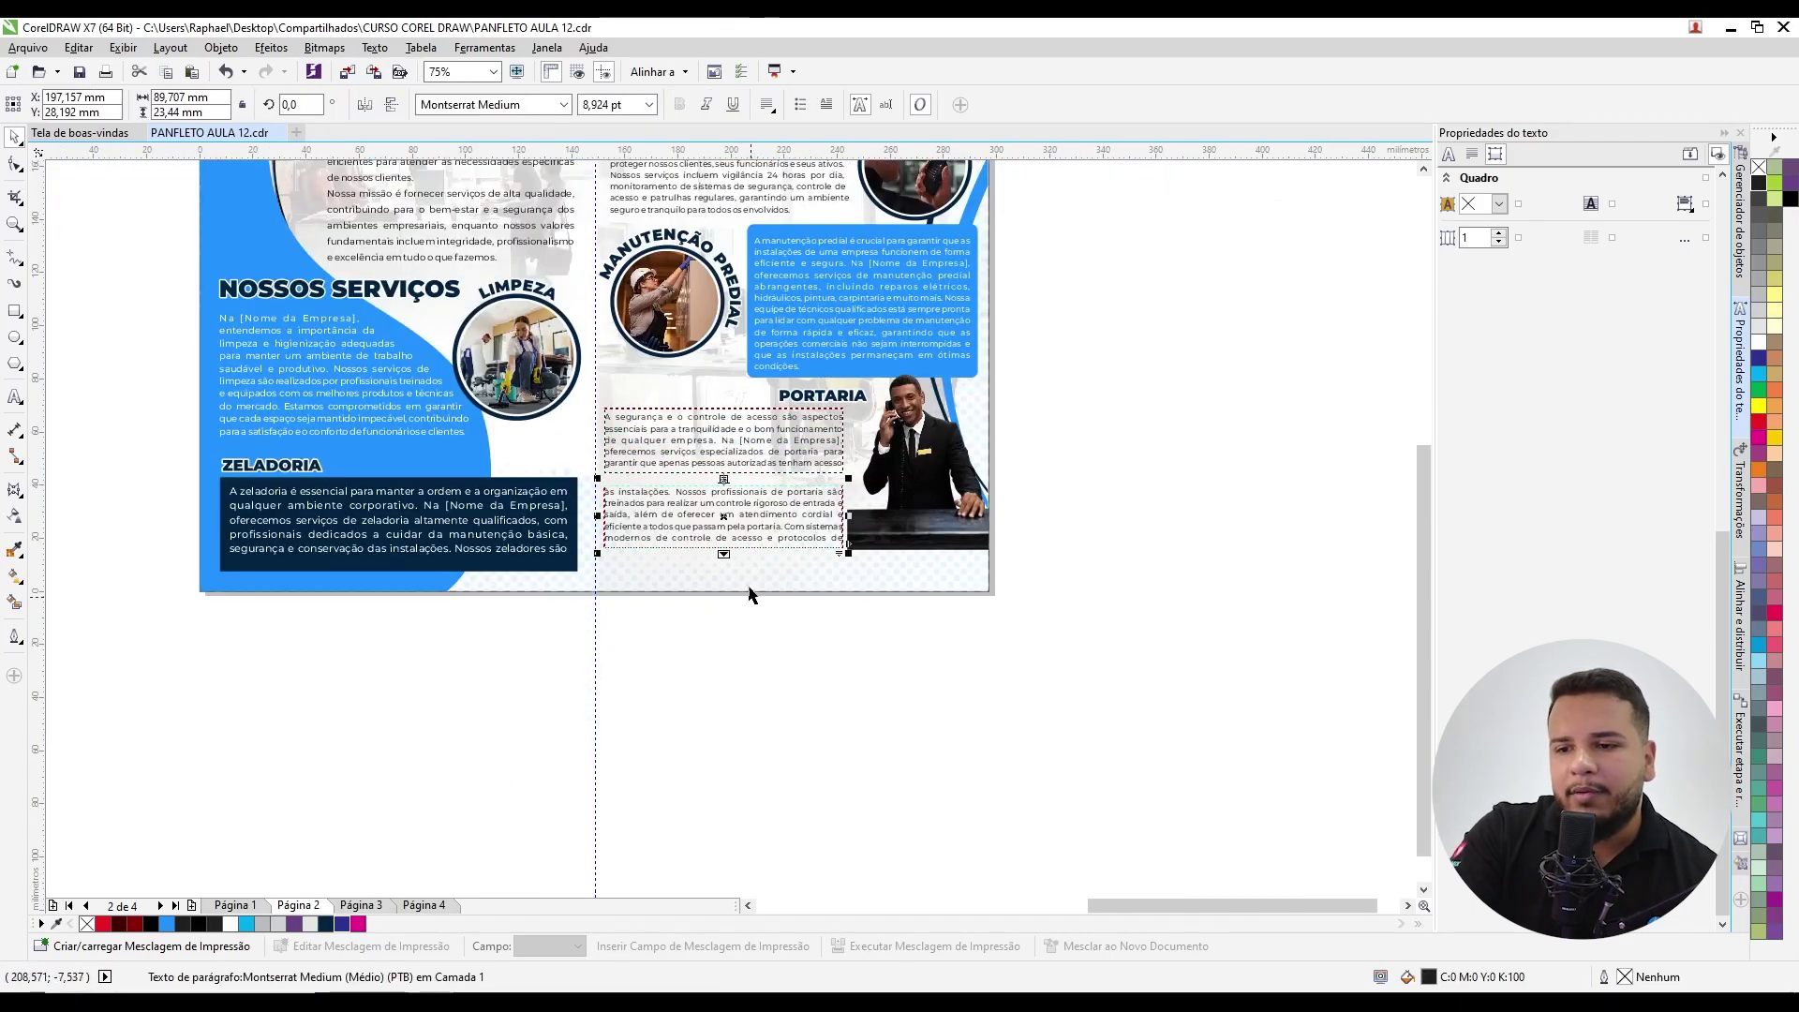
pyautogui.moveTo(717, 511); pyautogui.dragTo(1252, 419)
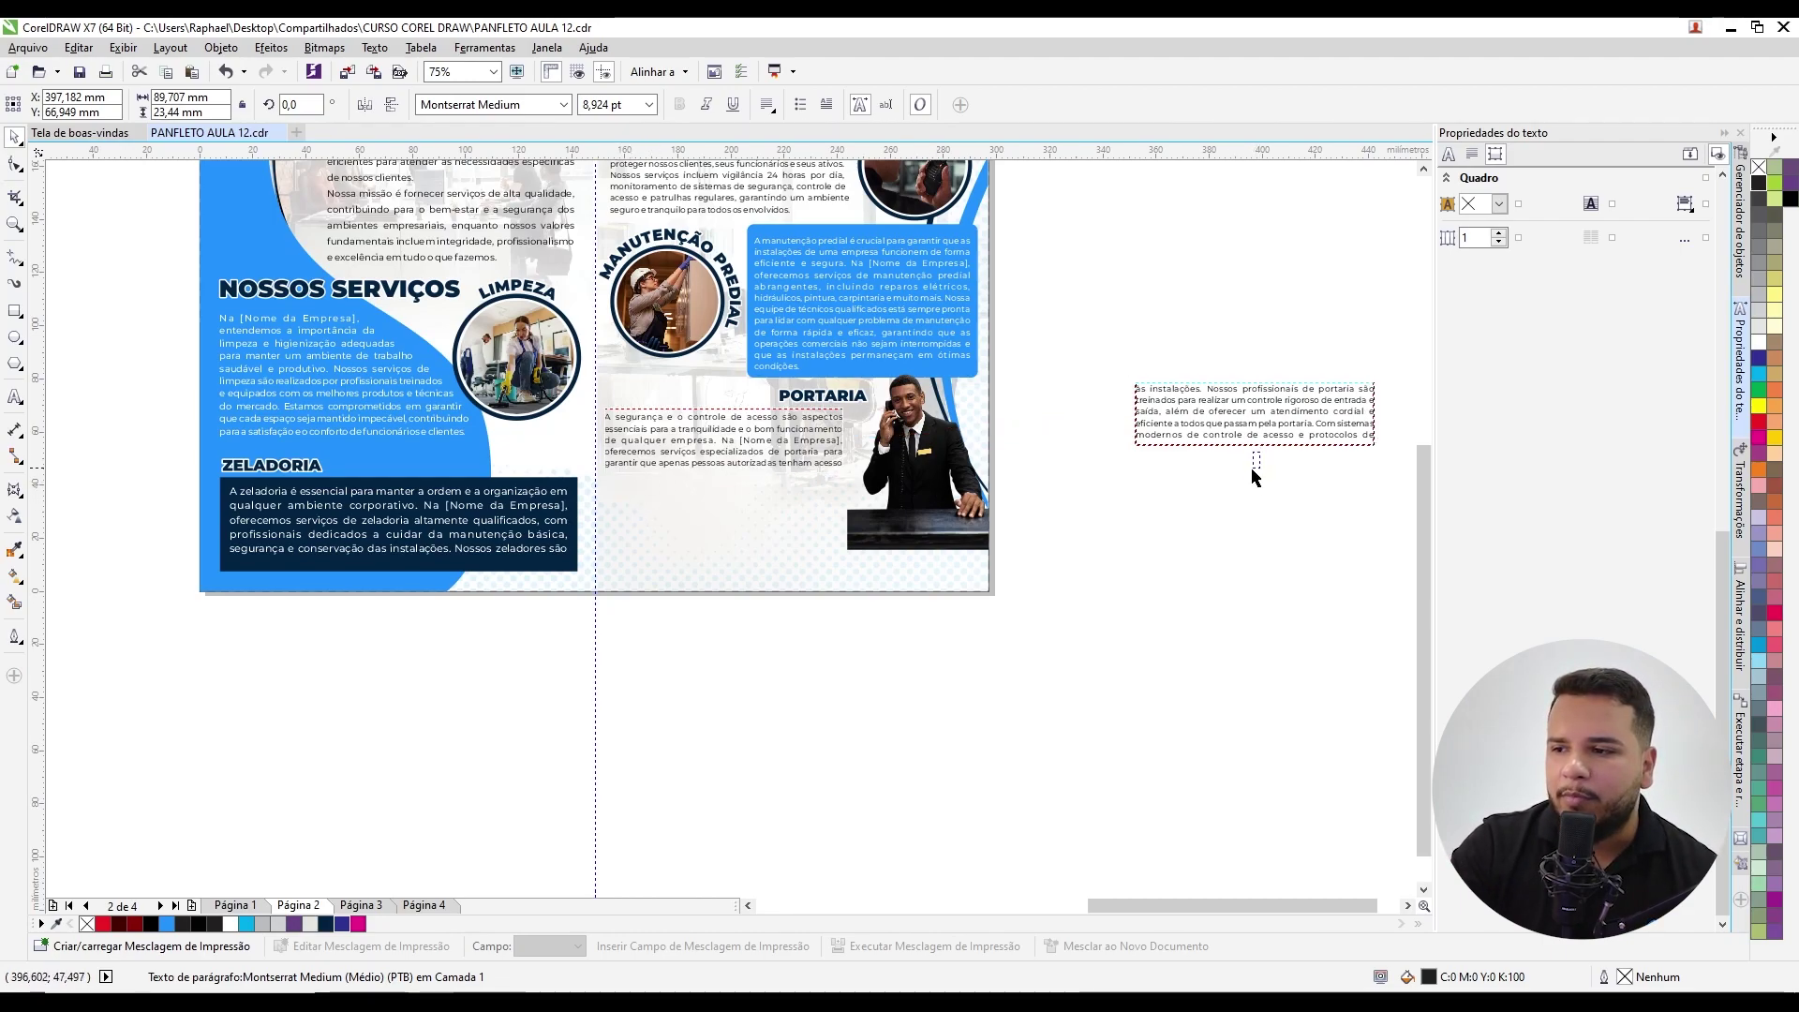
pyautogui.moveTo(1255, 451); pyautogui.dragTo(1255, 577)
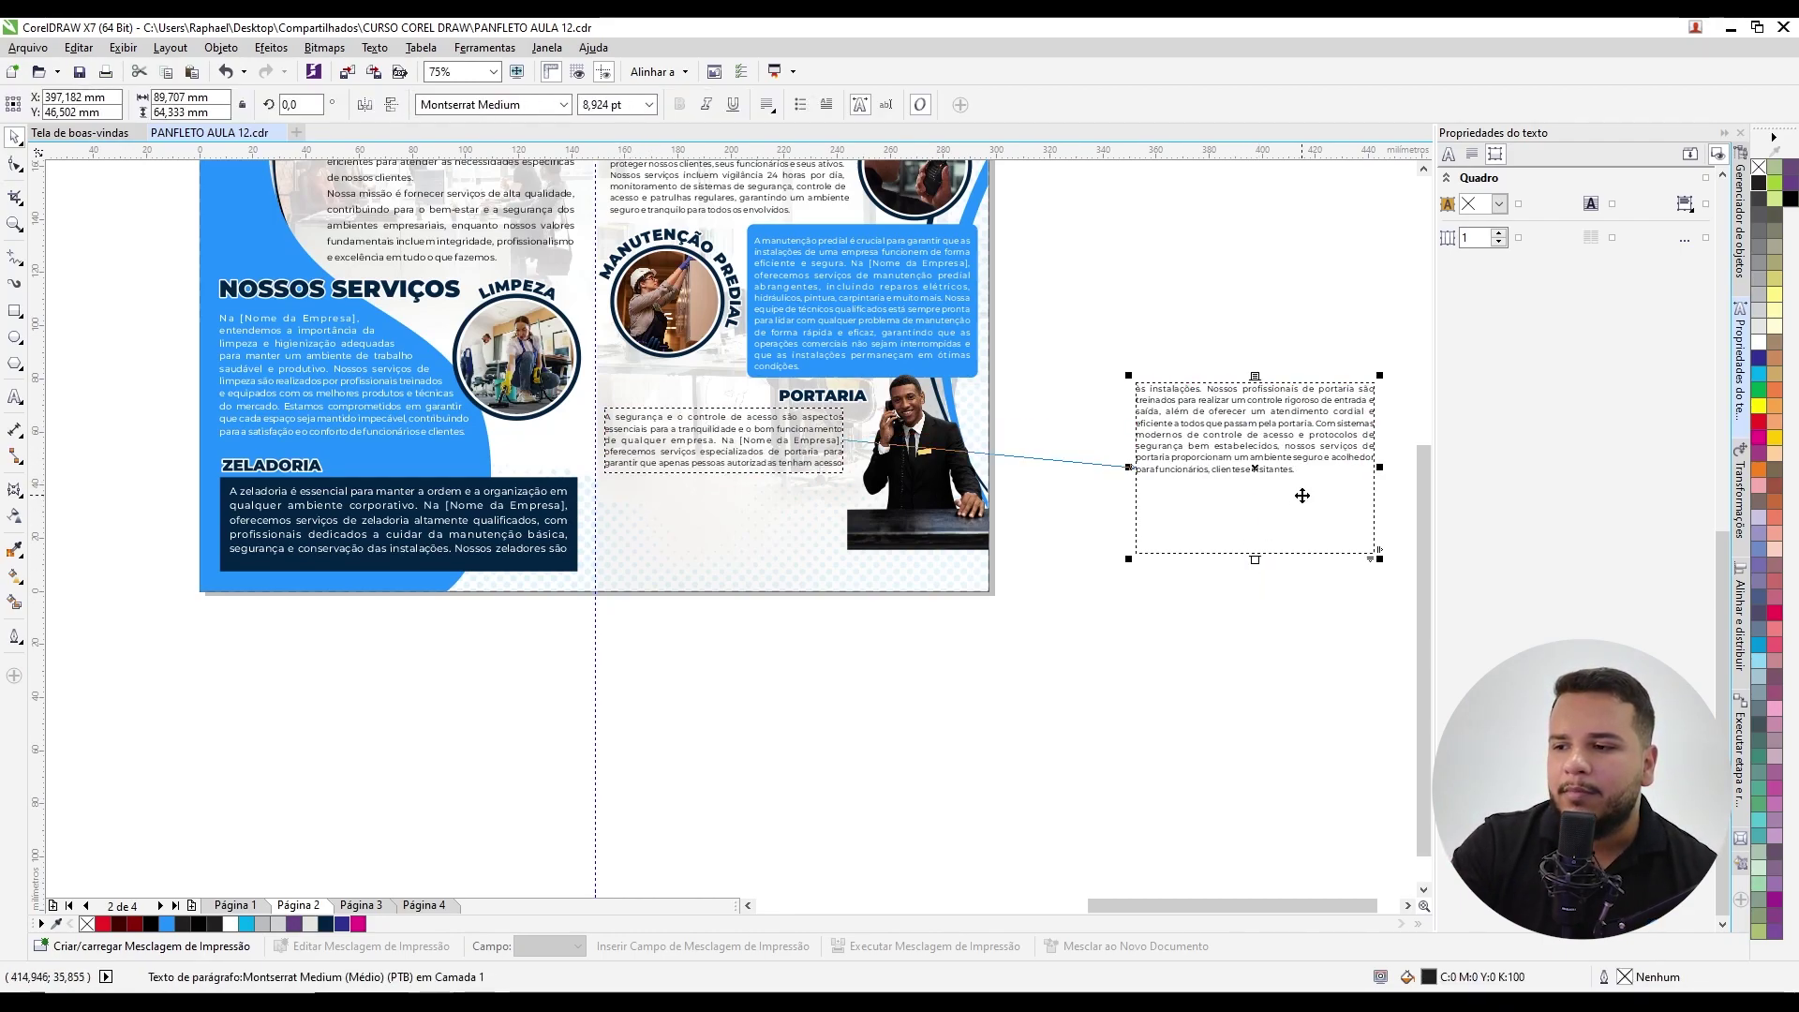
pyautogui.hotkey('ctrl', 'z')
# Step: Shorten the linked continuation frame to about 18 mm high and move it from page 2 onto the upper middle of page 3
pyautogui.moveTo(1254, 451); pyautogui.dragTo(822, 701)
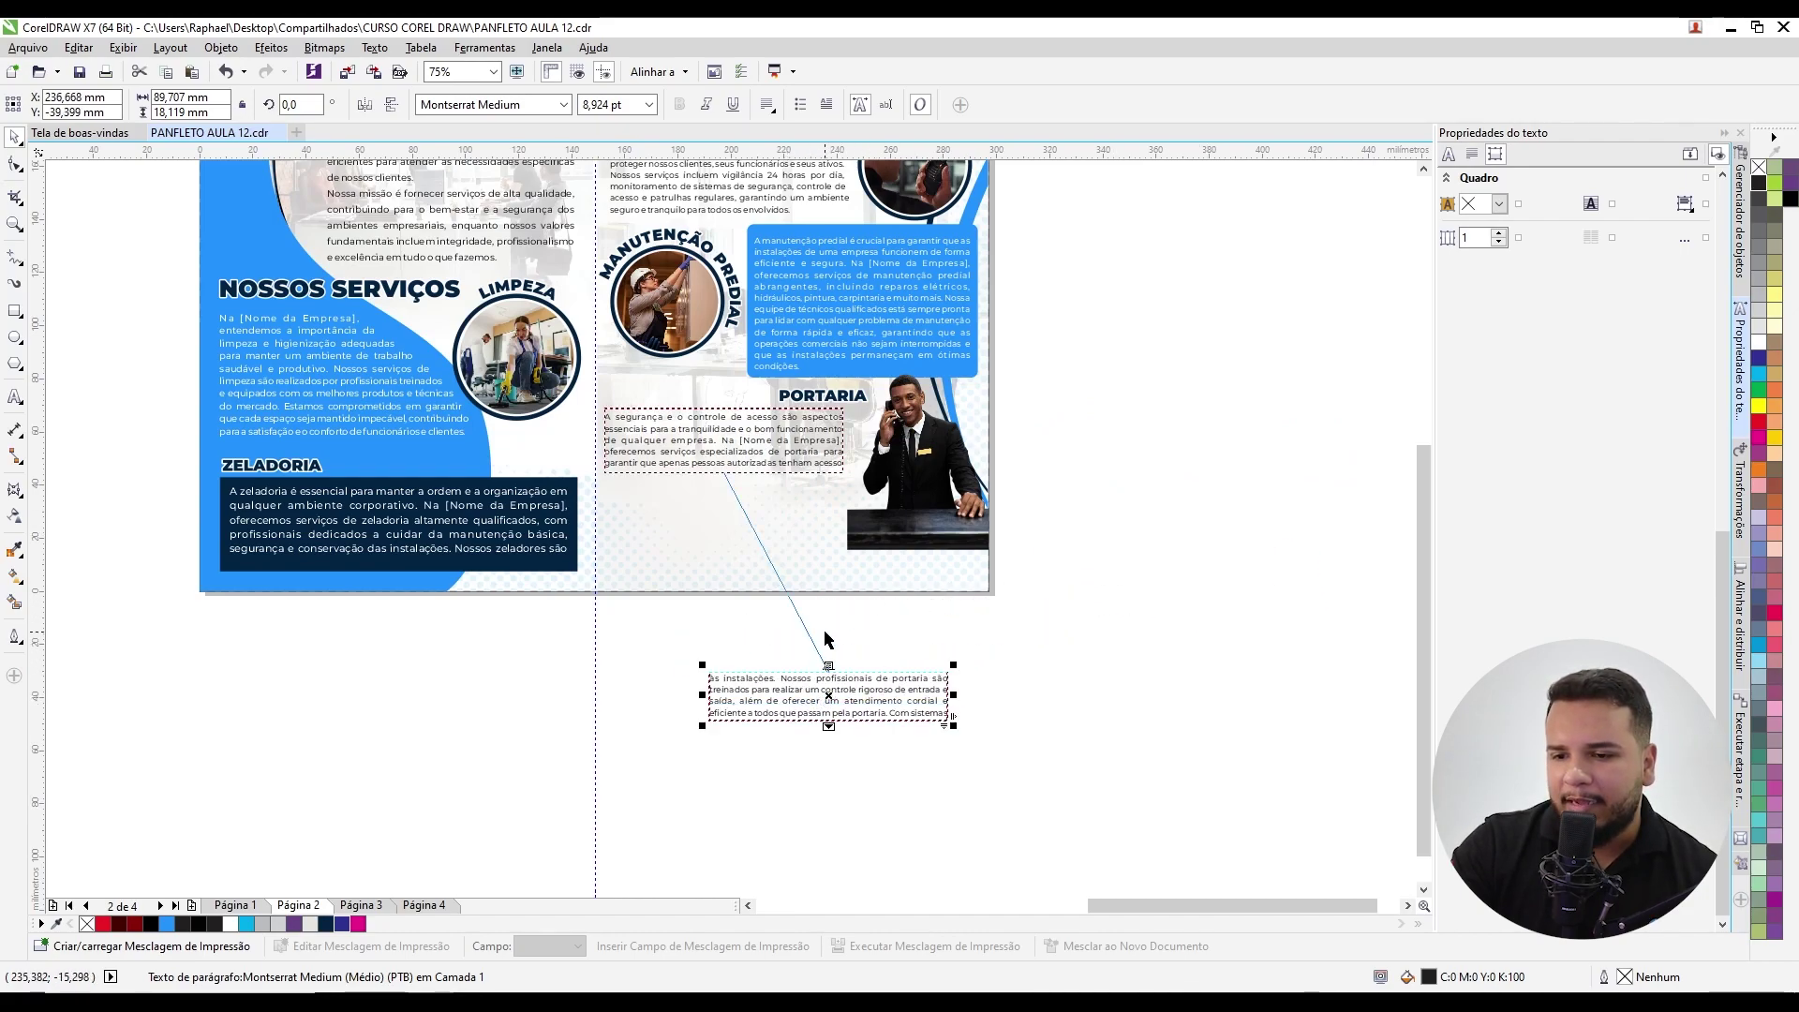
pyautogui.click(371, 874)
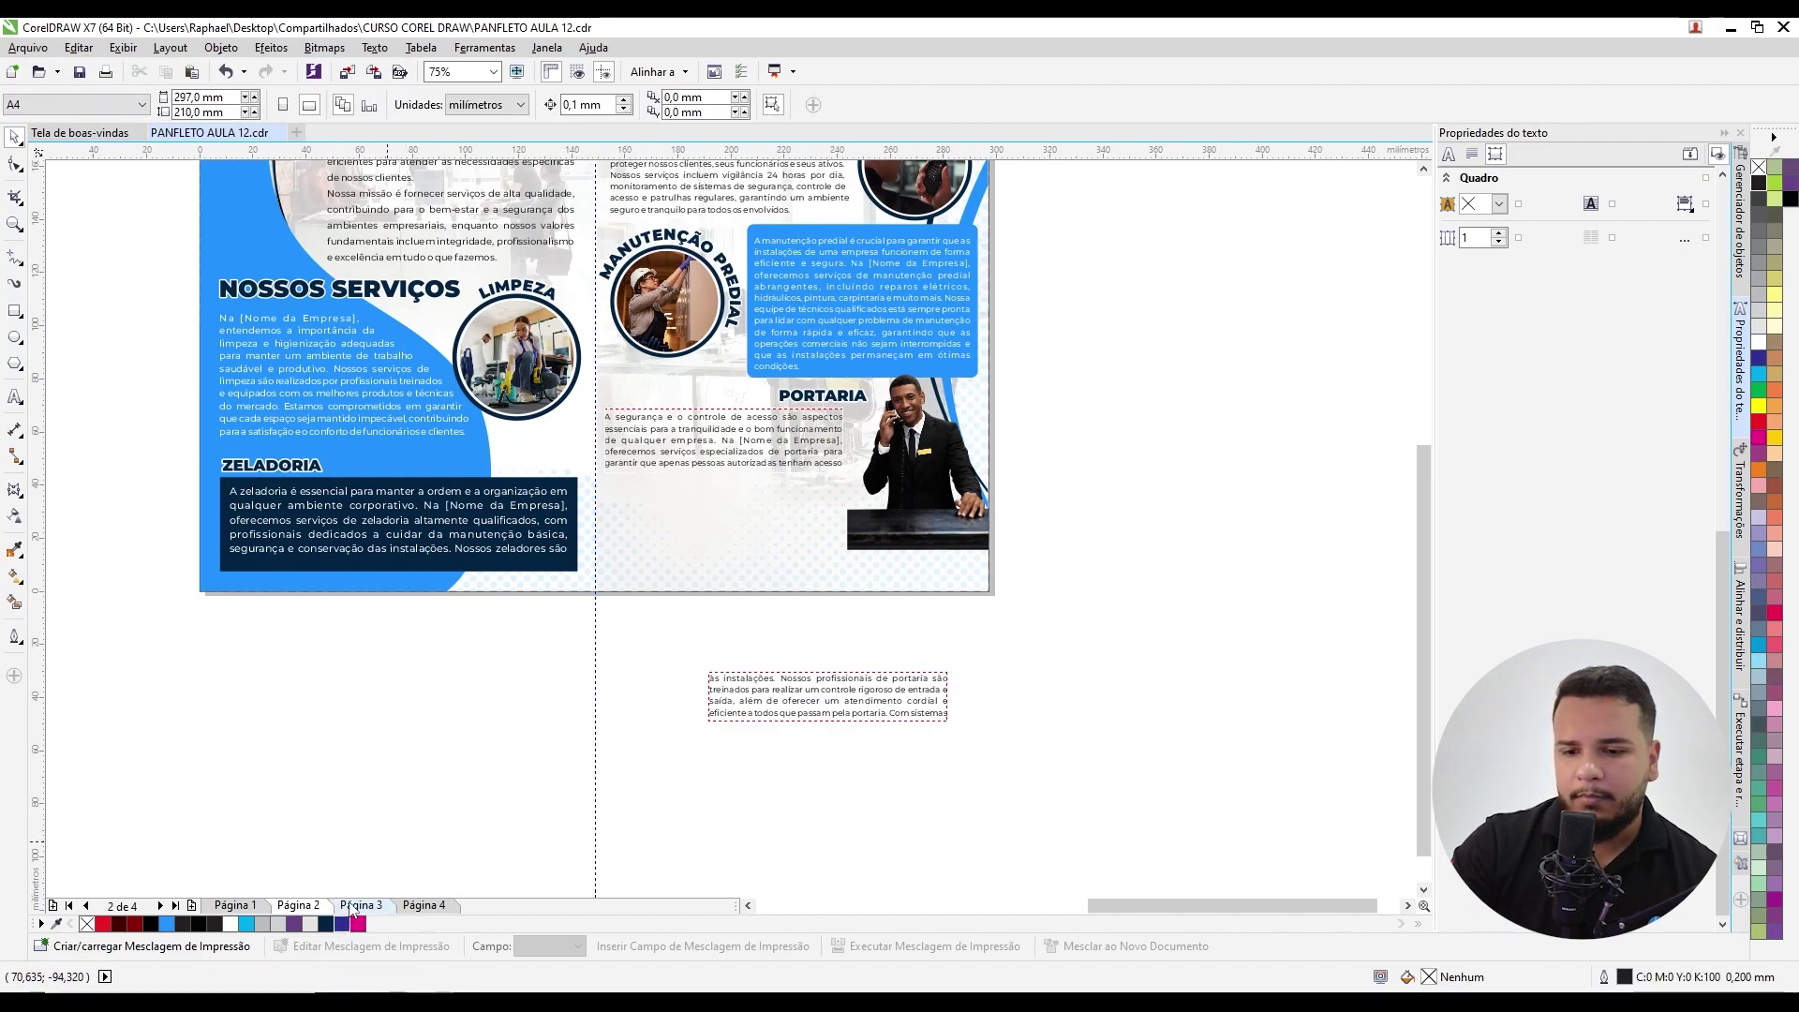
pyautogui.click(355, 905)
pyautogui.click(817, 705)
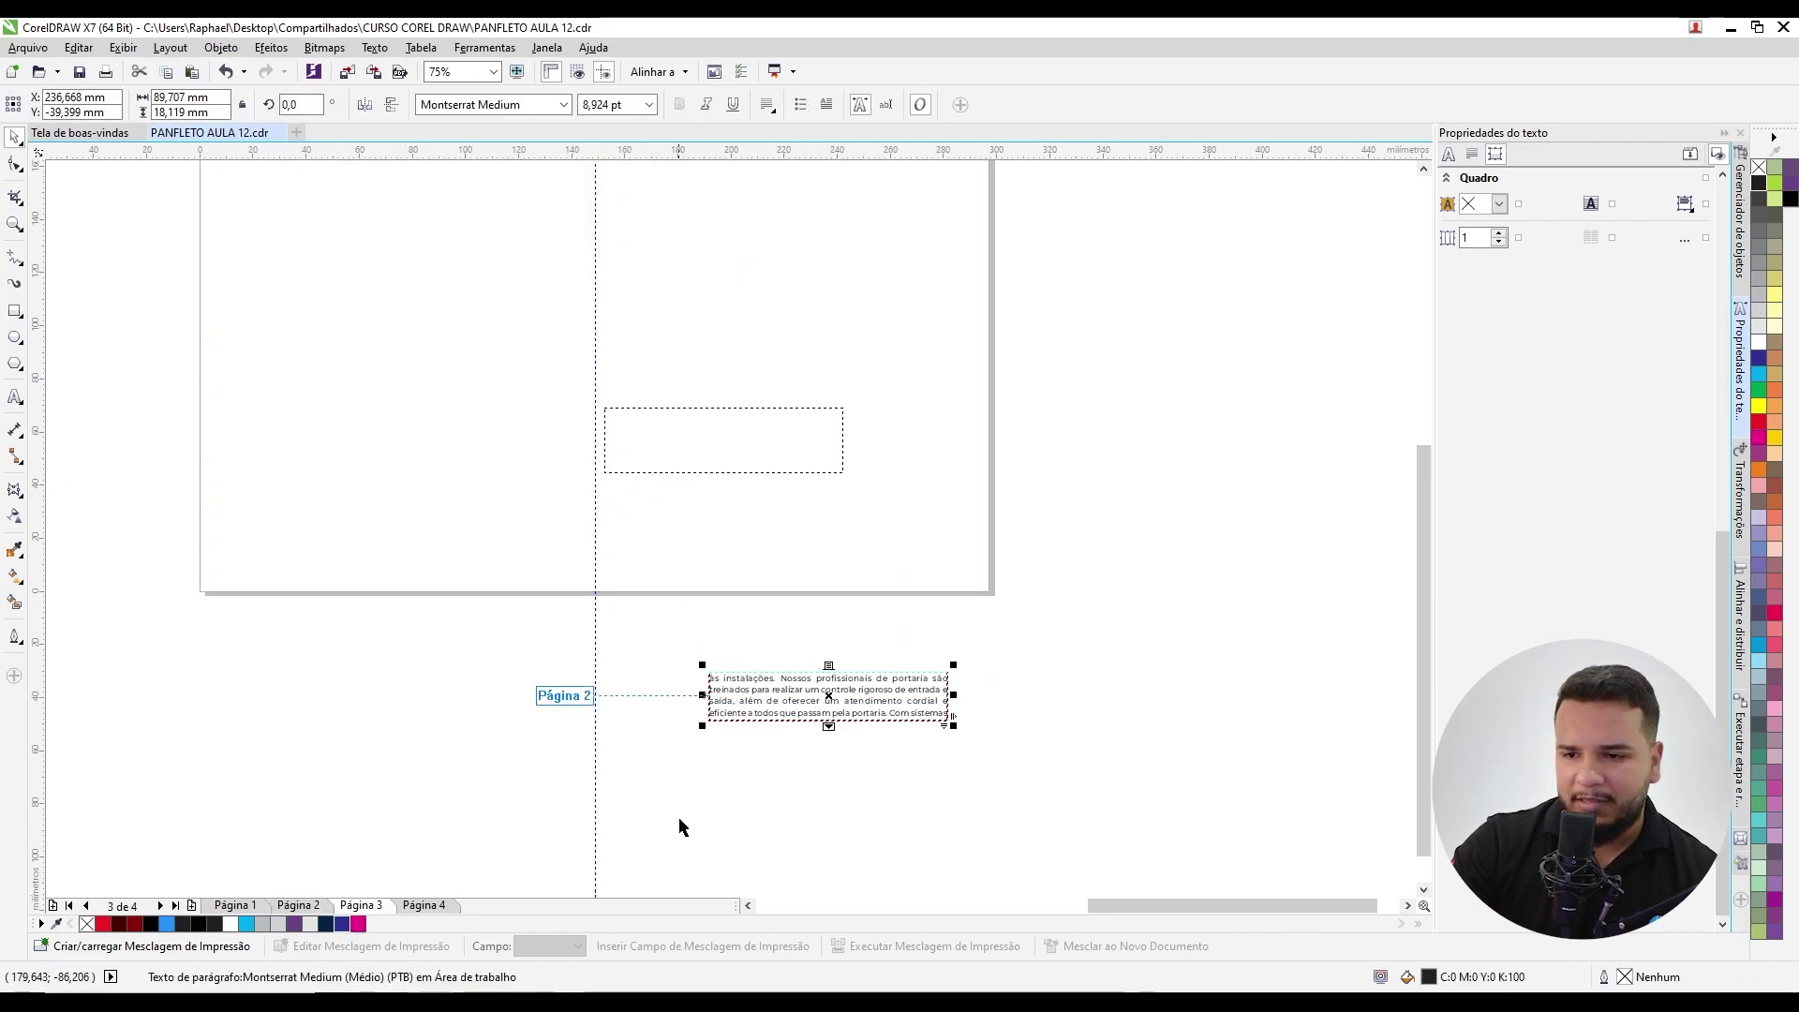
pyautogui.scroll(-2, 746, 818)
pyautogui.scroll(2, 765, 759)
pyautogui.moveTo(765, 759); pyautogui.dragTo(538, 328)
pyautogui.click(412, 751)
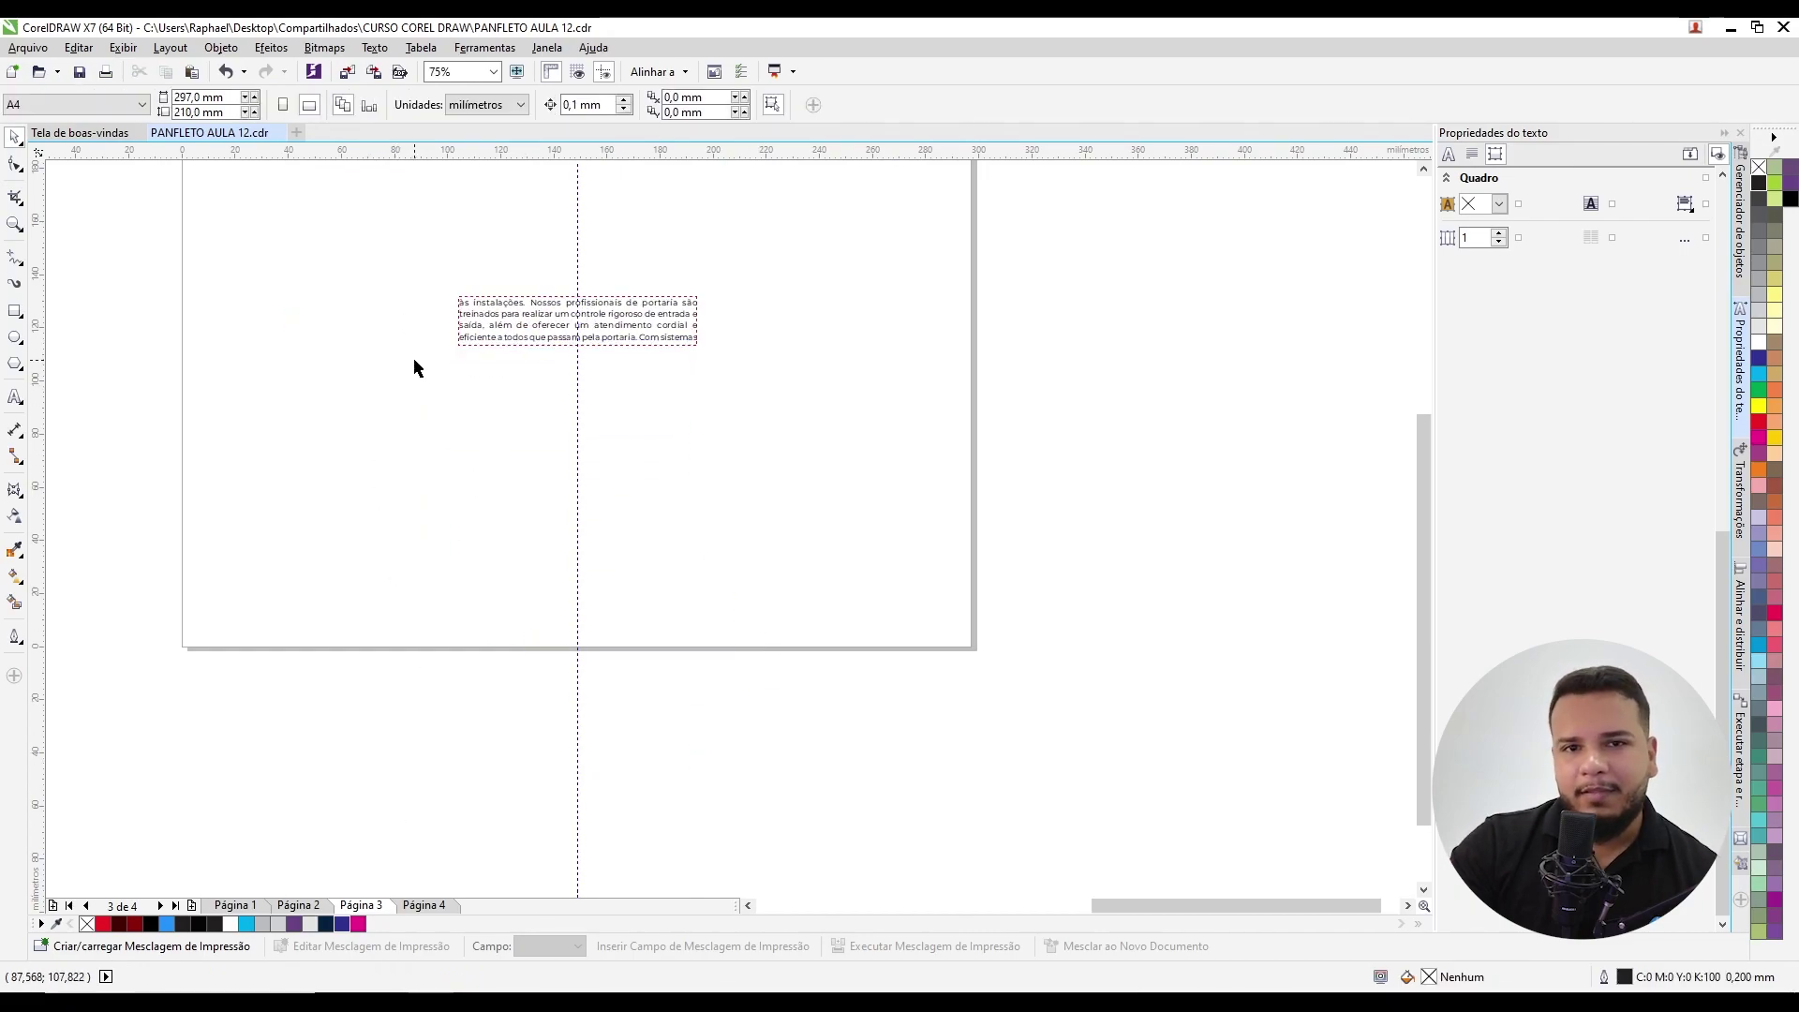
# Step: Compare the Portaria text on page 2 with its linked continuation frame on page 3
pyautogui.click(298, 905)
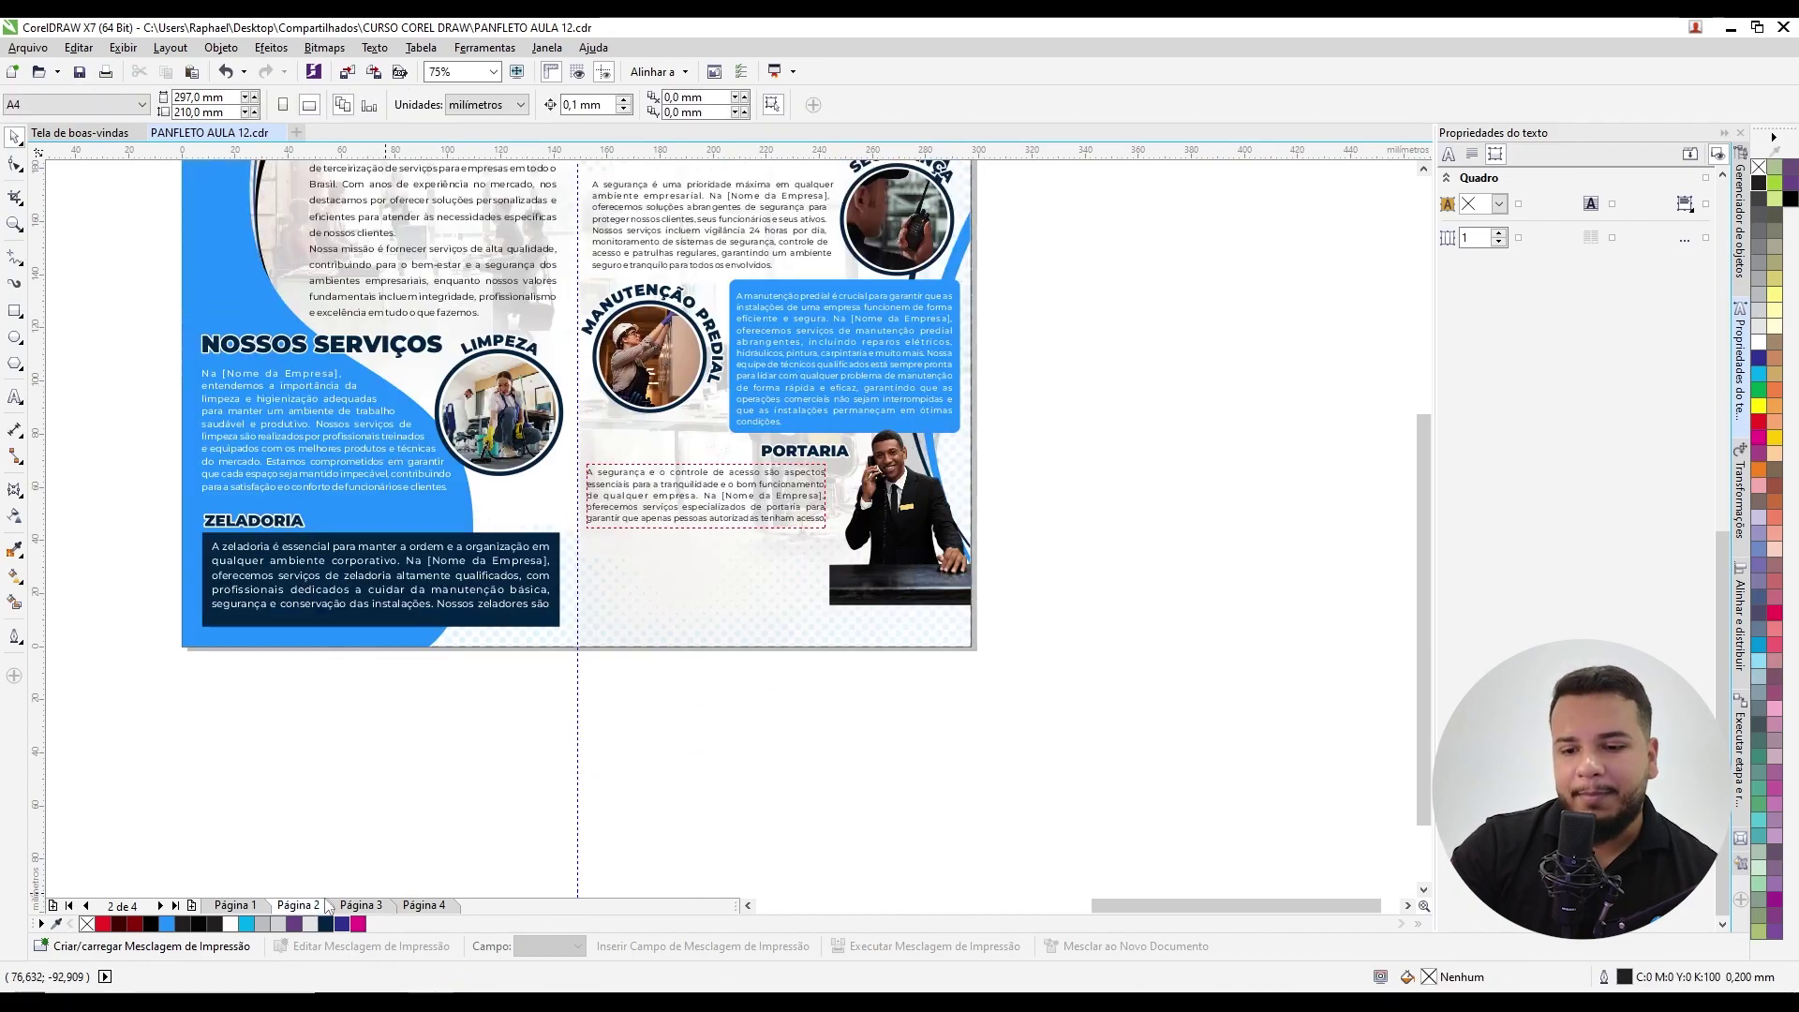
pyautogui.click(760, 520)
pyautogui.click(361, 905)
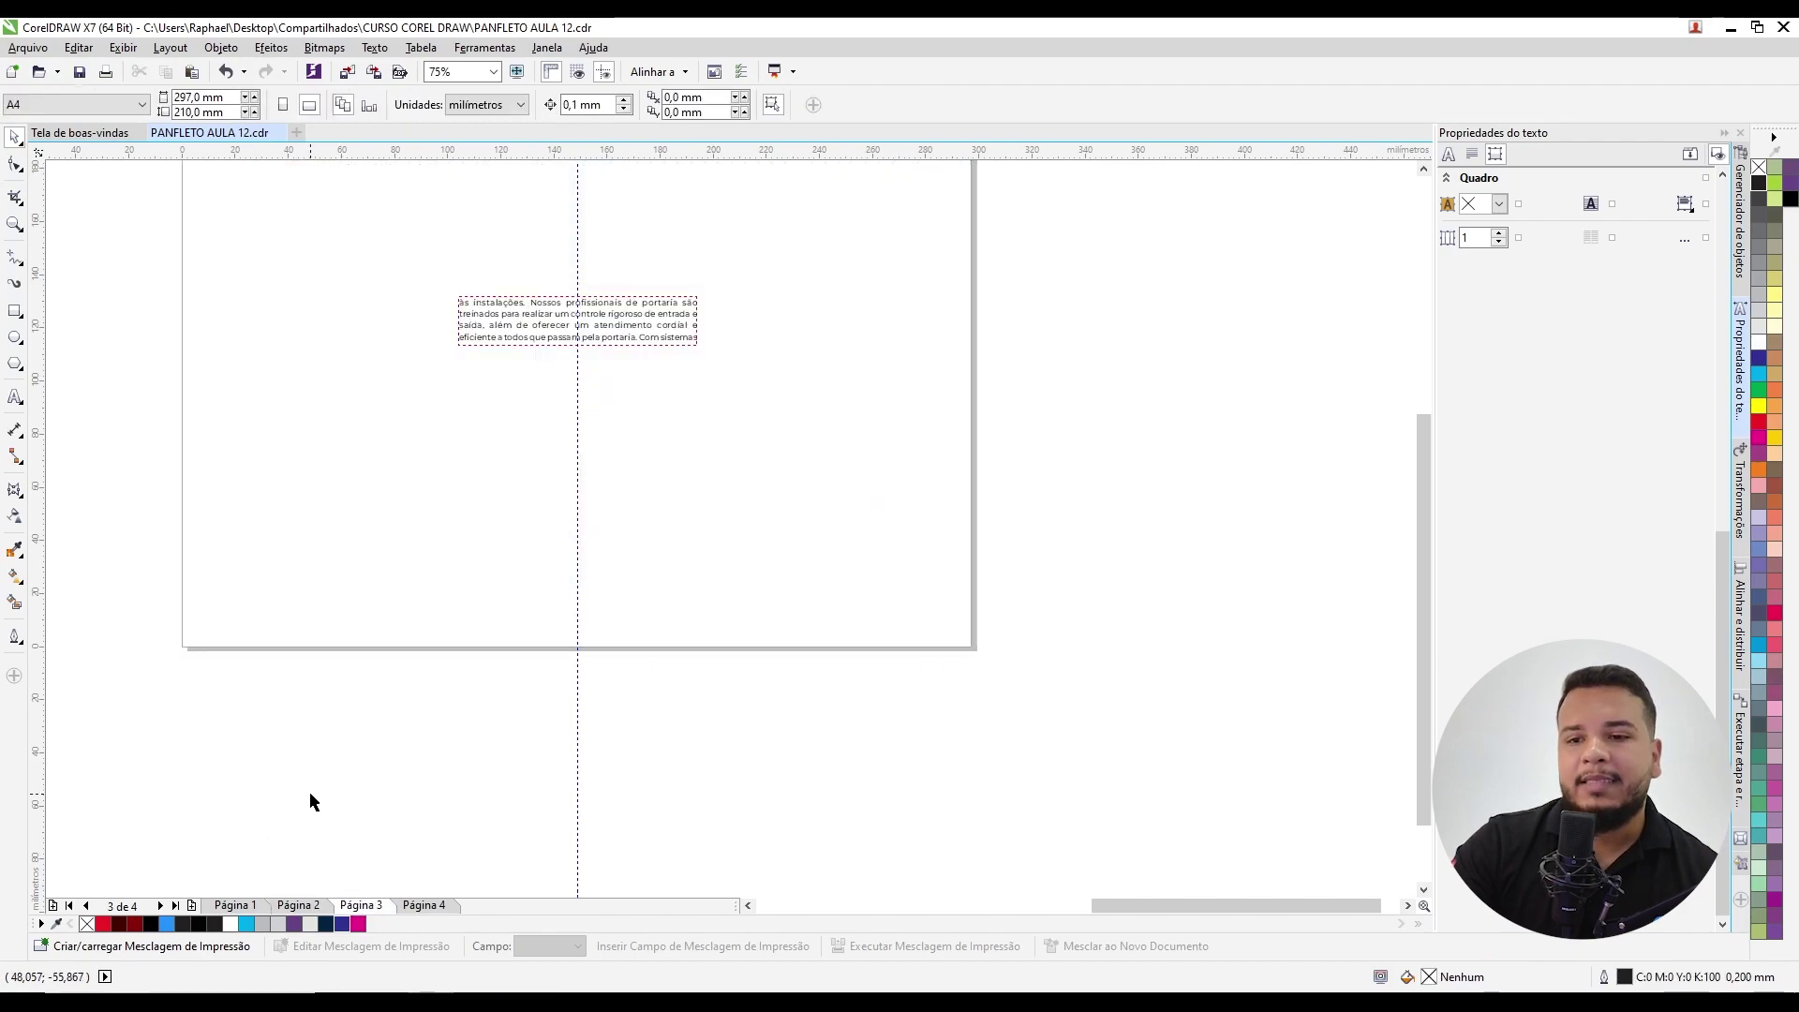
pyautogui.click(563, 296)
pyautogui.moveTo(507, 361); pyautogui.dragTo(564, 439)
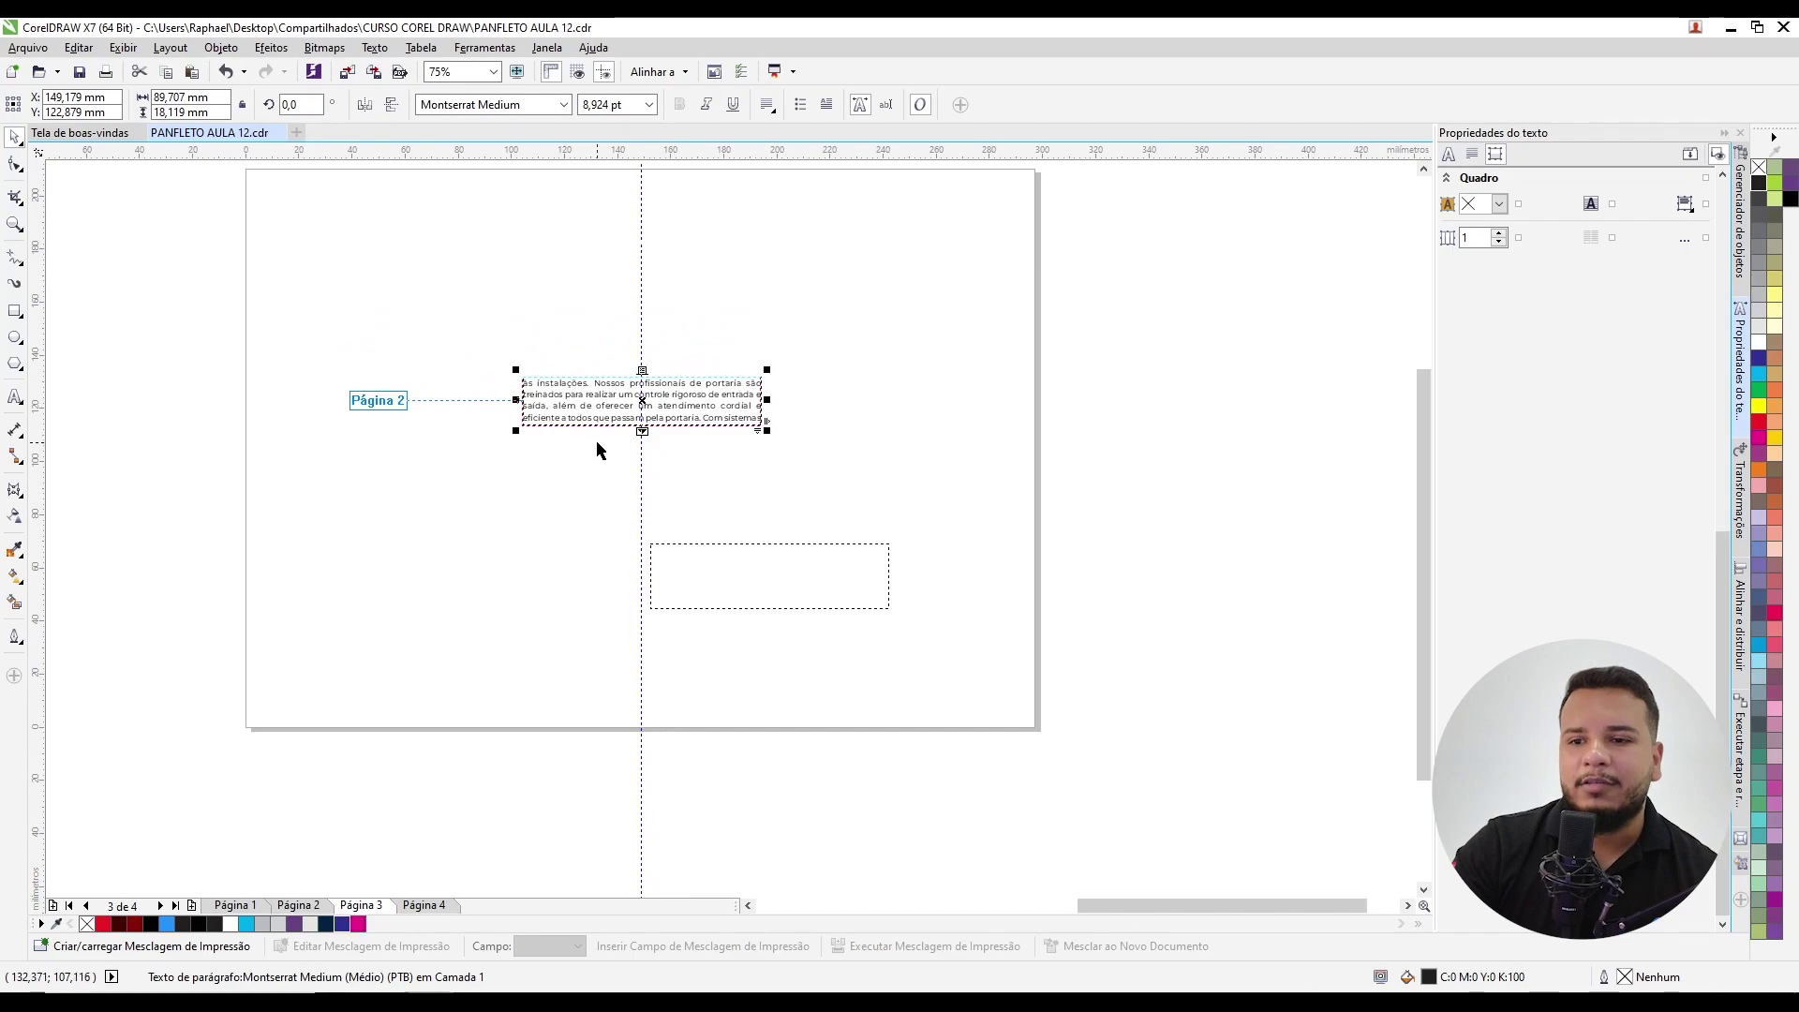
pyautogui.click(1098, 441)
pyautogui.click(590, 409)
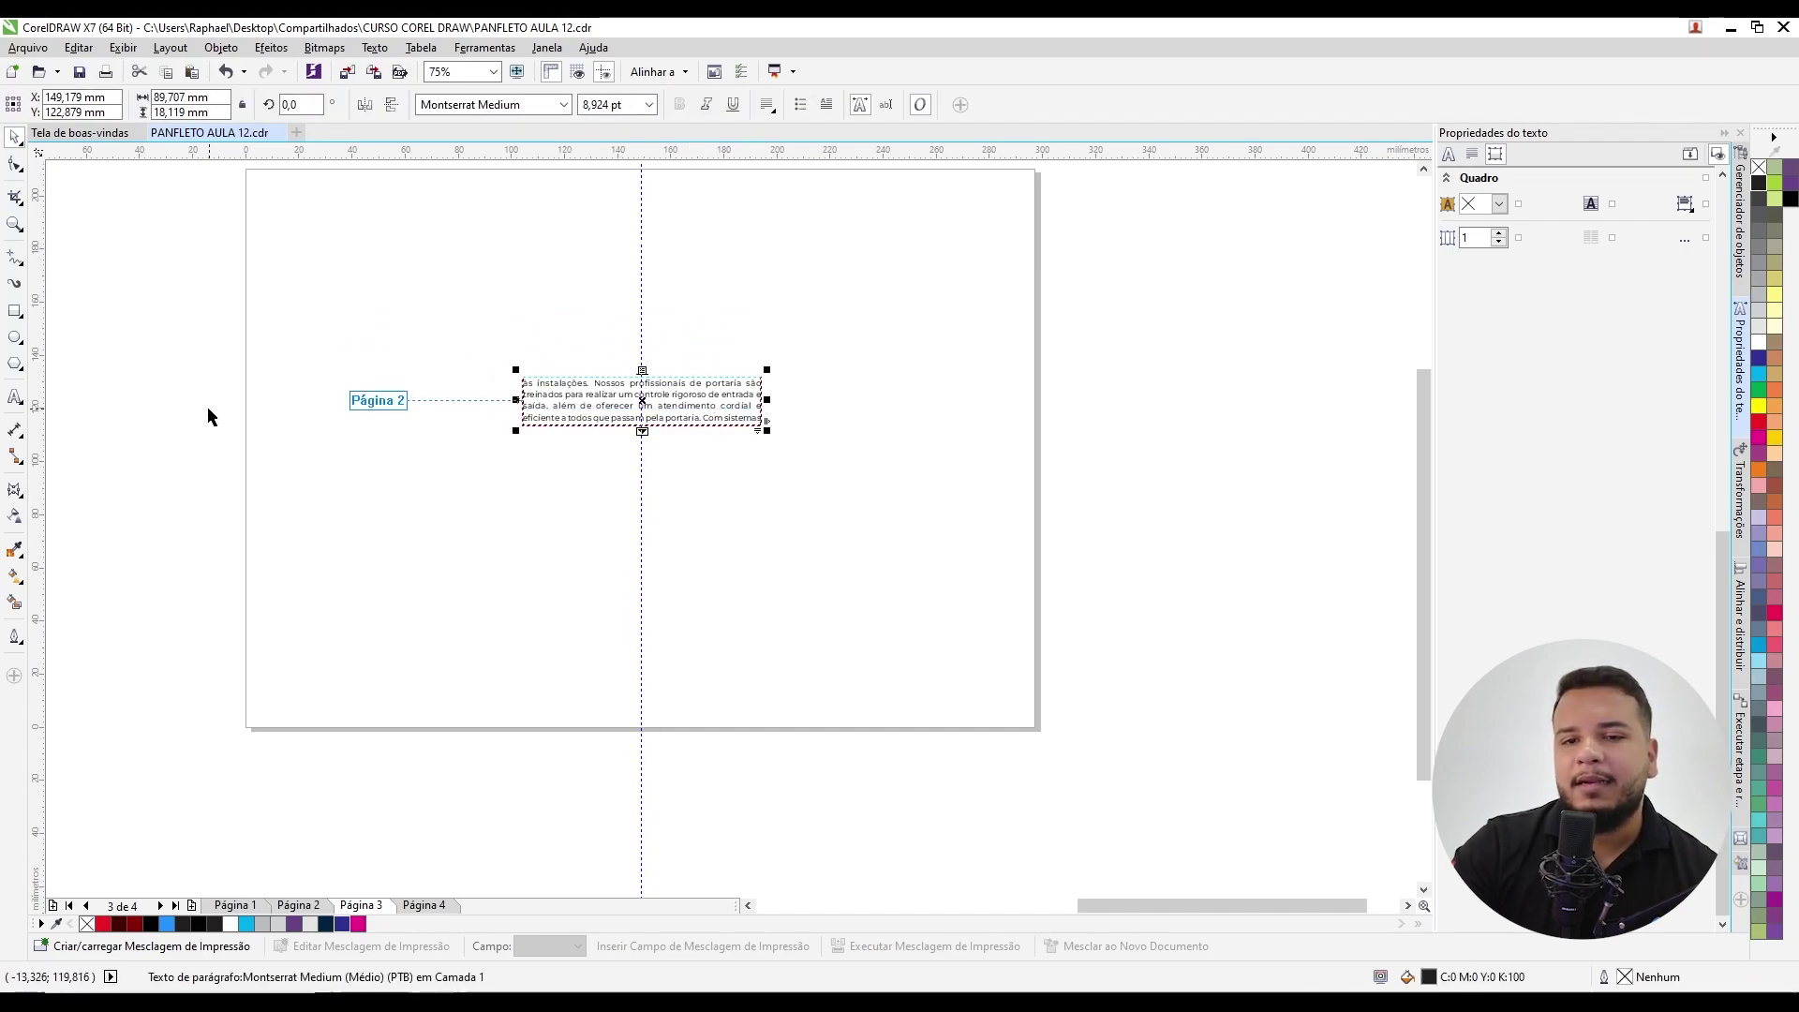
pyautogui.click(14, 310)
pyautogui.moveTo(520, 453)
pyautogui.mouseDown()
pyautogui.moveTo(787, 538)
pyautogui.moveTo(757, 497)
pyautogui.mouseUp()
pyautogui.hotkey('ctrl', 'z')
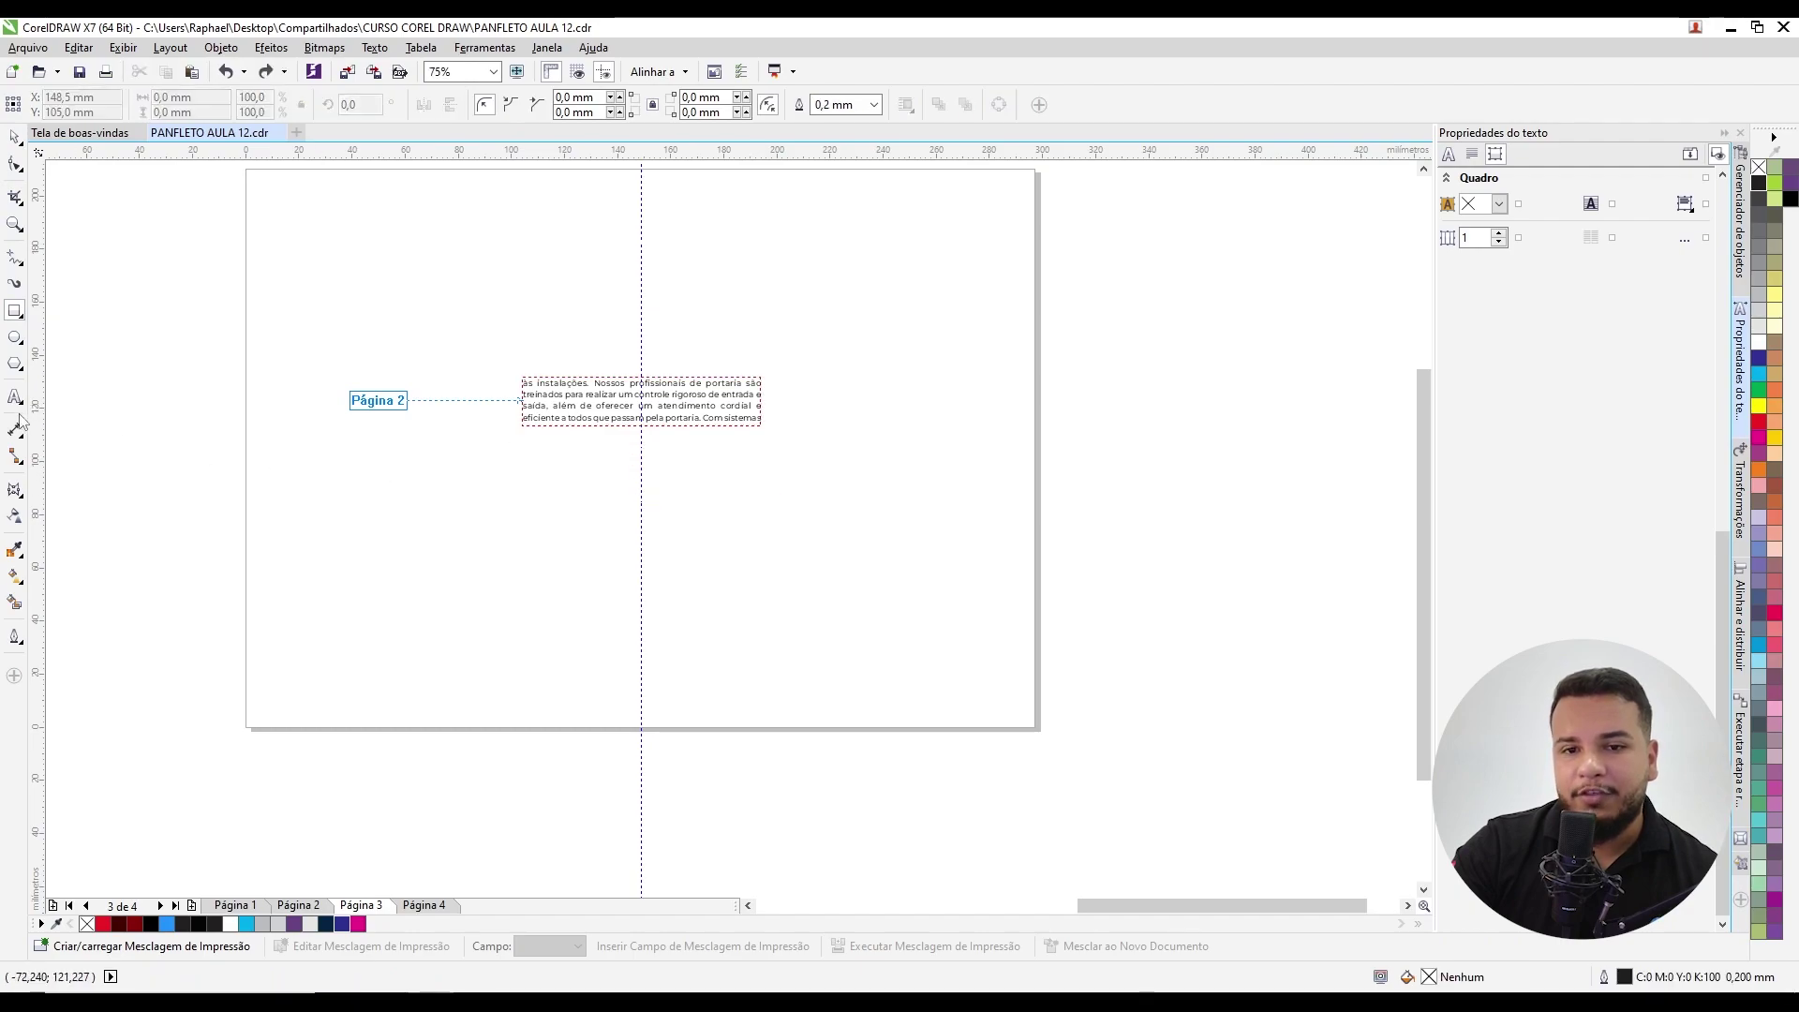
# Step: Draw an empty paragraph text frame about 89 by 19 mm beneath the continuation text on page 3
pyautogui.press('F8')
pyautogui.moveTo(523, 453); pyautogui.dragTo(761, 516)
pyautogui.click(14, 138)
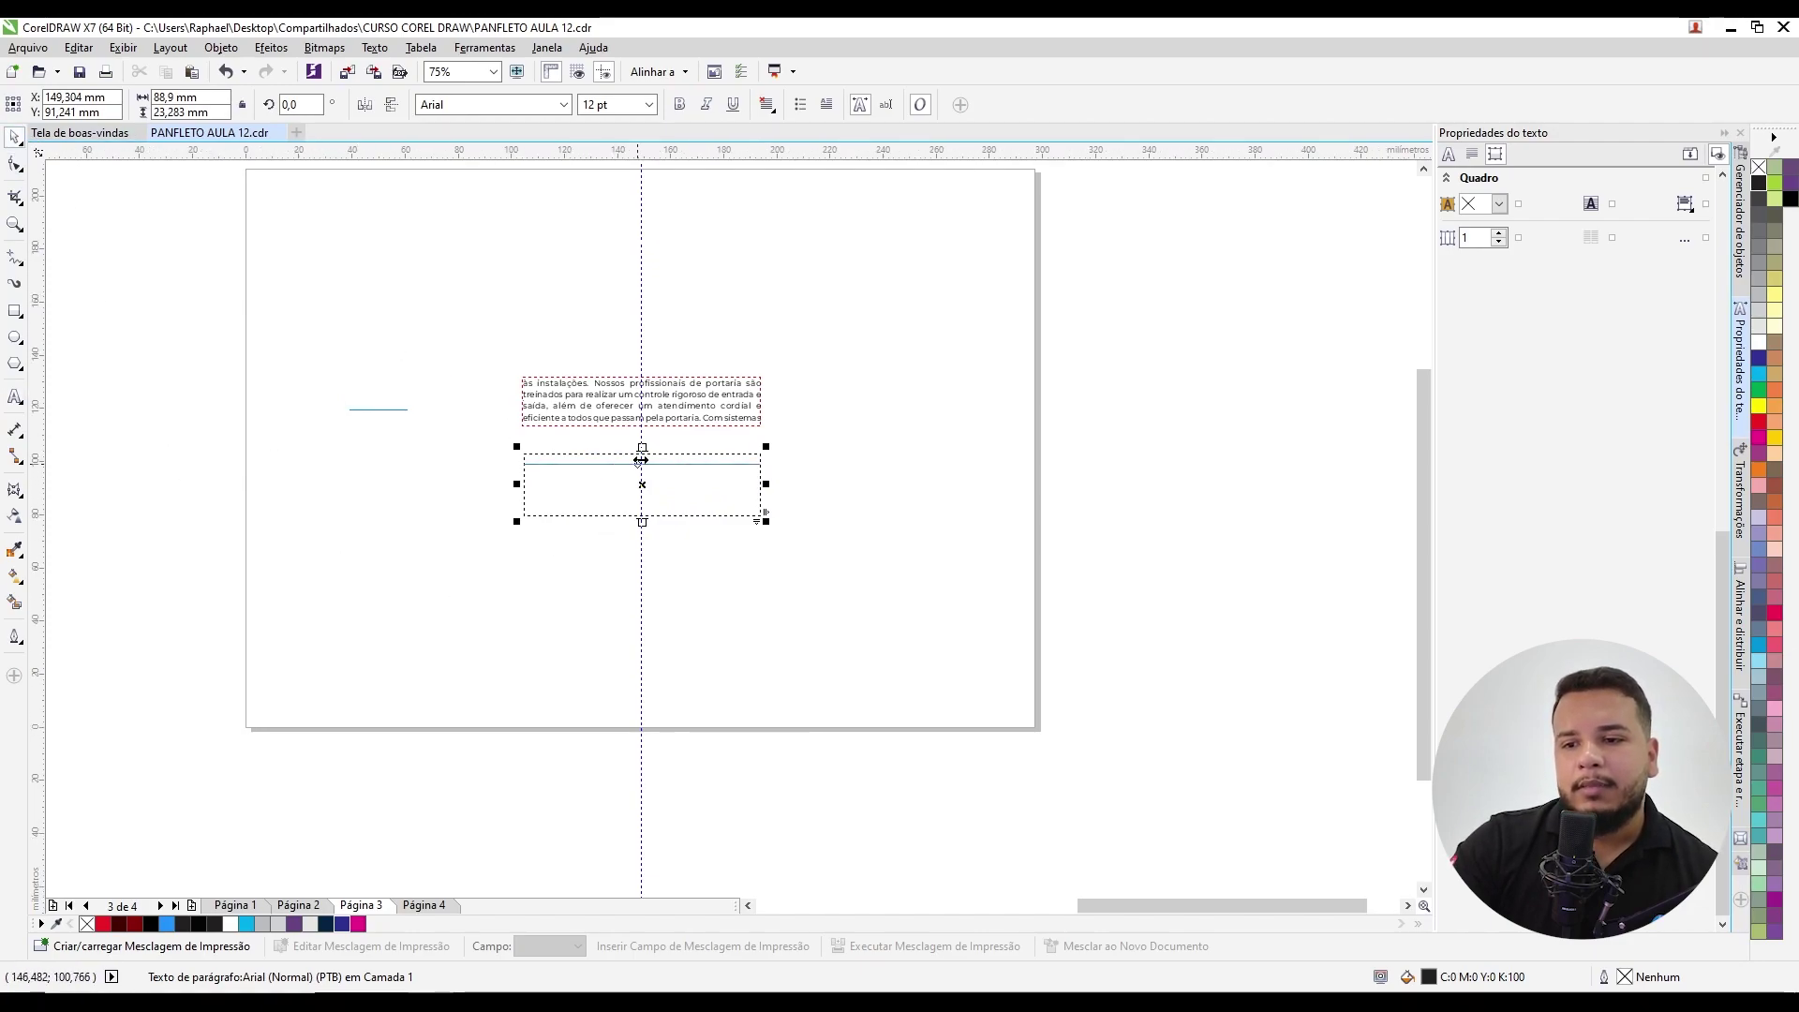
pyautogui.scroll(2, 635, 453)
pyautogui.moveTo(636, 438); pyautogui.dragTo(636, 452)
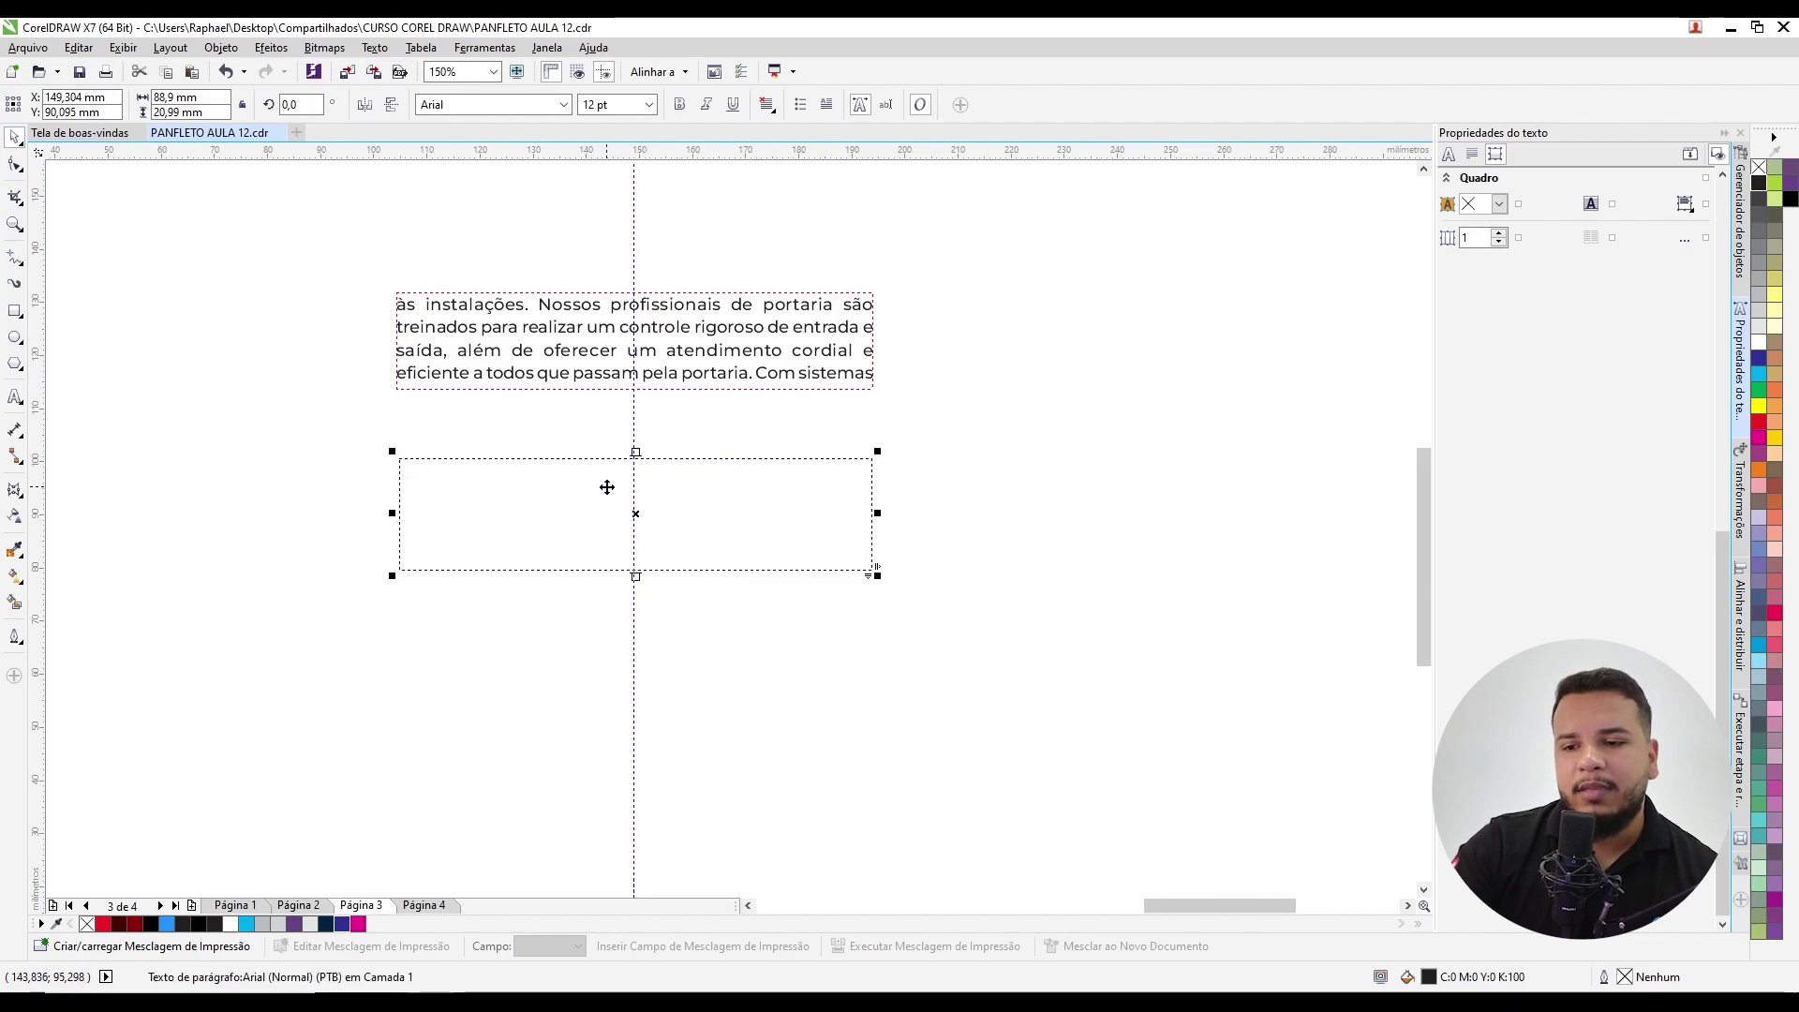
pyautogui.moveTo(635, 575); pyautogui.dragTo(645, 562)
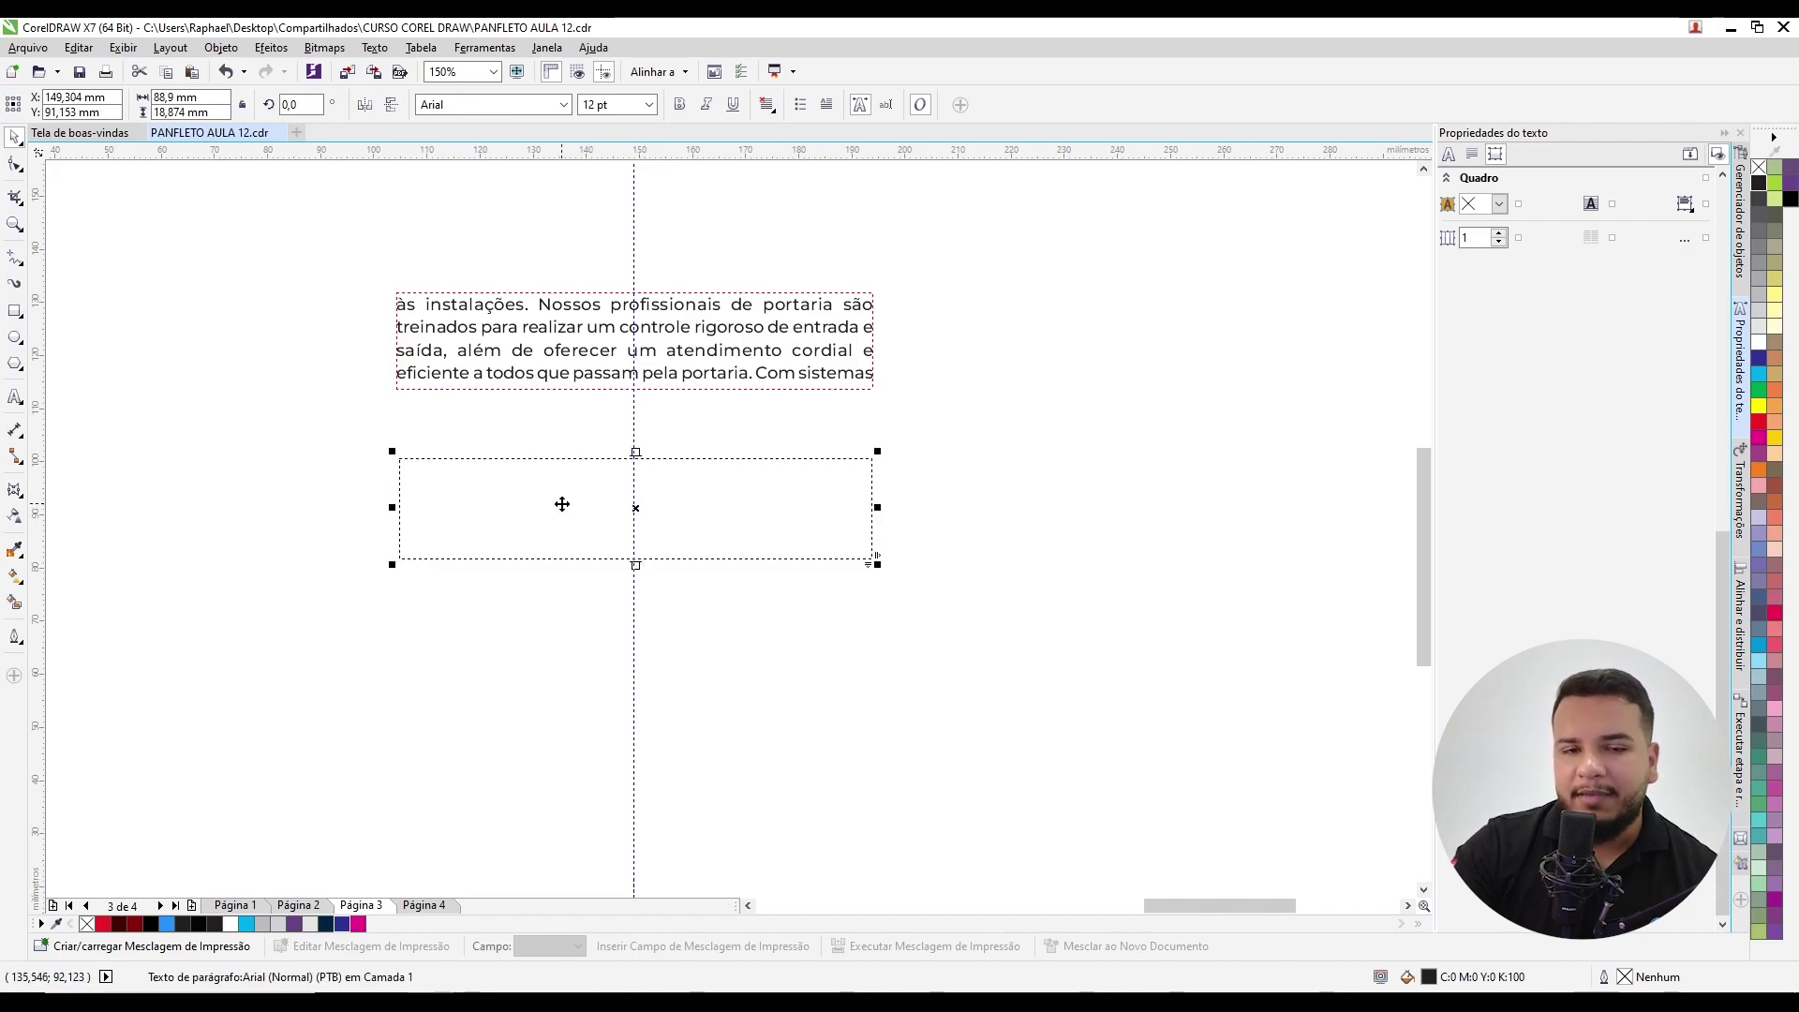
# Step: Link the continuation text frame on page 3 to the empty frame beneath it so the remaining Portaria text flows in
pyautogui.keyDown('shift'); pyautogui.click(497, 359); pyautogui.keyUp('shift')
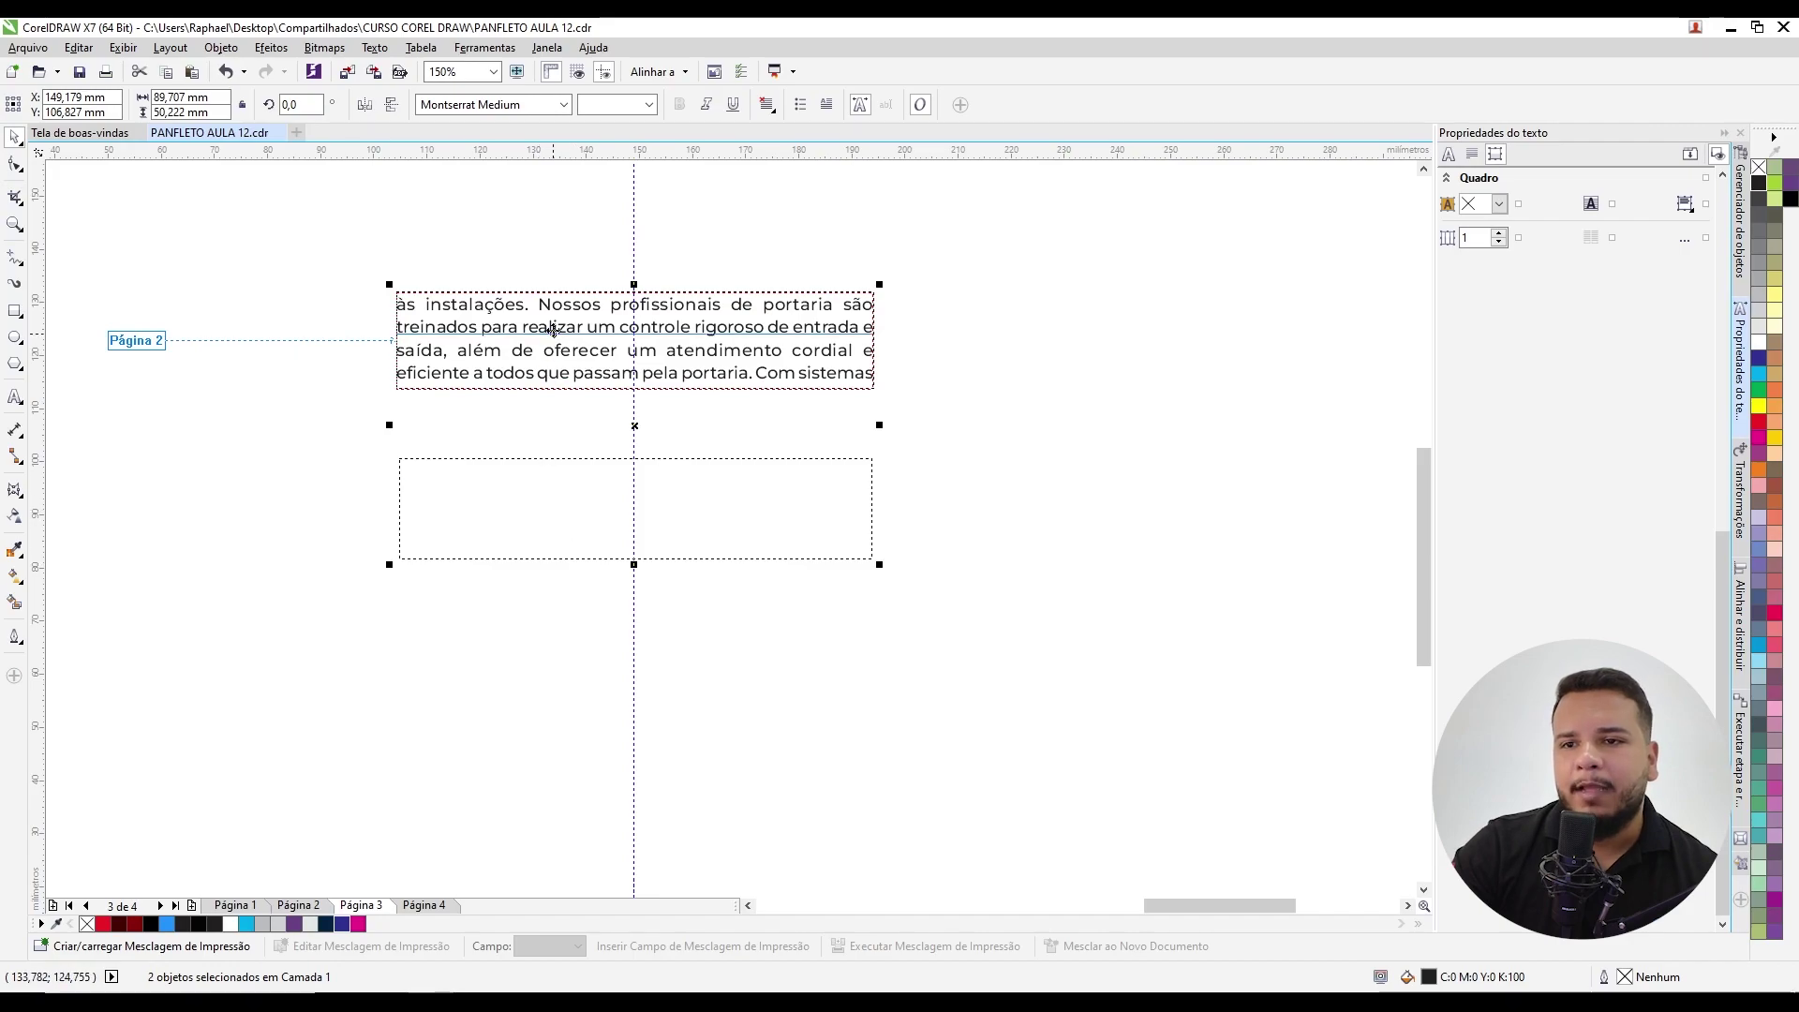
pyautogui.click(374, 48)
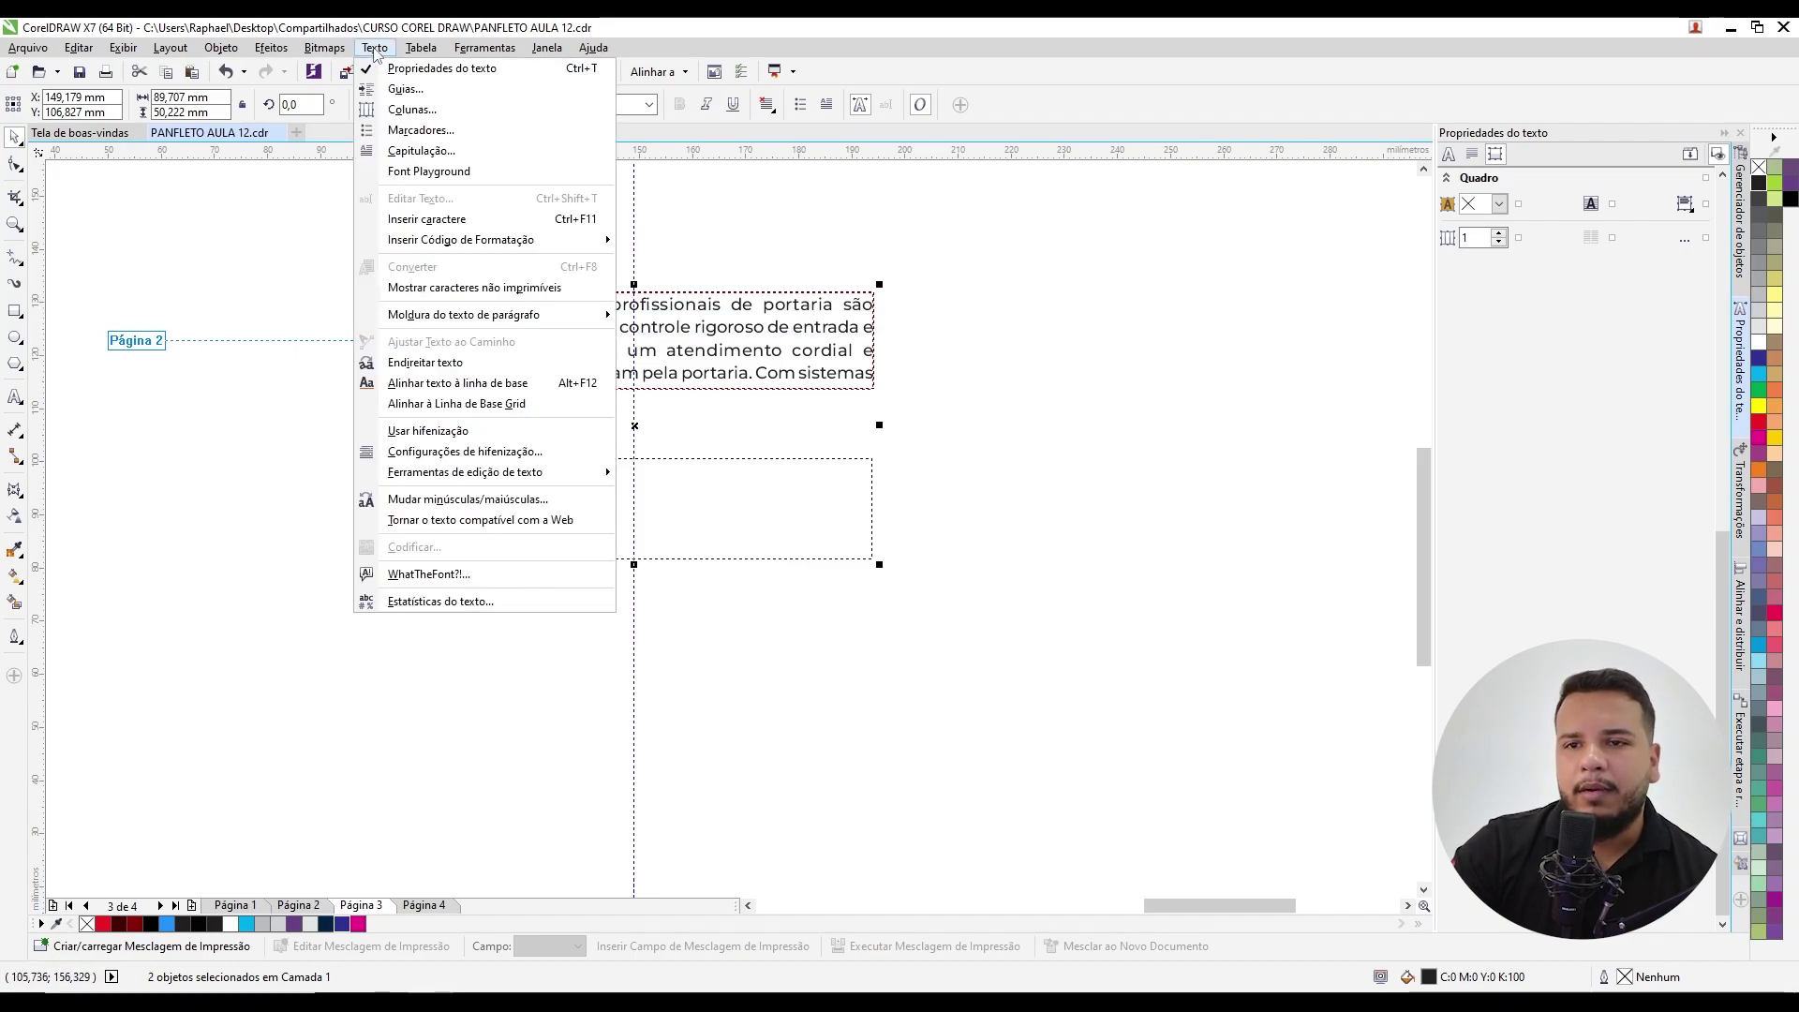
pyautogui.moveTo(436, 317)
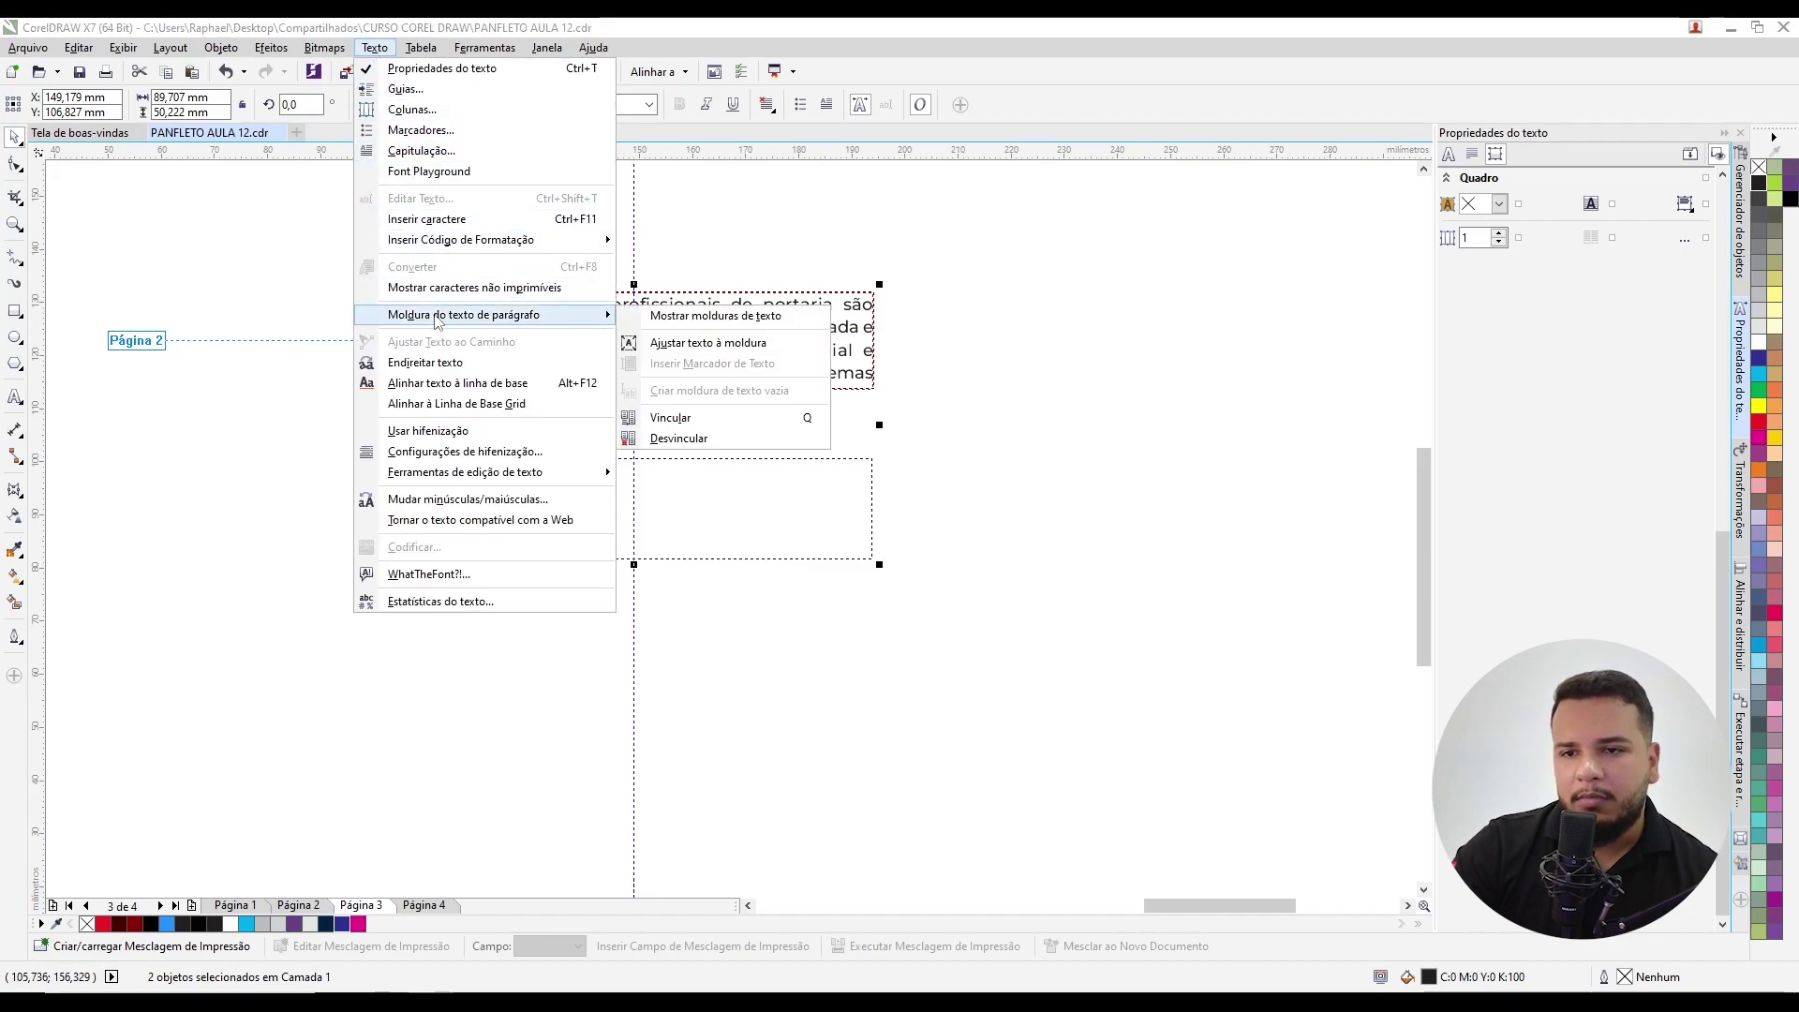
pyautogui.click(717, 418)
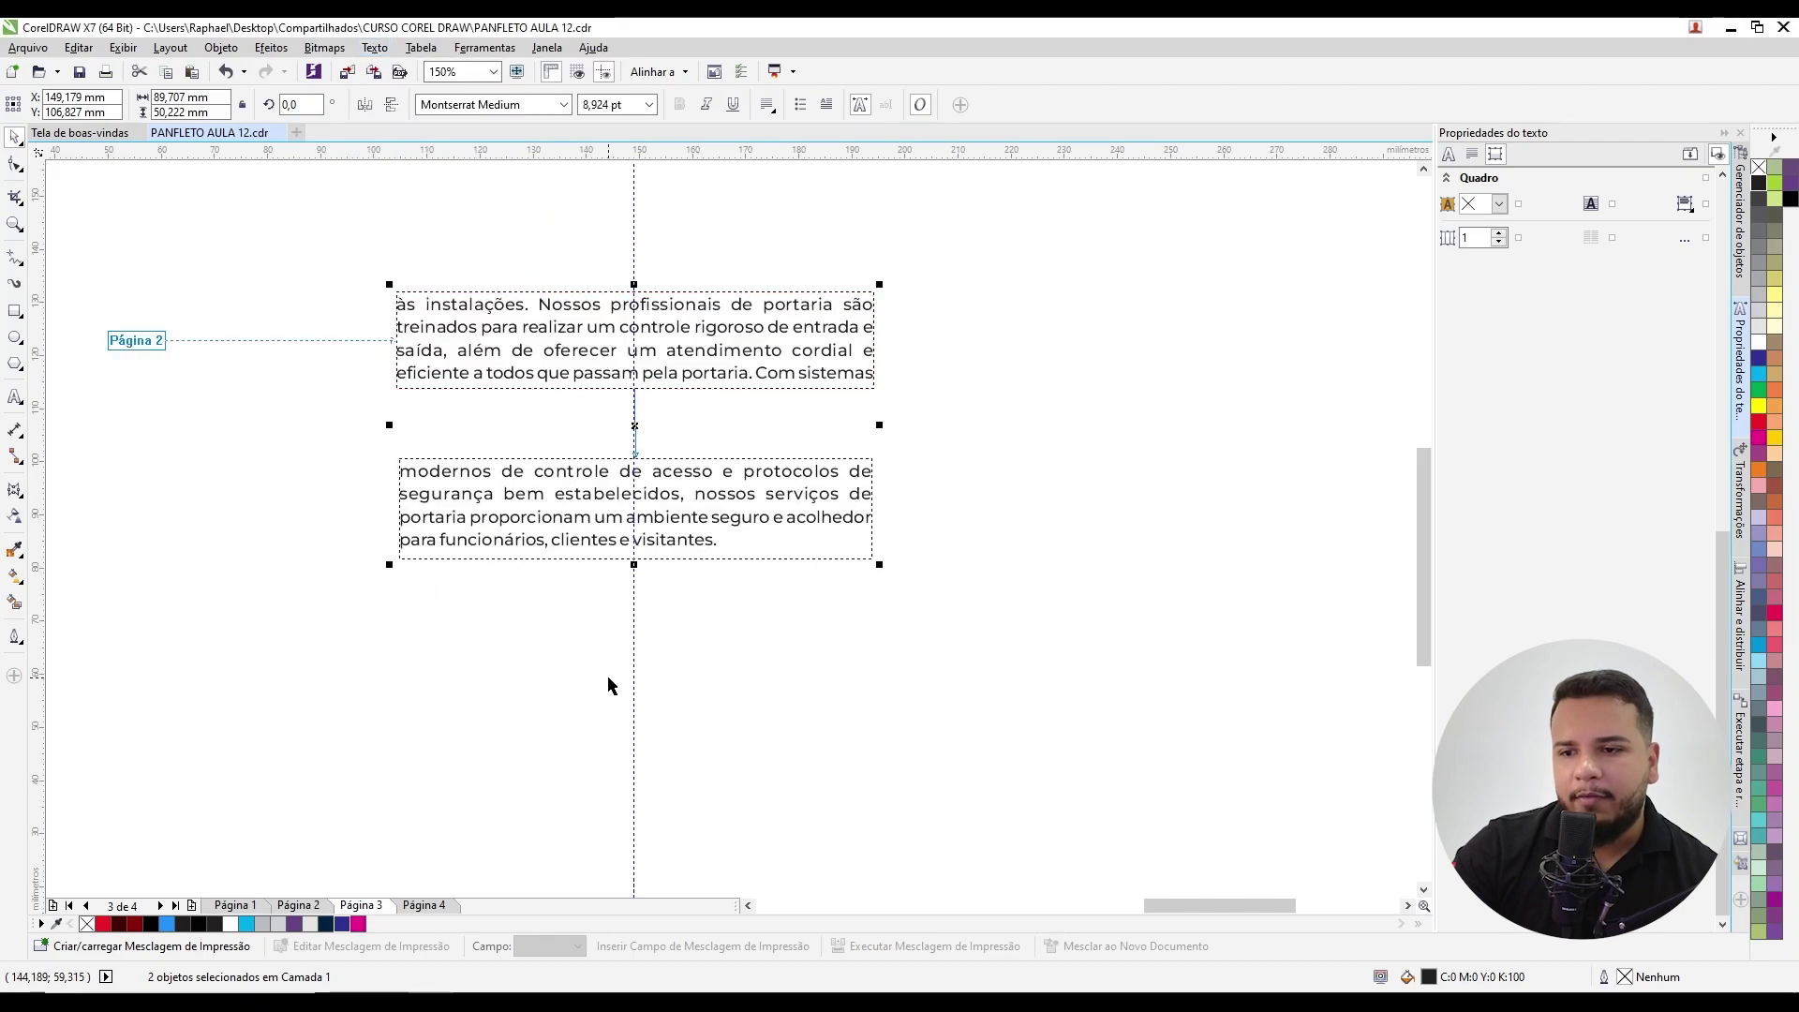
pyautogui.click(364, 524)
# Step: Move the last linked frame around page 3 and past its left edge, examining the line that connects it to the previous frame
pyautogui.moveTo(476, 498); pyautogui.dragTo(591, 517)
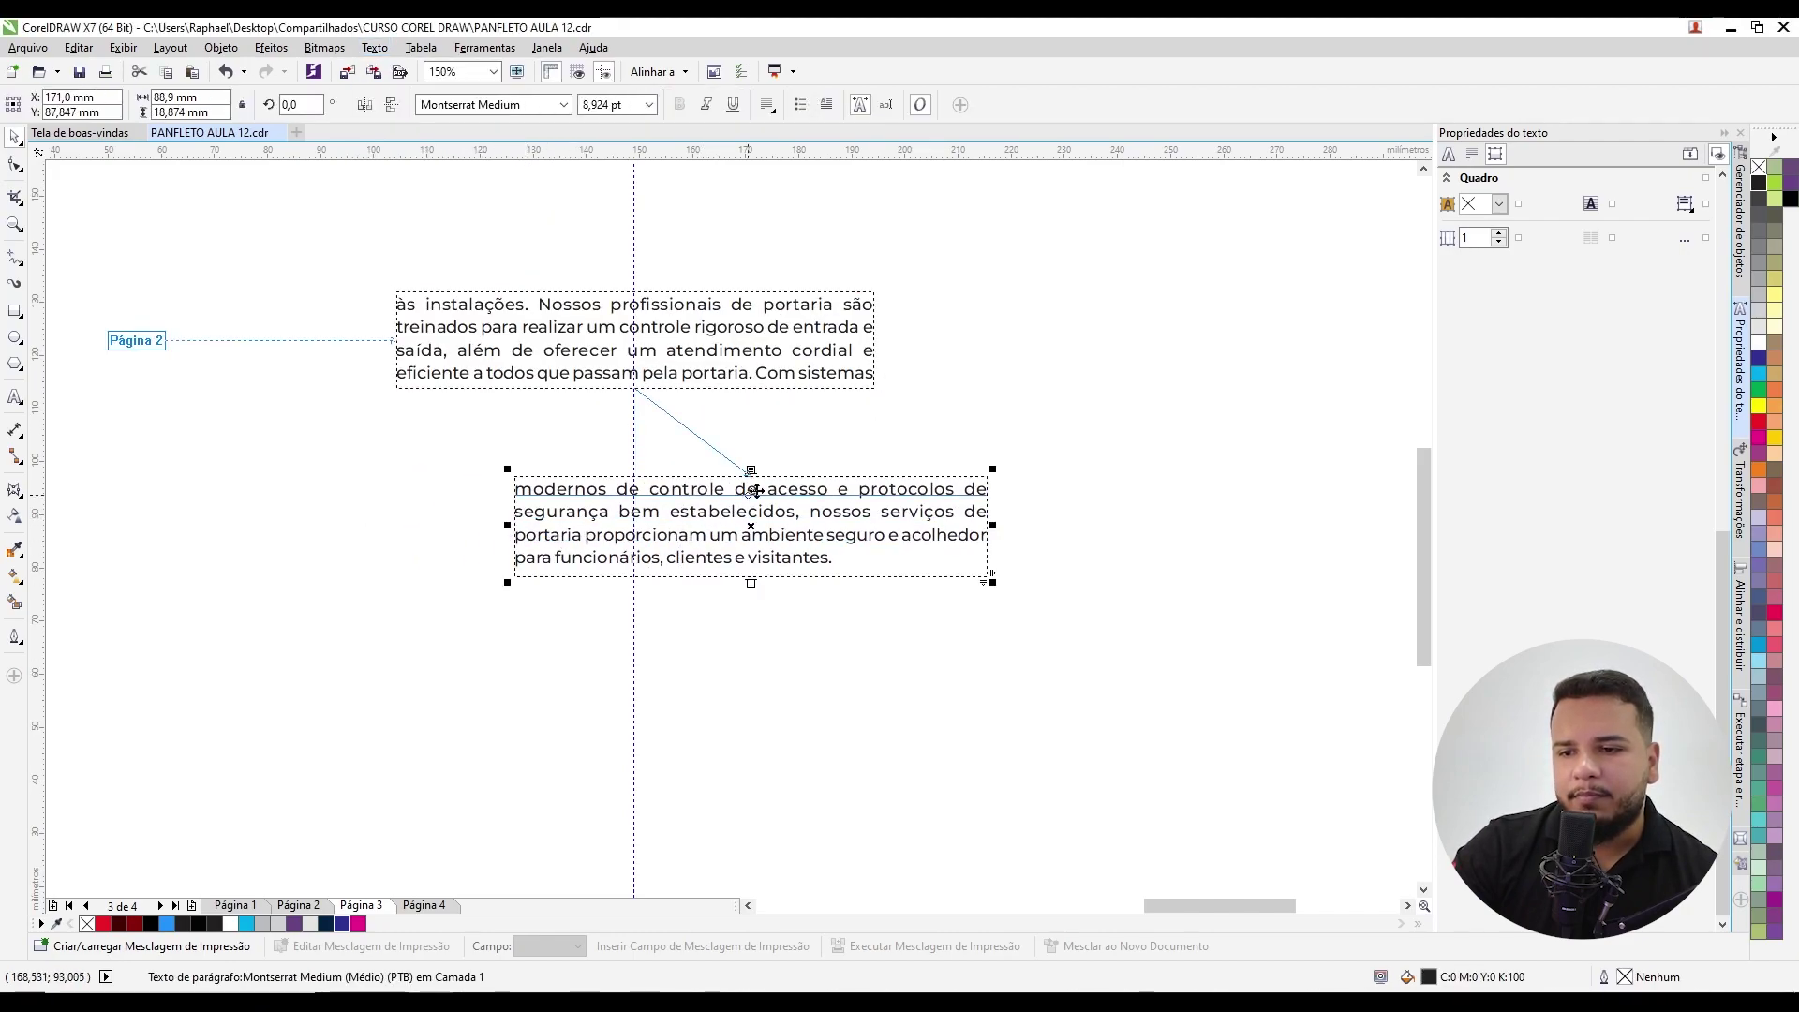
pyautogui.scroll(3, 738, 499)
pyautogui.scroll(-1, 633, 507)
pyautogui.press('Escape')
pyautogui.click(639, 520)
pyautogui.moveTo(645, 525); pyautogui.dragTo(268, 518)
pyautogui.scroll(-1, 769, 475)
pyautogui.moveTo(541, 497); pyautogui.dragTo(221, 459)
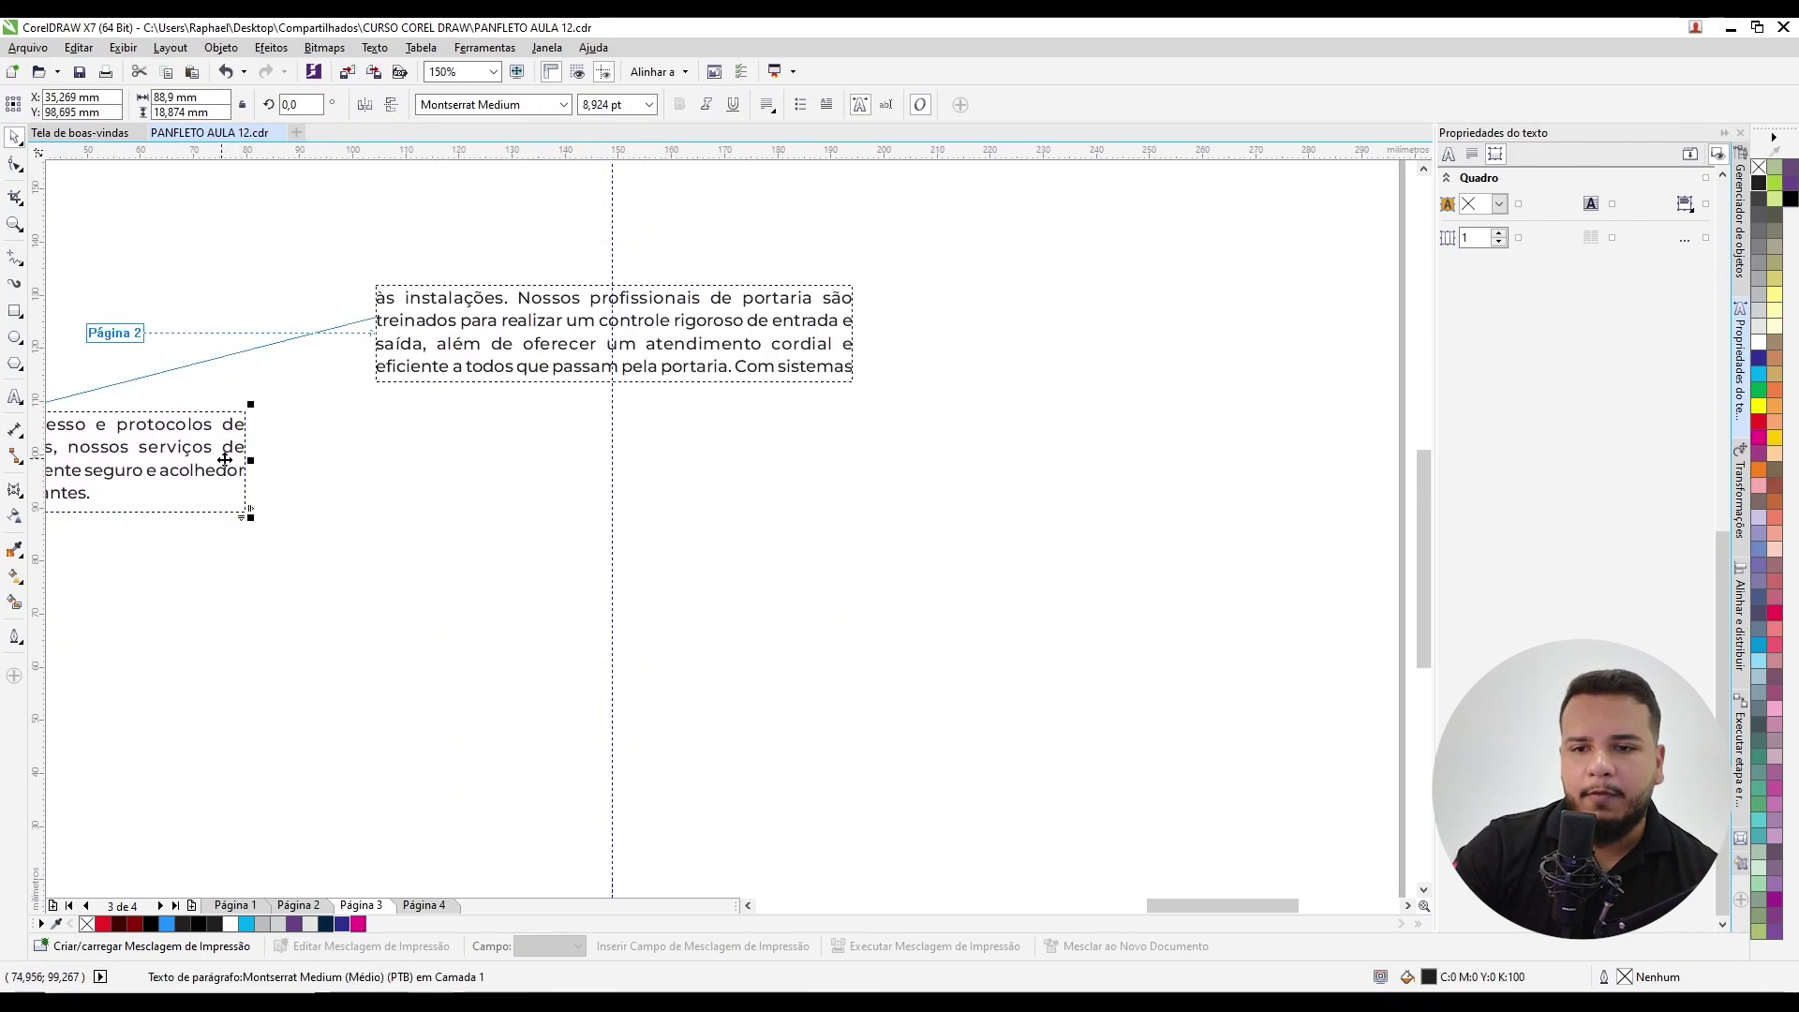
pyautogui.scroll(-2, 538, 406)
pyautogui.scroll(2, 241, 412)
pyautogui.scroll(2, 317, 405)
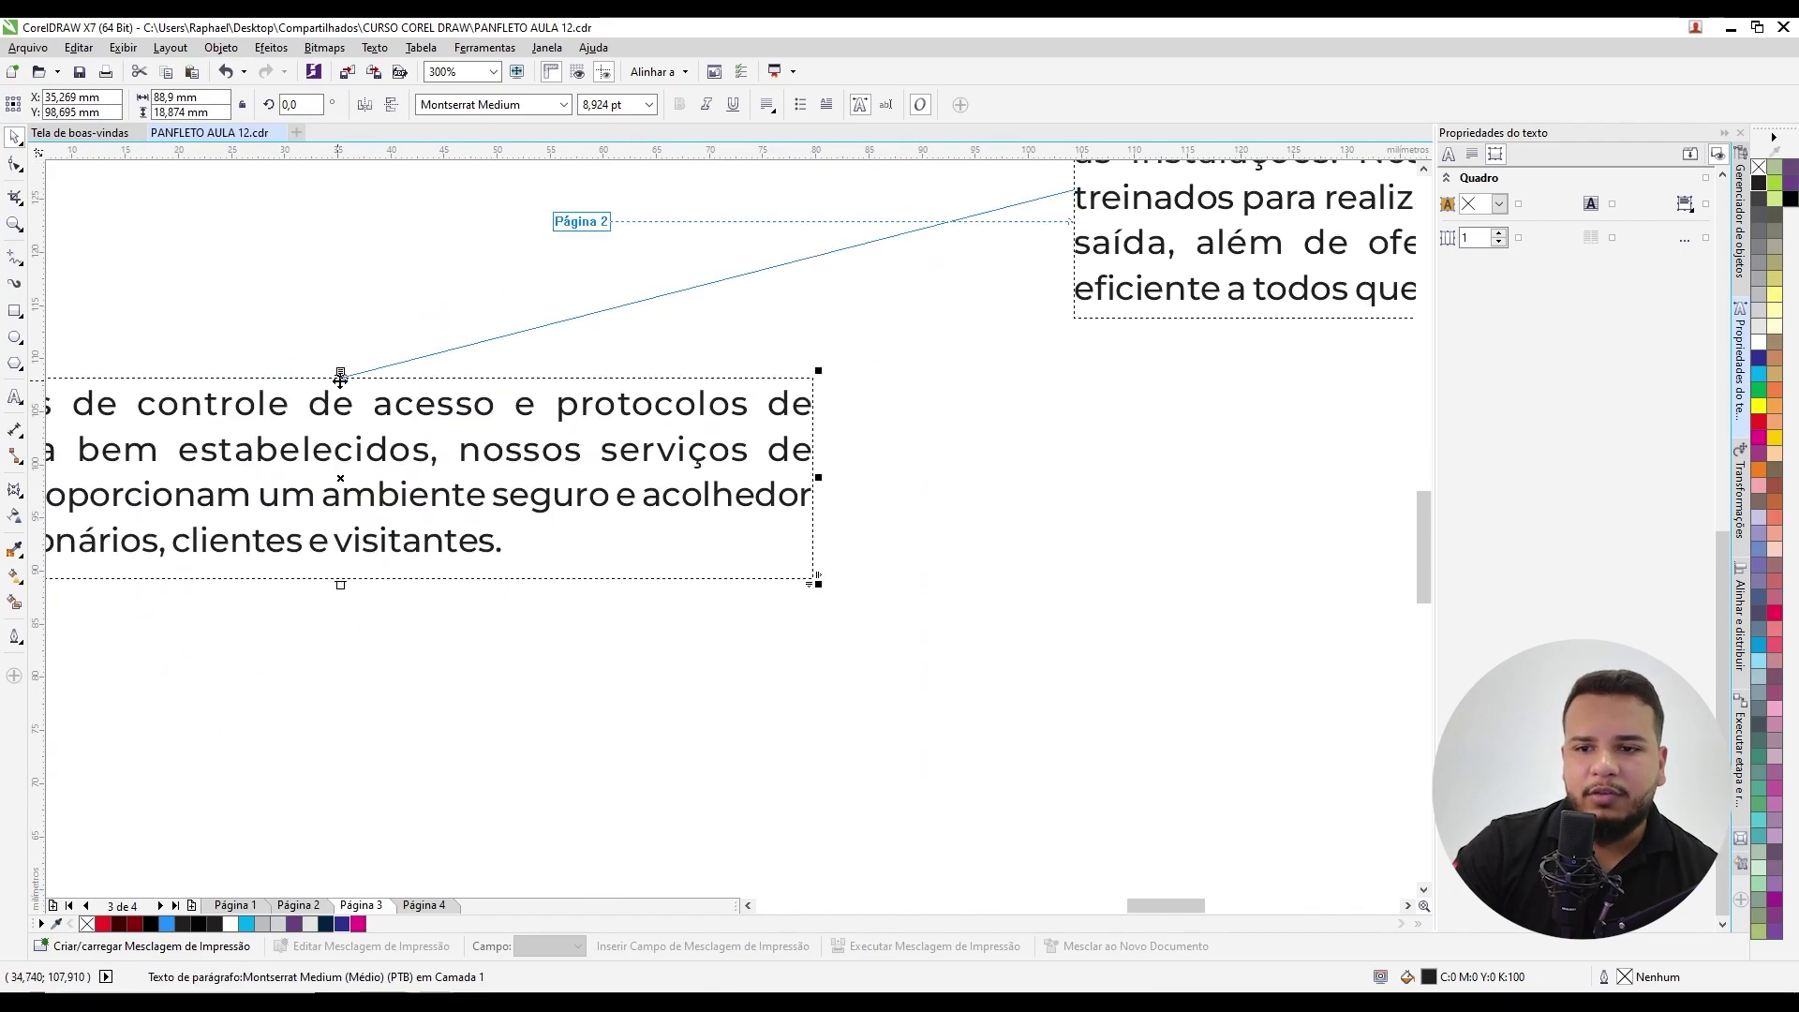
pyautogui.scroll(-2, 347, 378)
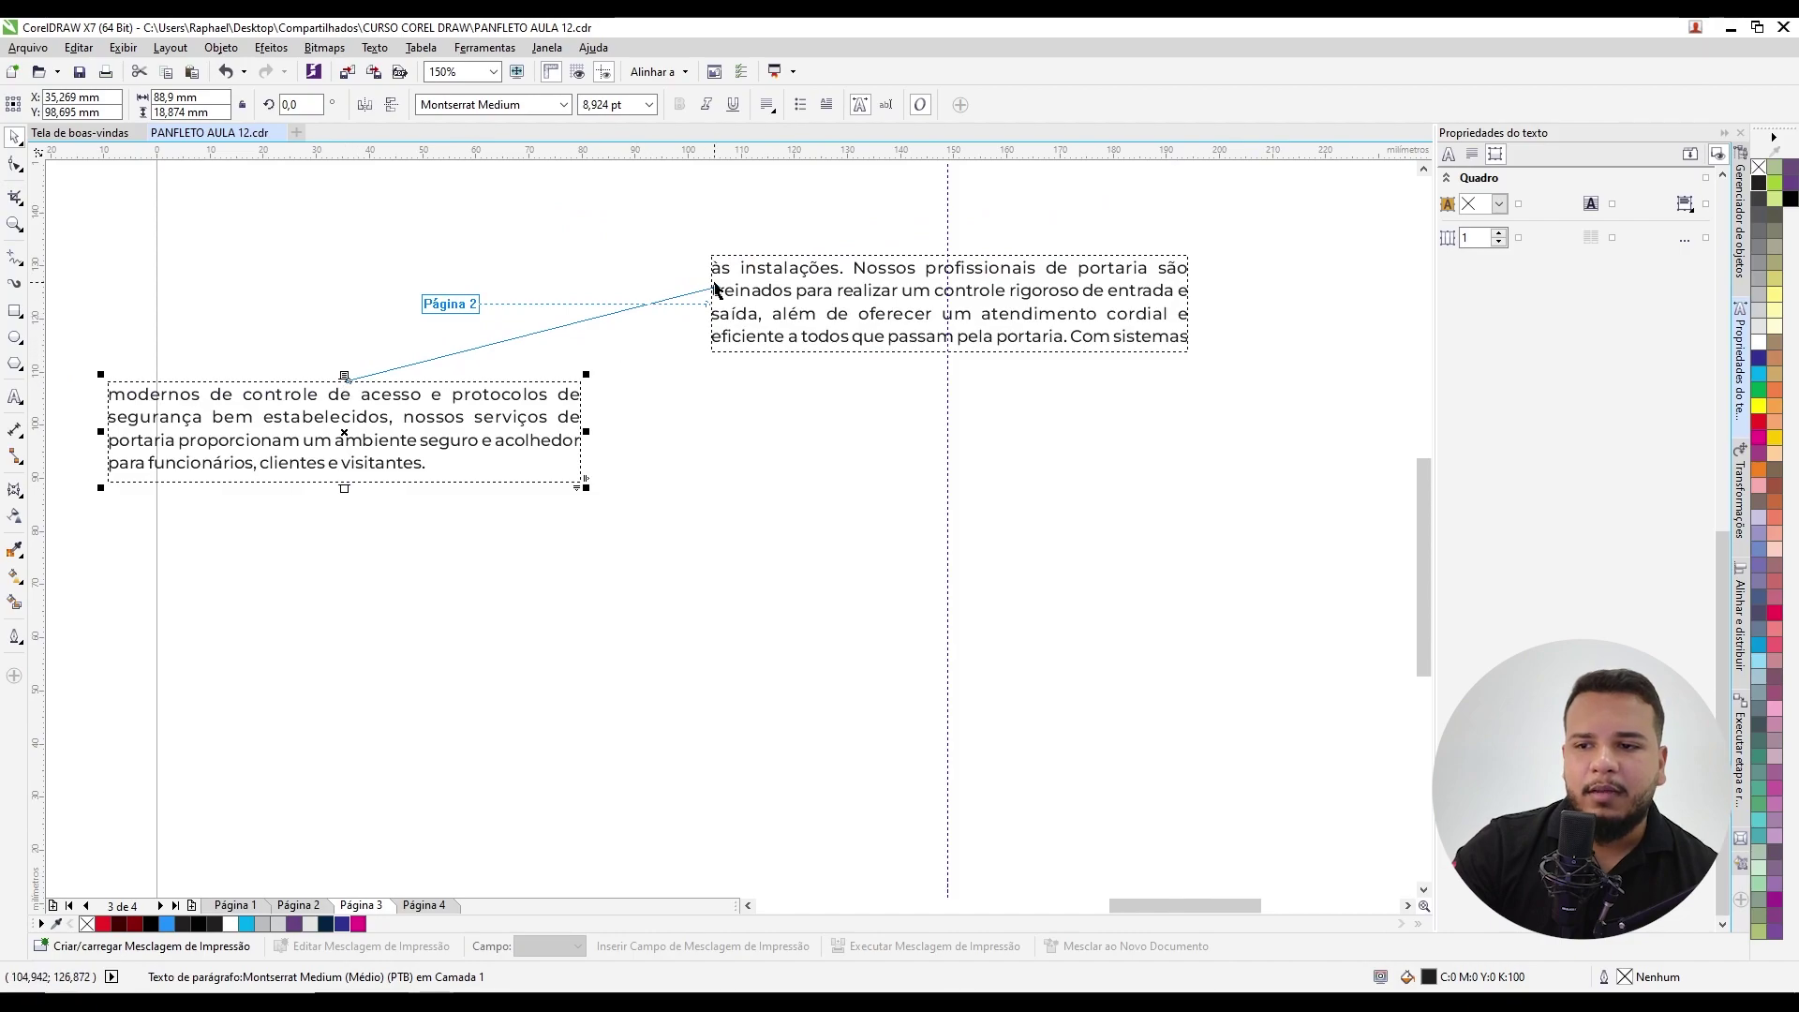
# Step: Move the last linked frame back beneath the first text frame on page 3, roughly centred on the vertical guideline
pyautogui.moveTo(252, 453); pyautogui.dragTo(847, 457)
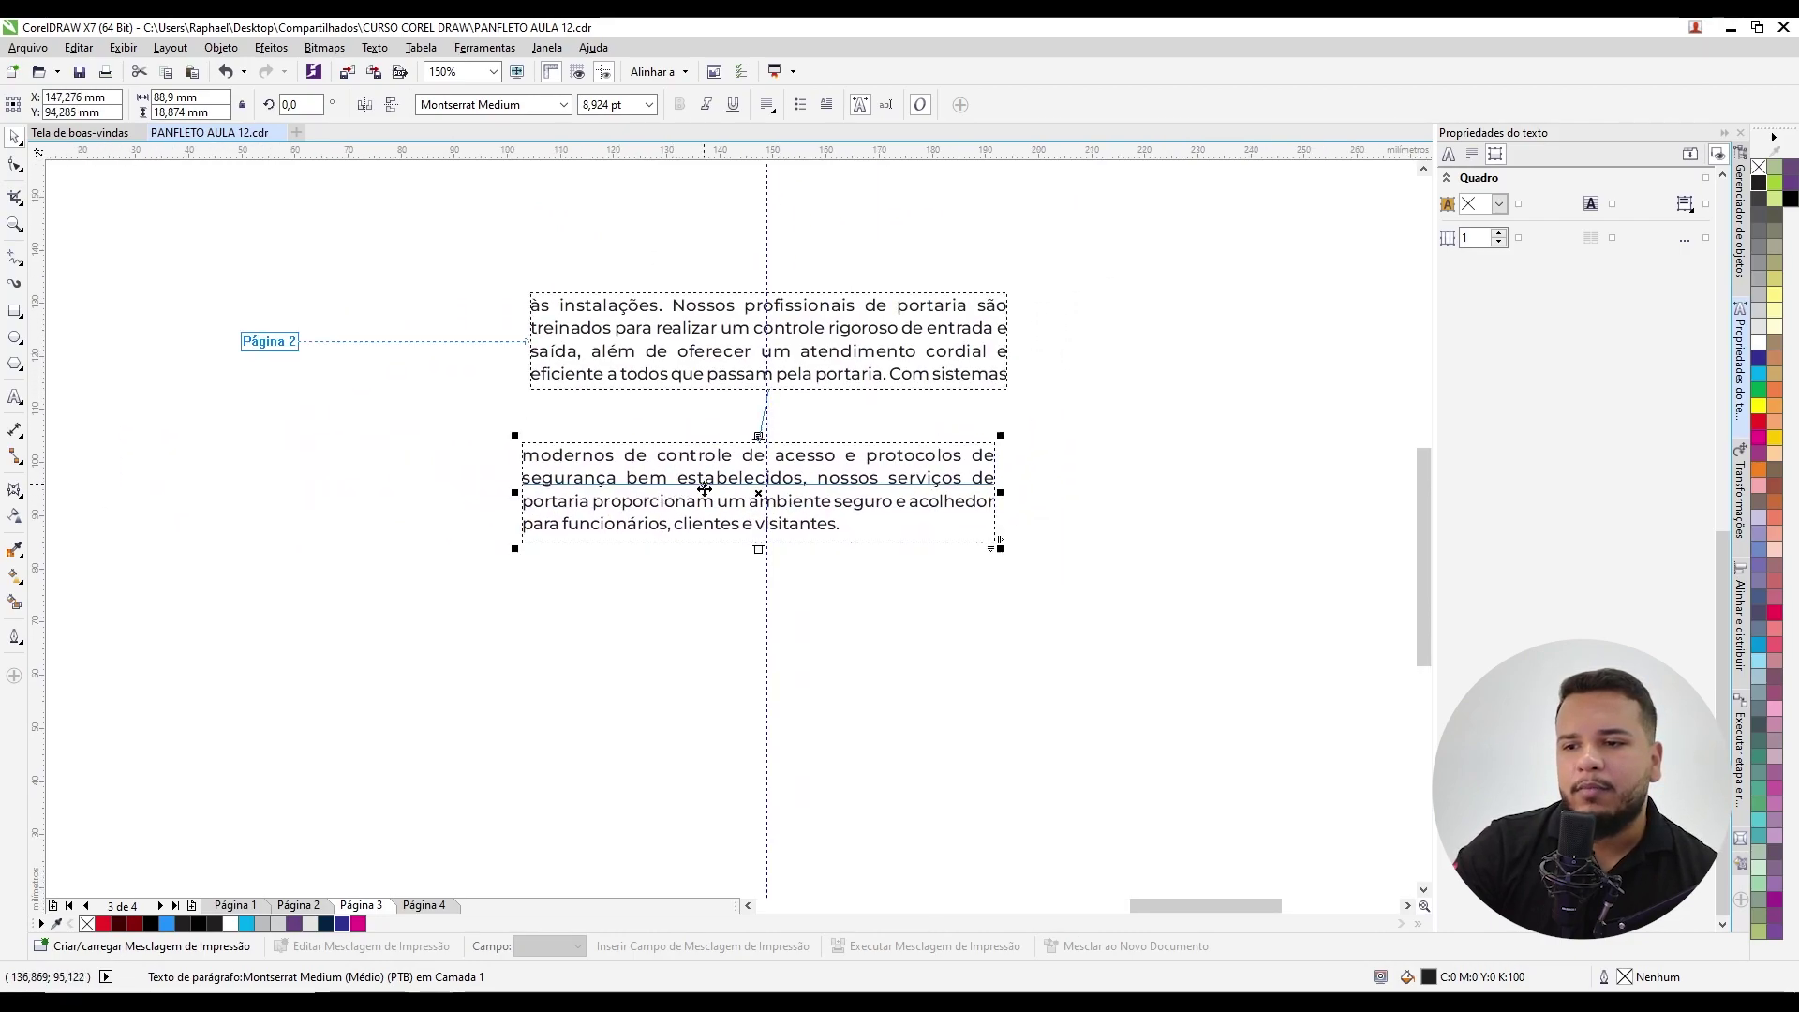
pyautogui.scroll(2, 735, 406)
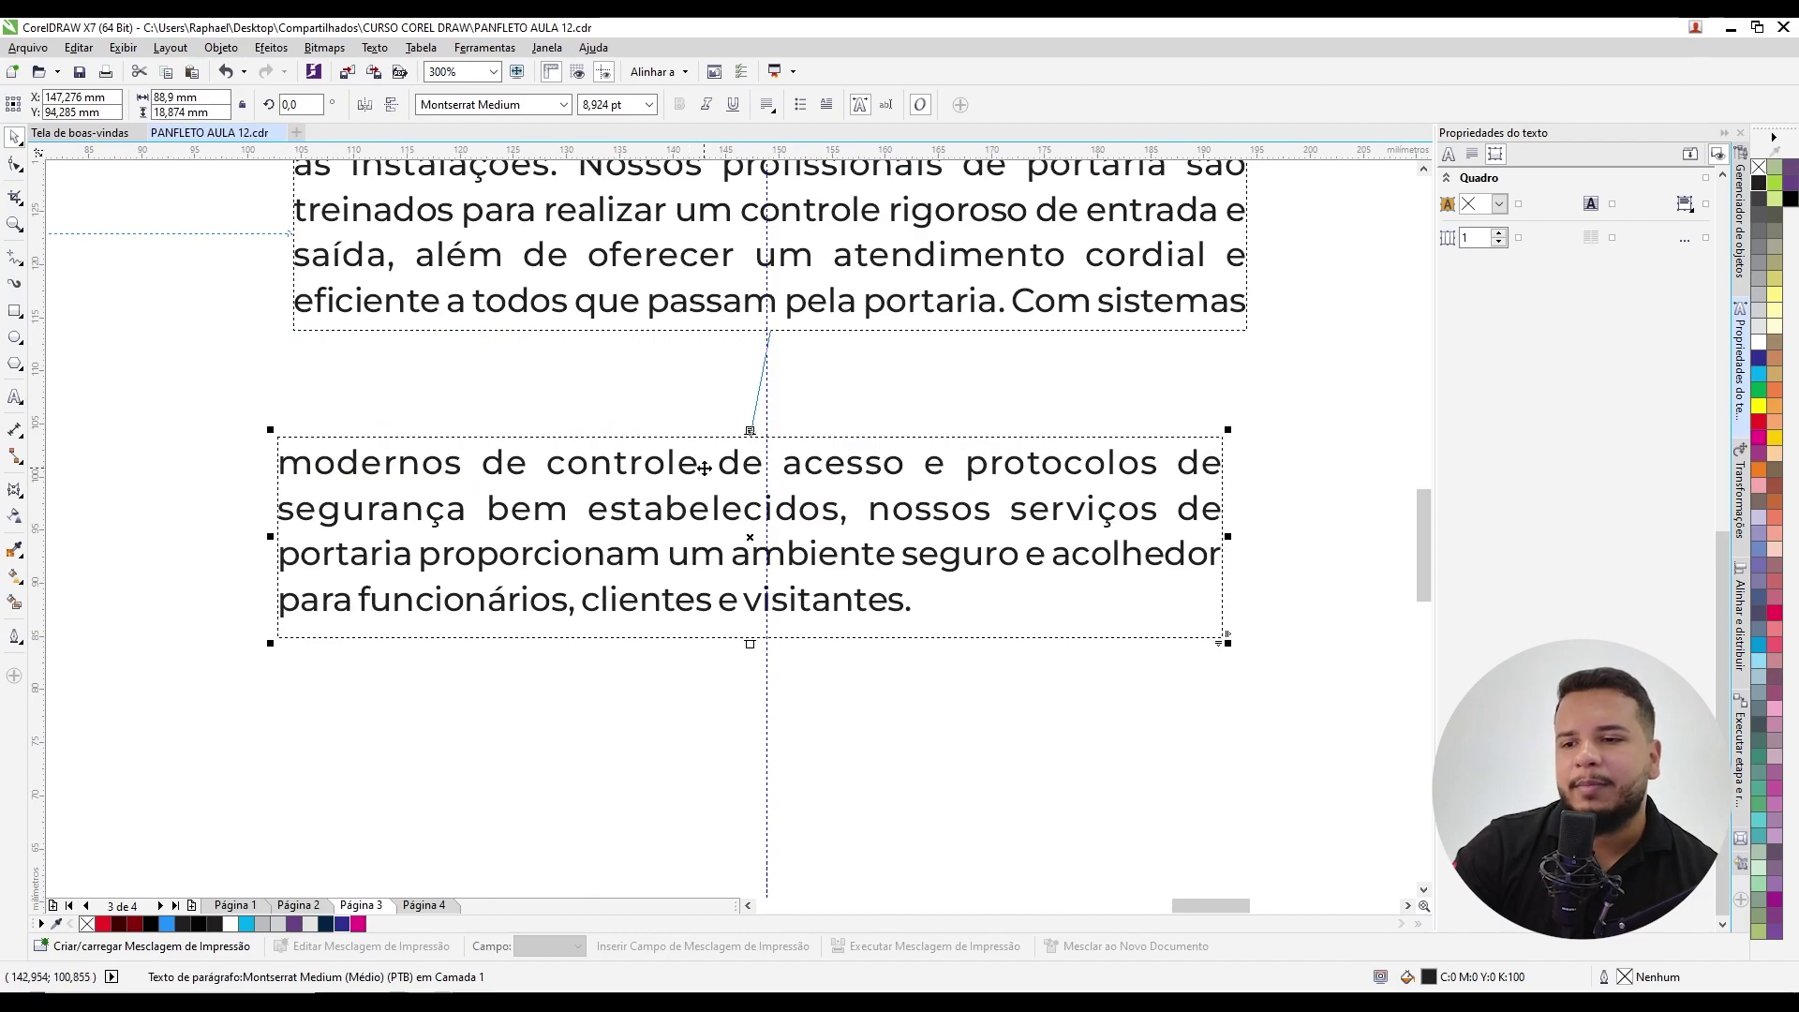
pyautogui.moveTo(760, 447); pyautogui.dragTo(779, 460)
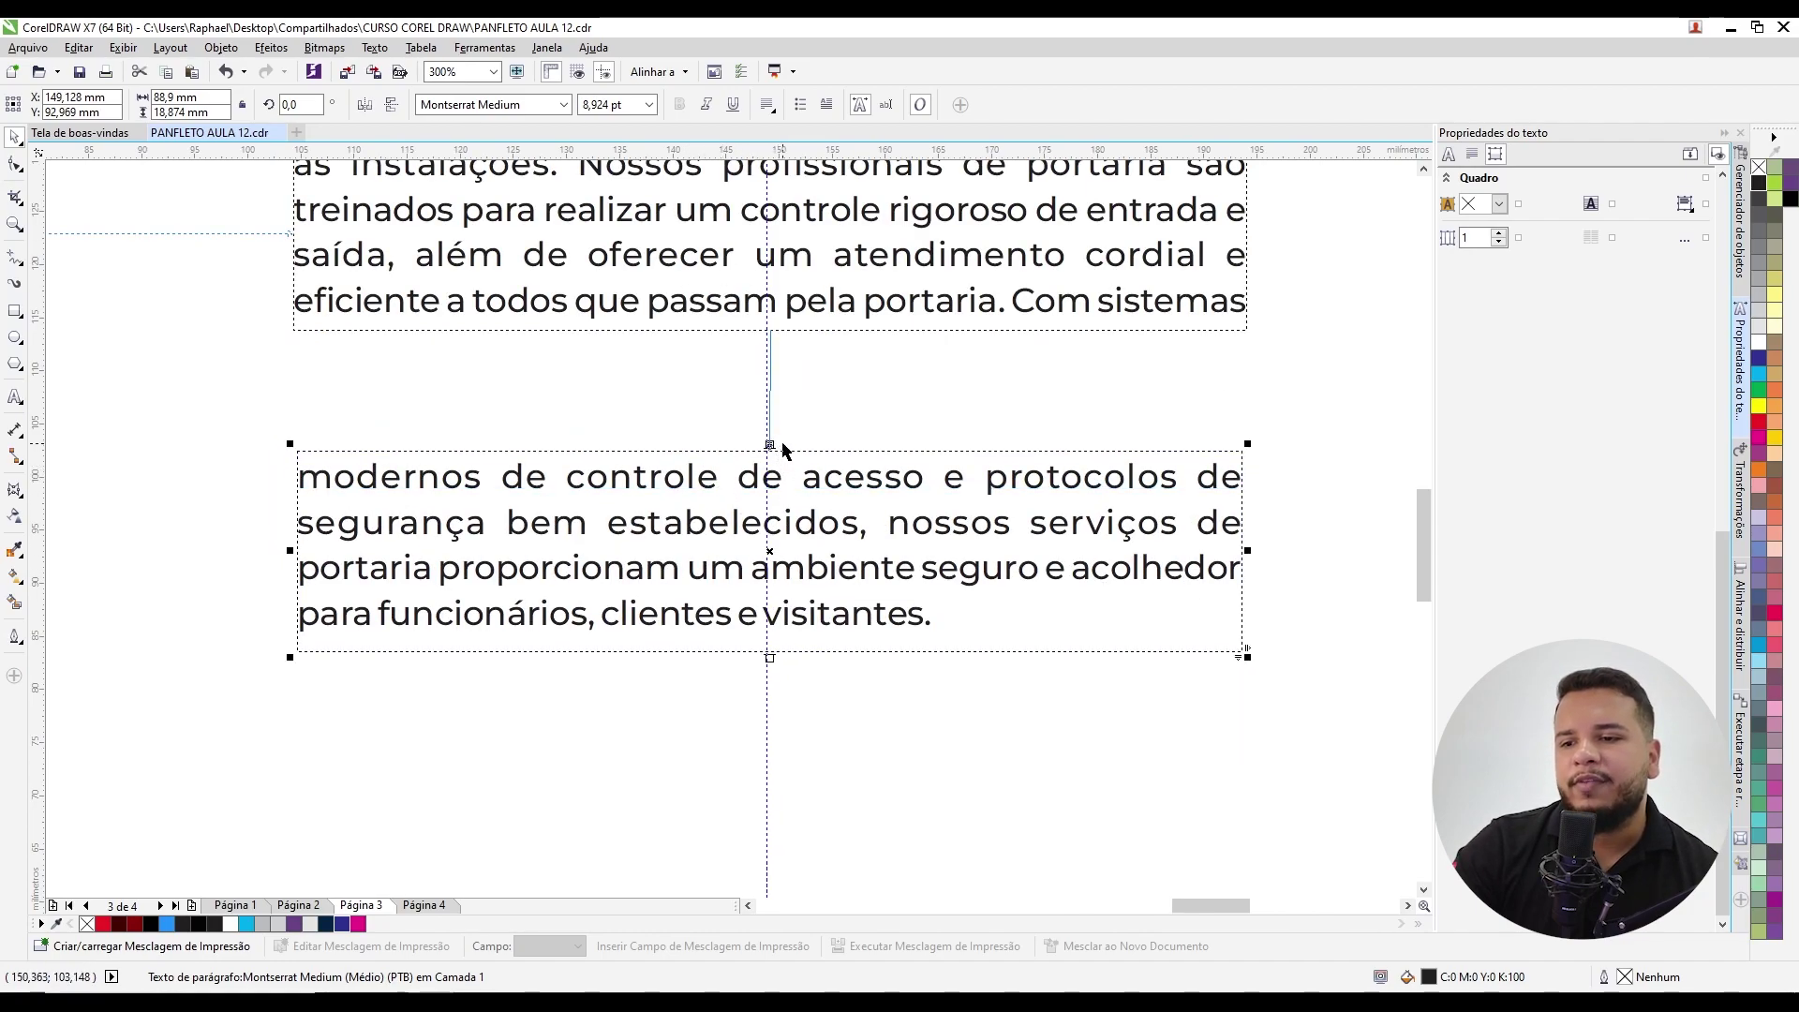
pyautogui.scroll(-2, 792, 518)
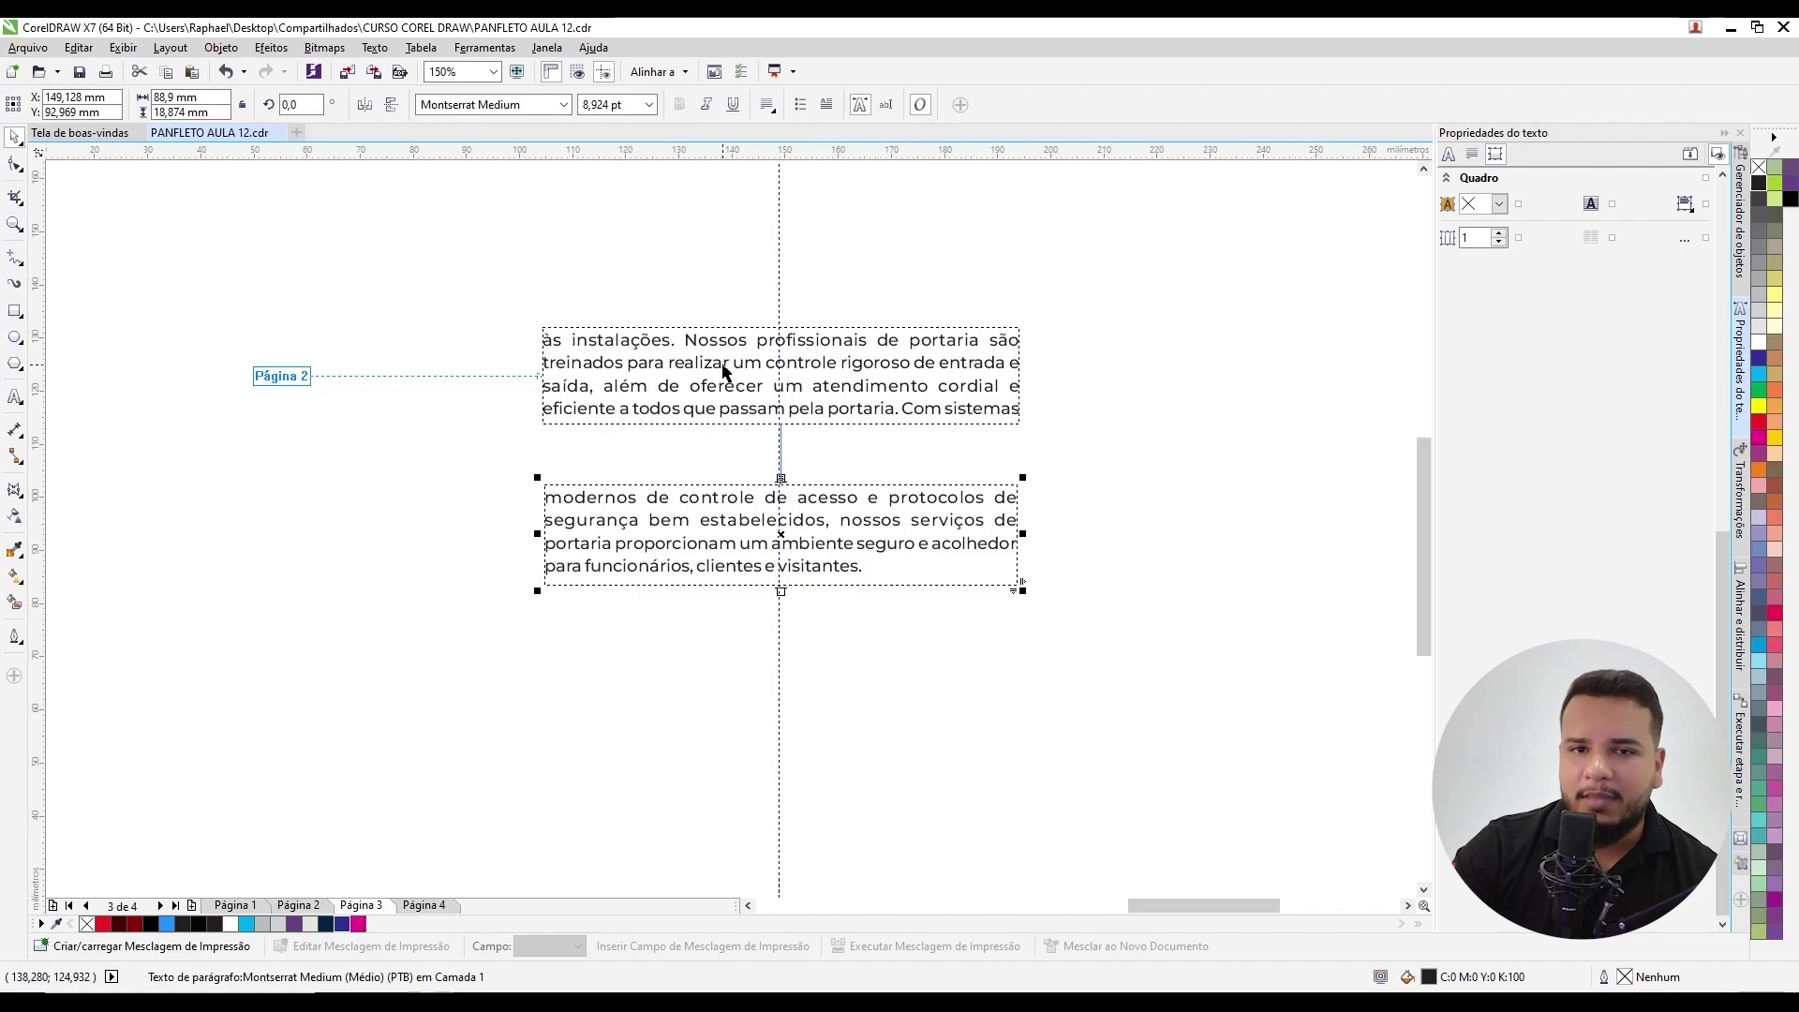
# Step: Move the last linked Portaria text frame from page 3 to the upper middle of page 4
pyautogui.scroll(-2, 480, 354)
pyautogui.press('Escape')
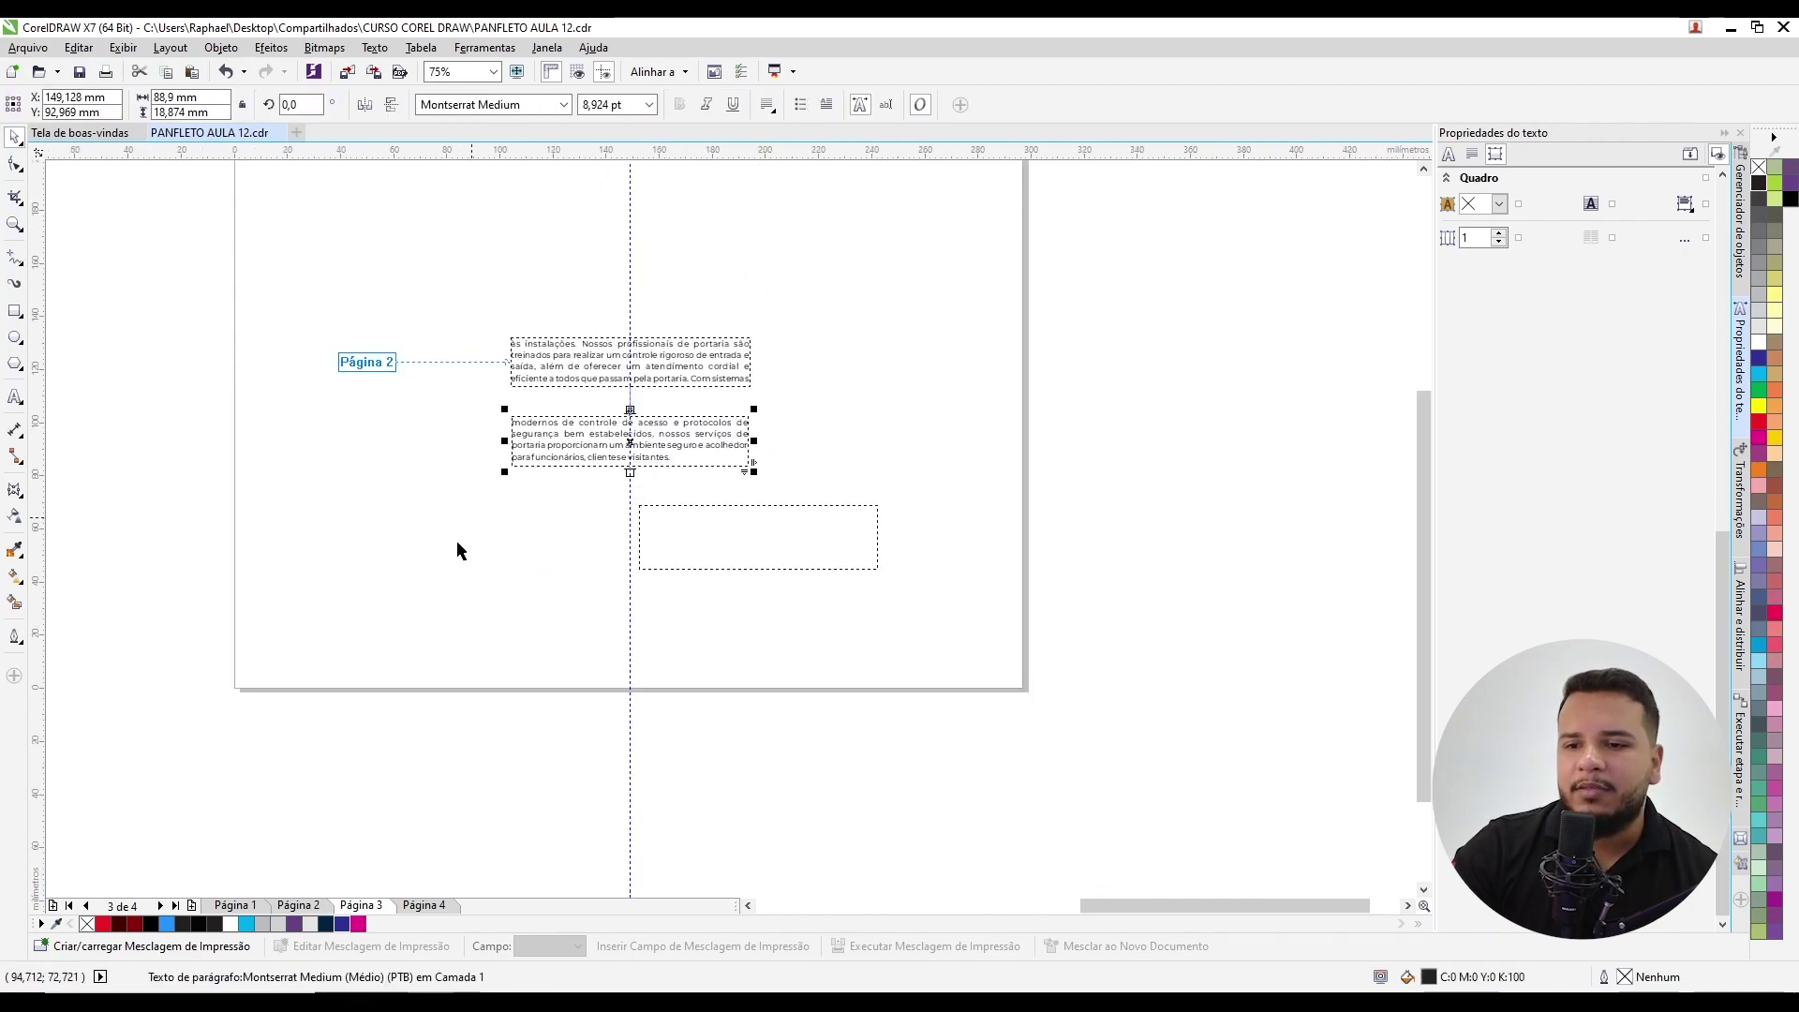
pyautogui.moveTo(562, 436); pyautogui.dragTo(646, 354)
pyautogui.click(1028, 803)
pyautogui.click(423, 905)
pyautogui.press('Escape')
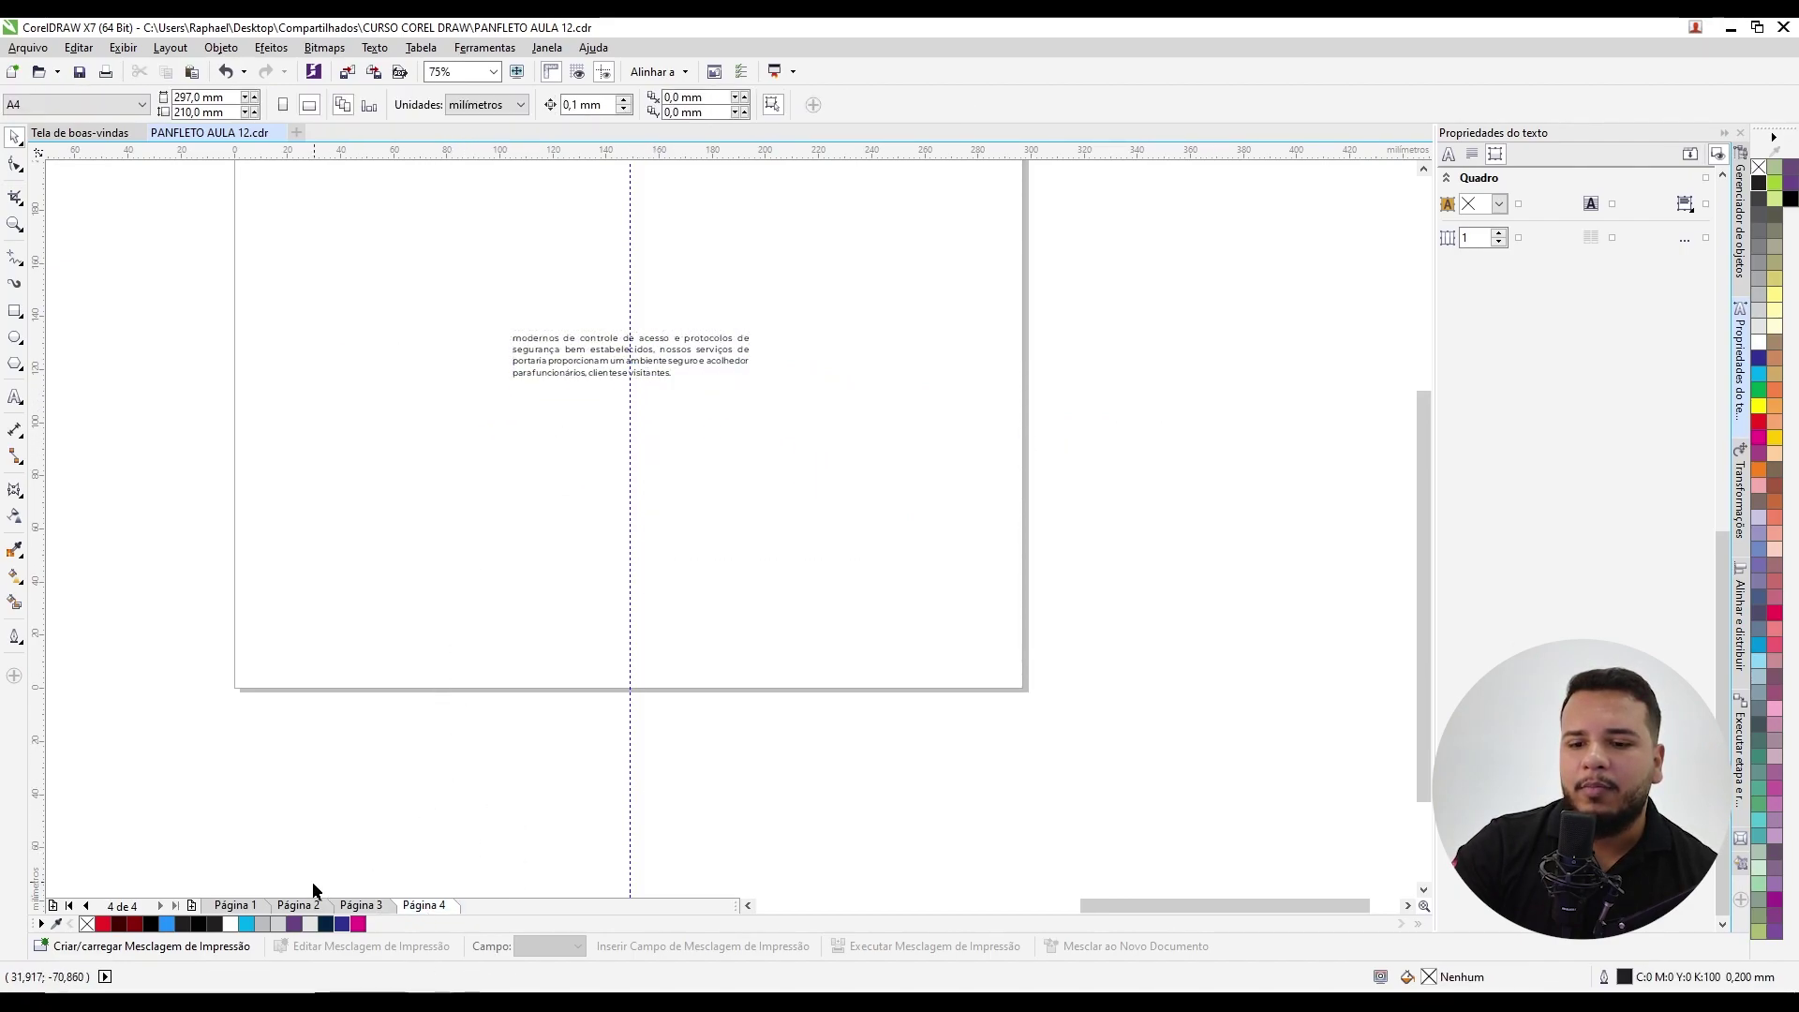
# Step: Review the linked Portaria text frames across pages 2, 3 and 4 and check the source text in Notepad
pyautogui.click(298, 905)
pyautogui.click(720, 548)
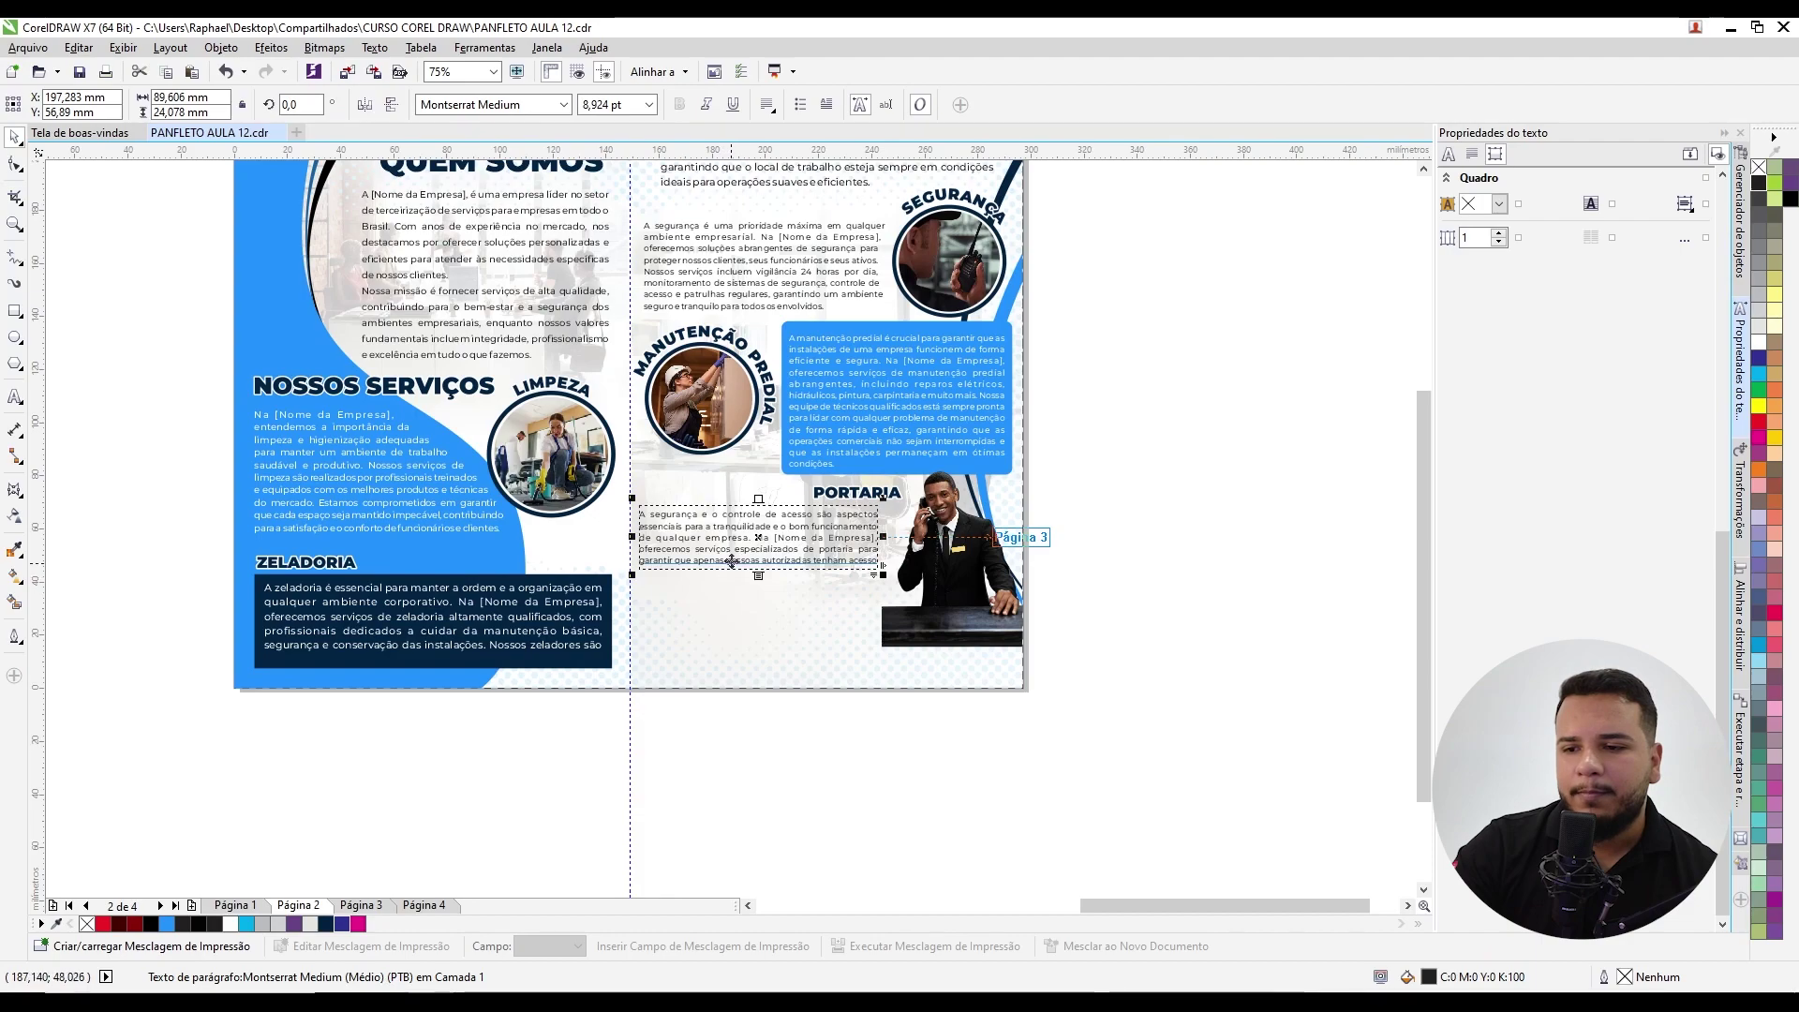
pyautogui.click(361, 905)
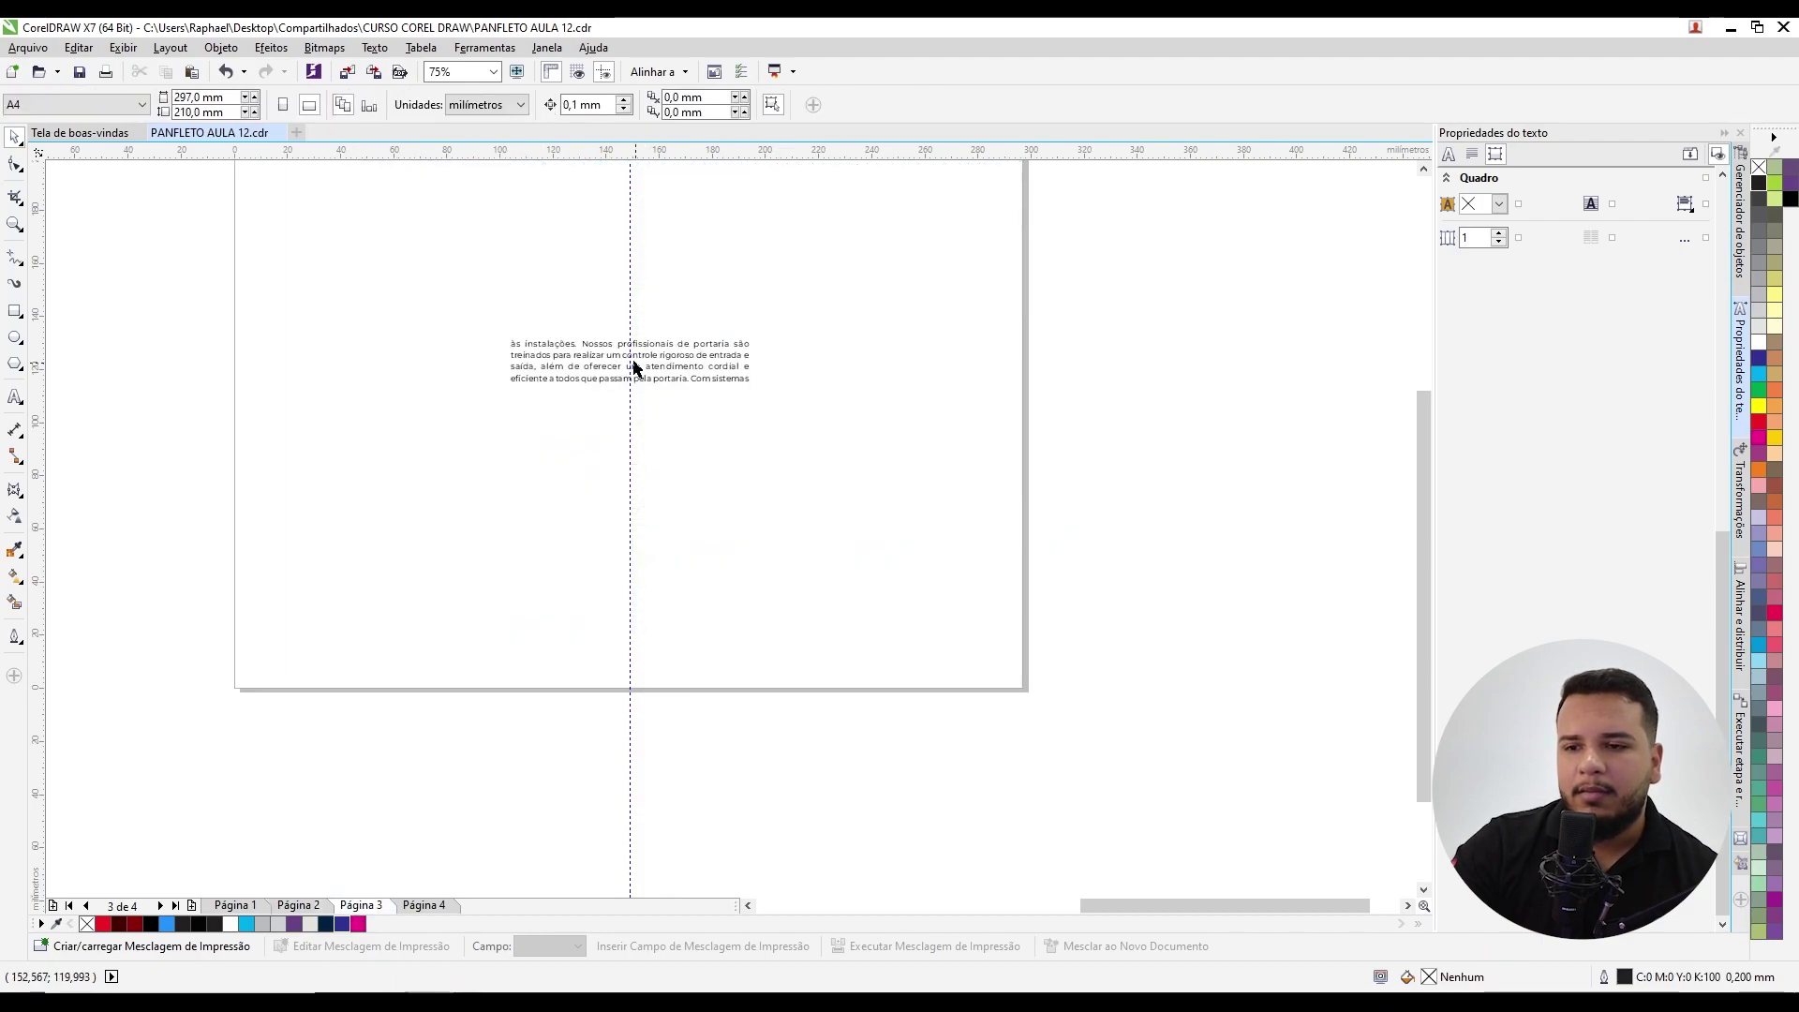
pyautogui.click(424, 905)
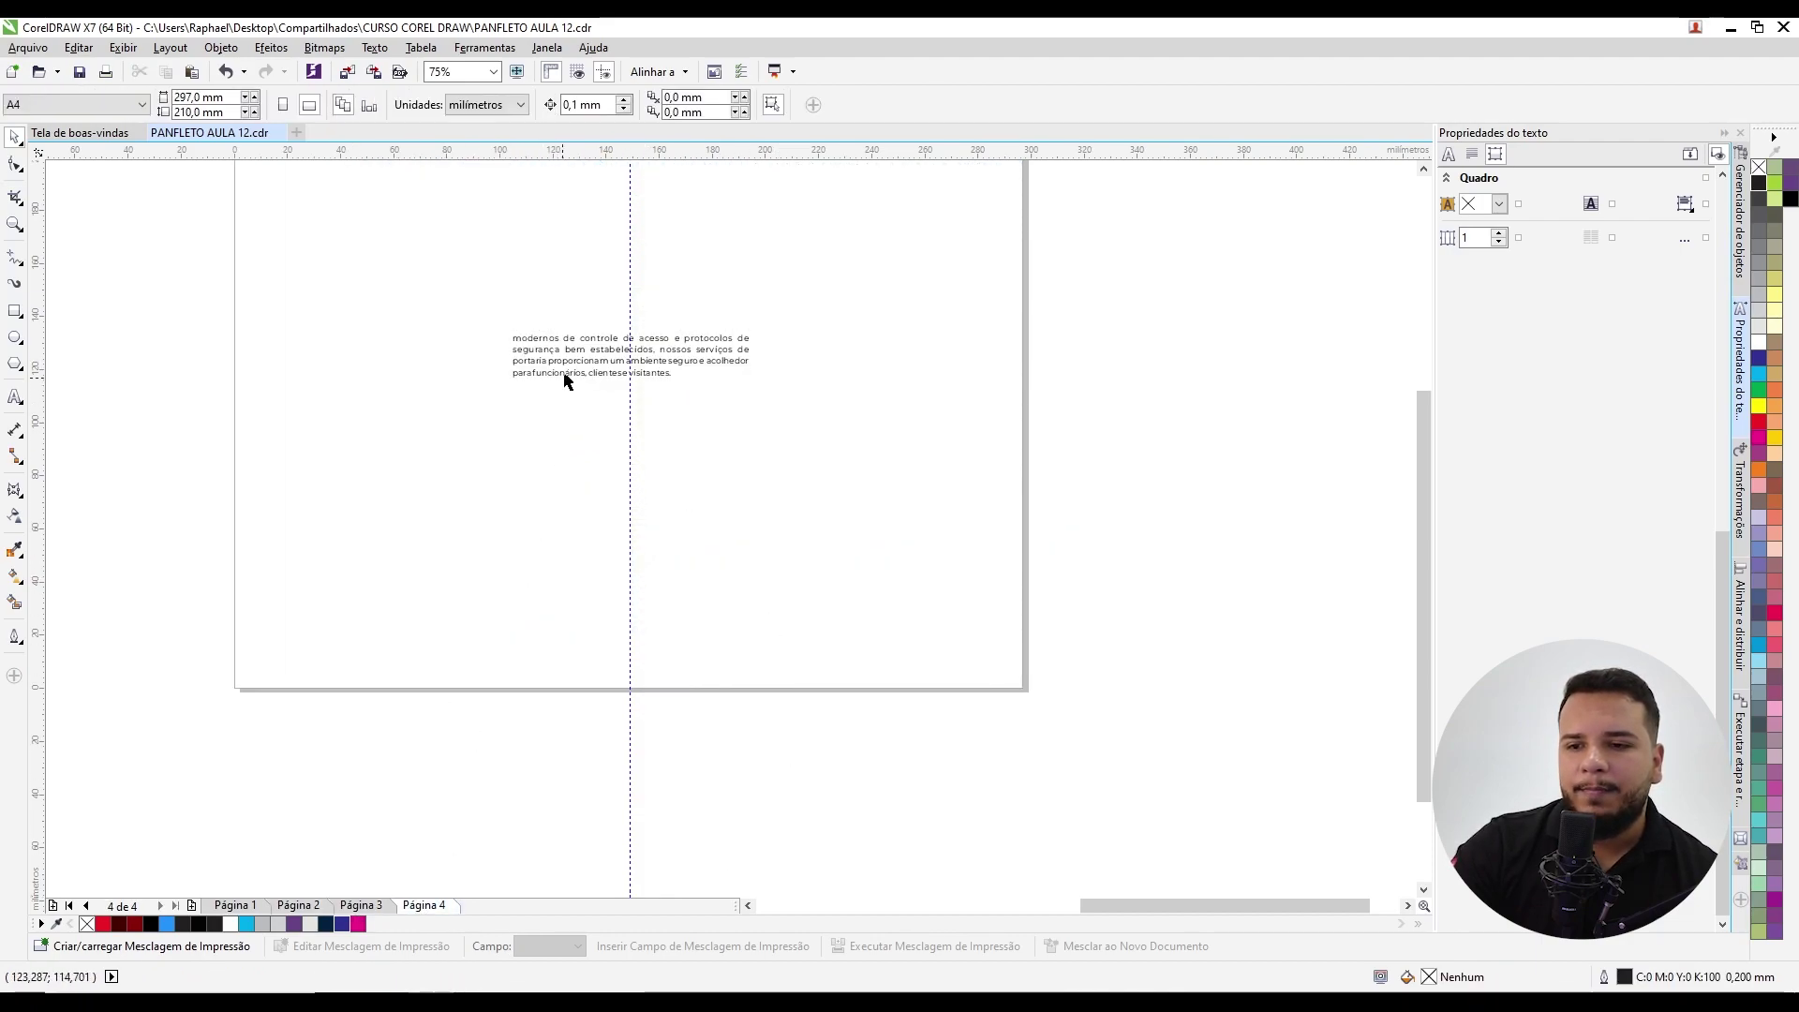
pyautogui.click(570, 375)
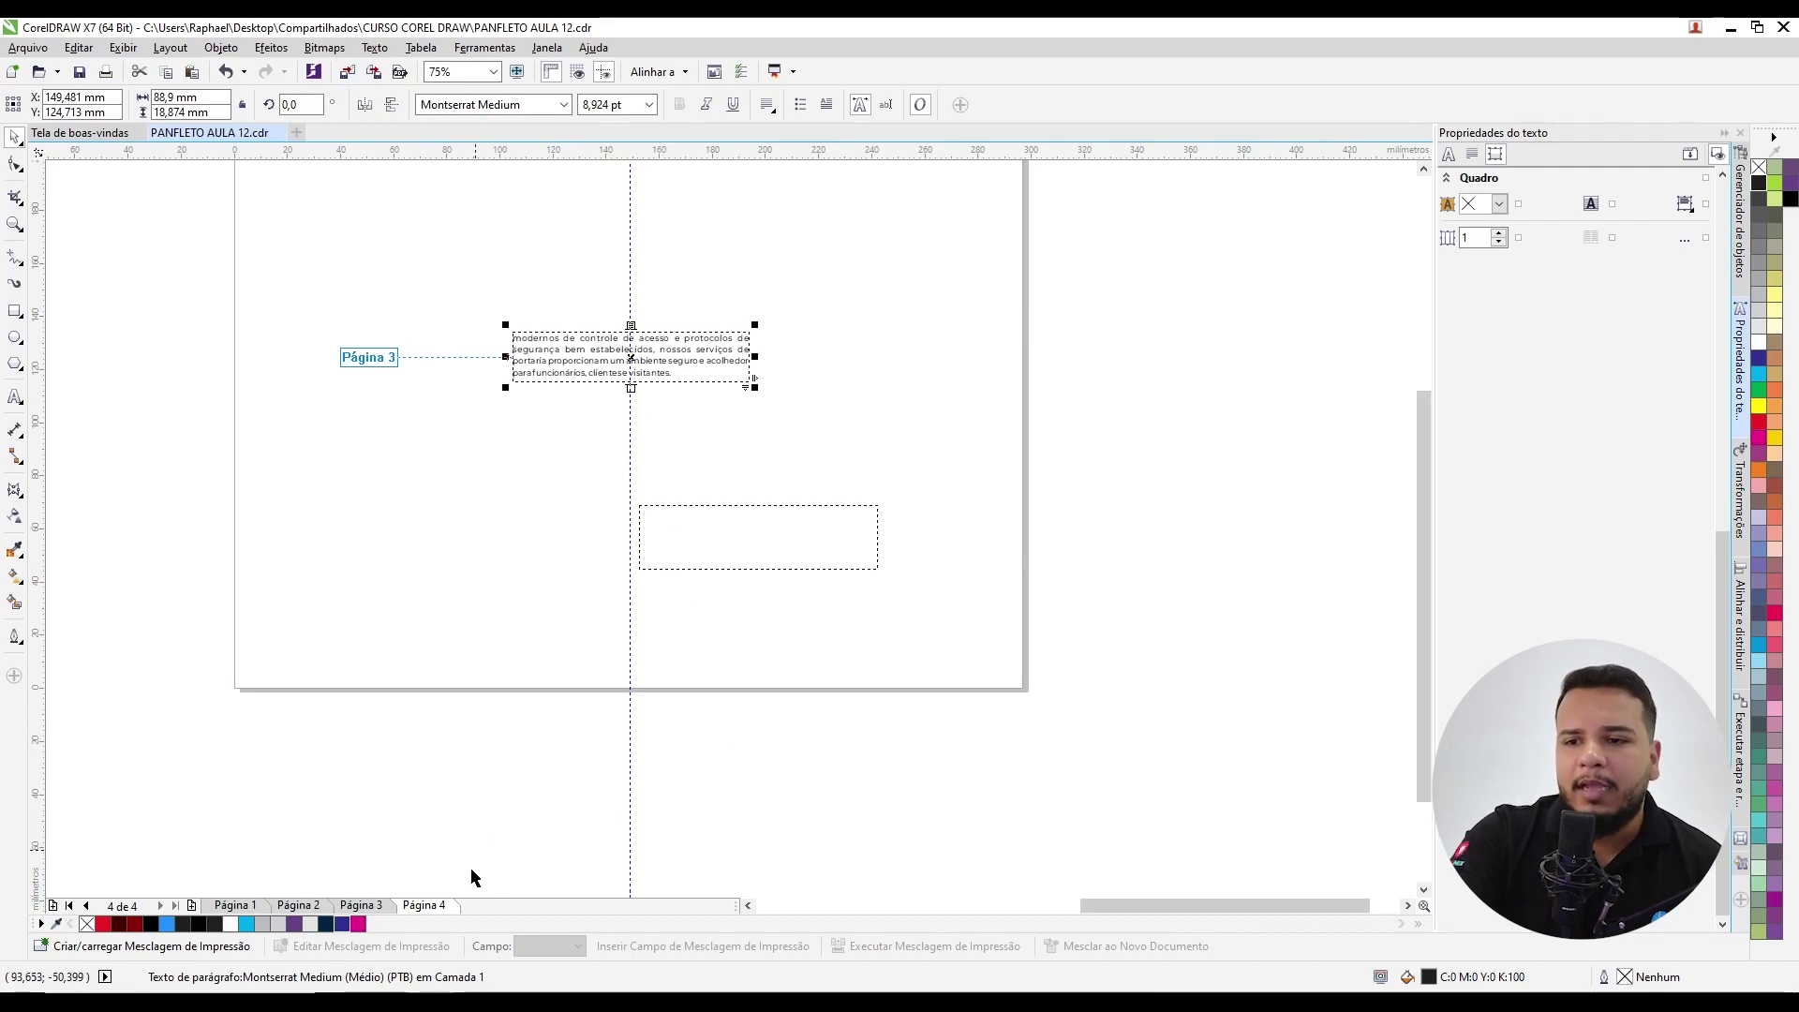
pyautogui.hotkey('alt', 'Tab')
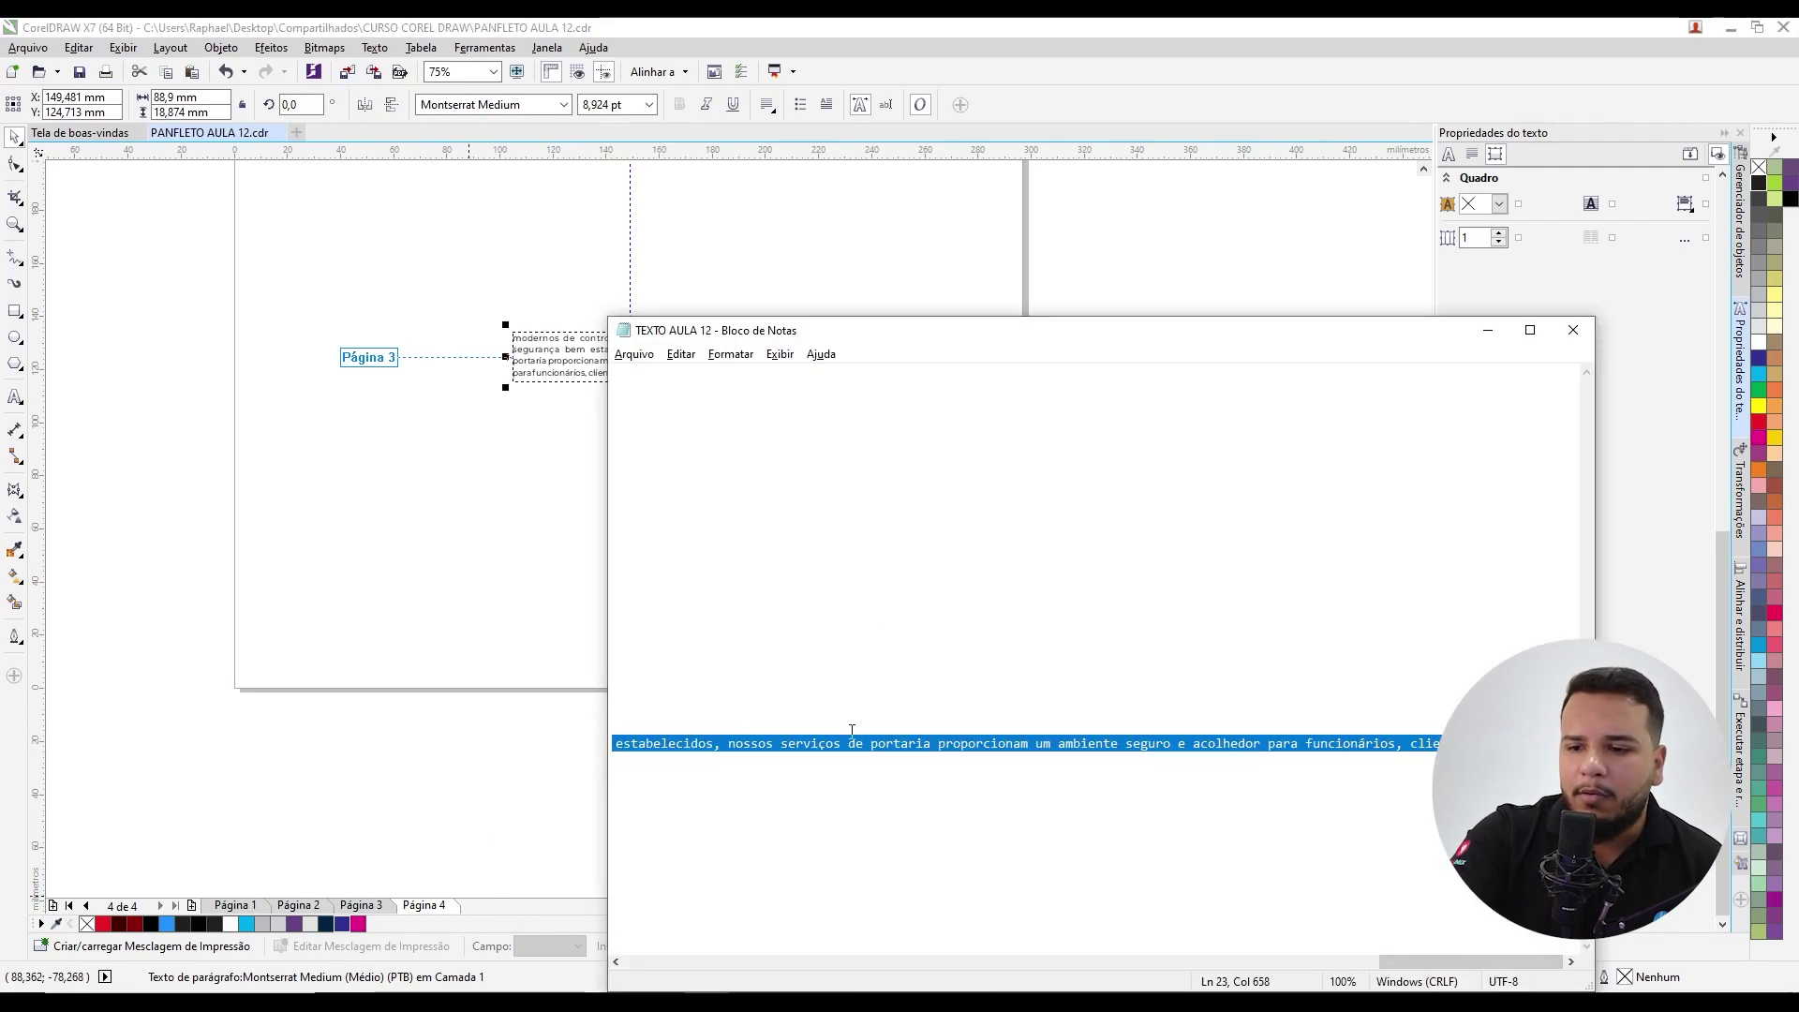
pyautogui.hotkey('alt', 'Tab')
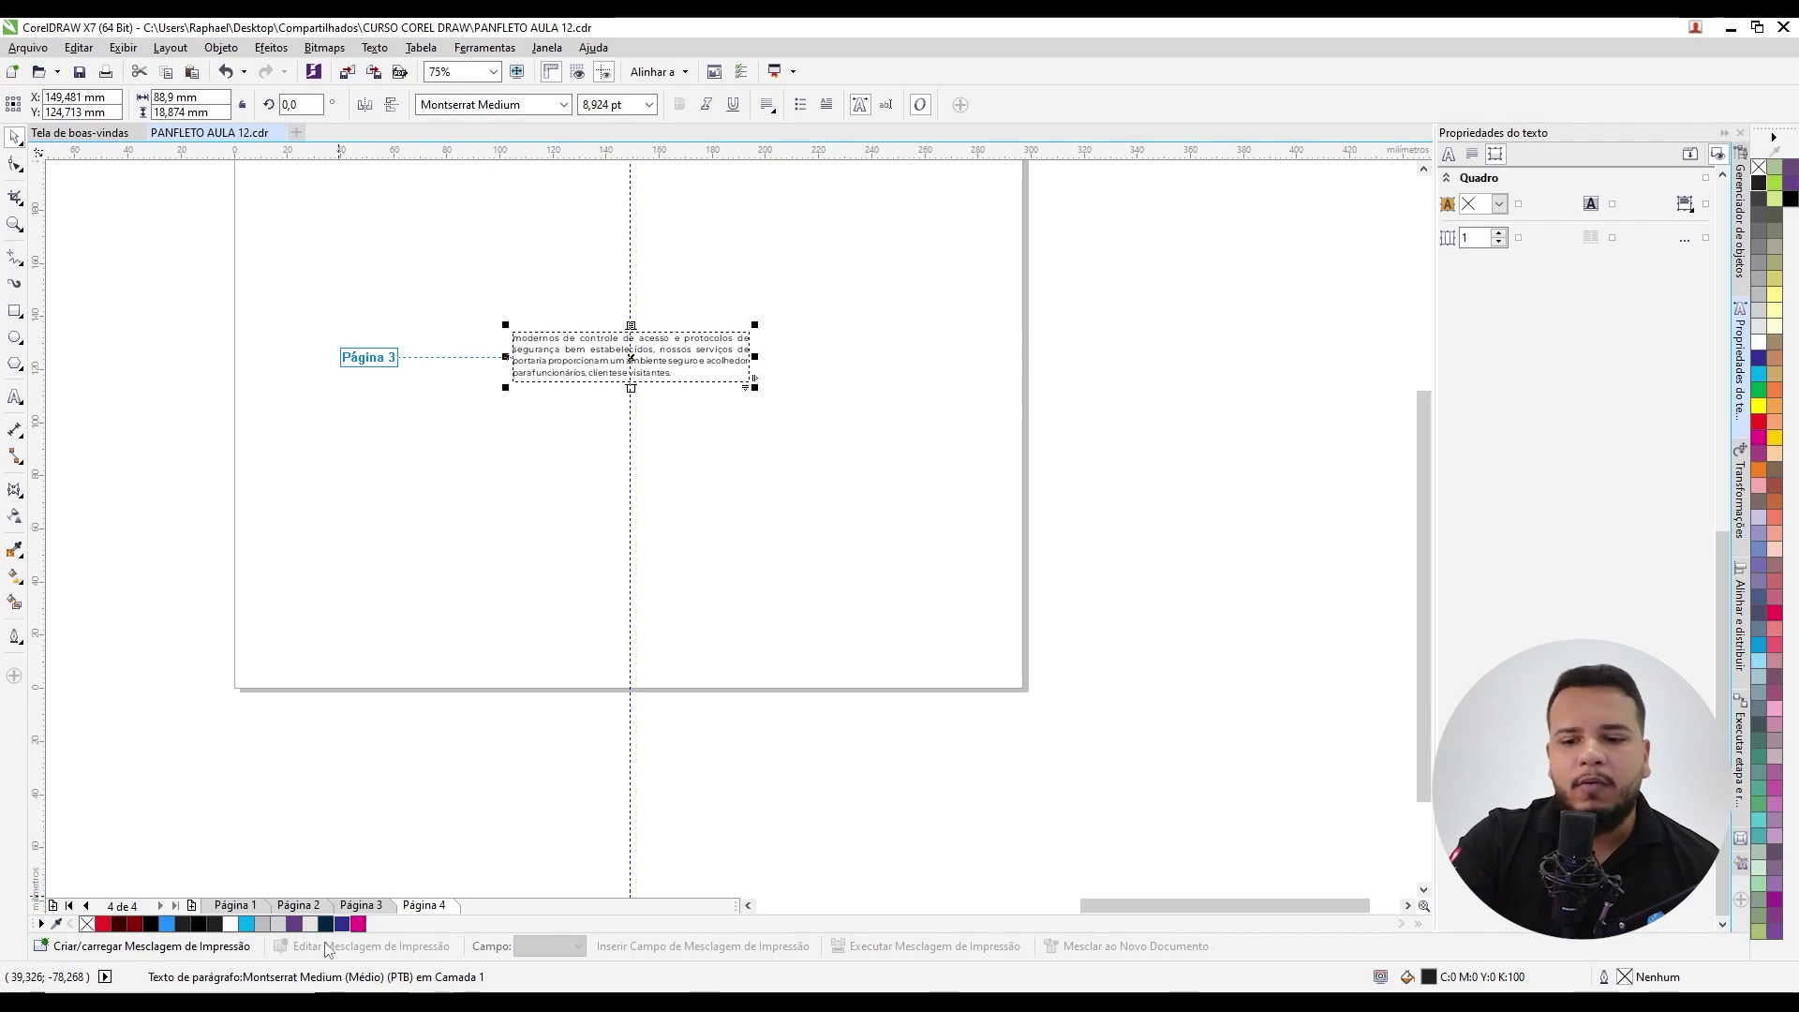
# Step: Return to page 2 and examine the Portaria section close up and within the full page layout
pyautogui.click(298, 905)
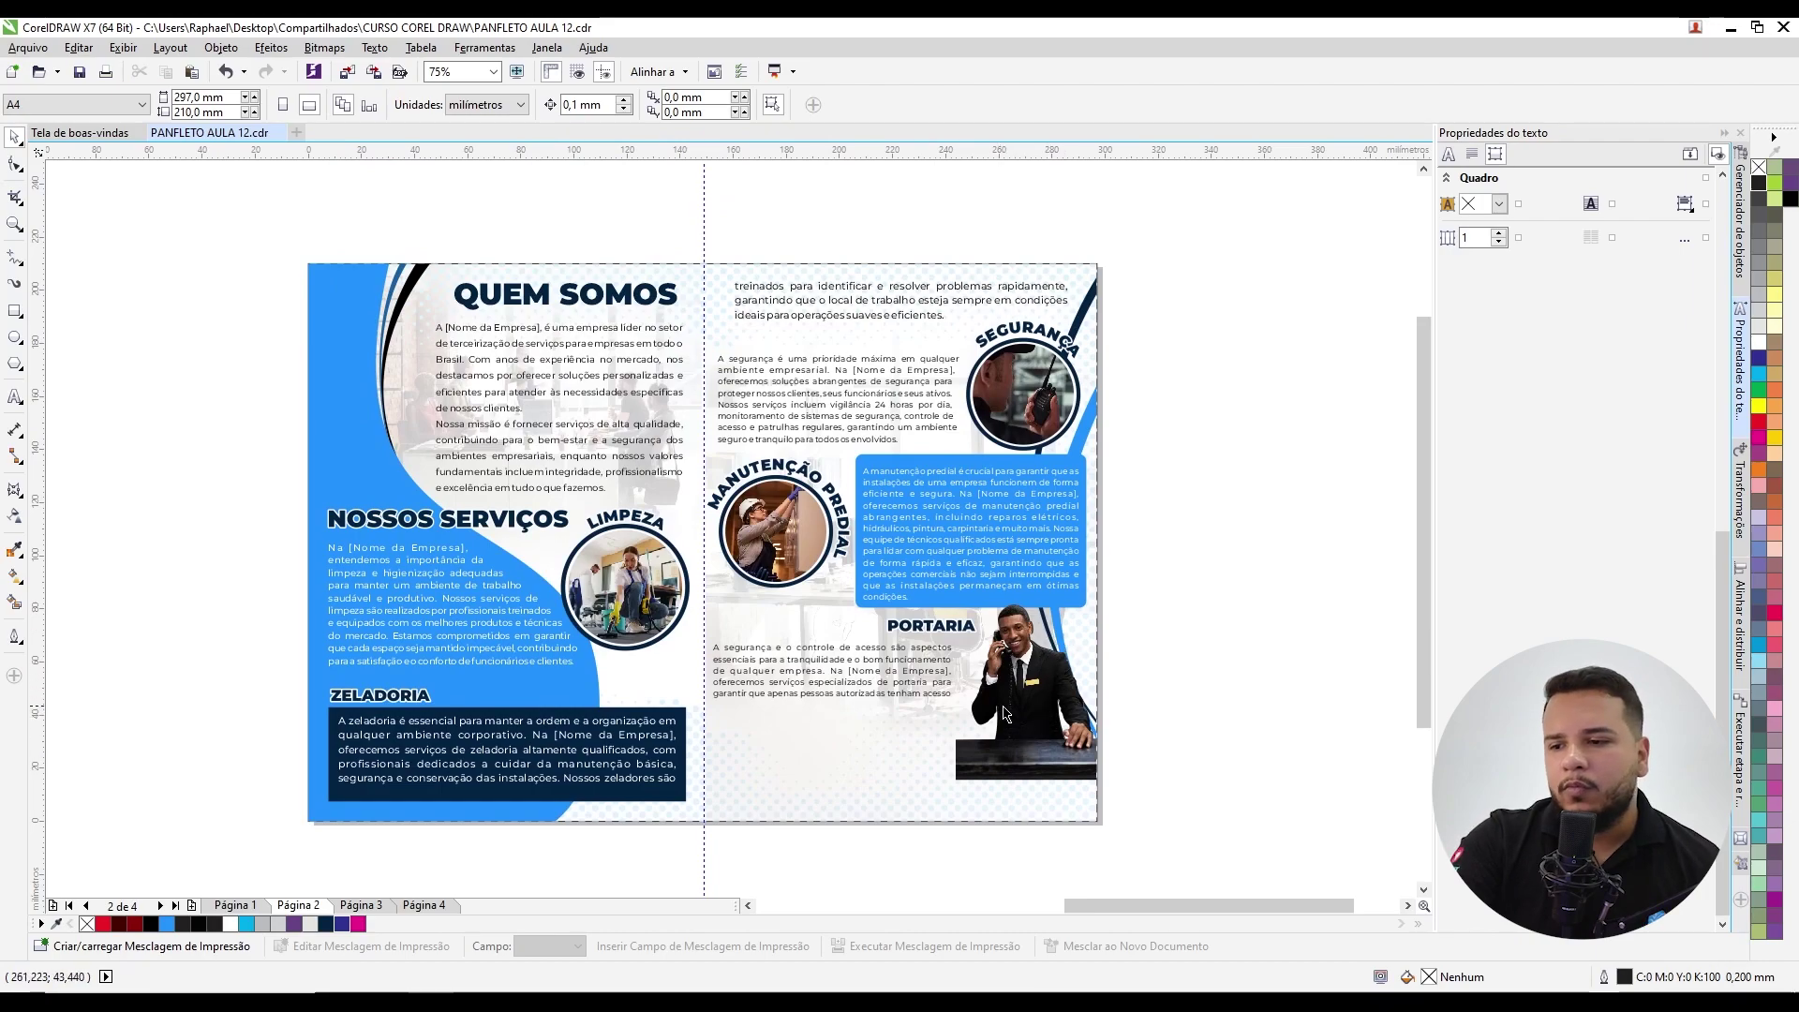
pyautogui.scroll(2, 1007, 724)
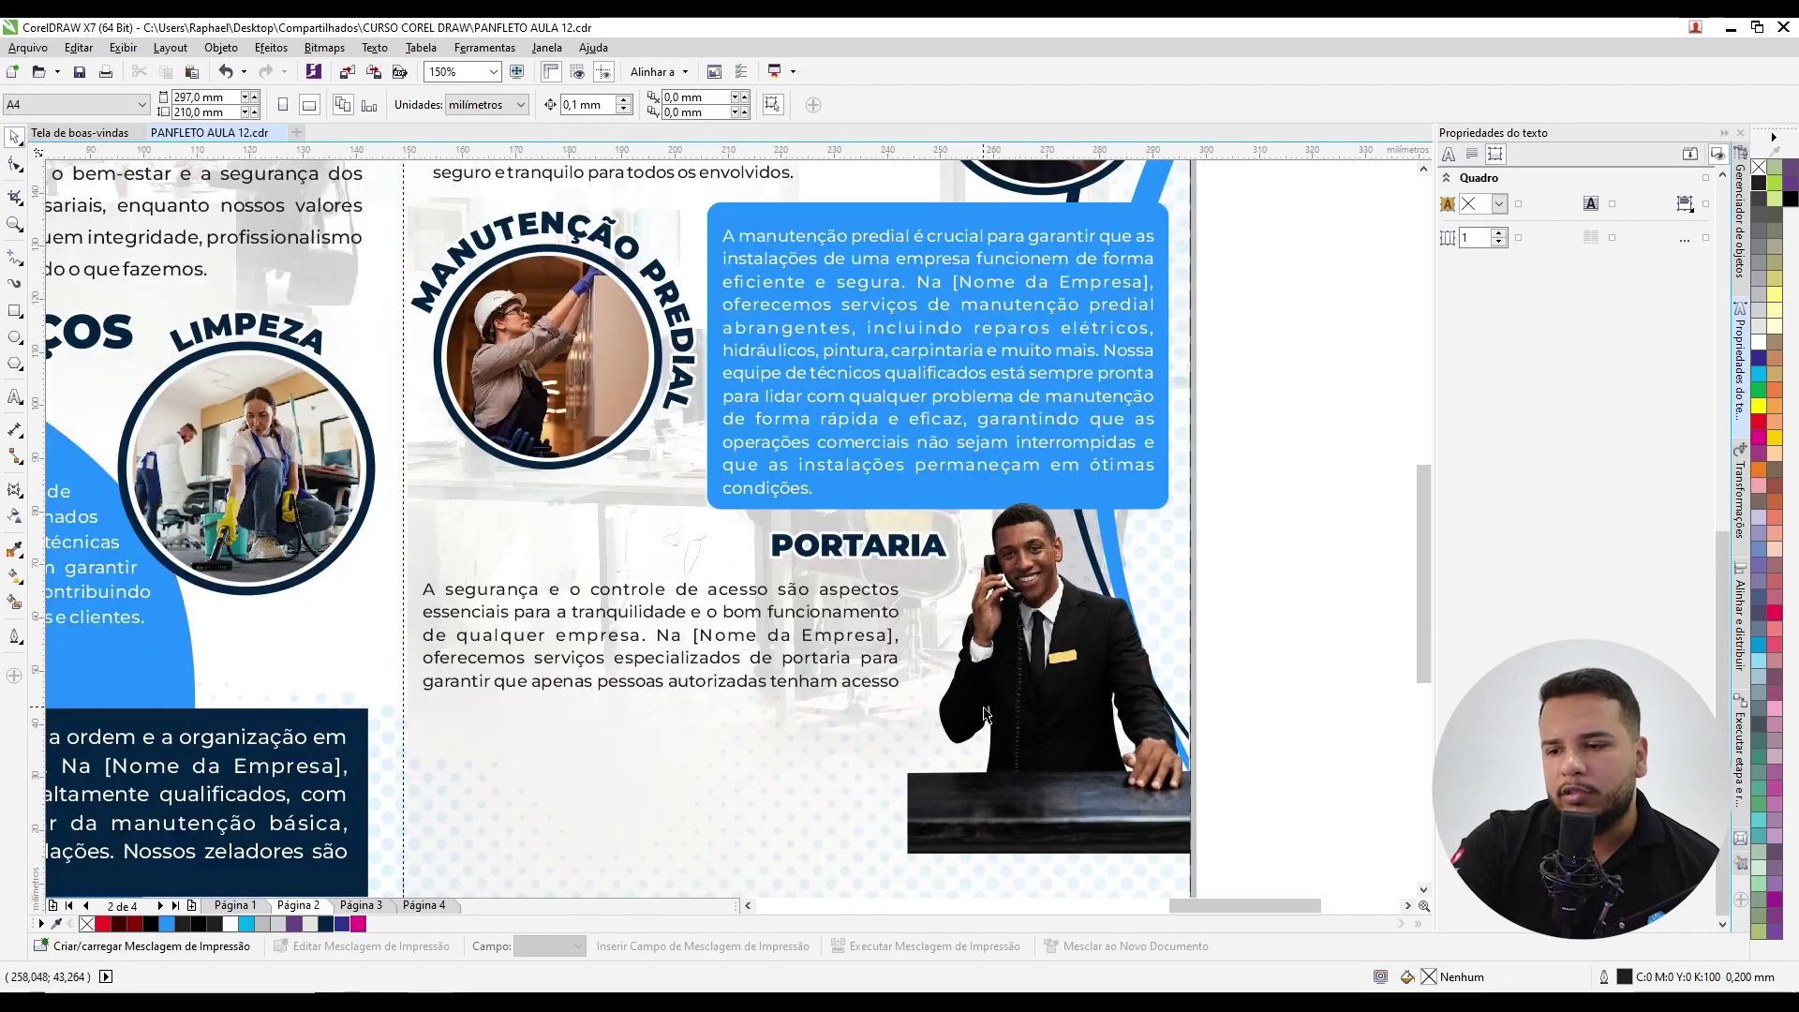
pyautogui.scroll(-2, 1005, 686)
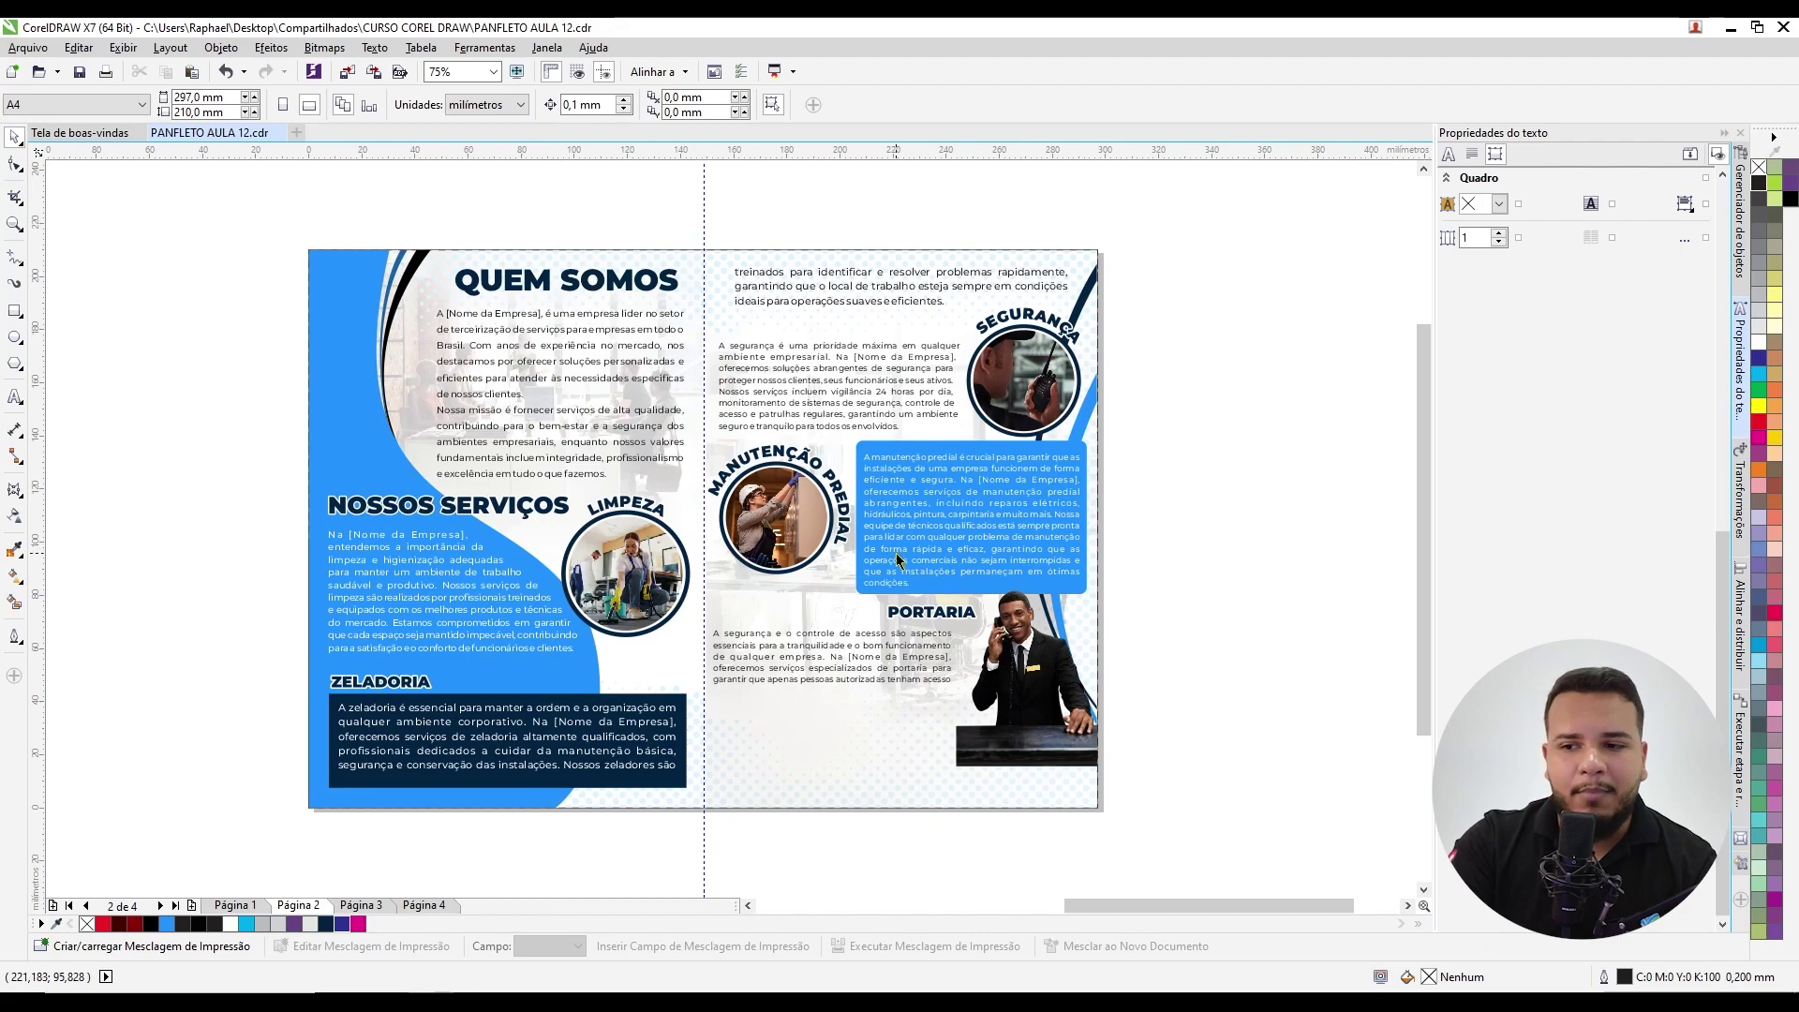
pyautogui.click(894, 644)
pyautogui.click(1224, 562)
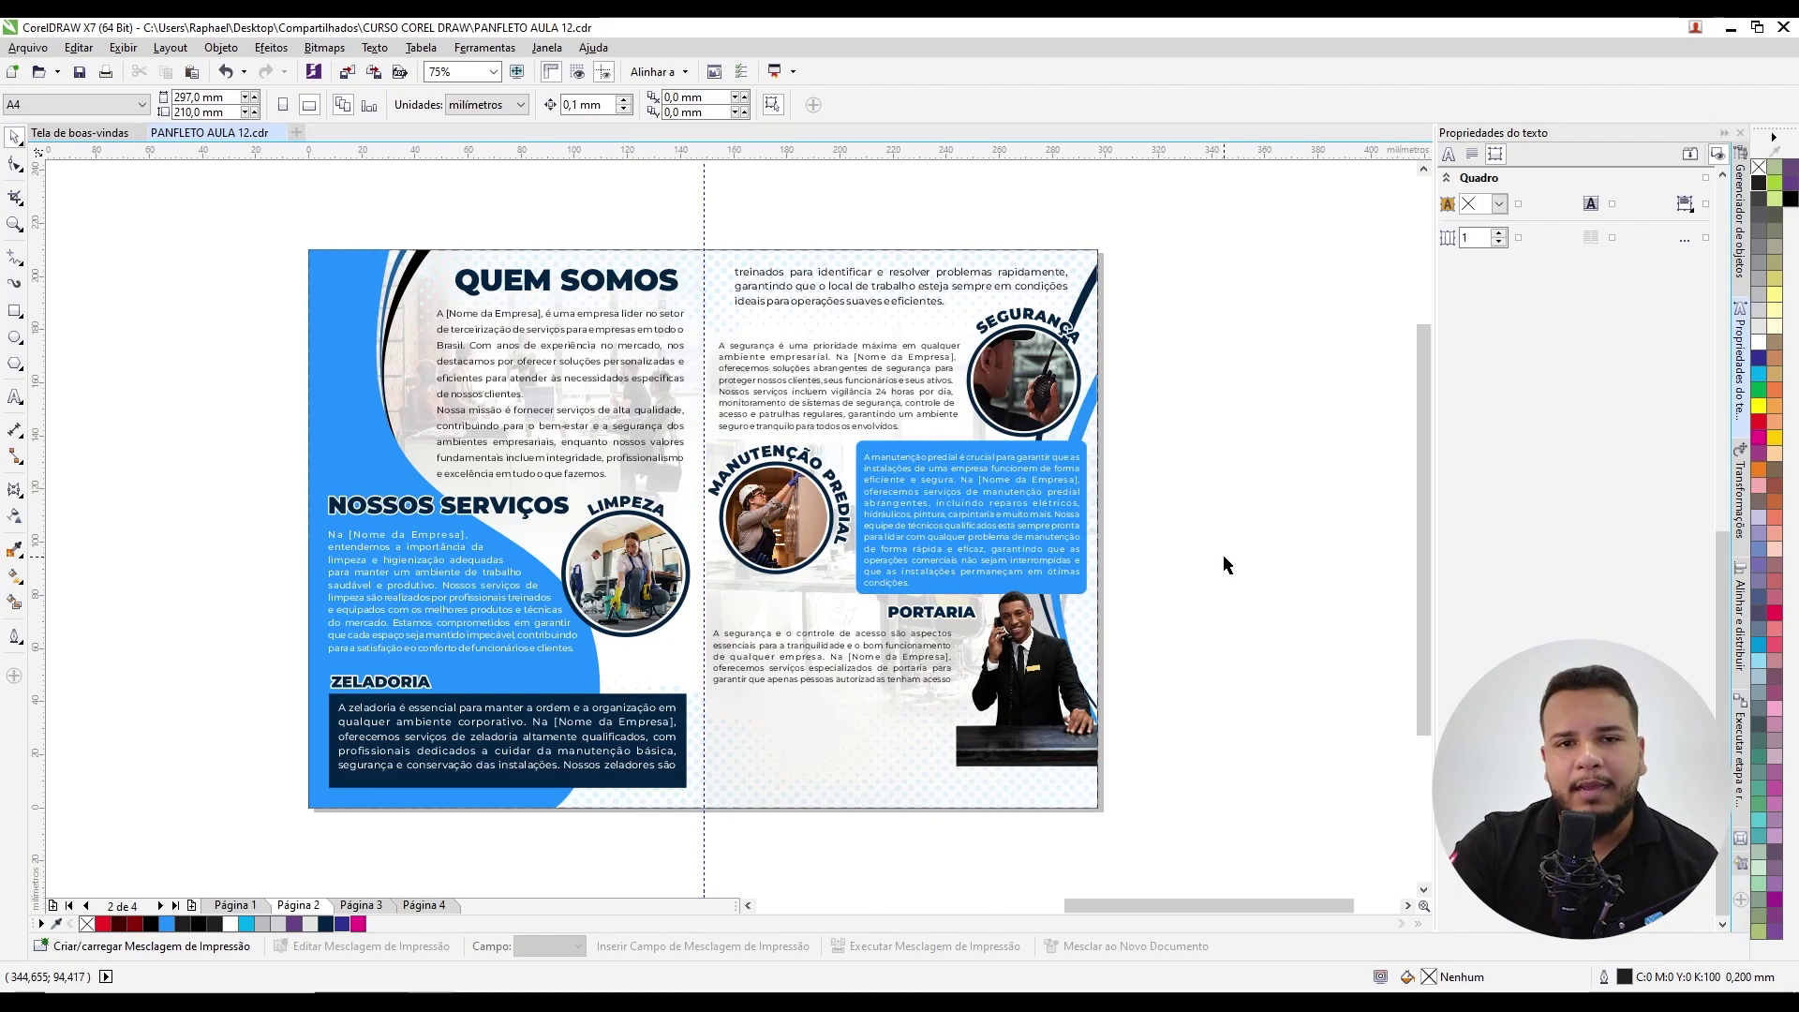
# Step: Scale the entire page 2 layout down to about 249 × 176 mm and examine how the paragraph text frames reflow
pyautogui.click(803, 354)
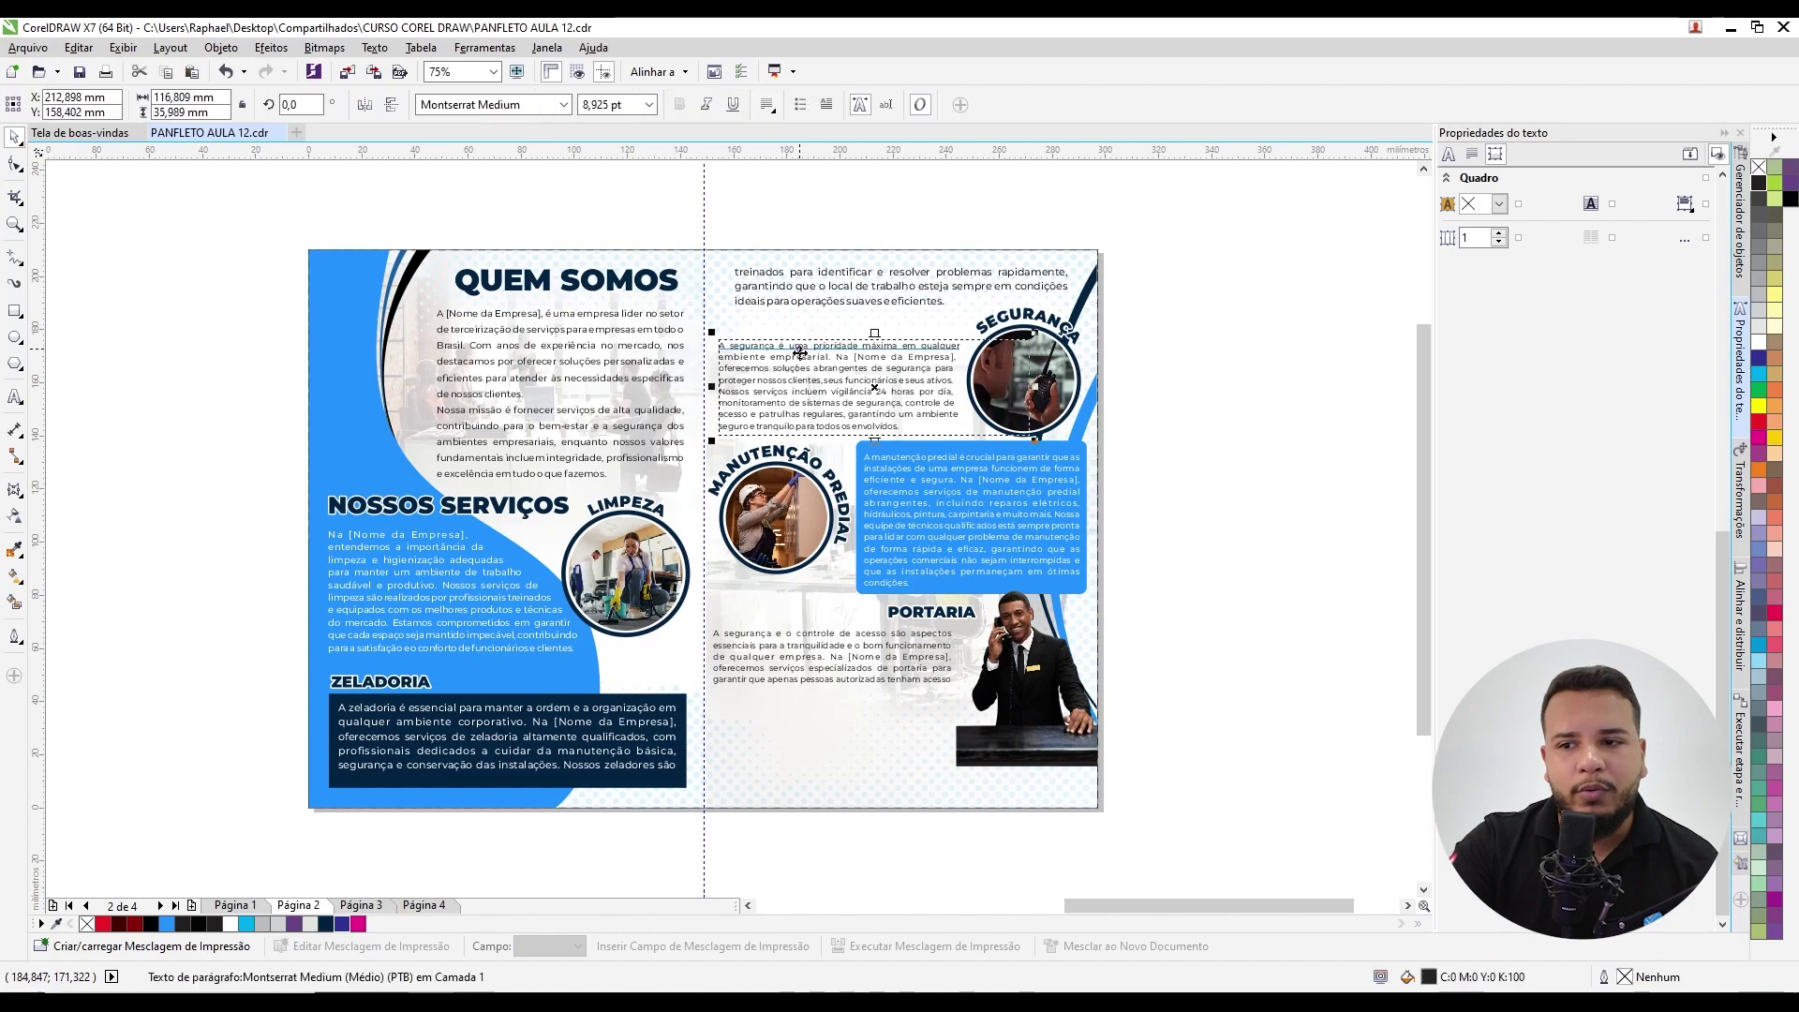
pyautogui.scroll(-2, 803, 354)
pyautogui.moveTo(391, 261); pyautogui.dragTo(1185, 692)
pyautogui.moveTo(559, 314); pyautogui.dragTo(625, 356)
pyautogui.scroll(2, 824, 422)
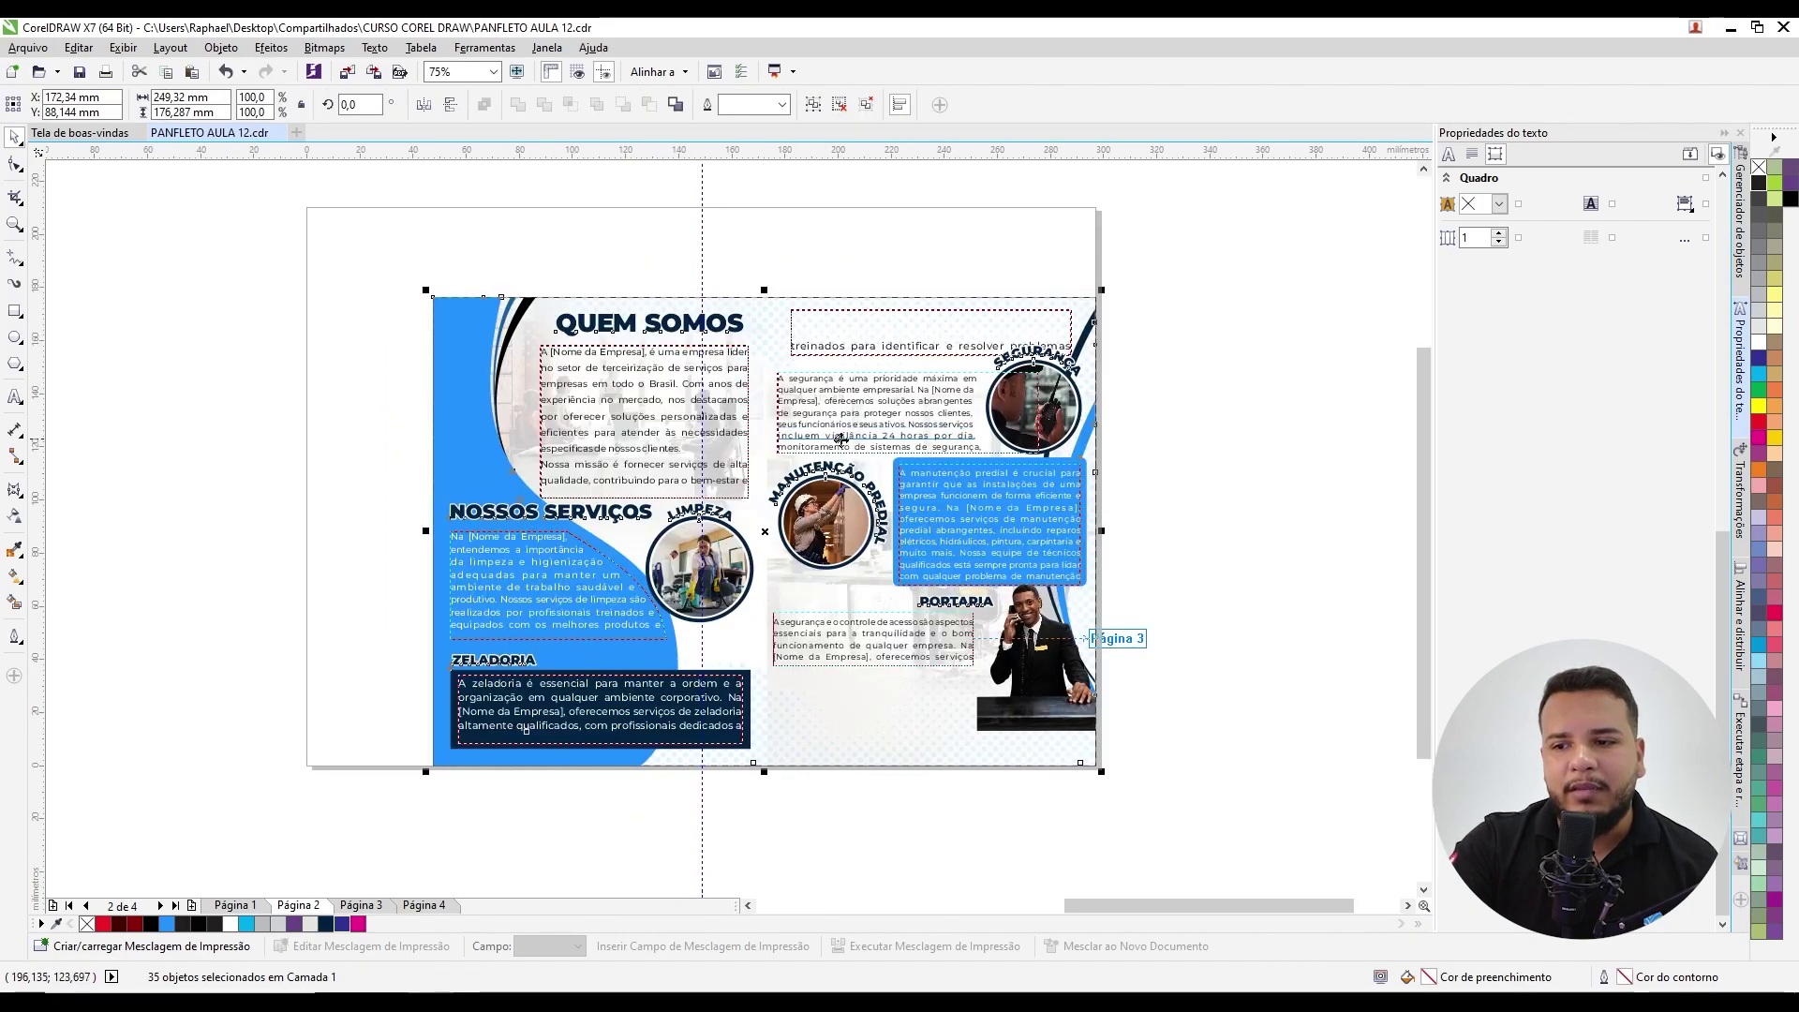
pyautogui.press('Escape')
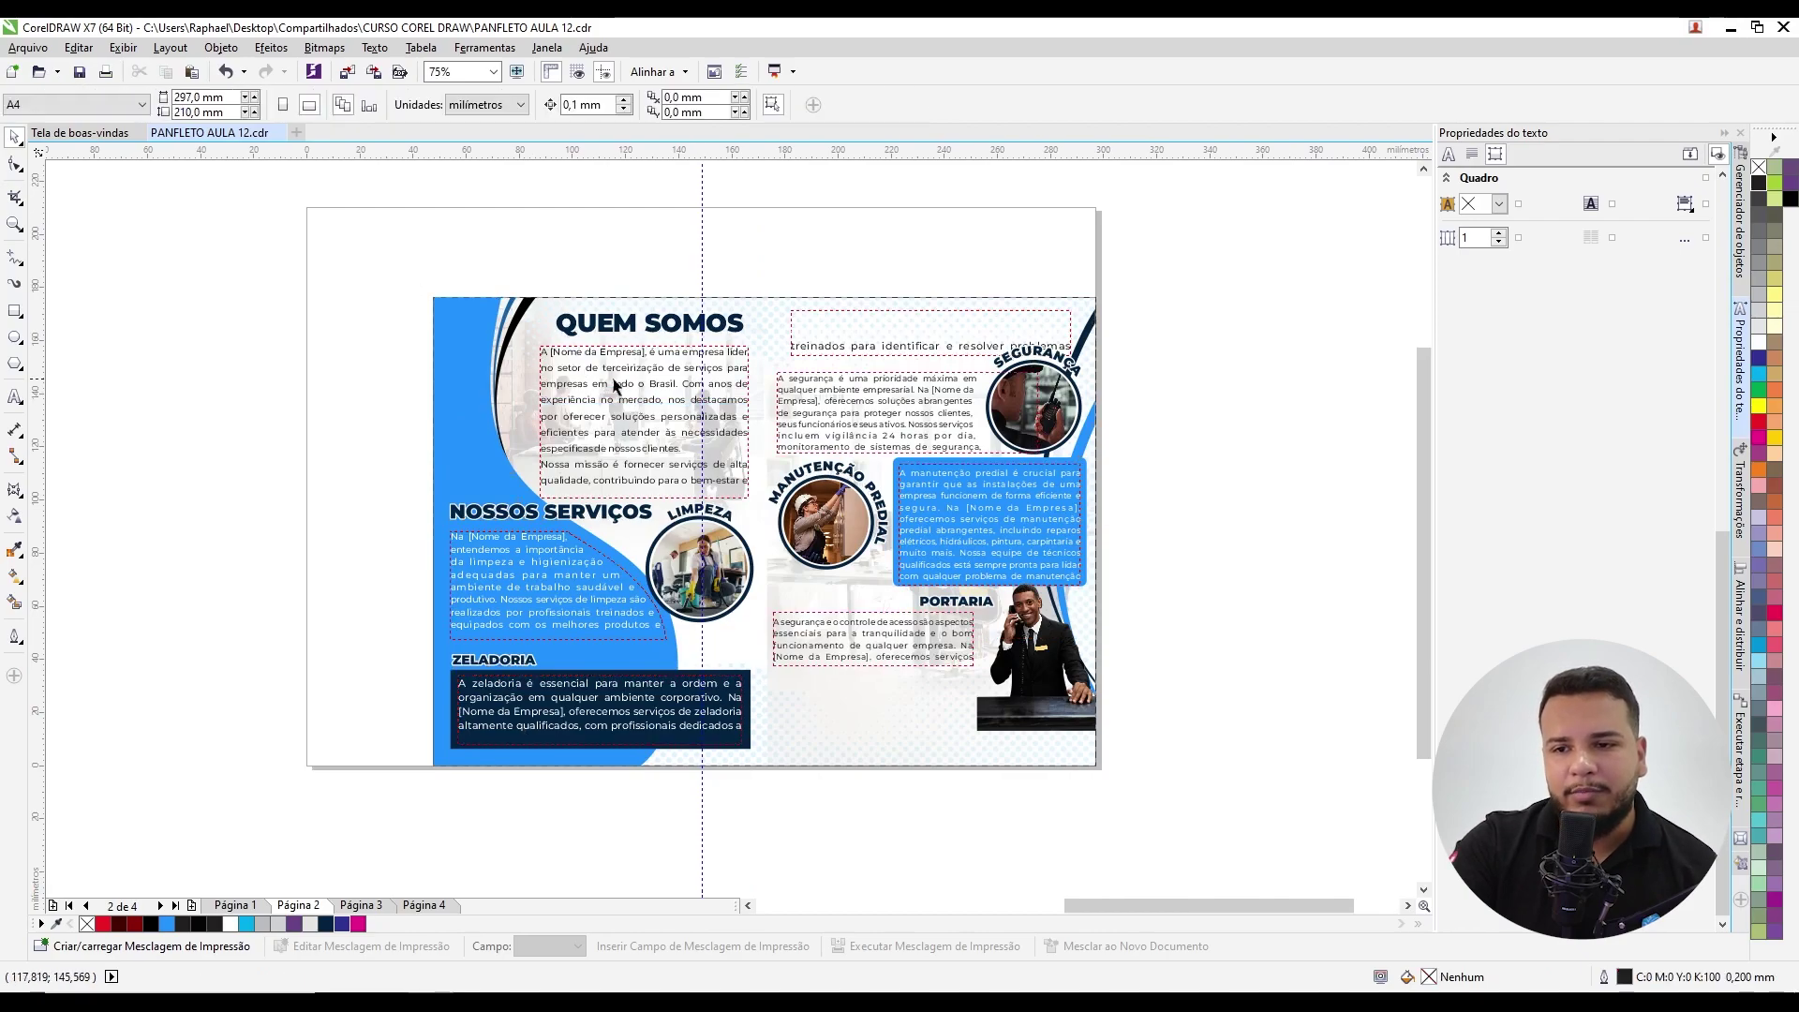
pyautogui.scroll(2, 681, 373)
pyautogui.scroll(2, 526, 294)
pyautogui.scroll(-2, 527, 293)
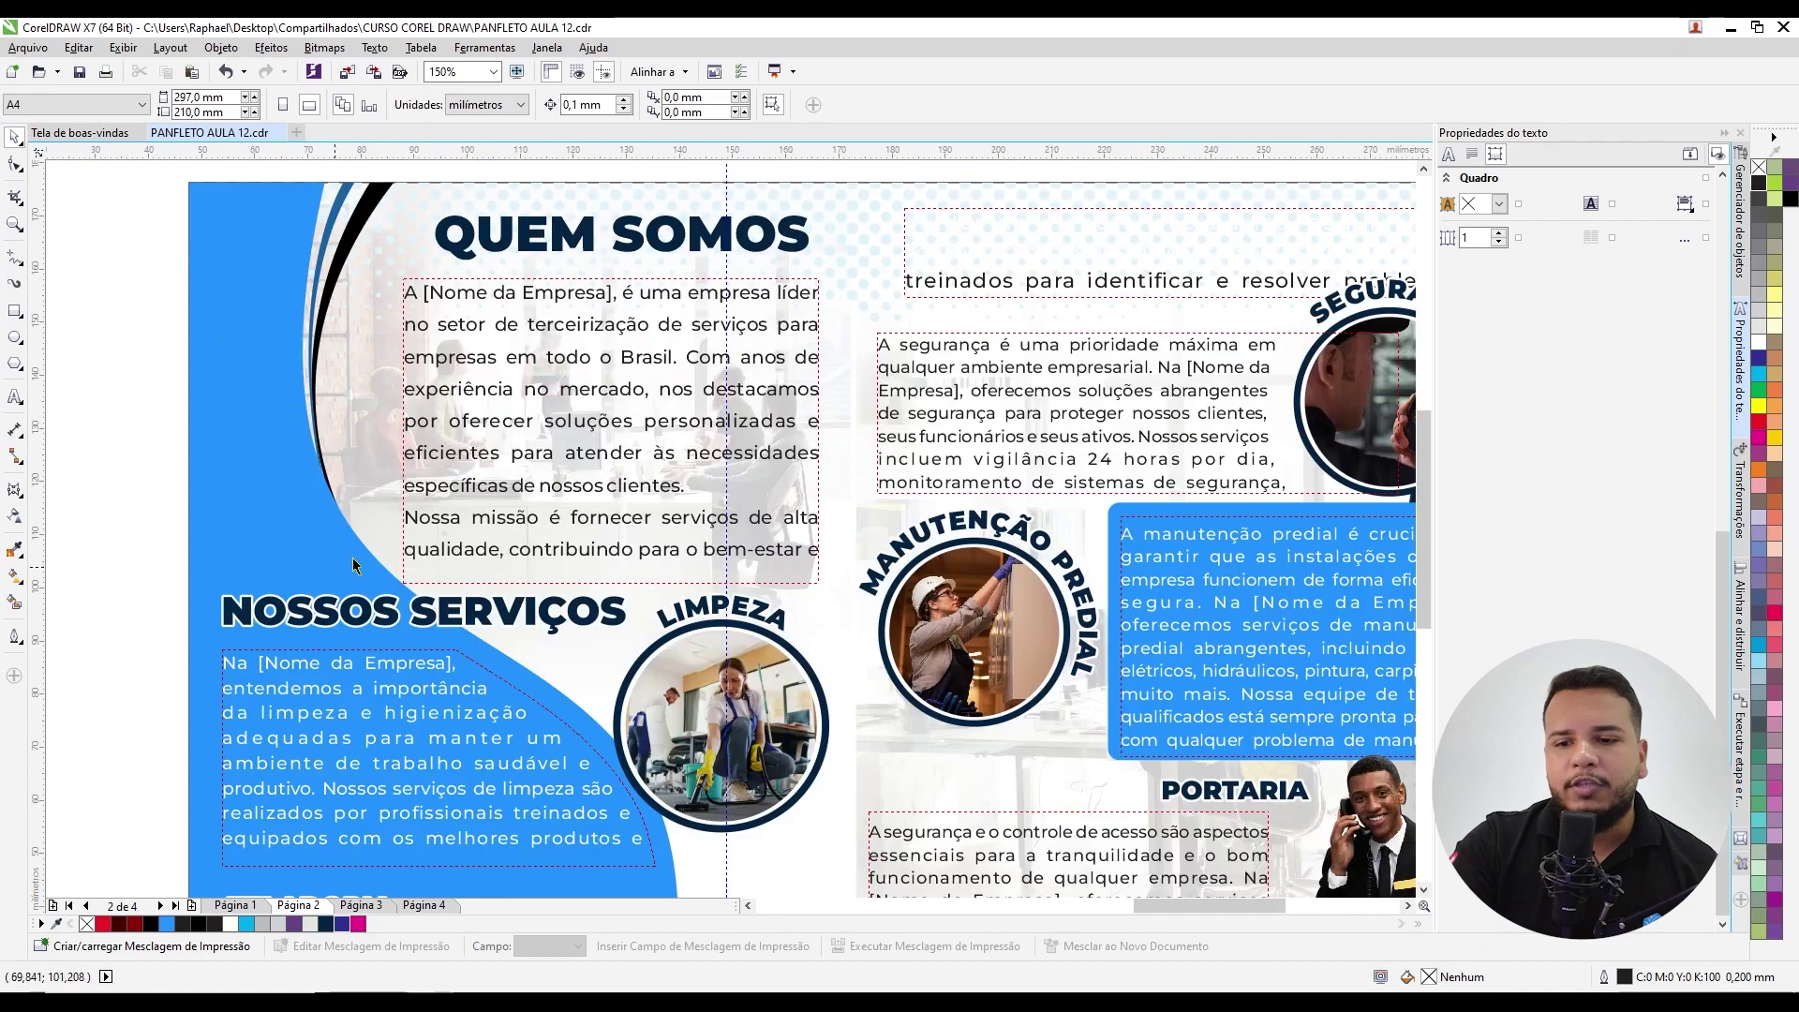
pyautogui.scroll(-1, 486, 433)
# Step: Undo the scaling of the page 2 layout and leave nothing selected
pyautogui.hotkey('ctrl', 'z')
pyautogui.click(171, 393)
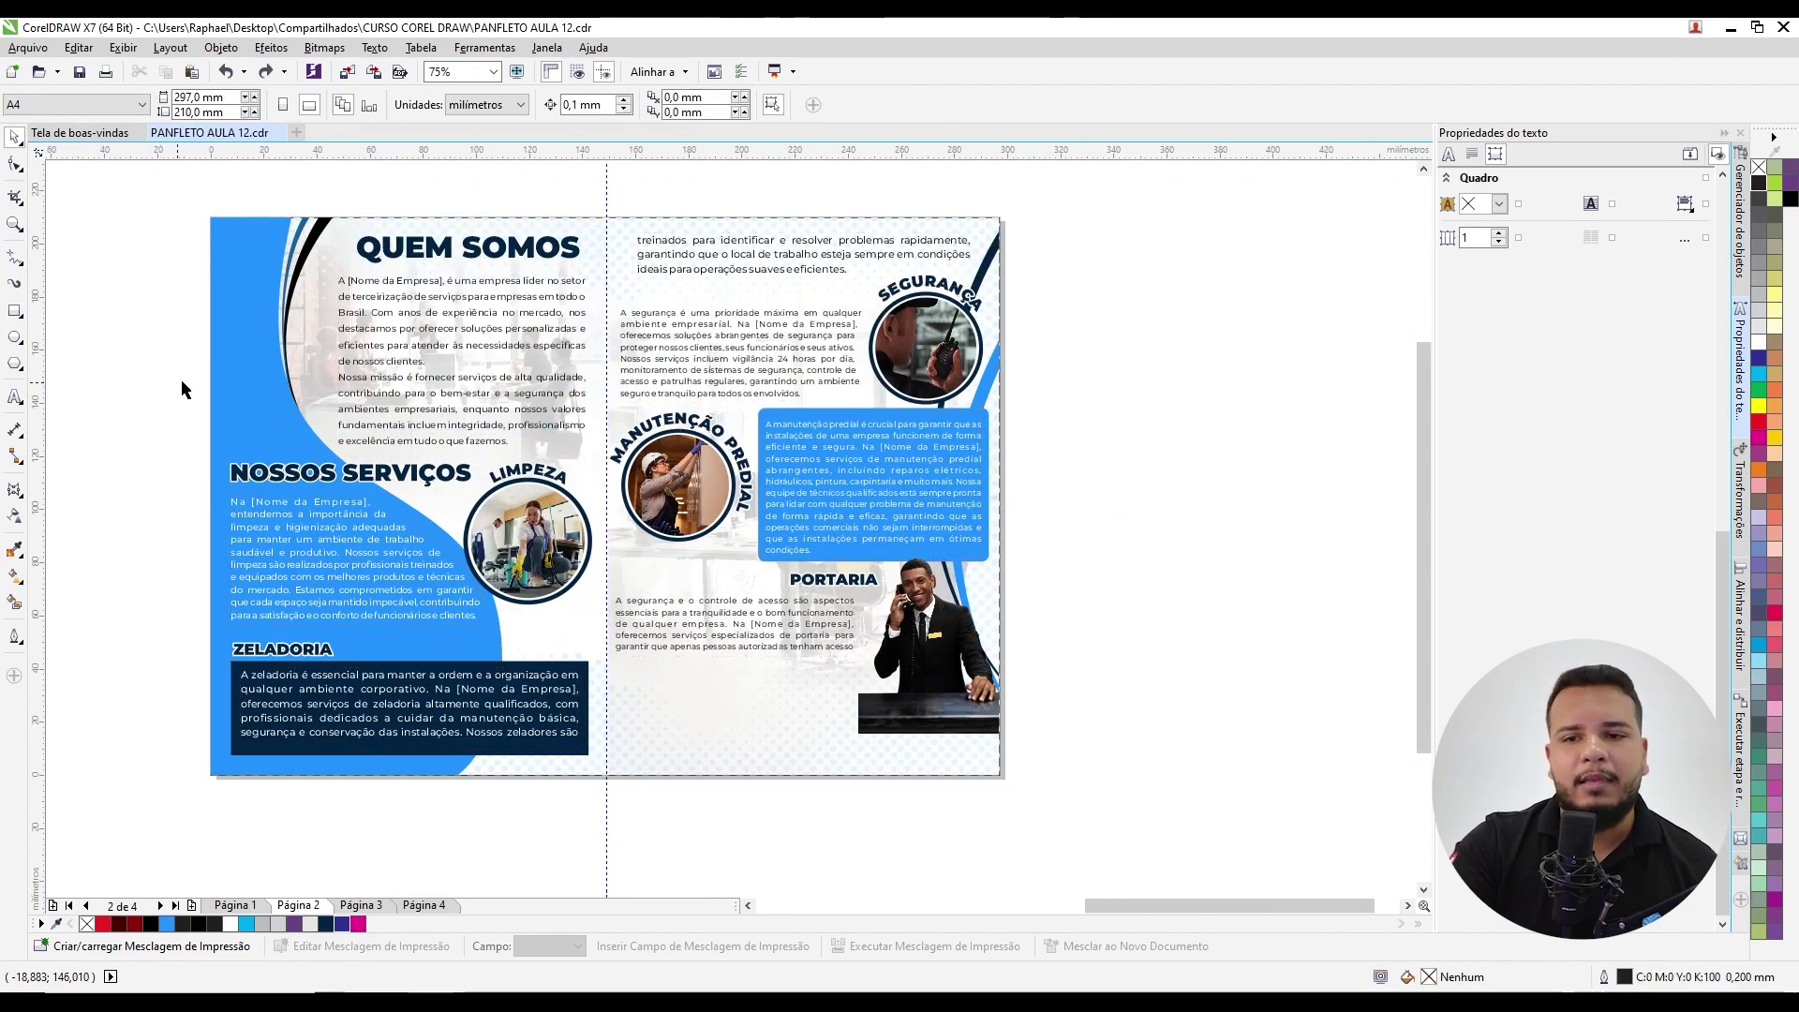
pyautogui.click(350, 301)
pyautogui.press('Escape')
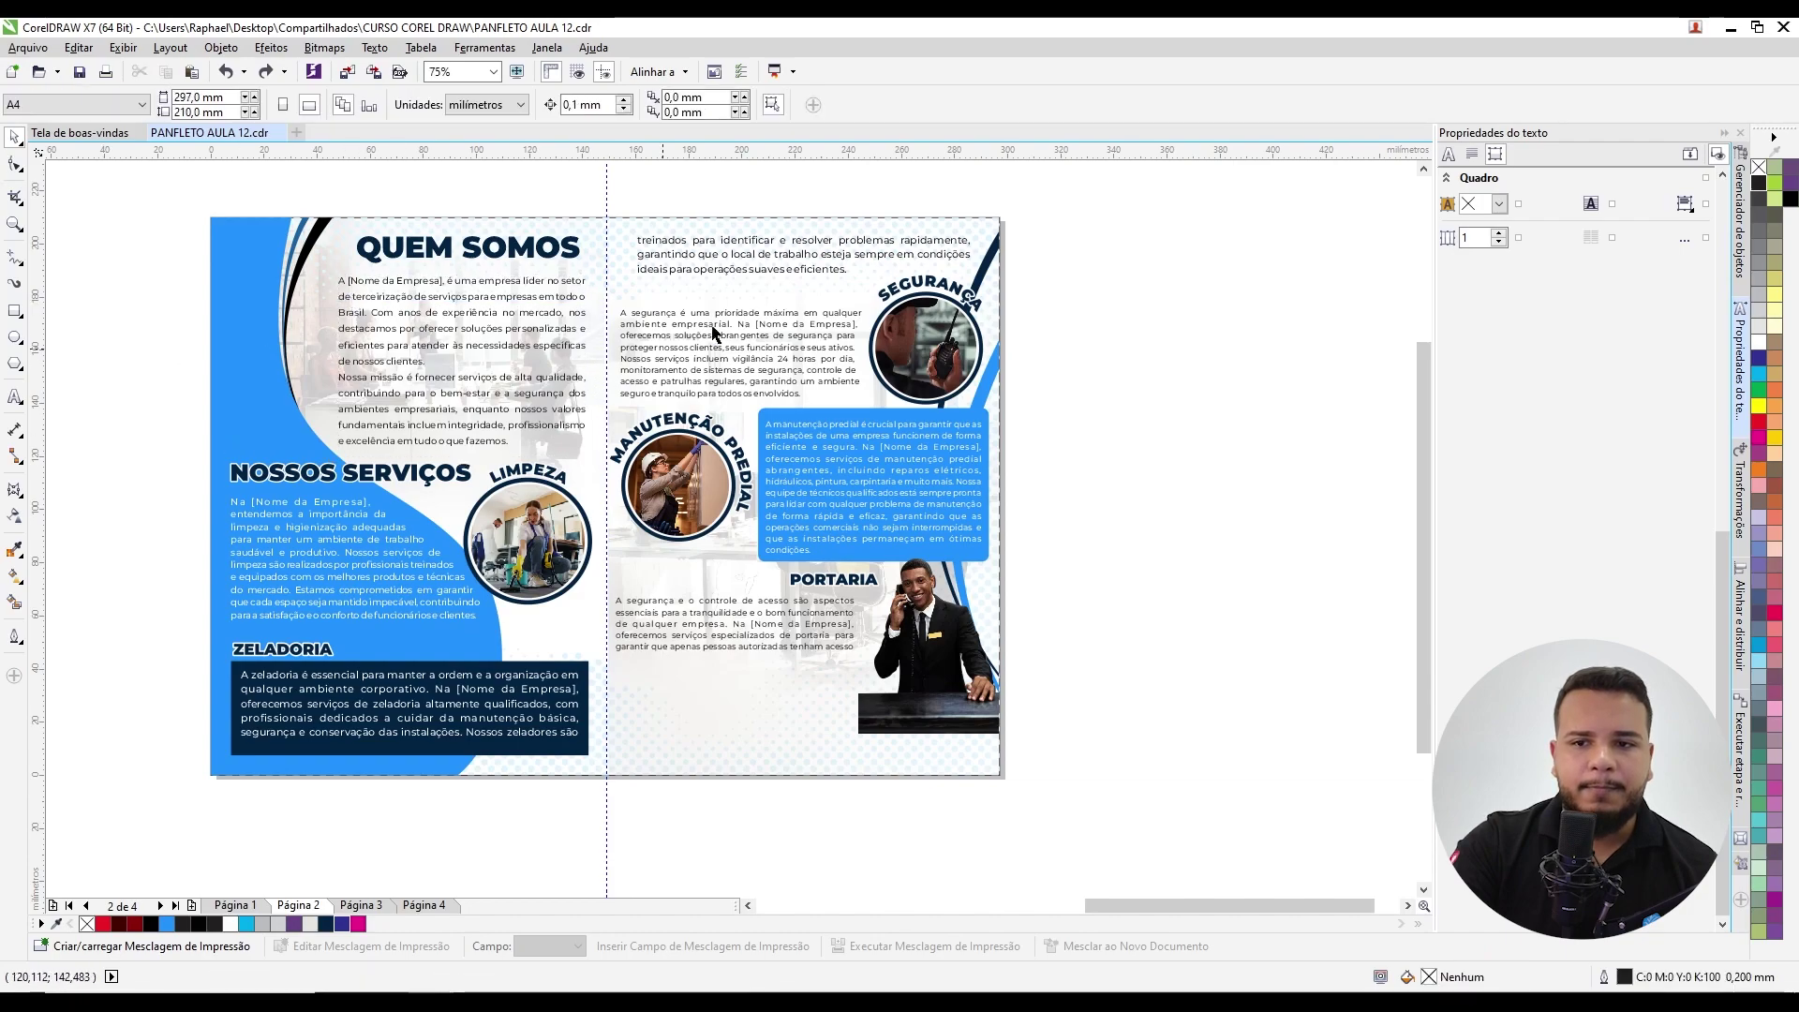